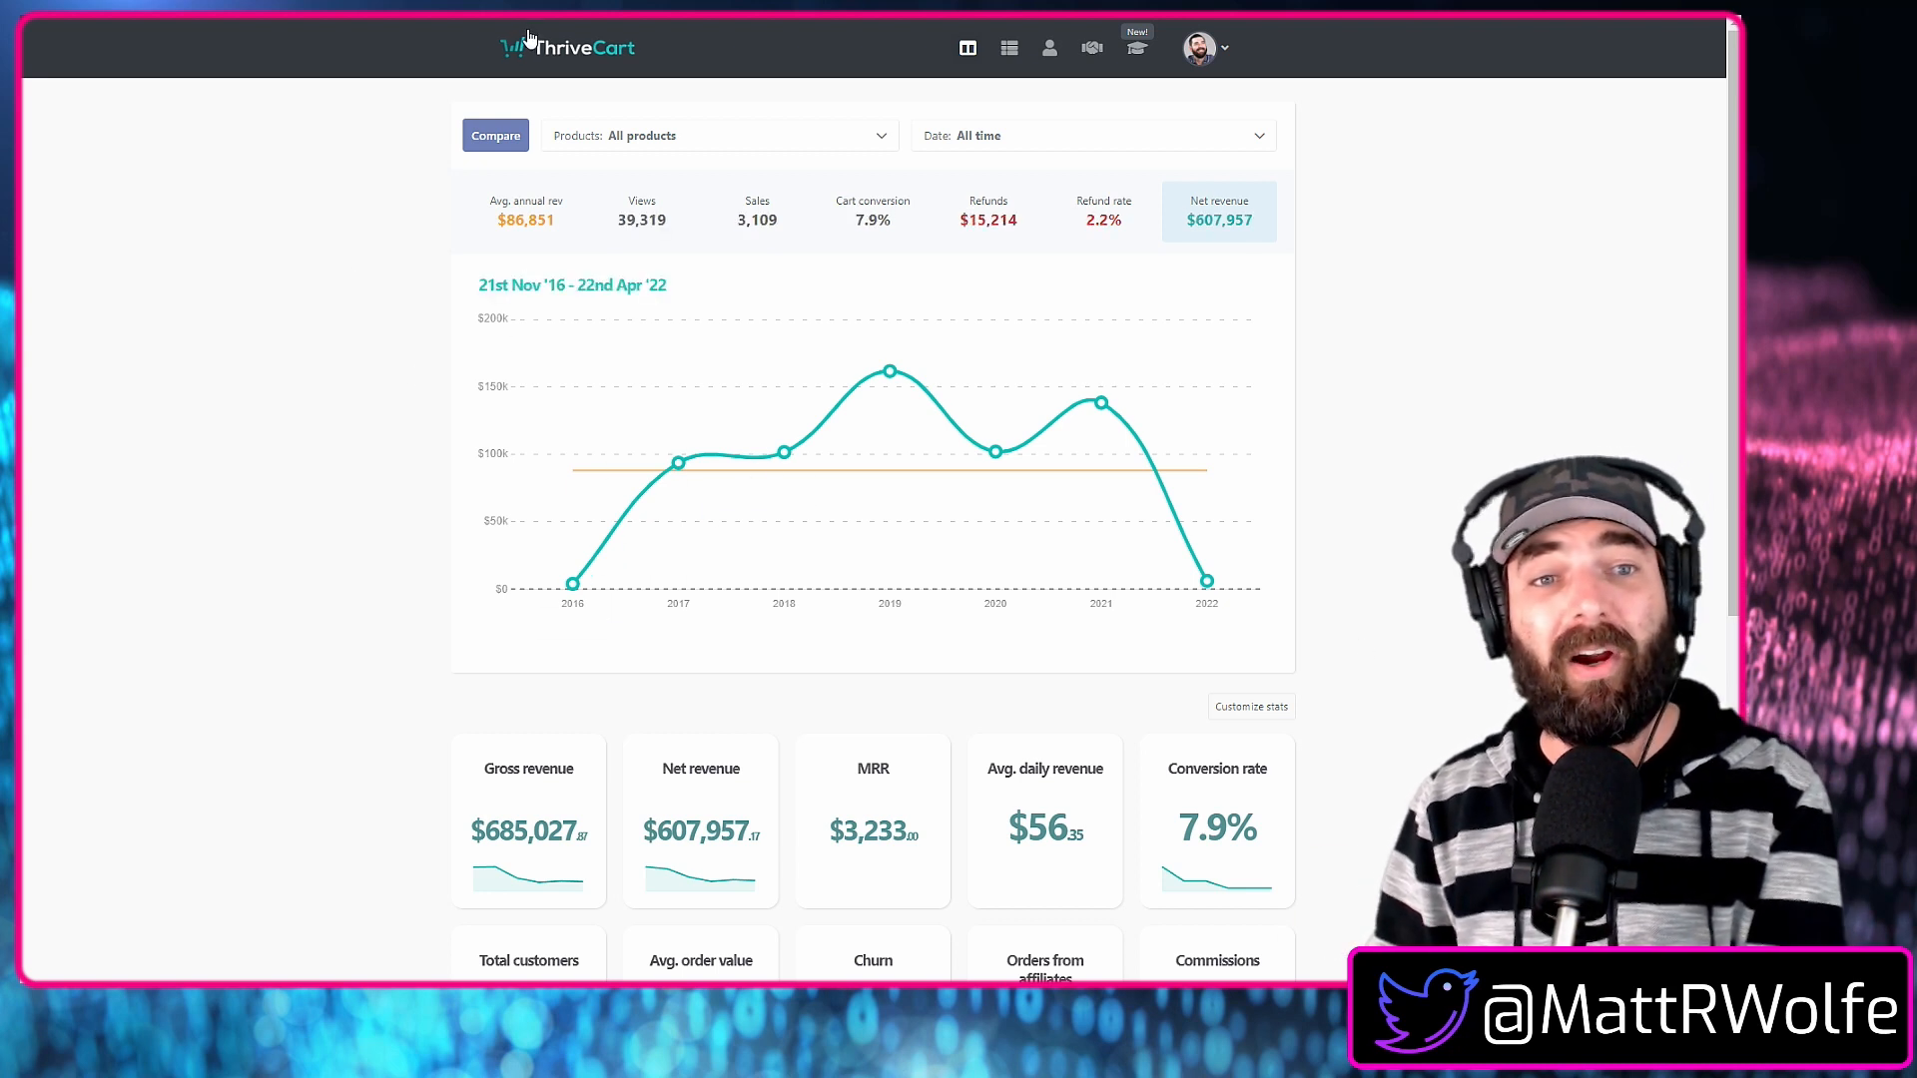
Start a new course named "Online Business In A Day" in the Core Products project and fill in the author's name.
click(1136, 60)
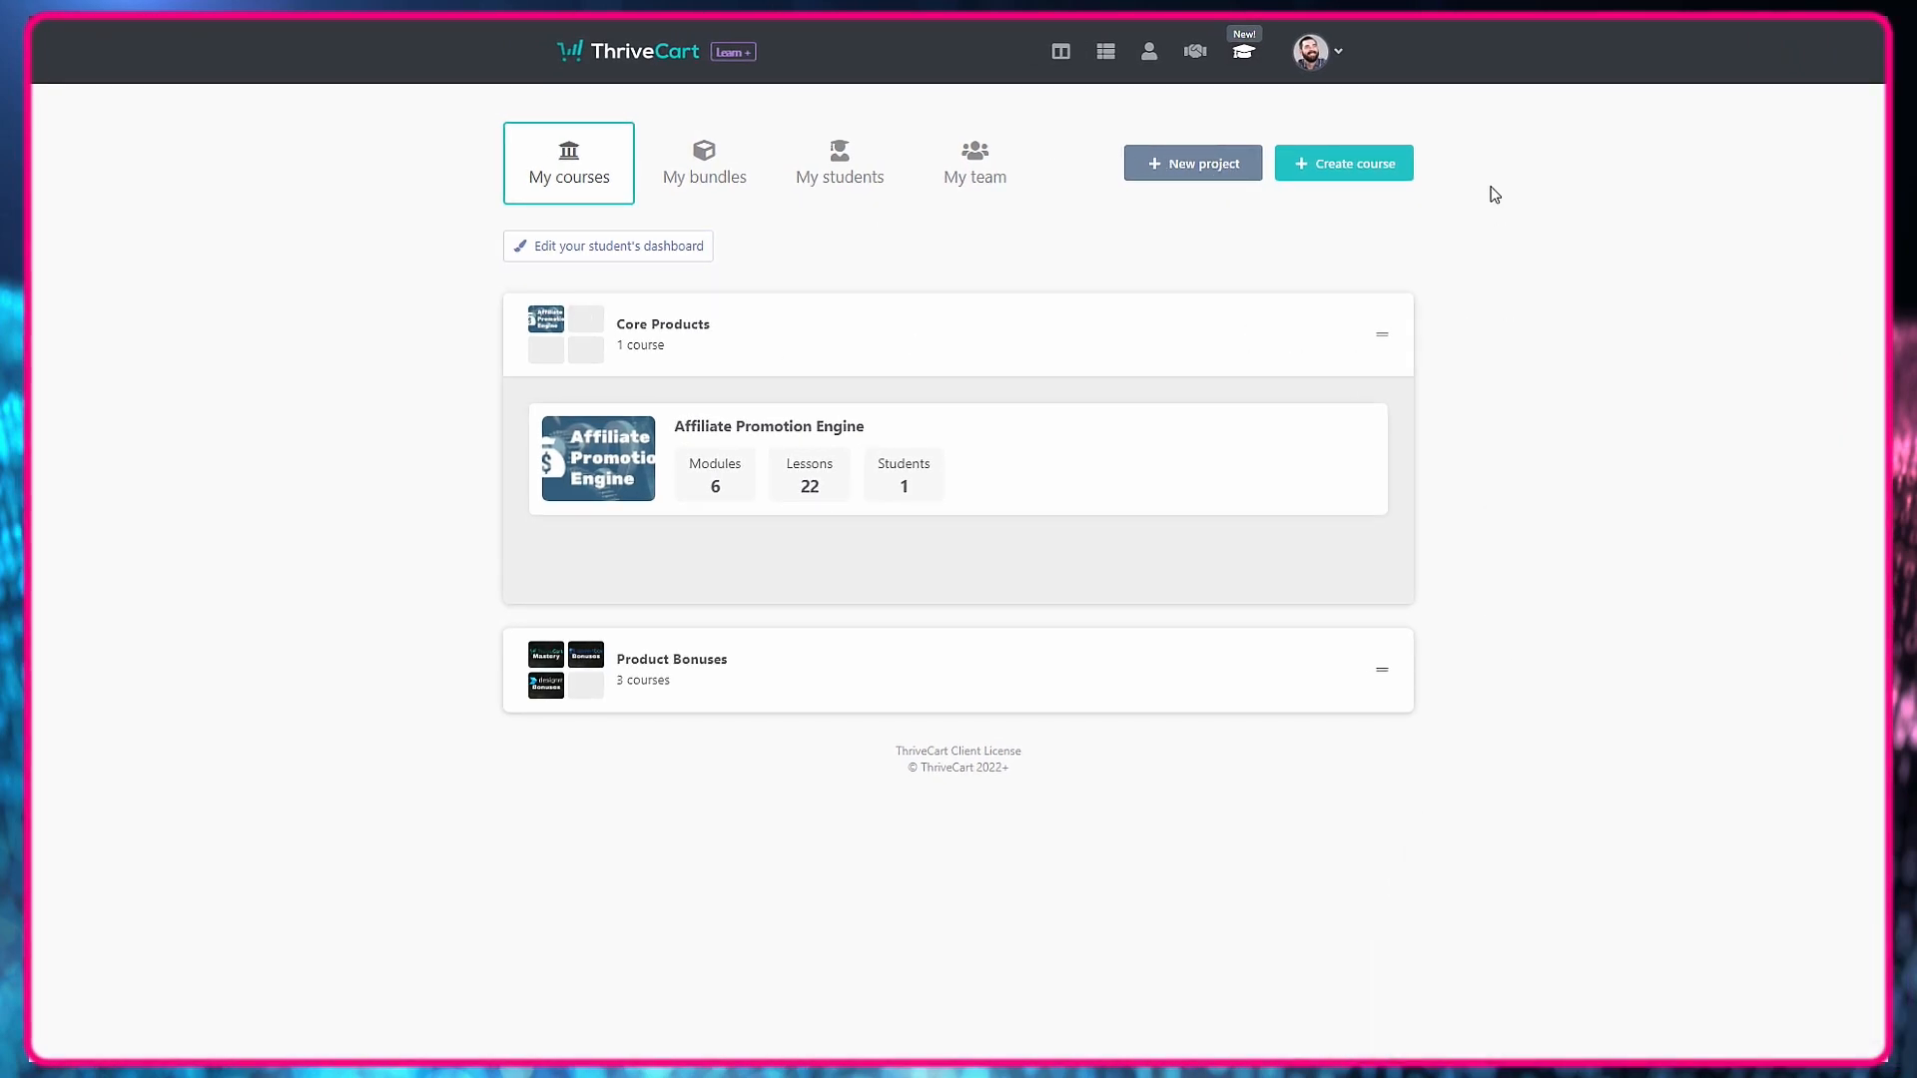
click(1381, 170)
click(782, 211)
click(785, 216)
click(754, 293)
text(Online Bus)
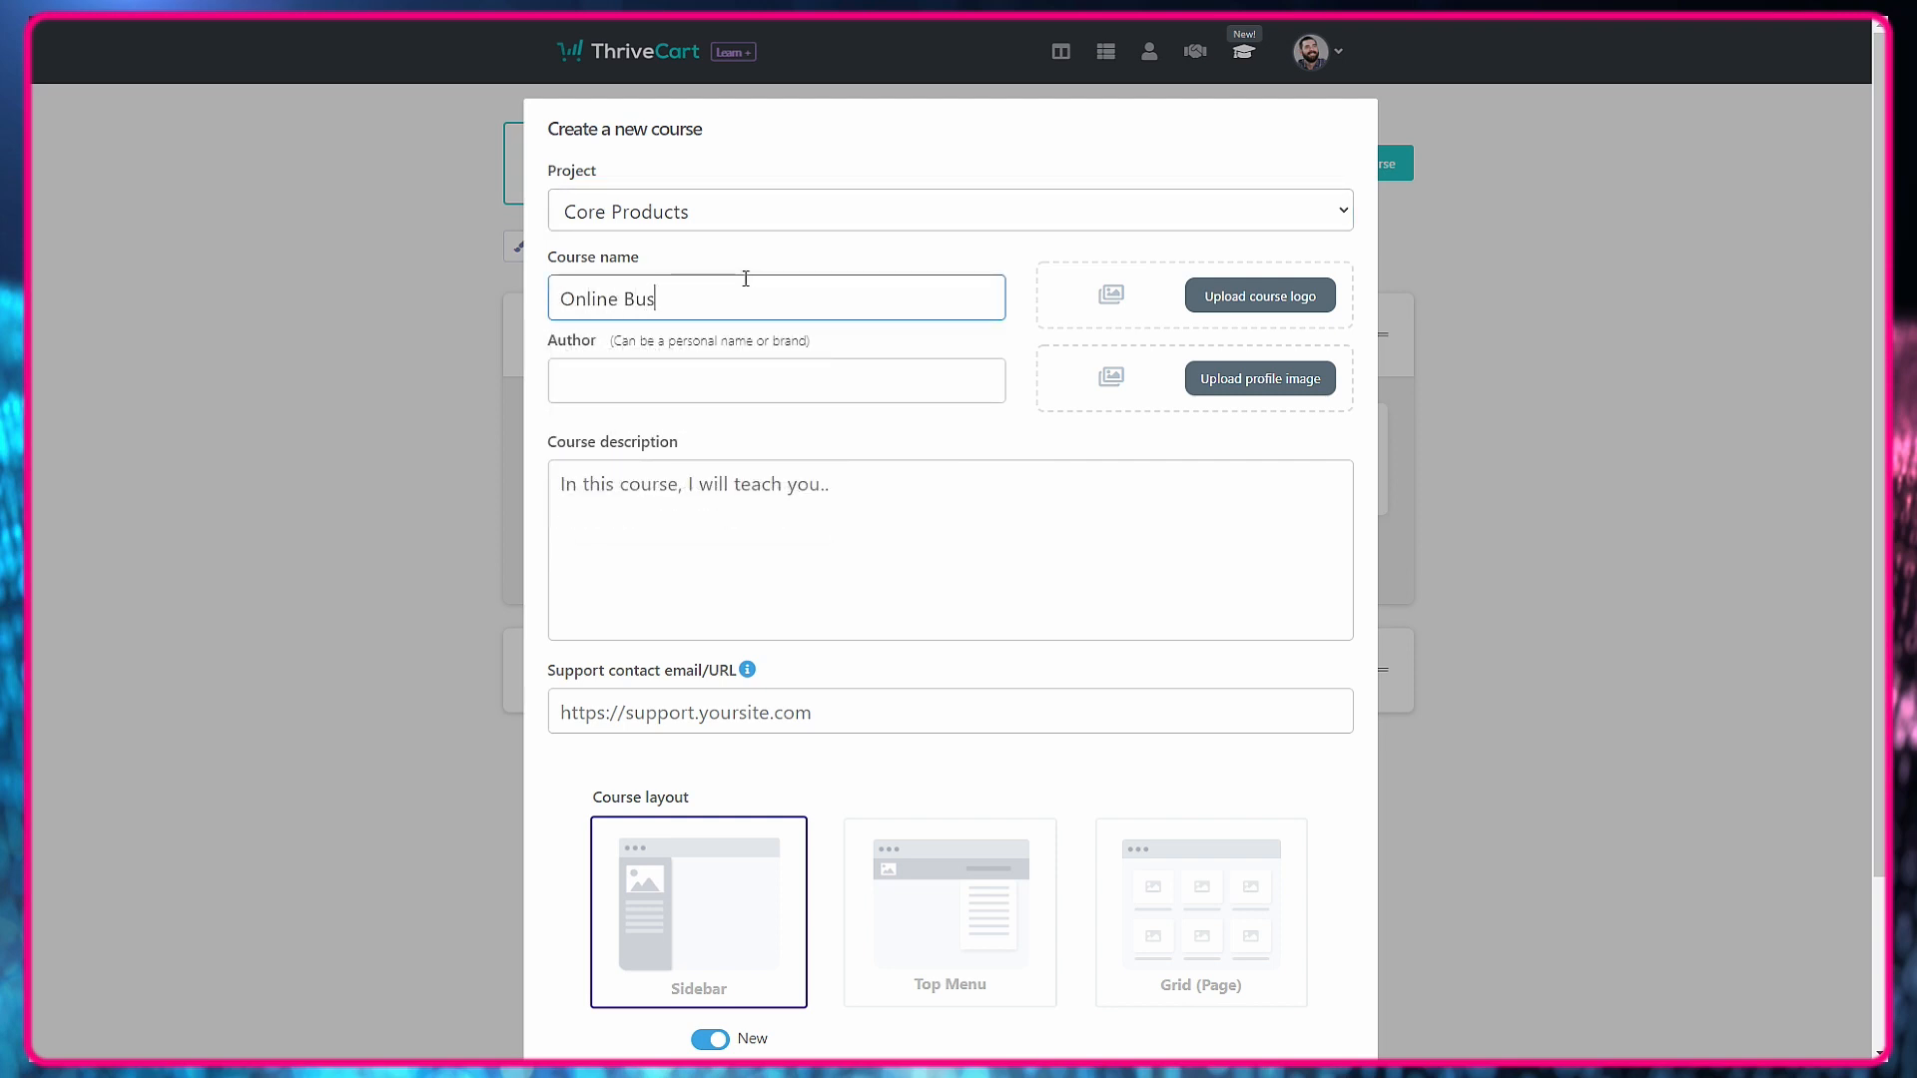
text(iness In A Day)
click(677, 394)
text(Matt Wolfe)
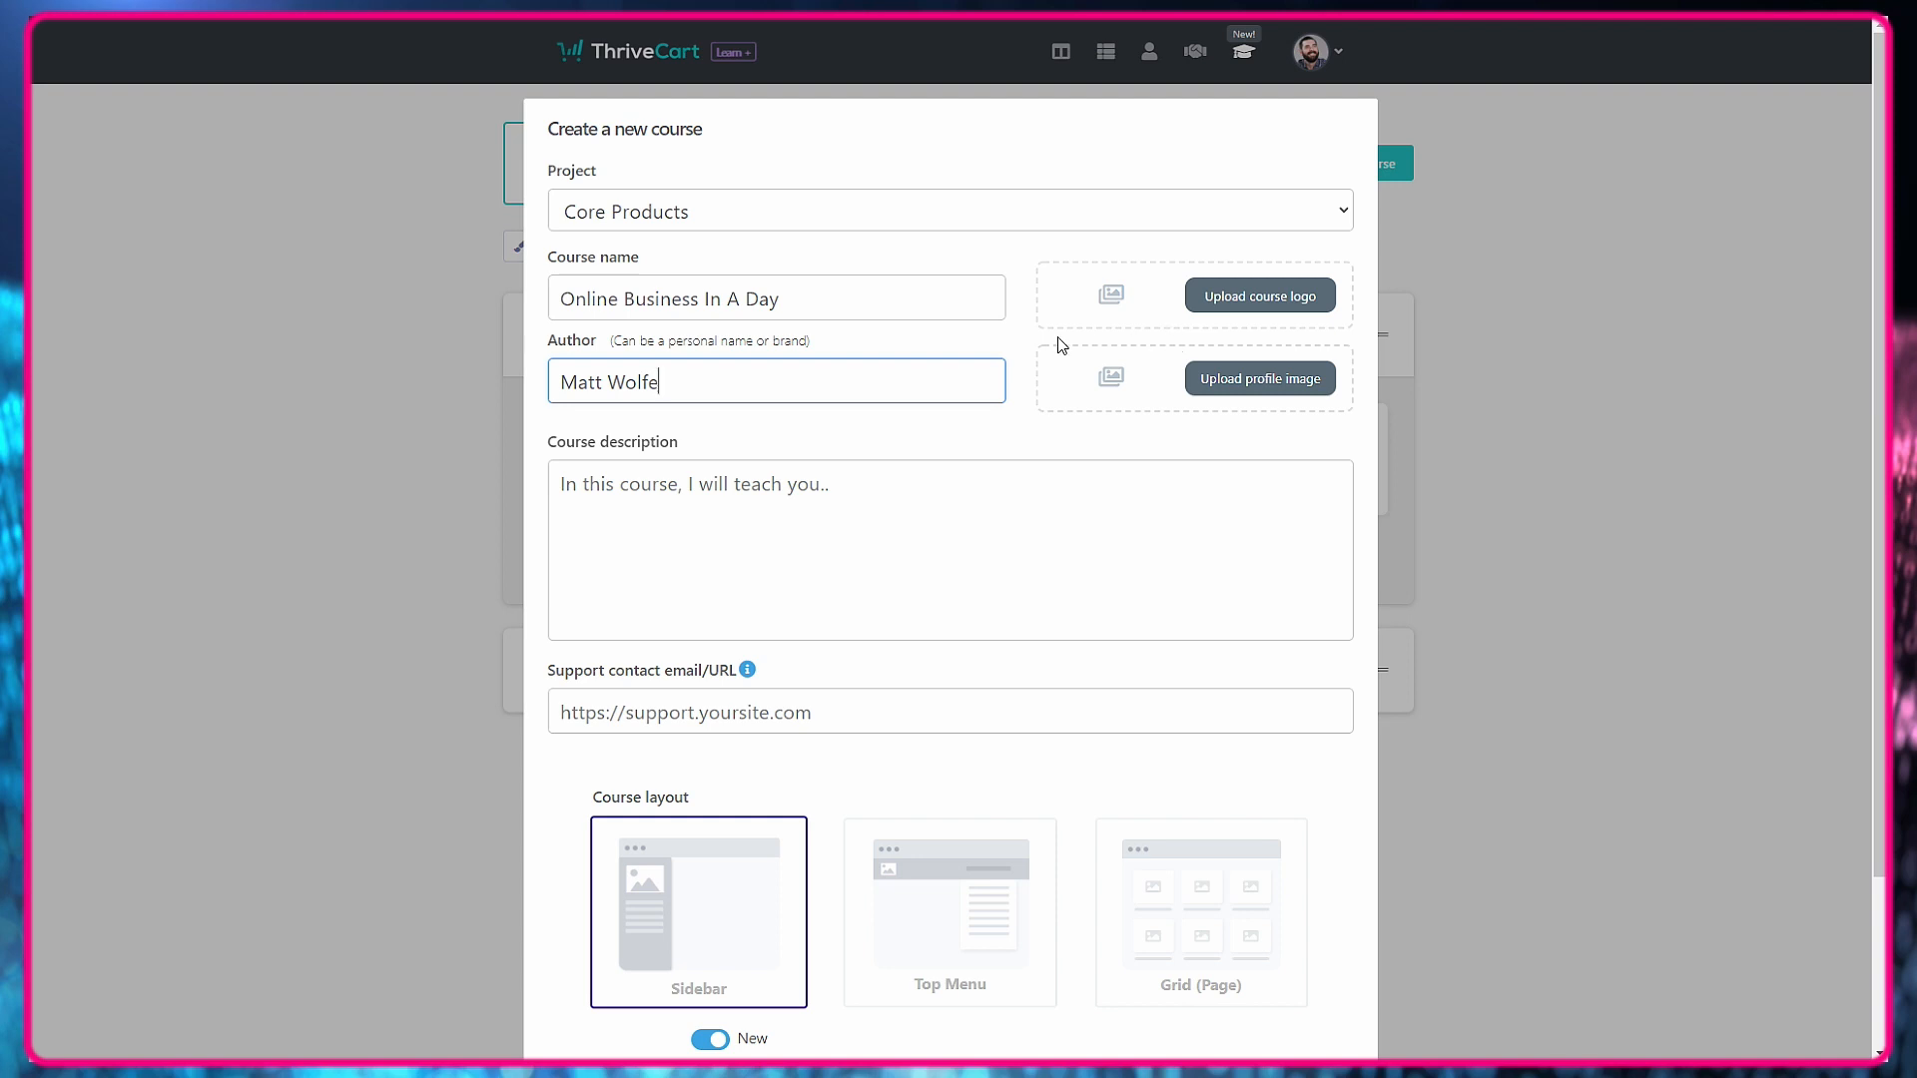
Upload the "Online Business In A Day" PNG file from the Downloads folder as the course logo.
click(1264, 299)
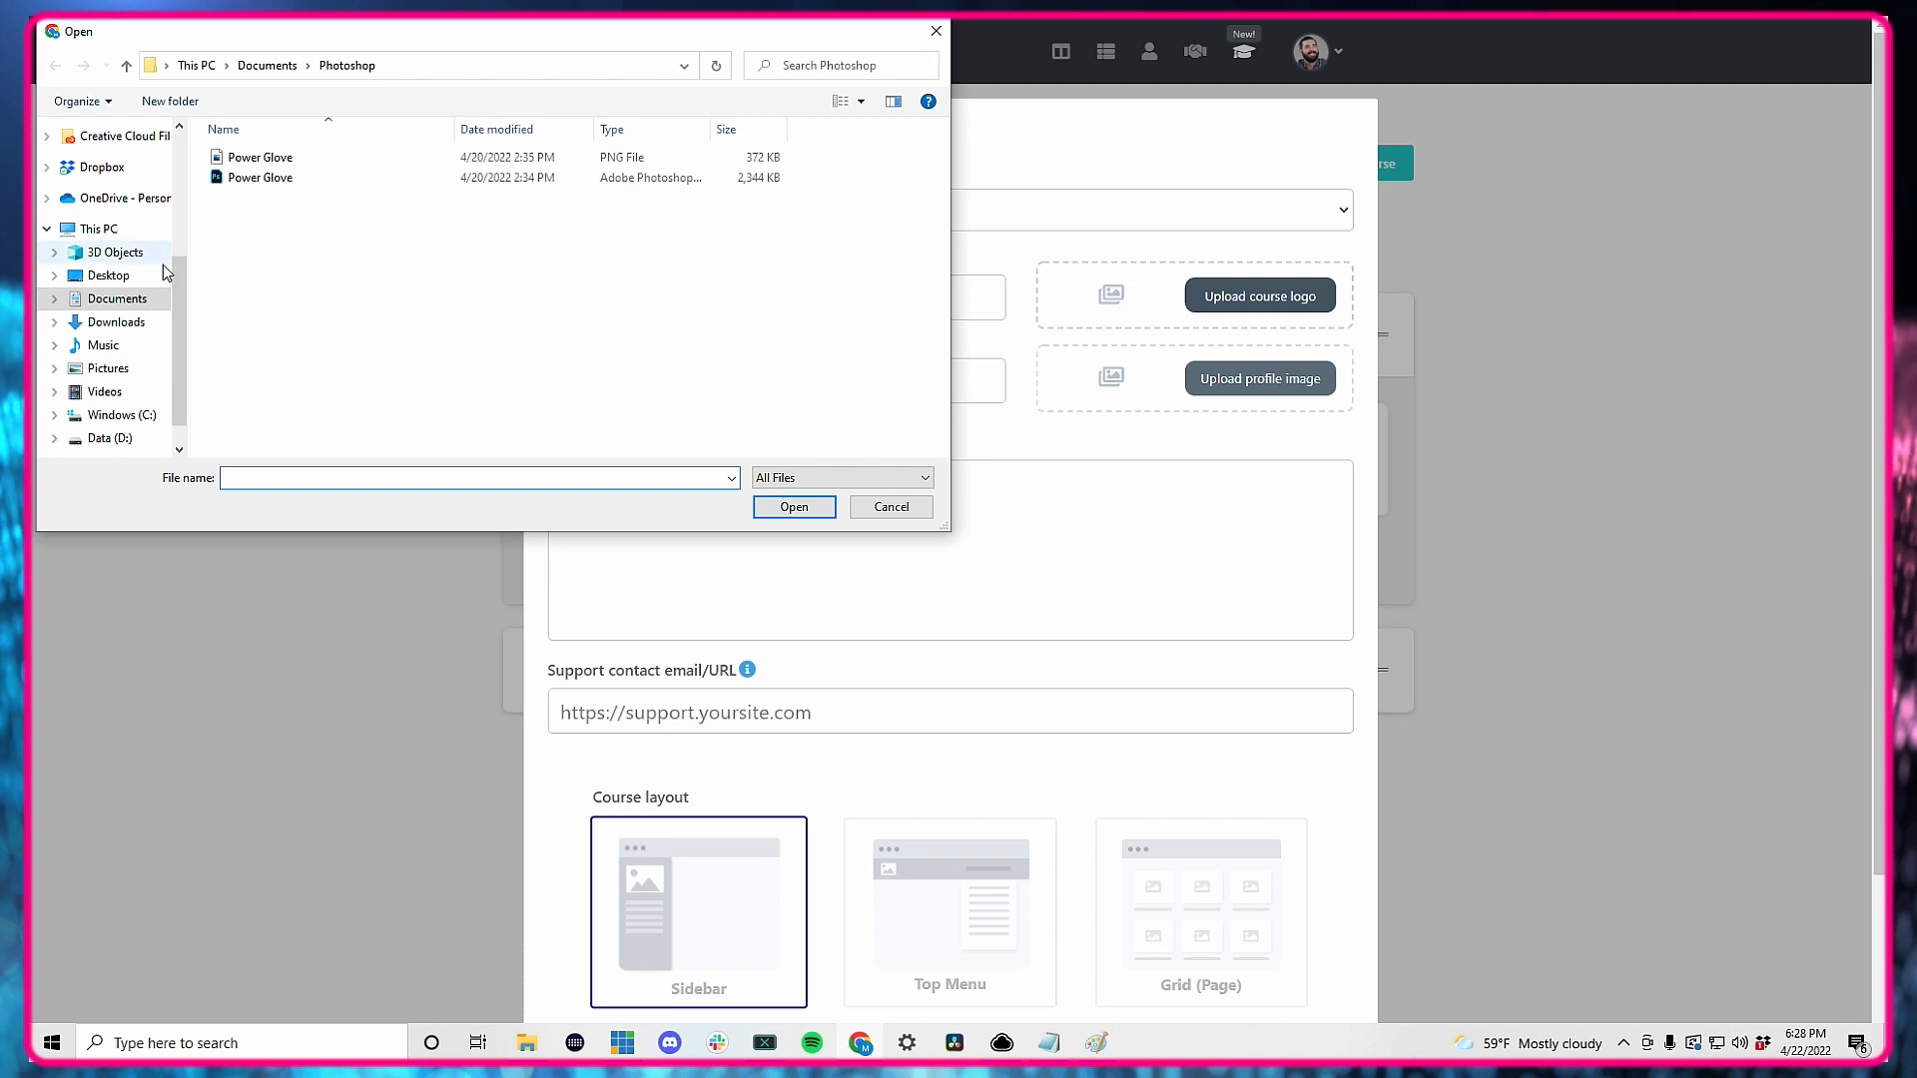
click(140, 328)
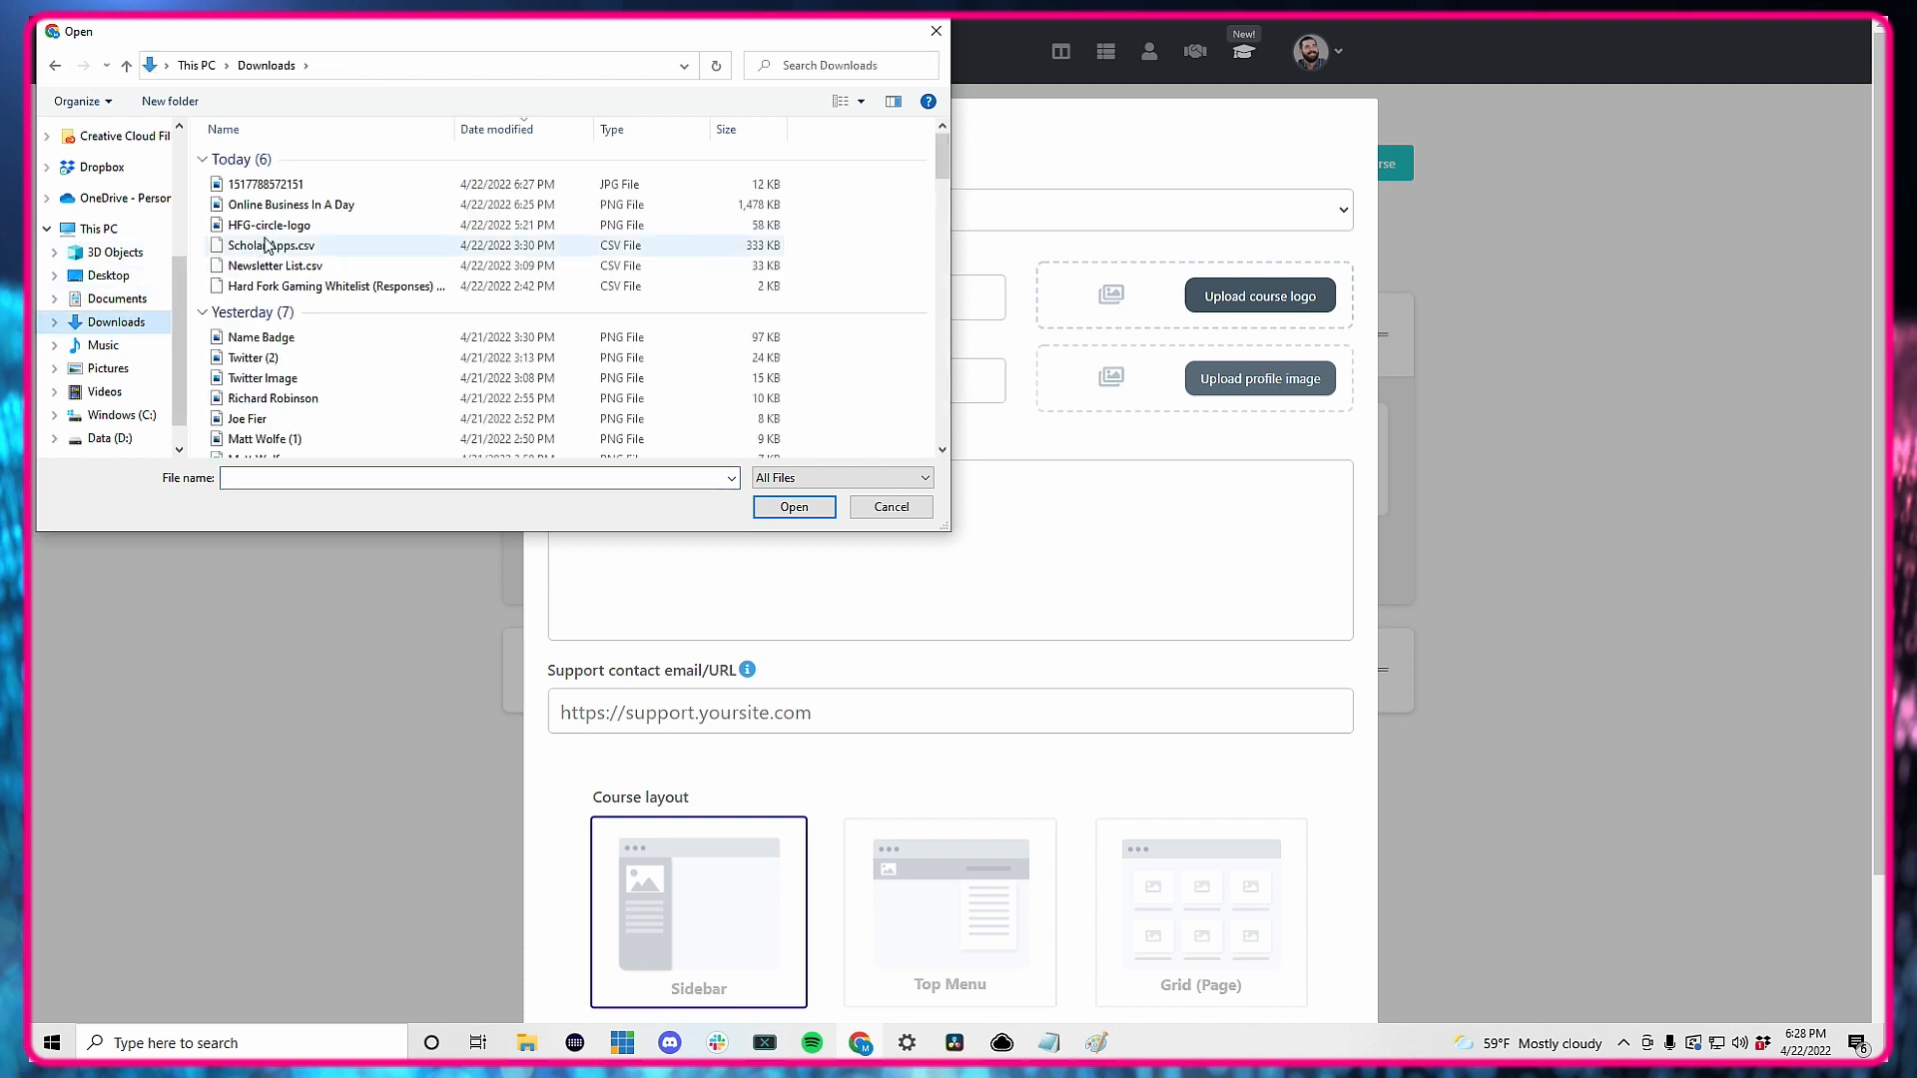
click(284, 184)
click(333, 208)
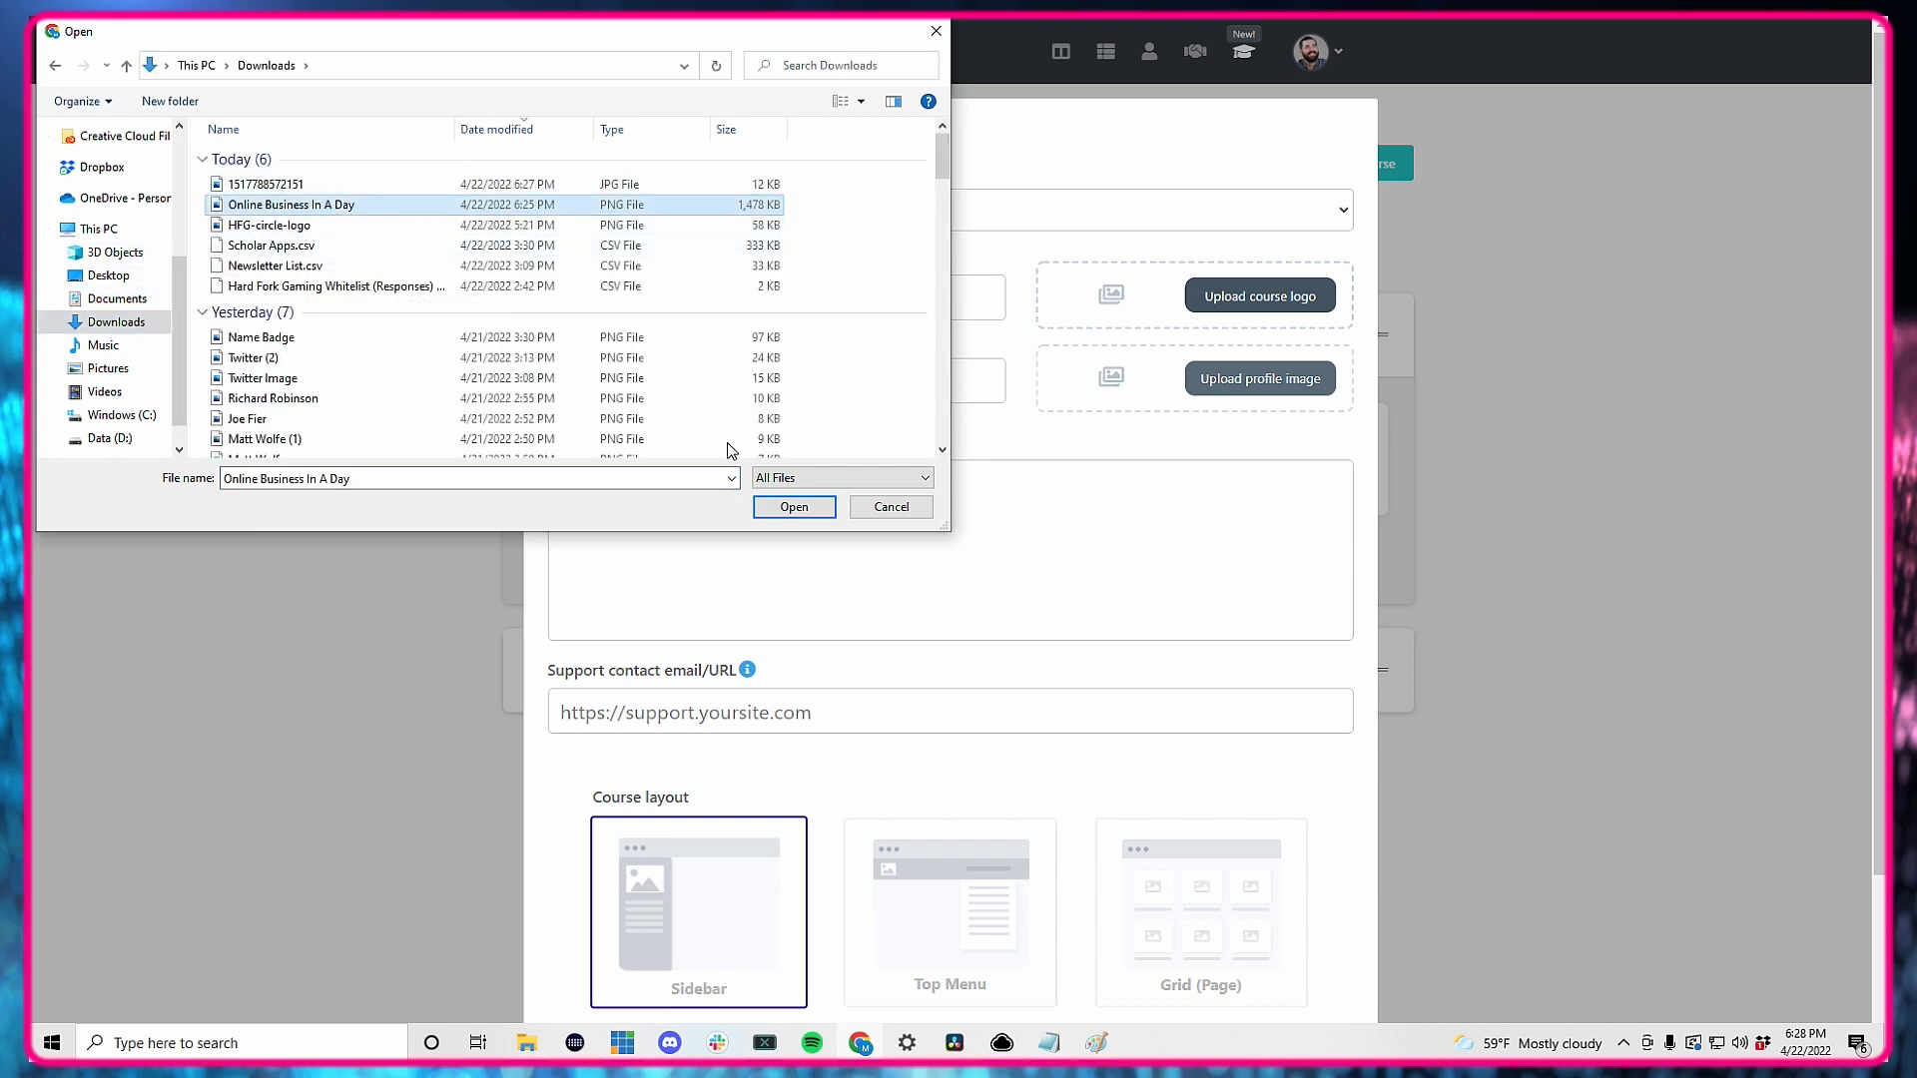
click(795, 509)
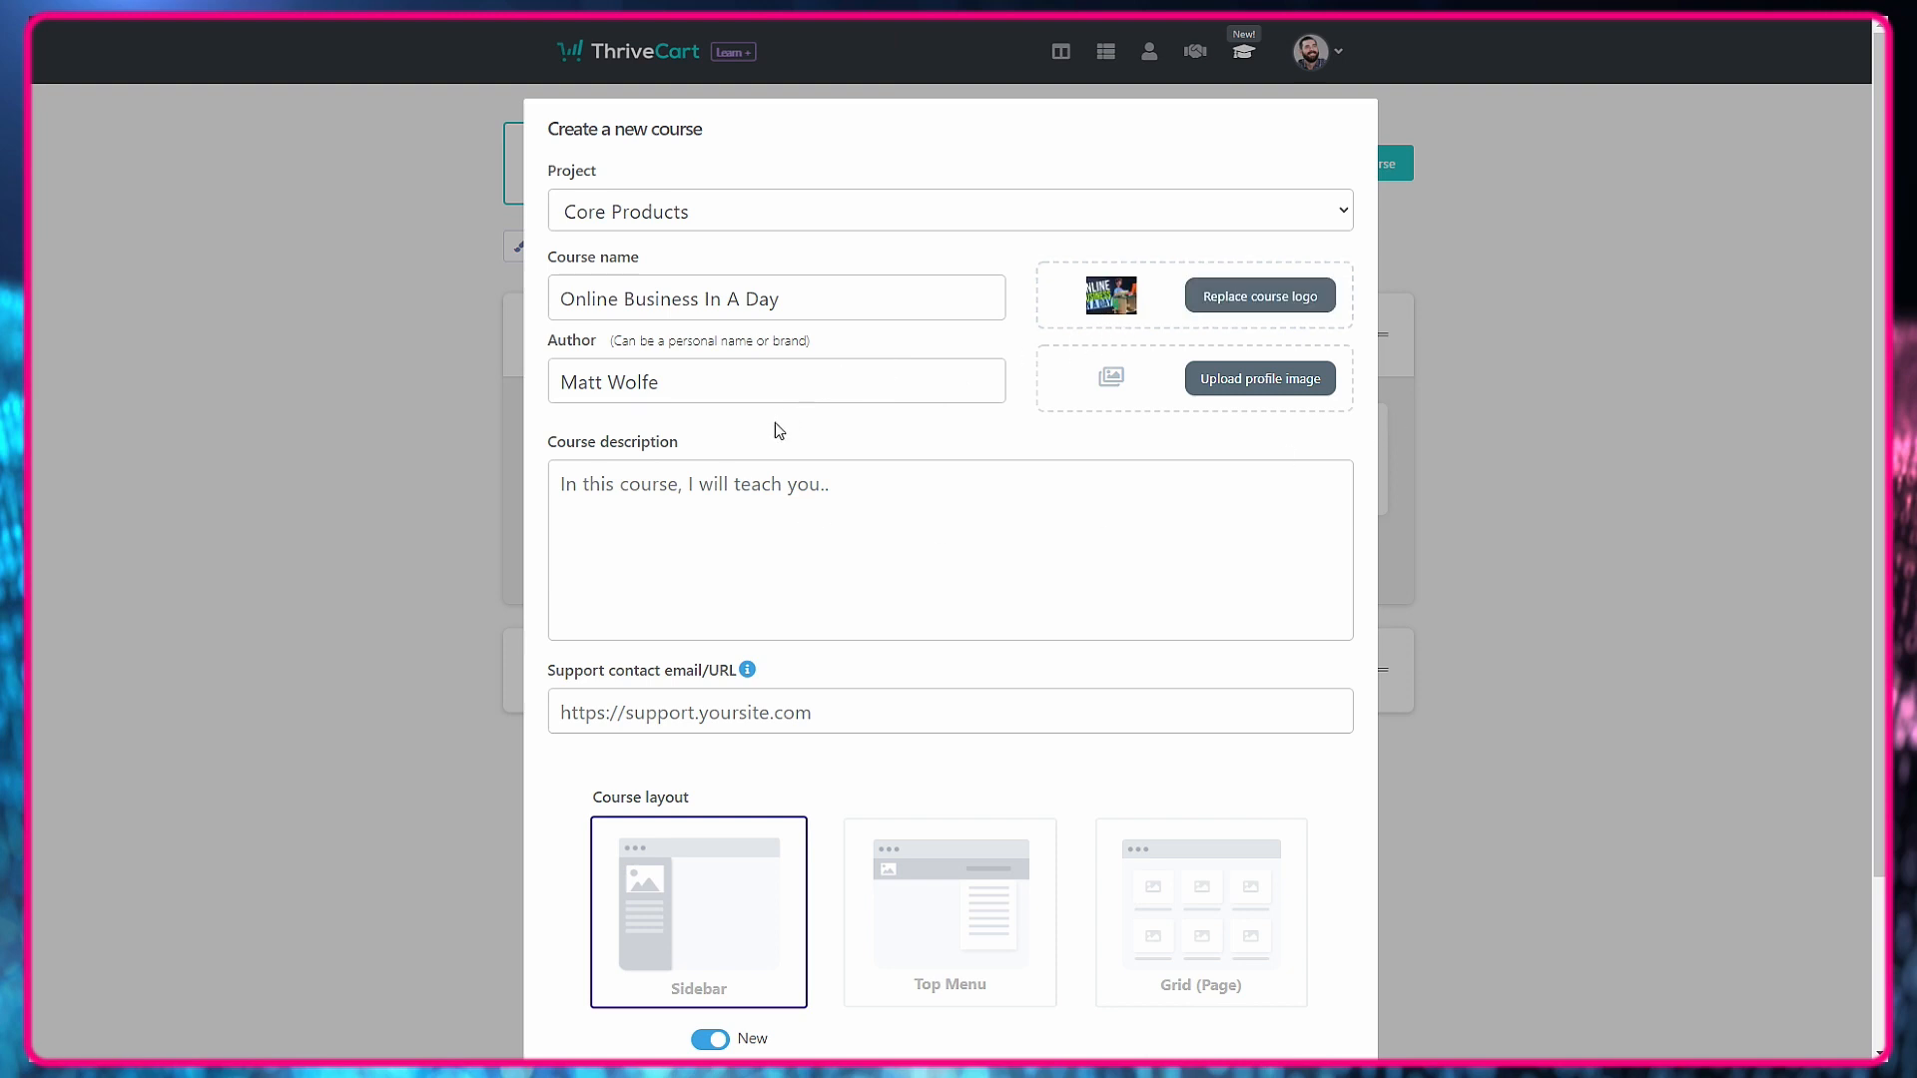
click(1259, 378)
click(266, 185)
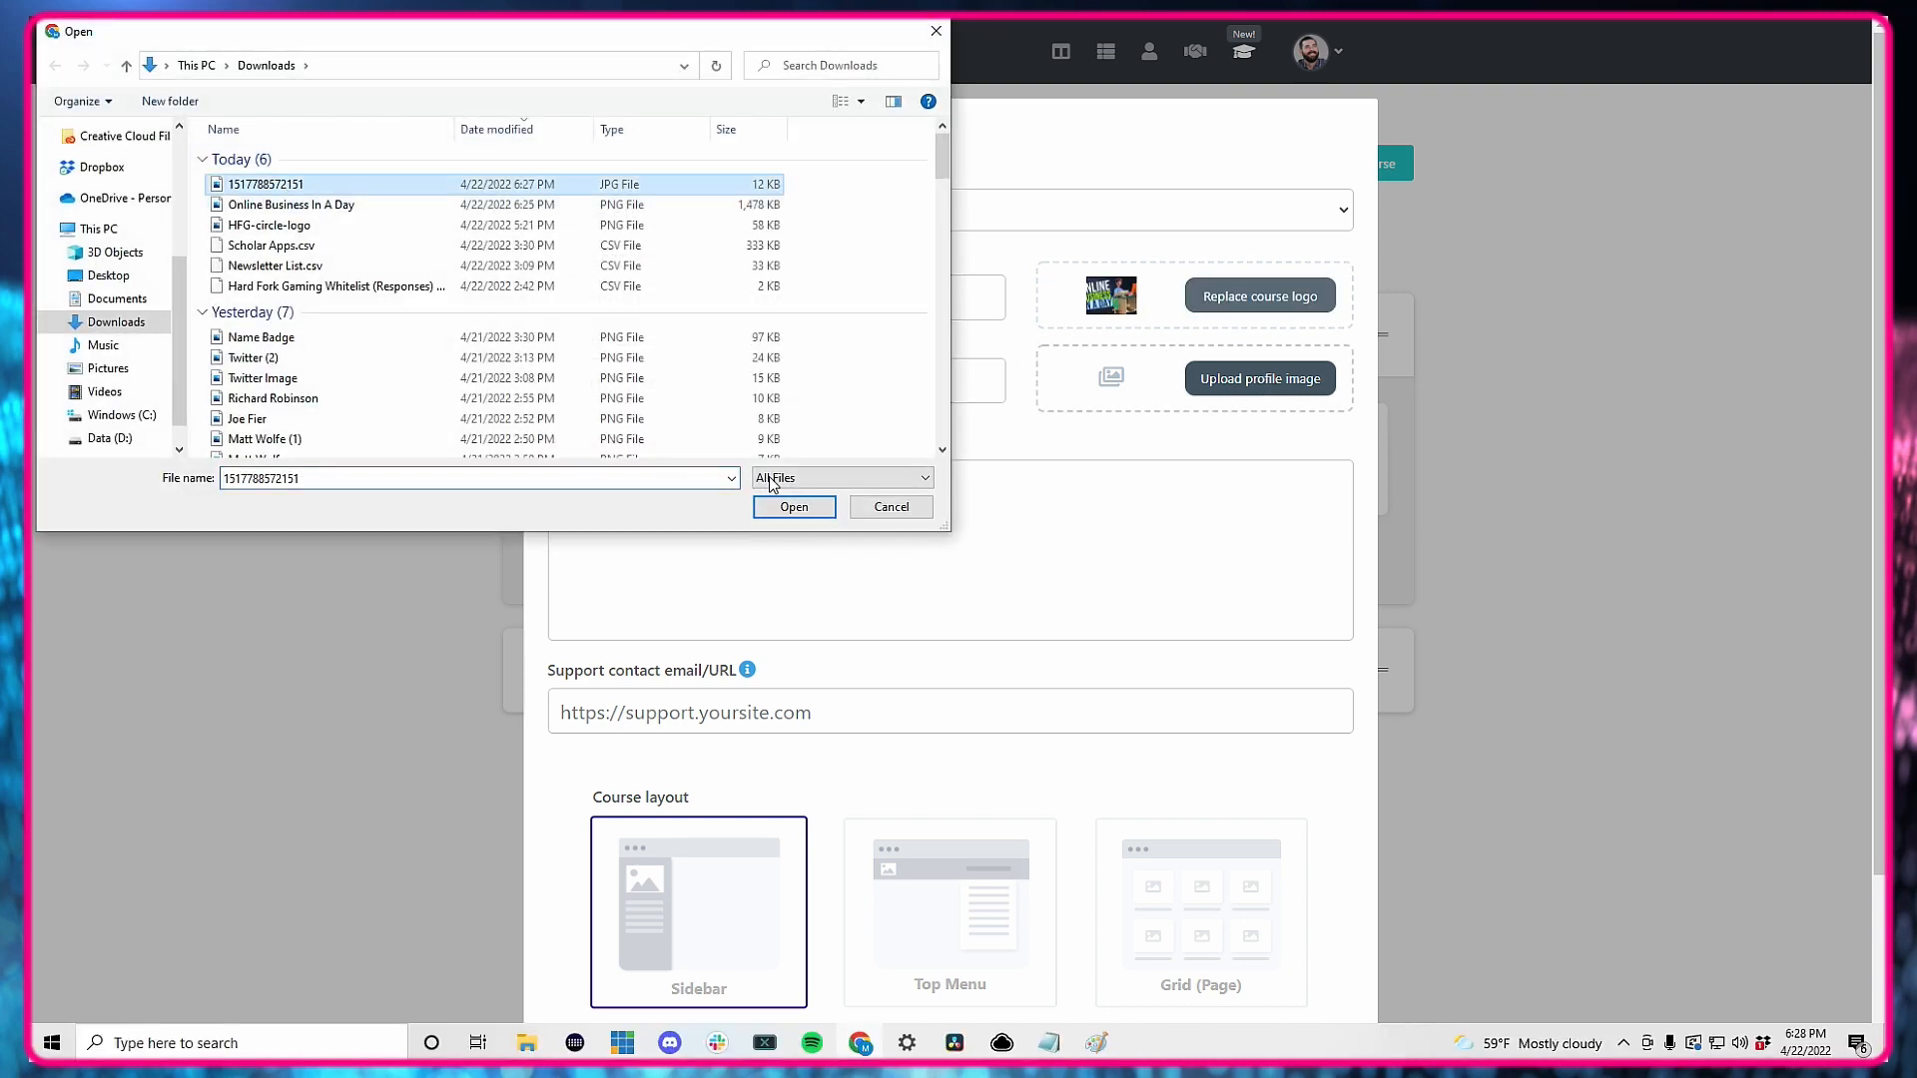
click(795, 507)
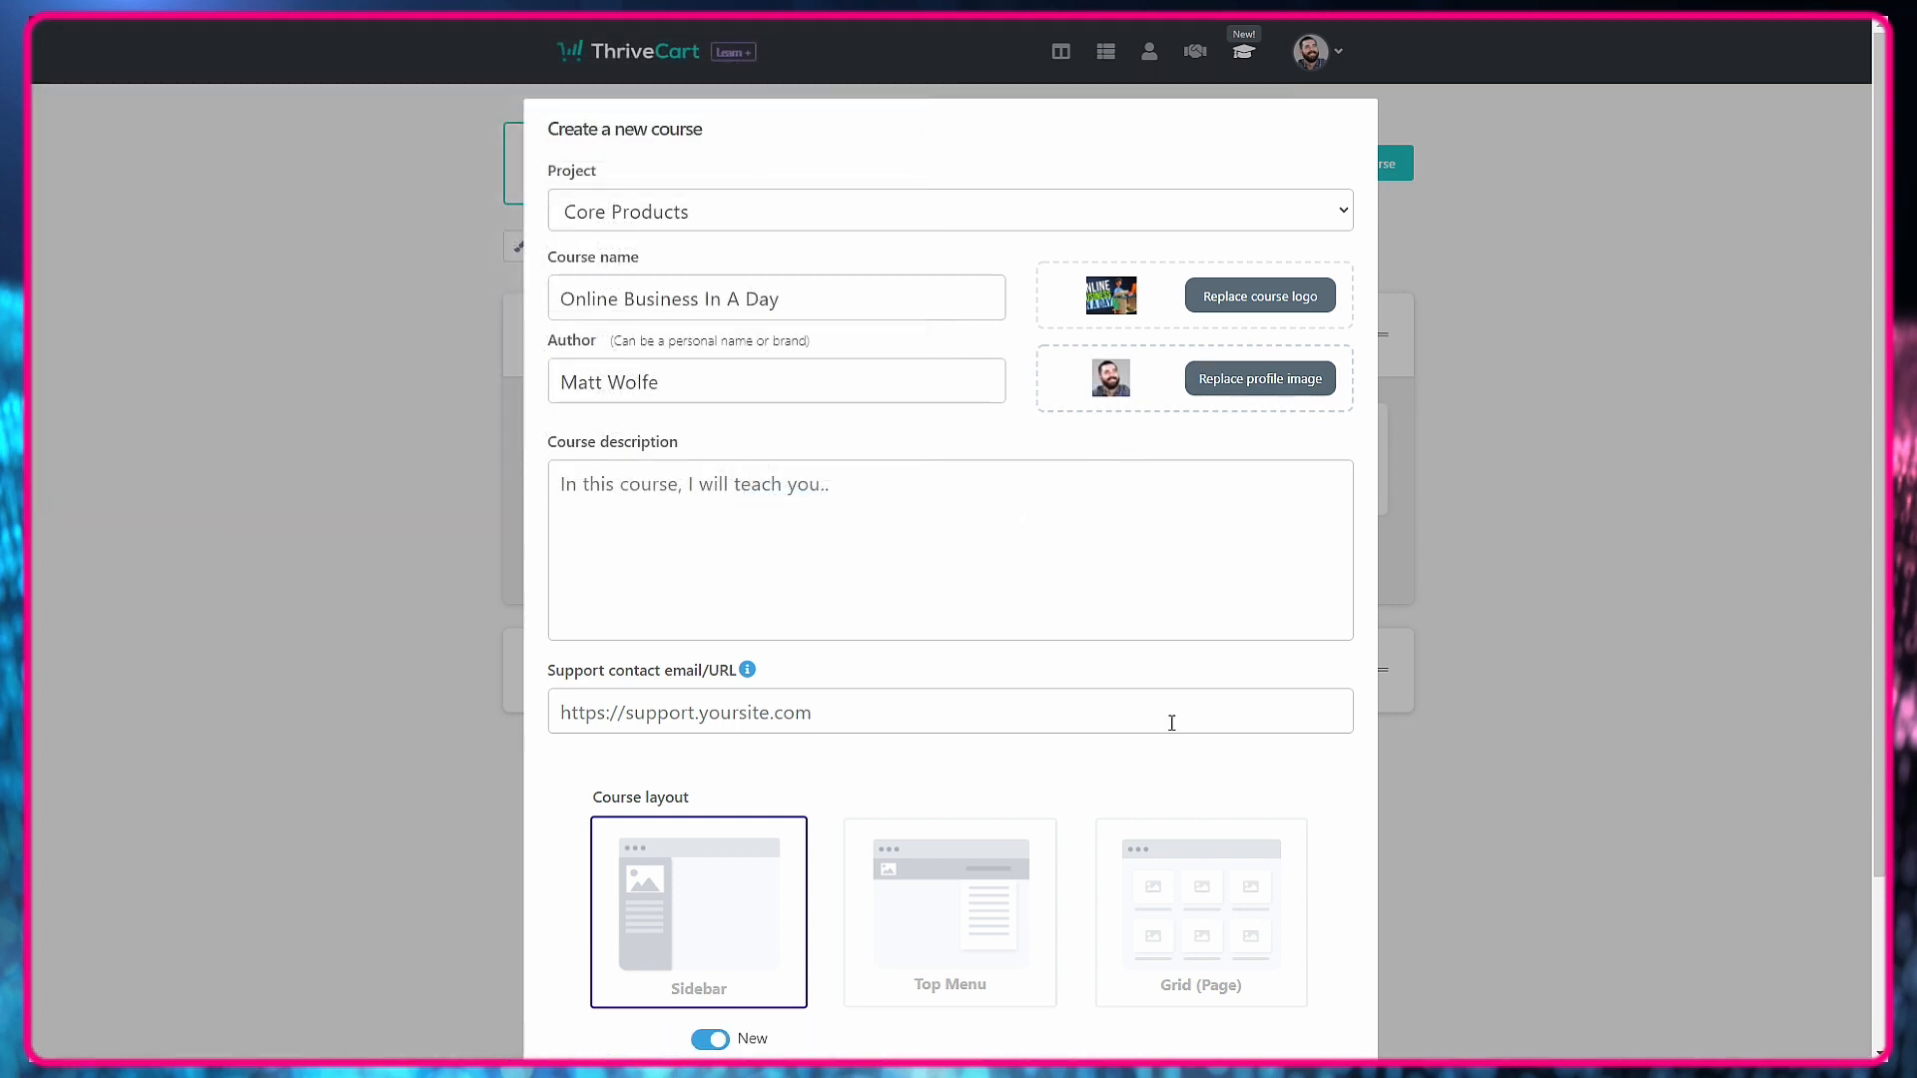
Copy the two paragraphs under "Introducing Online Business In A Day" from the Google Docs sales letter into ThriveCart's course description.
click(1173, 557)
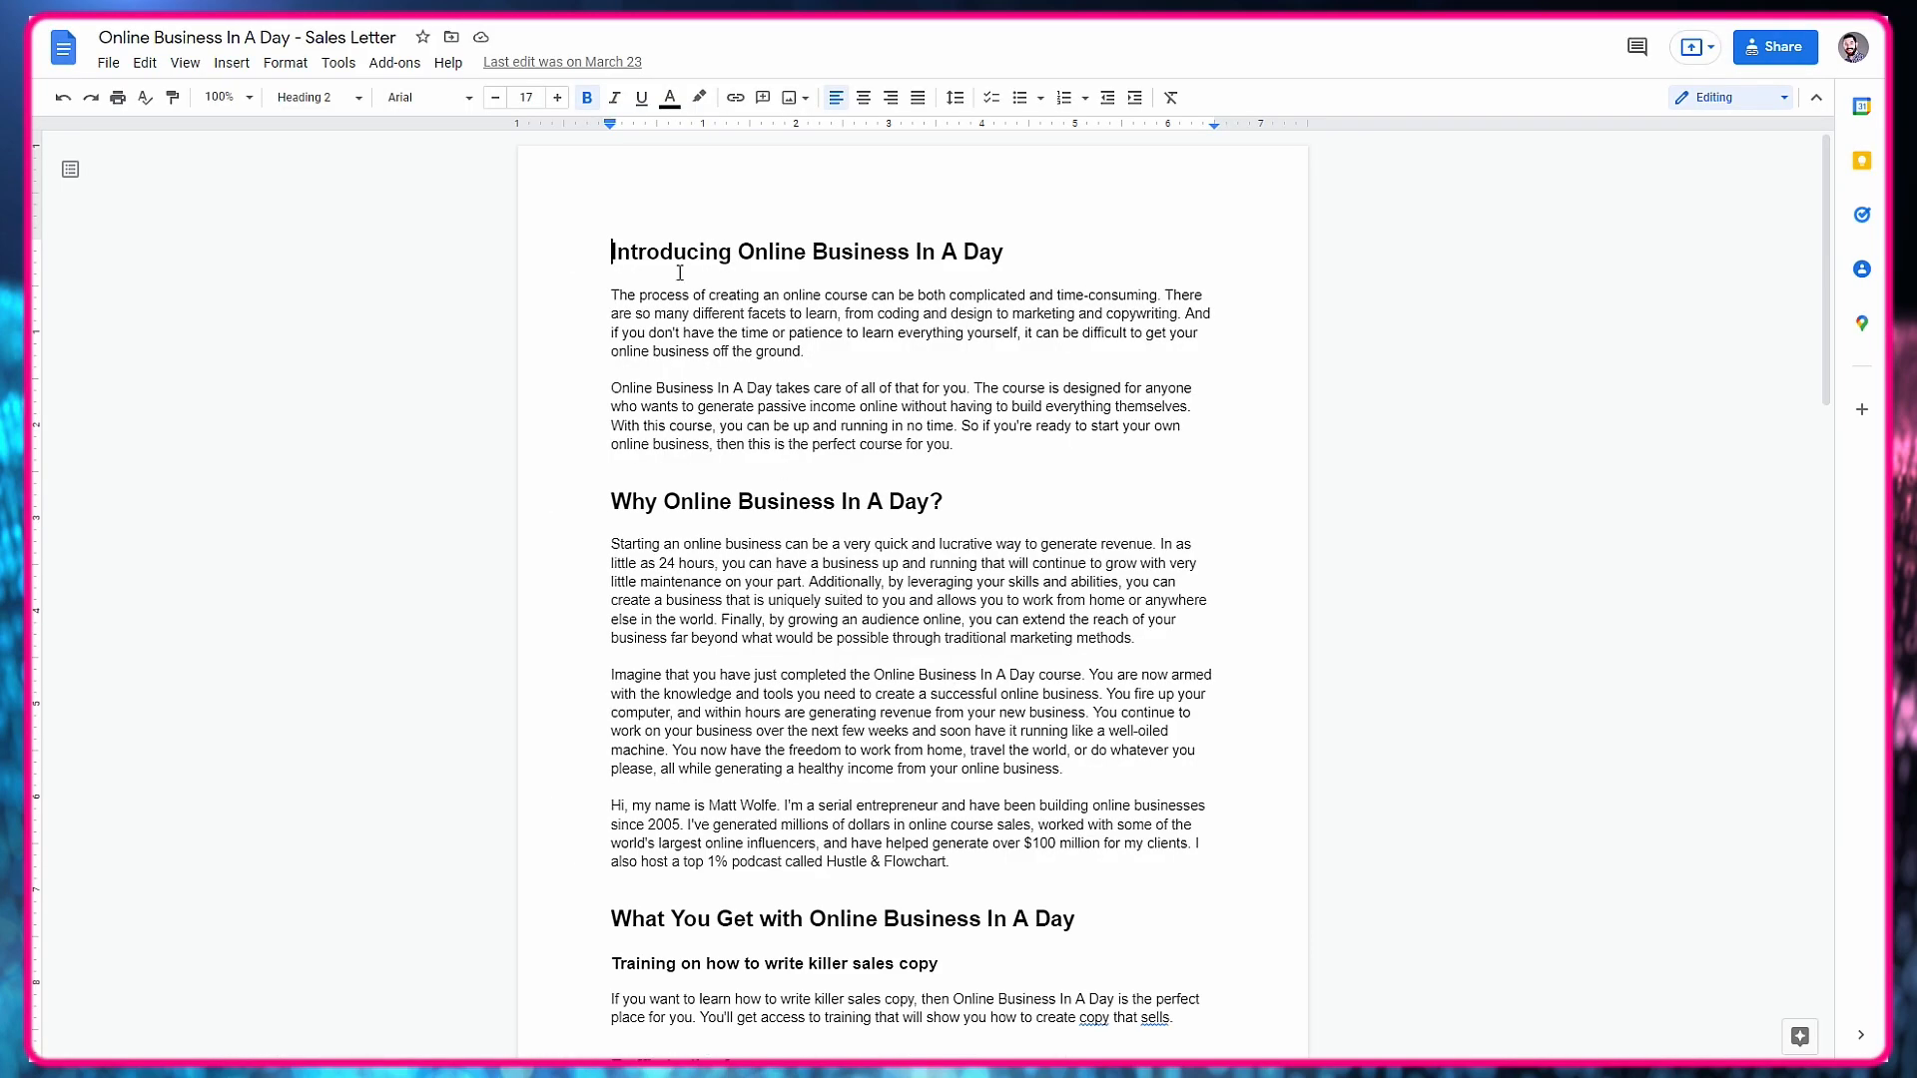
drag(610, 292, 958, 461)
right_click(920, 424)
click(970, 483)
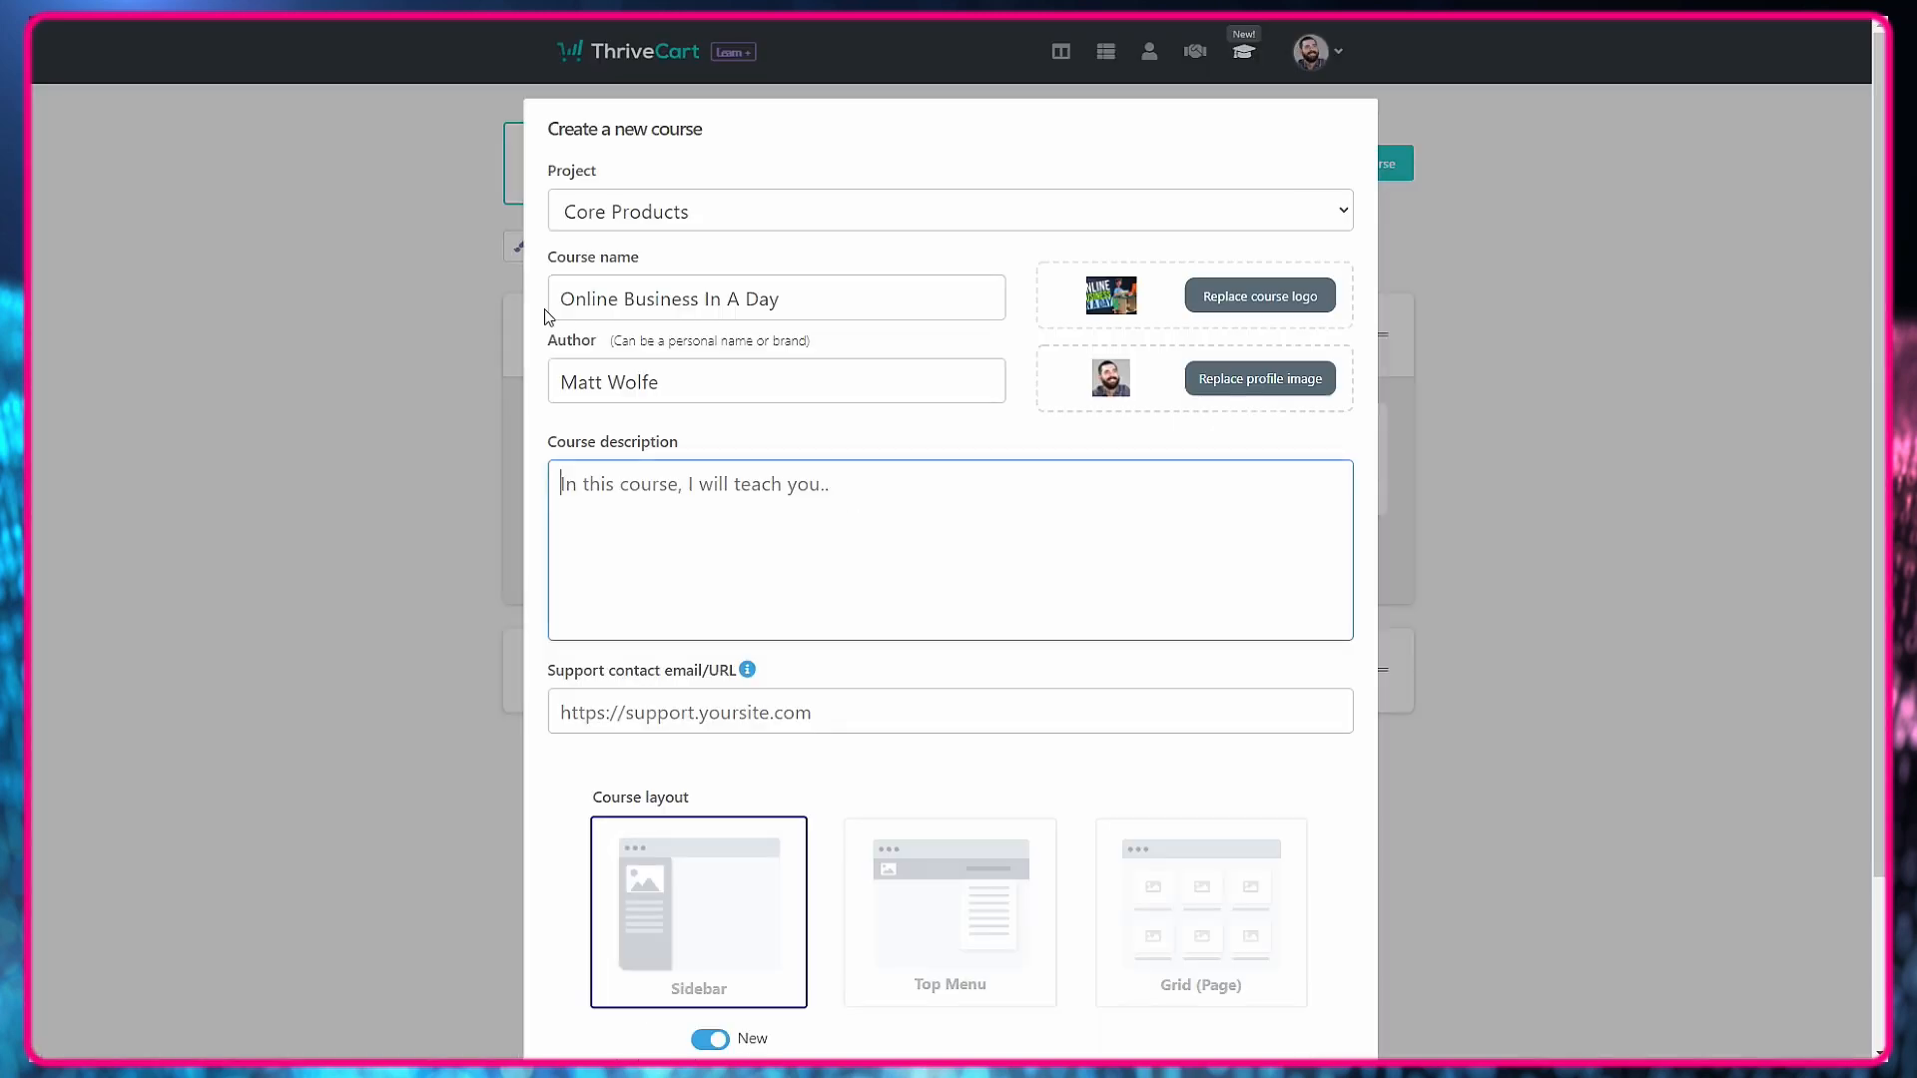
right_click(764, 505)
click(770, 649)
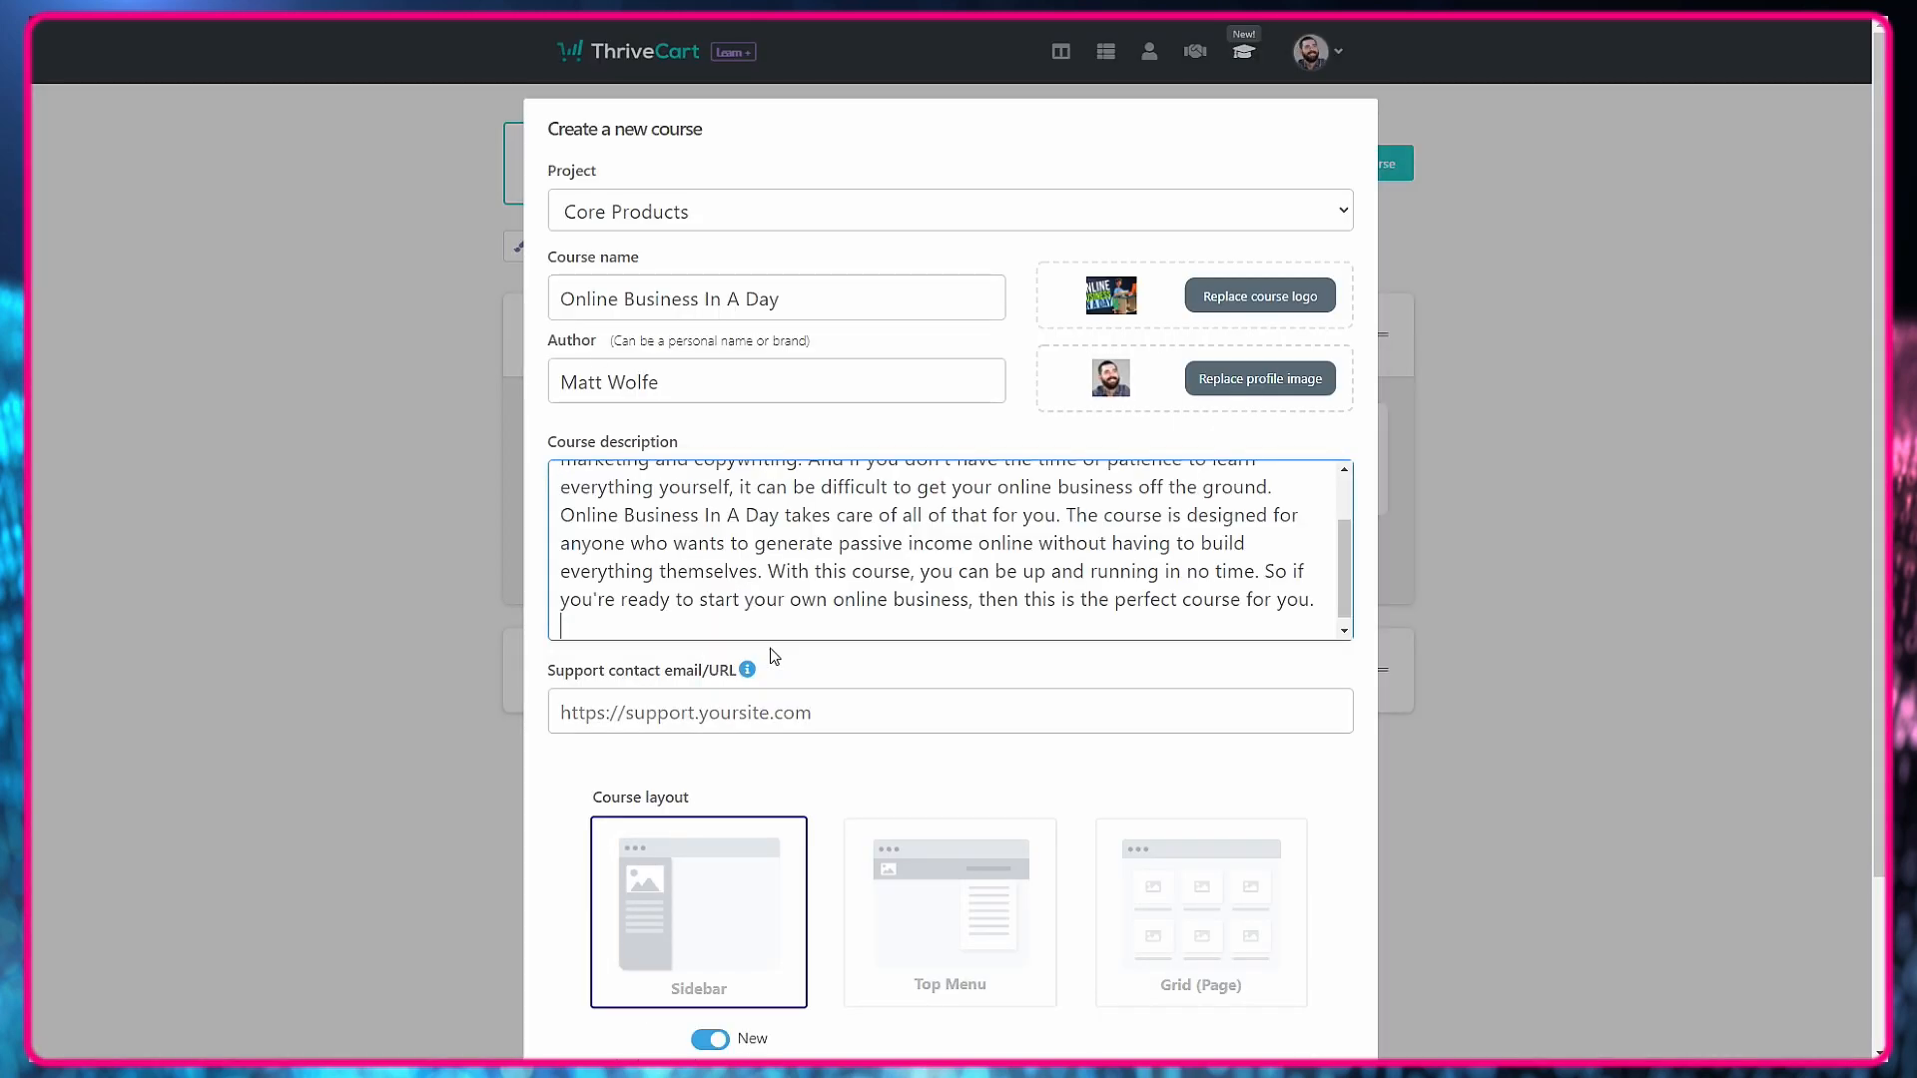
scroll(756, 585, up, 2)
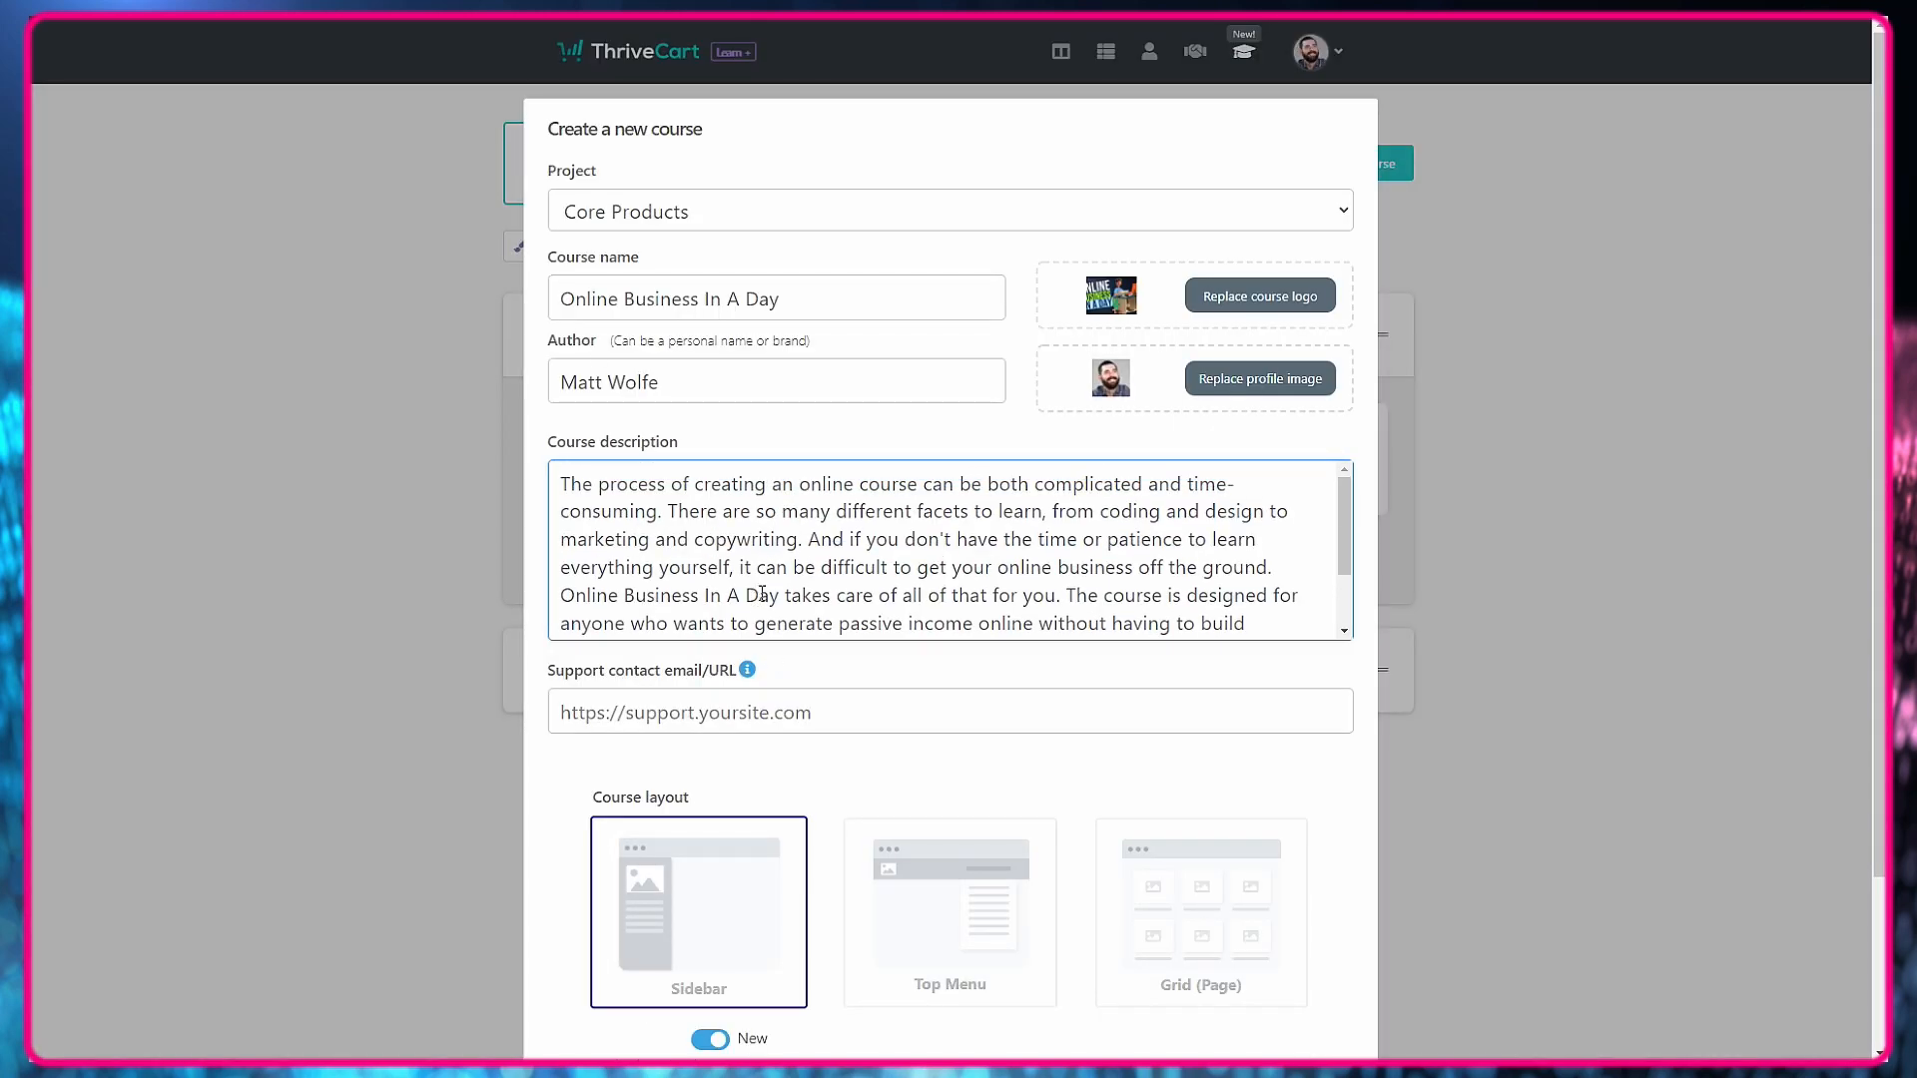
scroll(761, 594, down, 2)
click(800, 714)
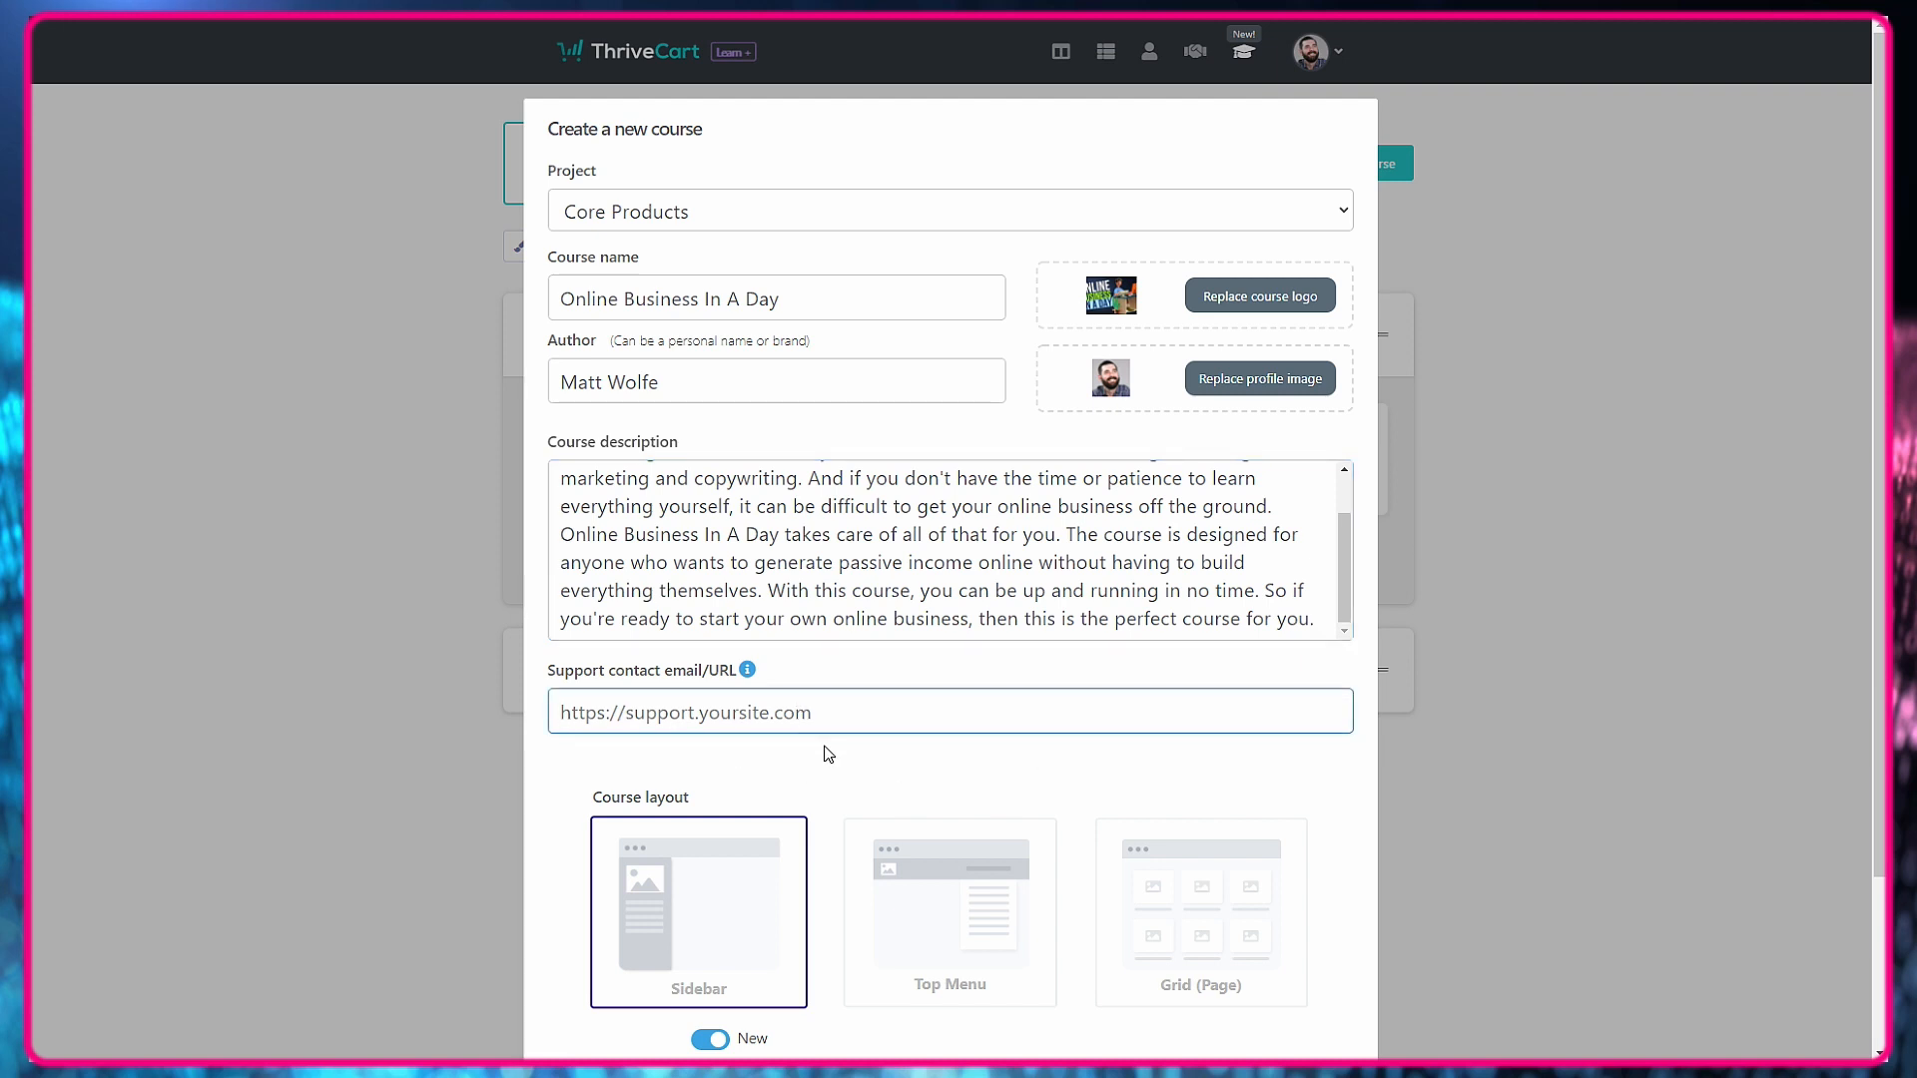
text(https://hustleandflowchart.com/discord)
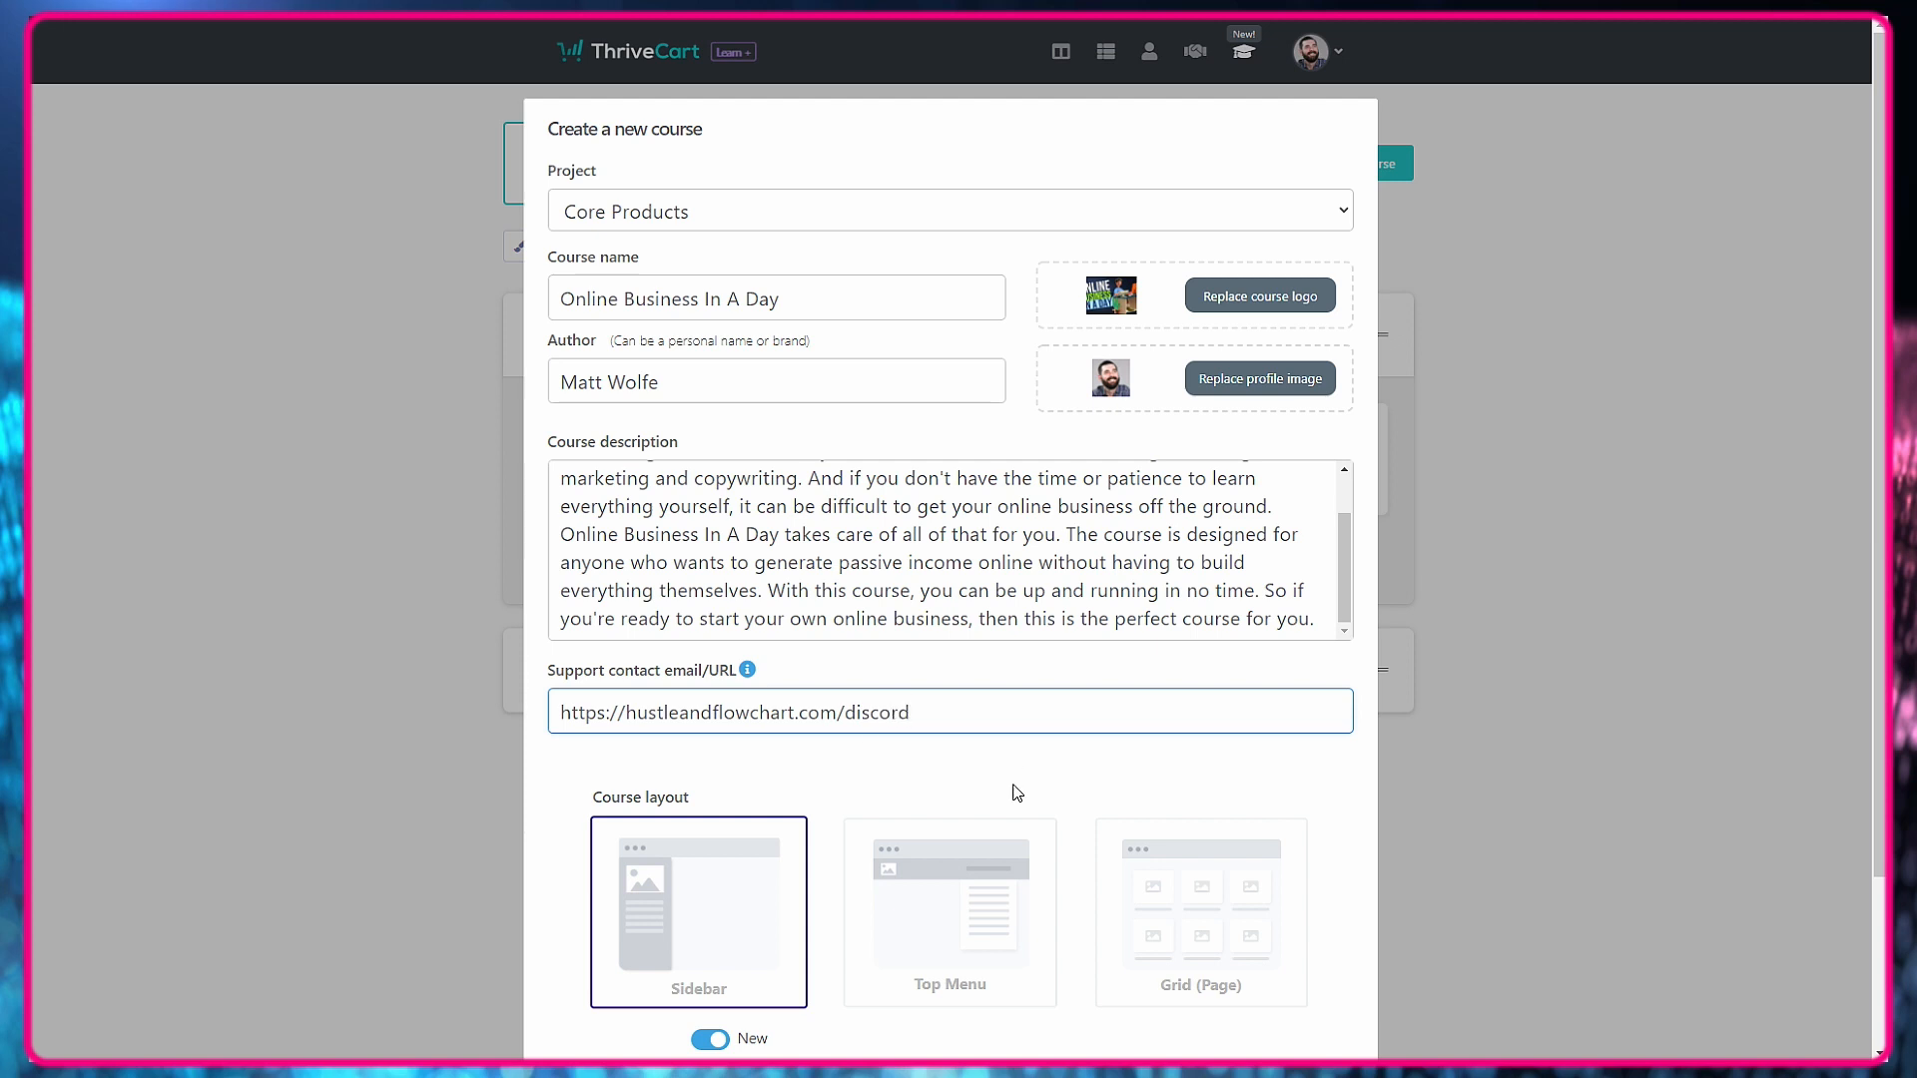
scroll(1009, 791, down, 2)
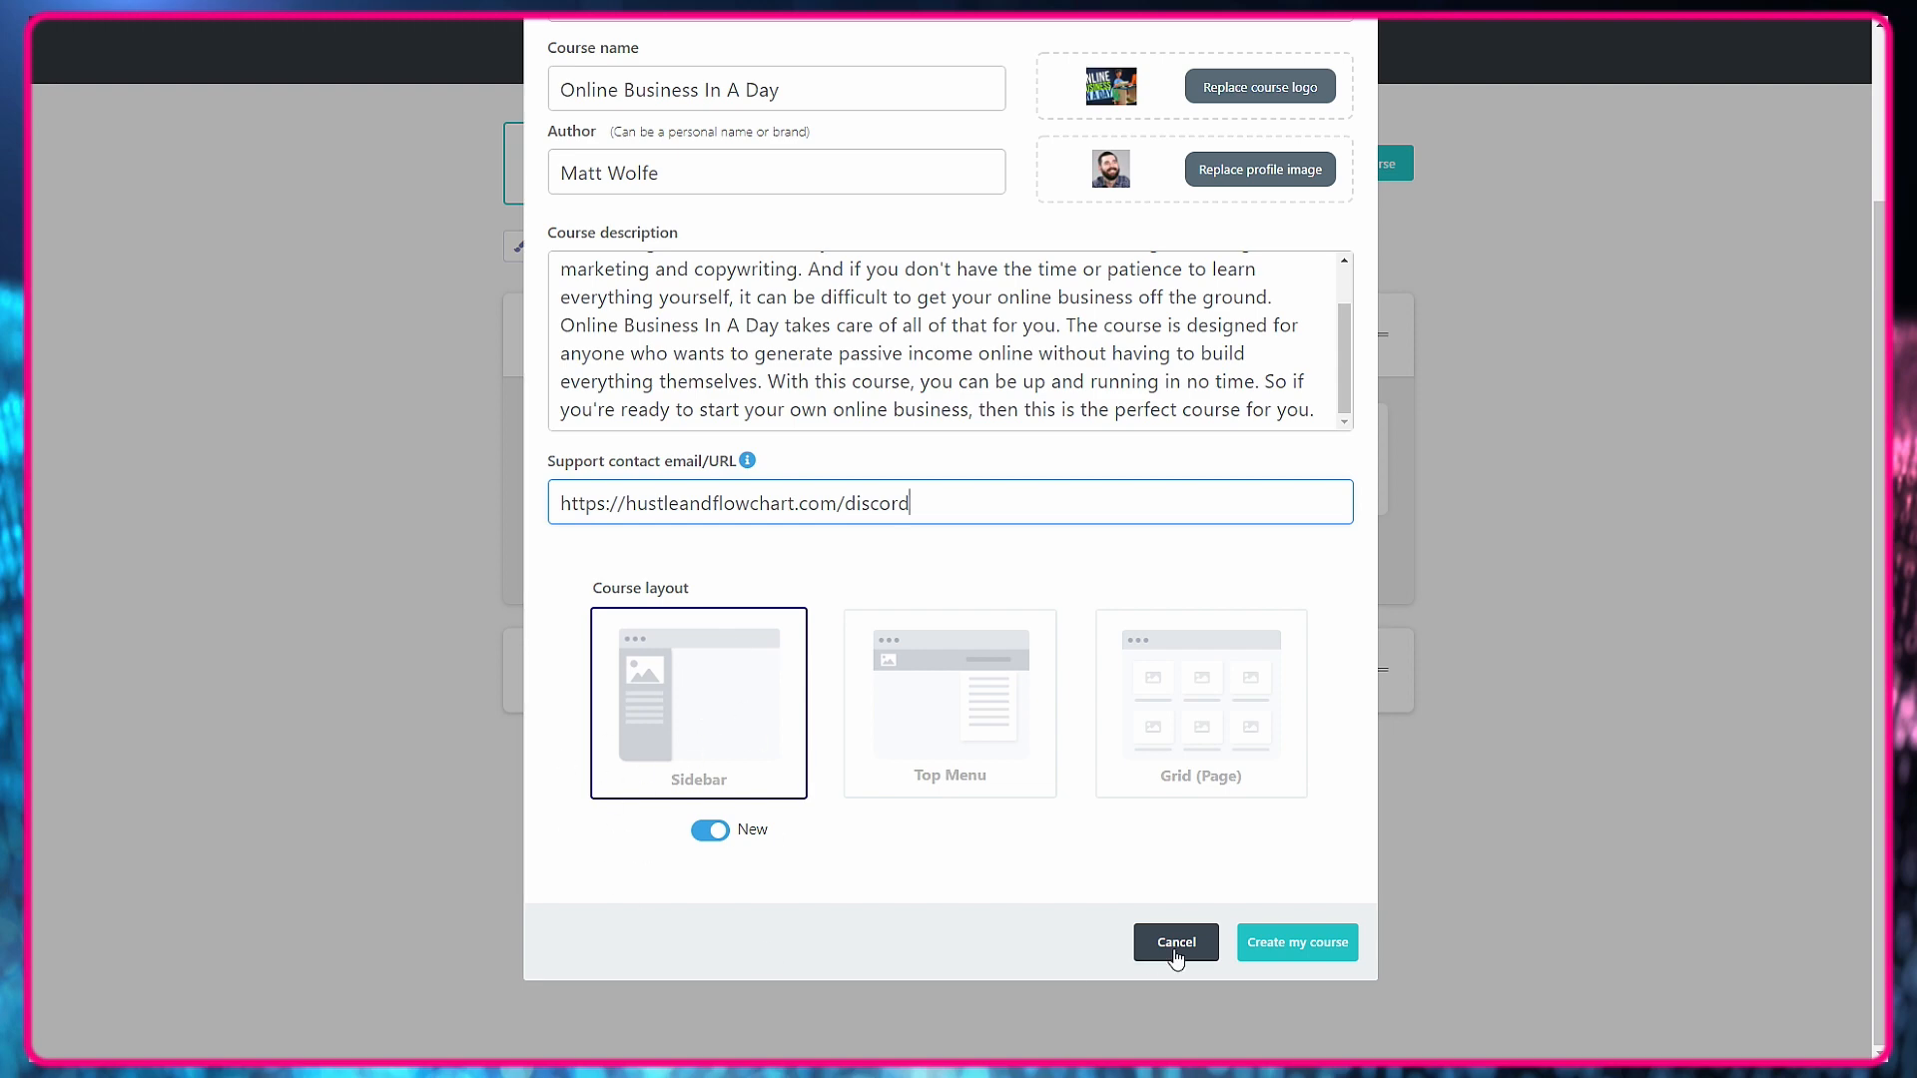
click(1330, 943)
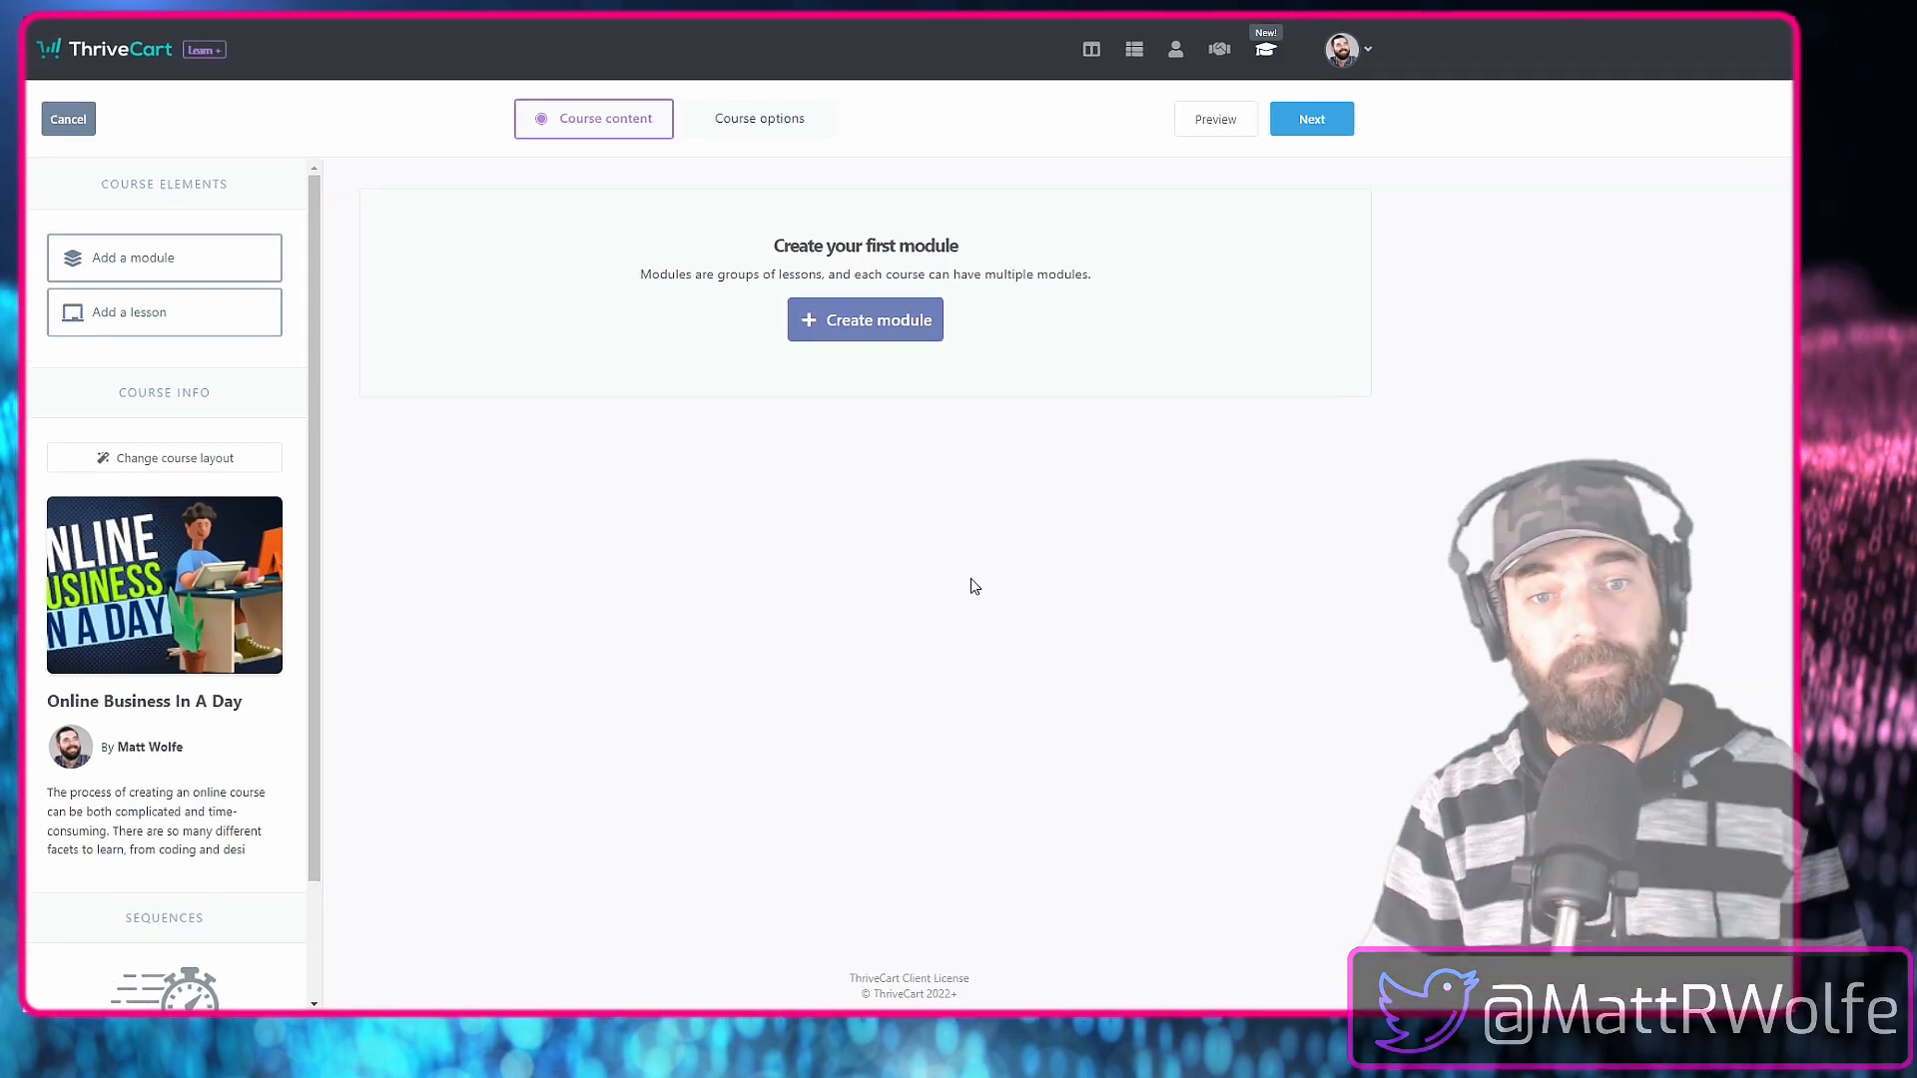
Create the course's first module, named "The Setup", available to all students.
click(864, 318)
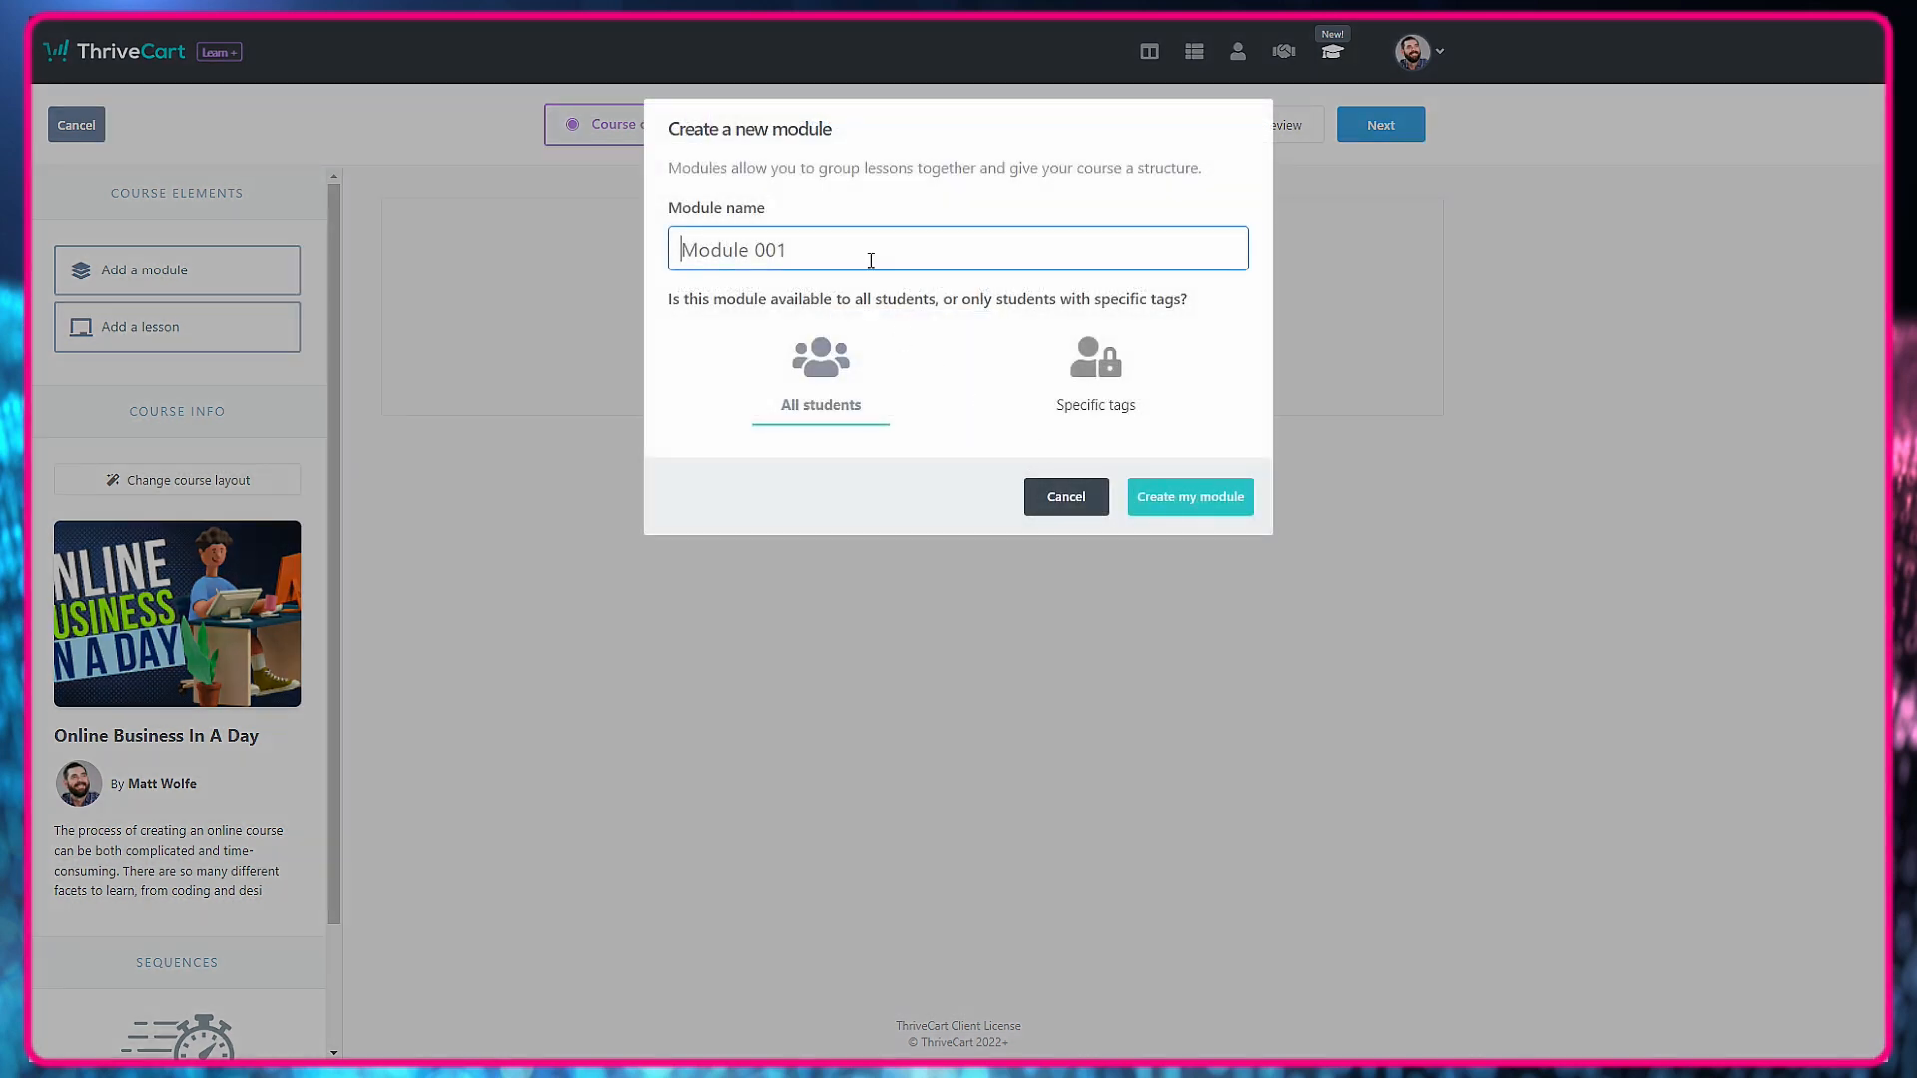
click(871, 258)
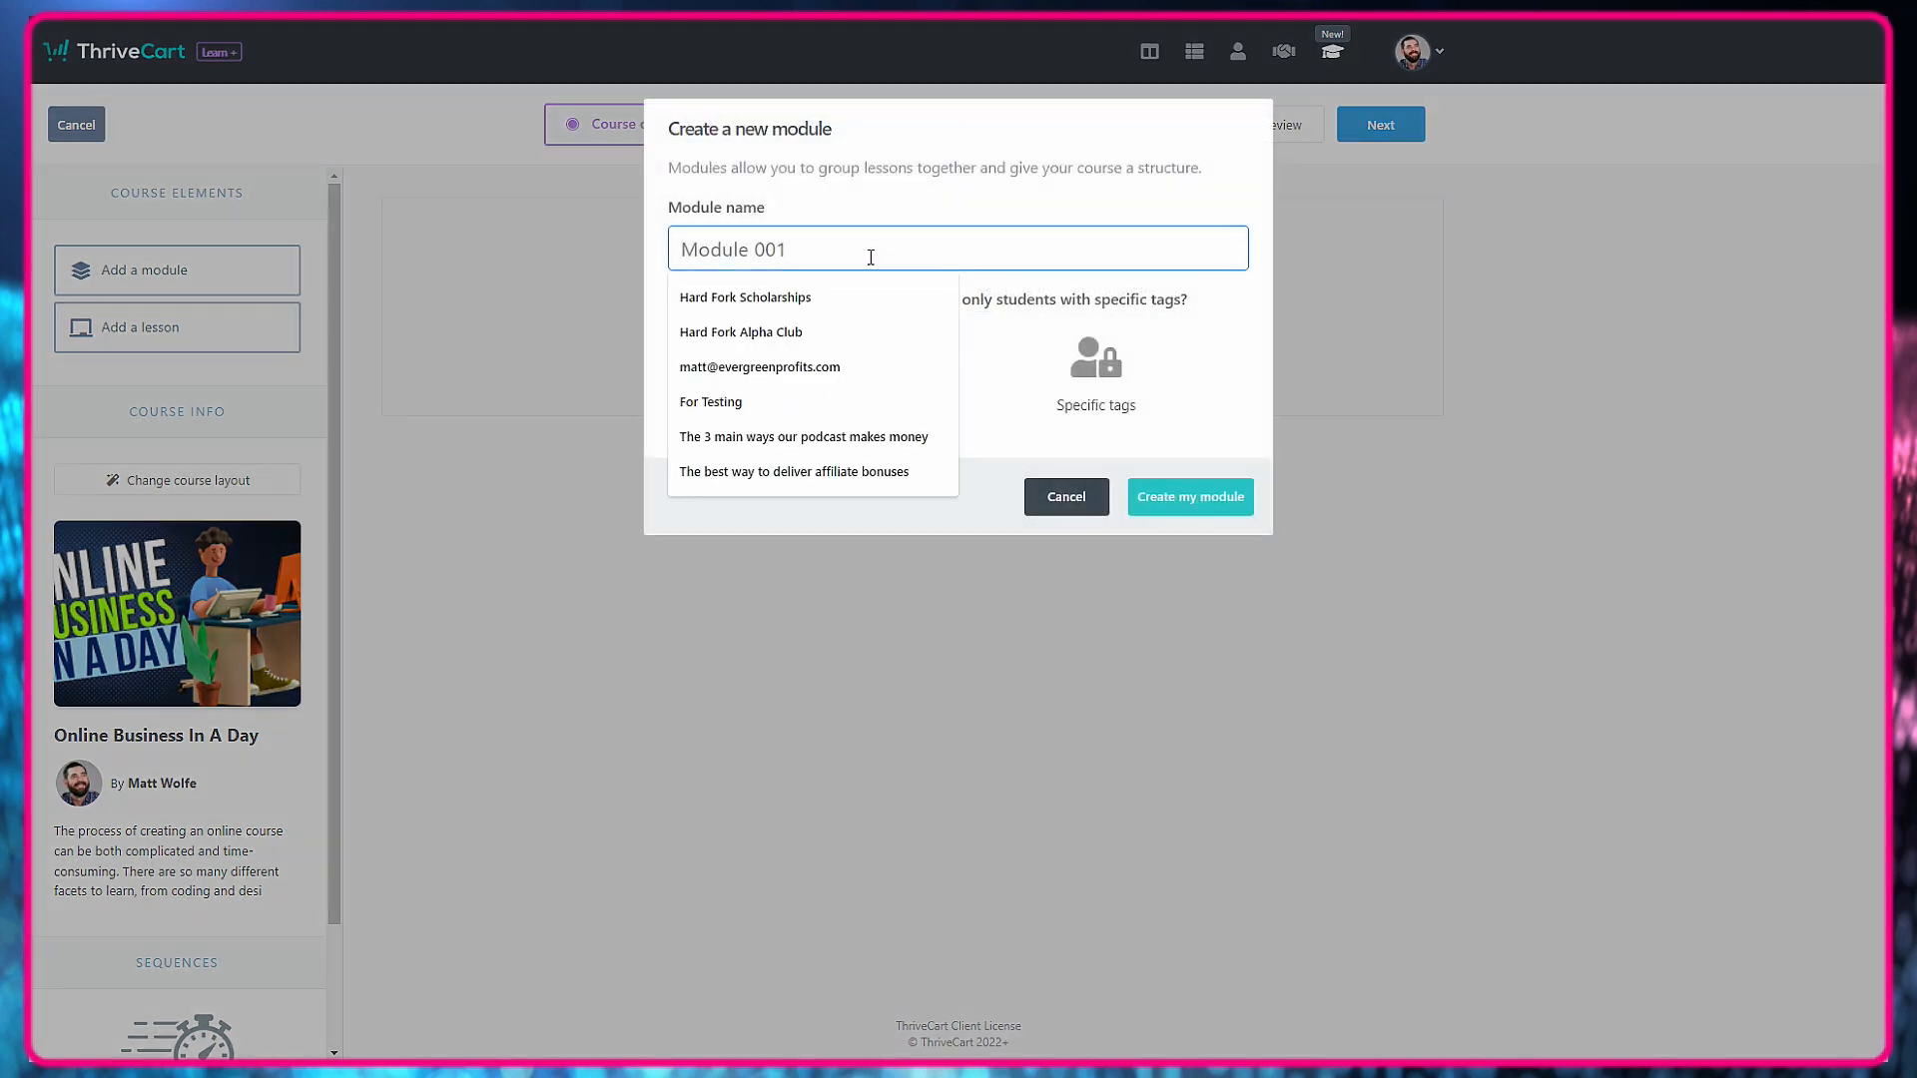
text(The )
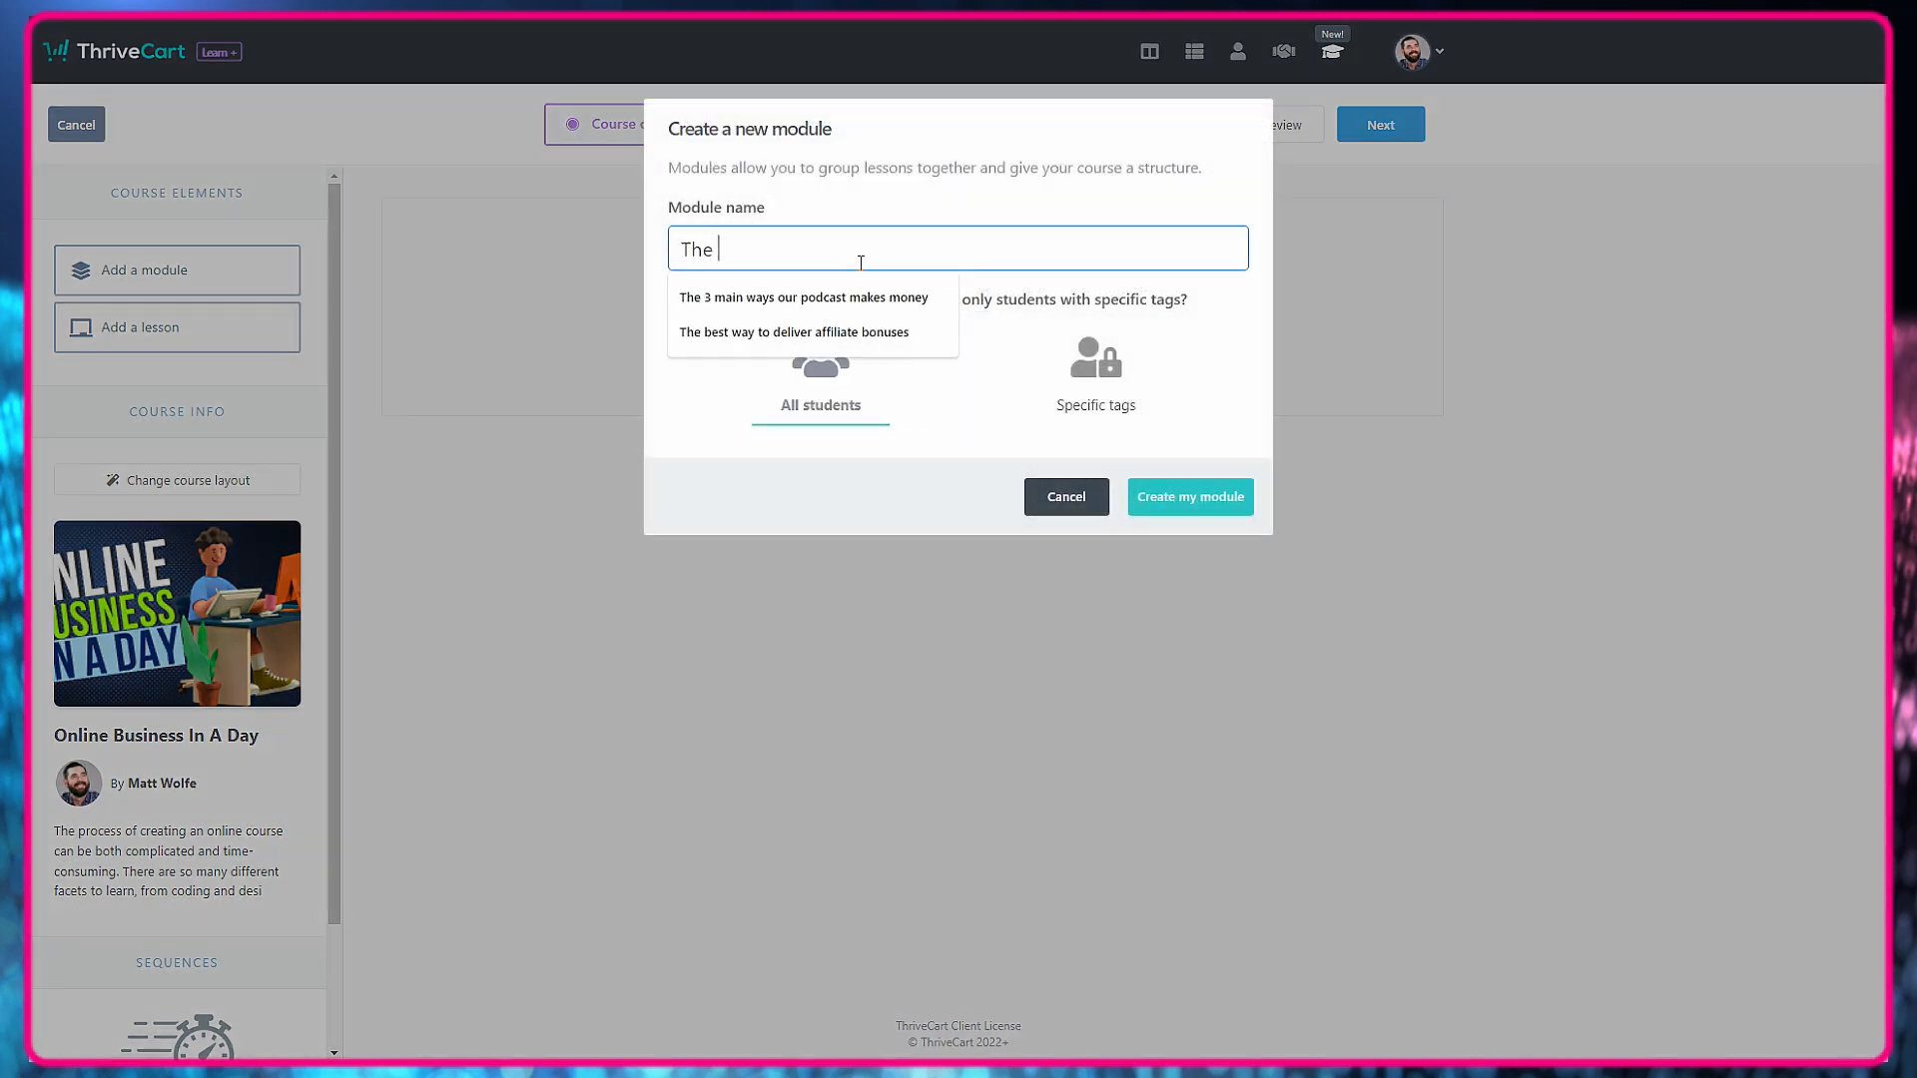
text(Setup)
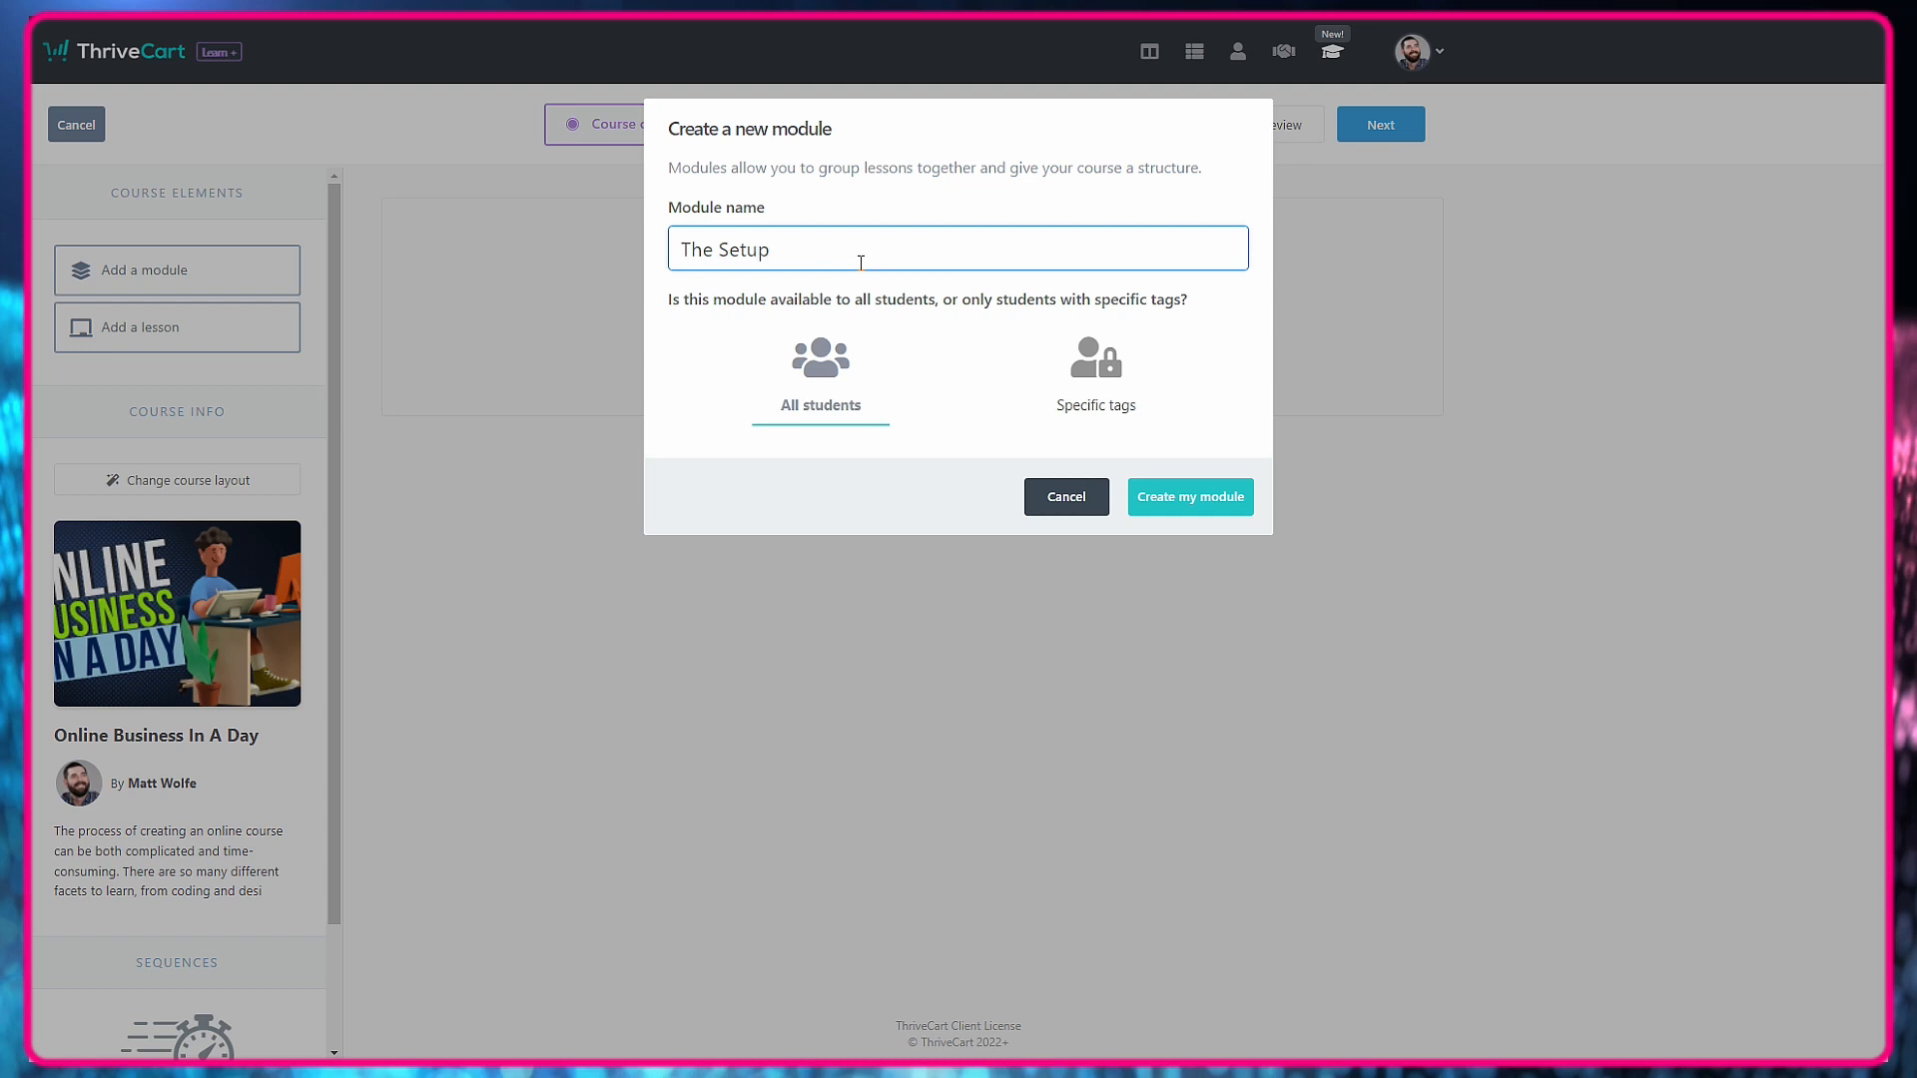
click(1188, 499)
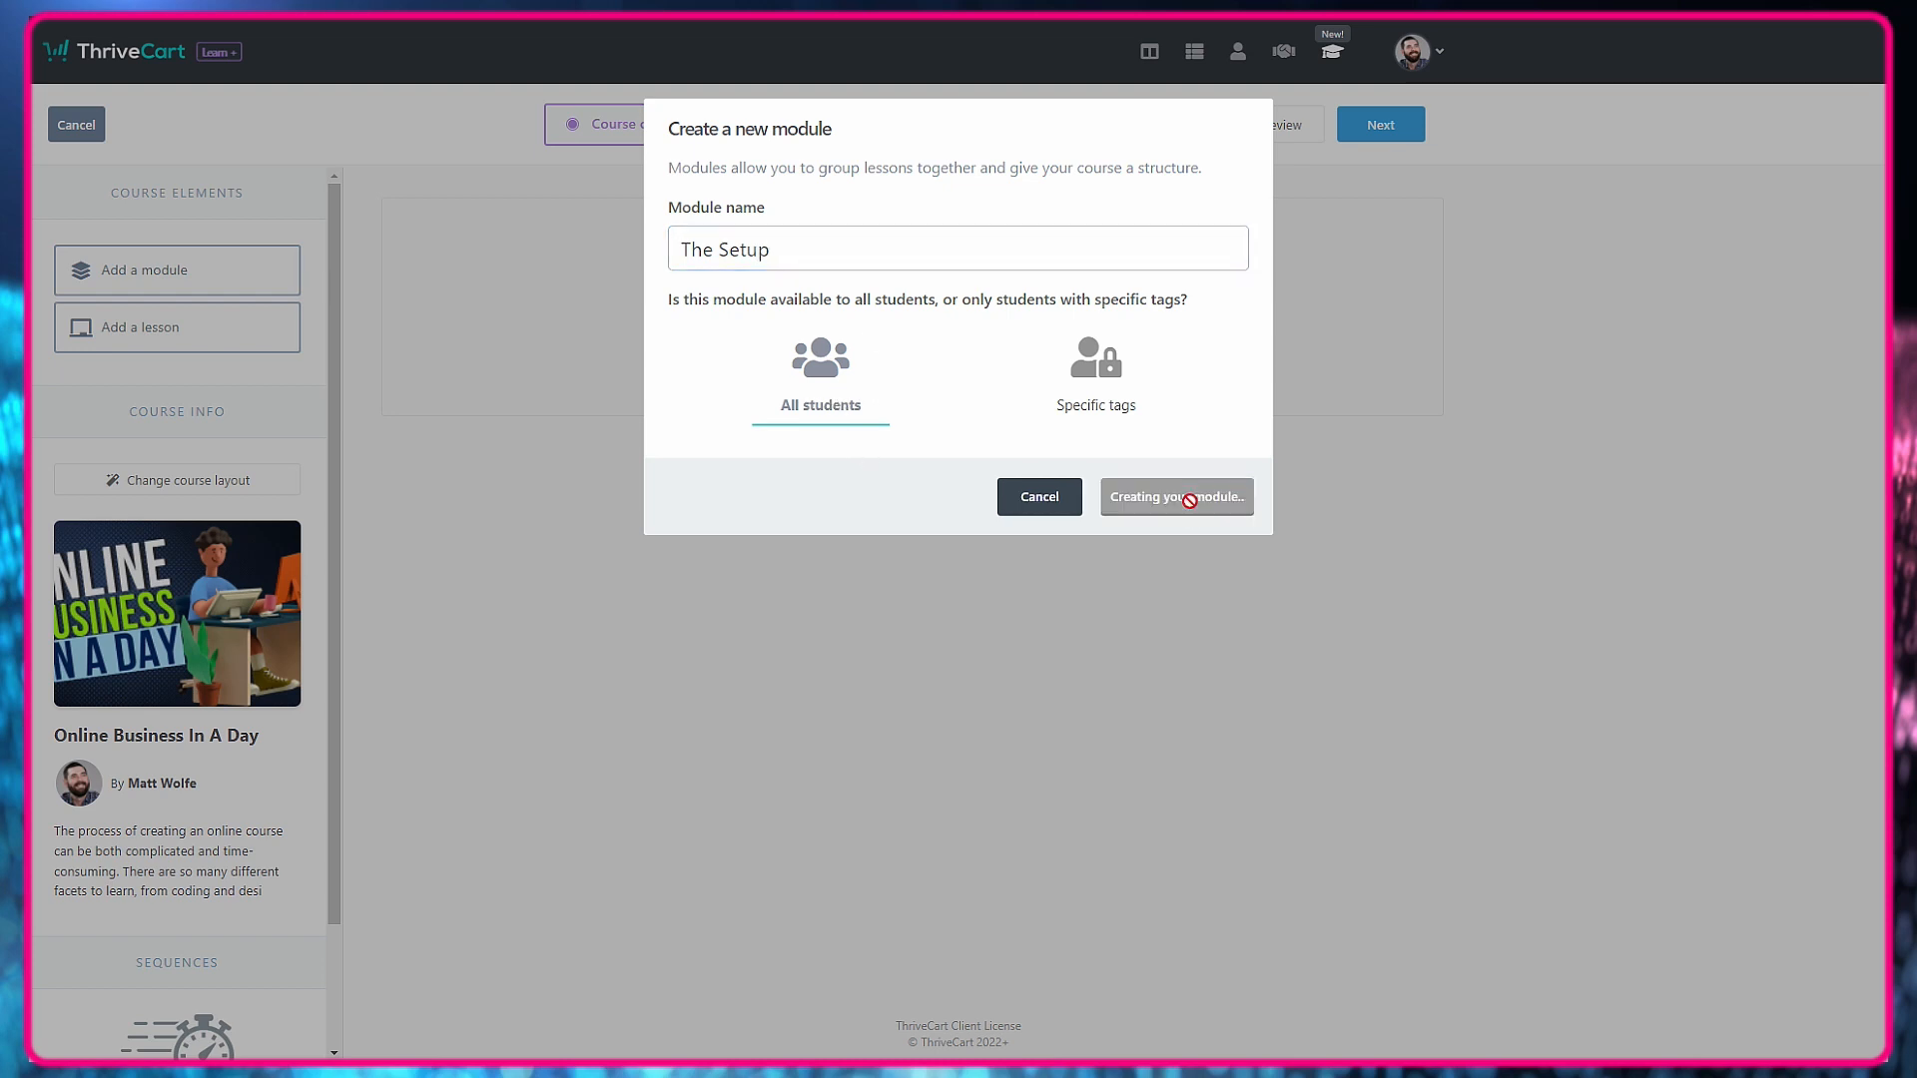
Add a lesson named "How To Create Training Videos For Free" to The Setup module, available to all students.
drag(141, 326, 904, 365)
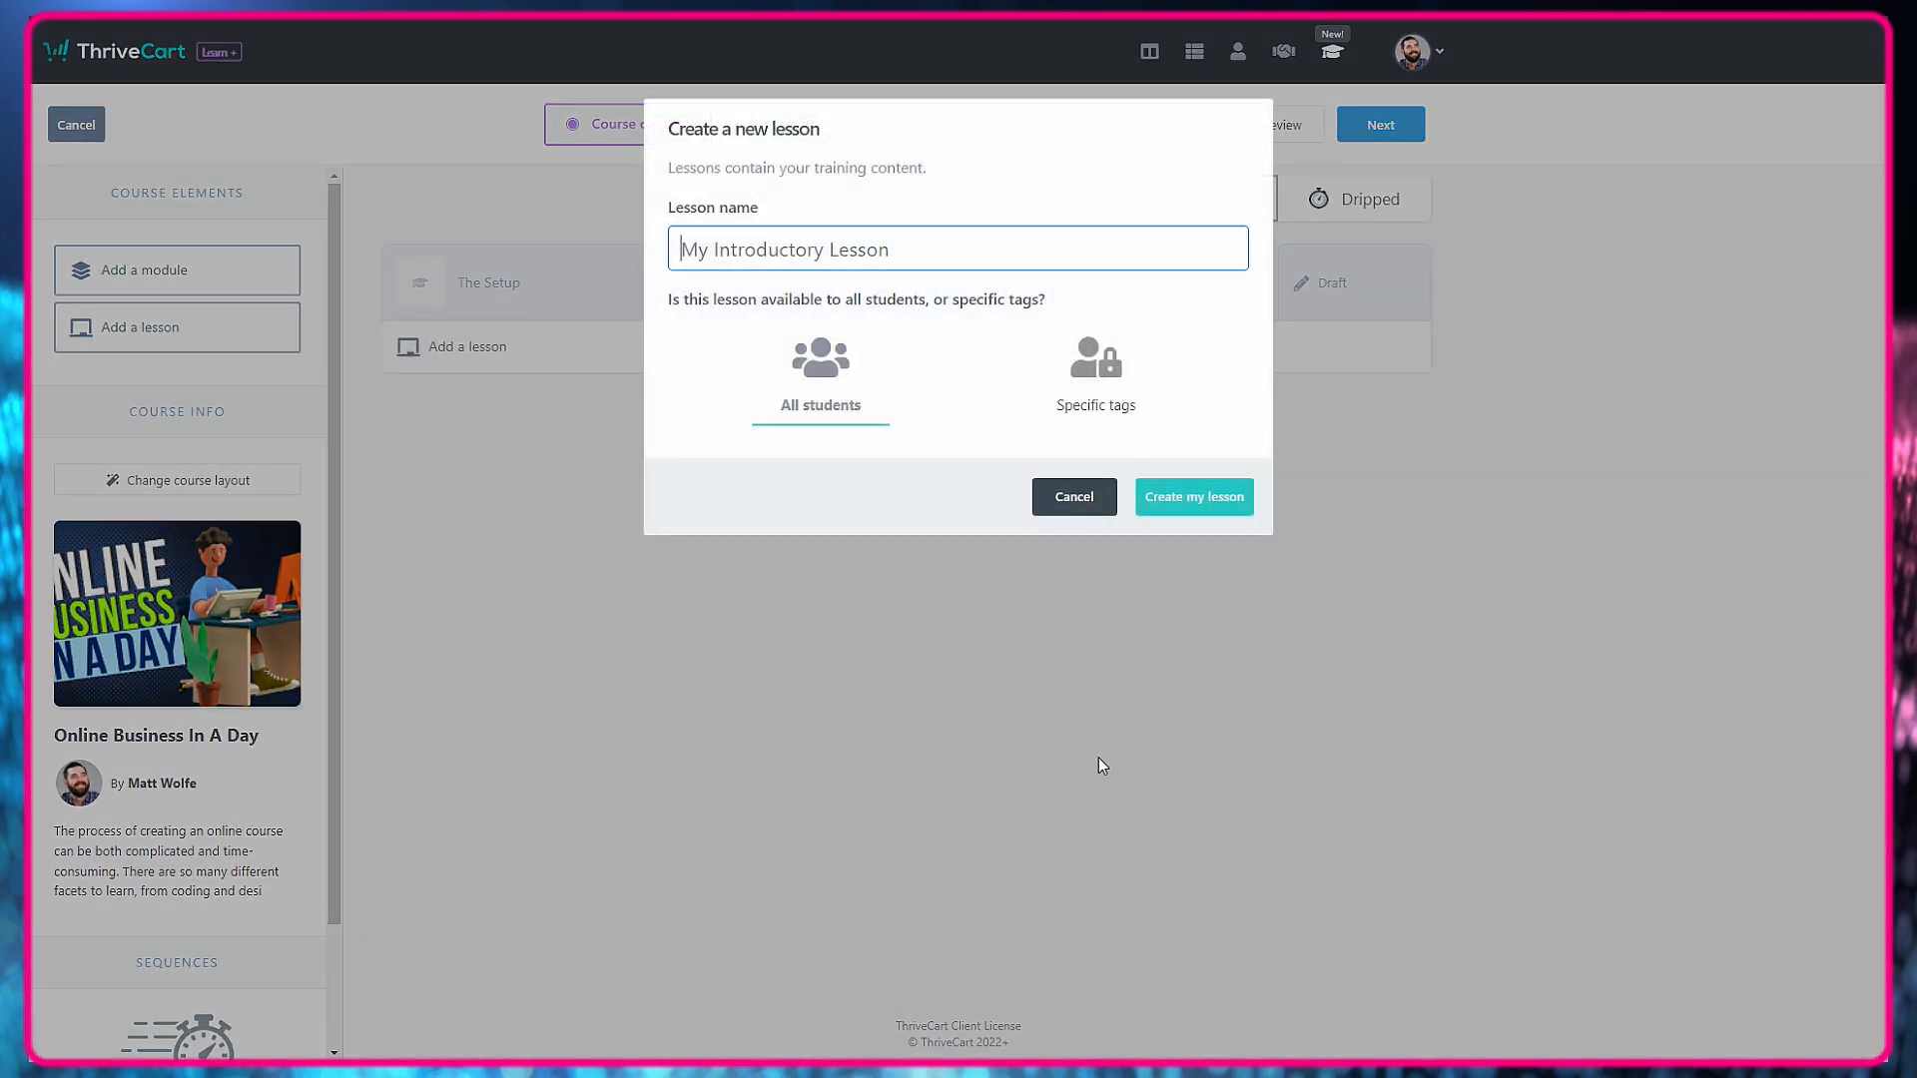
text(How To Create Training)
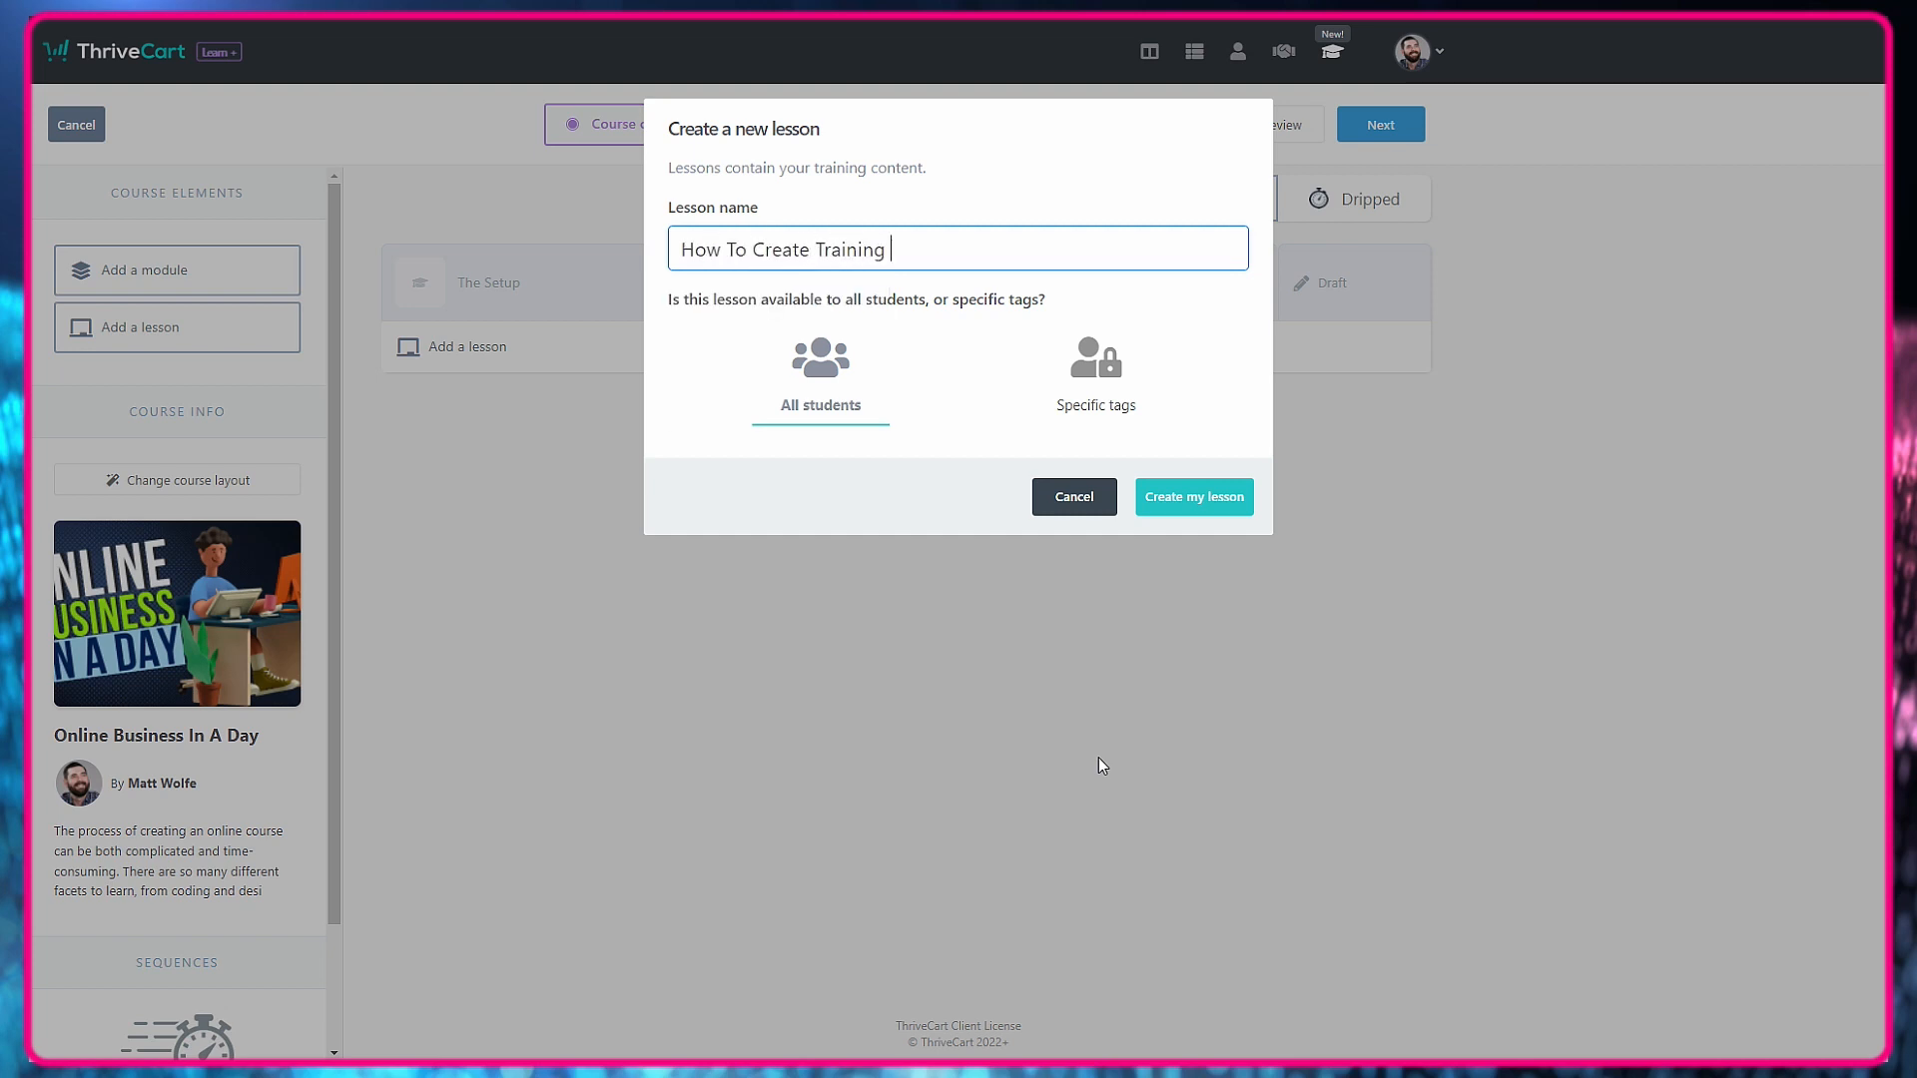
text( Videos For Free)
click(1209, 505)
Open the new lesson's content and replace its placeholder heading with "How To Create Training Videos For Free".
click(1026, 366)
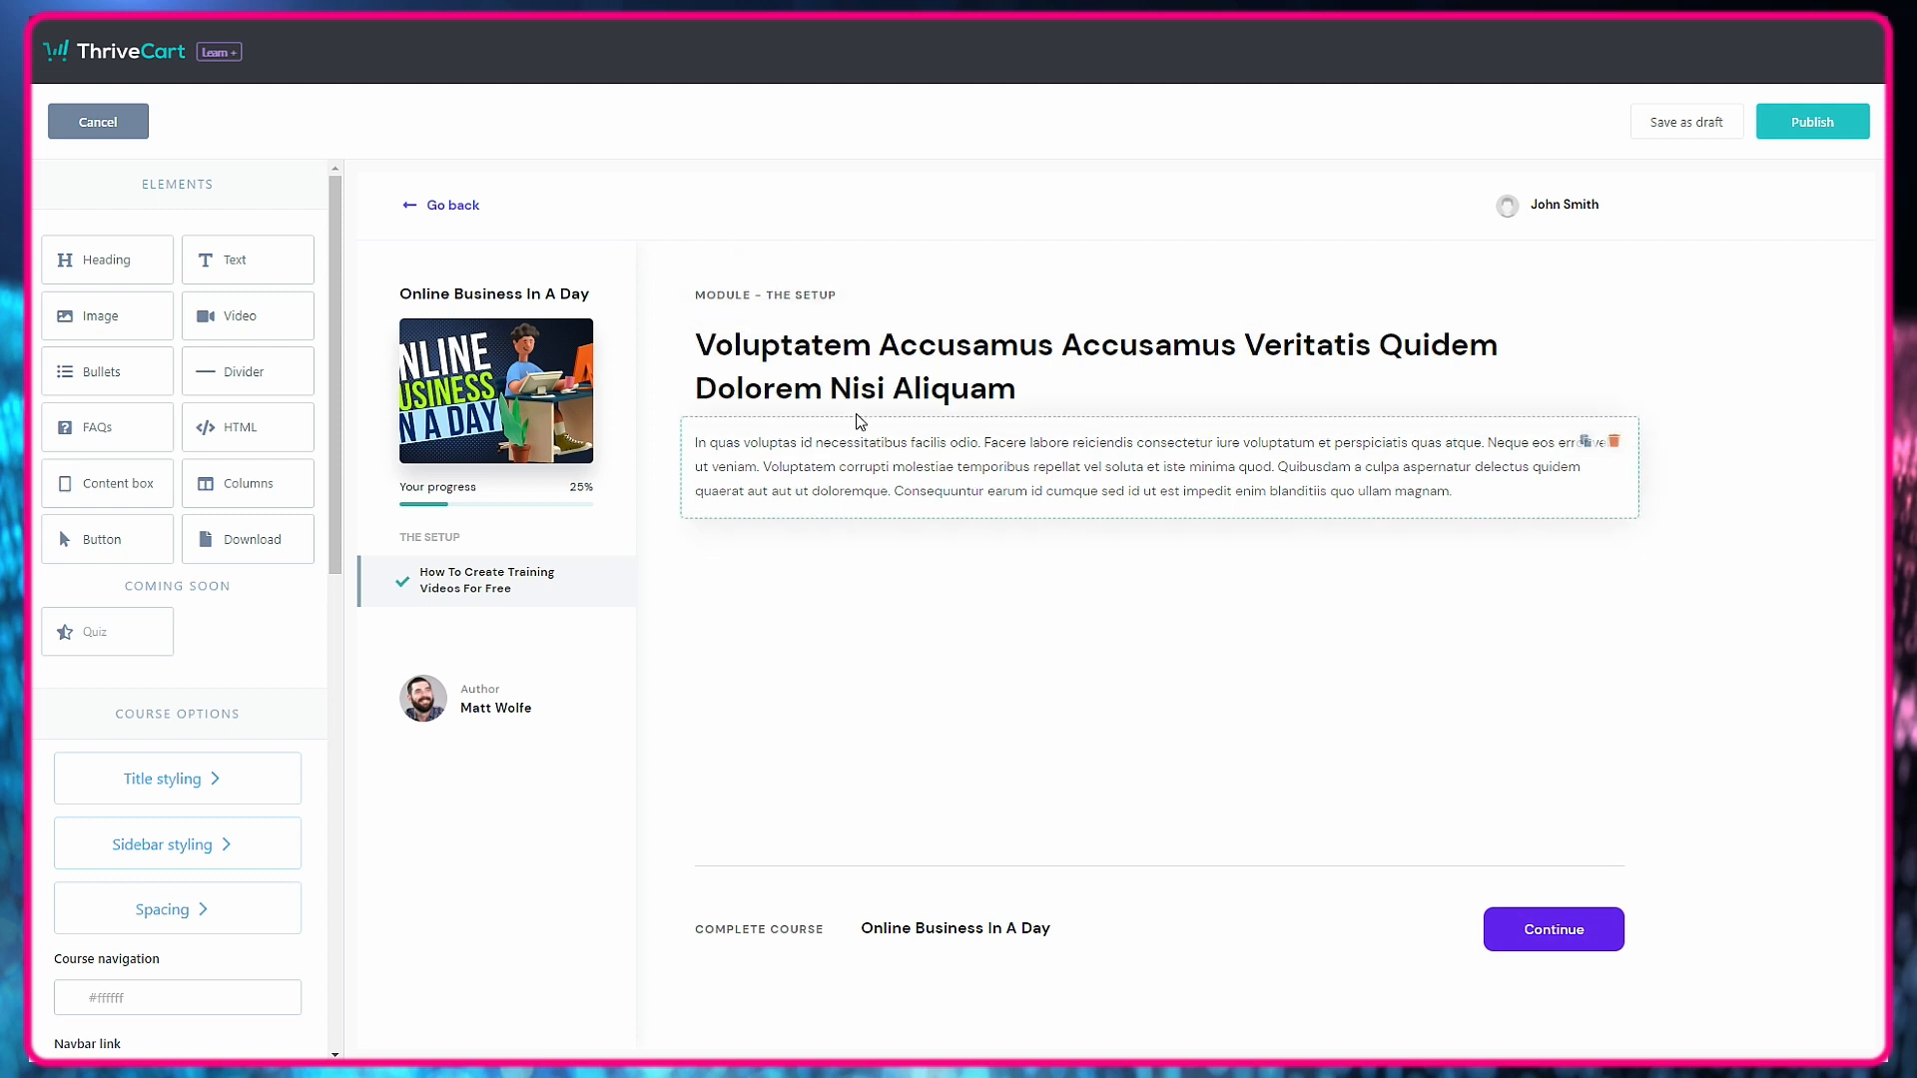
click(1198, 392)
triple_click(1168, 399)
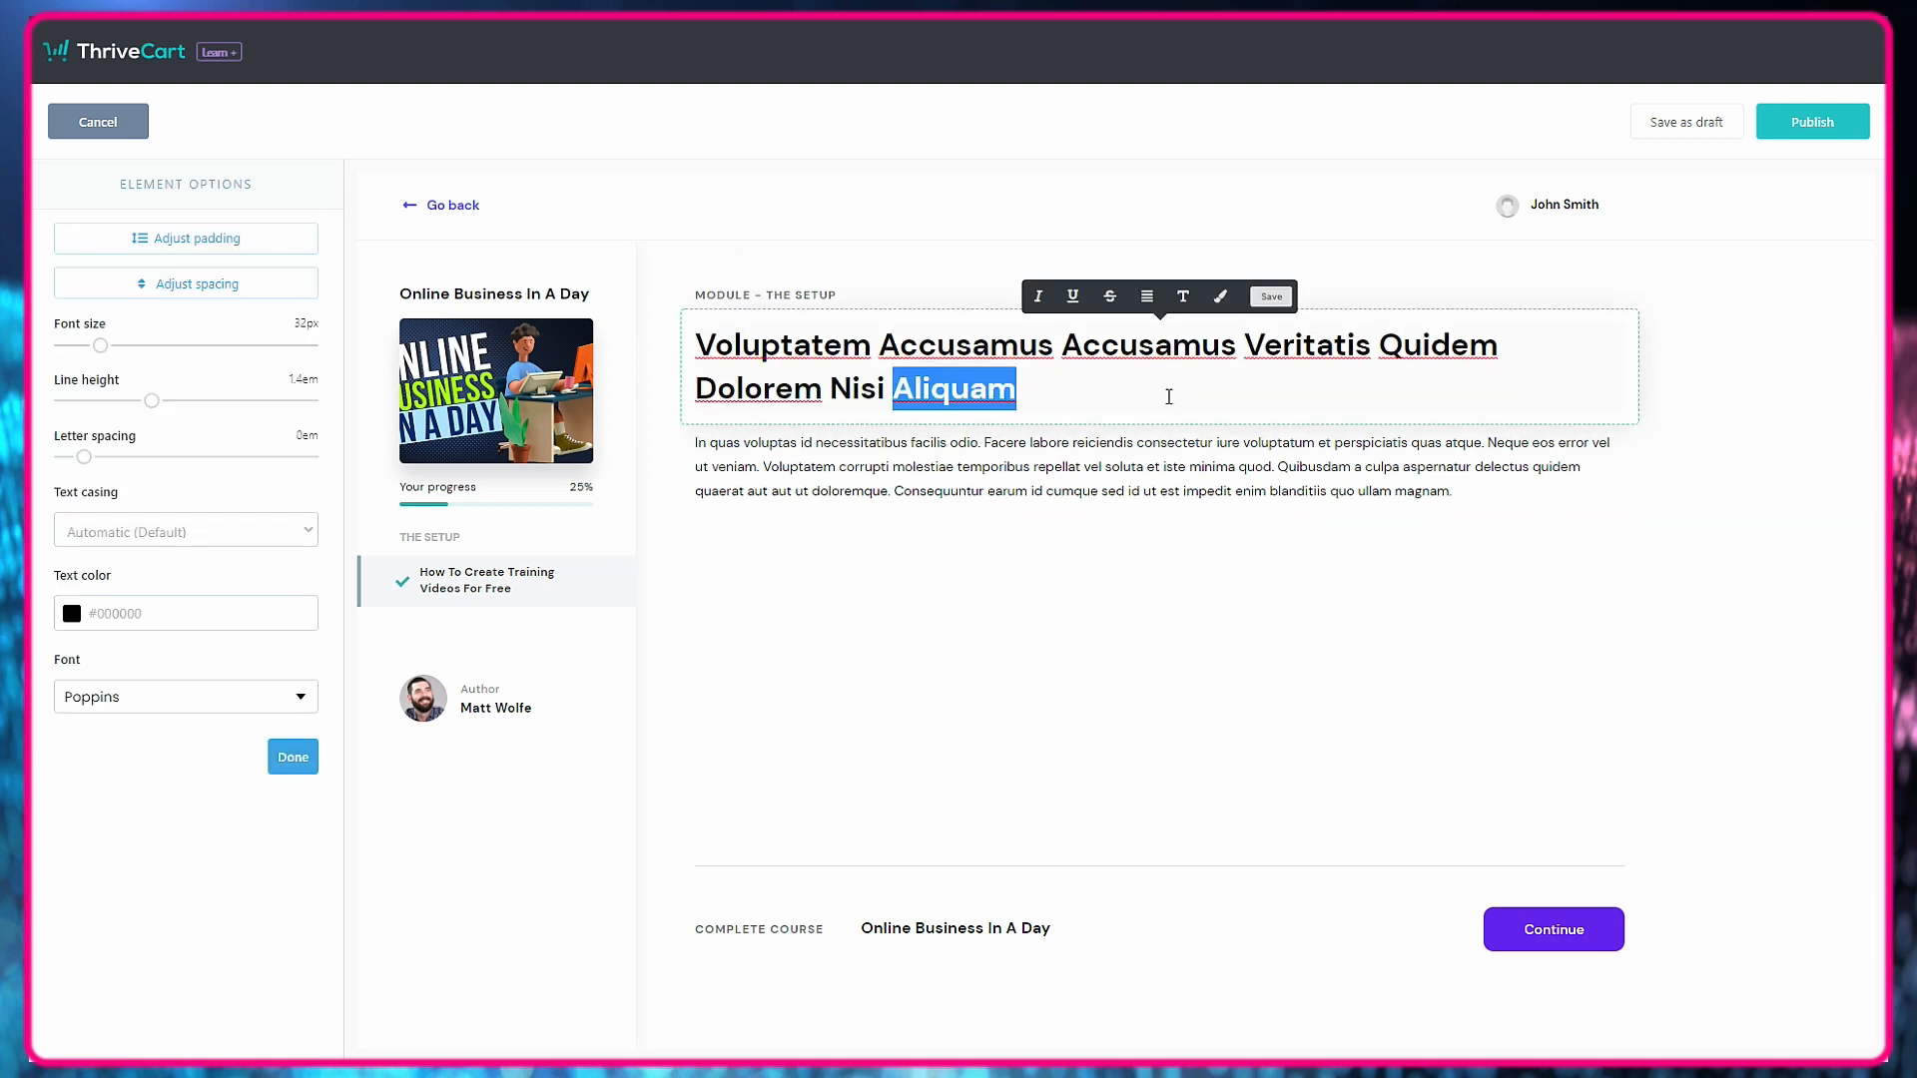
text(How To Cre)
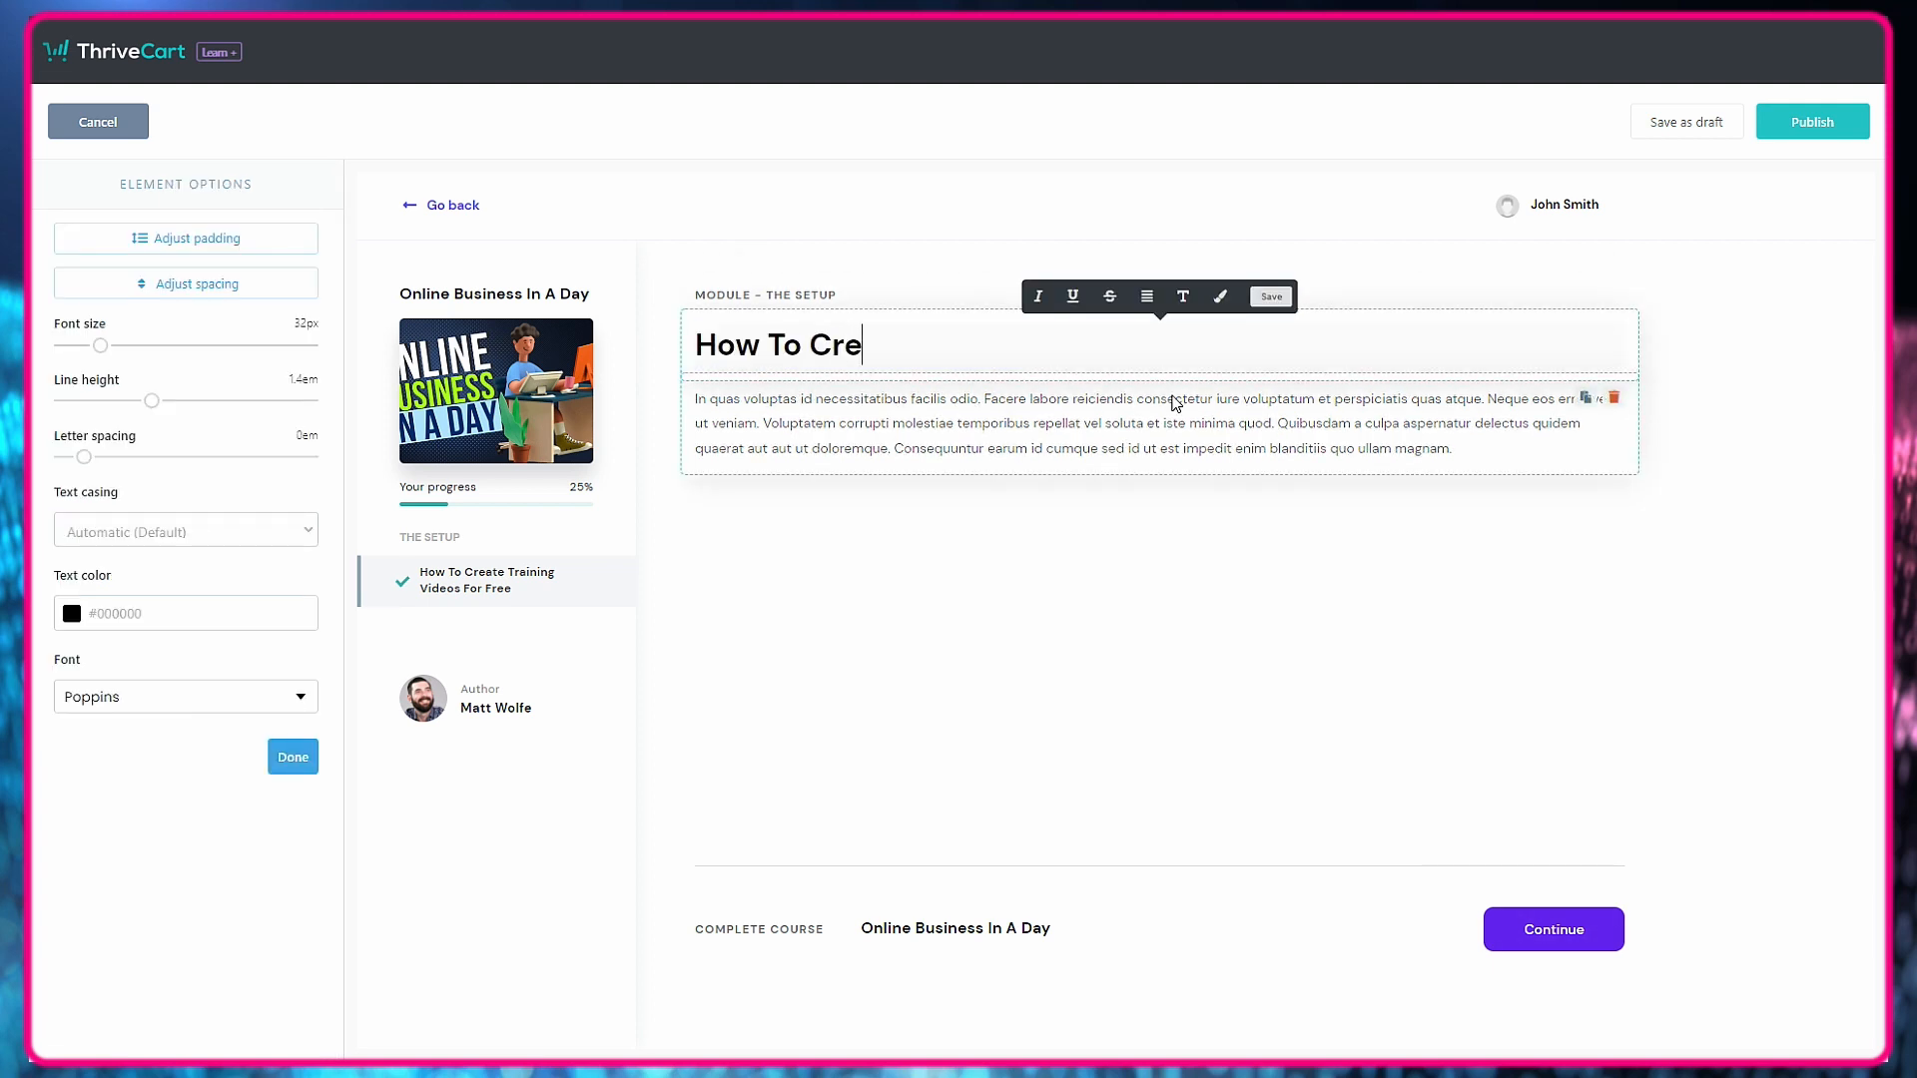
text(ate Training Videos)
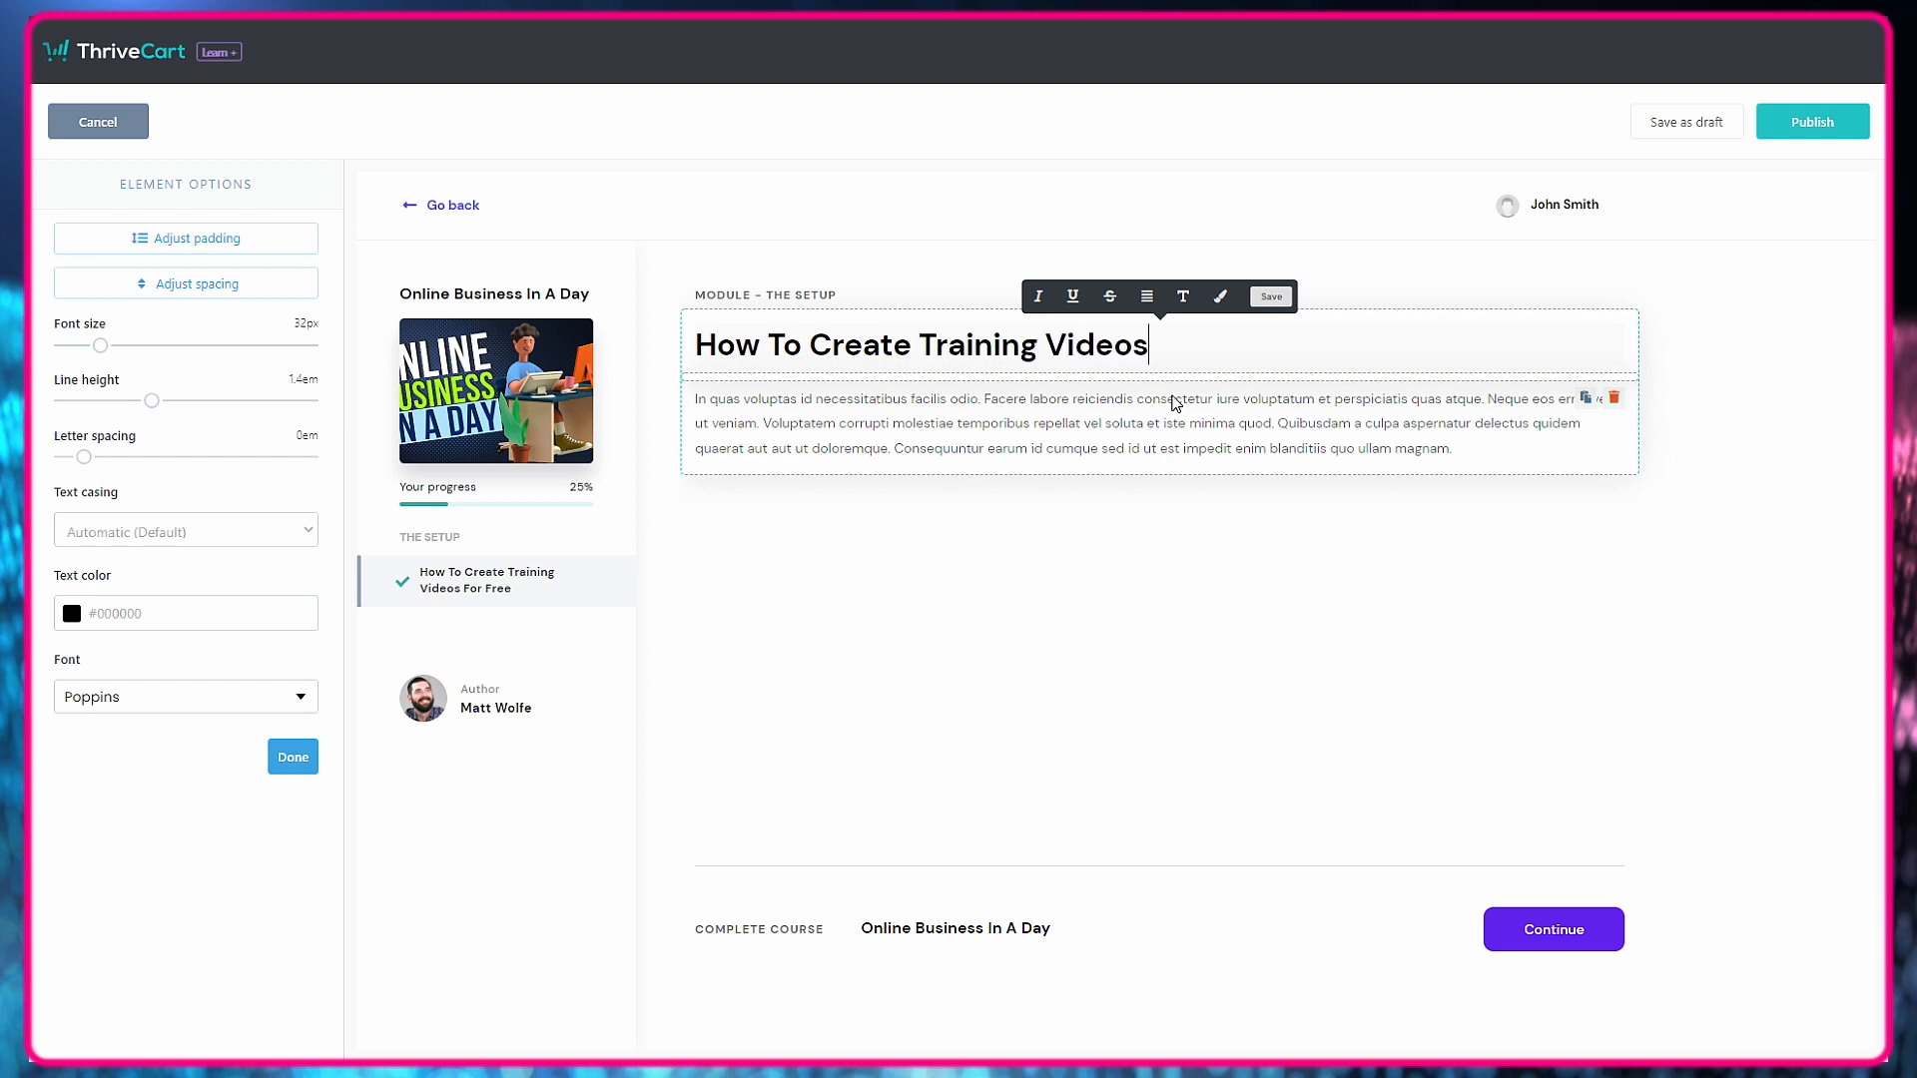
text( For Free)
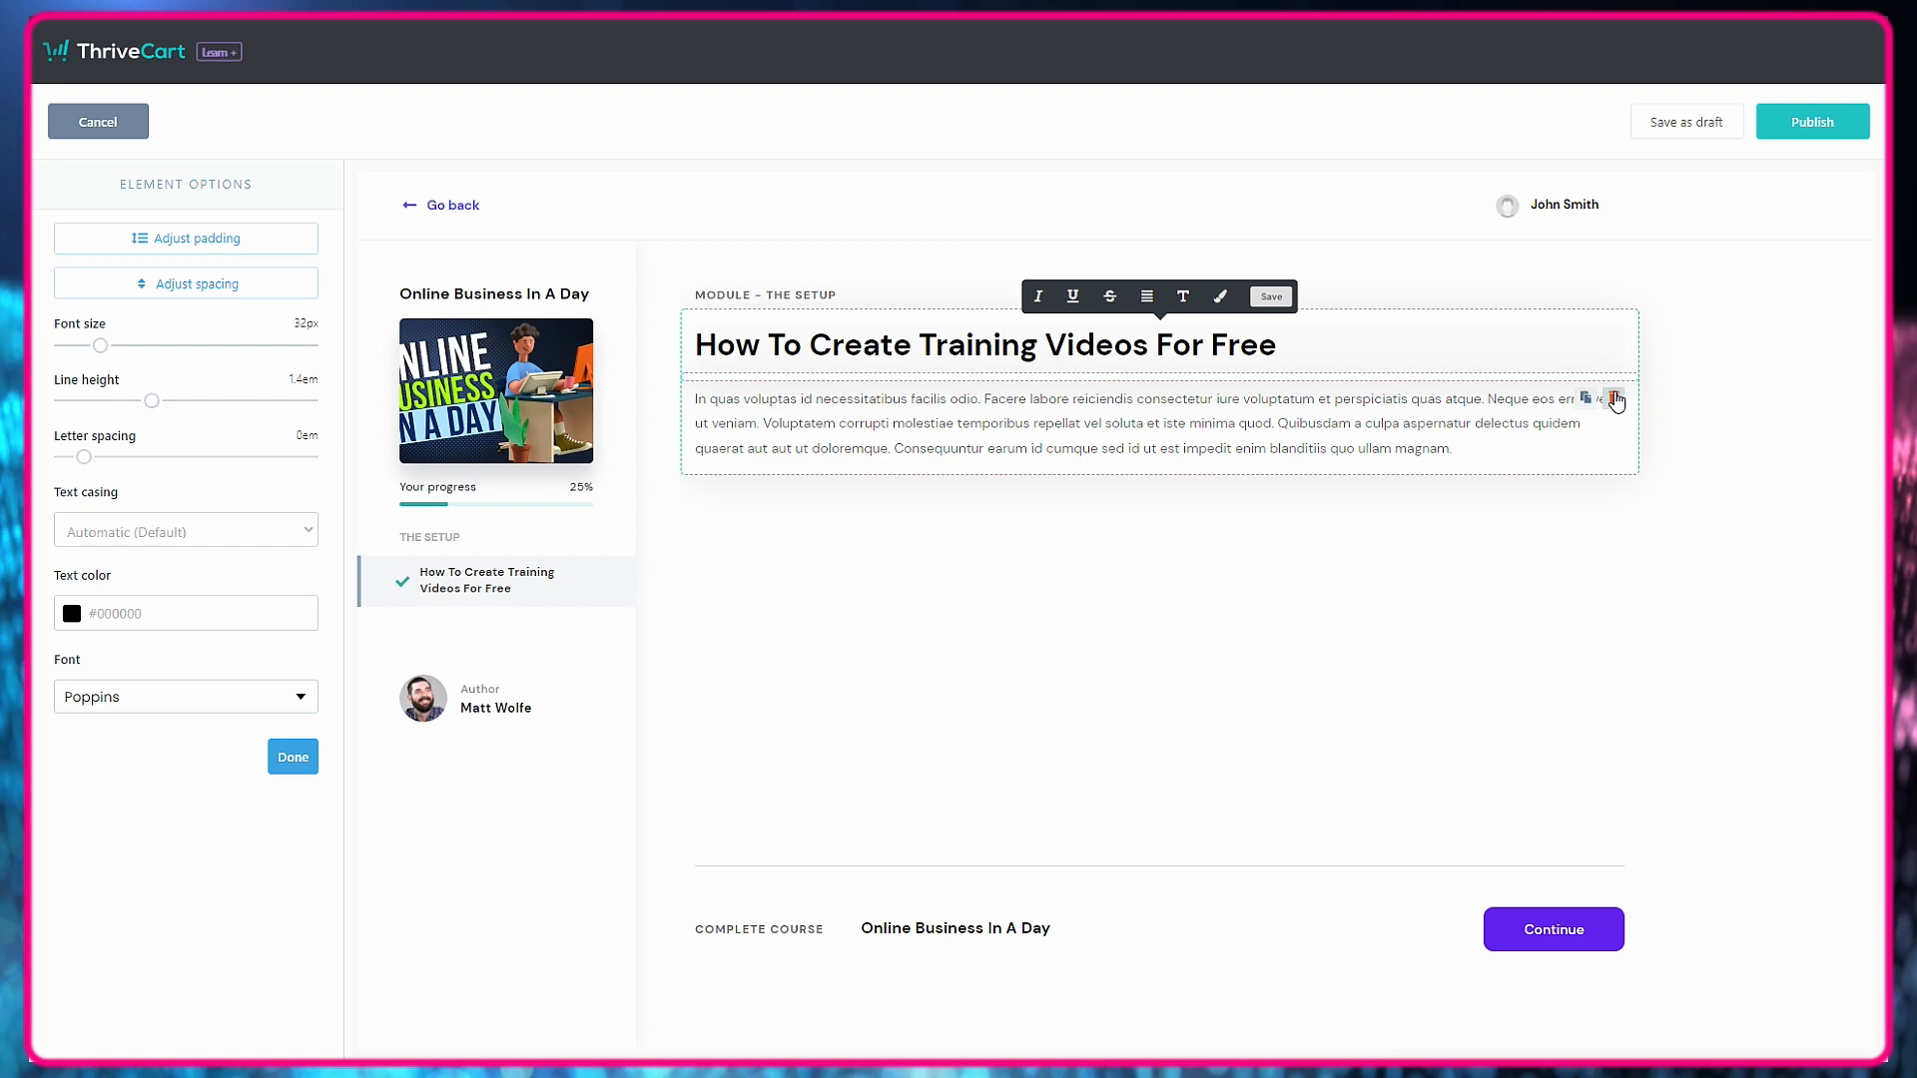
Delete the placeholder paragraph under the lesson heading and insert a video element in its place, enlarged to the maximum size.
click(1614, 397)
click(1164, 238)
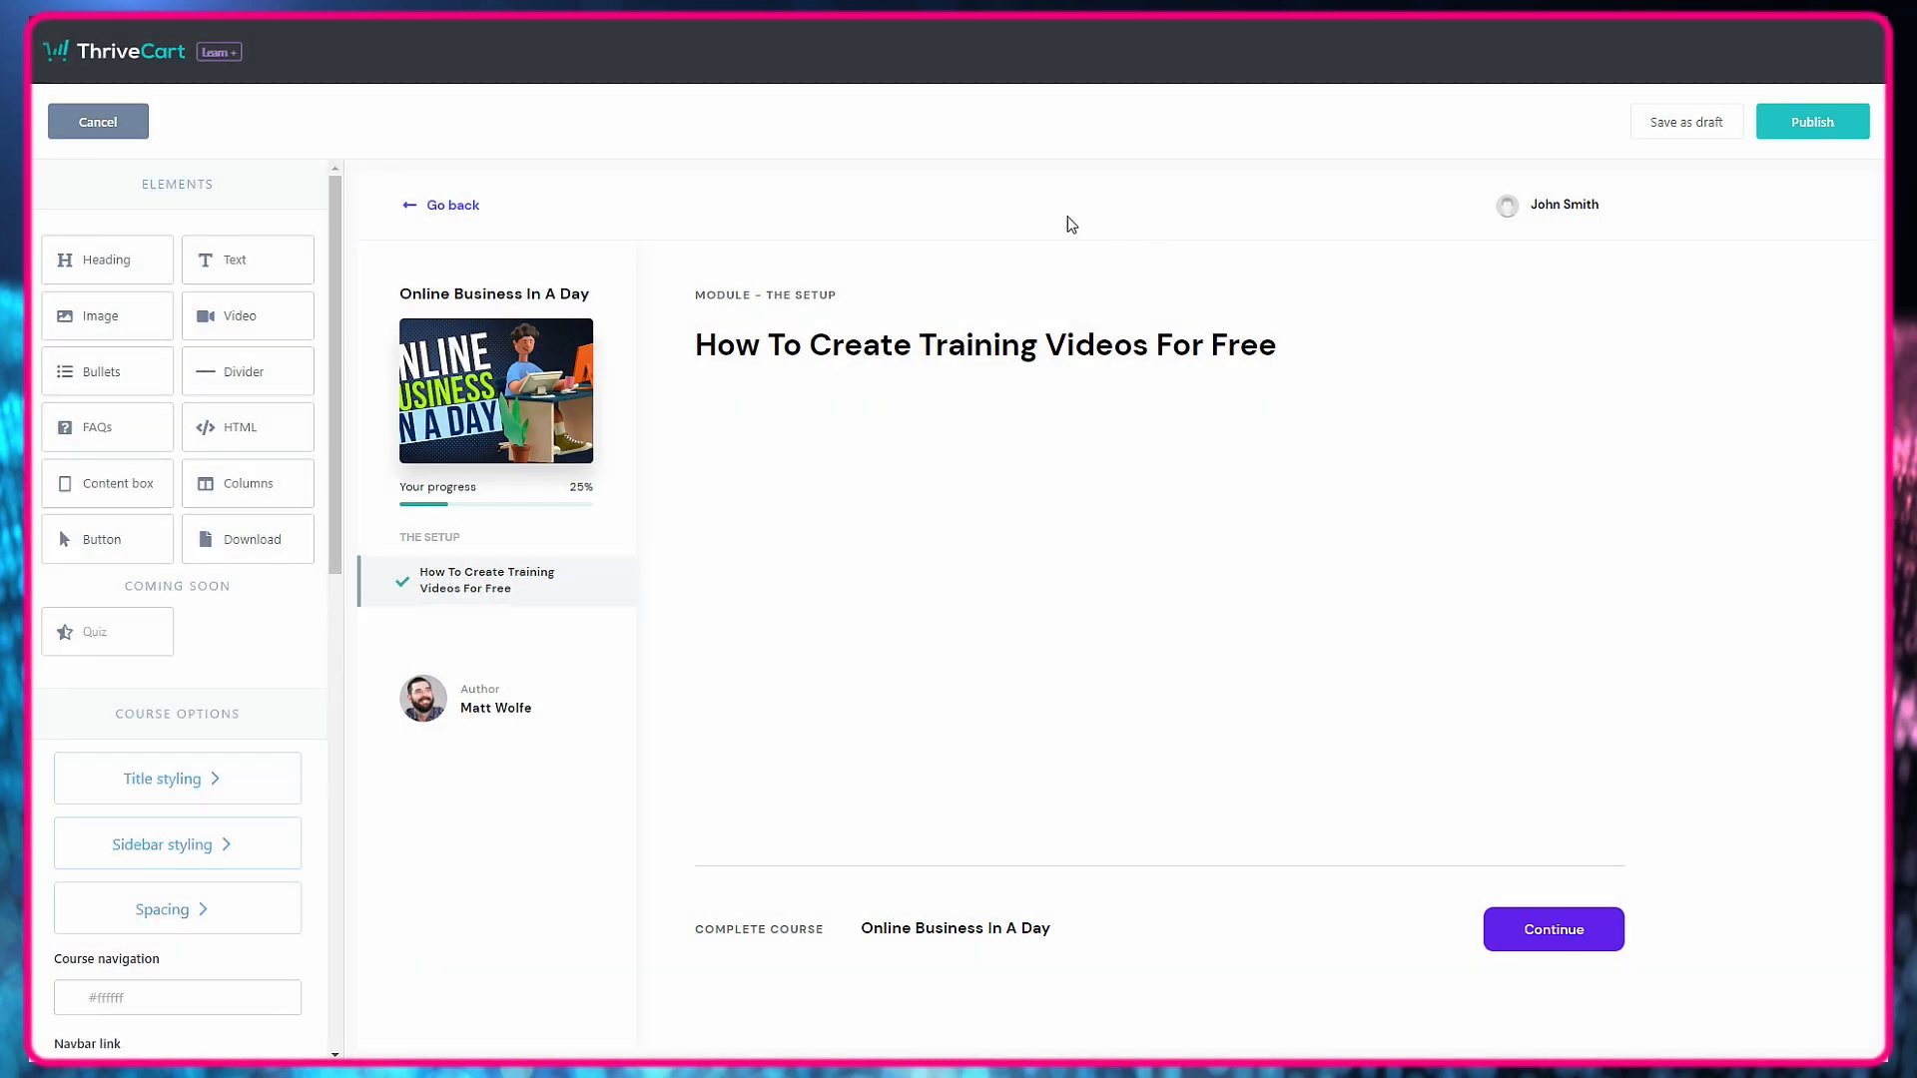
drag(40, 403, 967, 427)
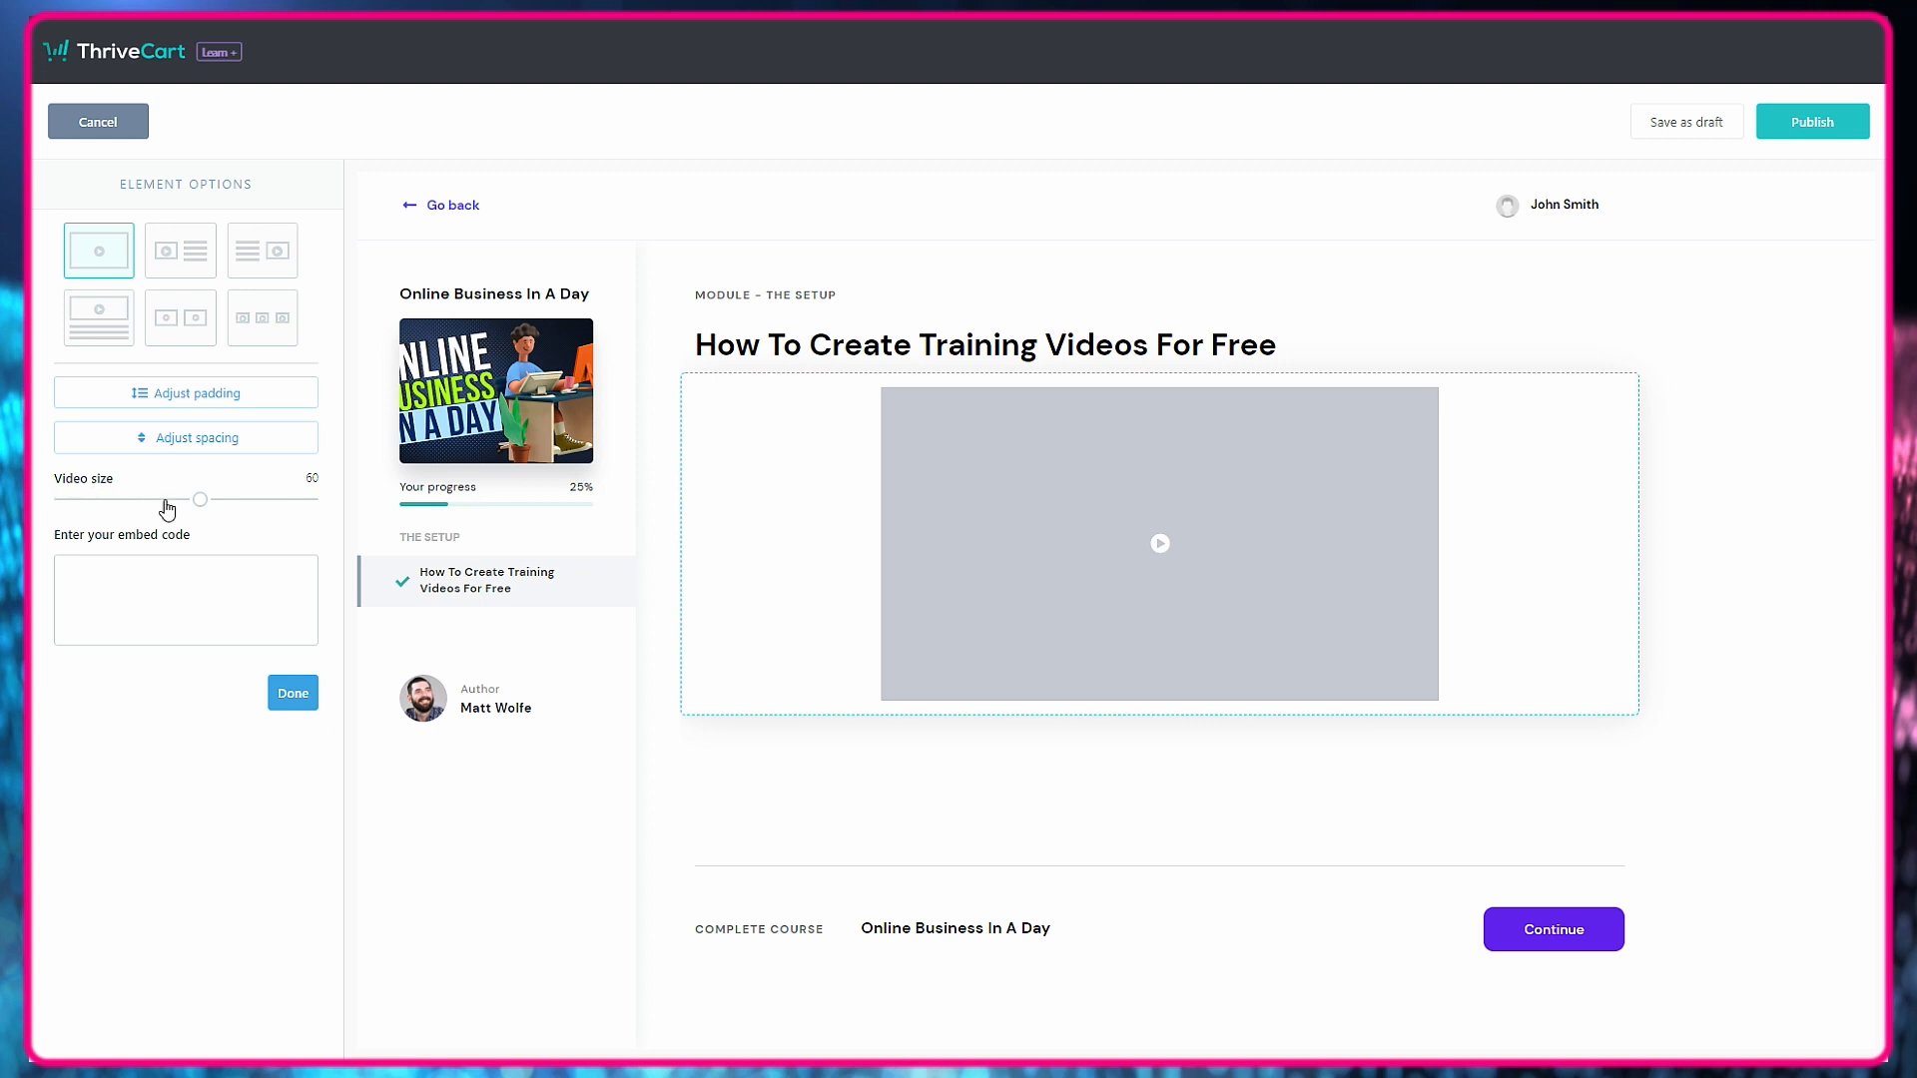
drag(201, 501, 317, 514)
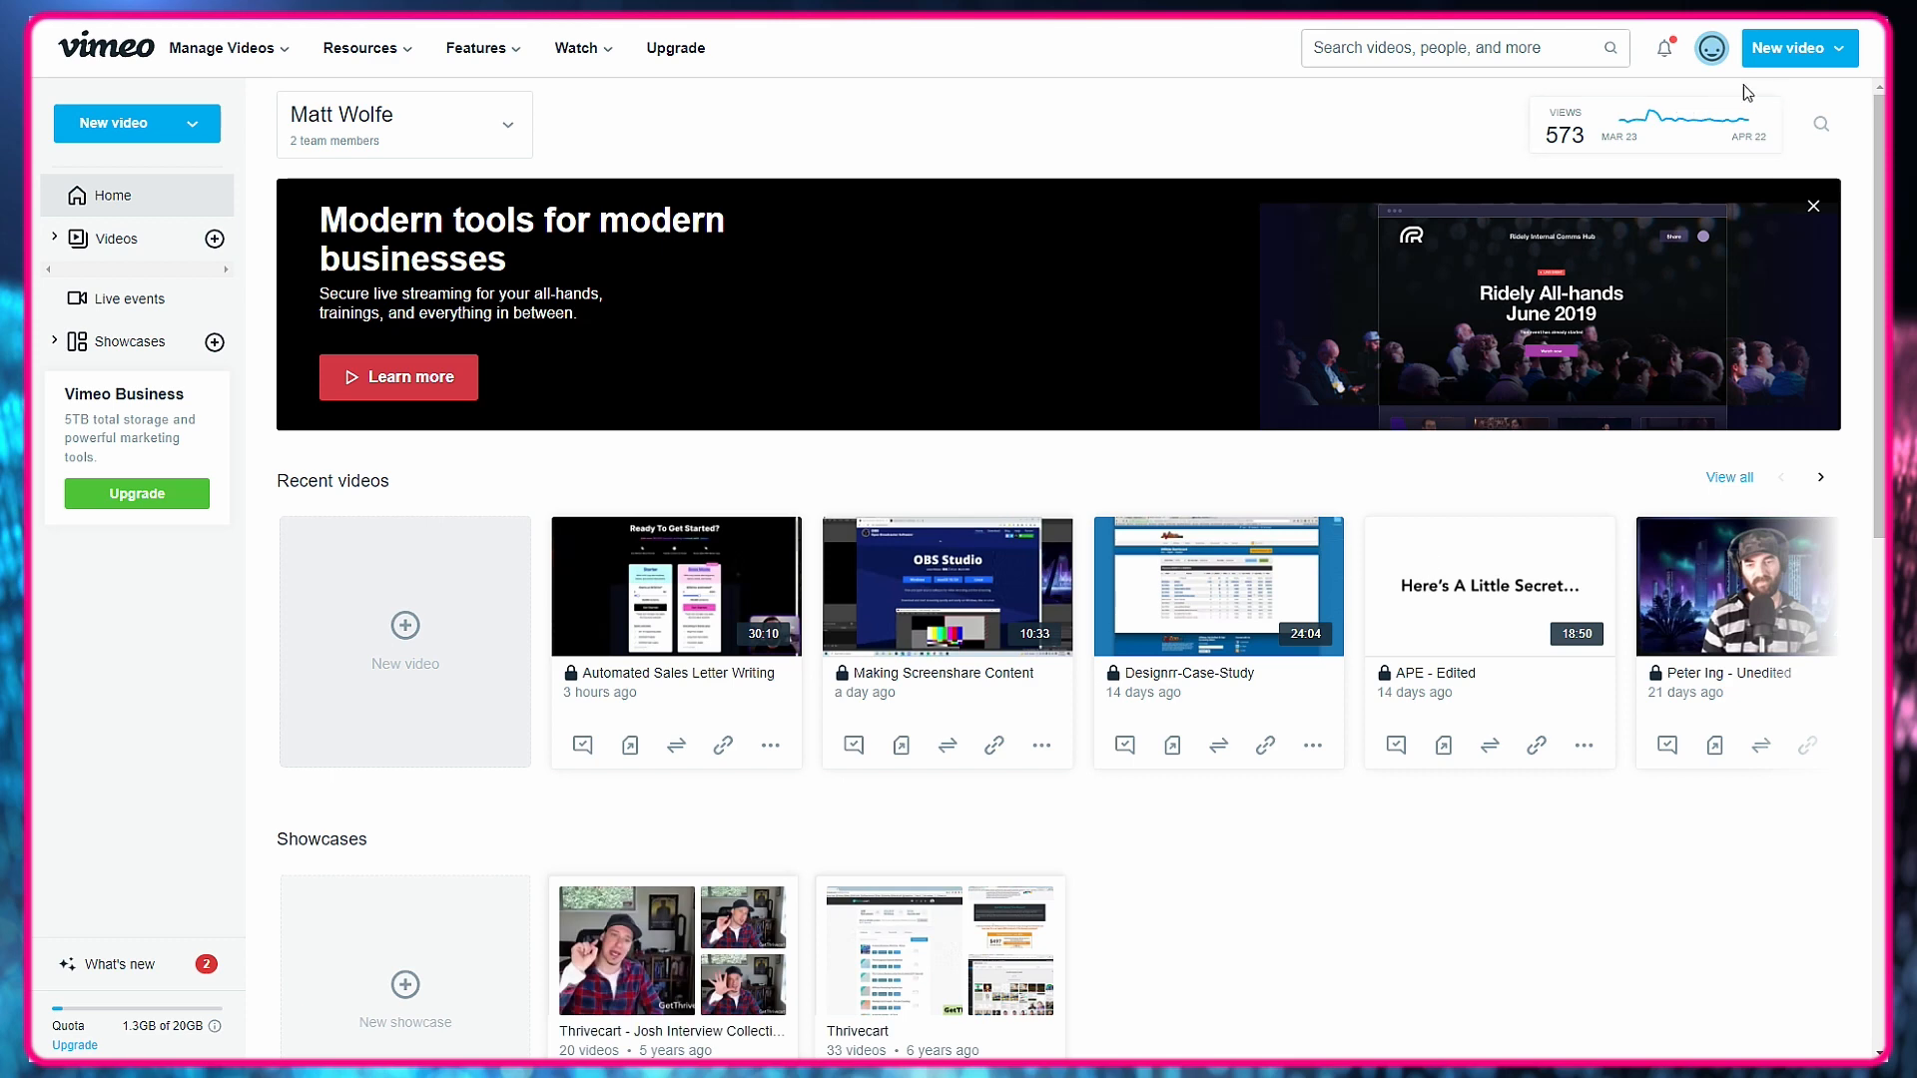
Switch to Vimeo and copy the embed code of the "Making Screenshare Content" video.
click(684, 64)
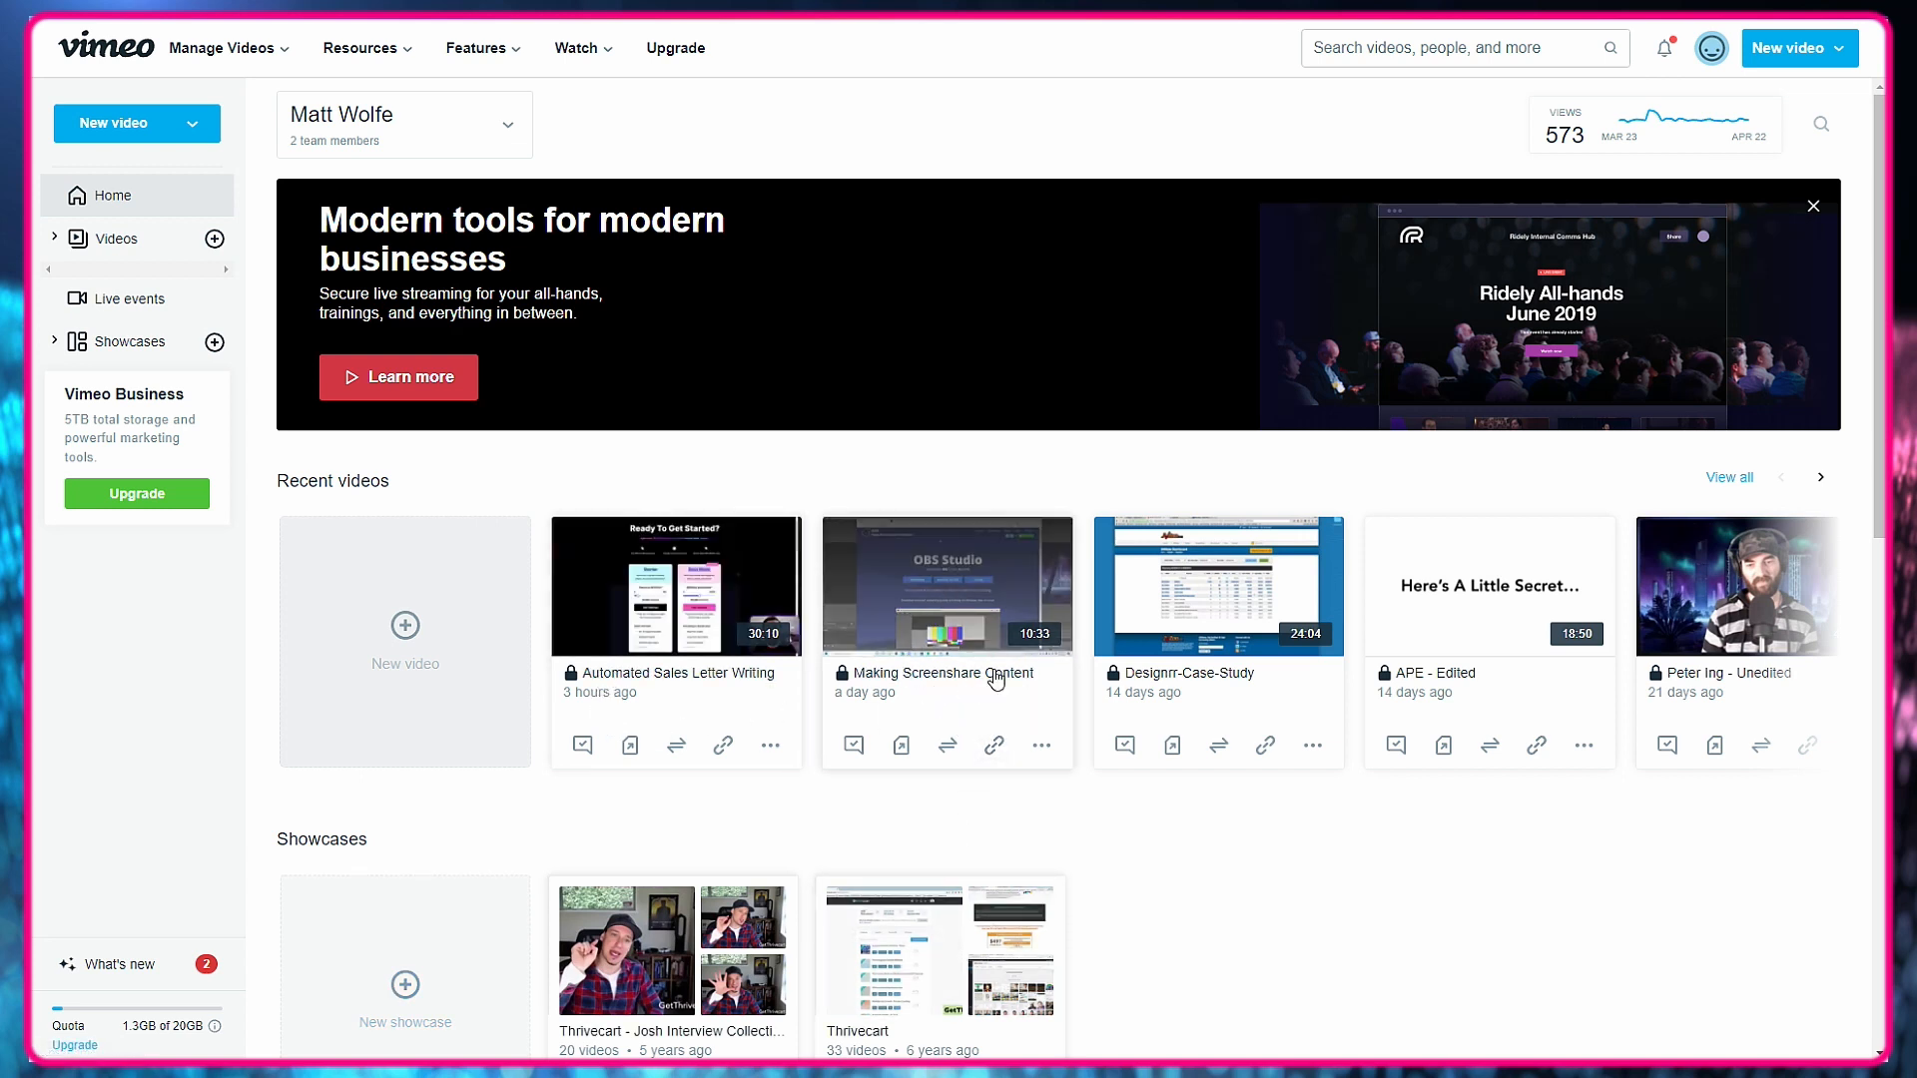
click(996, 748)
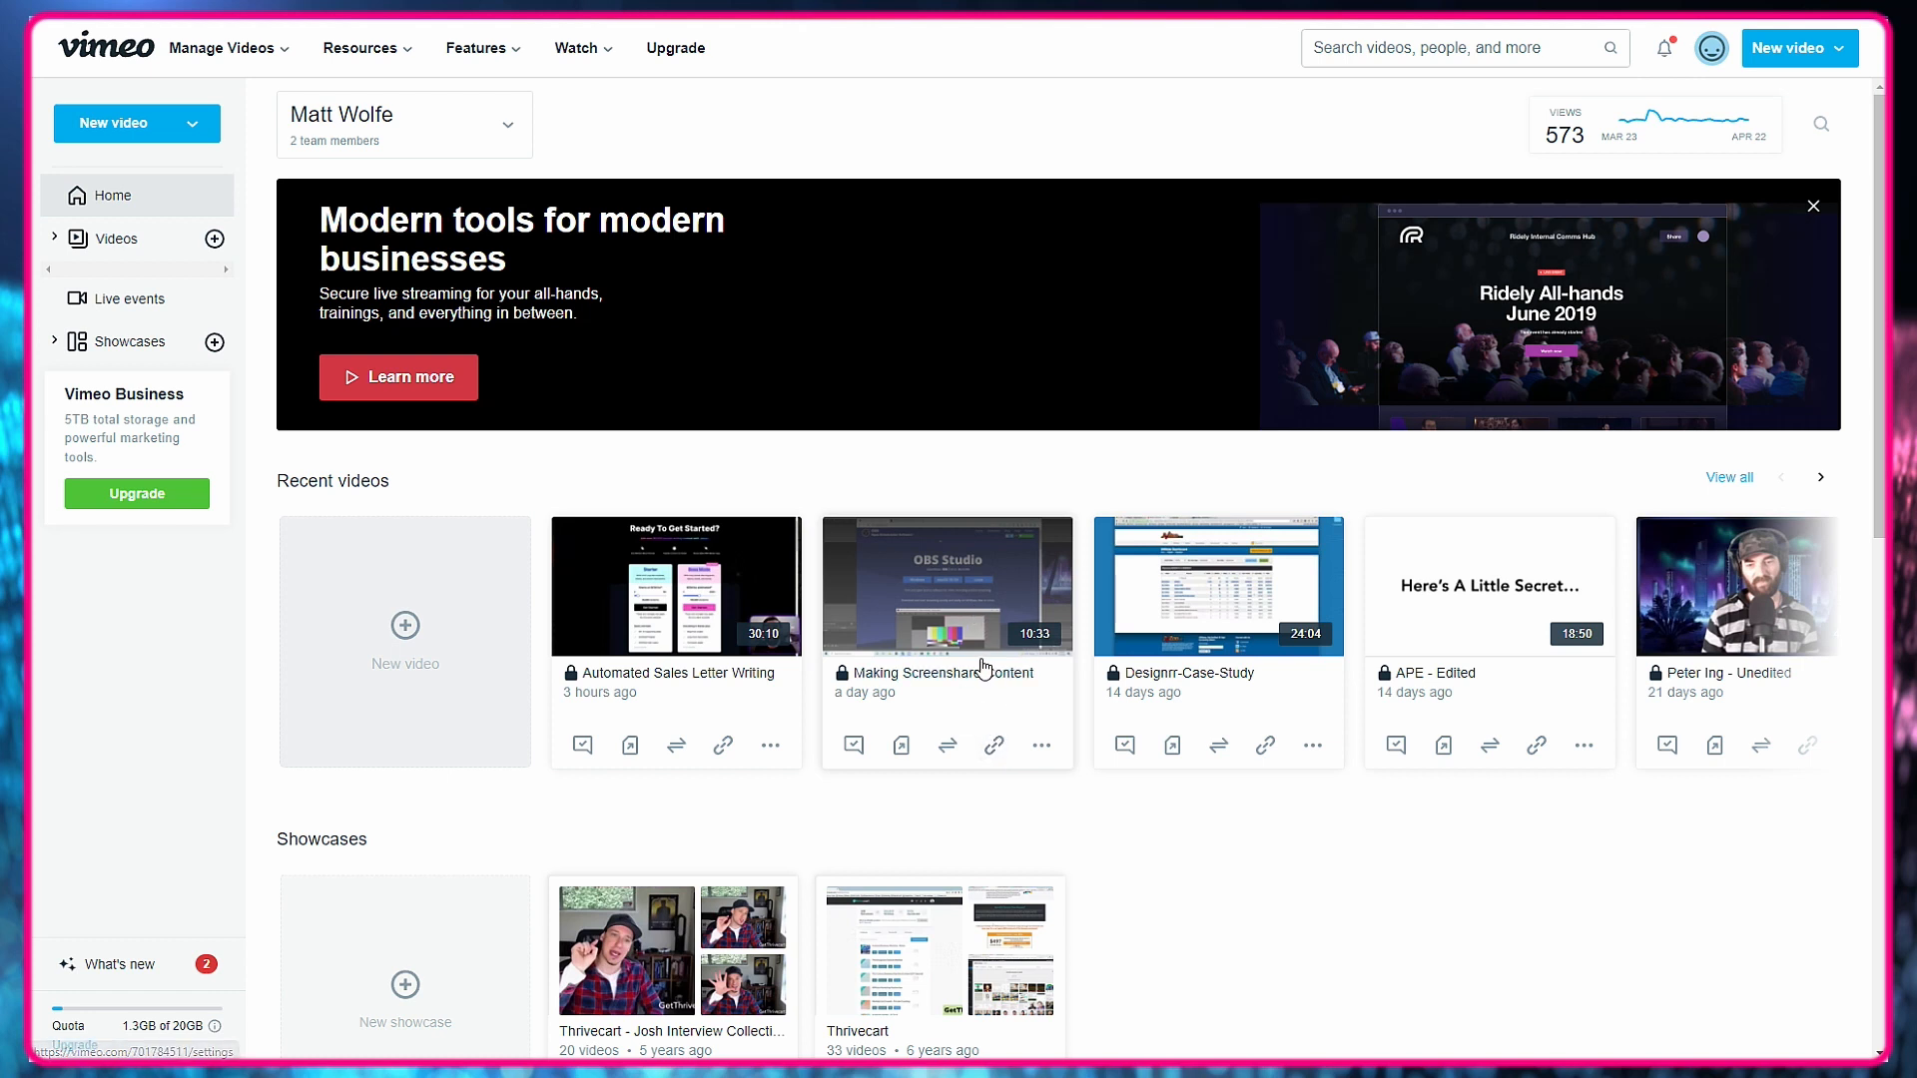
click(999, 755)
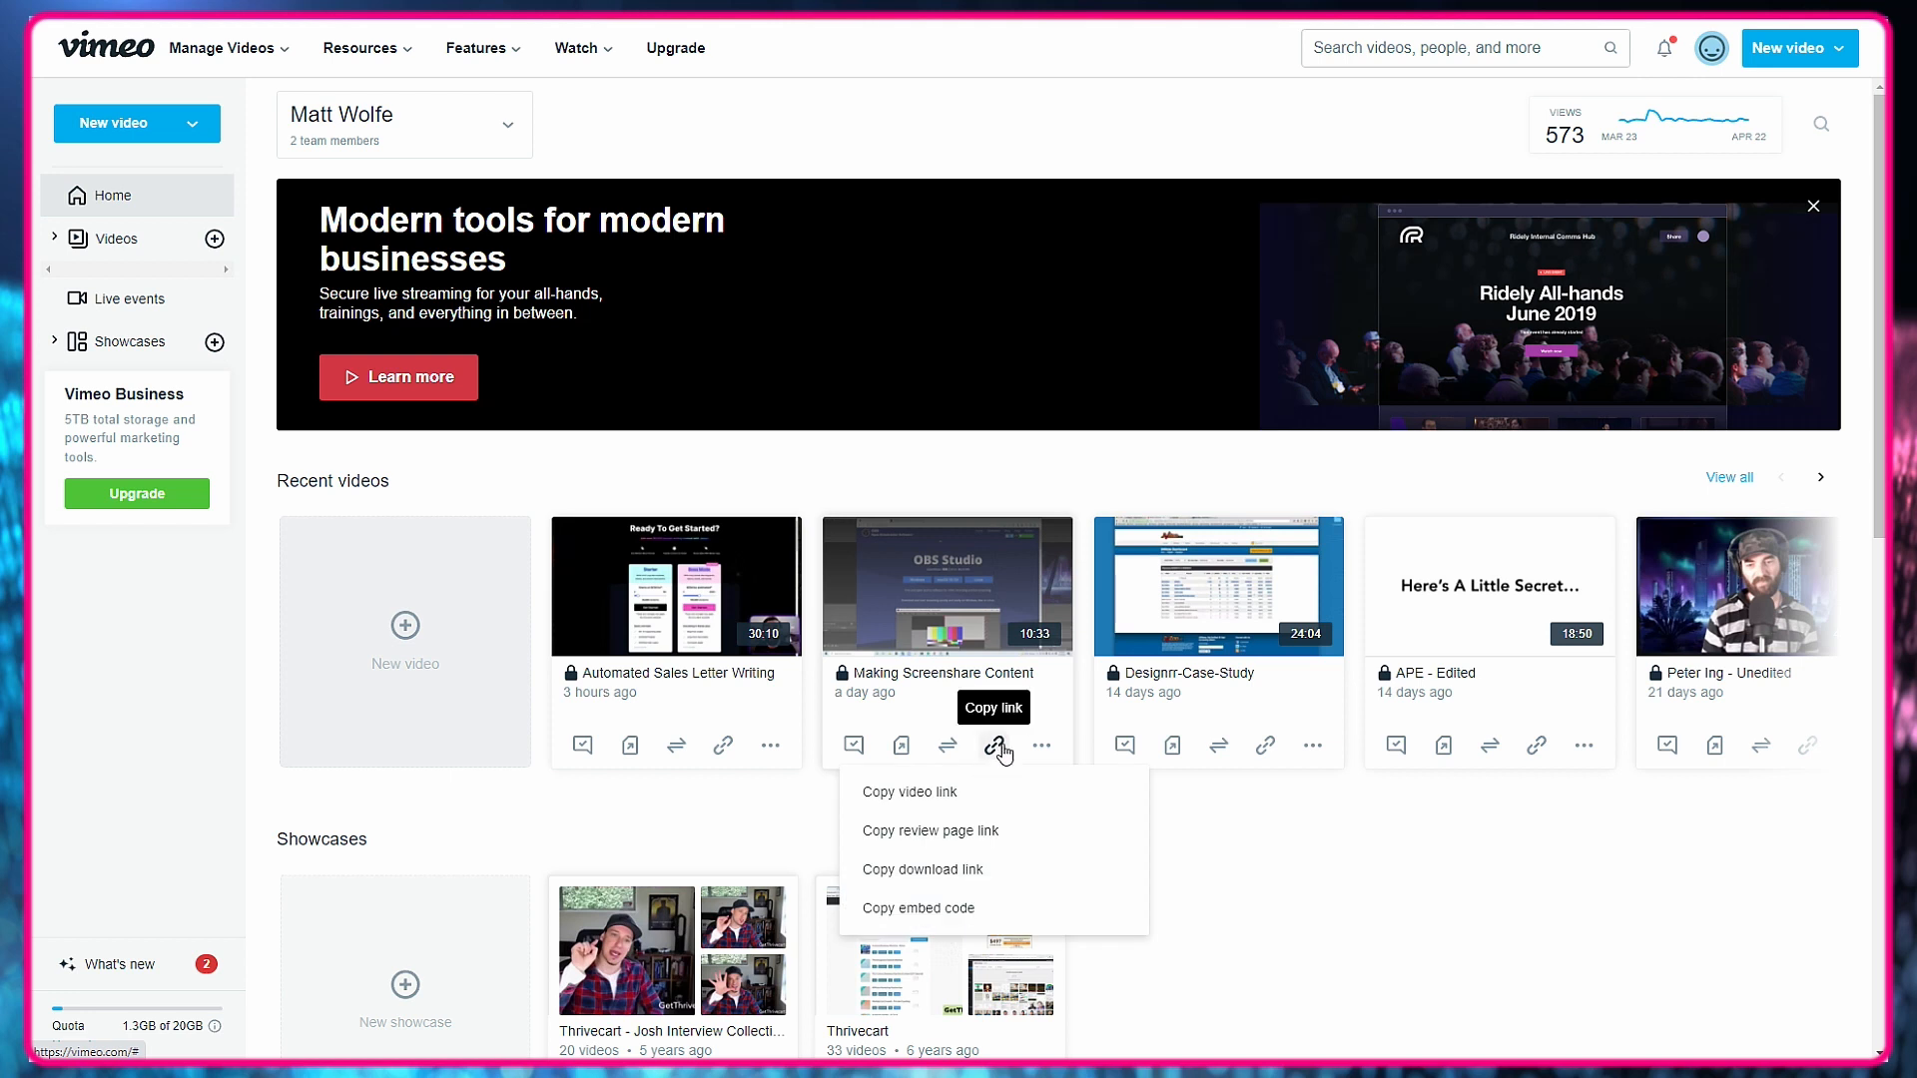
click(910, 907)
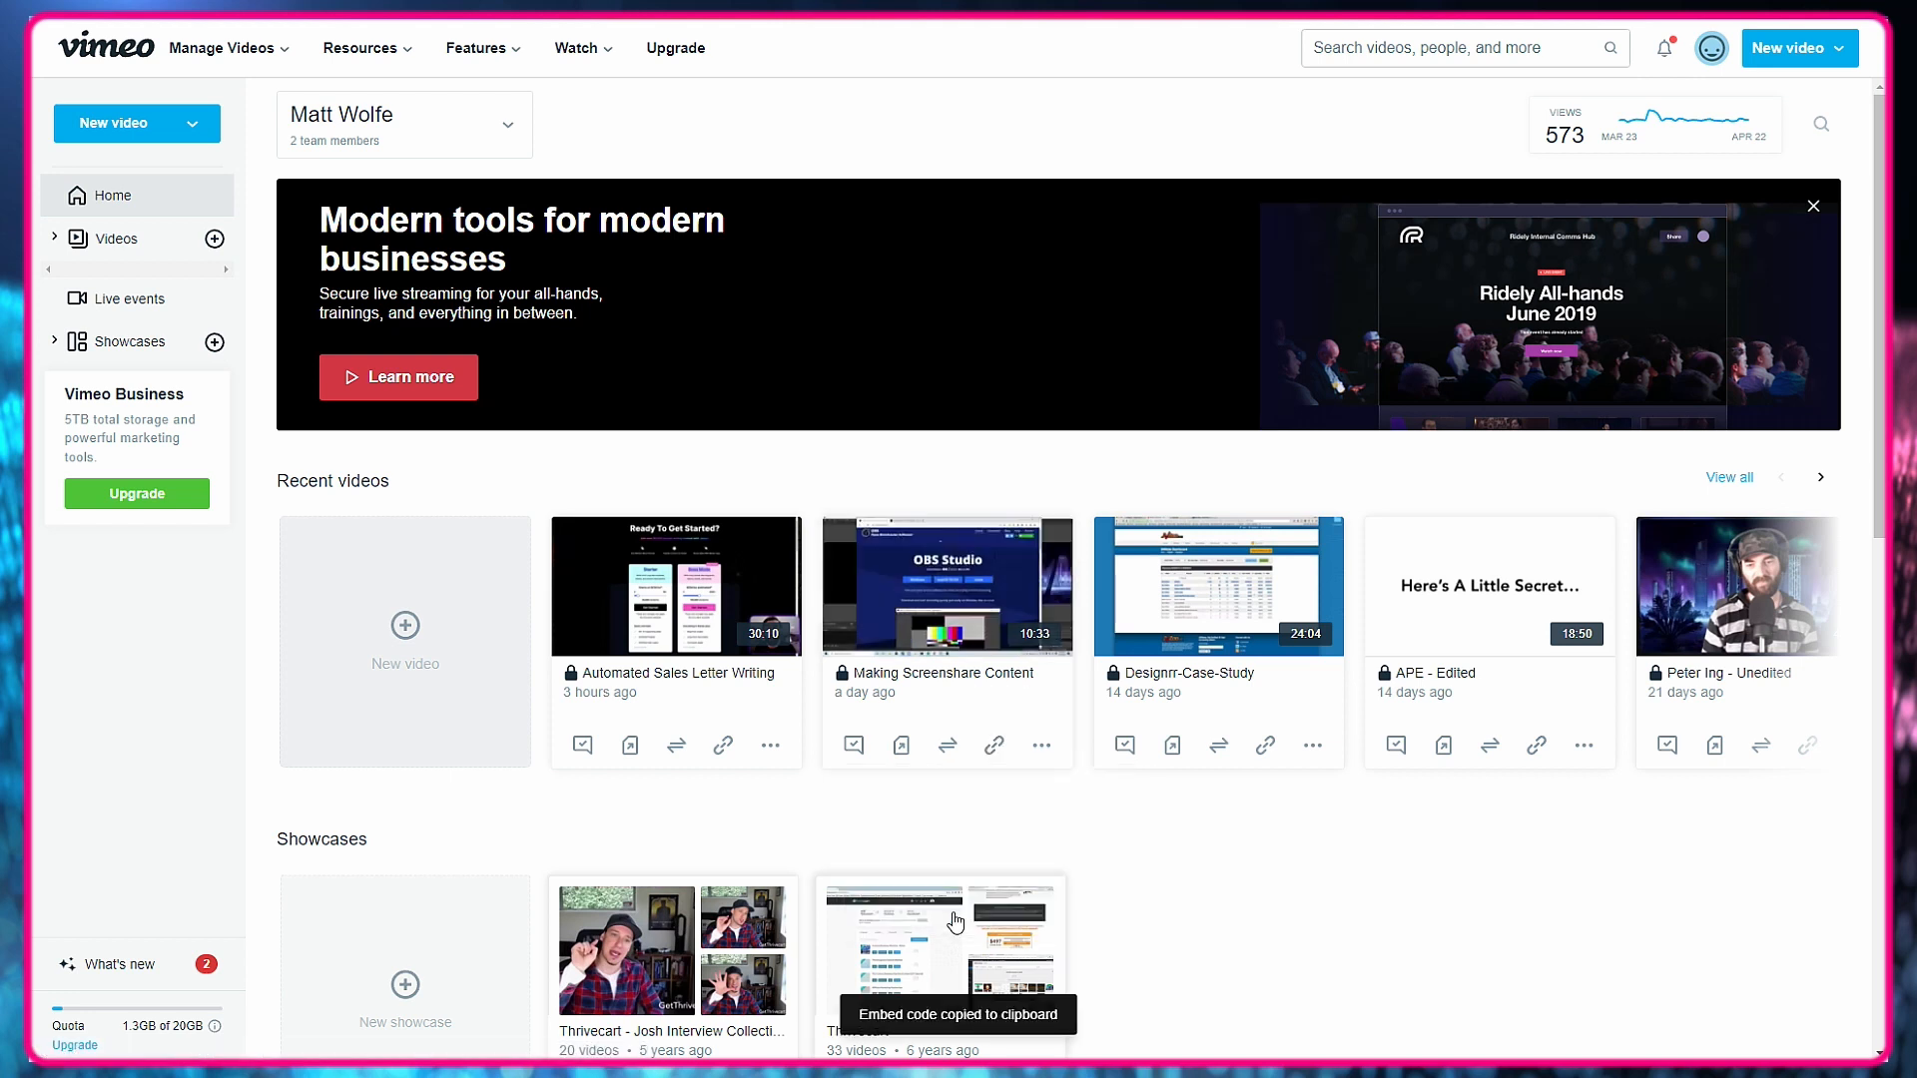
Switch back to ThriveCart, paste the copied embed code into the lesson's video element, and preview the published lesson.
key(ctrl+Tab)
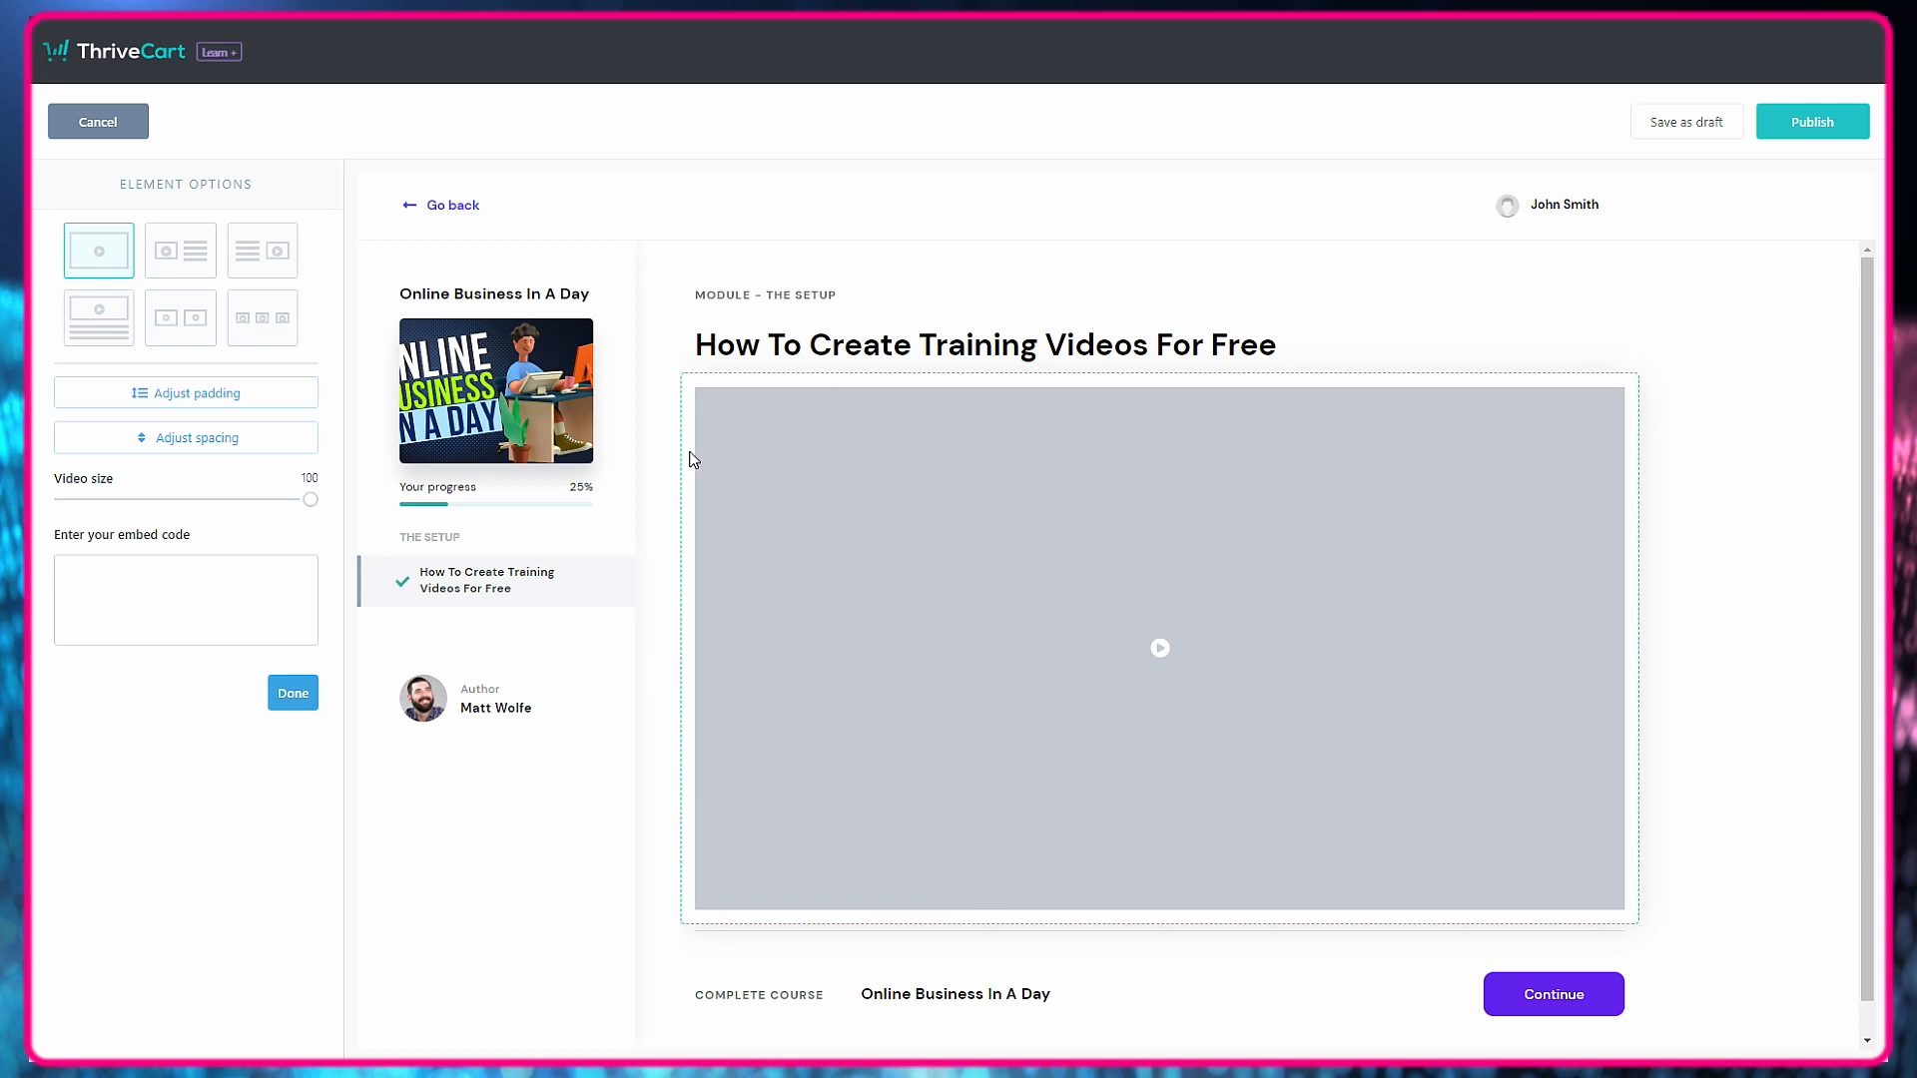
click(146, 603)
right_click(146, 607)
click(219, 756)
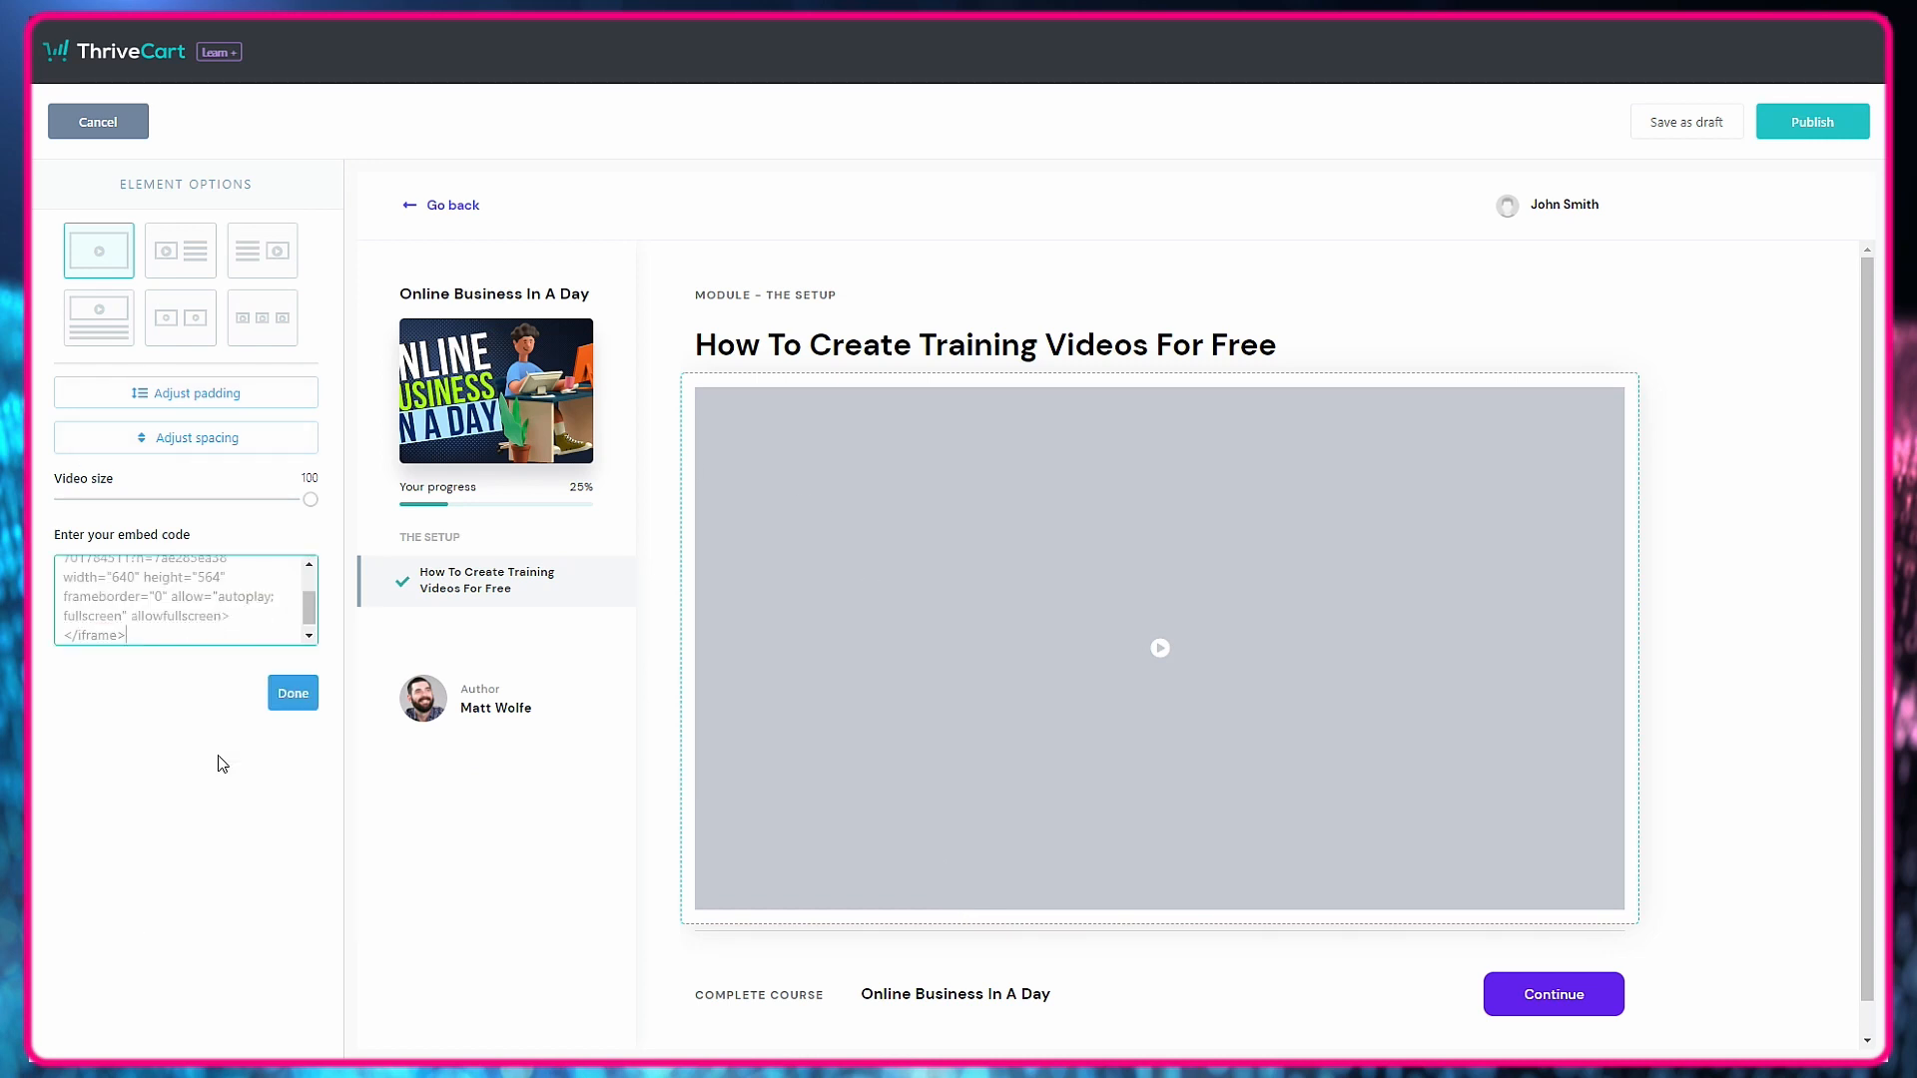
click(302, 702)
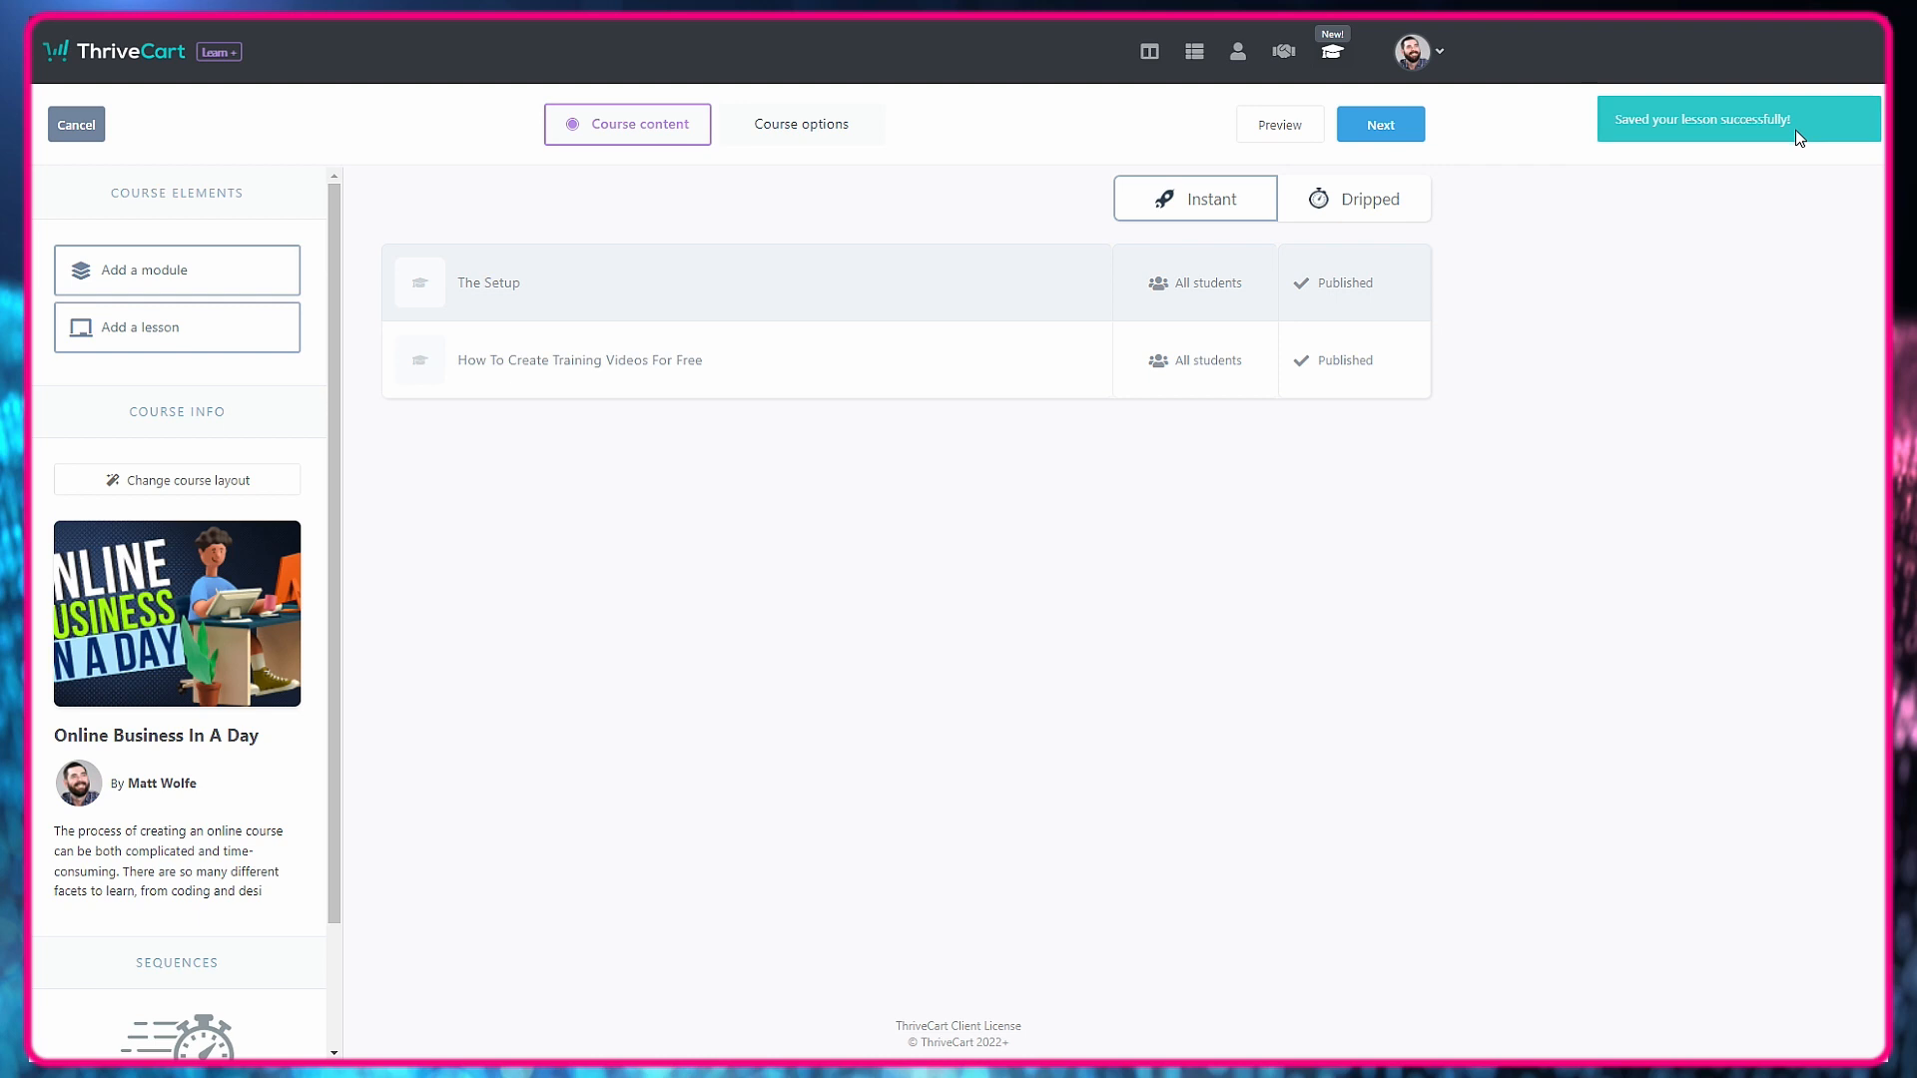
click(1266, 128)
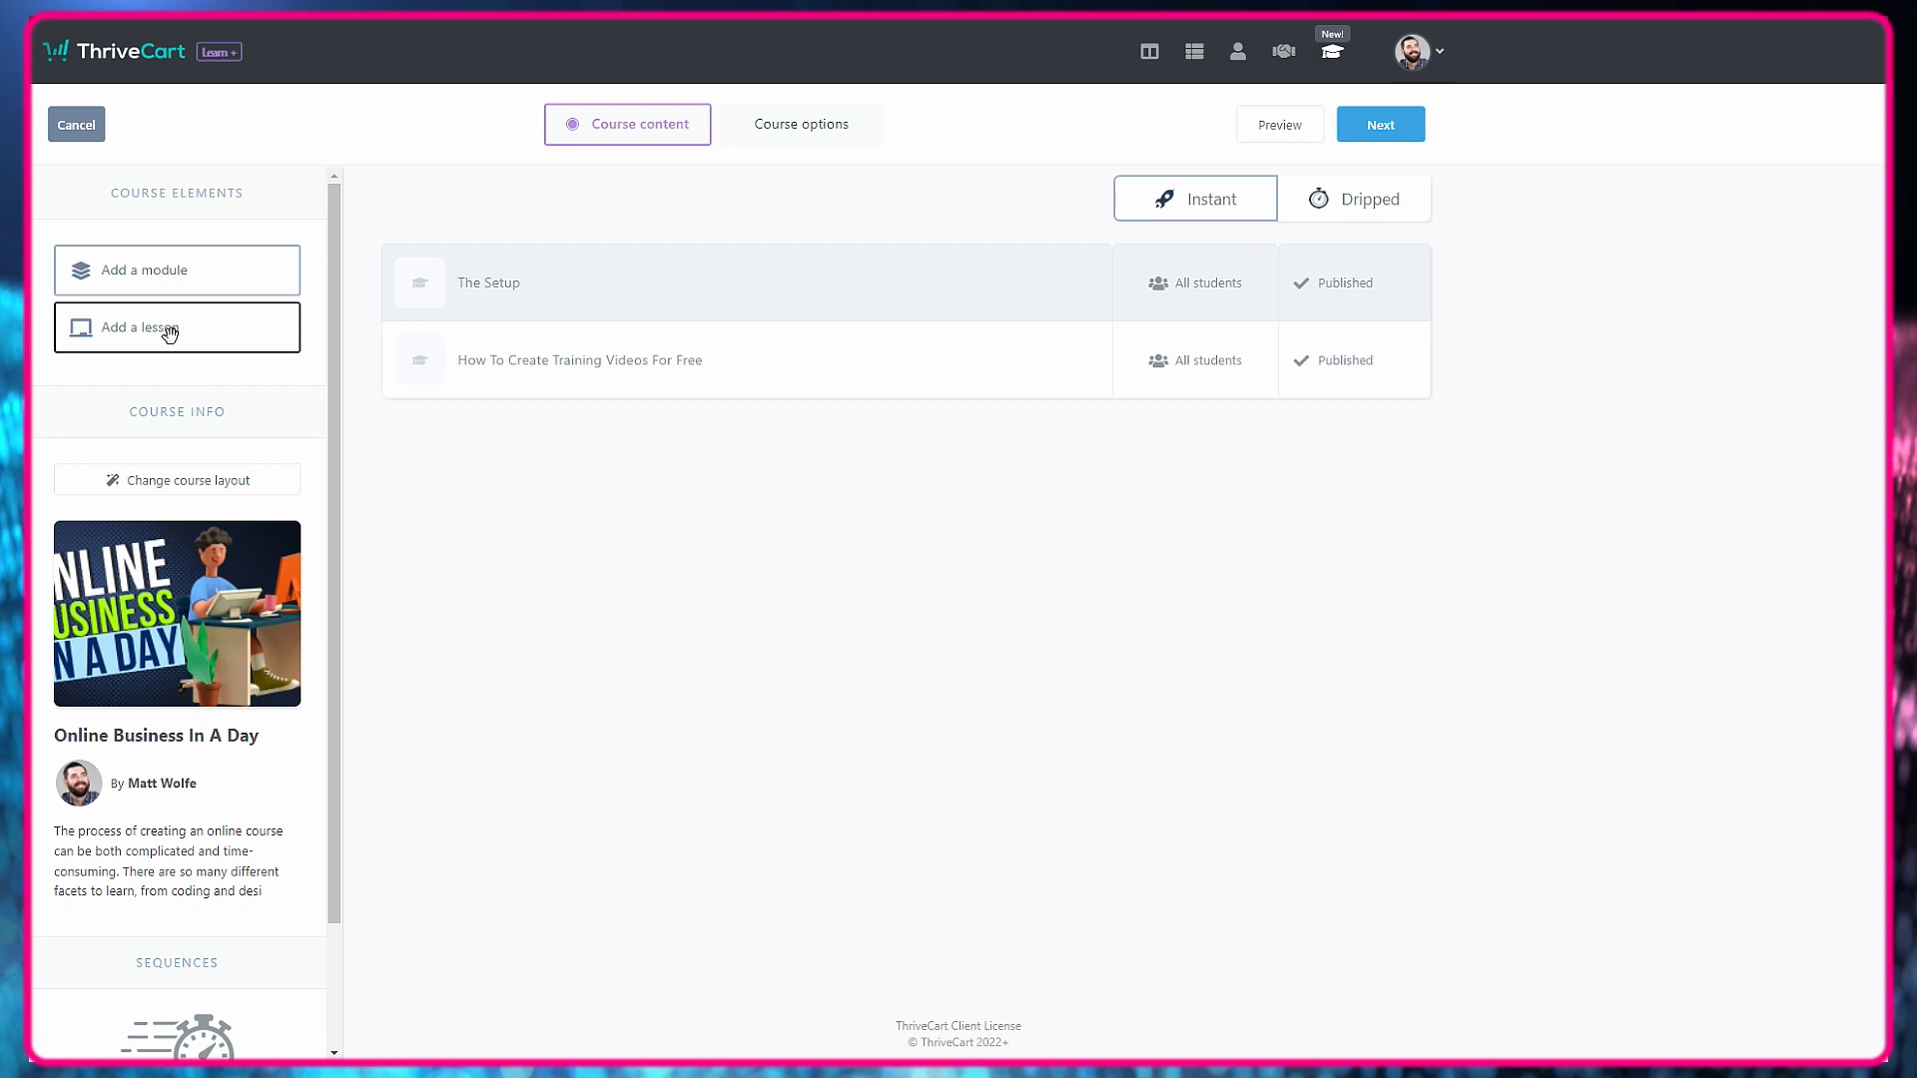
Add a lesson named "How To Write Sales Copy Without Being A Copywriter" to The Setup module, available to all students.
drag(167, 329, 836, 432)
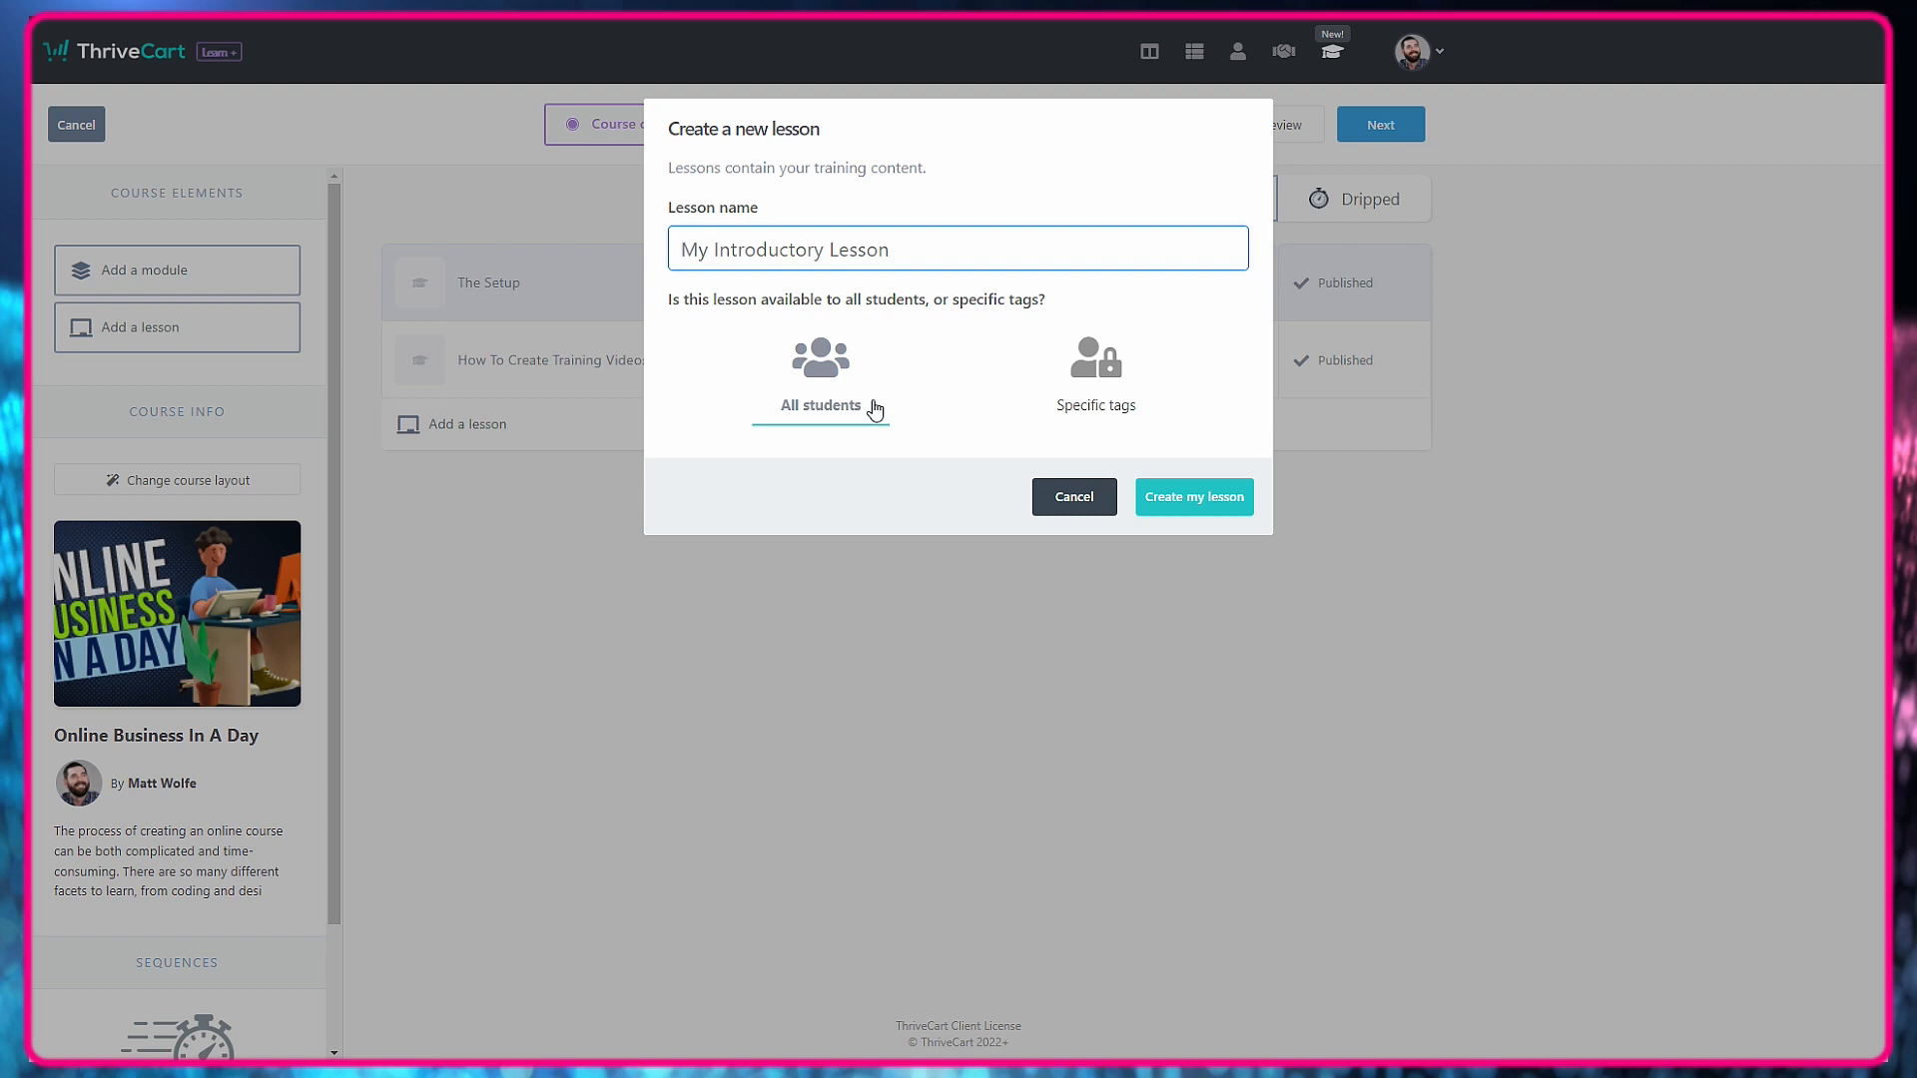
text(How To Write Sale)
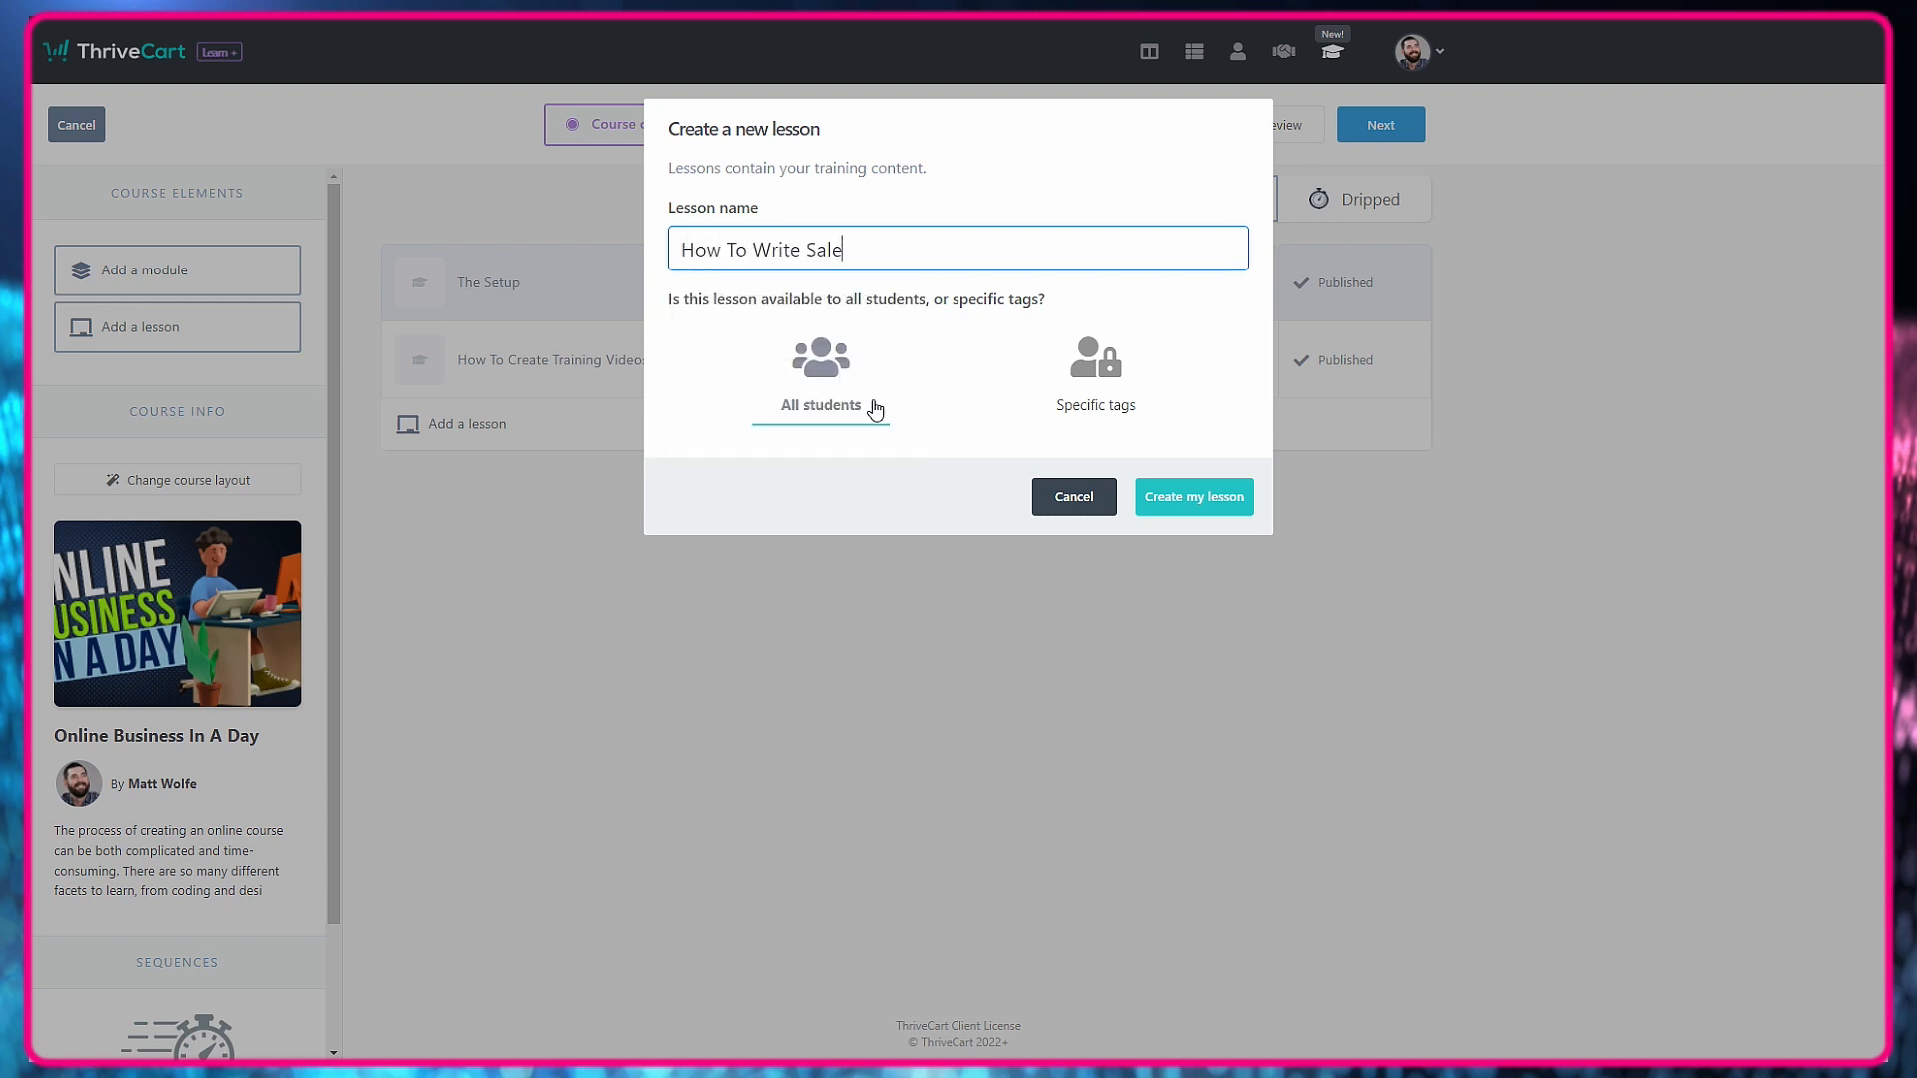
text(s Copy Without Being A Copywriter)
key(ctrl+a)
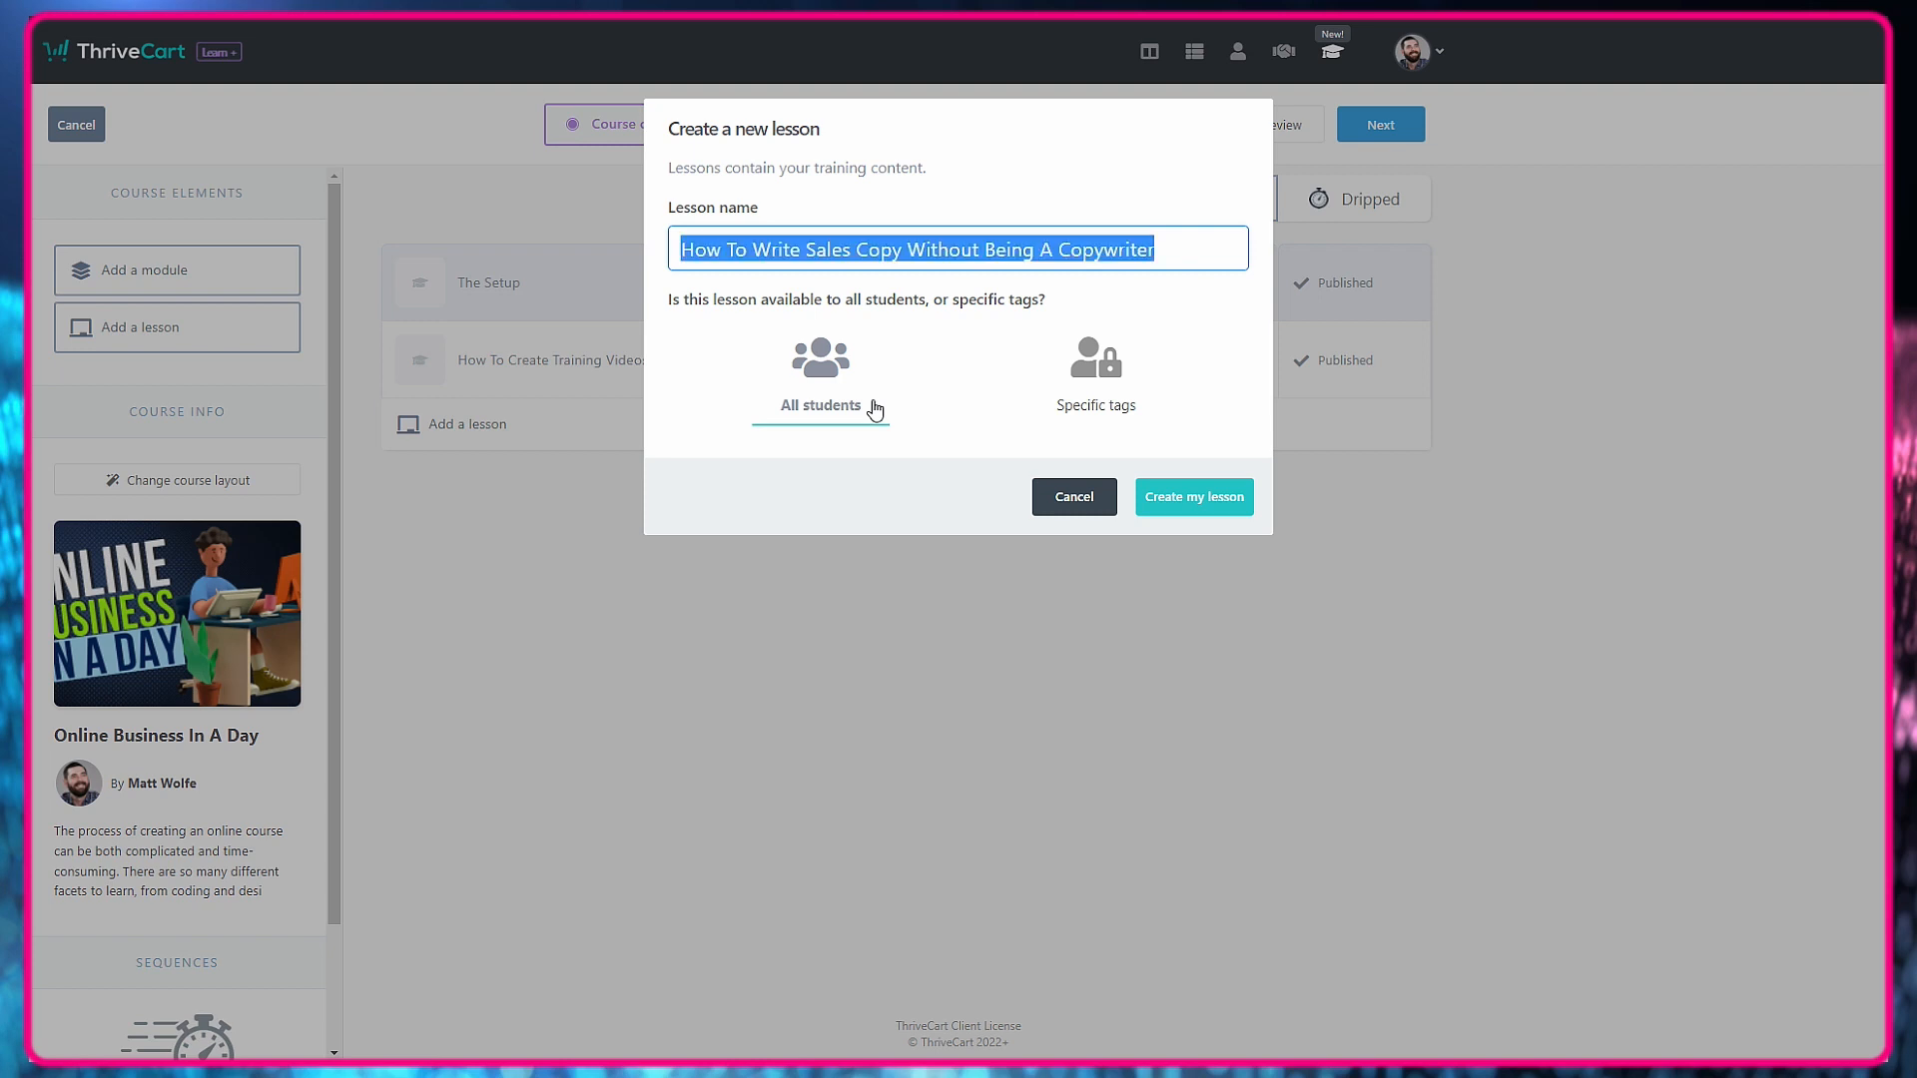
click(1230, 499)
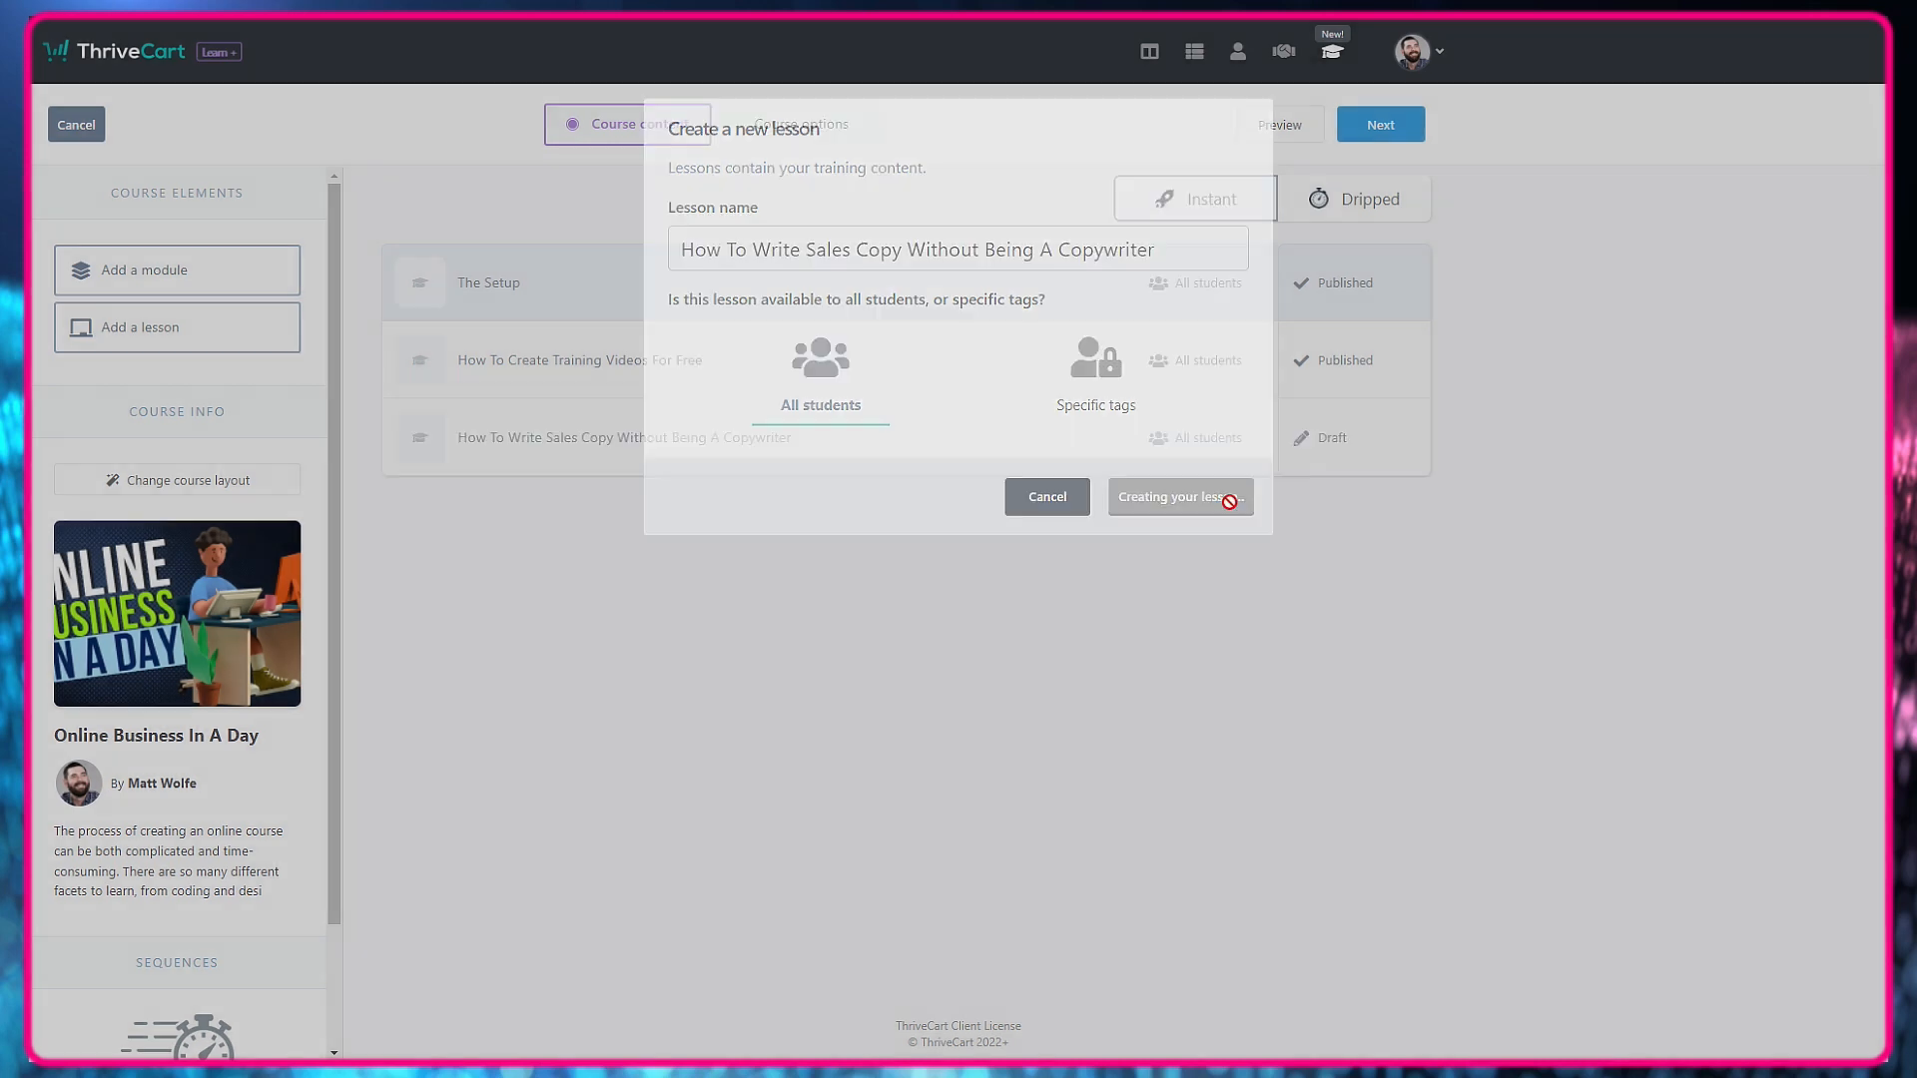
Open the new lesson's content and replace its placeholder heading with "How To Write Sales Copy Without Being A Copywriter".
click(1015, 442)
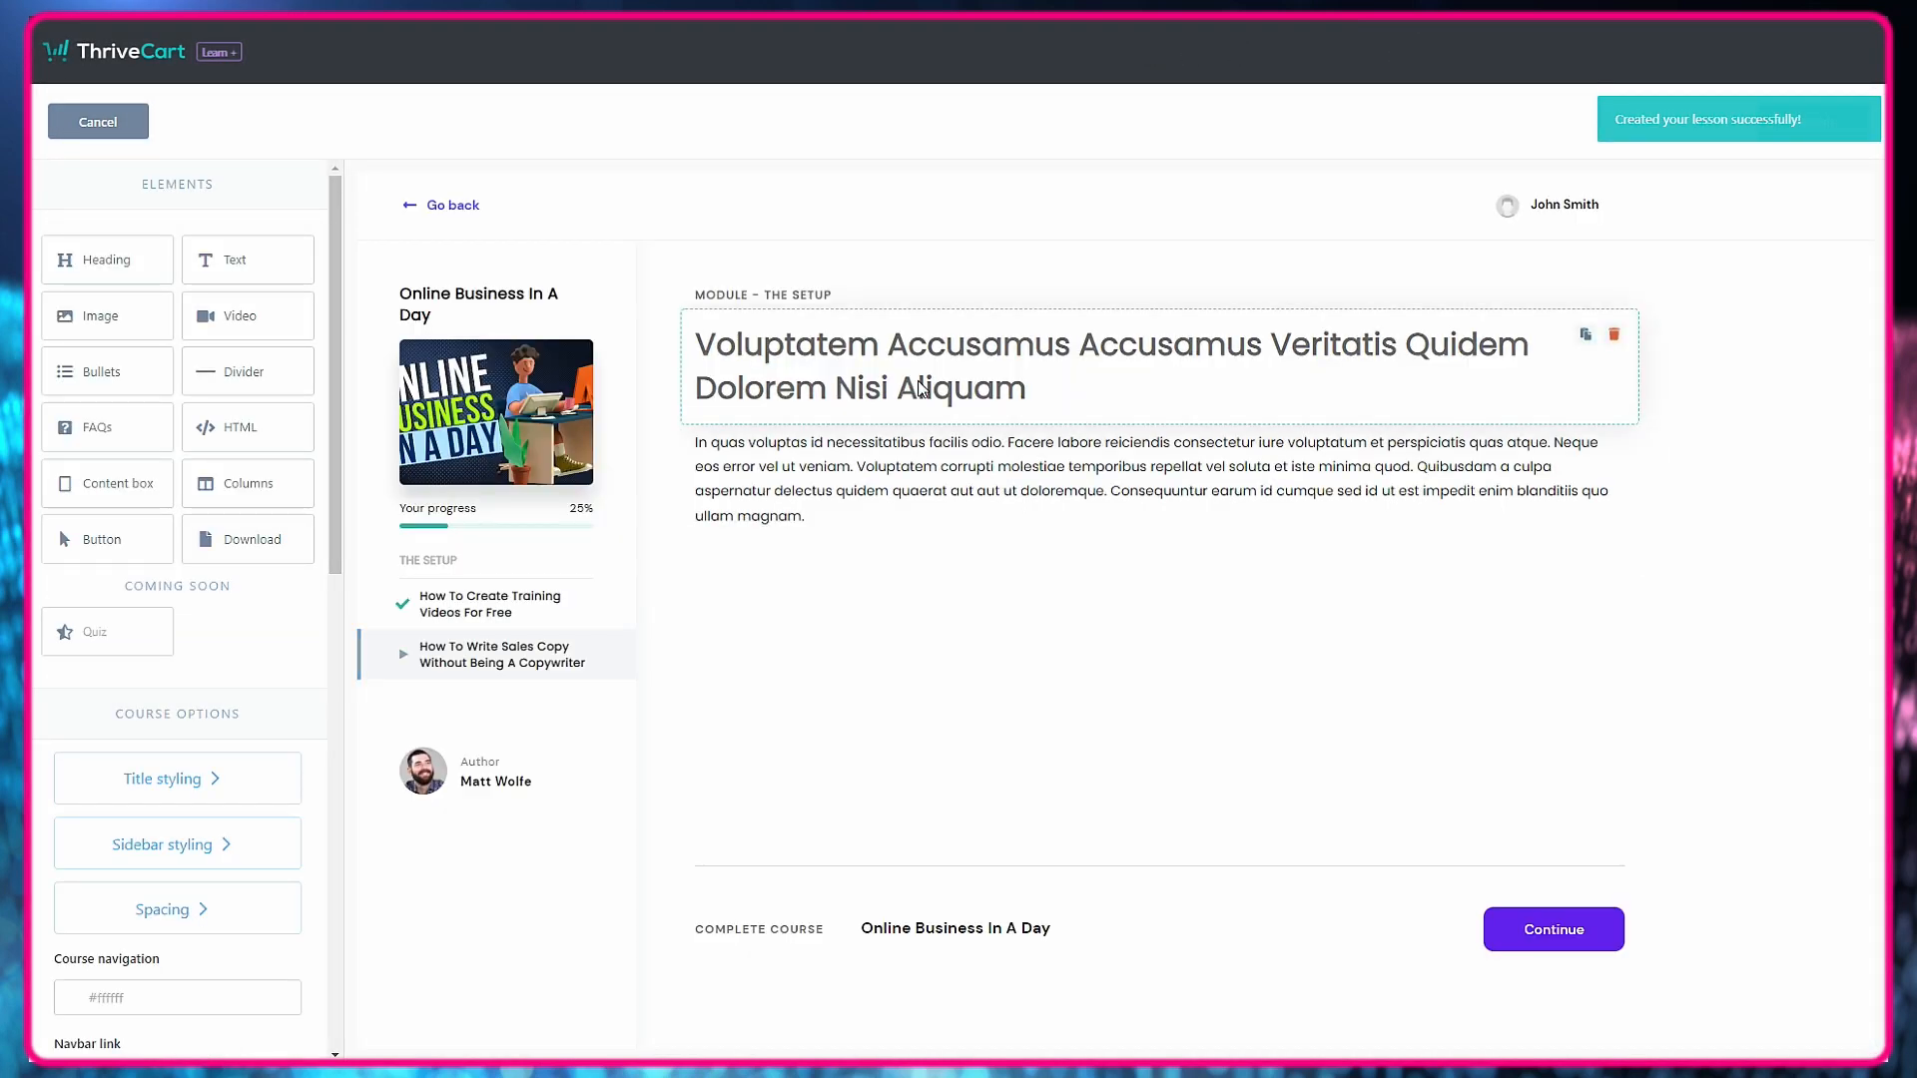
click(920, 389)
drag(1027, 389, 696, 344)
key(ctrl+v)
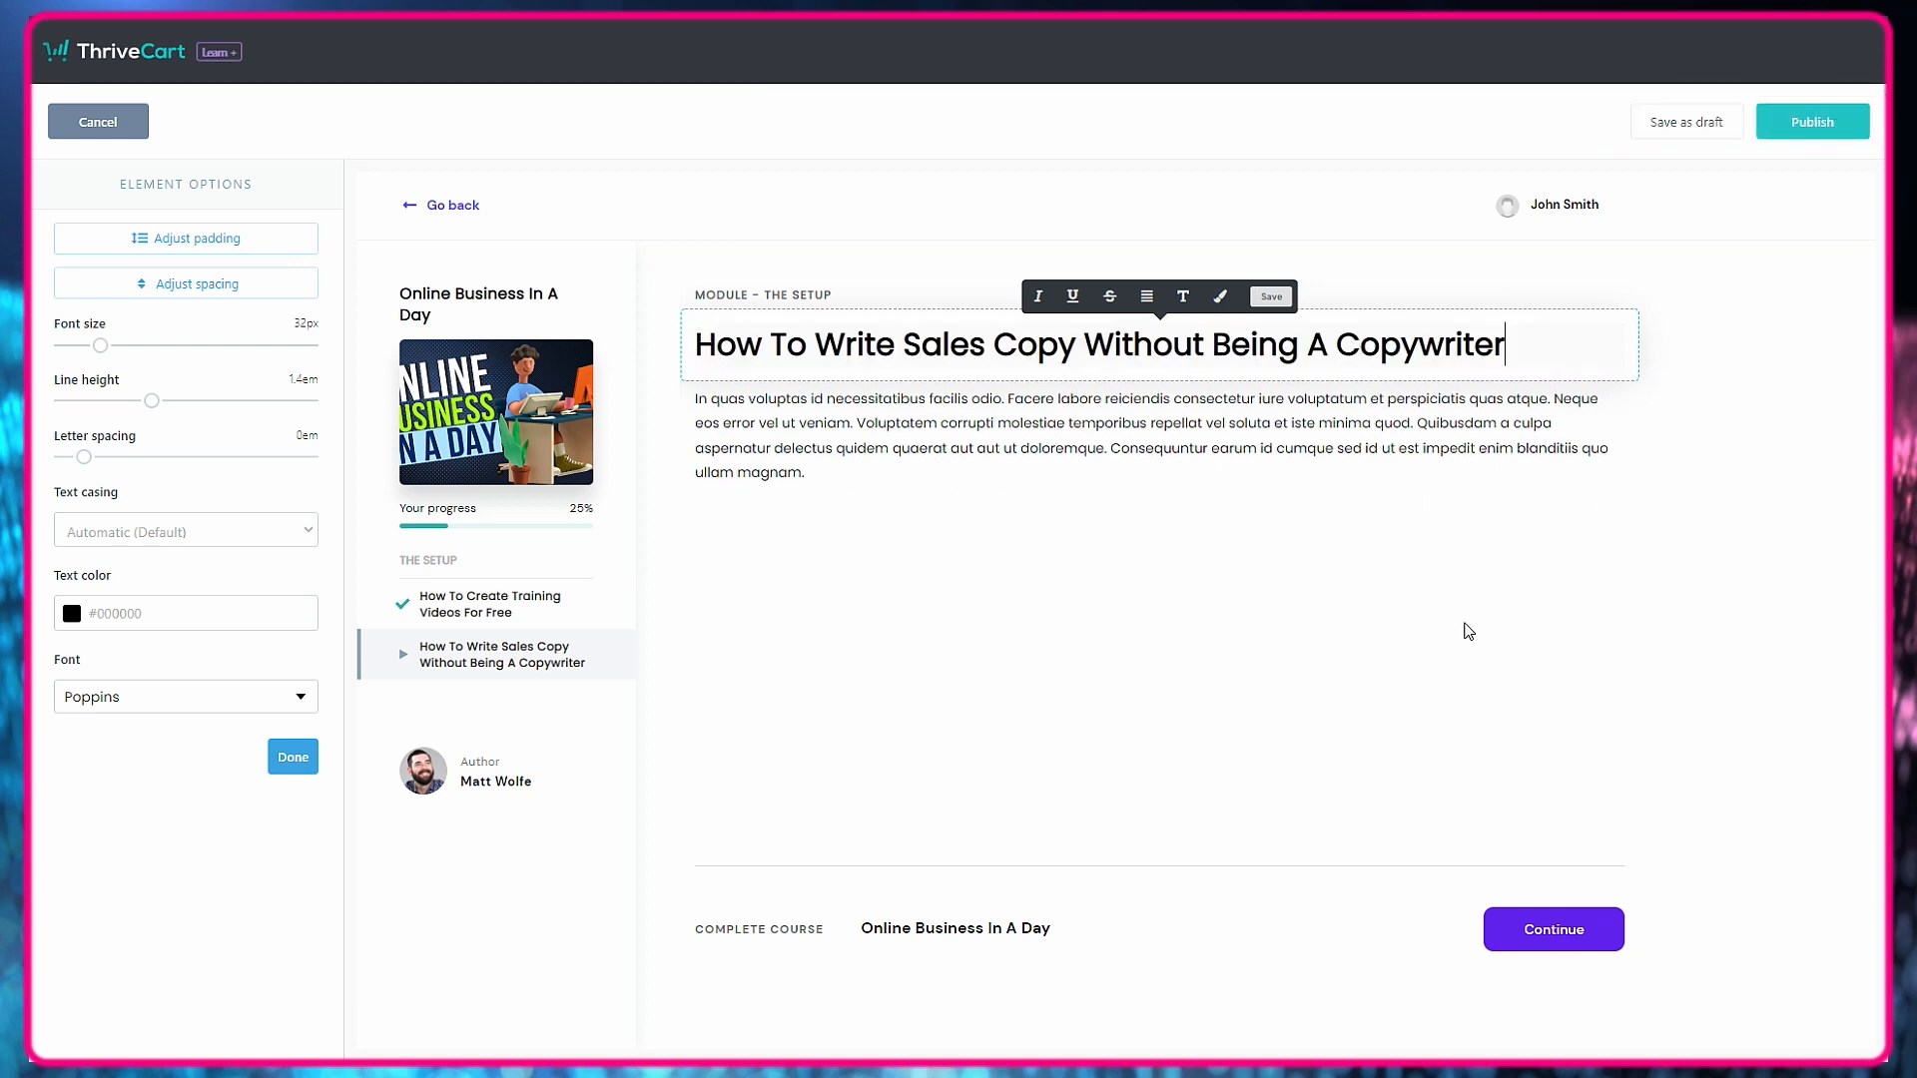
Delete the placeholder paragraph under the sales copy heading and insert a video element in its place with video size 100.
click(856, 412)
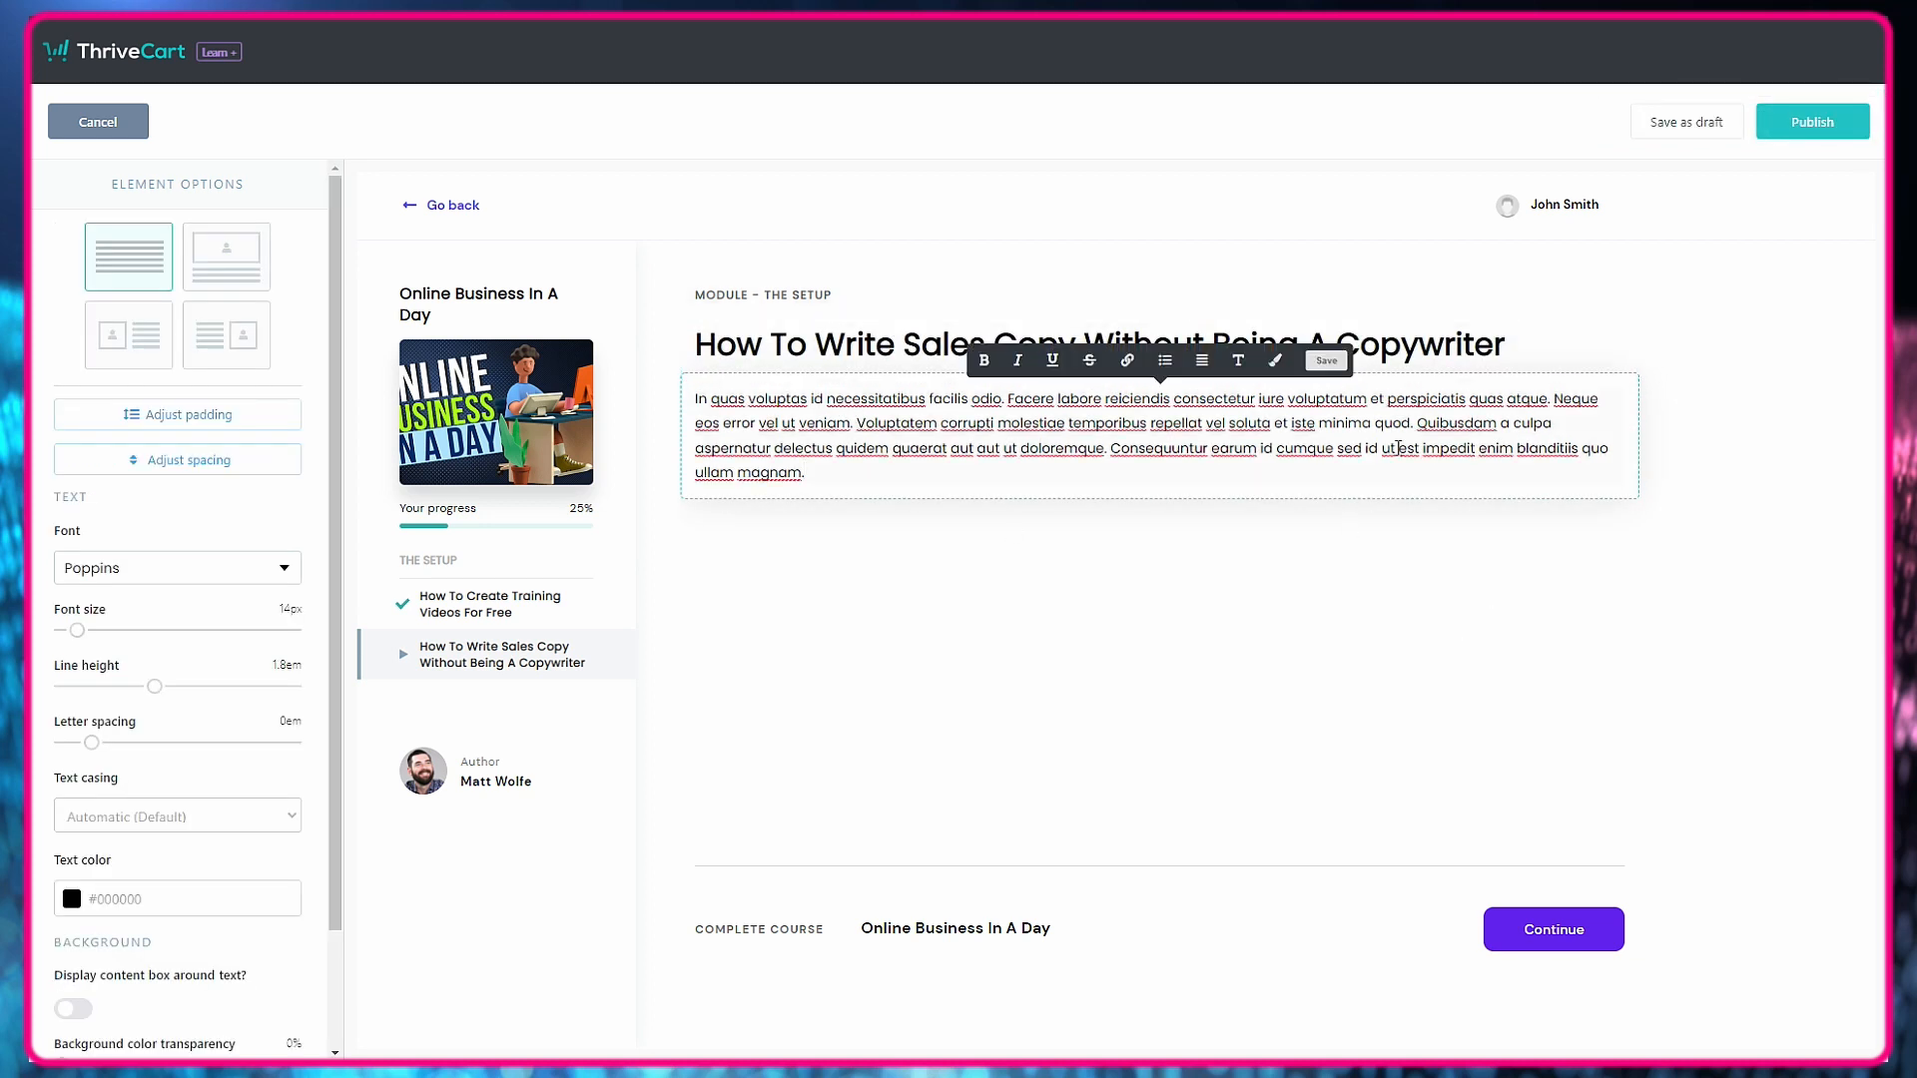
click(1592, 539)
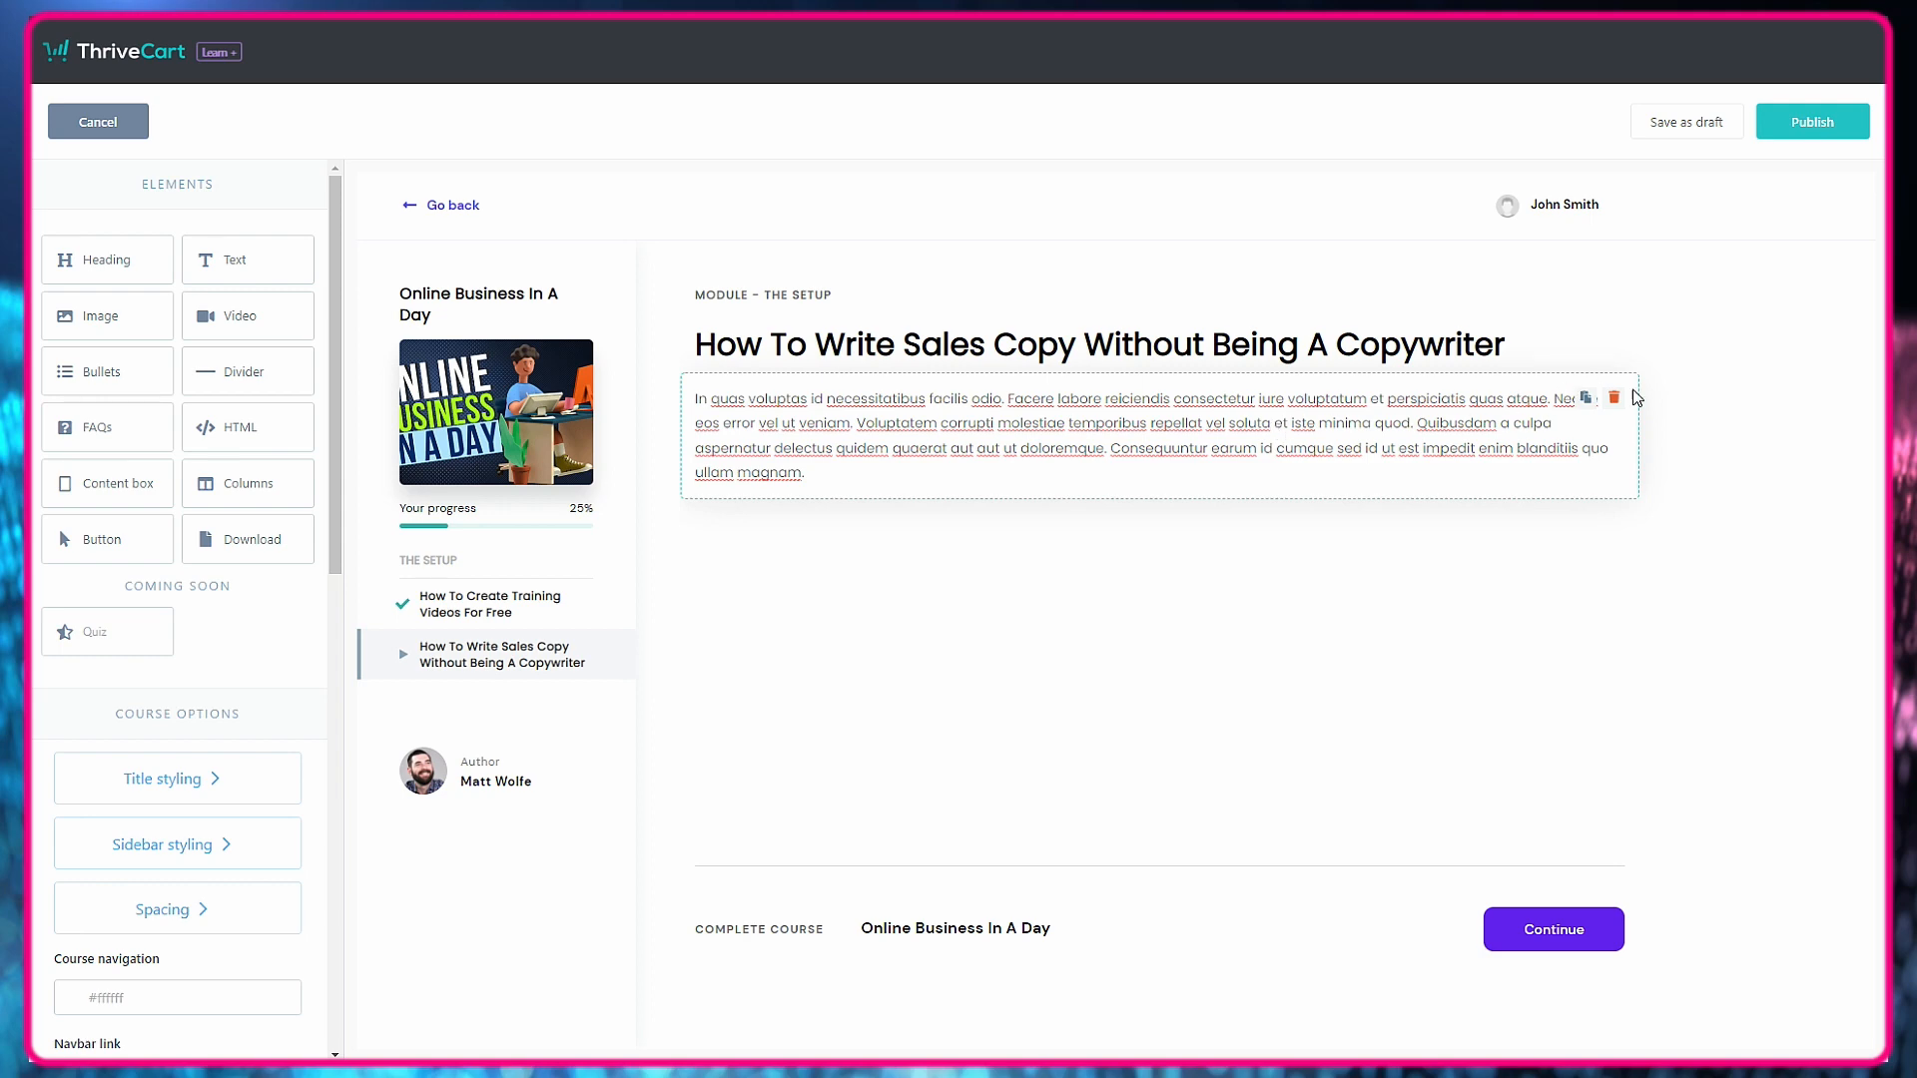
click(1613, 397)
click(1162, 232)
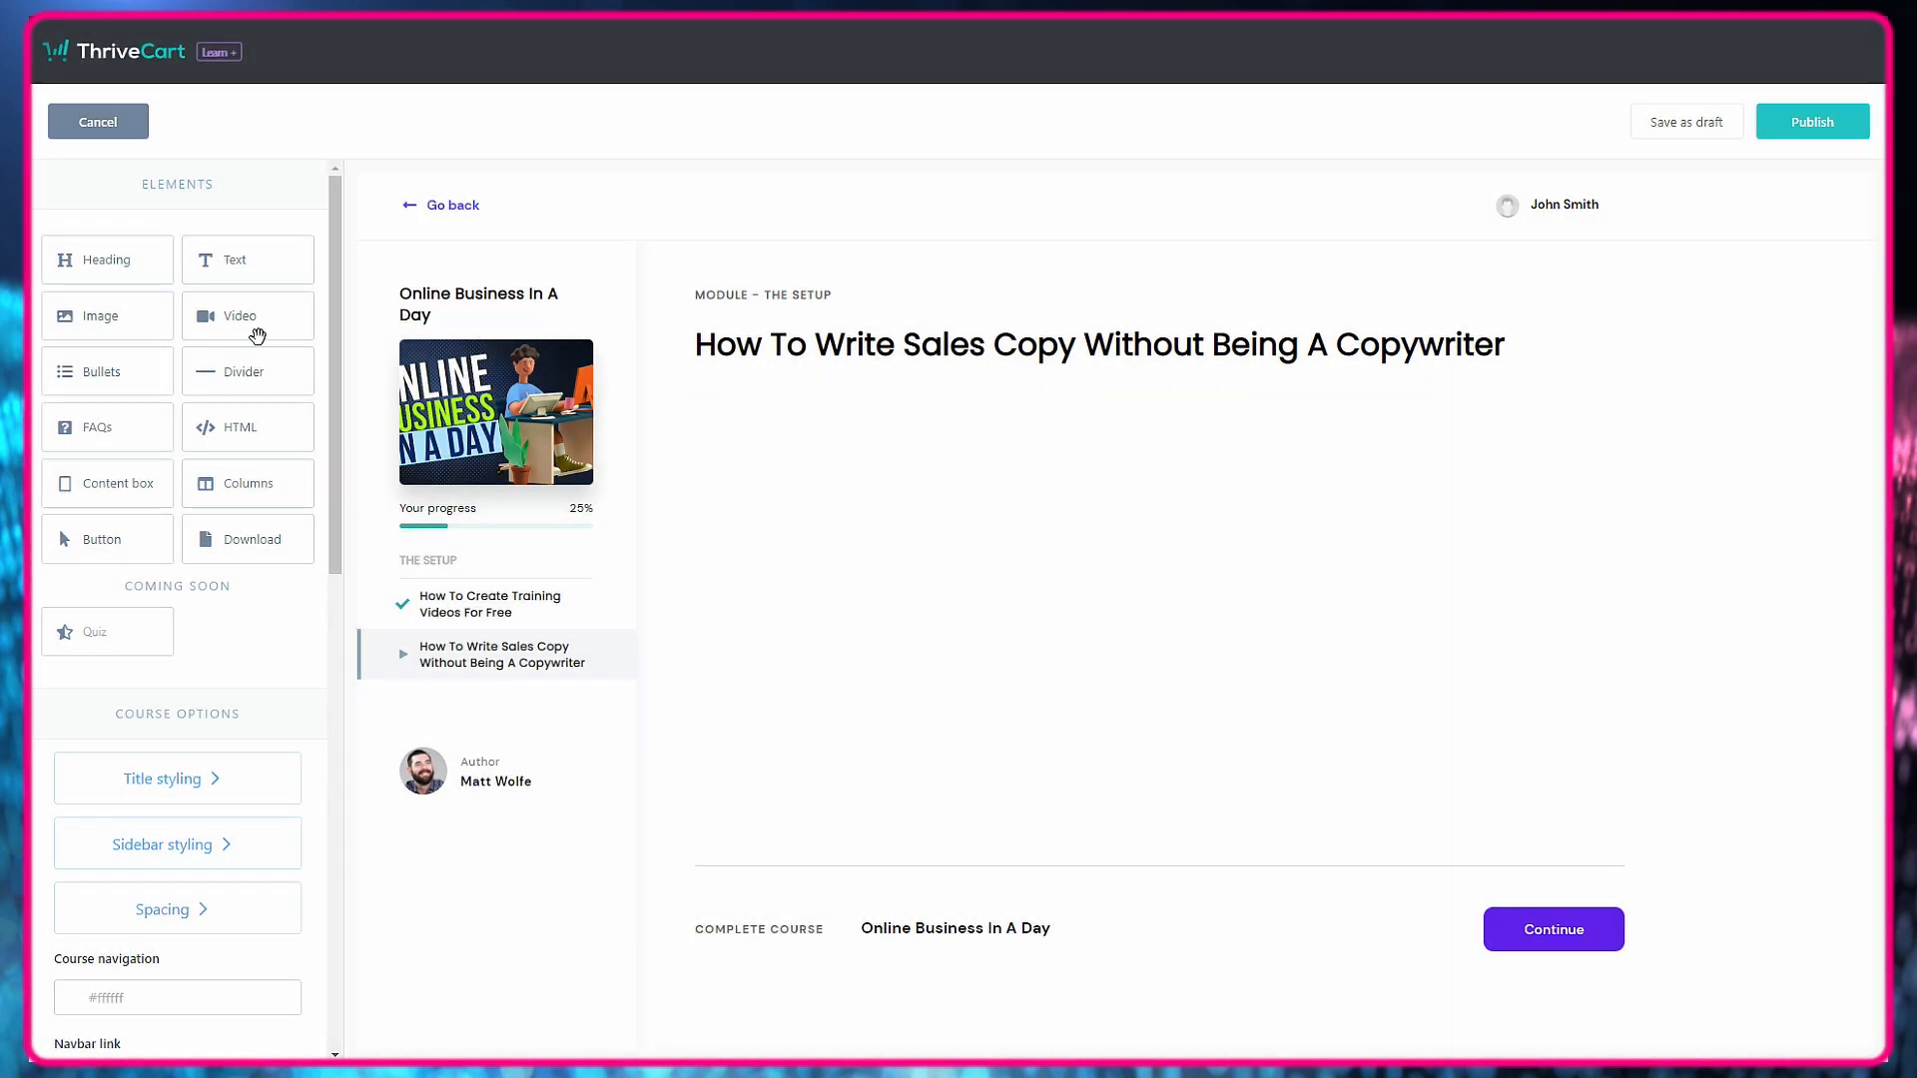
drag(692, 361, 994, 418)
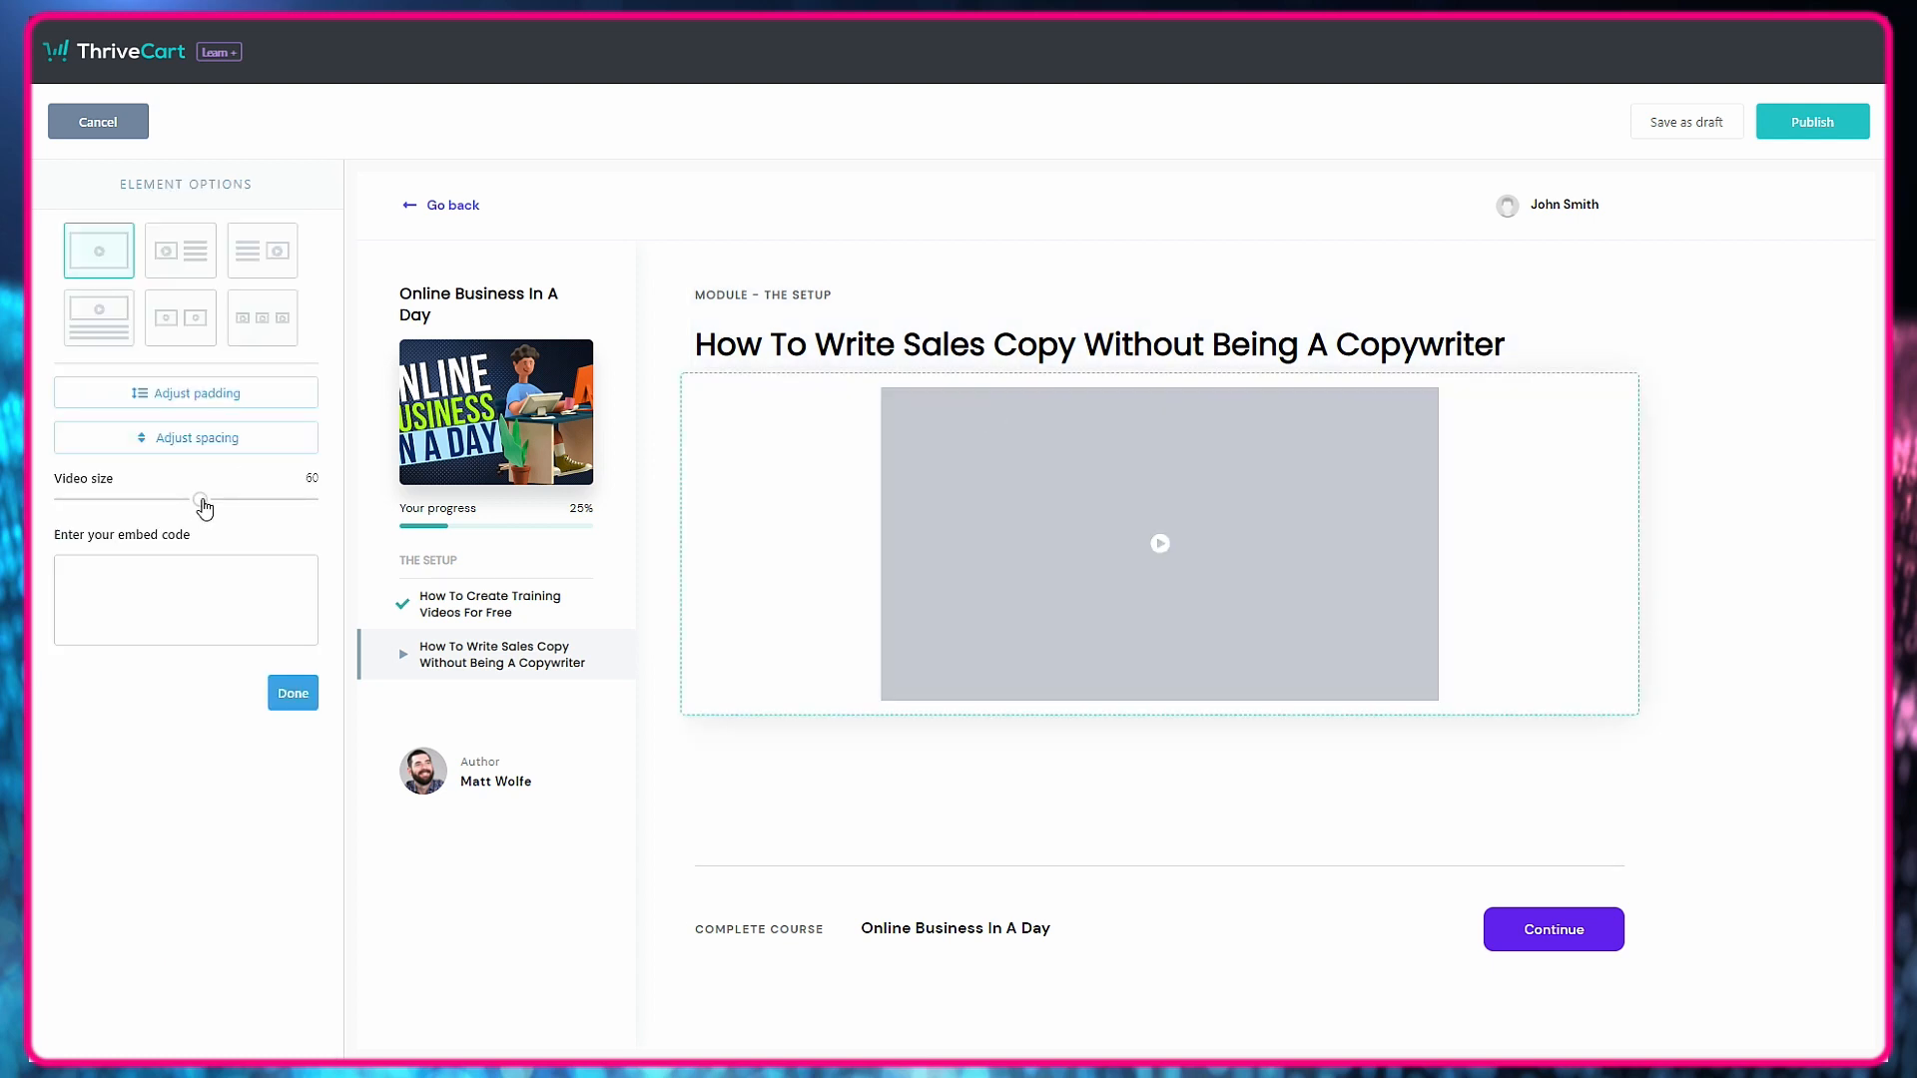
drag(201, 499, 311, 499)
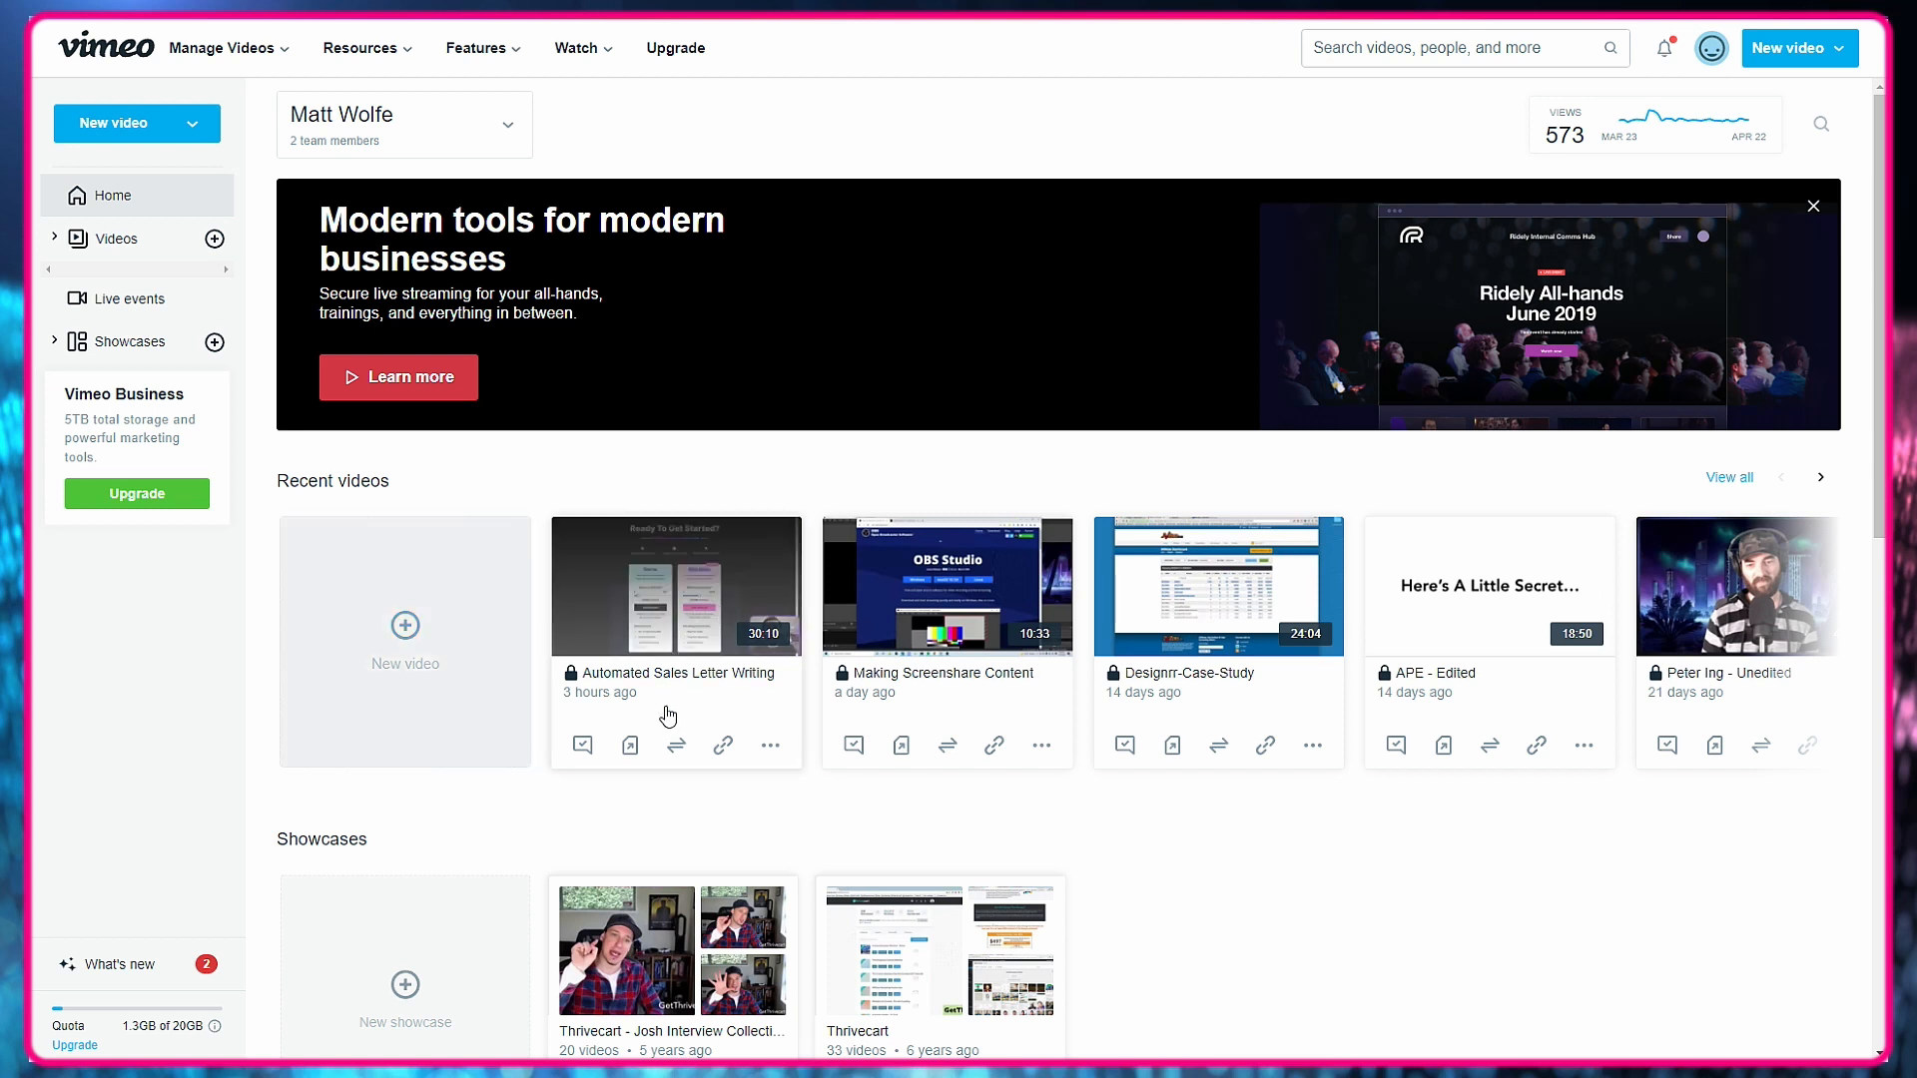
Copy the embed code of the "Automated Sales Letter Writing" video in Vimeo and paste it into the lesson's video element in ThriveCart.
click(721, 748)
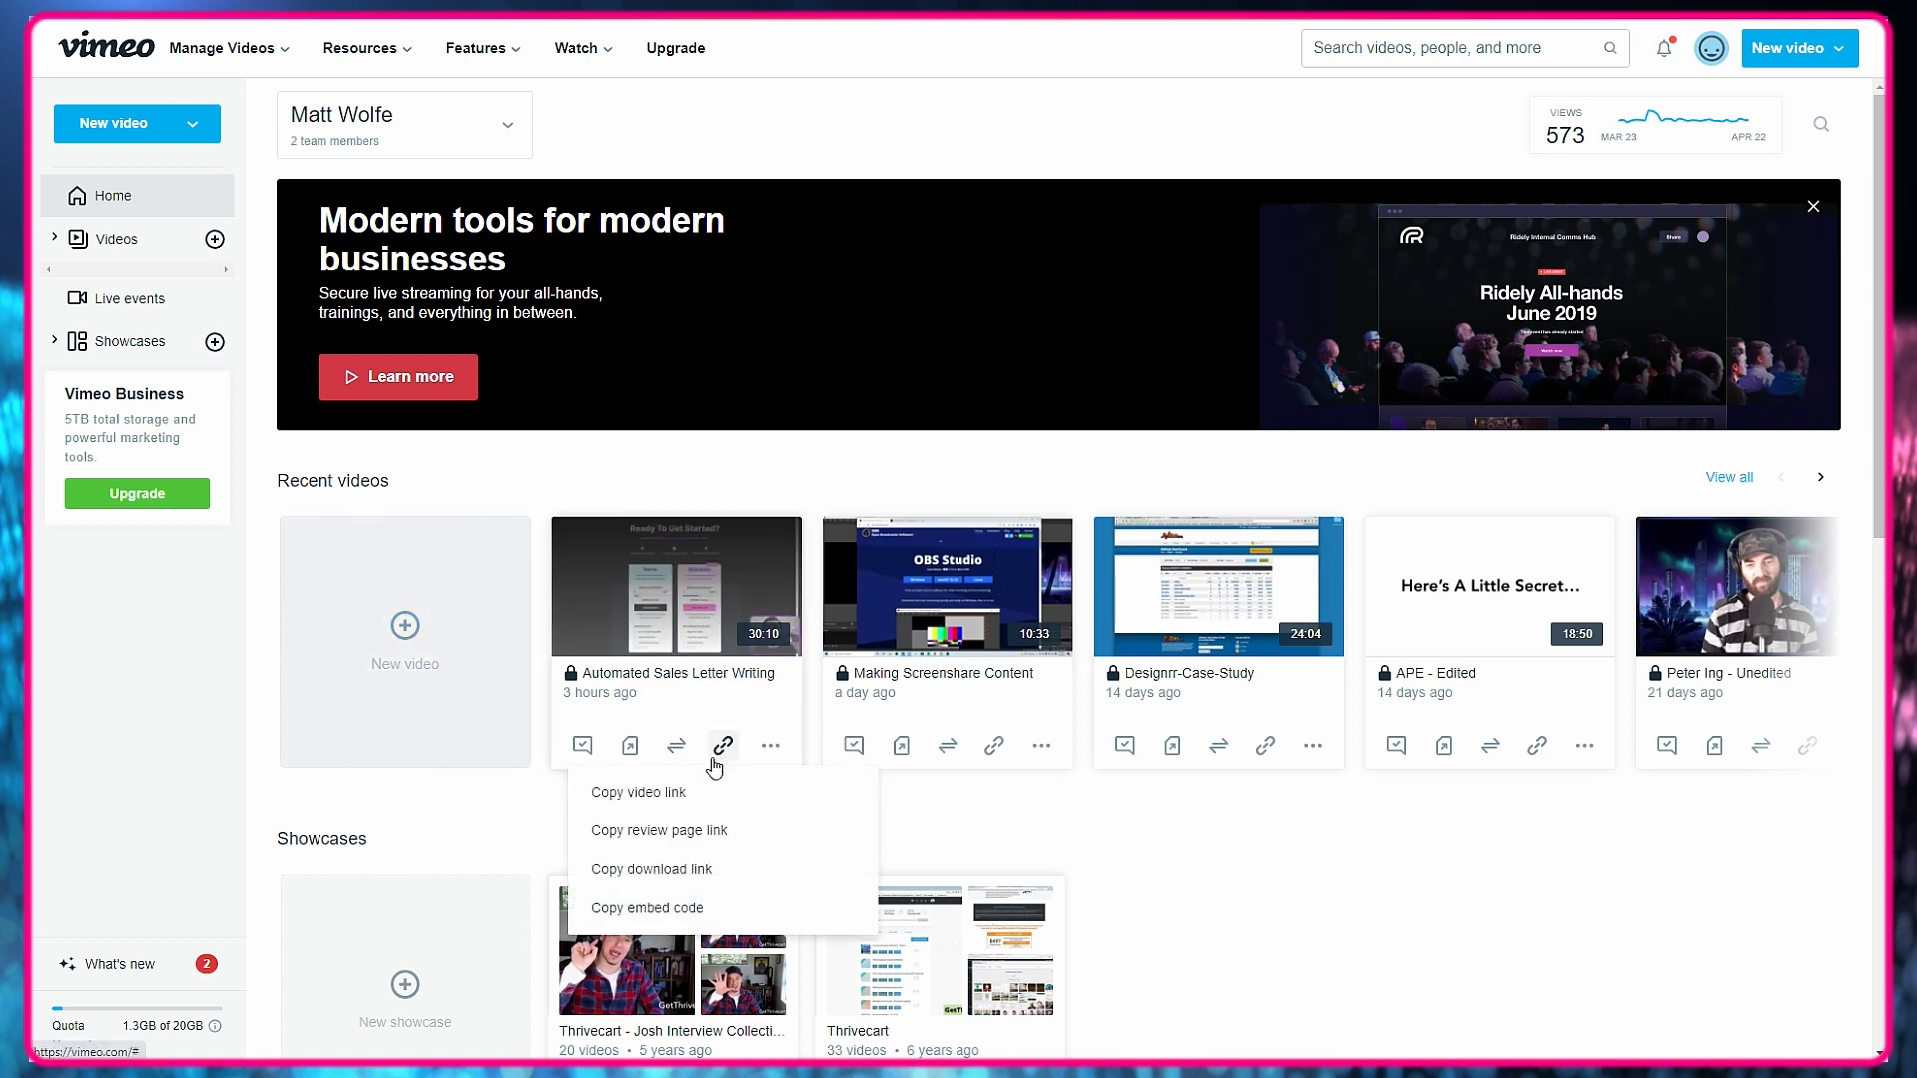
click(684, 908)
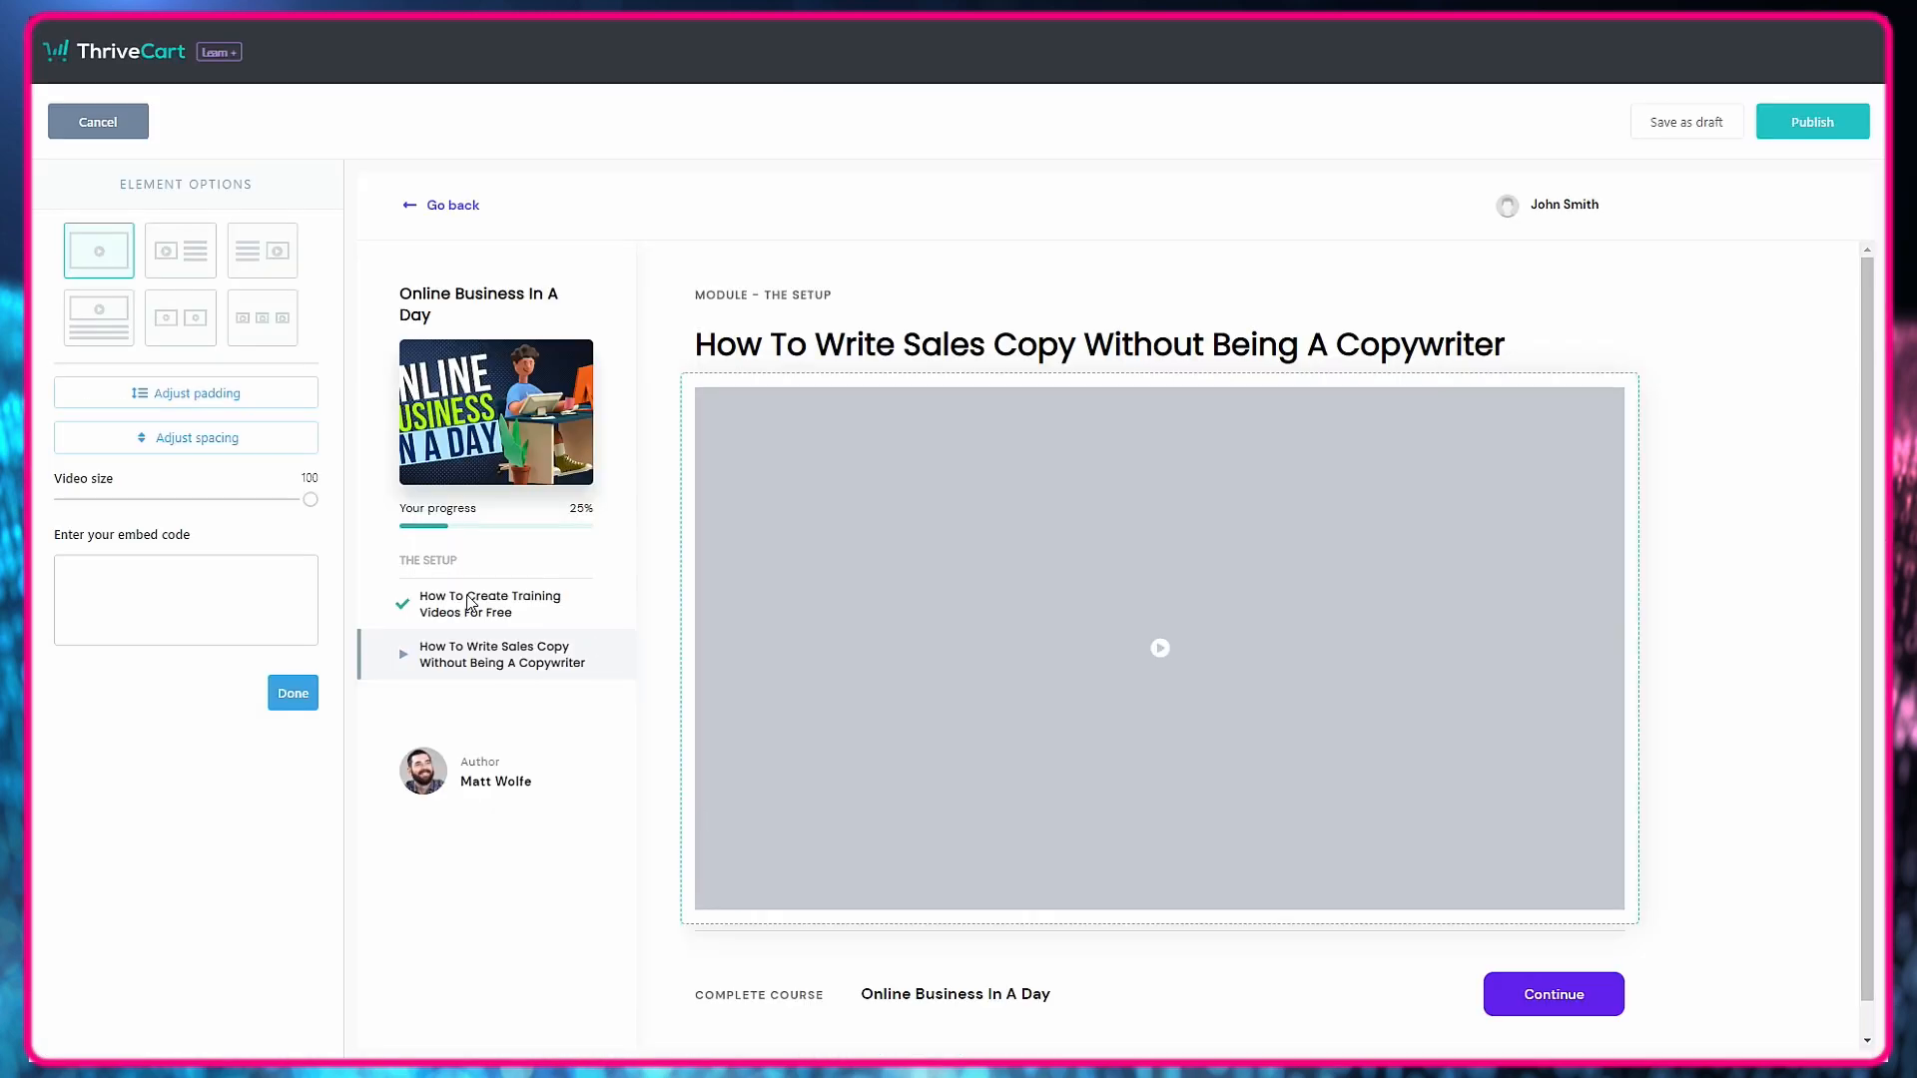
click(168, 589)
right_click(165, 591)
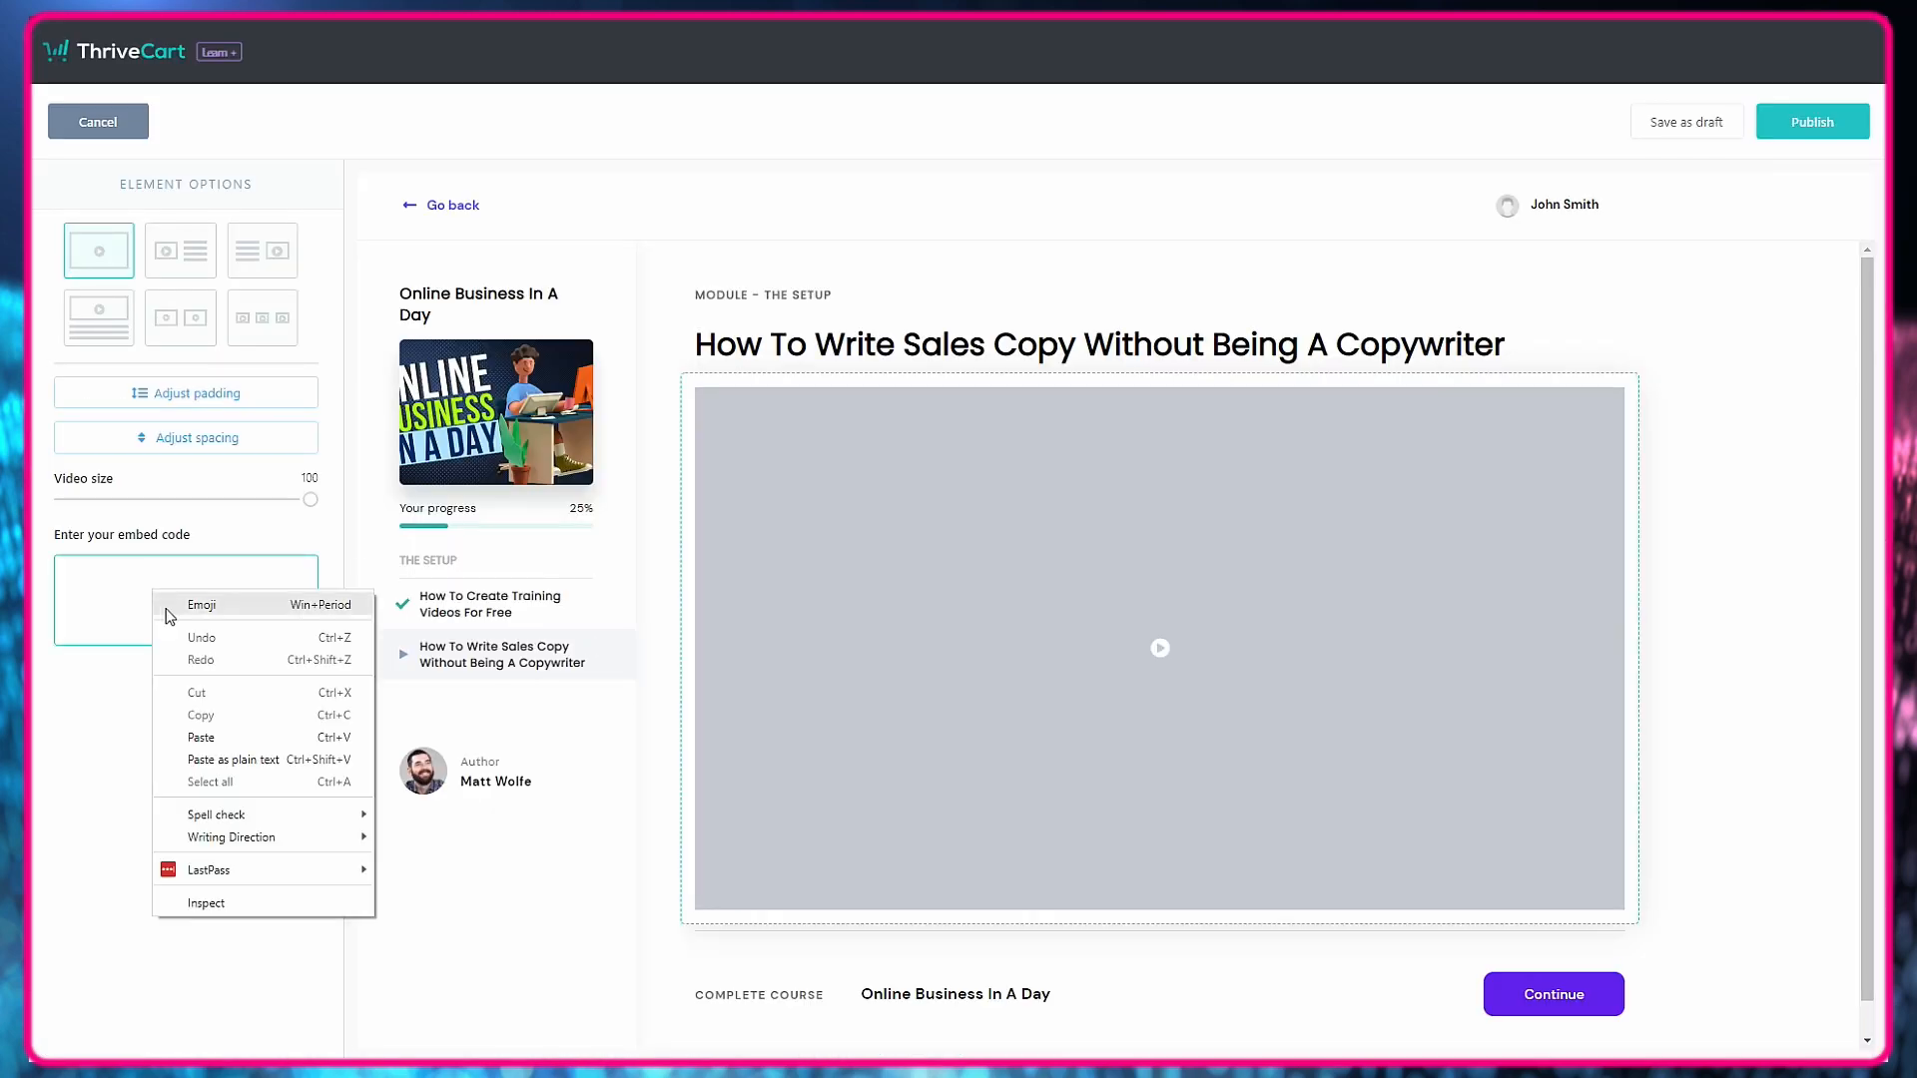
click(221, 740)
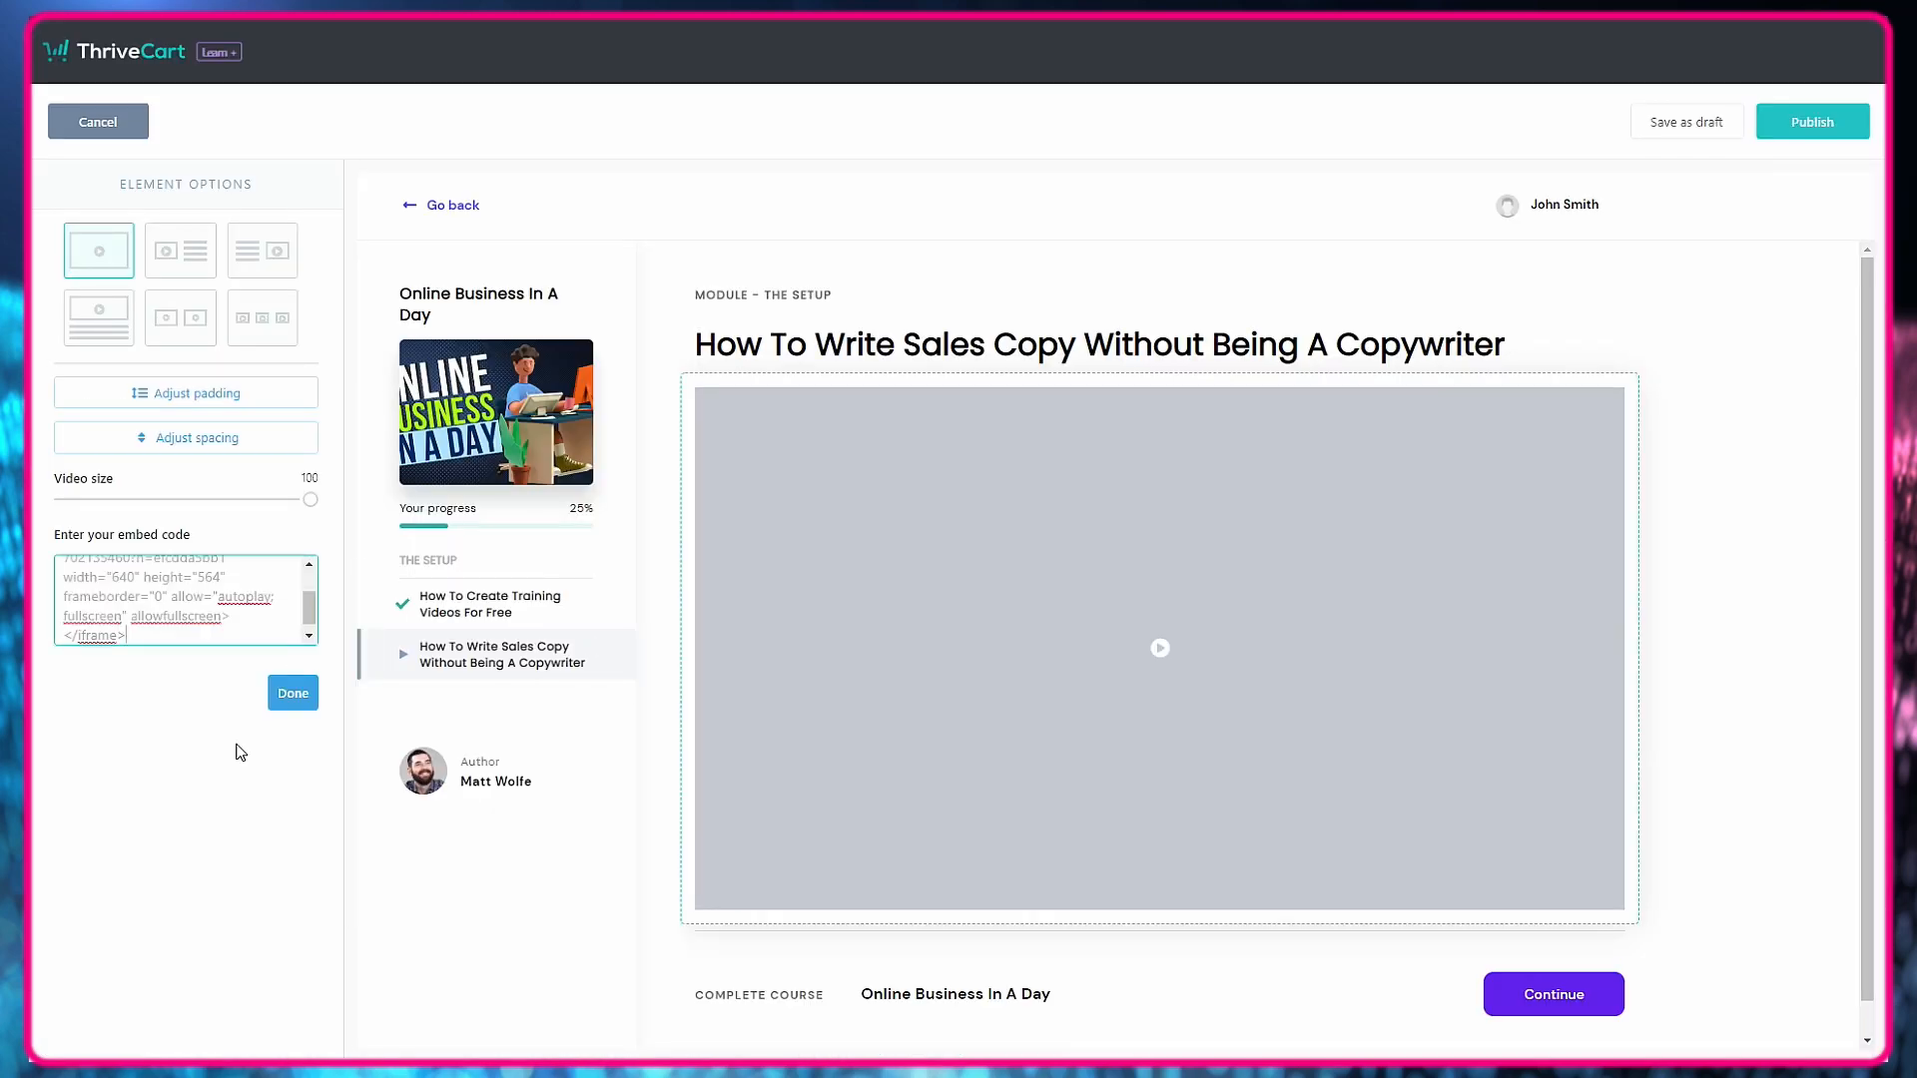
click(291, 696)
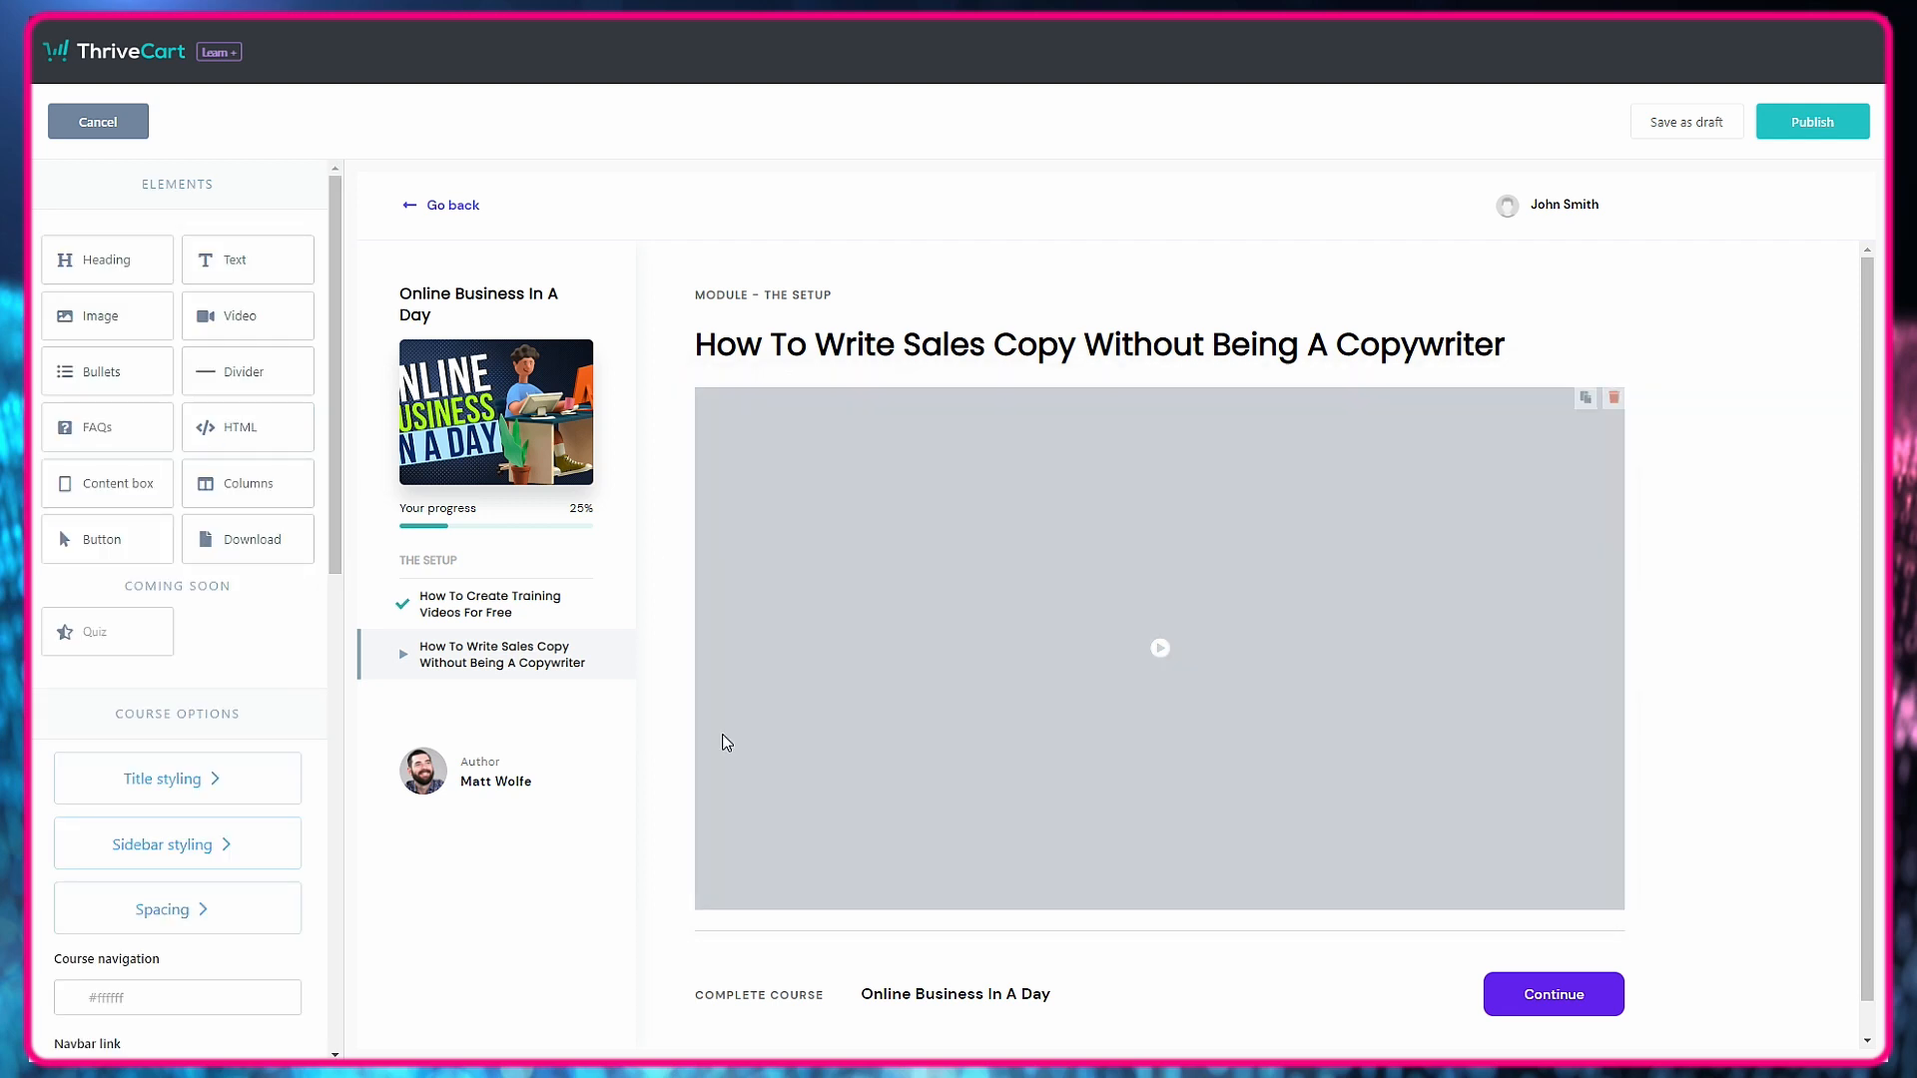
Add a content box below the video in the sales copy lesson.
scroll(1247, 679, down, 1)
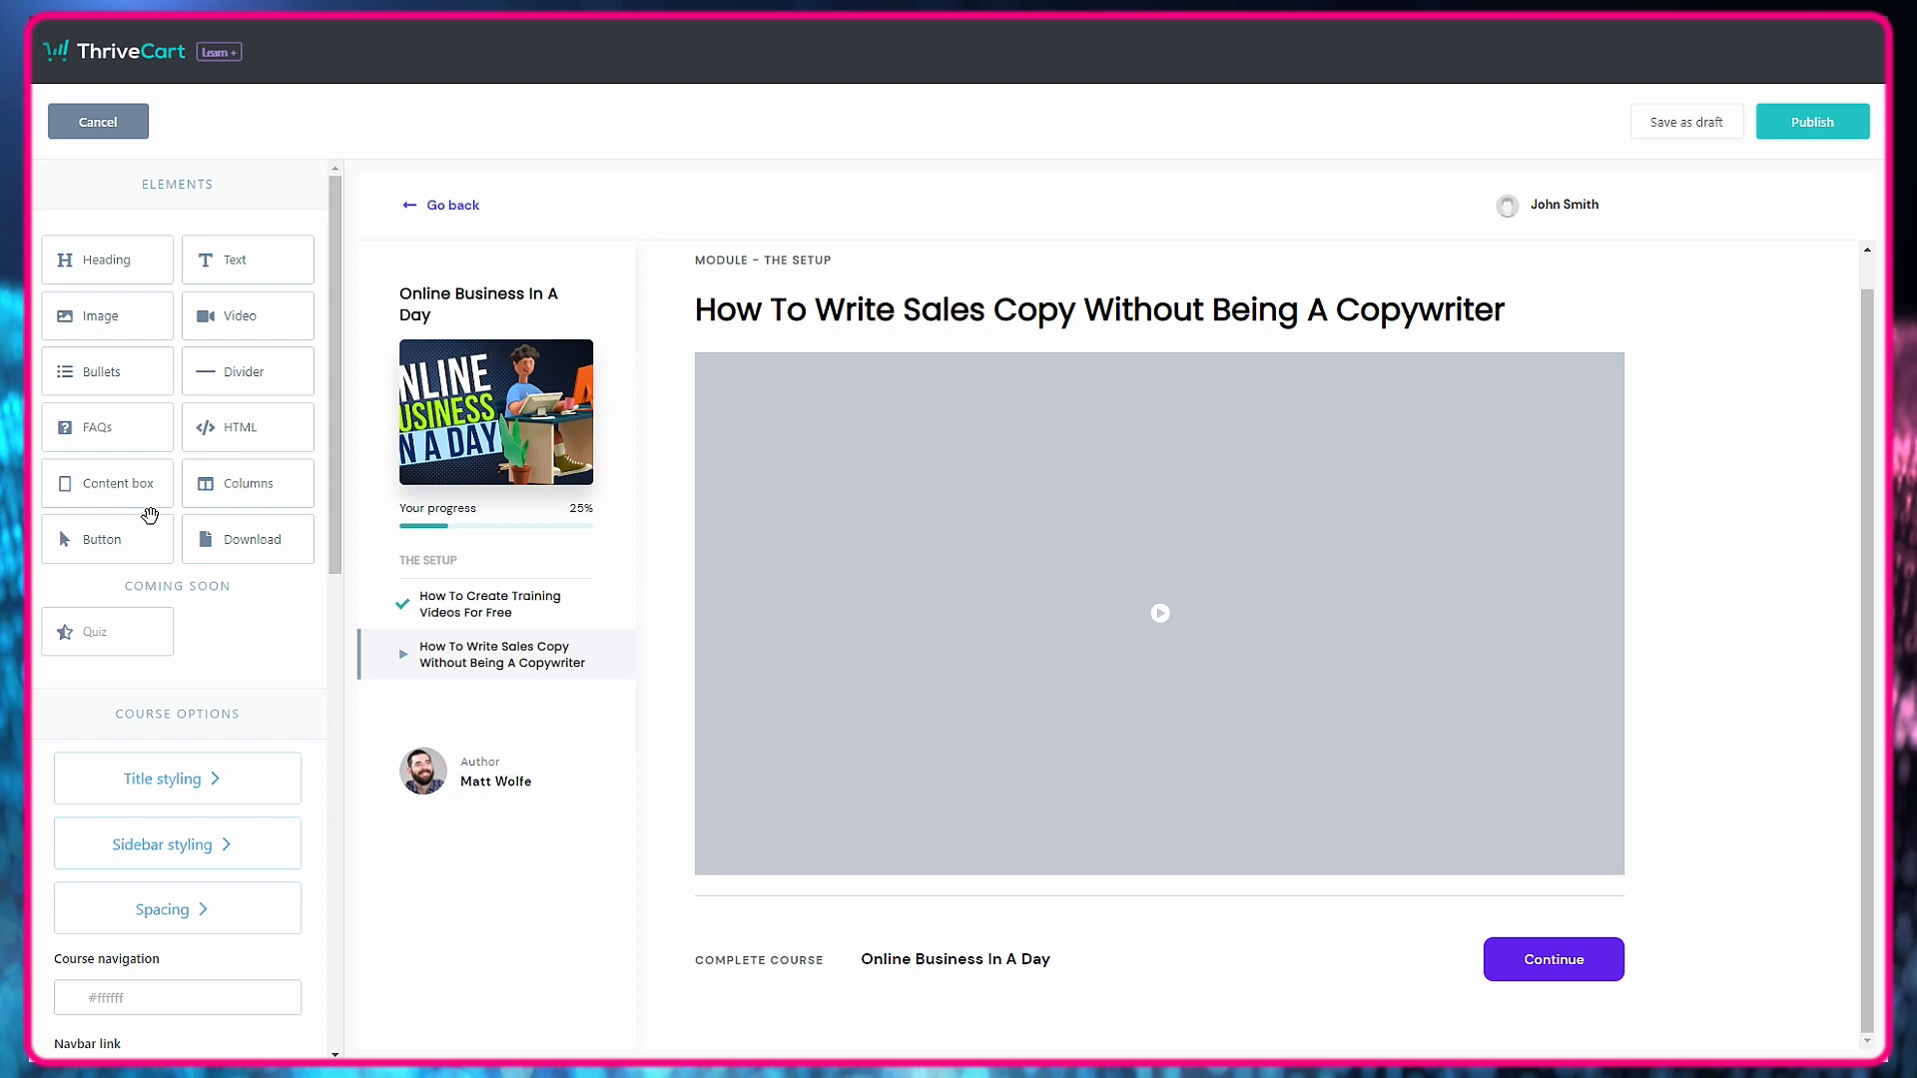
drag(117, 488, 919, 932)
scroll(1069, 791, down, 3)
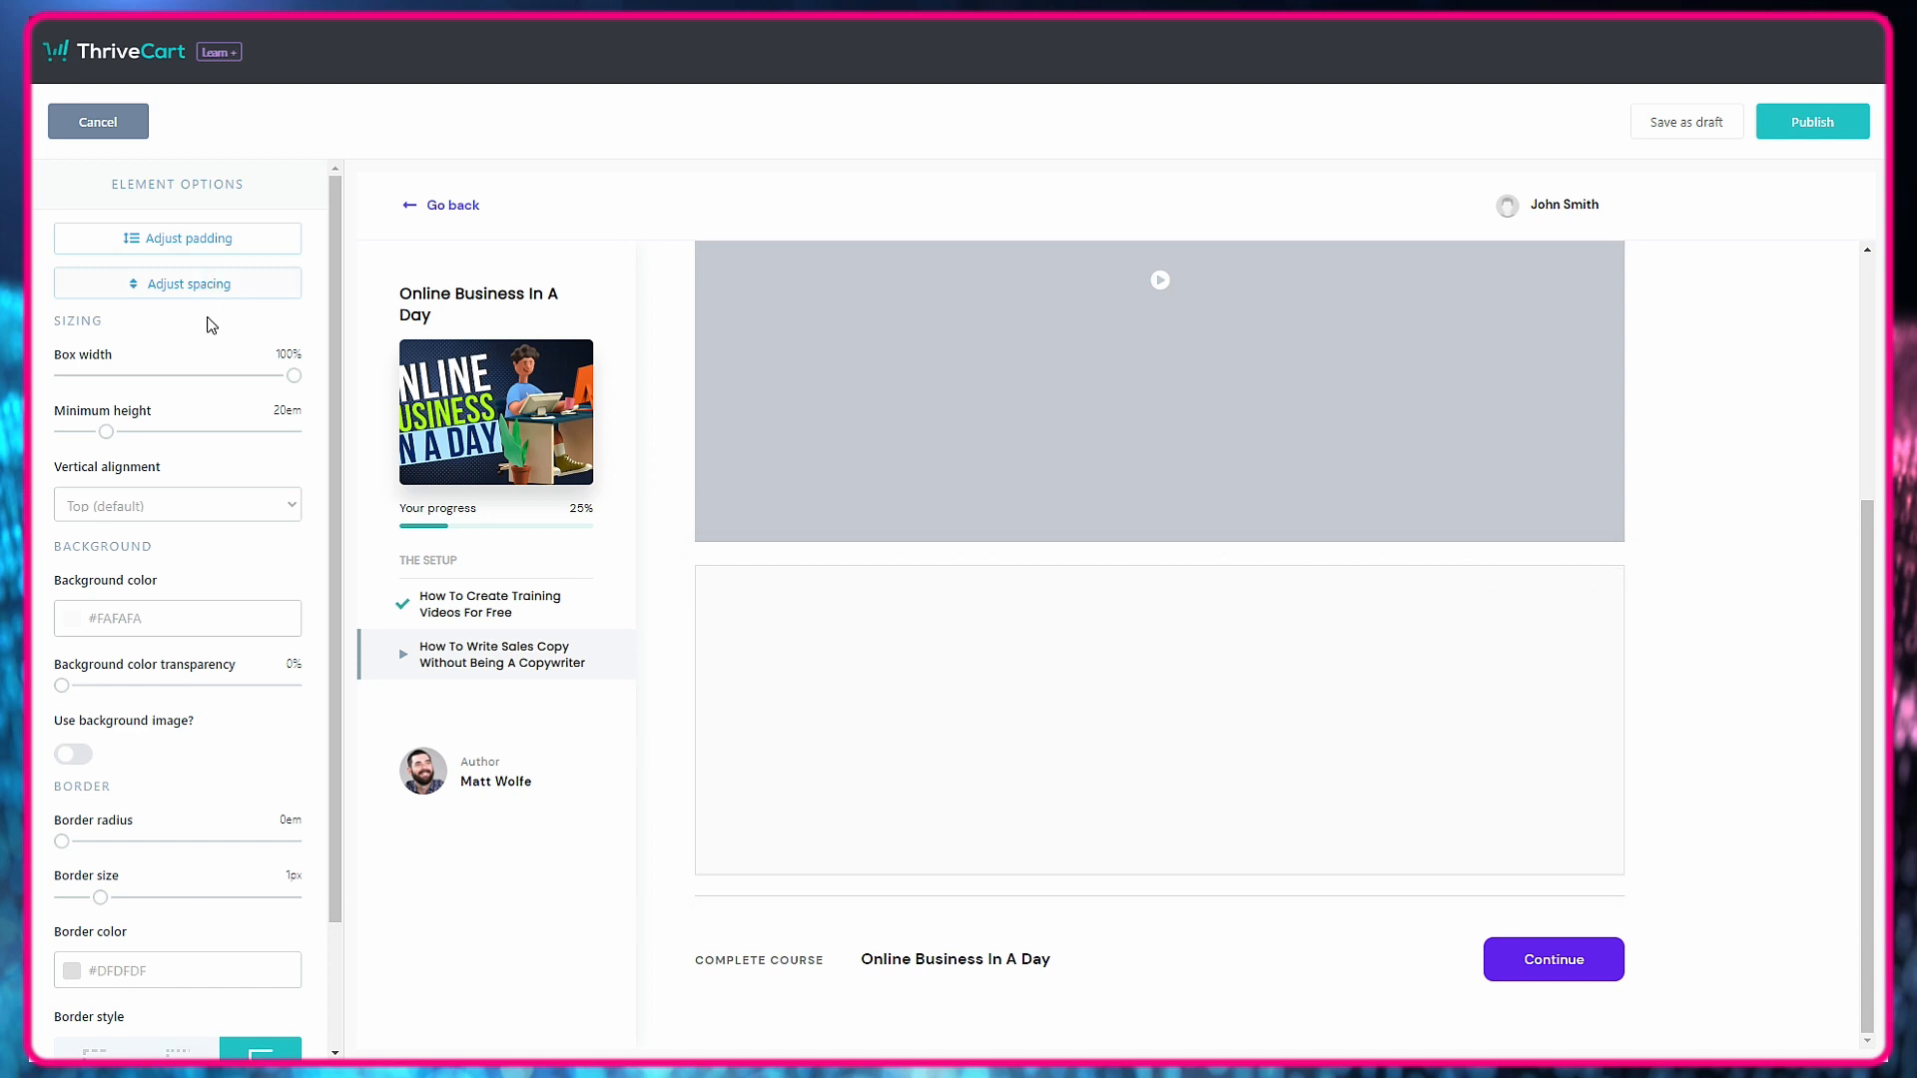
click(650, 960)
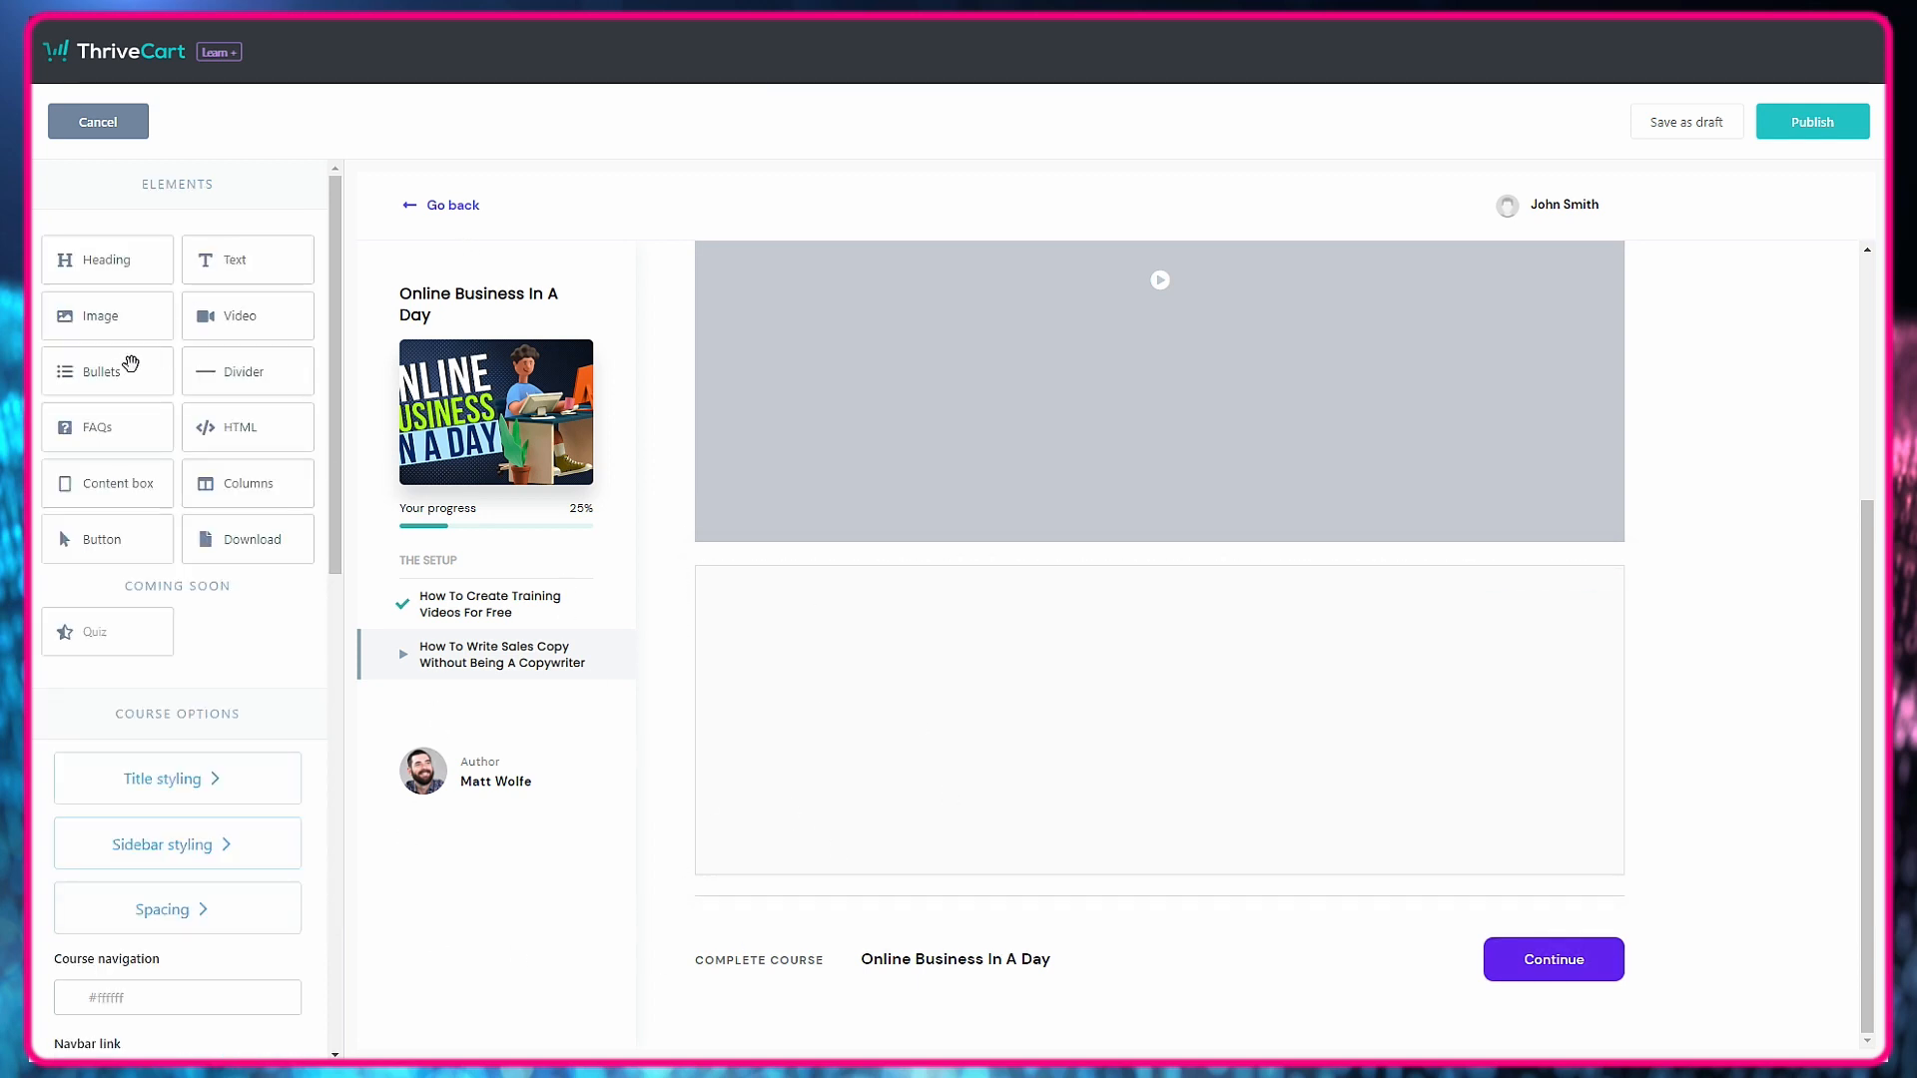
Place a text element inside the content box with a bulleted list reading "Link #1" and "Link #2".
drag(229, 262, 905, 687)
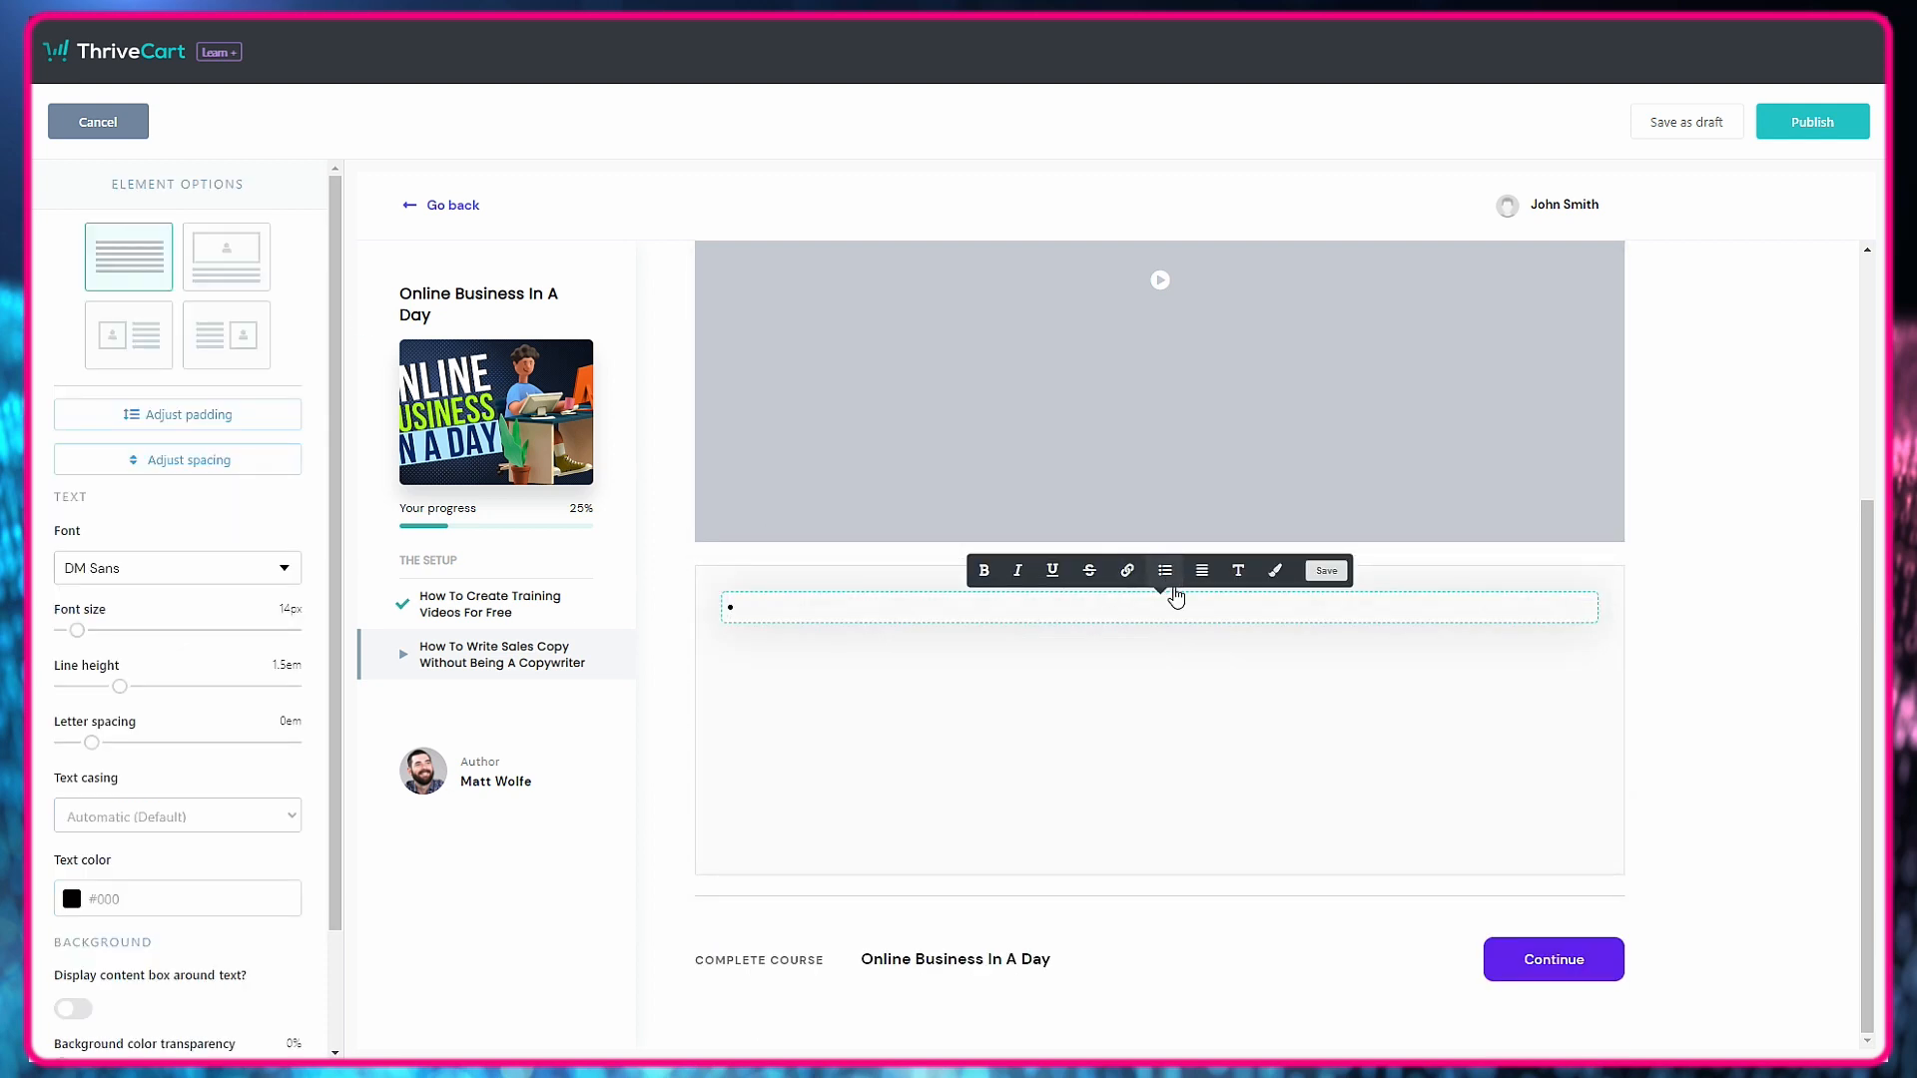
text(Link #1)
key(Return)
text(Link)
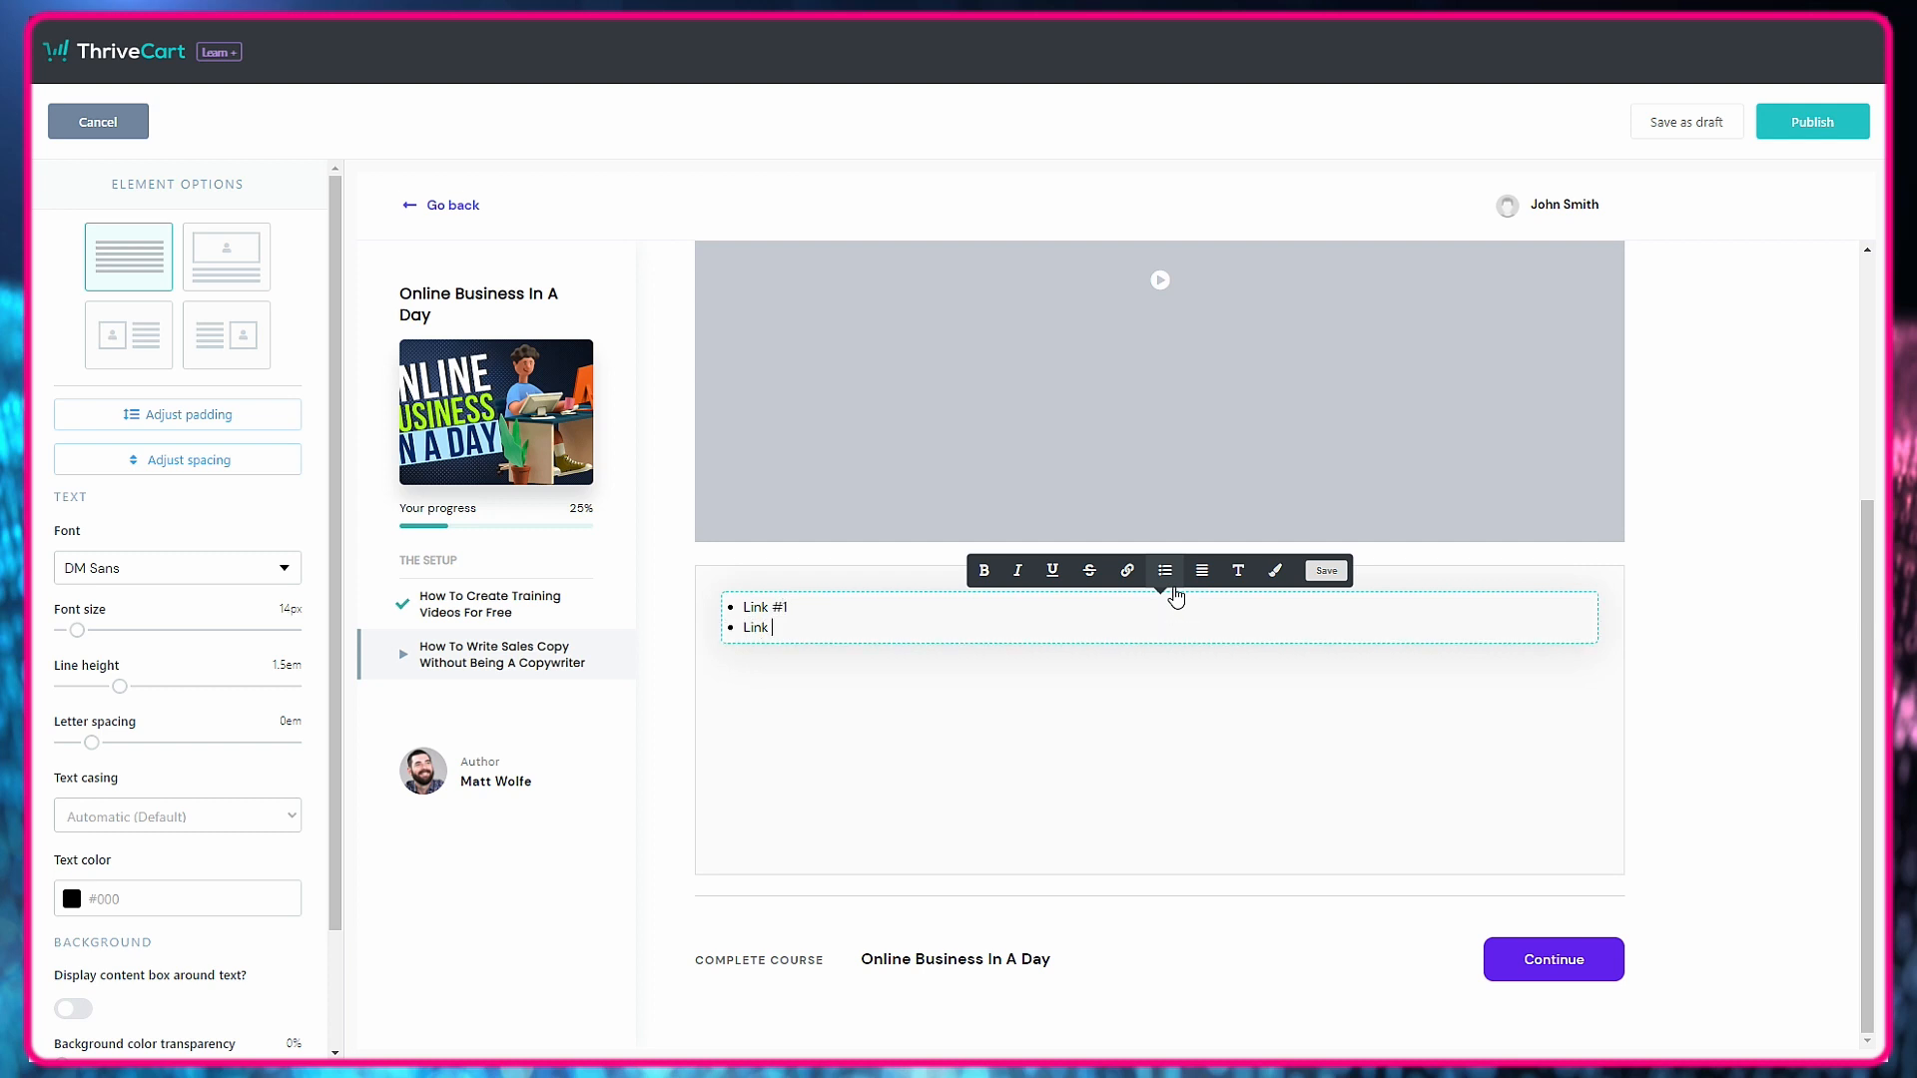
text( #2)
drag(791, 606, 740, 603)
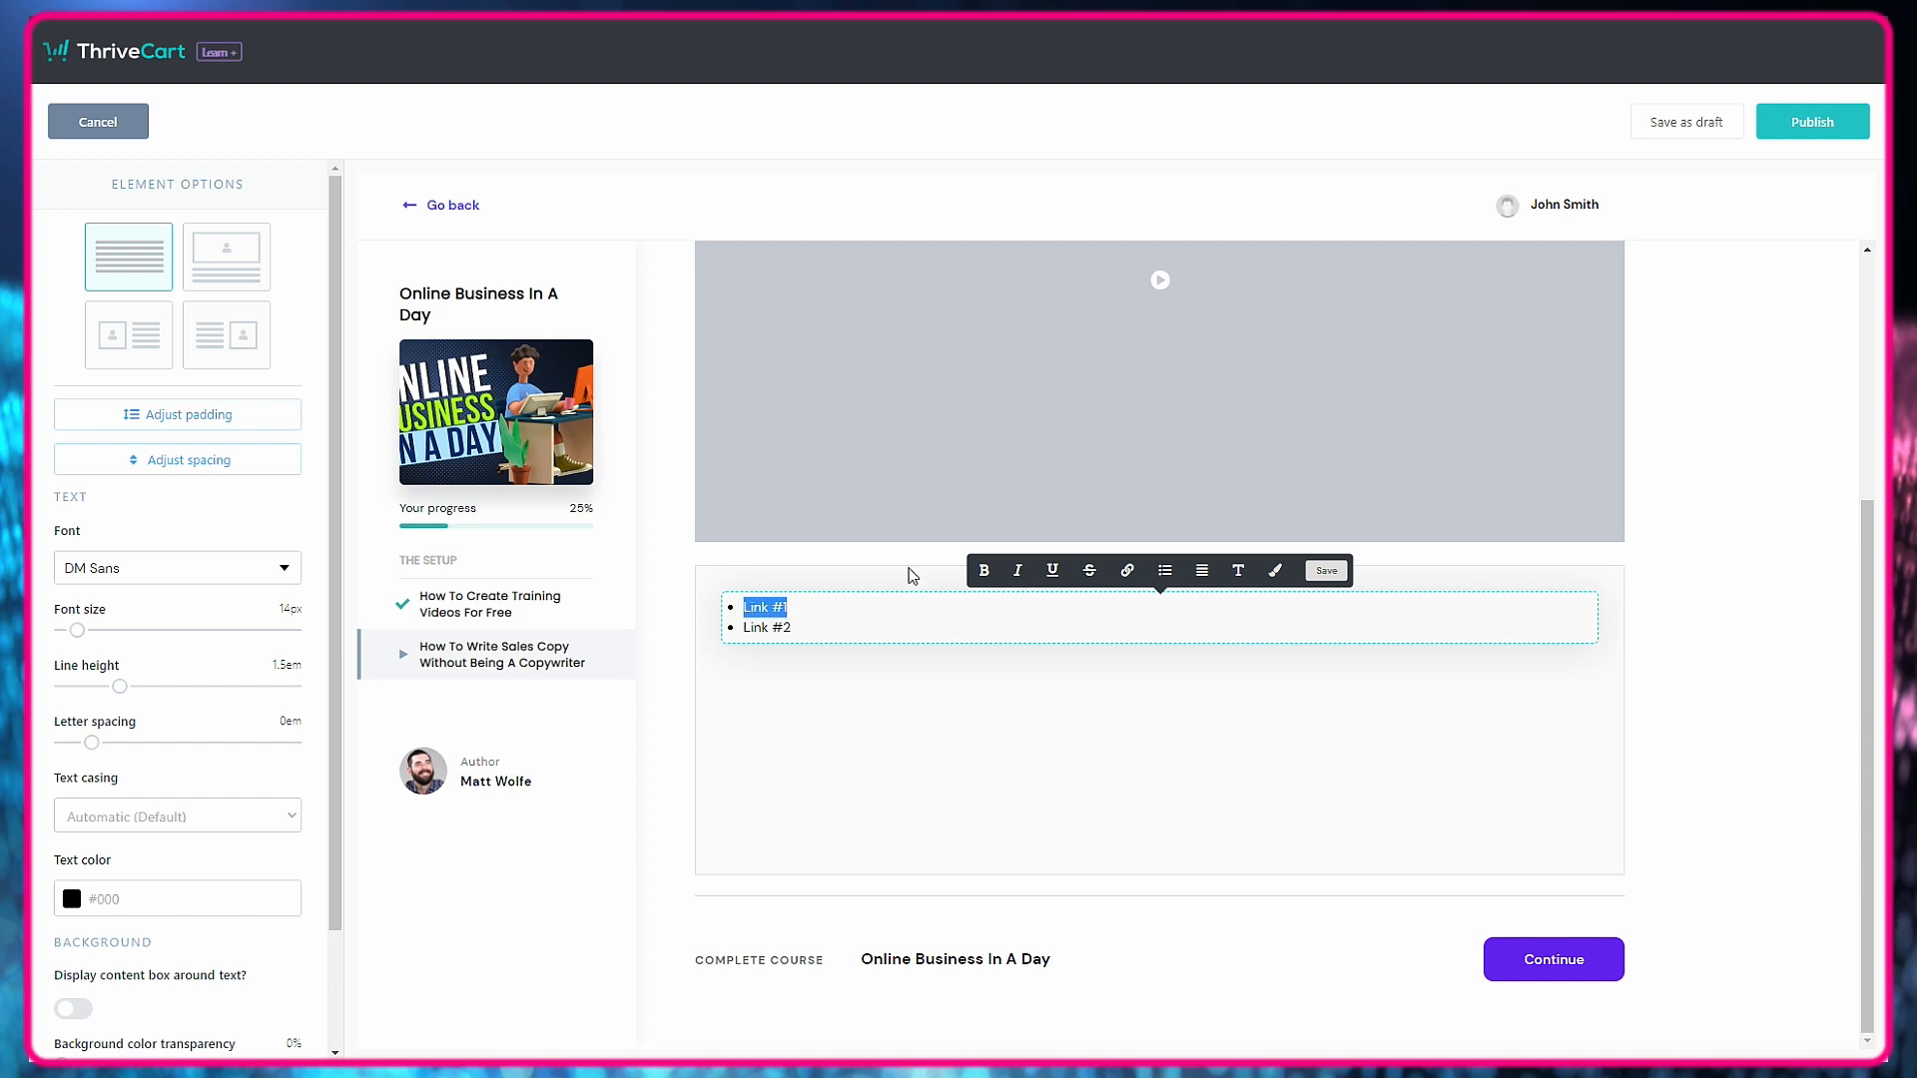
click(1126, 570)
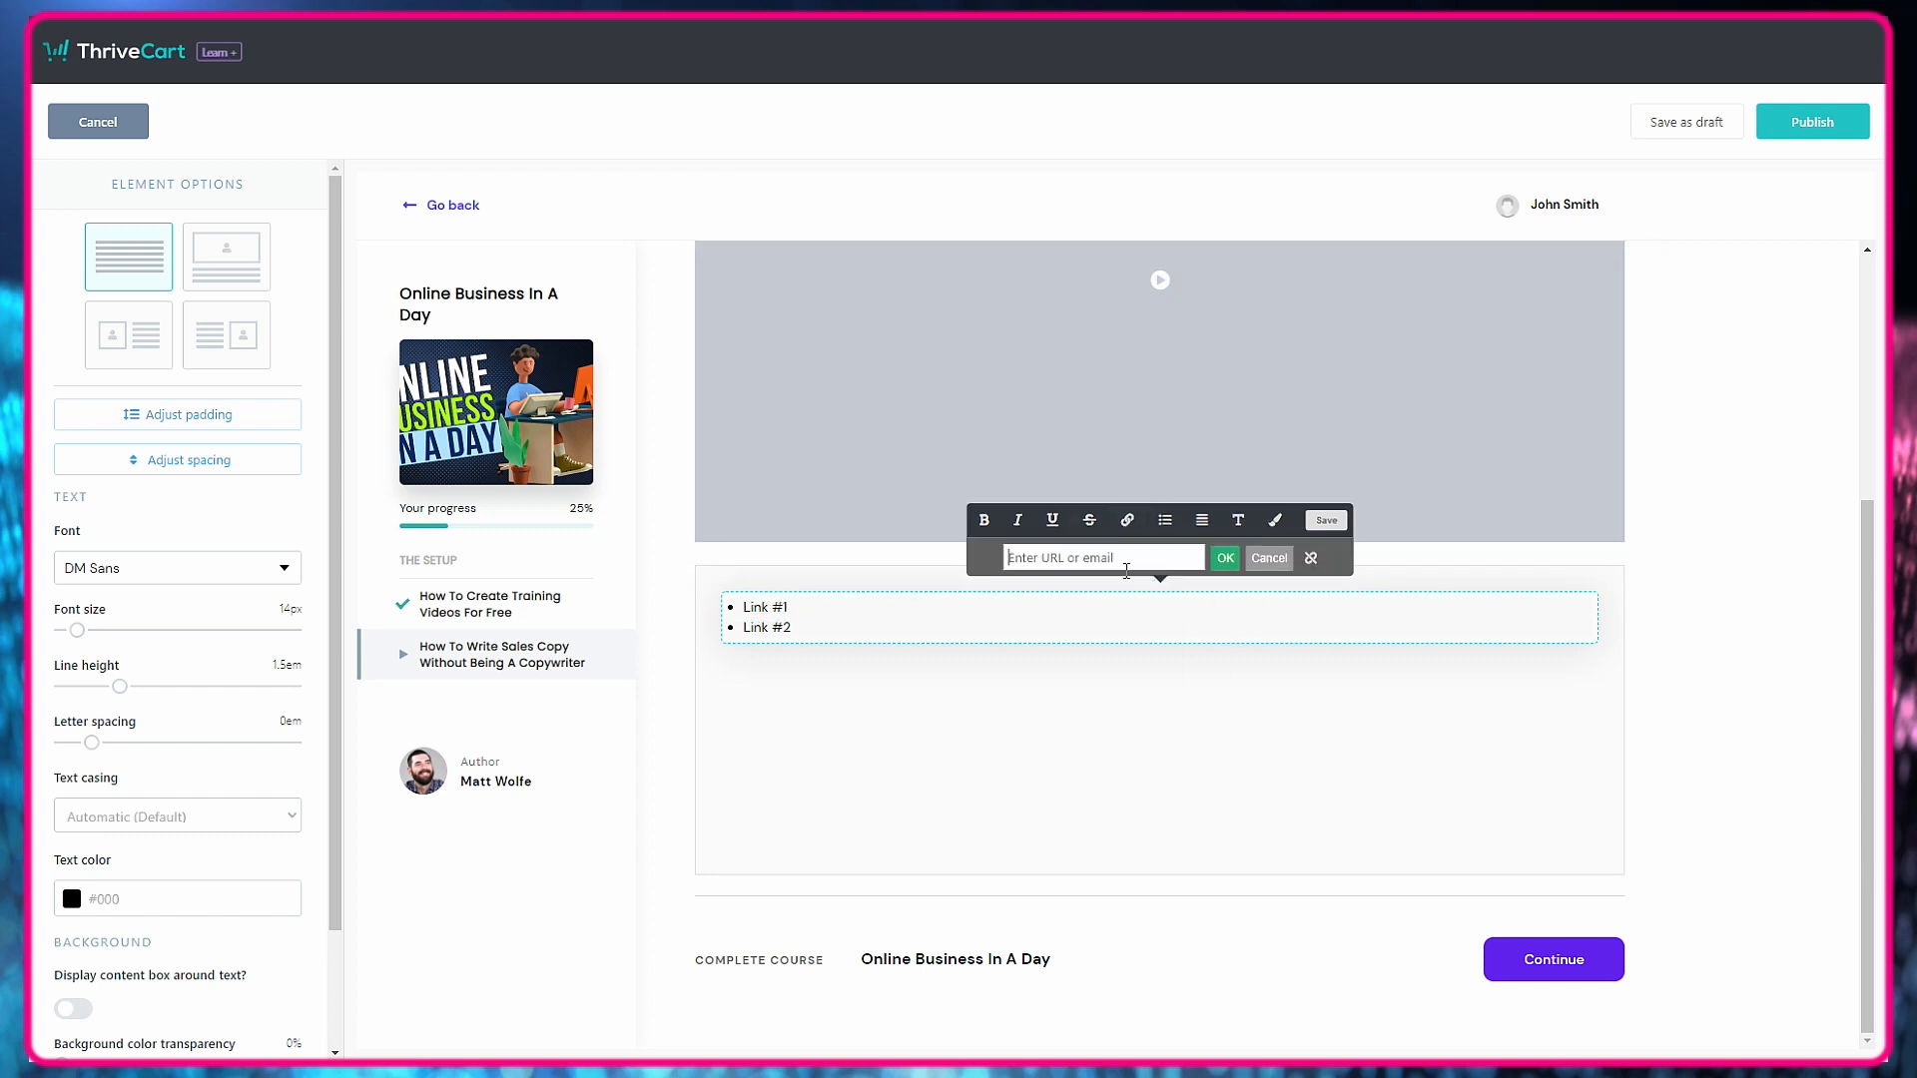
click(1268, 558)
Finish editing the bulleted list and publish the sales copy lesson.
click(1003, 694)
click(1720, 689)
scroll(886, 775, up, 4)
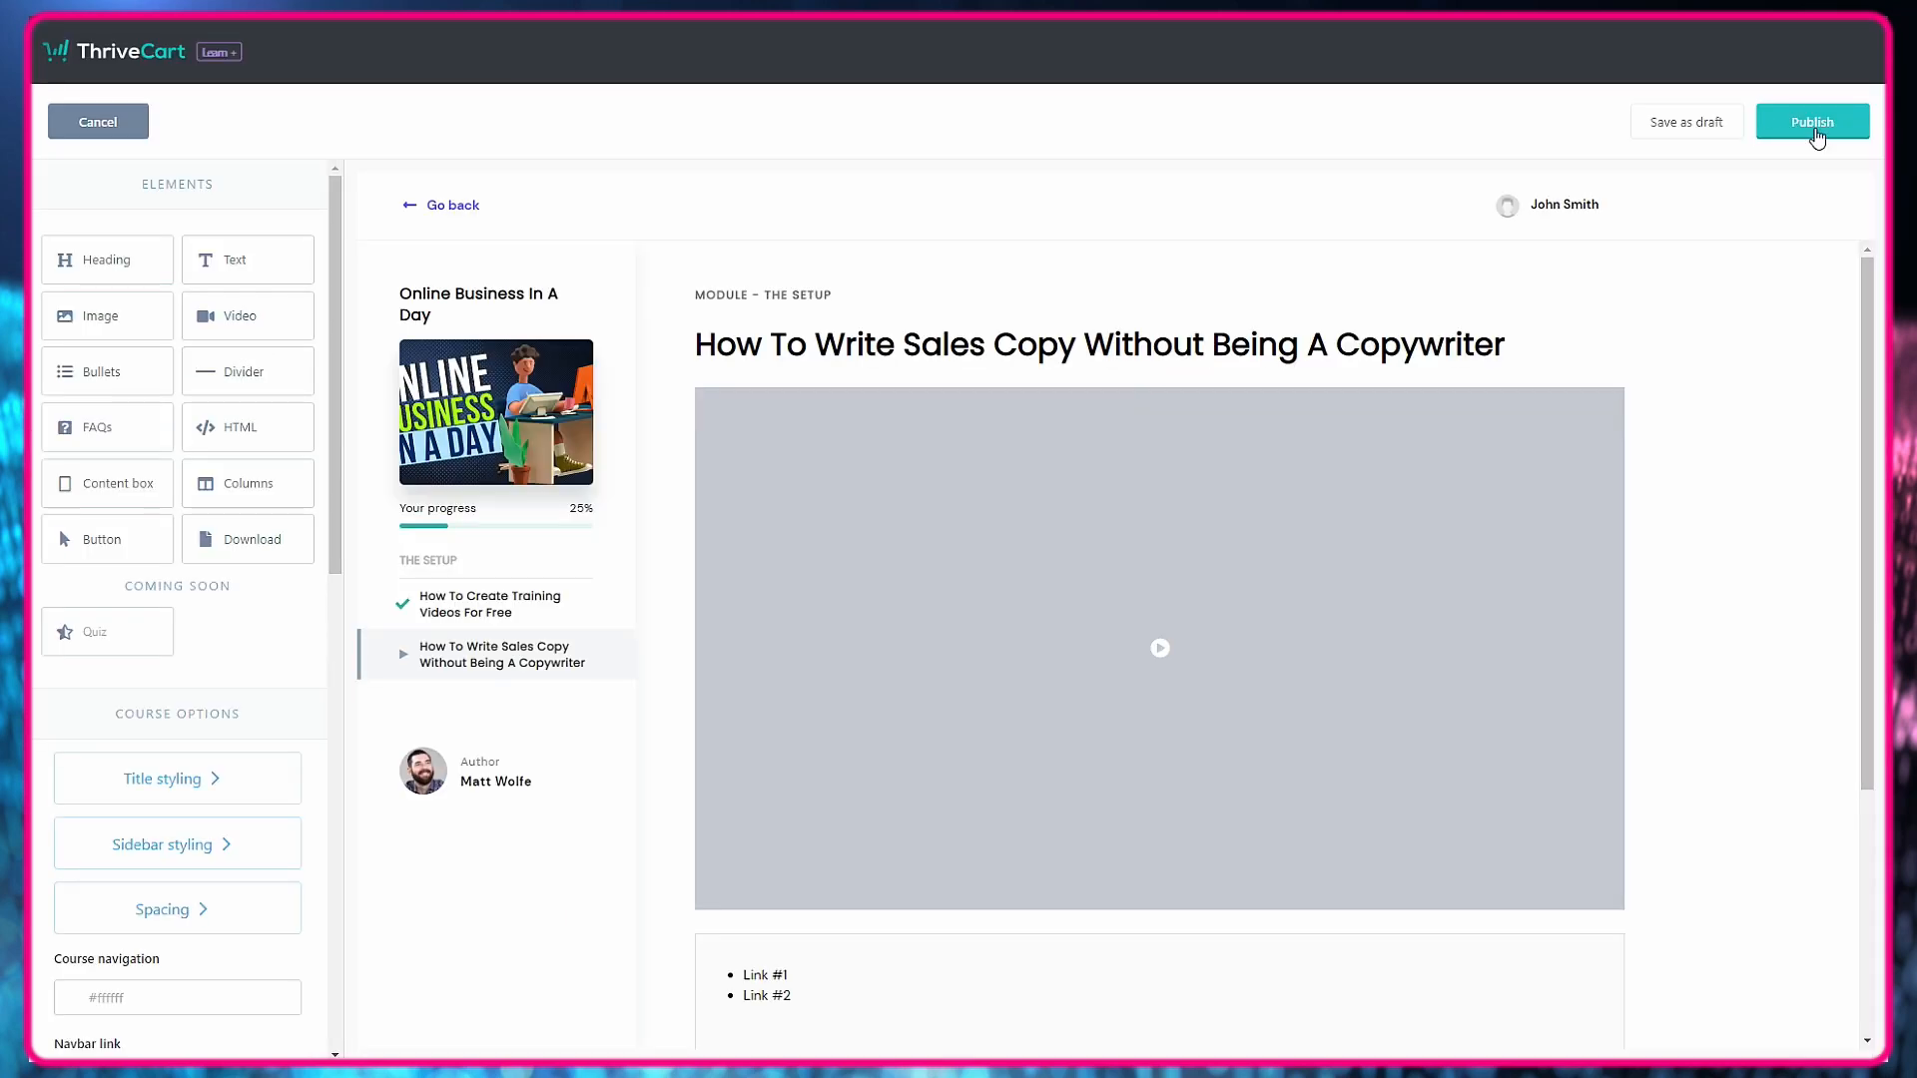
click(1811, 121)
Add a lesson named "How To Create Your Product Image" to The Setup module, available to all students.
drag(180, 328, 760, 530)
text(How To Create Your Pro)
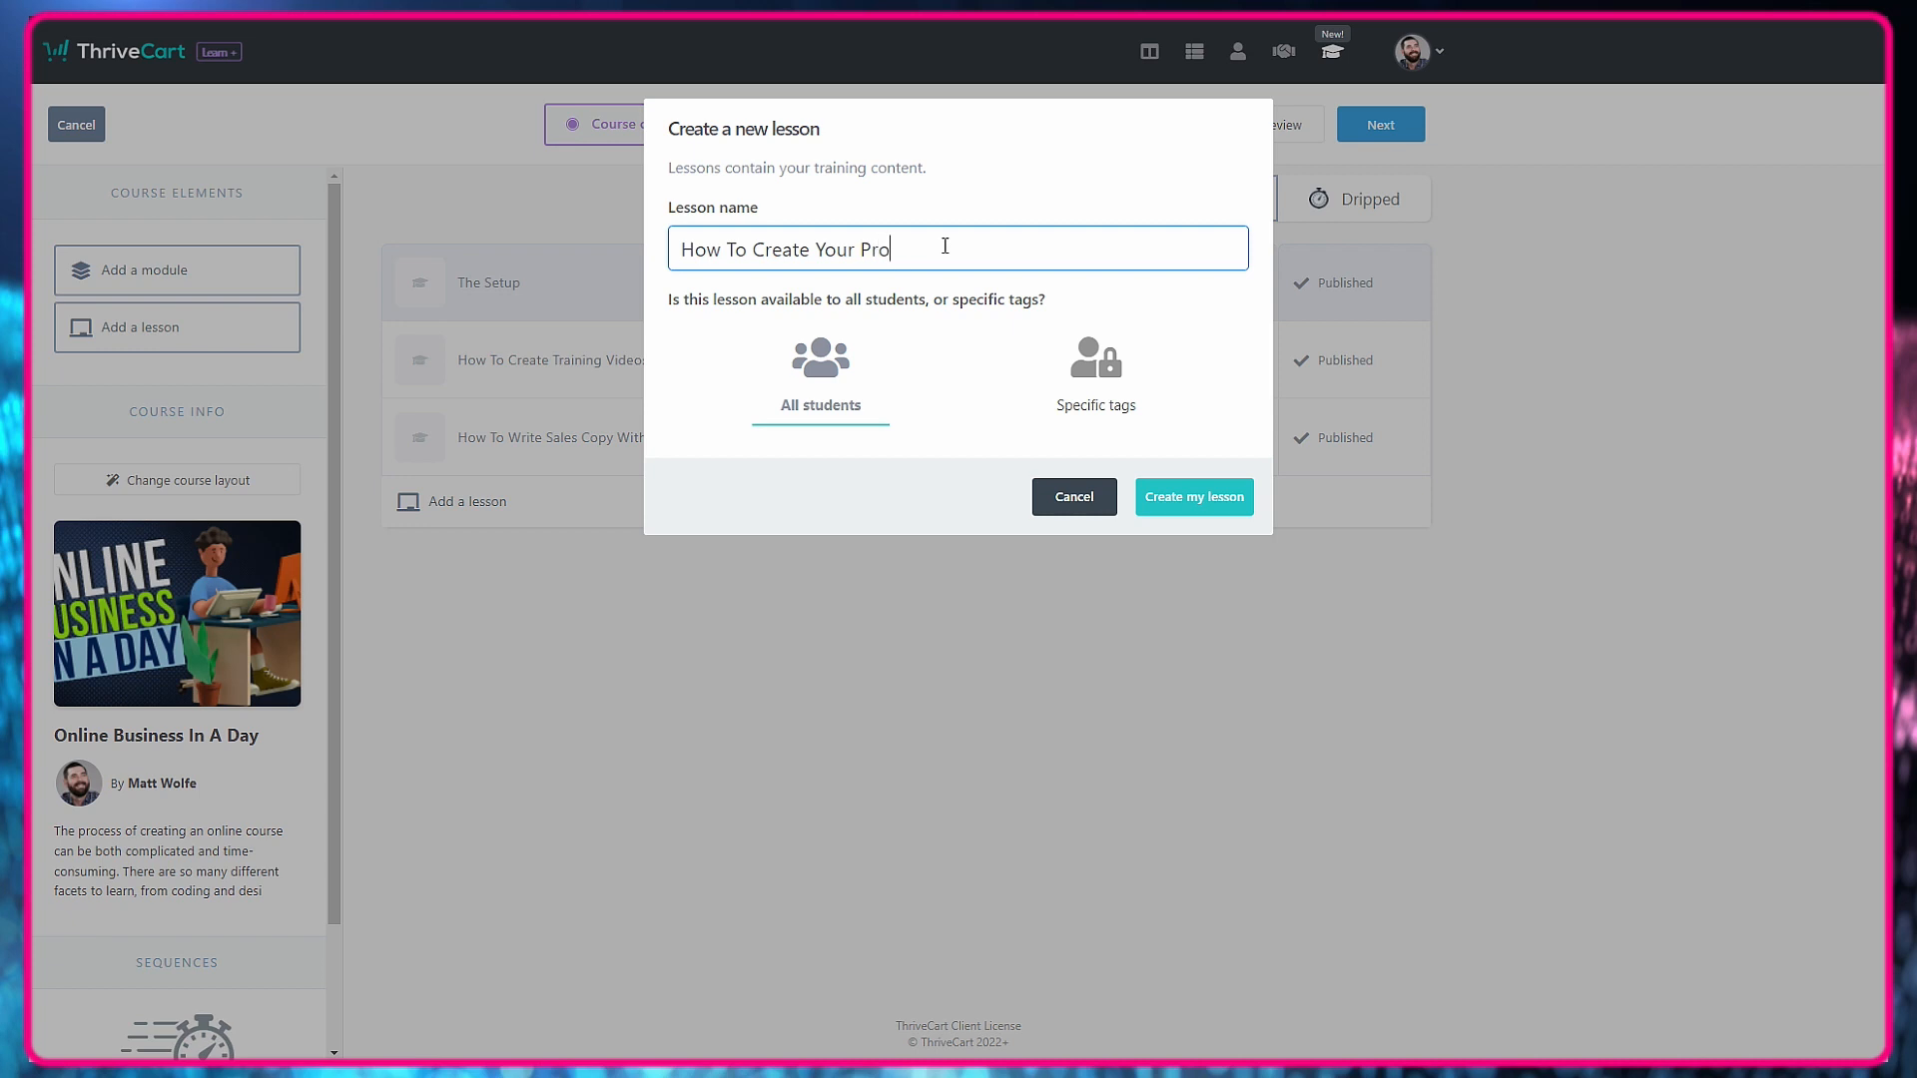
text(duct Image)
click(1219, 499)
Open the new lesson's content, replace its placeholder heading with "How To Create Your Product Image", and delete the placeholder paragraph.
click(1025, 516)
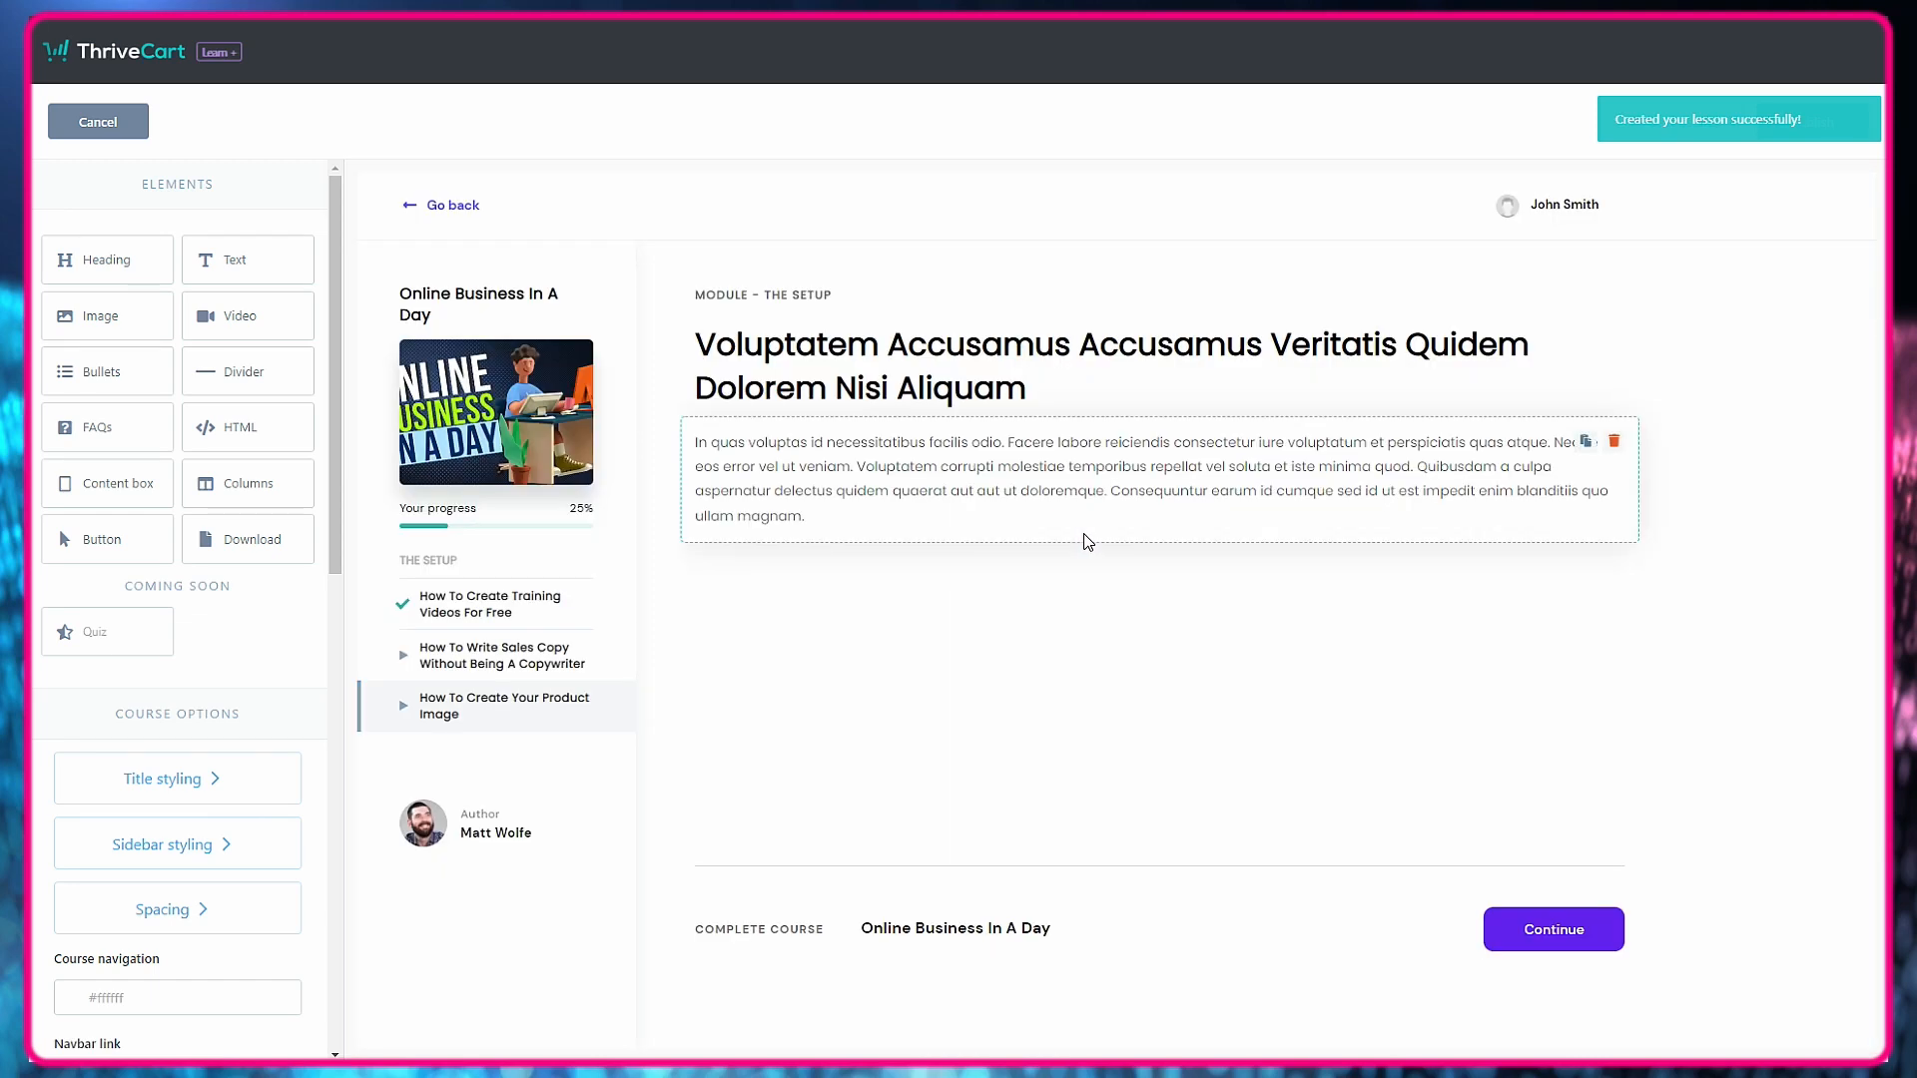
double_click(964, 389)
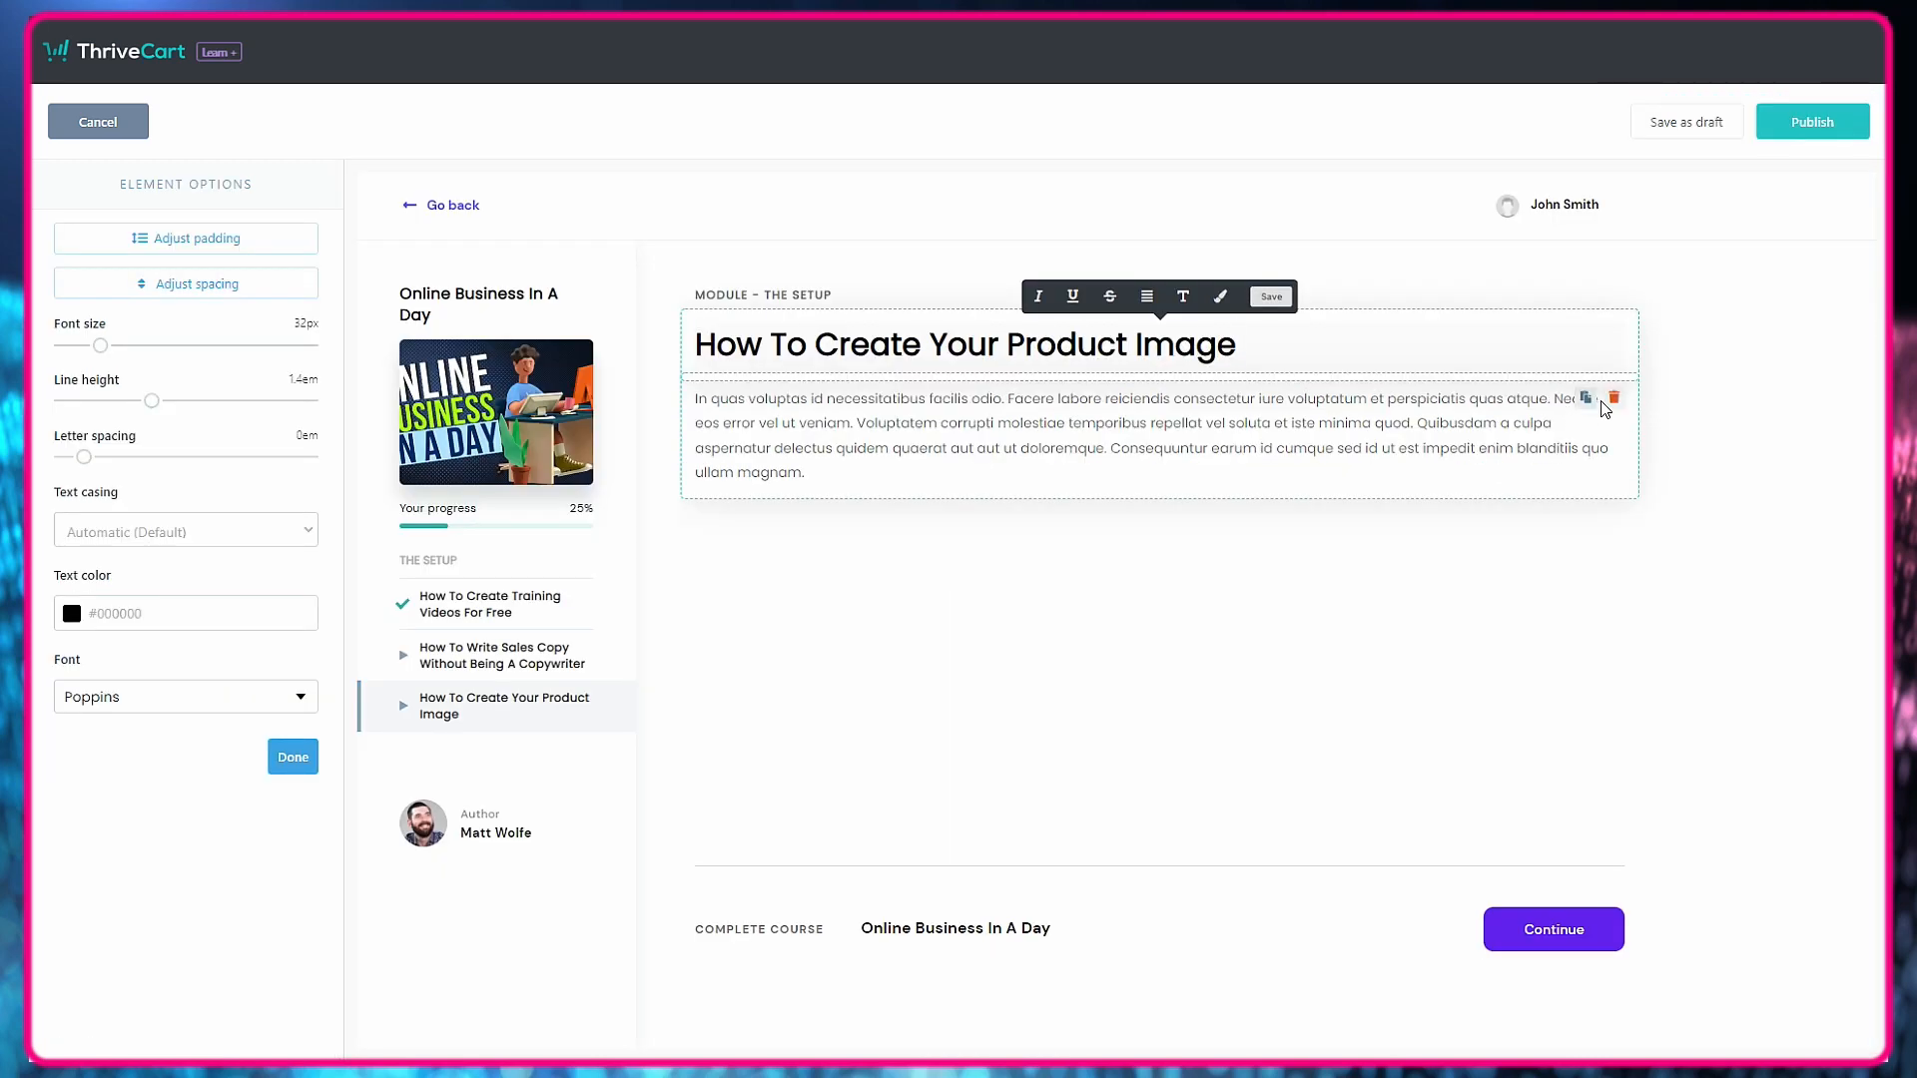
click(1613, 396)
click(1174, 235)
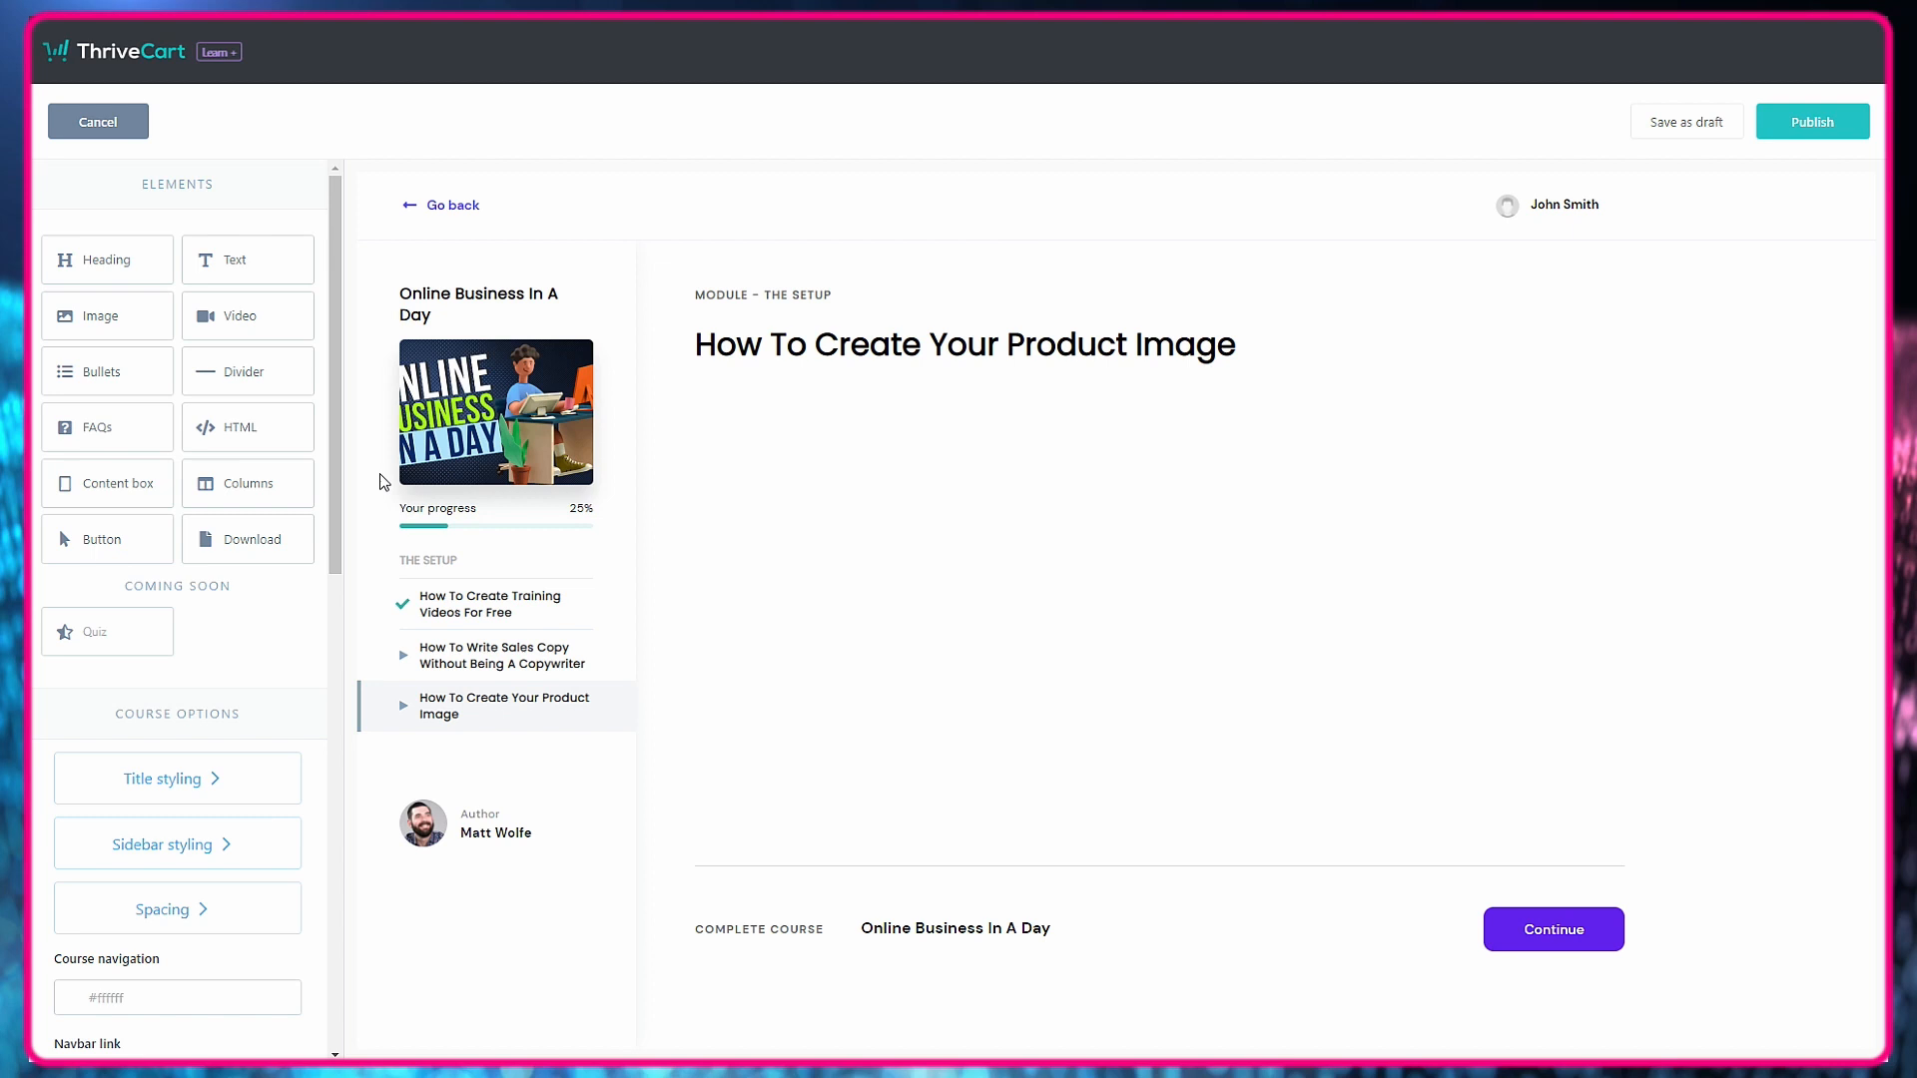
Insert a video element with video size 100 below the product image heading and publish the lesson without an embed code.
drag(240, 317, 928, 417)
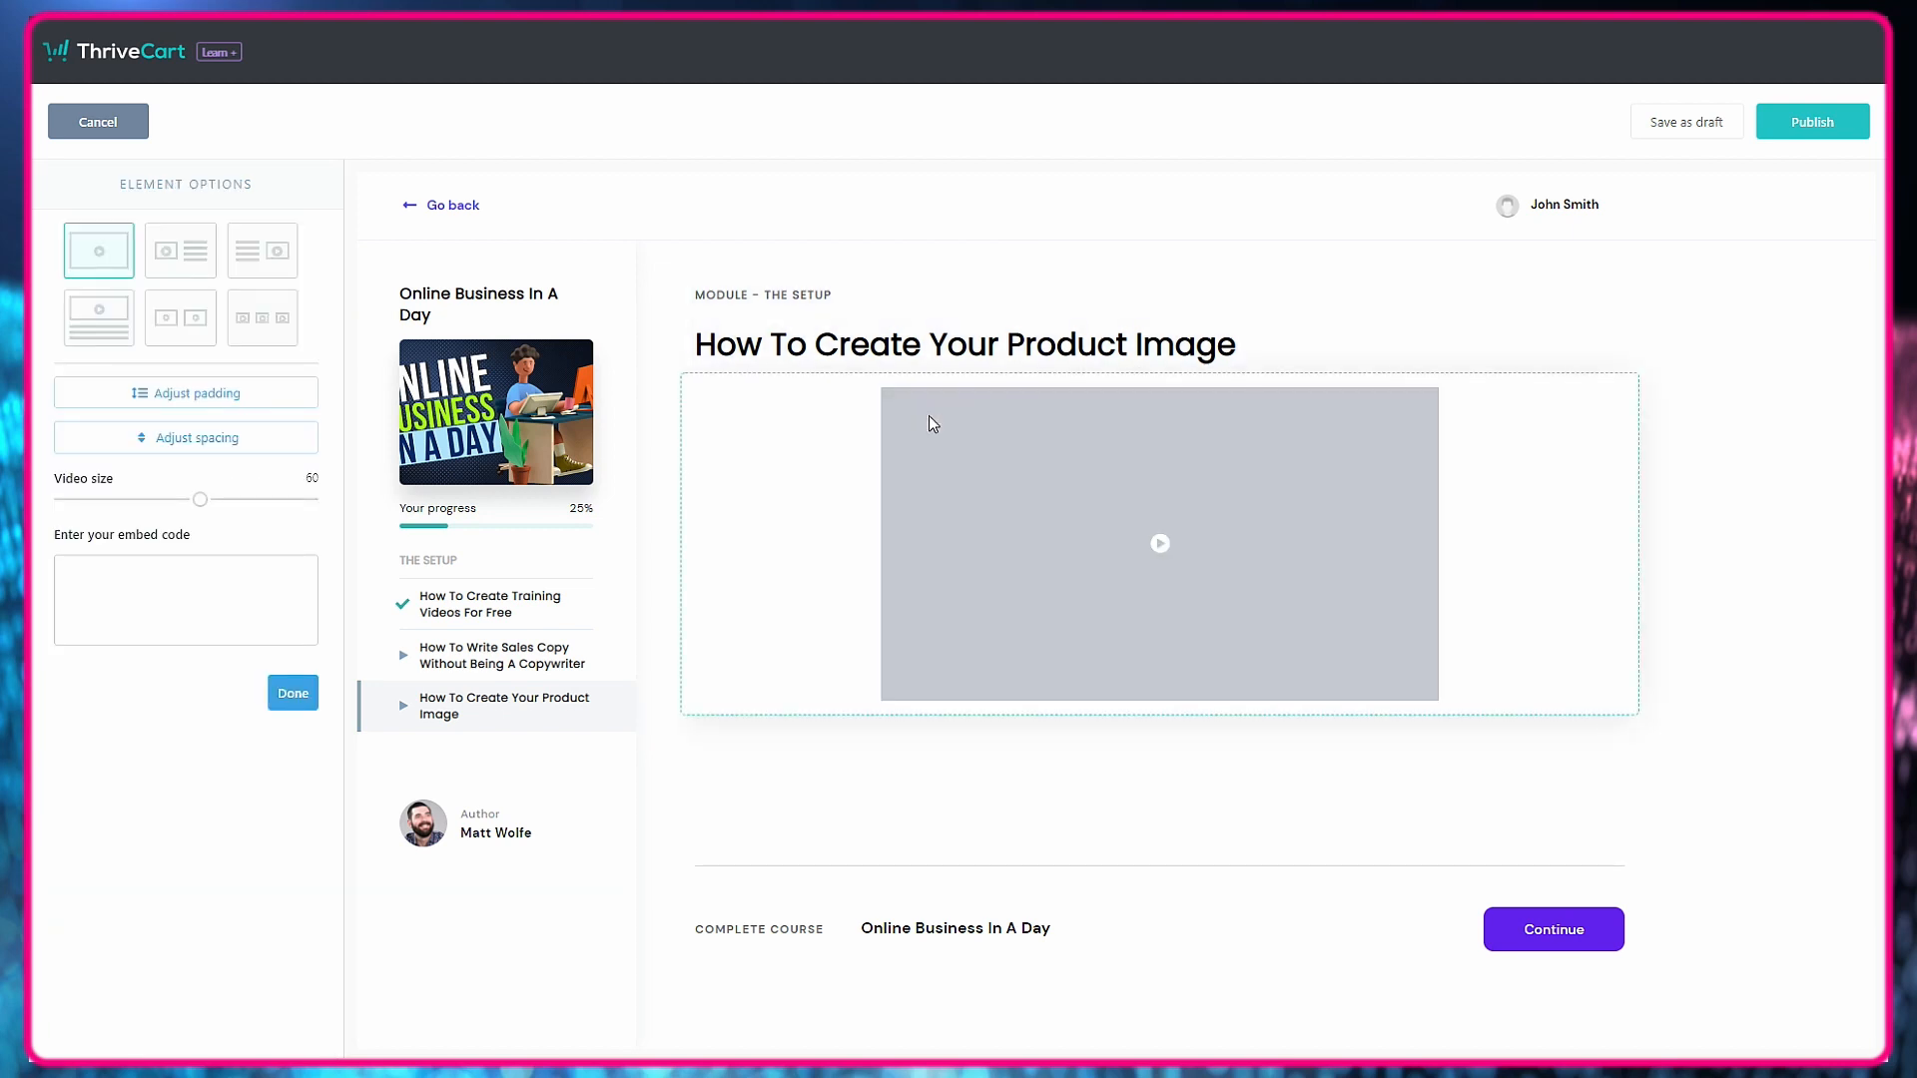
drag(199, 499, 399, 519)
click(219, 616)
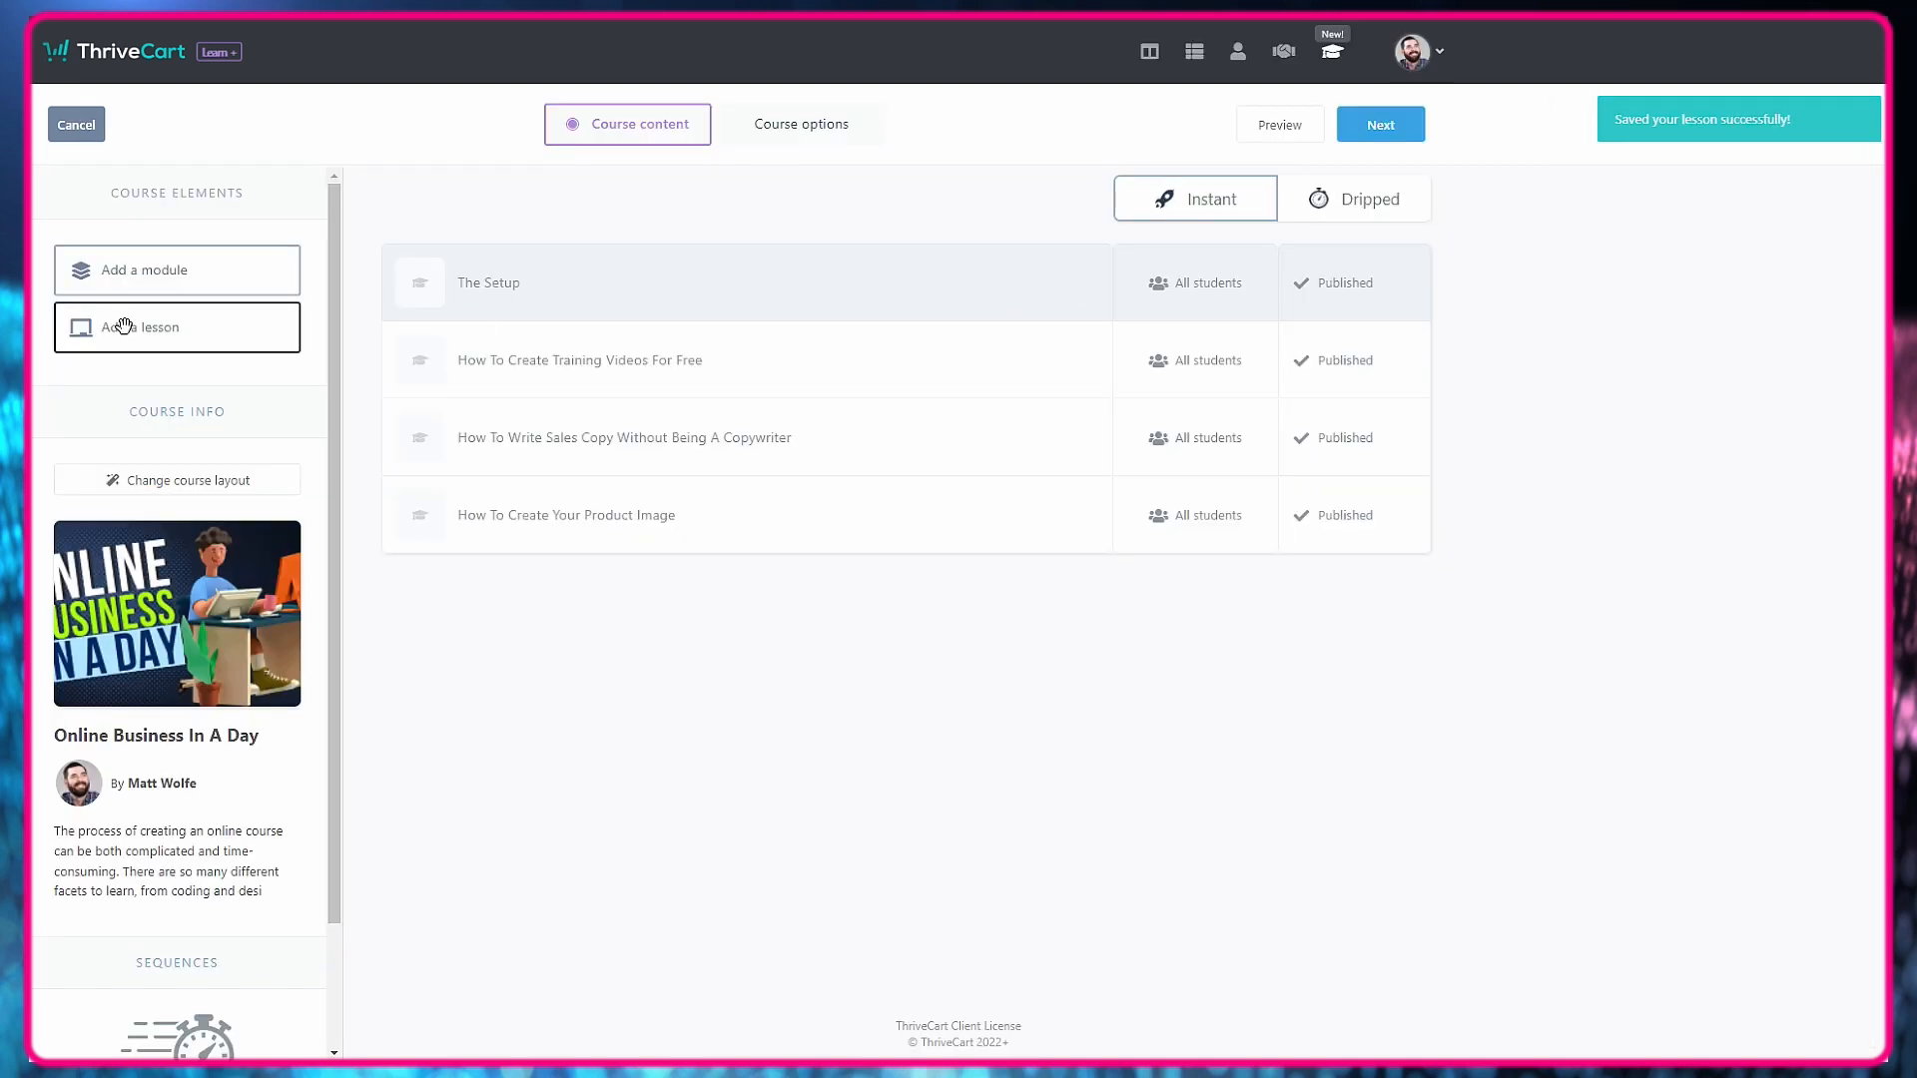
Add a lesson named "How To Do The Buildout in Thrivecart" to The Setup module, available to all students.
drag(124, 326, 685, 574)
click(937, 252)
text(How To Do The Buildout in Thrivecart)
key(ctrl+a)
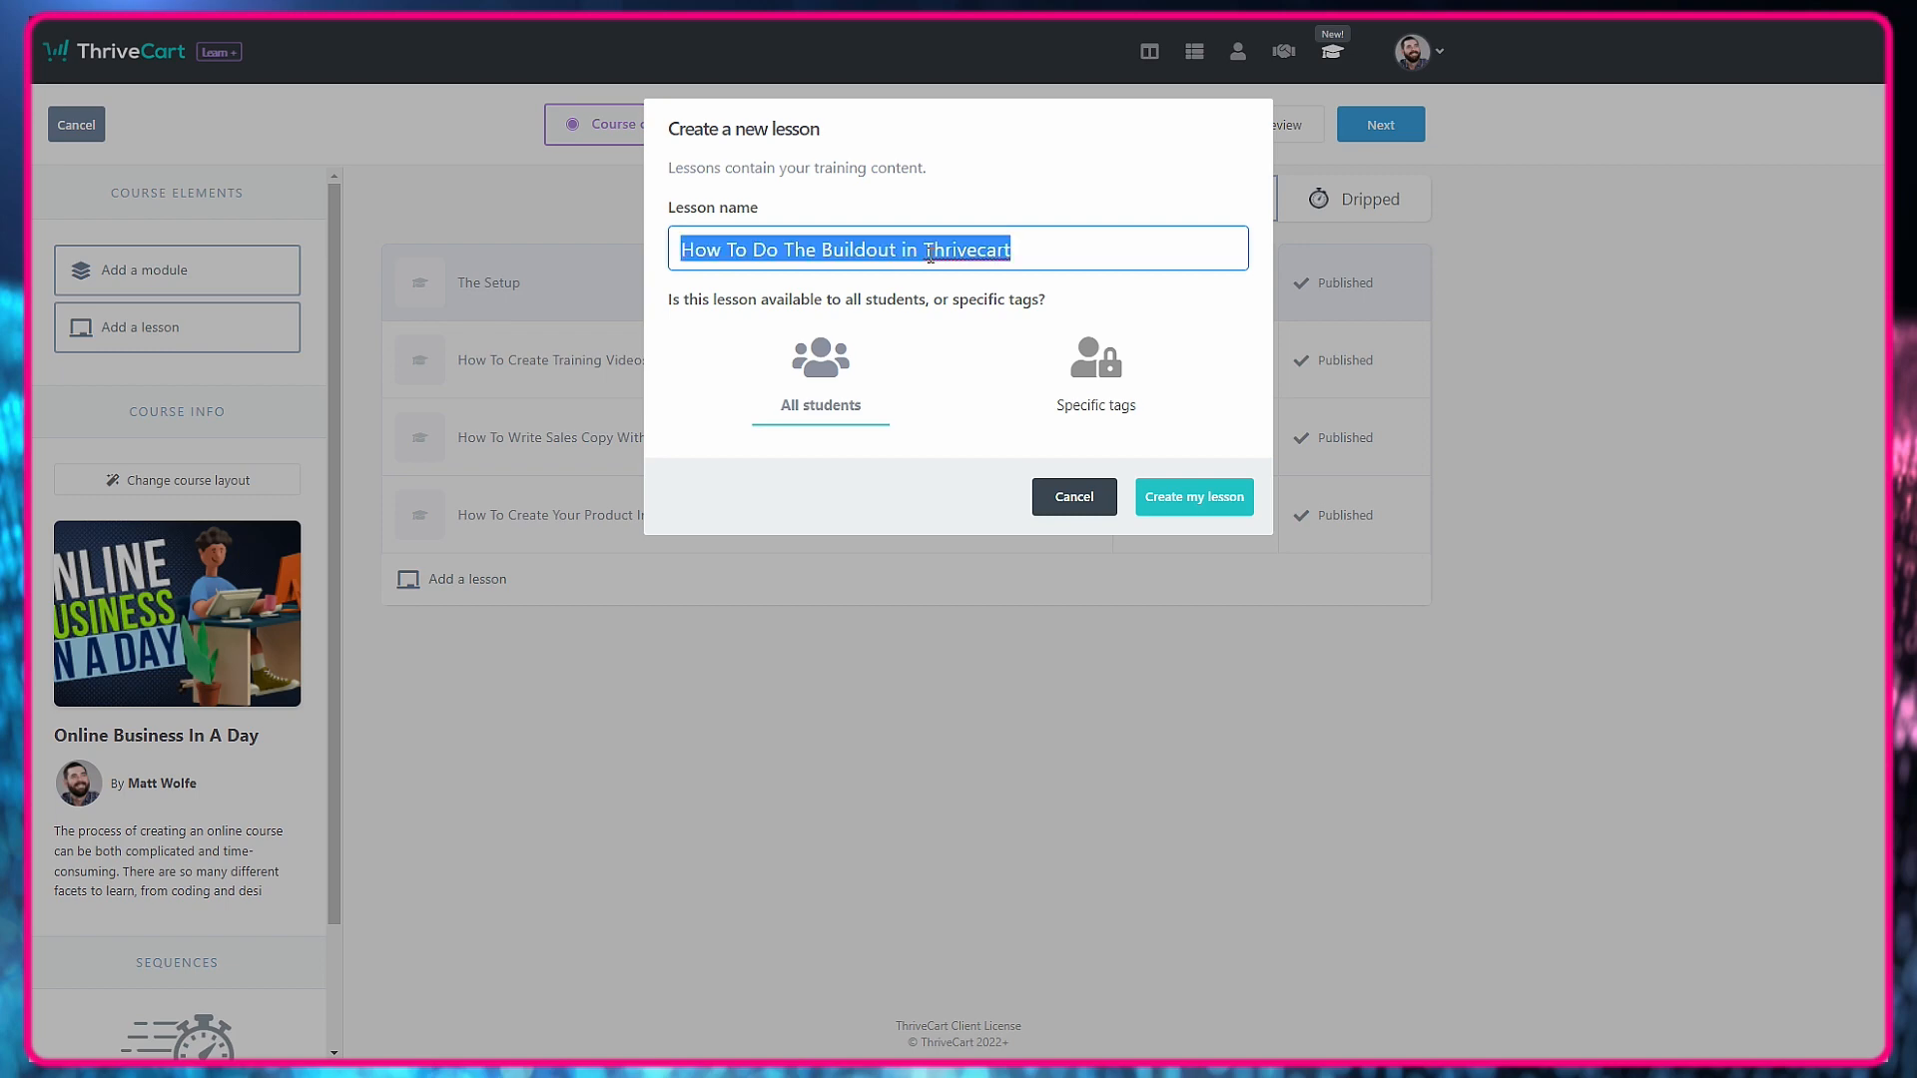
key(Return)
Set the buildout lesson's heading to "How To Do The Buildout in ThriveCart", insert a video element below it and publish the lesson.
click(1019, 592)
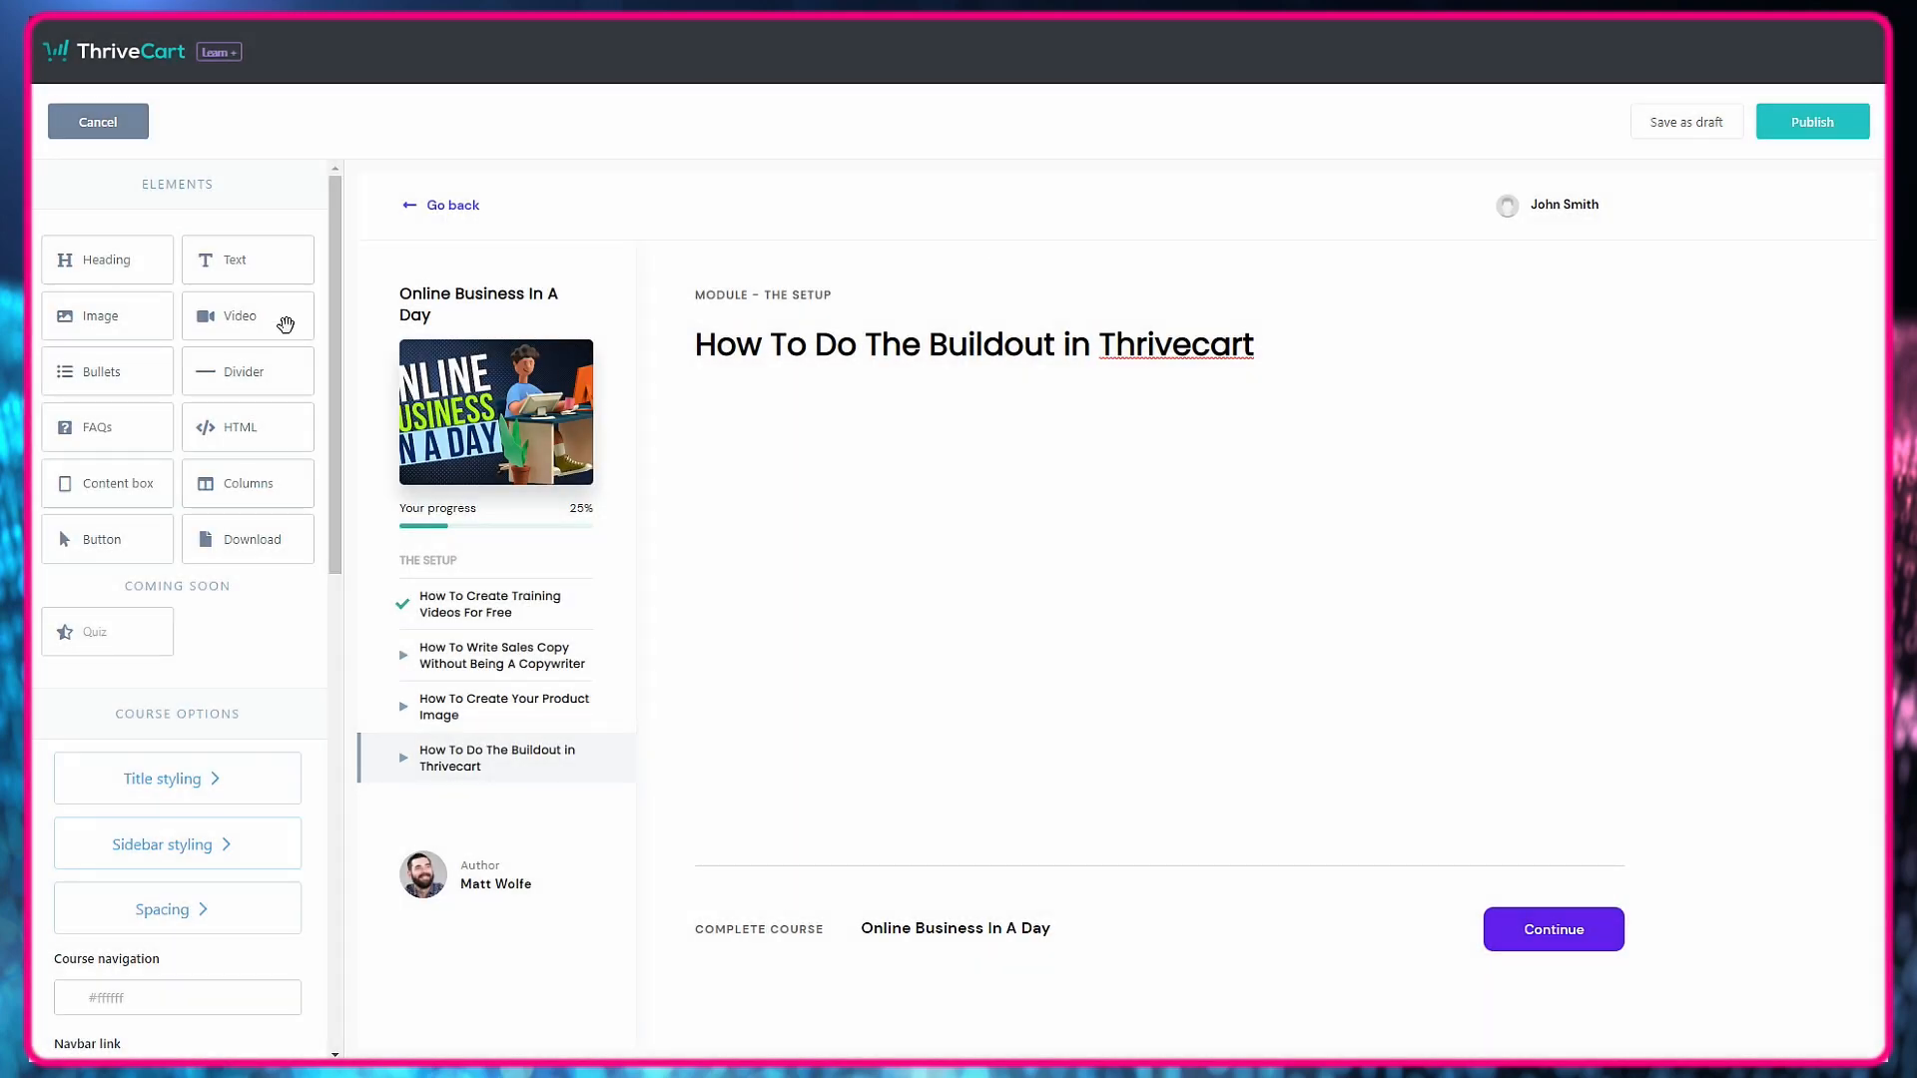
drag(283, 316, 1138, 355)
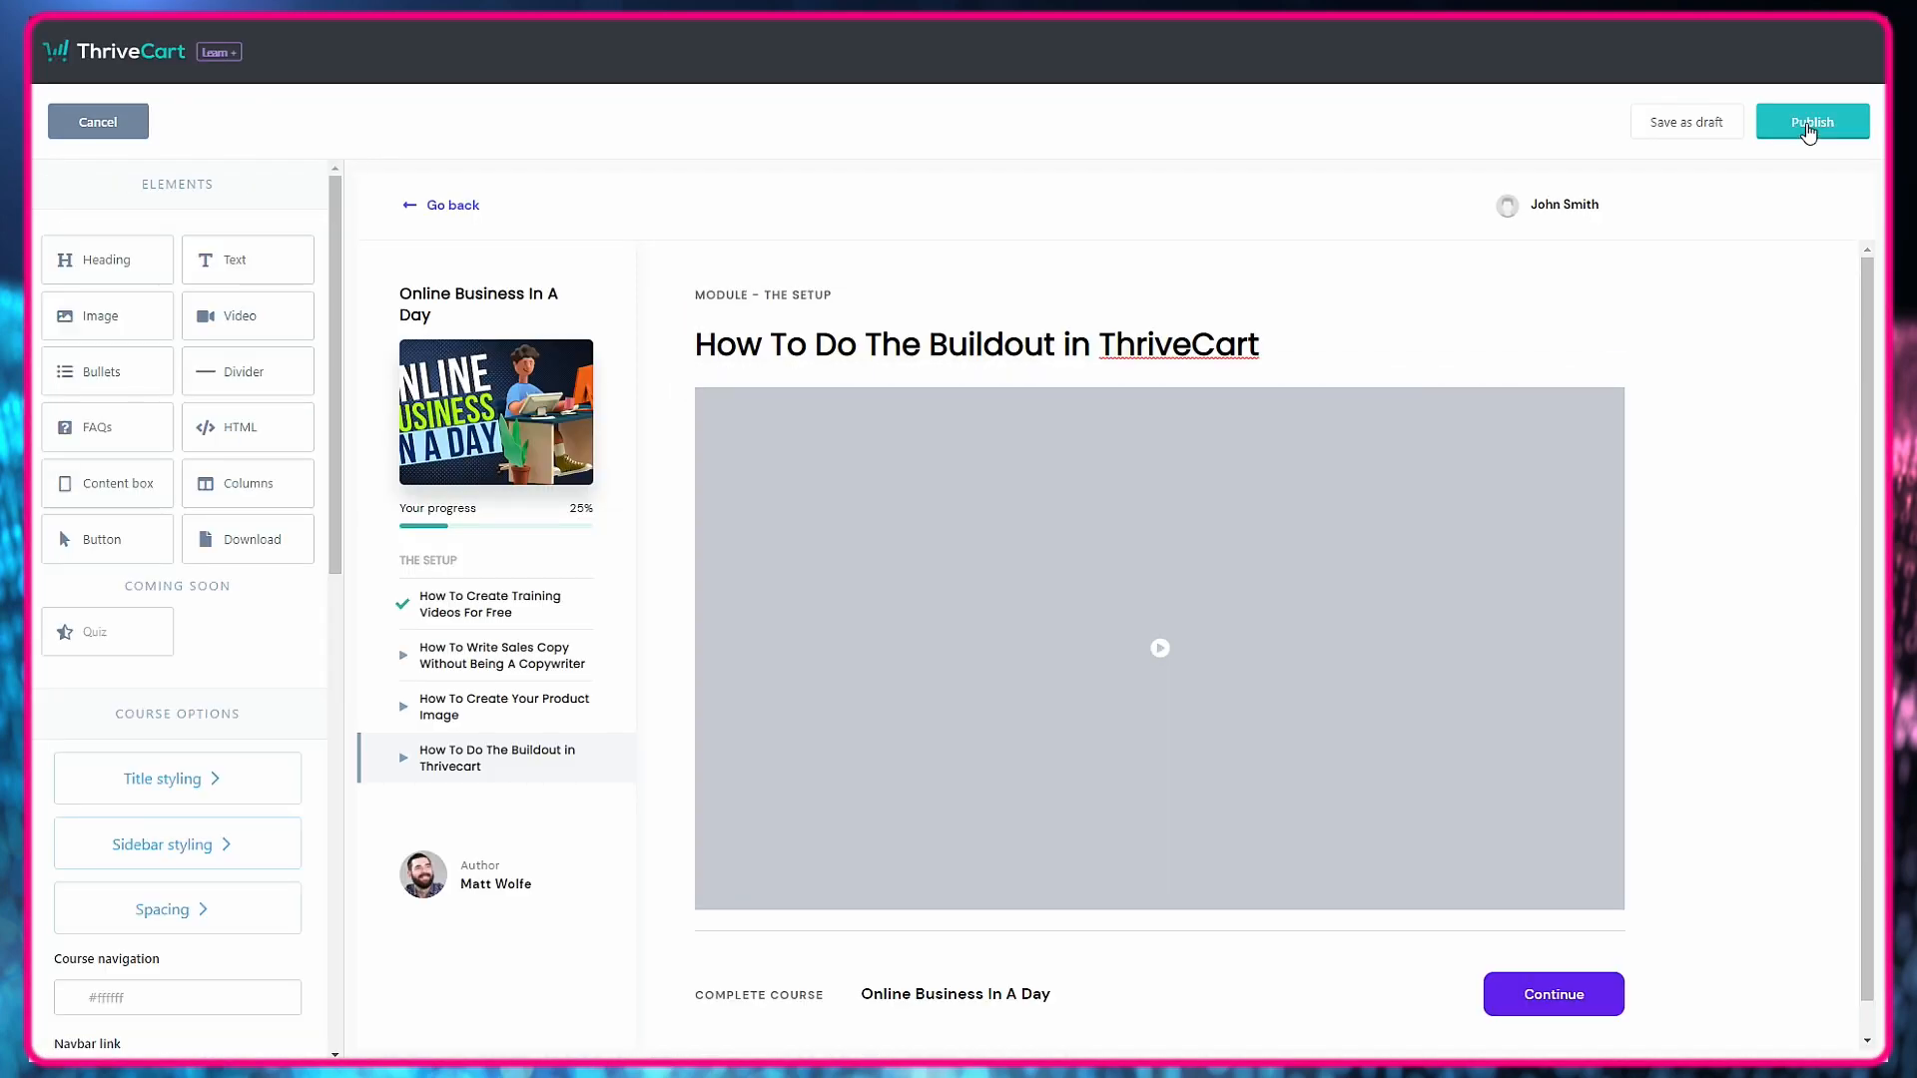
click(1812, 121)
Create a module named "Driving Traffic" below The Setup module, available to all students.
drag(119, 269, 879, 758)
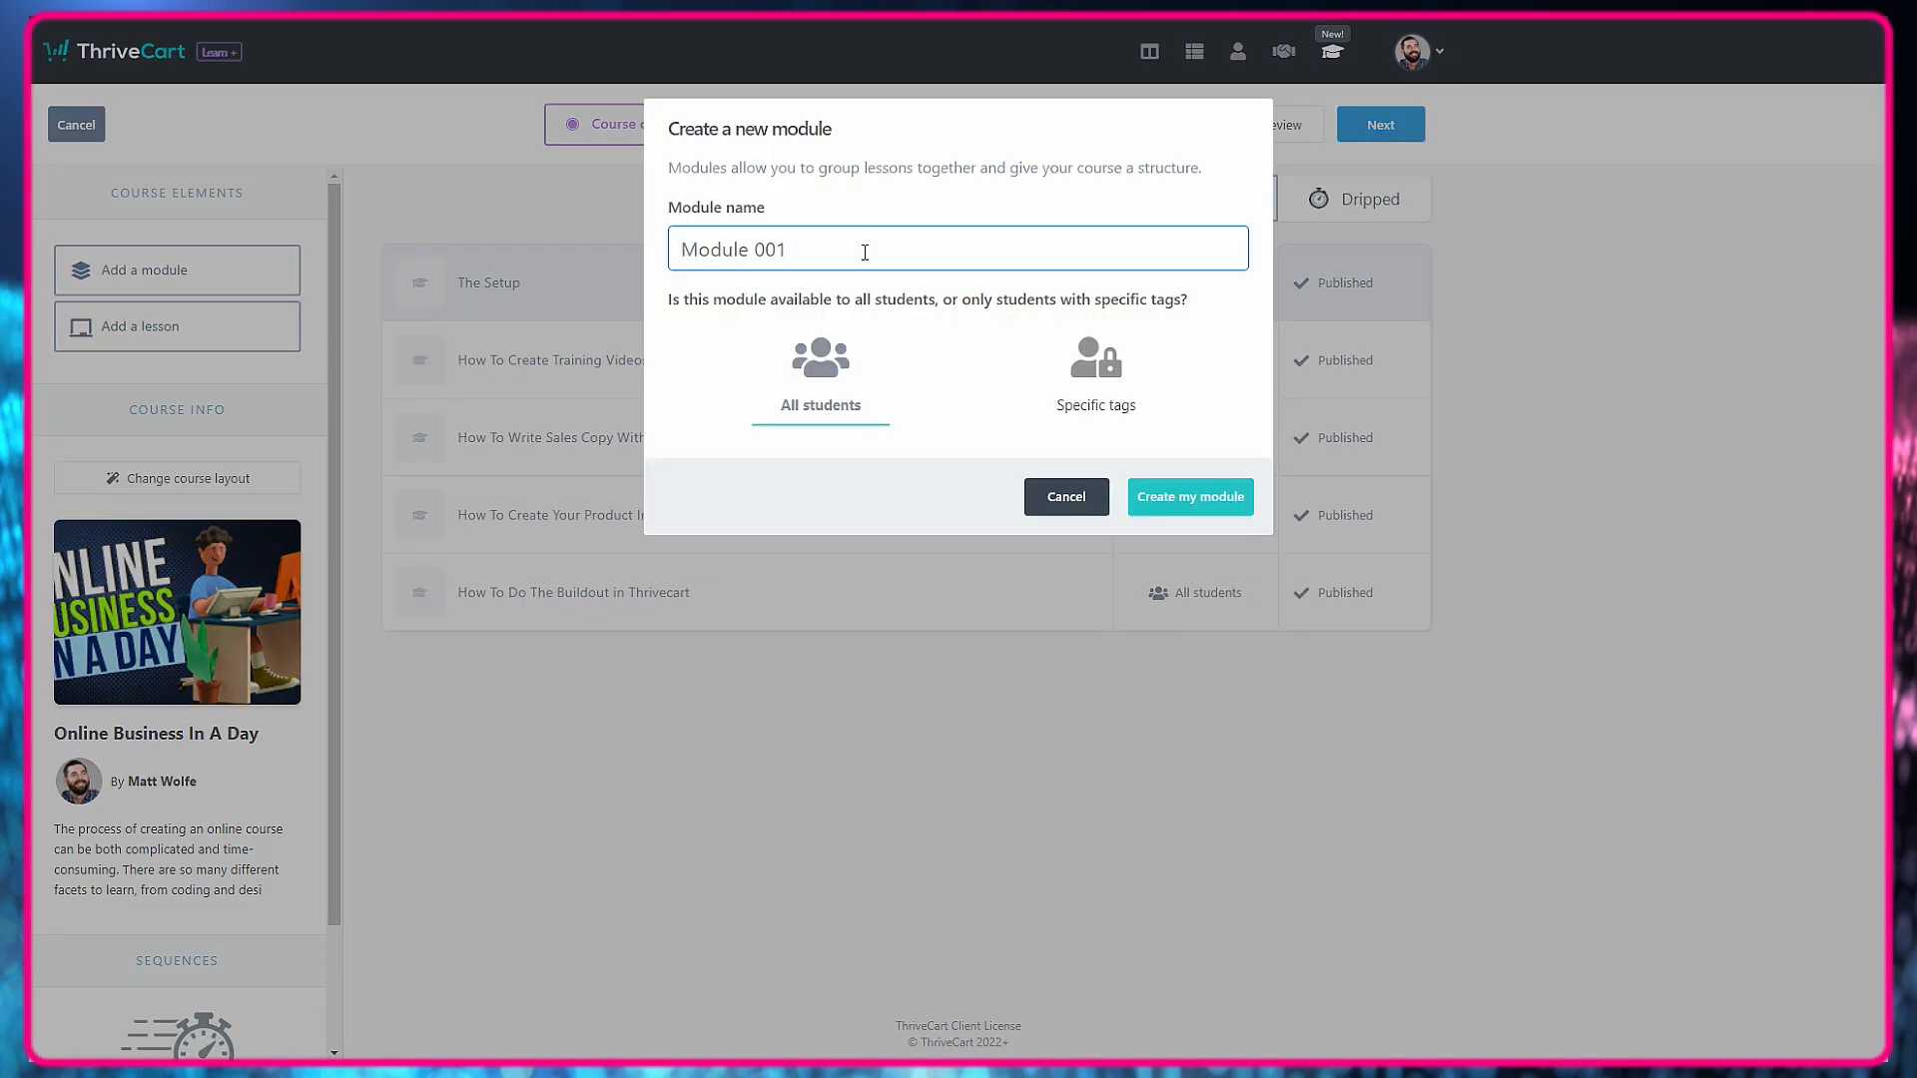
click(865, 251)
text(Driving Traffic)
click(1158, 499)
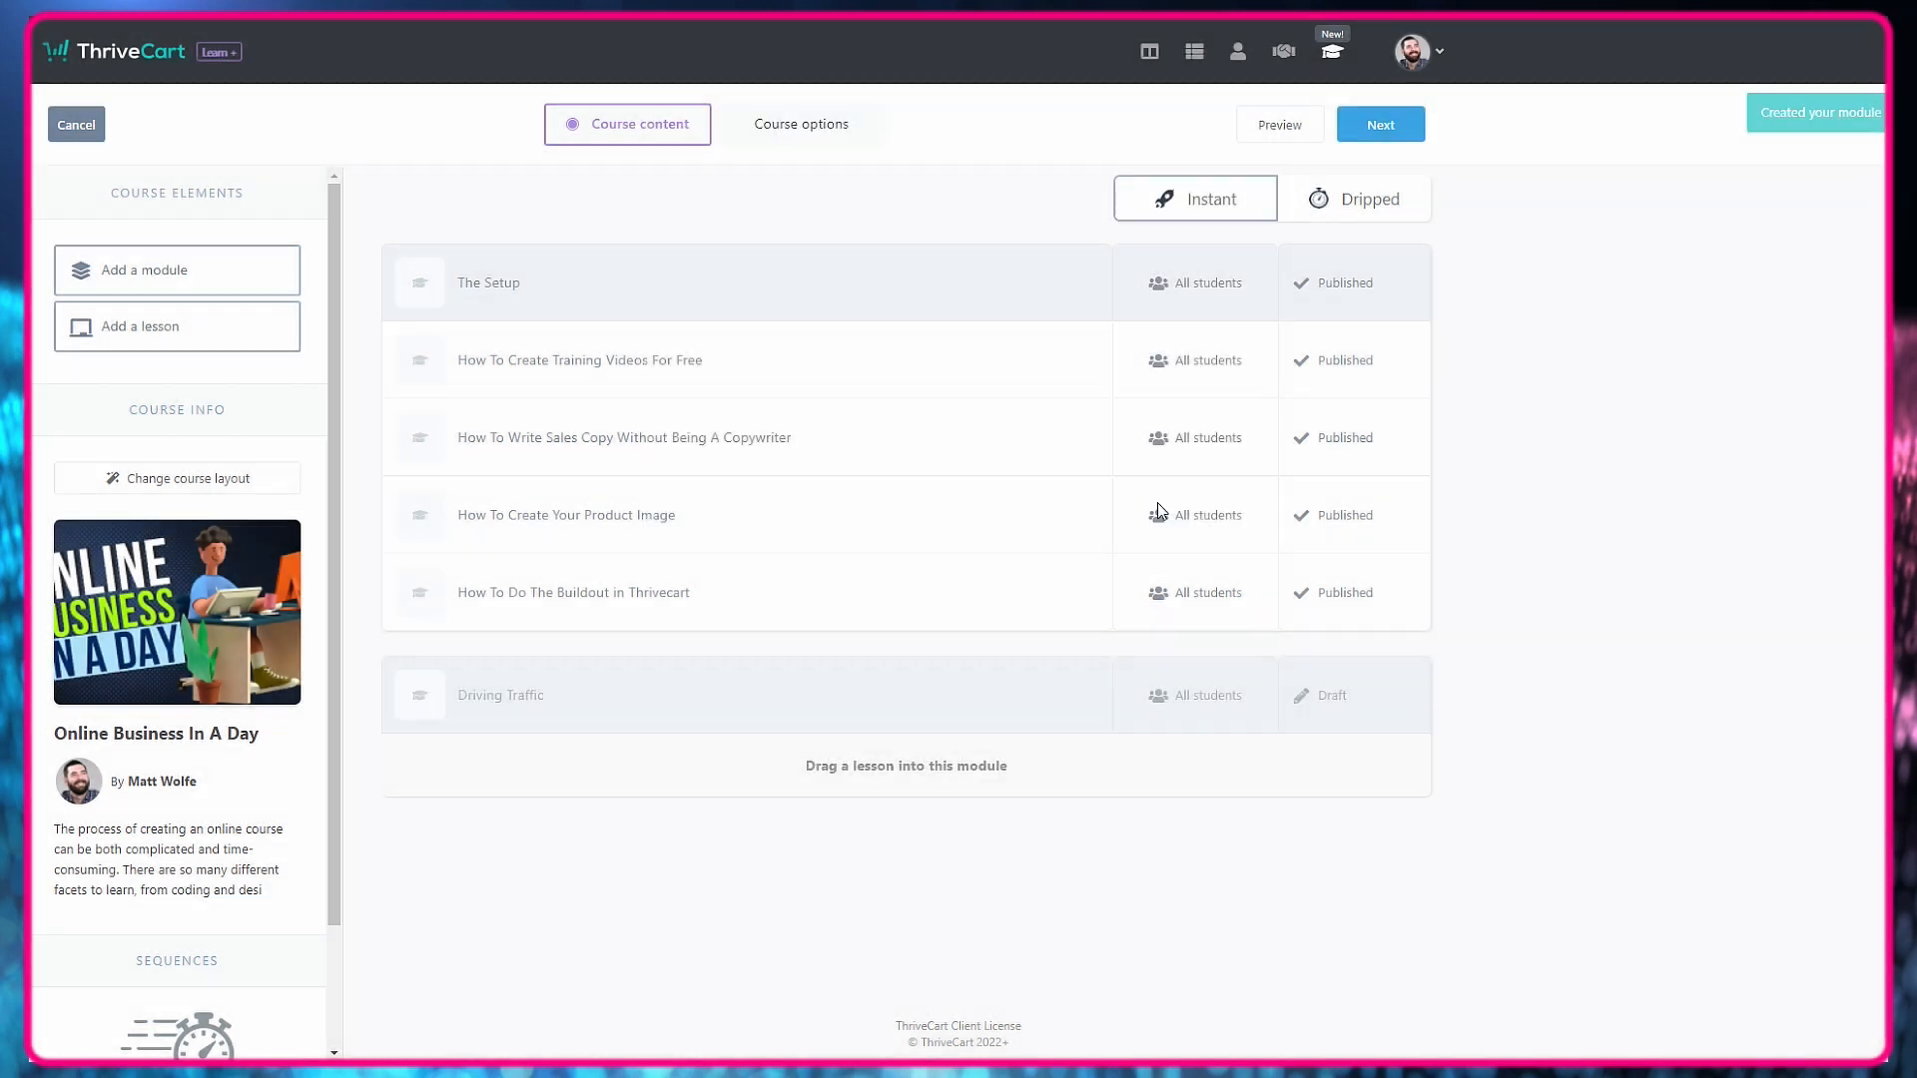
Add a lesson named "Podcast Guesting" to the Driving Traffic module, available to all students.
drag(158, 326, 736, 772)
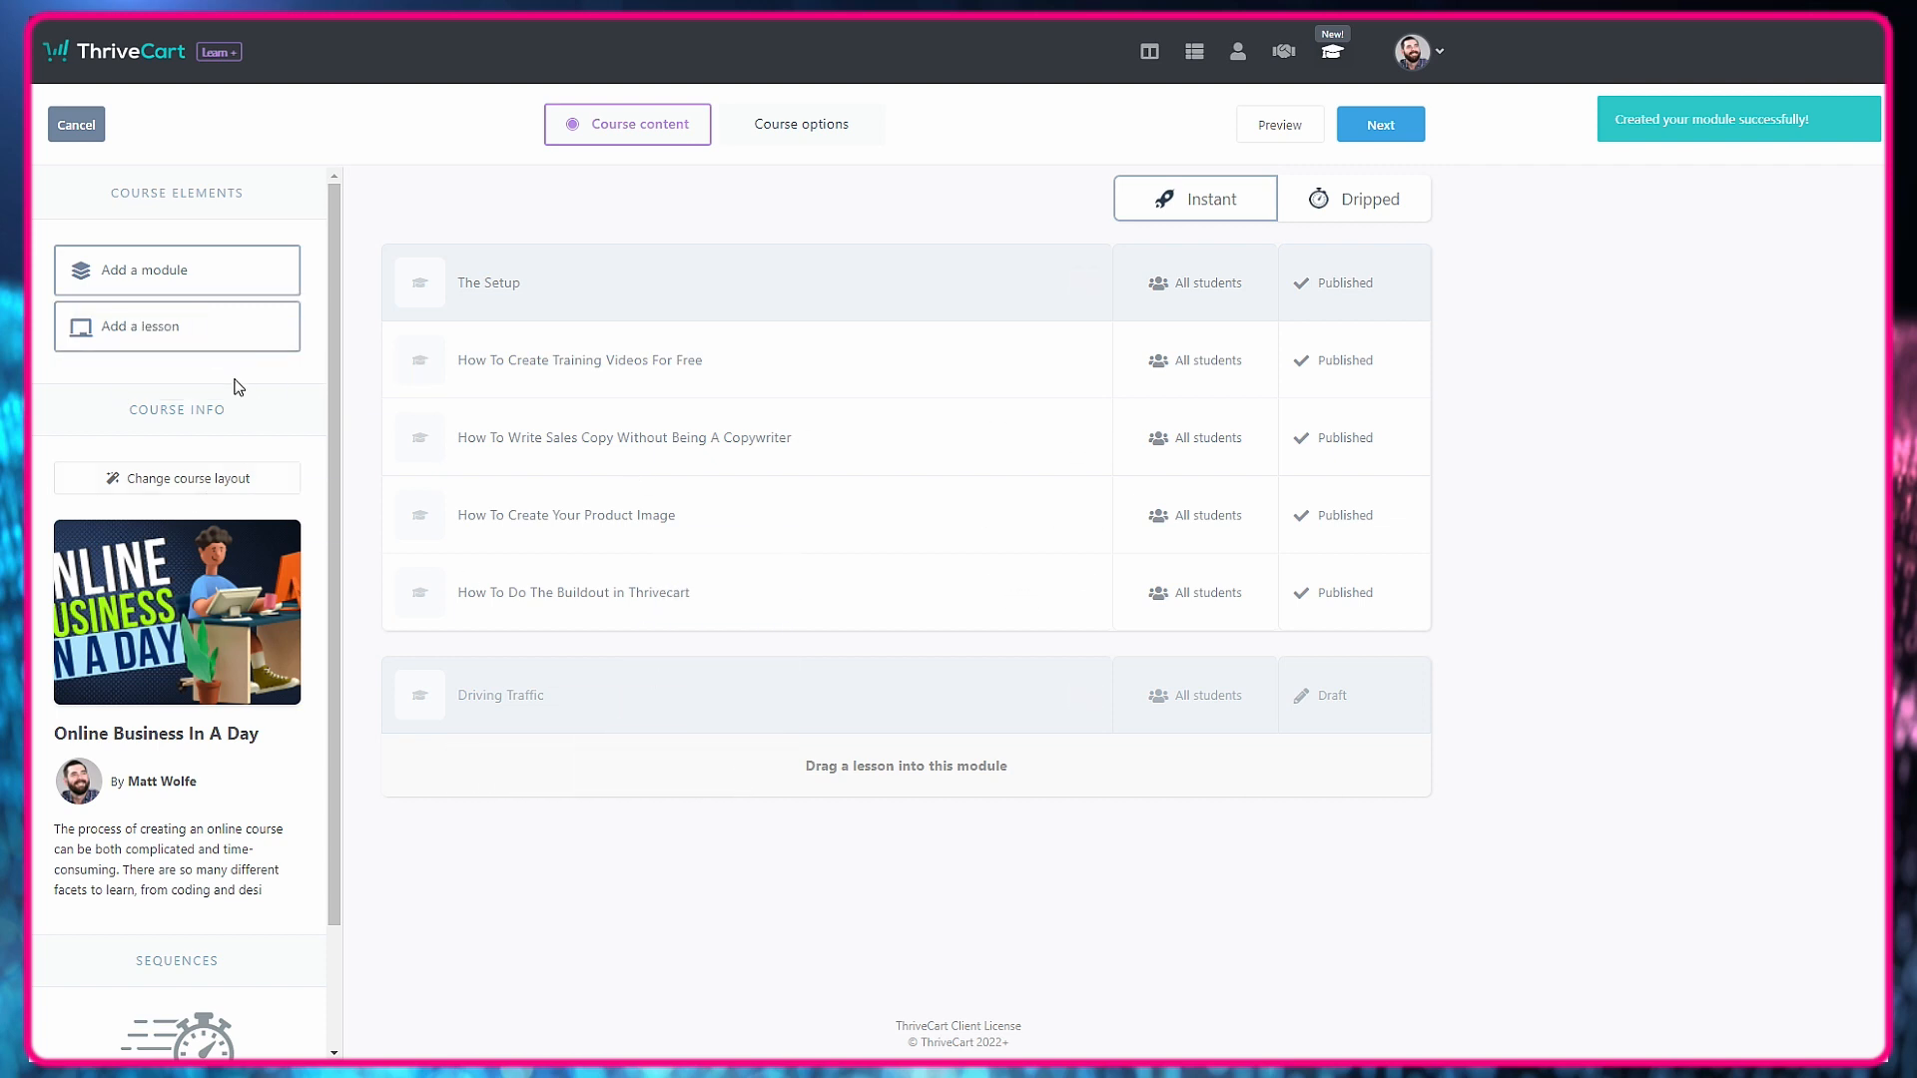
drag(202, 327, 928, 733)
text(Podcast Guesting)
click(1235, 505)
Set the lesson's heading to "Podcast Guesting", embed the Podcast Guesting video from Vimeo below it and publish the lesson.
triple_click(1069, 386)
text(Podcast Guesting)
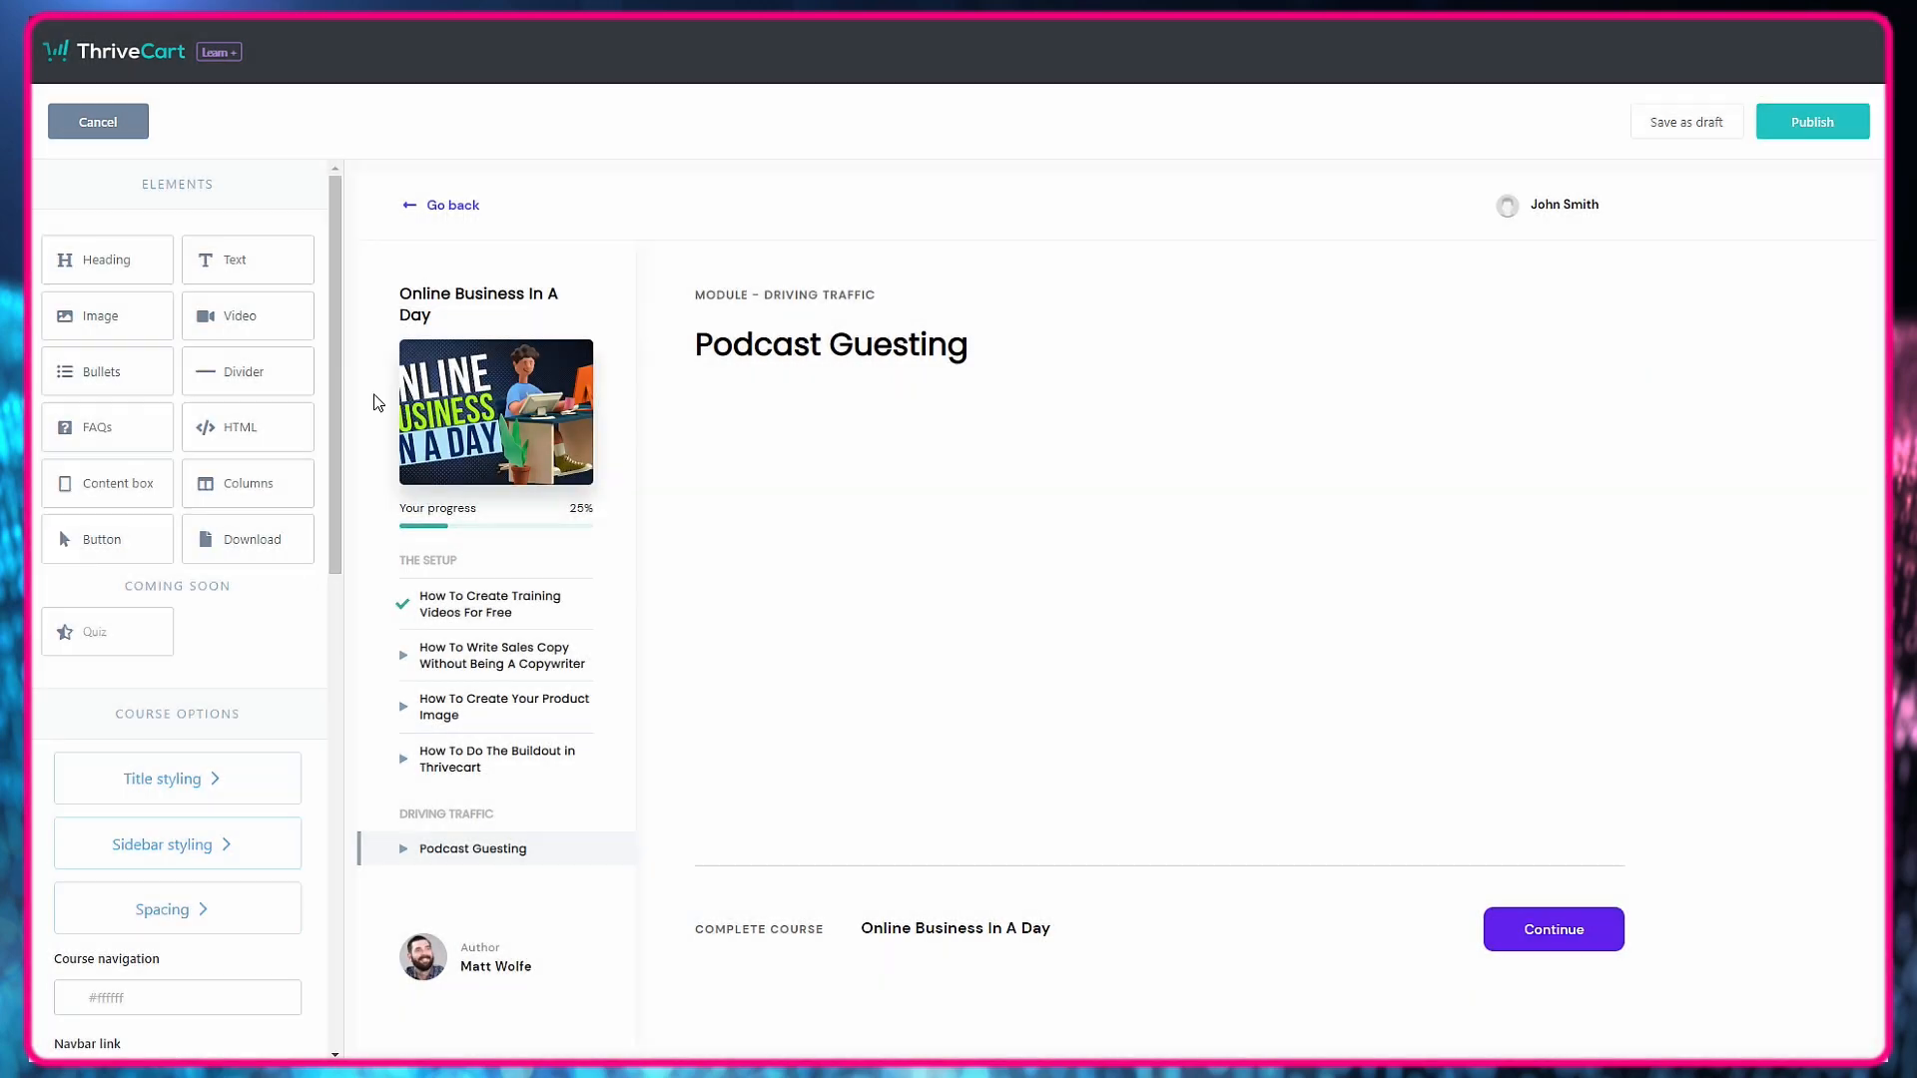
drag(239, 315, 901, 375)
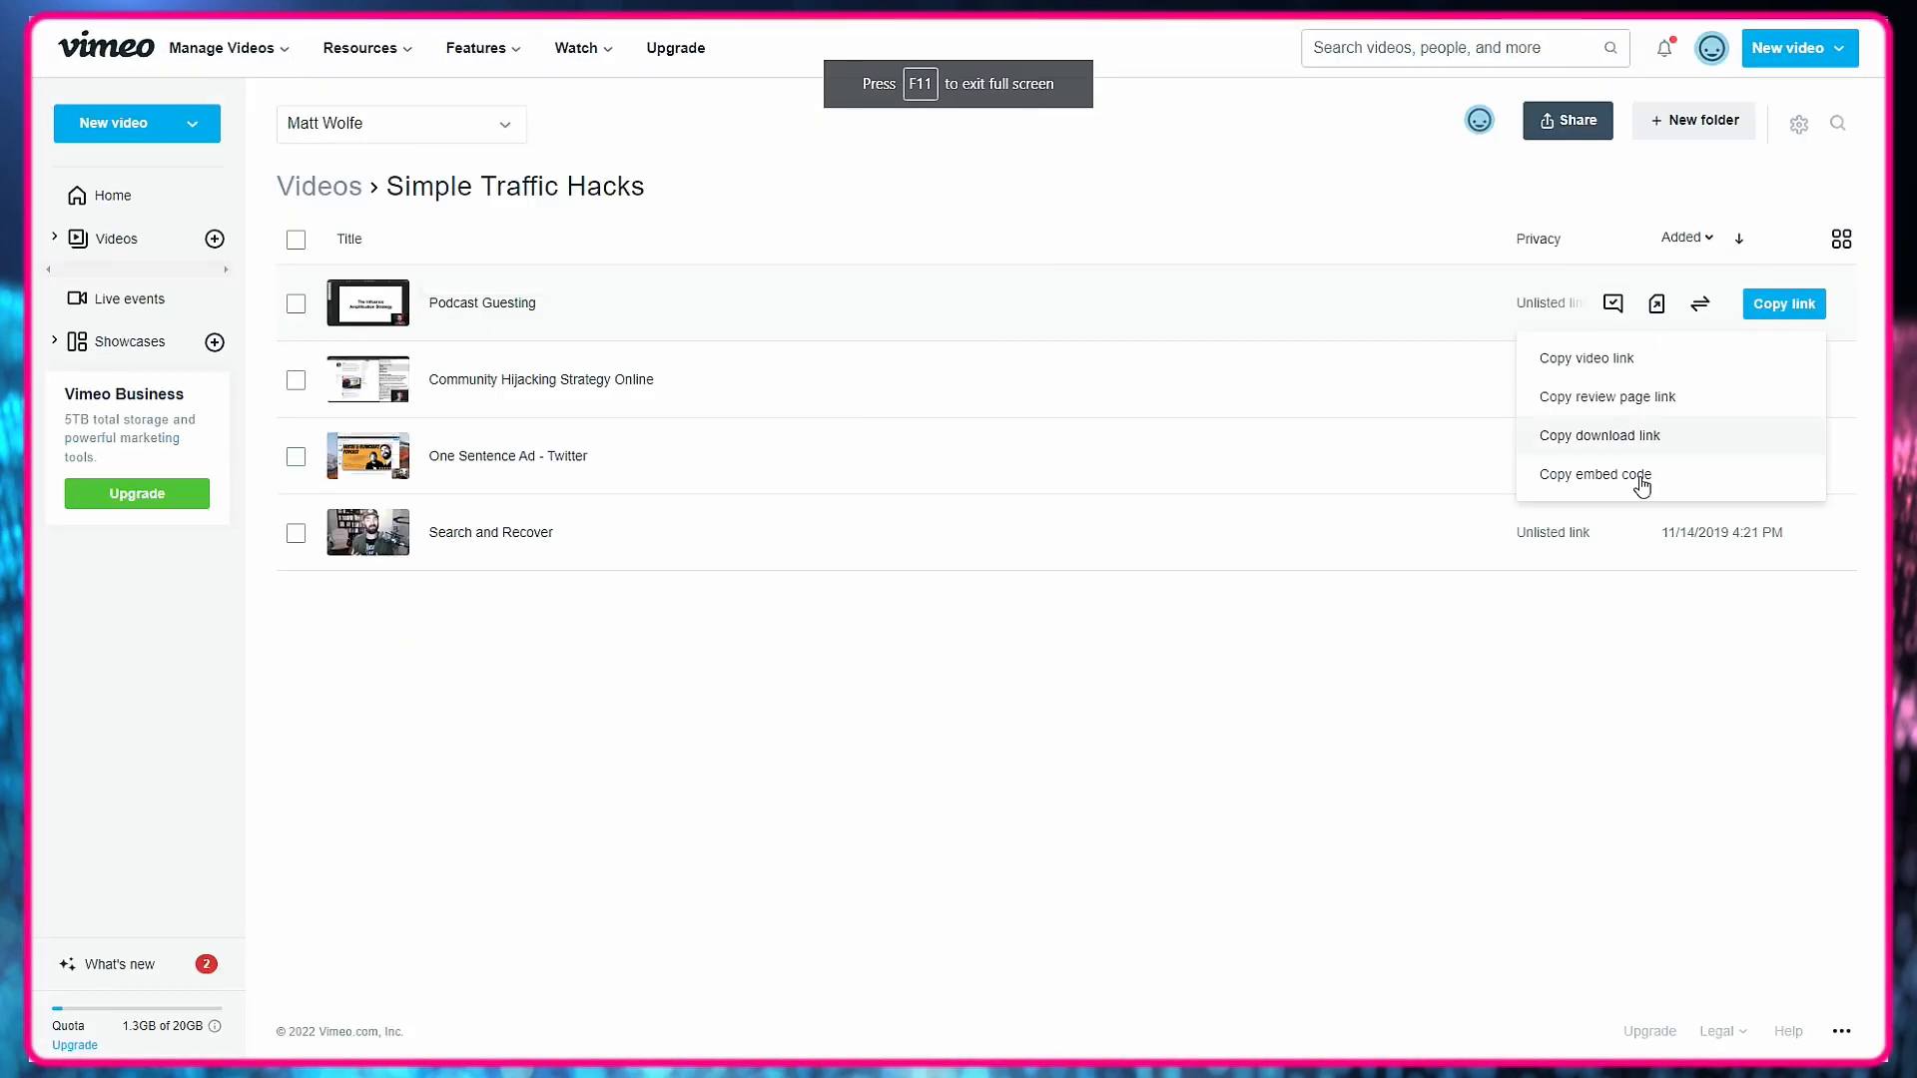
right_click(175, 559)
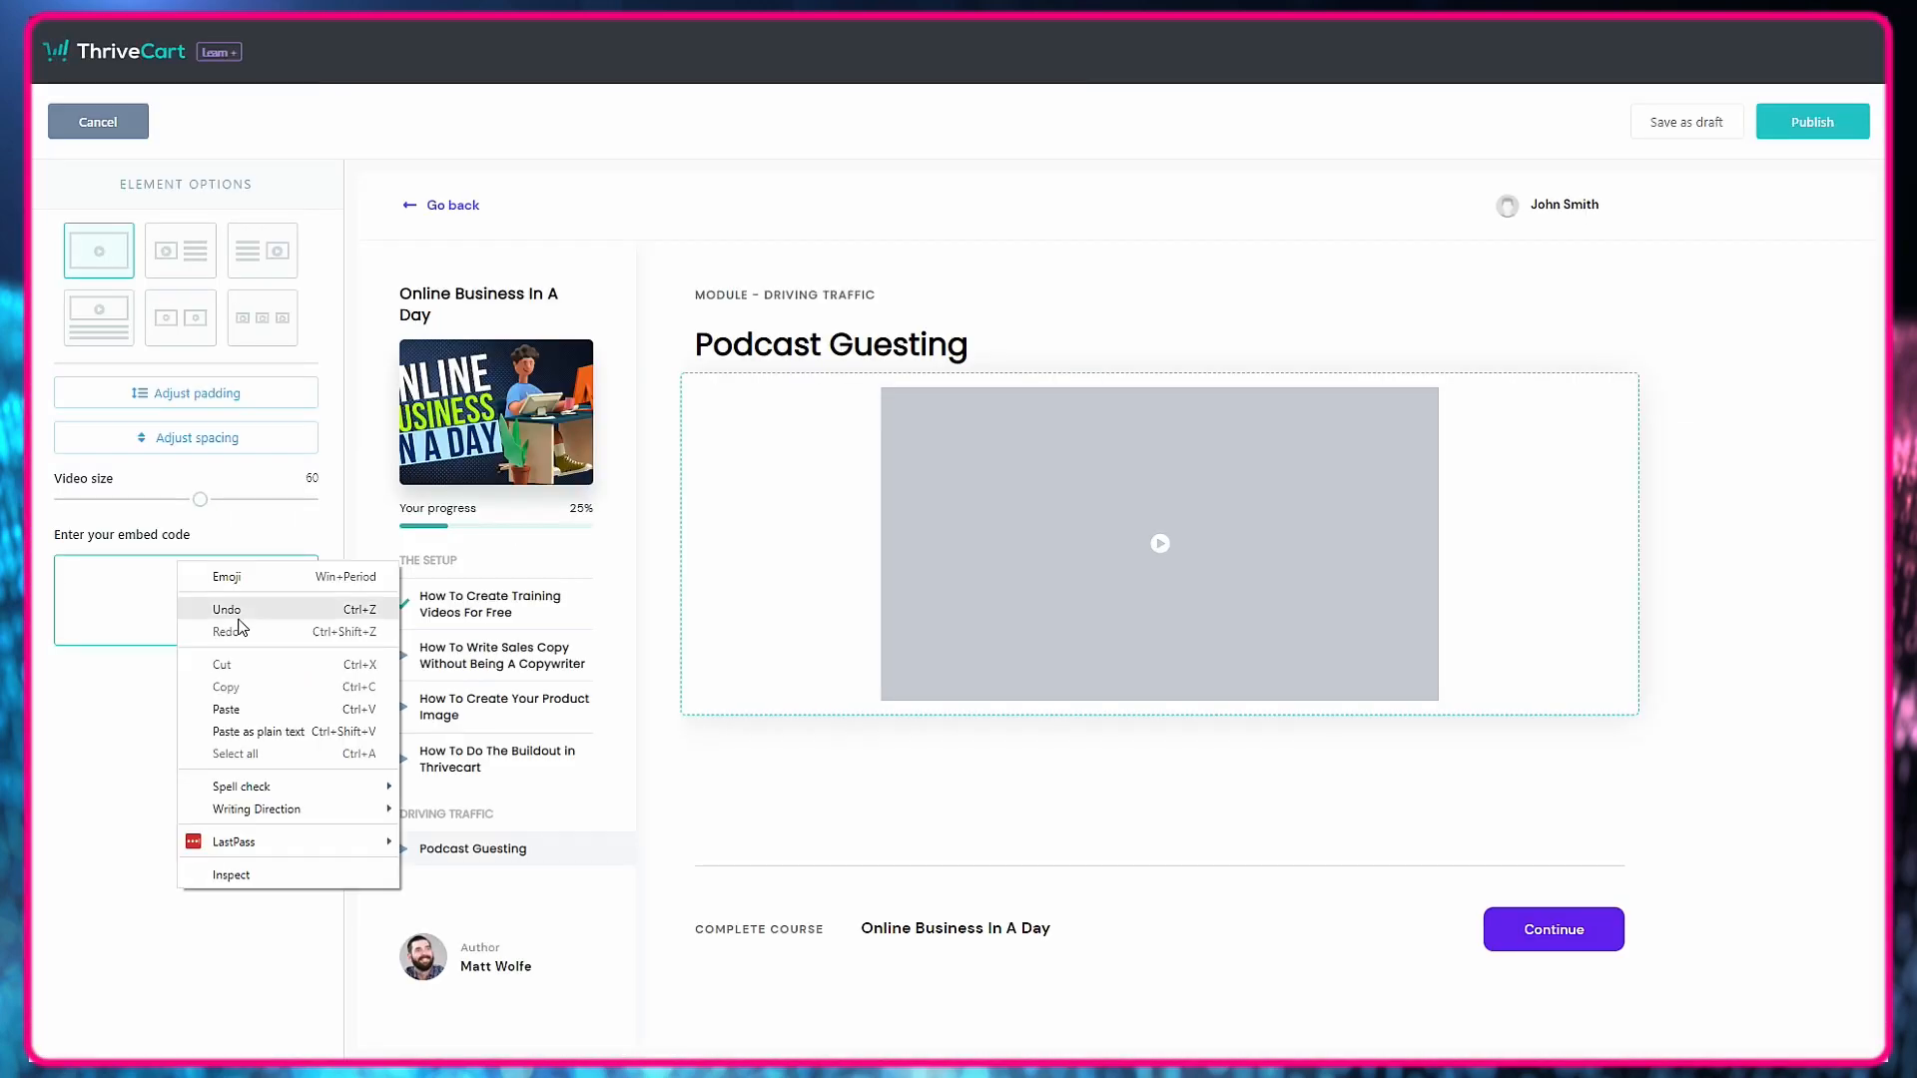
click(257, 706)
click(292, 696)
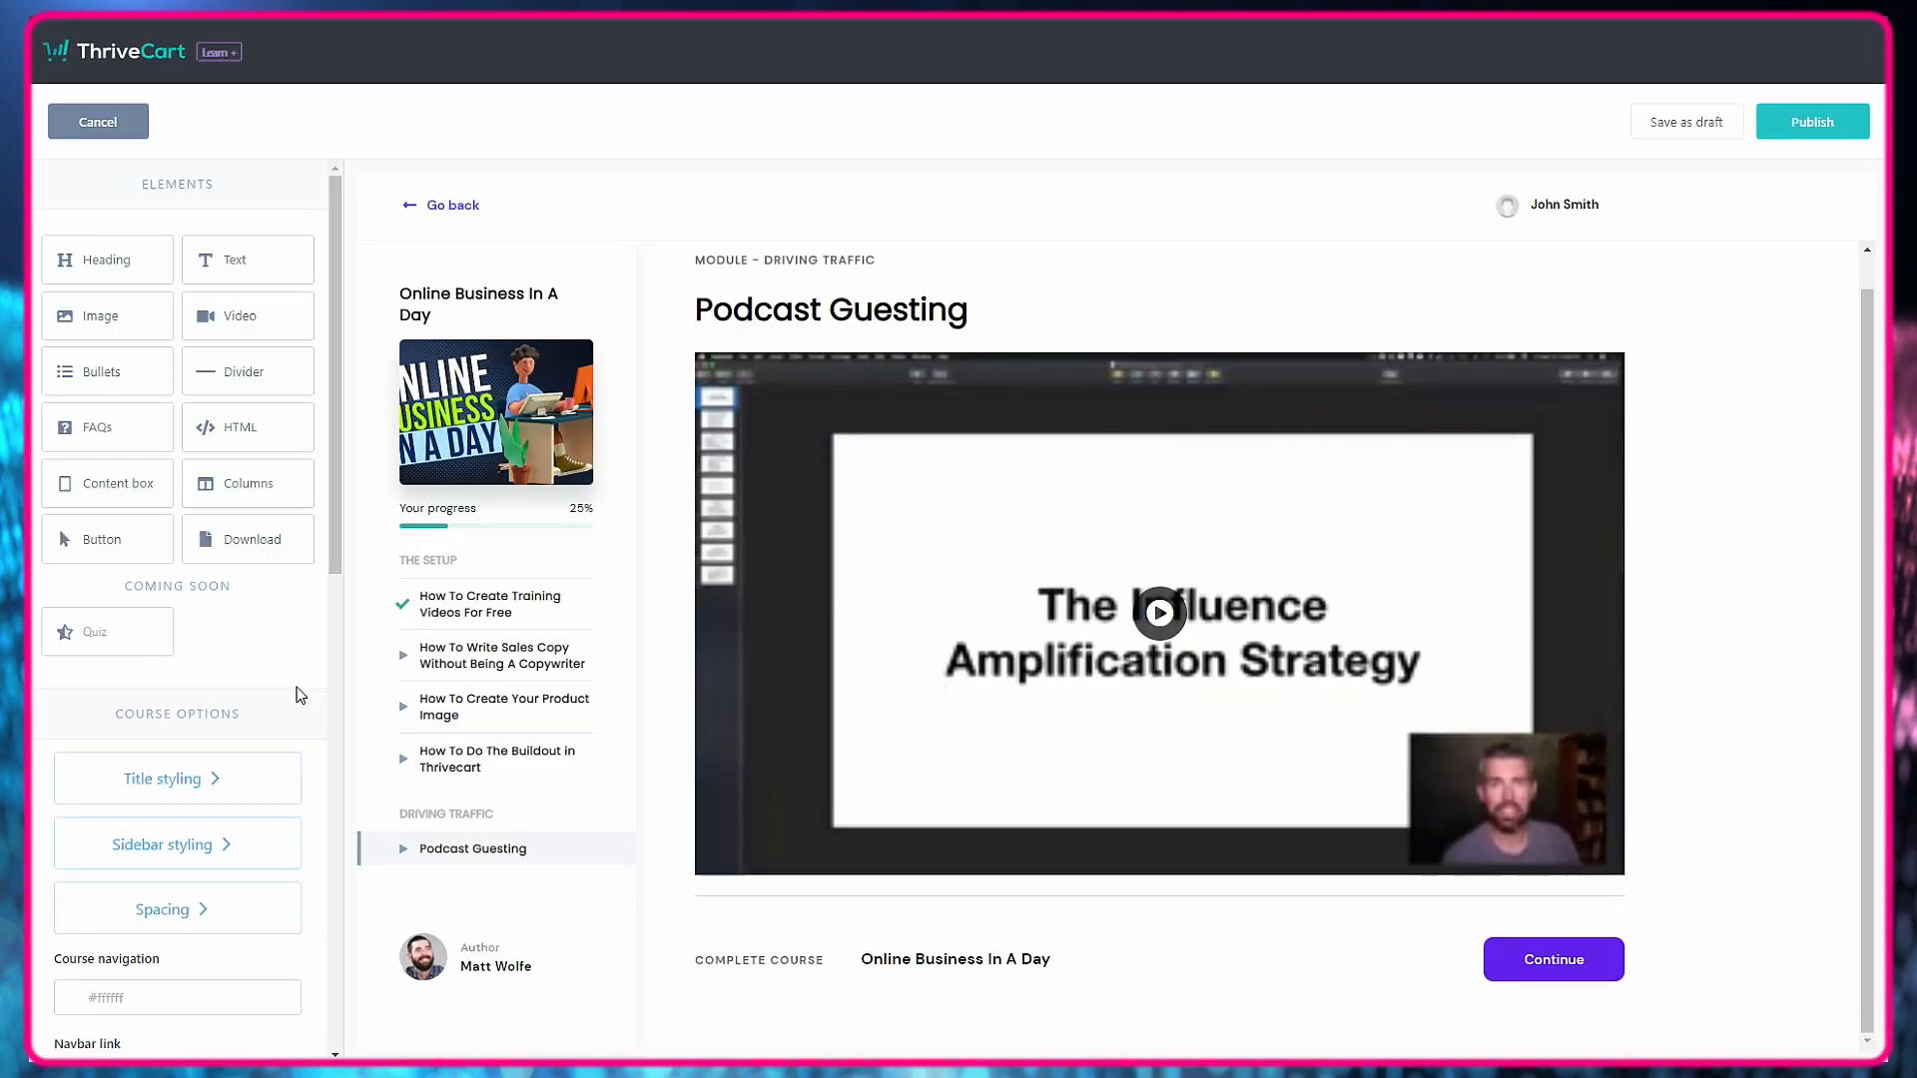
click(1847, 131)
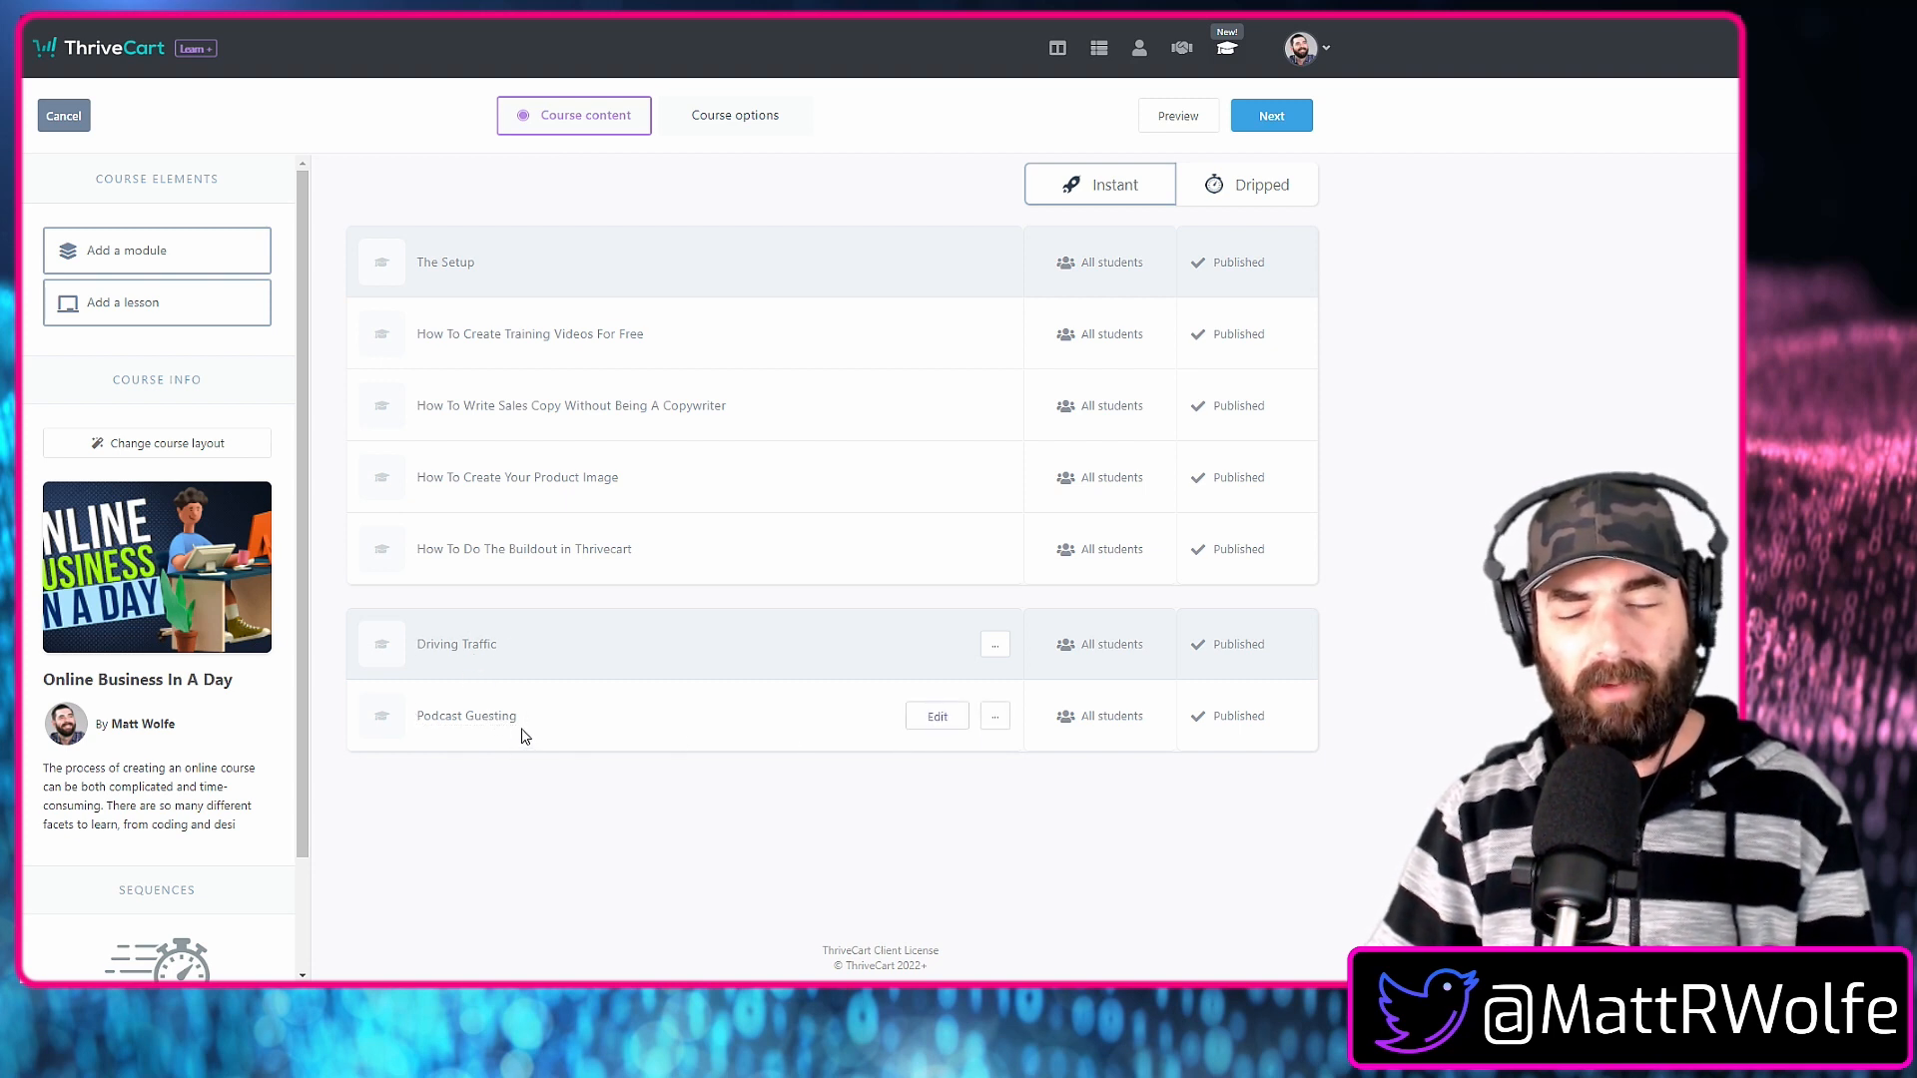
Clone the Podcast Guesting lesson four times within the Driving Traffic module.
click(996, 718)
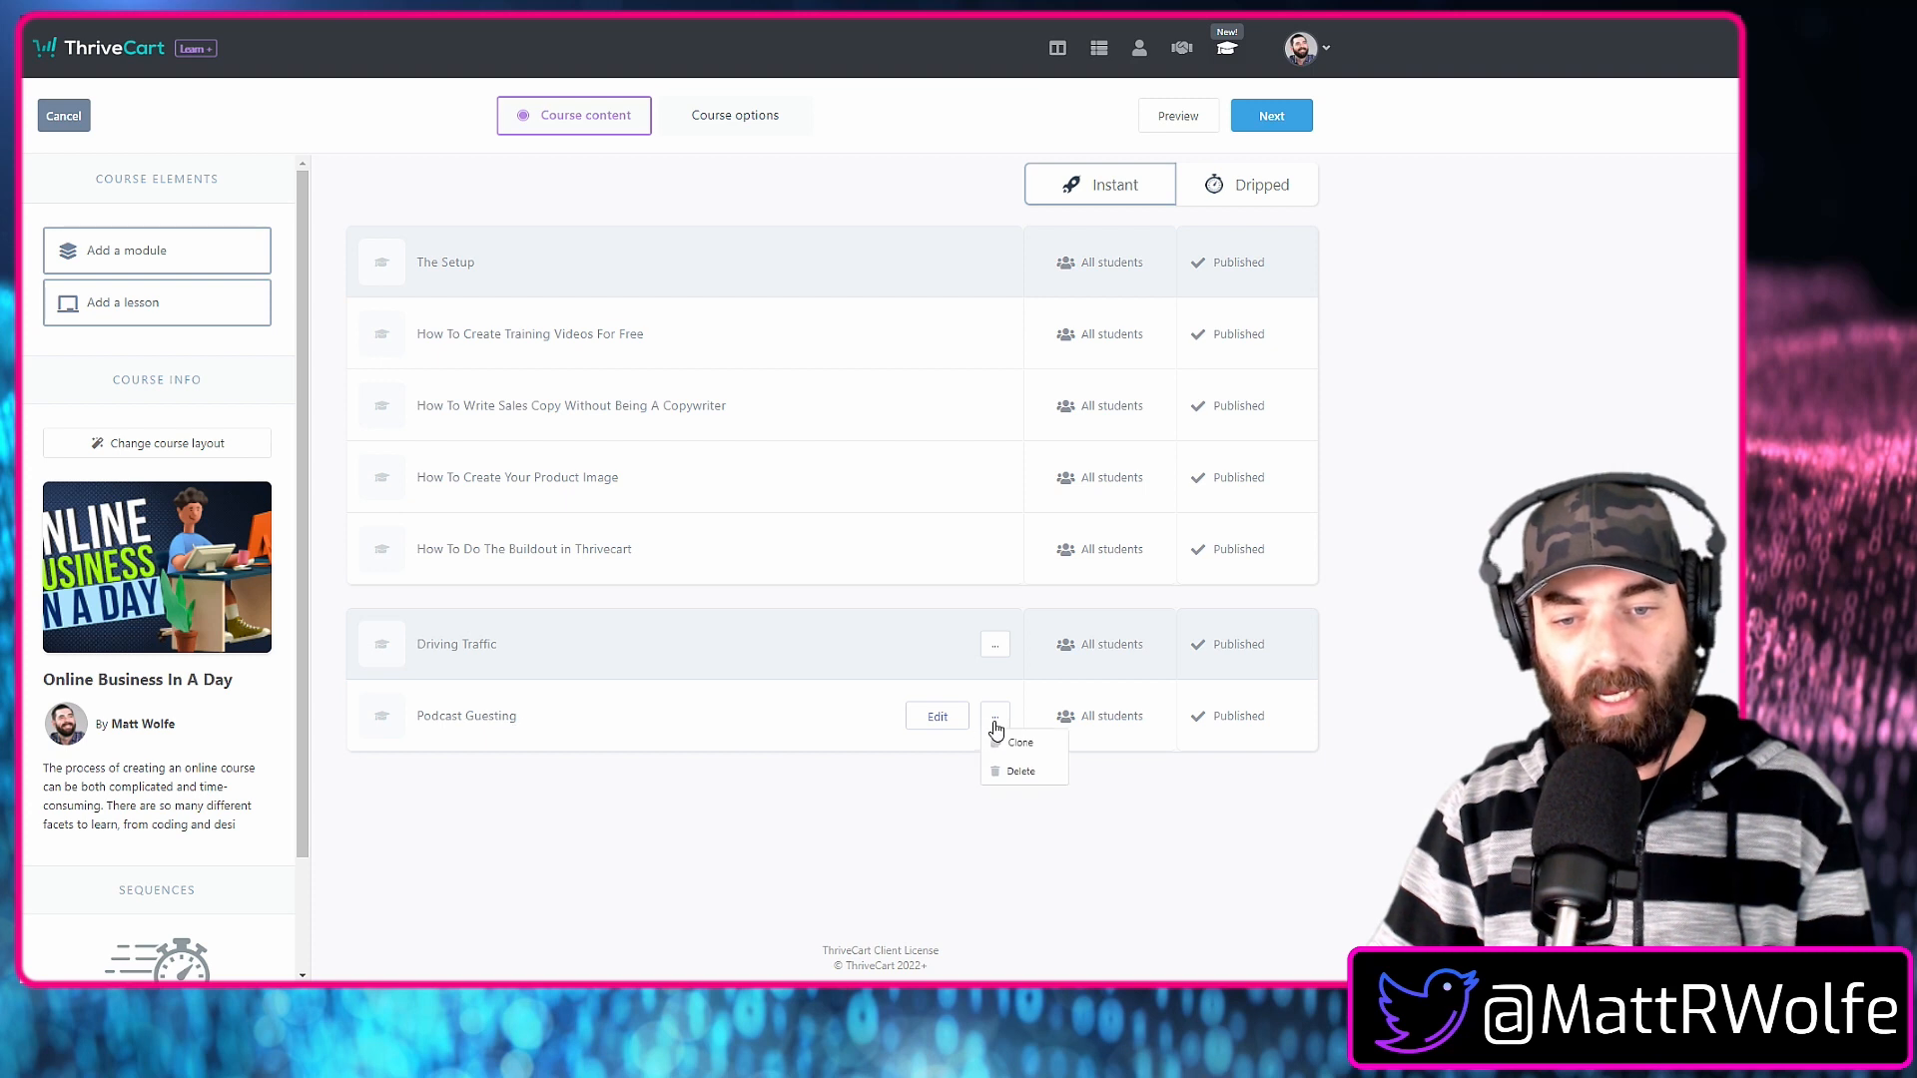
click(1035, 752)
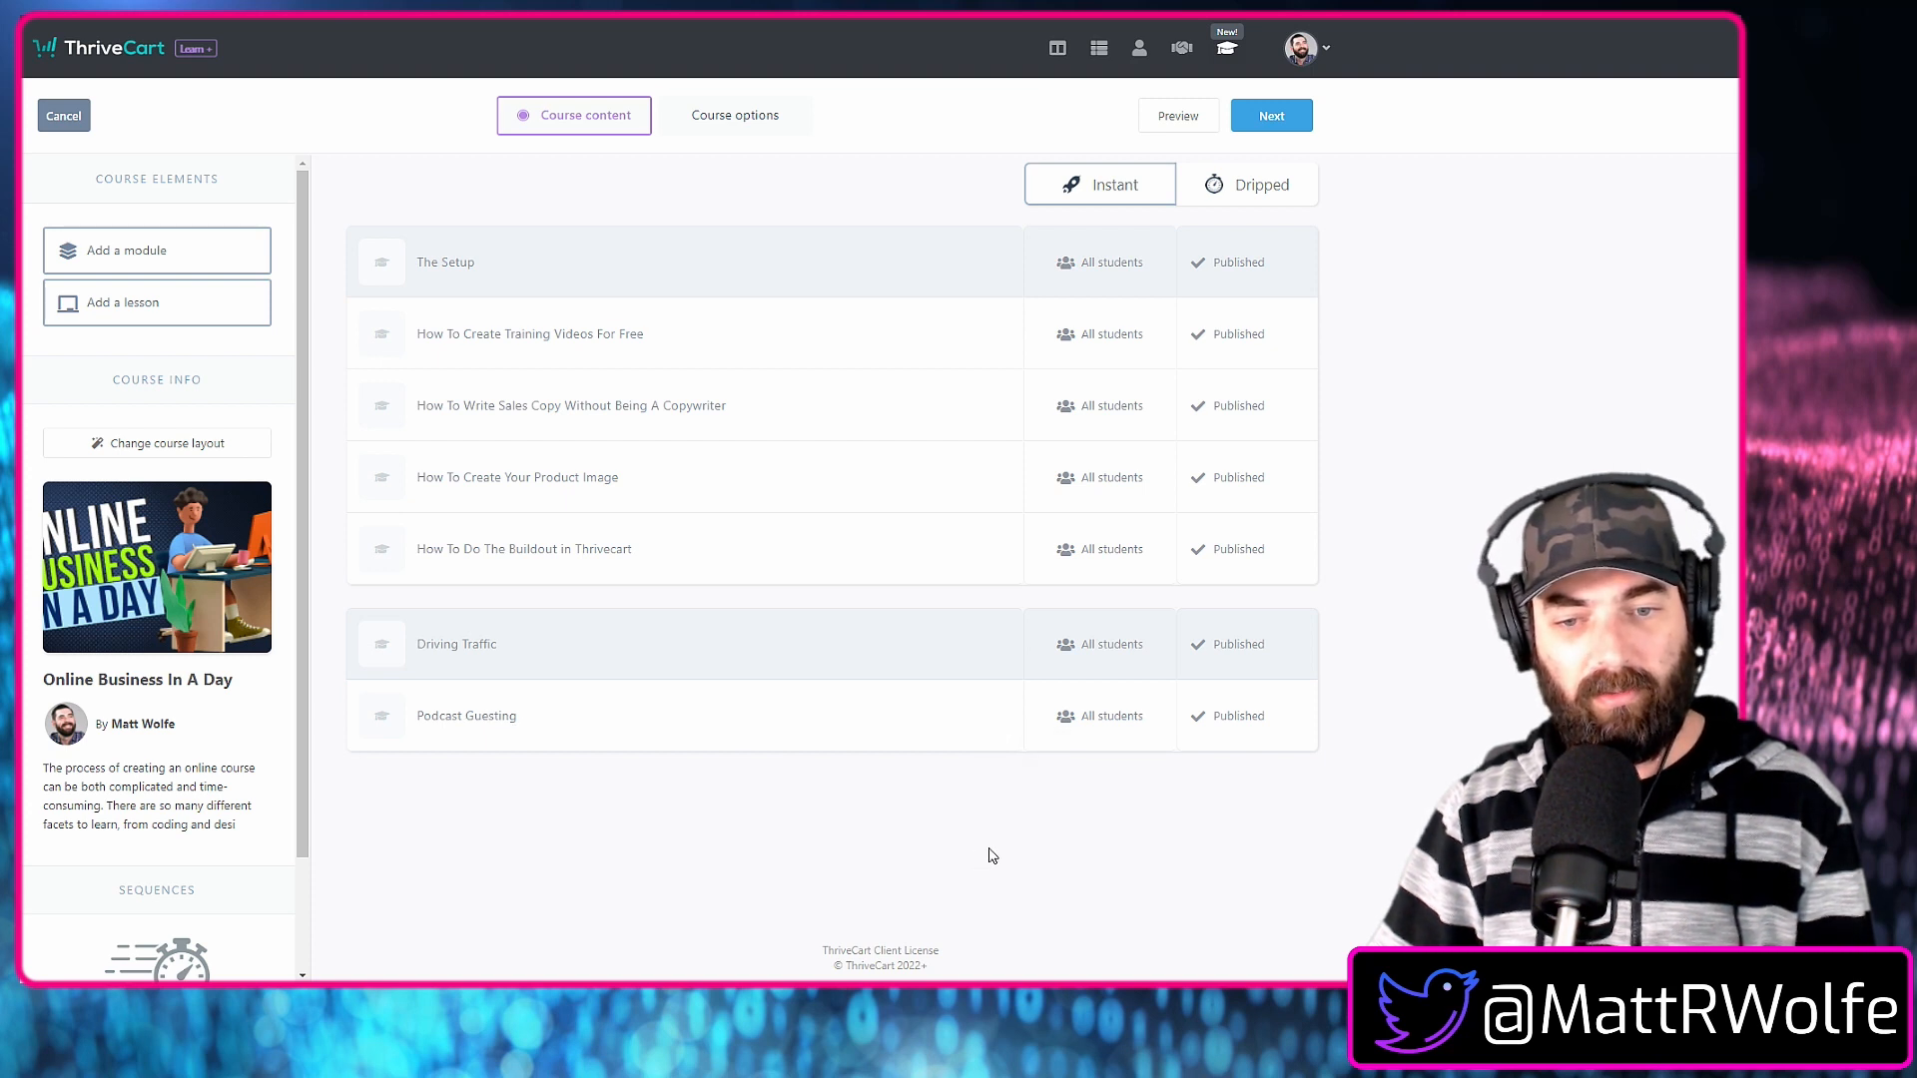
click(994, 718)
click(1011, 749)
click(1013, 751)
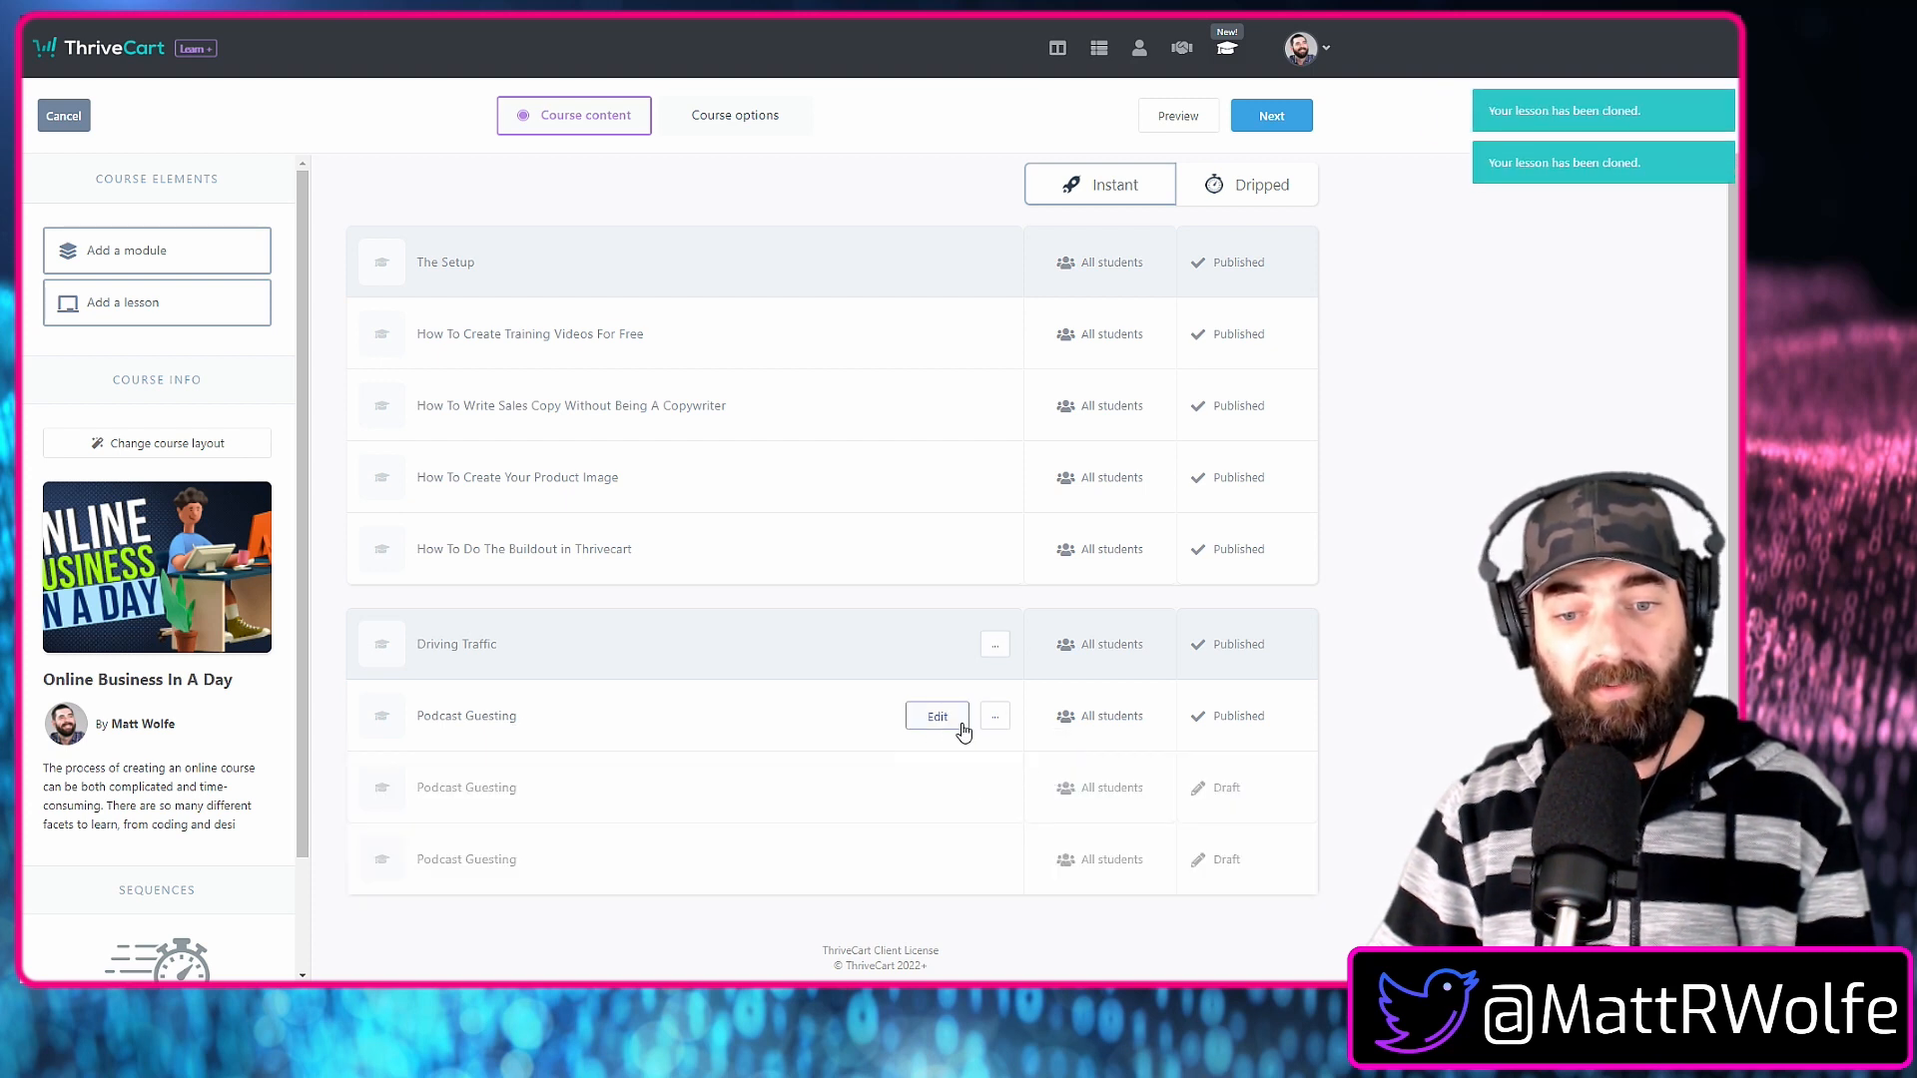
click(994, 716)
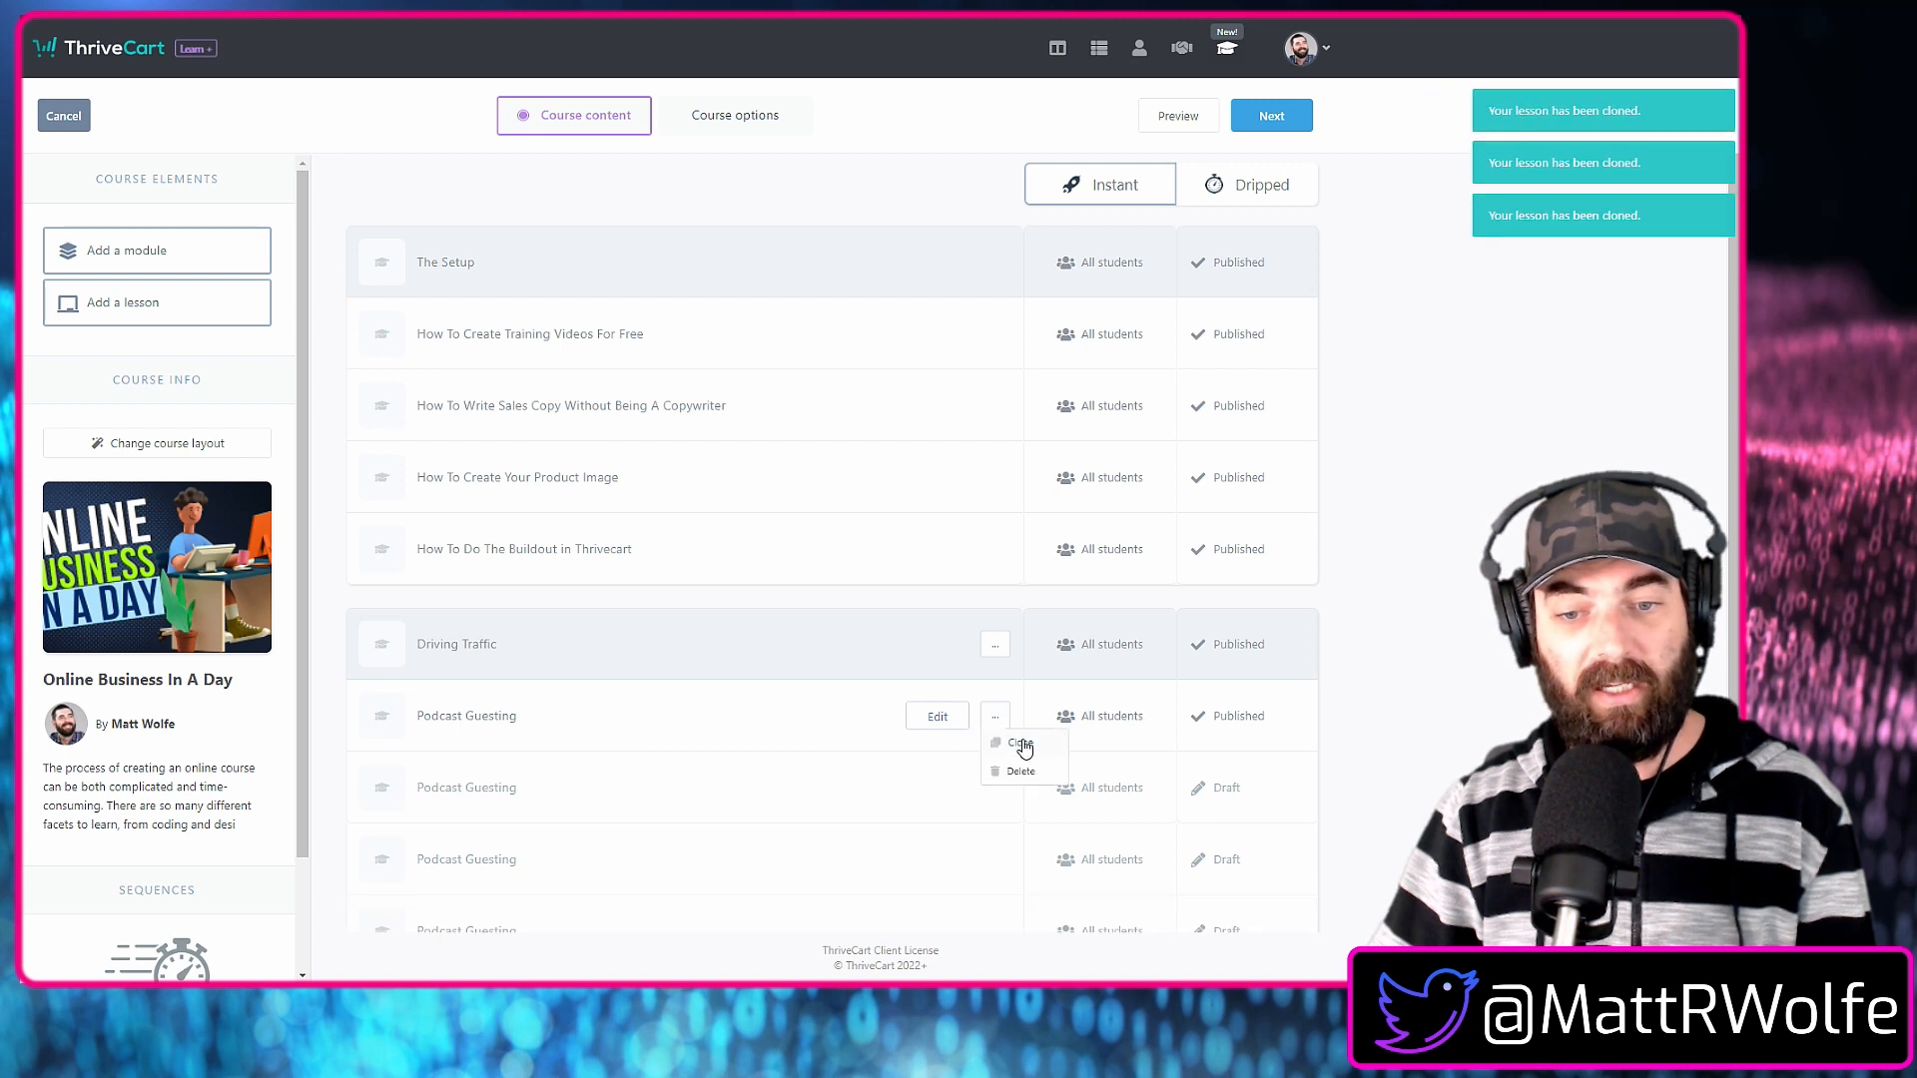
click(1013, 752)
scroll(1009, 736, down, 3)
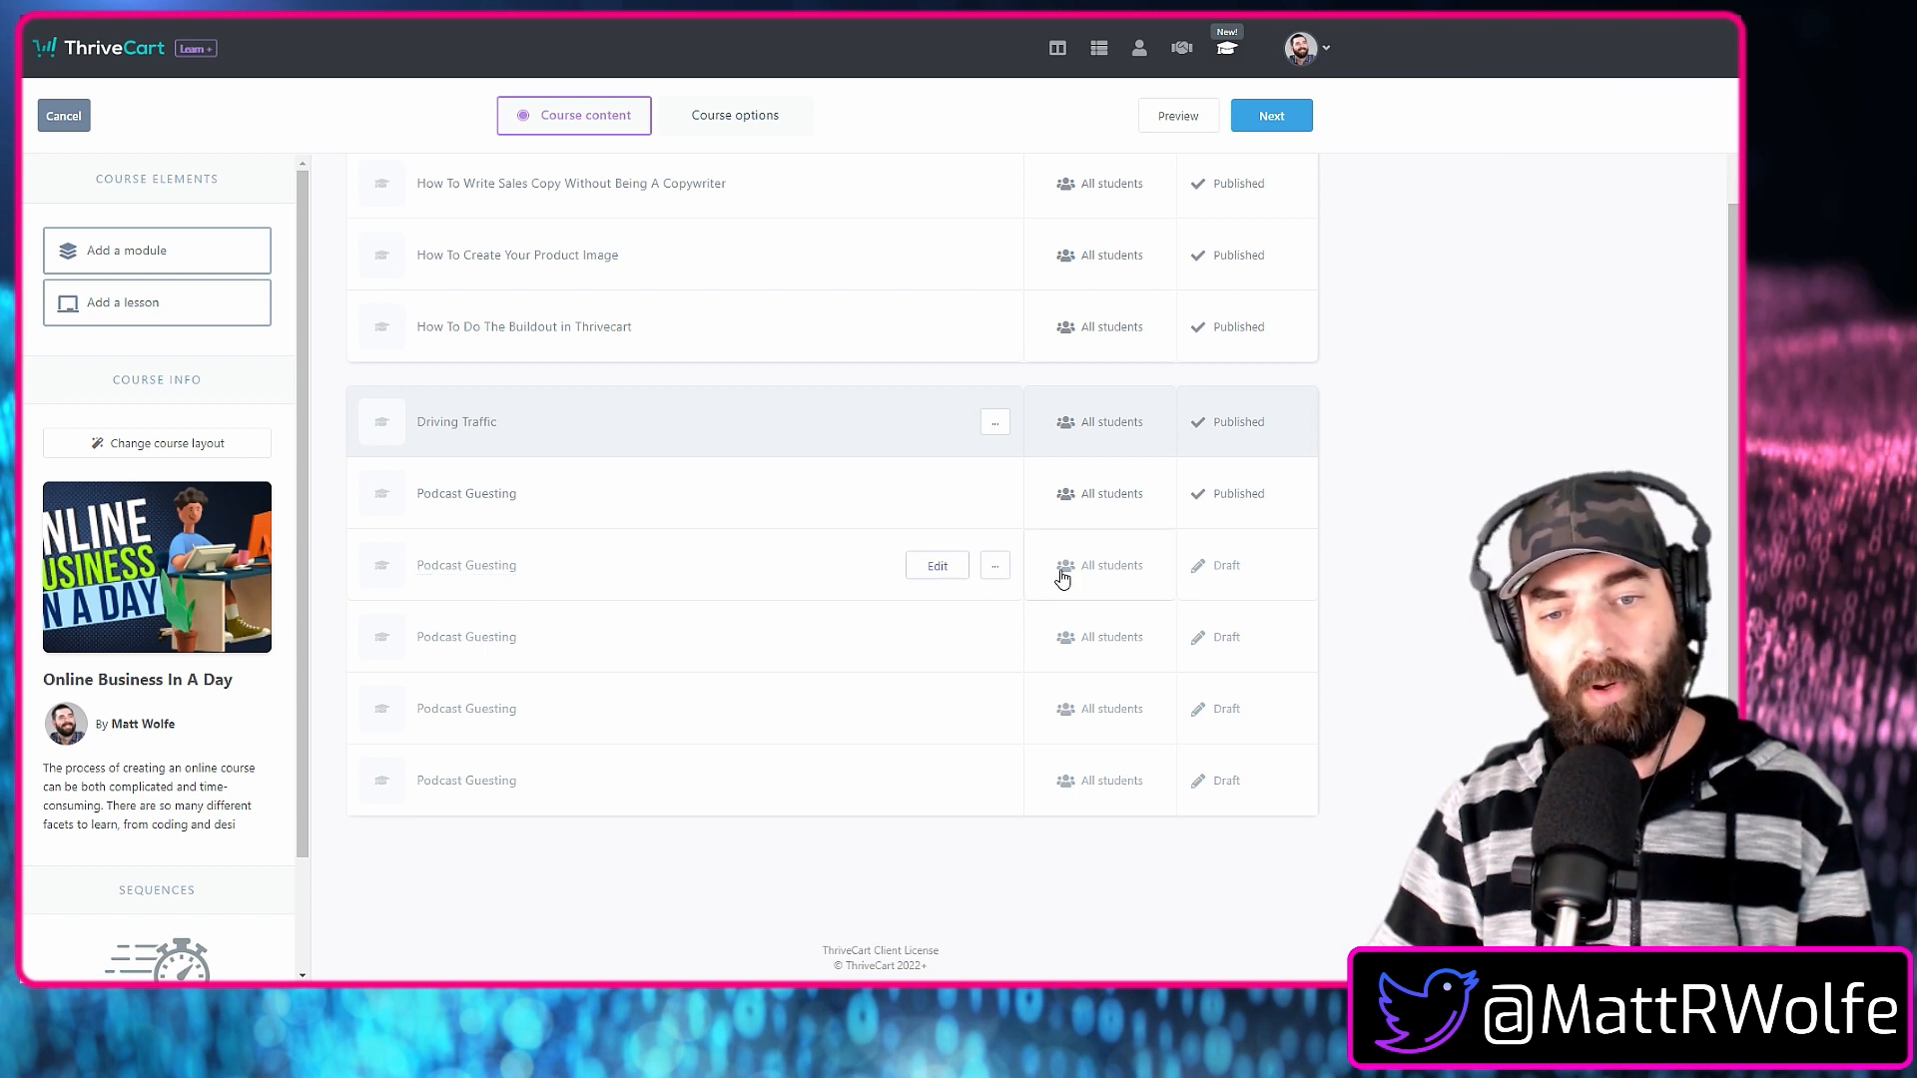
View the content of the first cloned Podcast Guesting lesson and exit without saving.
click(936, 566)
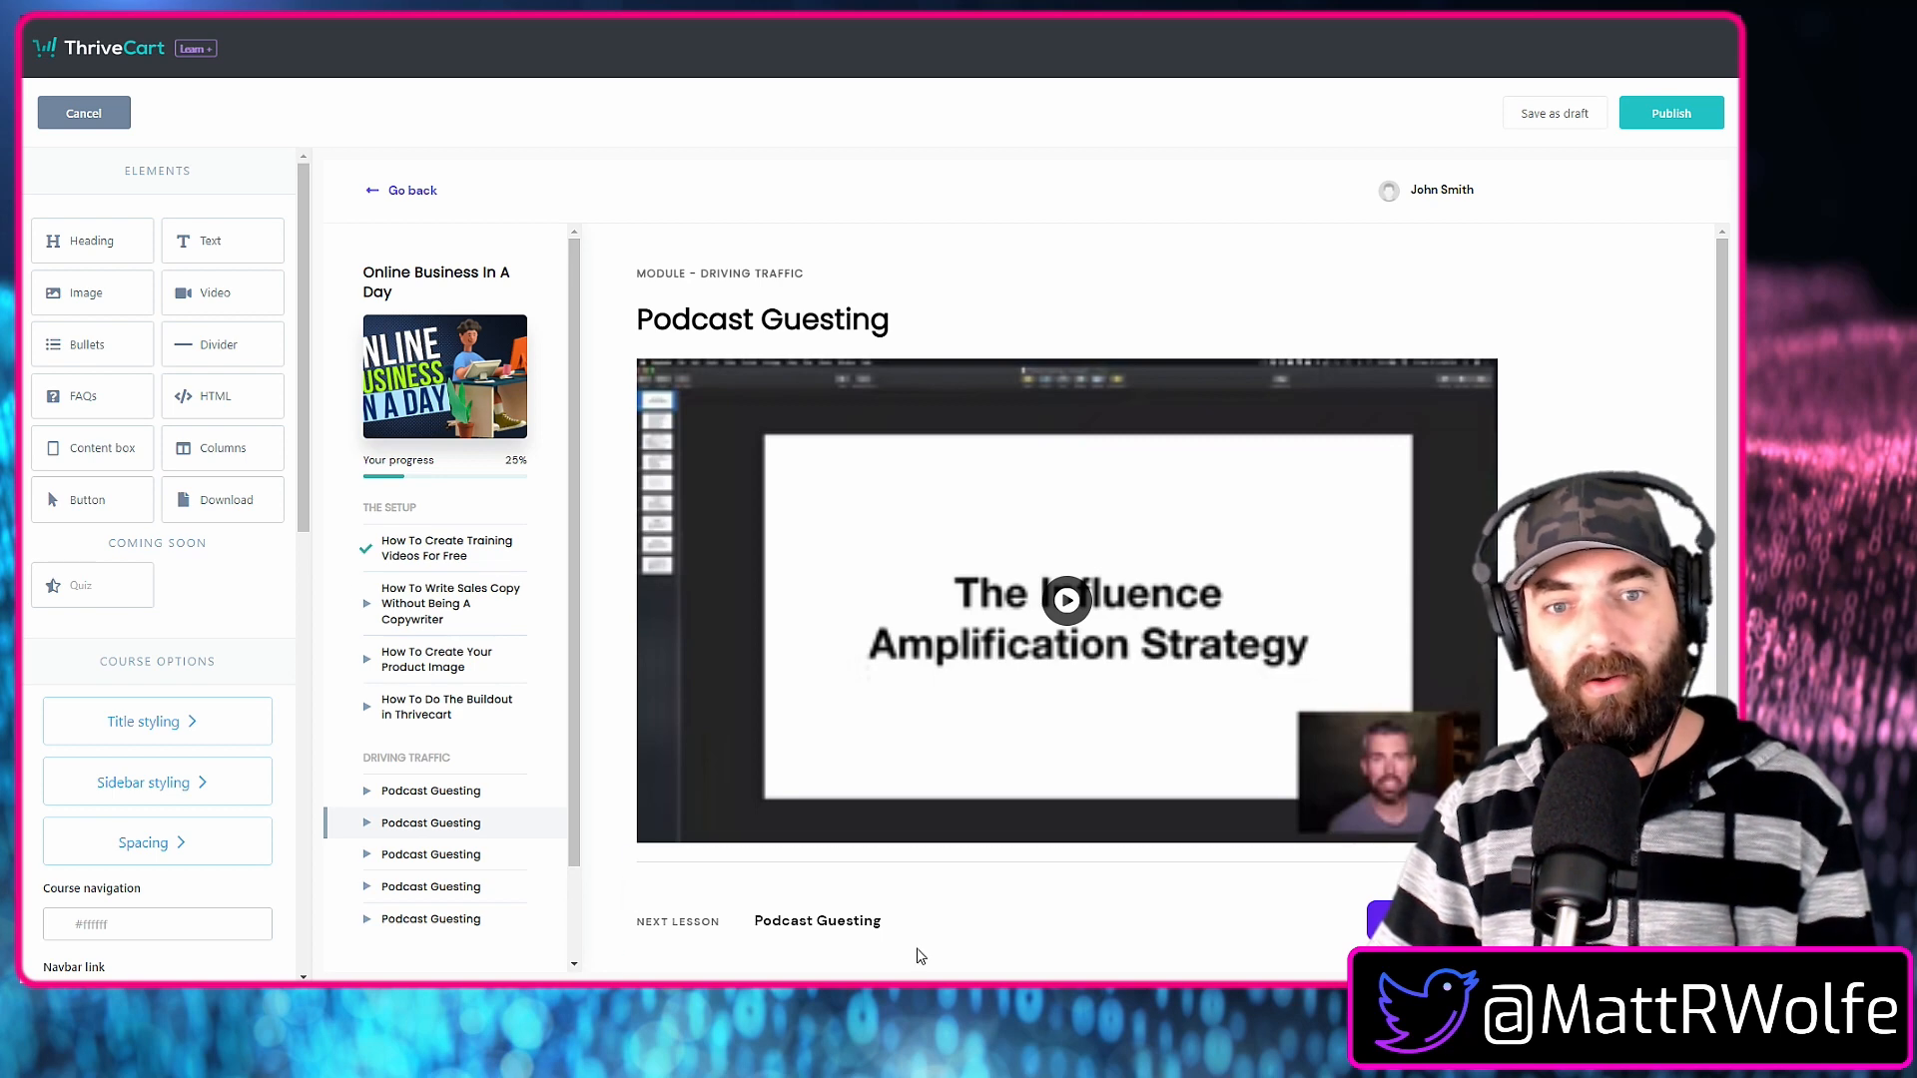
click(104, 116)
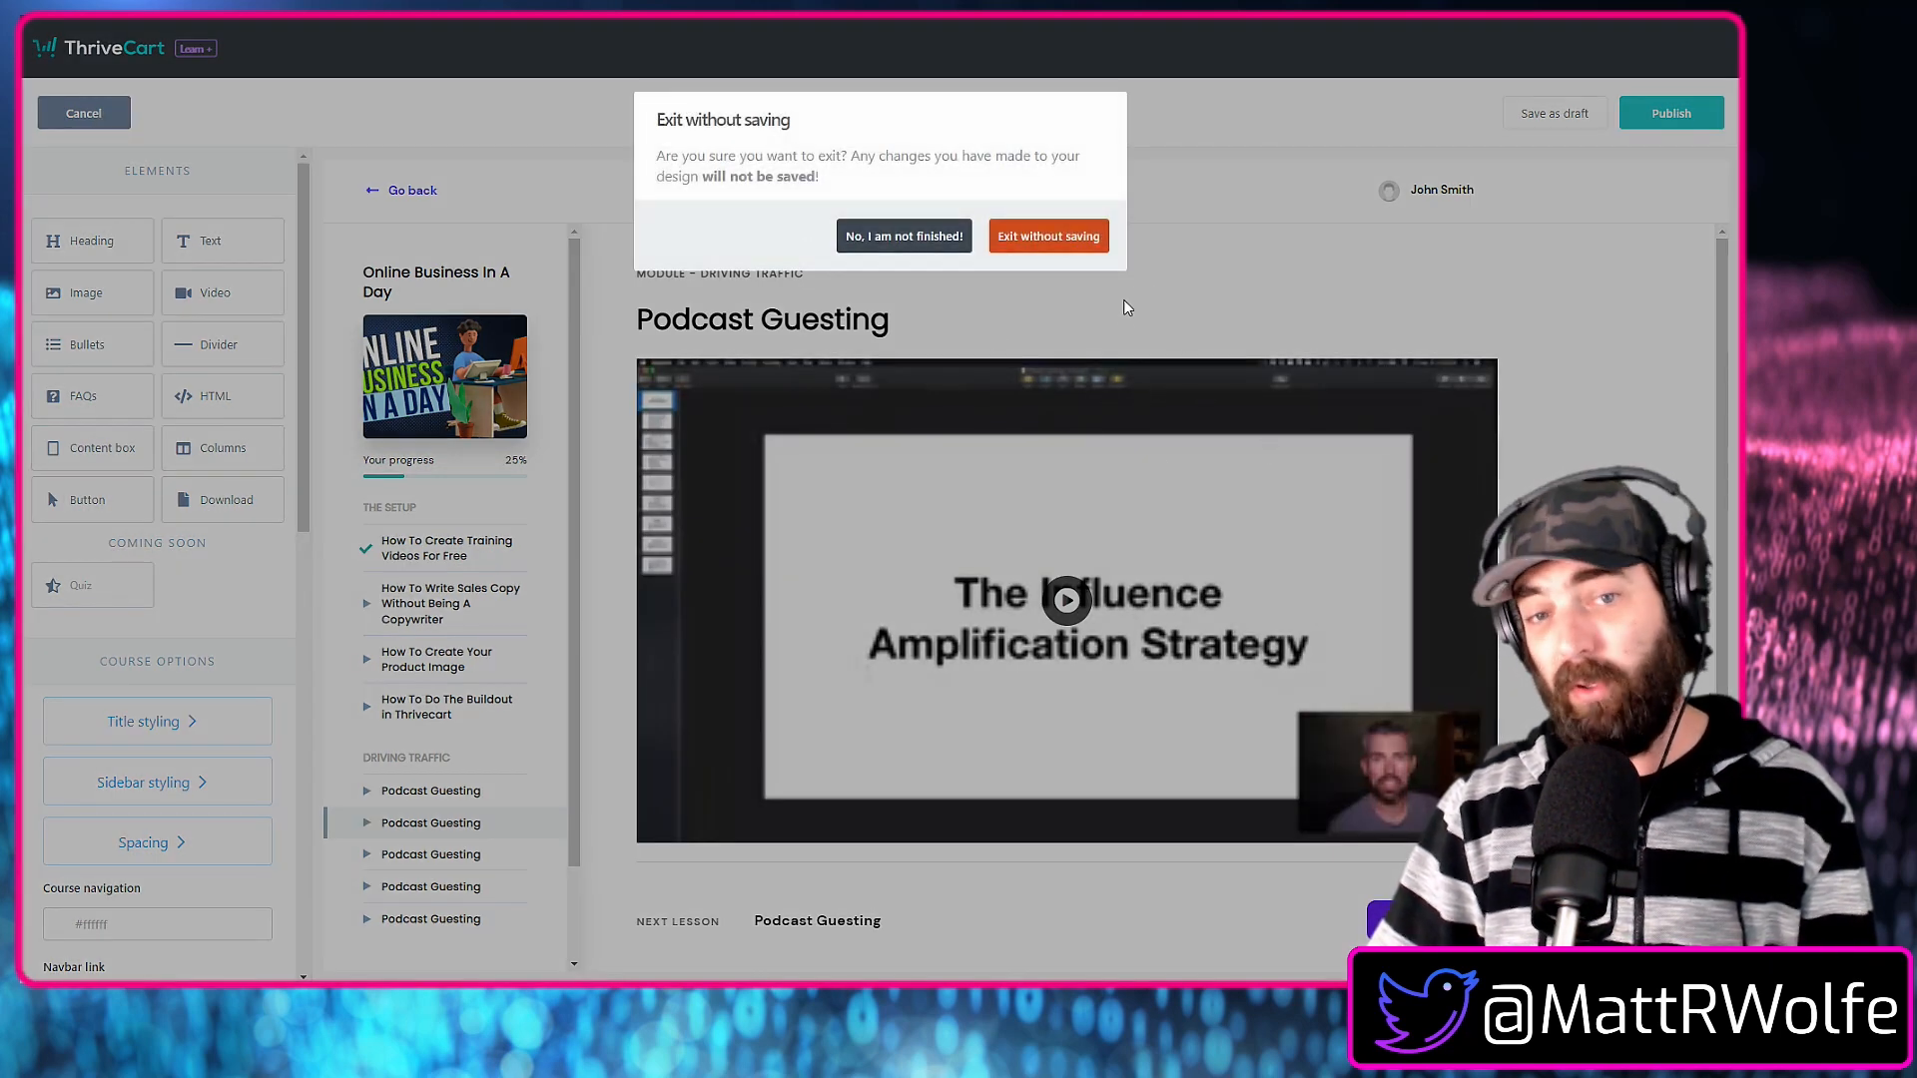
click(1014, 237)
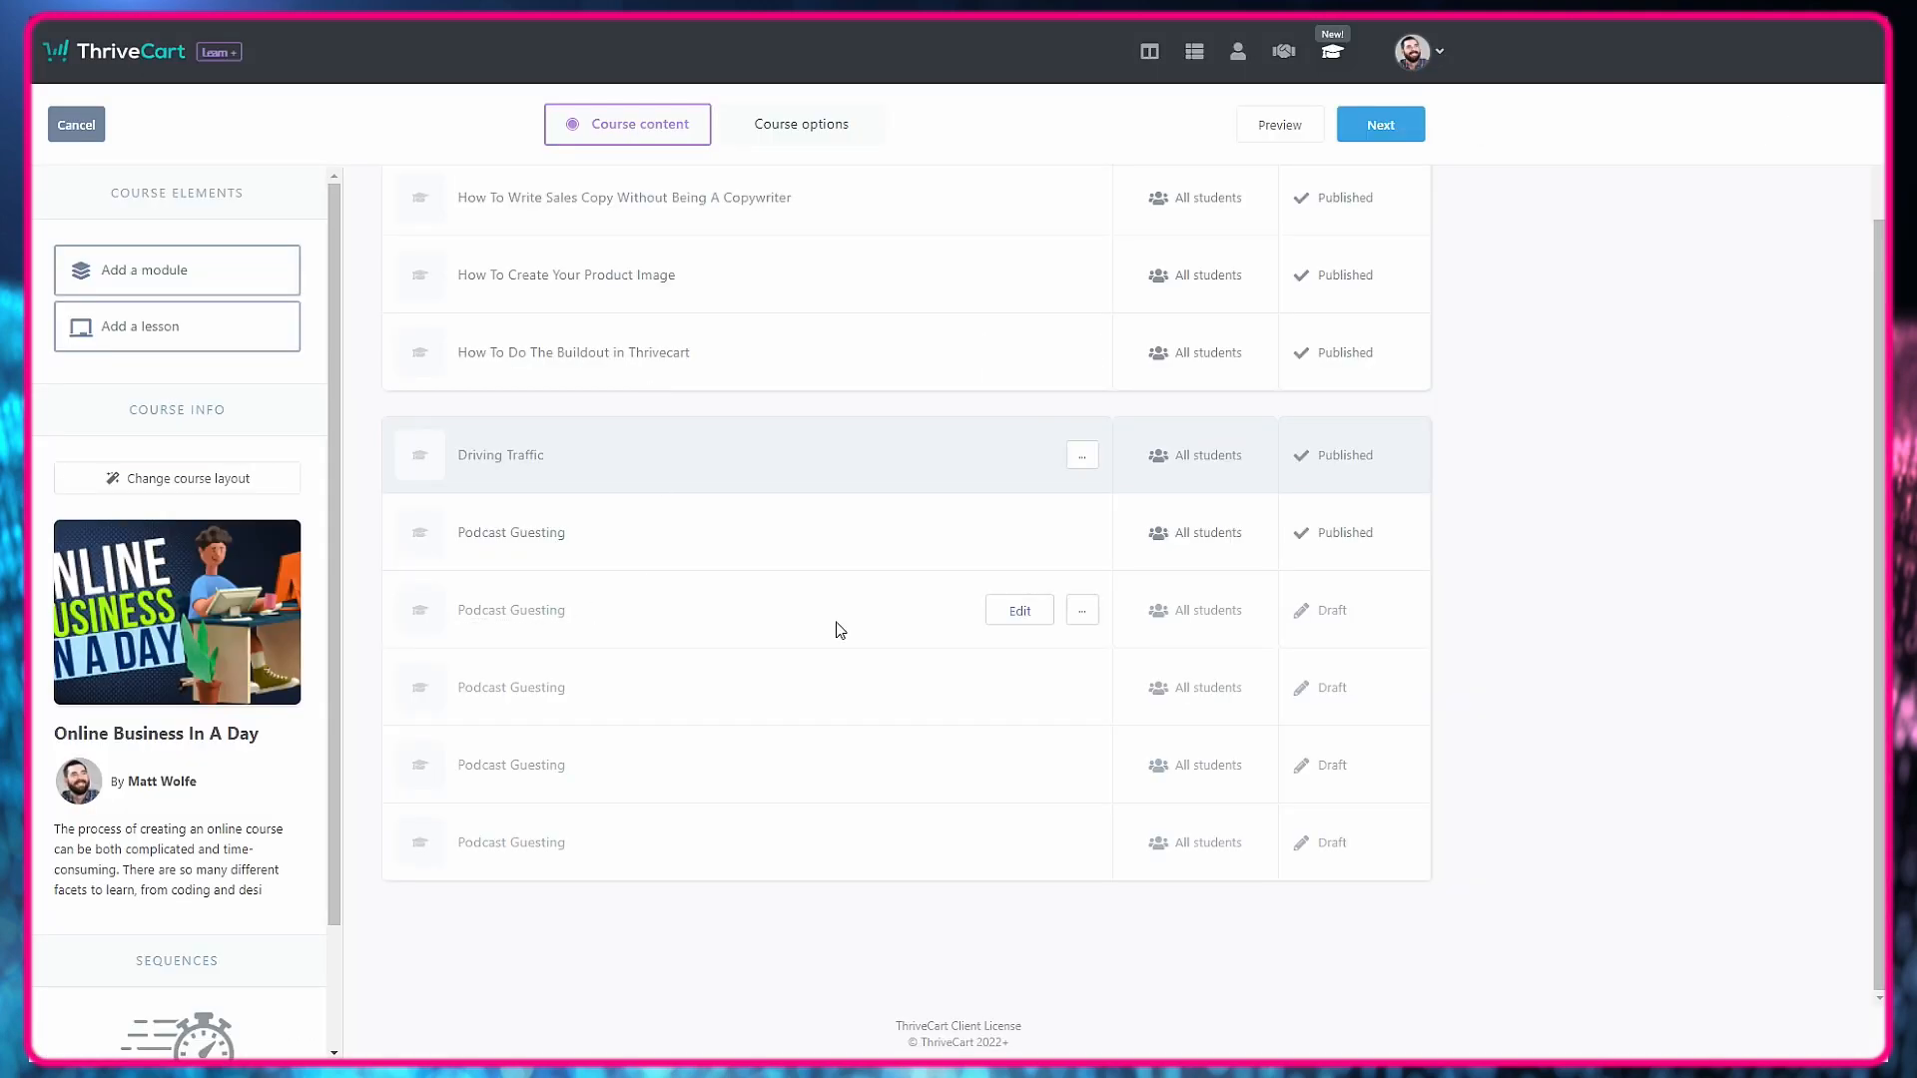
Change the first clone's heading to "Community Hijacking" and replace its embed code with that of Vimeo's Community Hijacking Strategy Online video.
click(529, 611)
click(640, 610)
text(Community Hijacking)
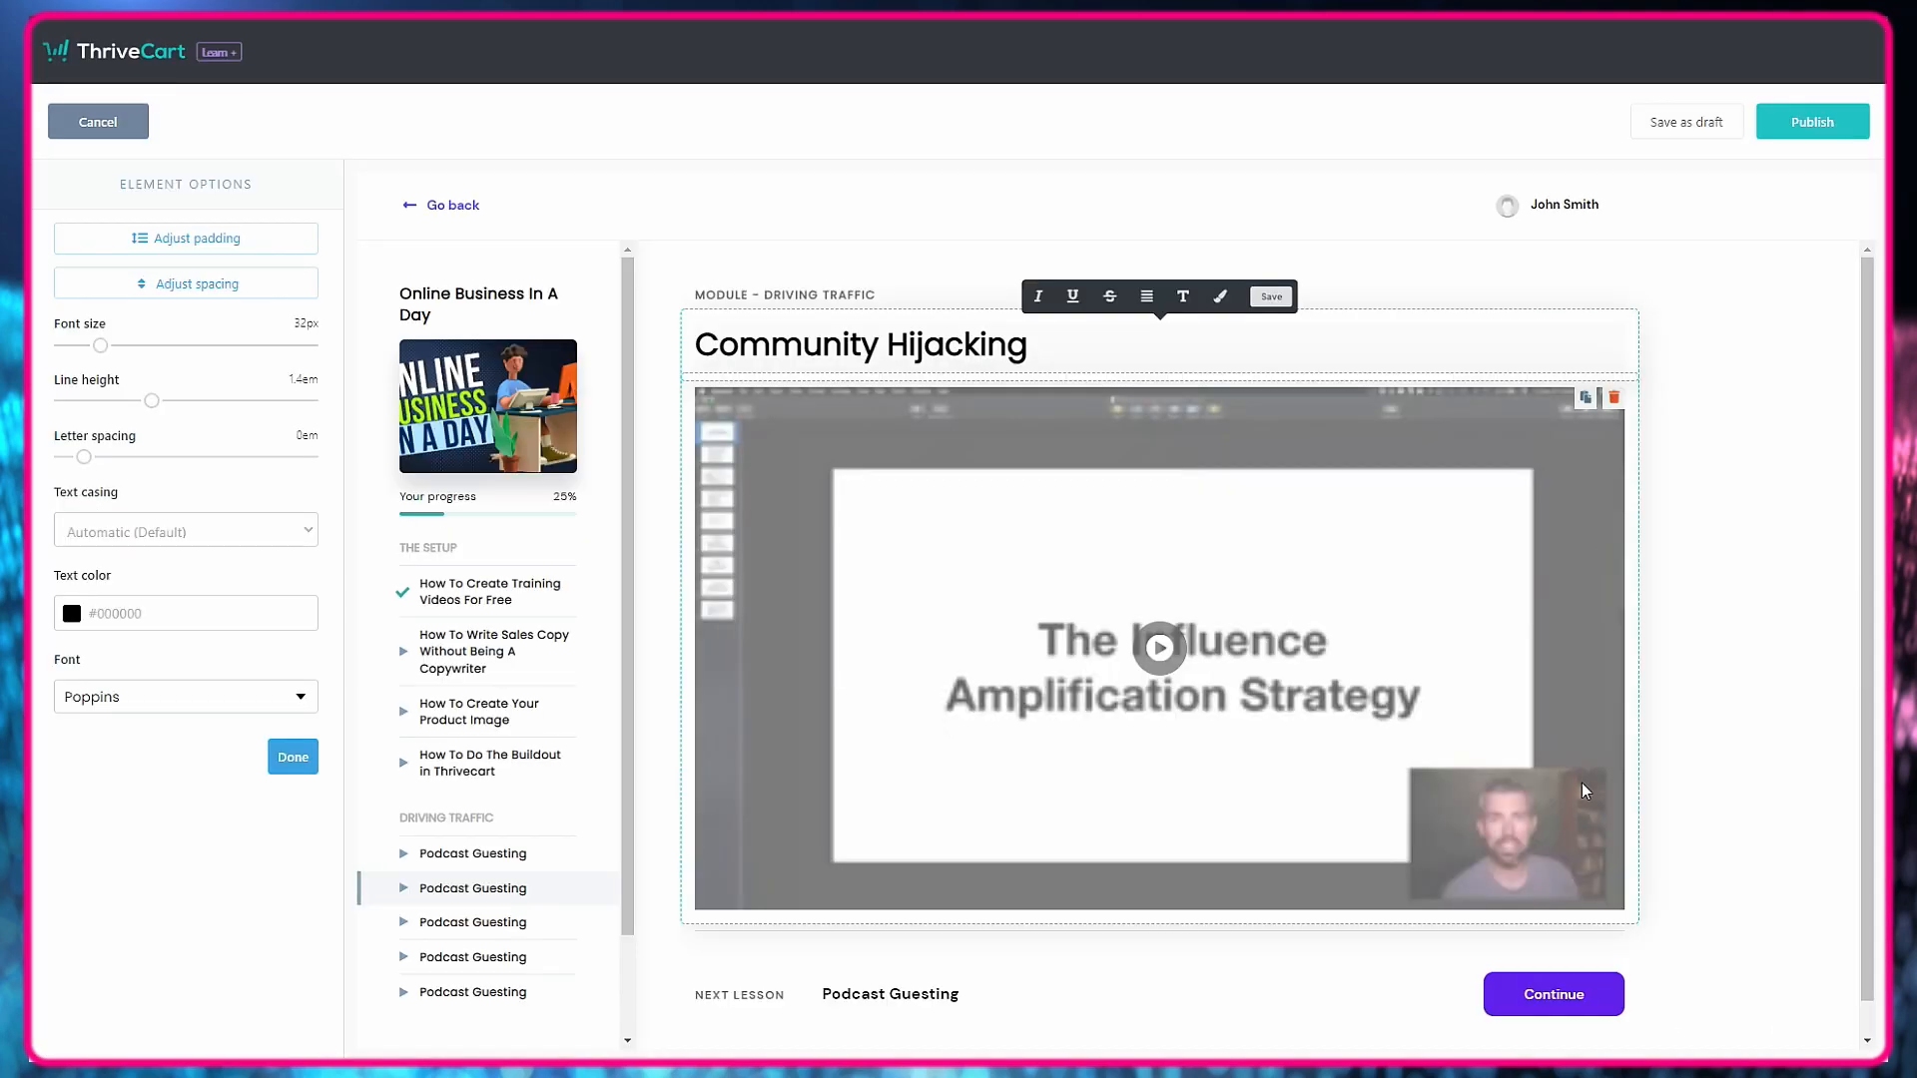
click(129, 593)
click(292, 693)
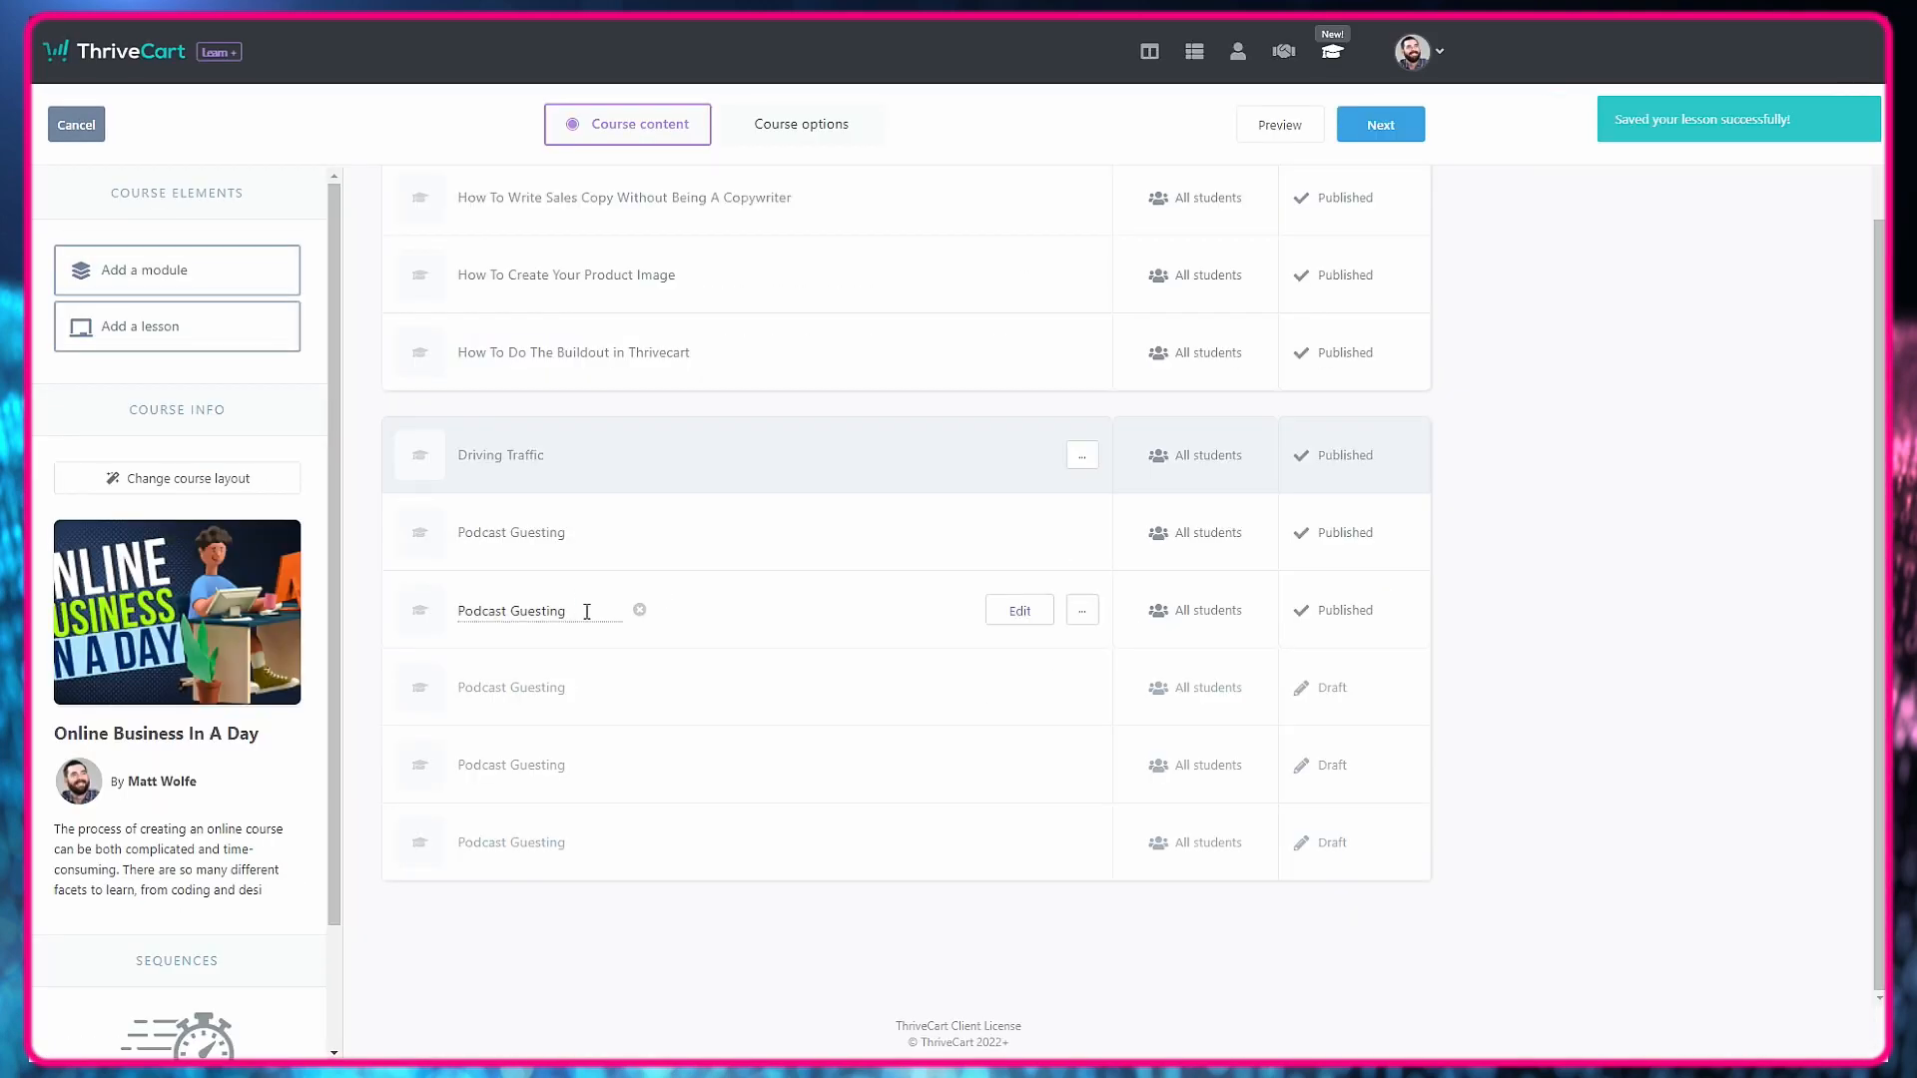
Rename the first cloned lesson as "Community Hijacking" in the Driving Traffic module.
key(ctrl+a)
text(Community Hijacking)
key(Return)
Turn the second clone into "The One Sentence Ad" by changing its name, heading and video embed code, and publish it.
click(548, 688)
key(ctrl+a)
text(The Clay Gambit)
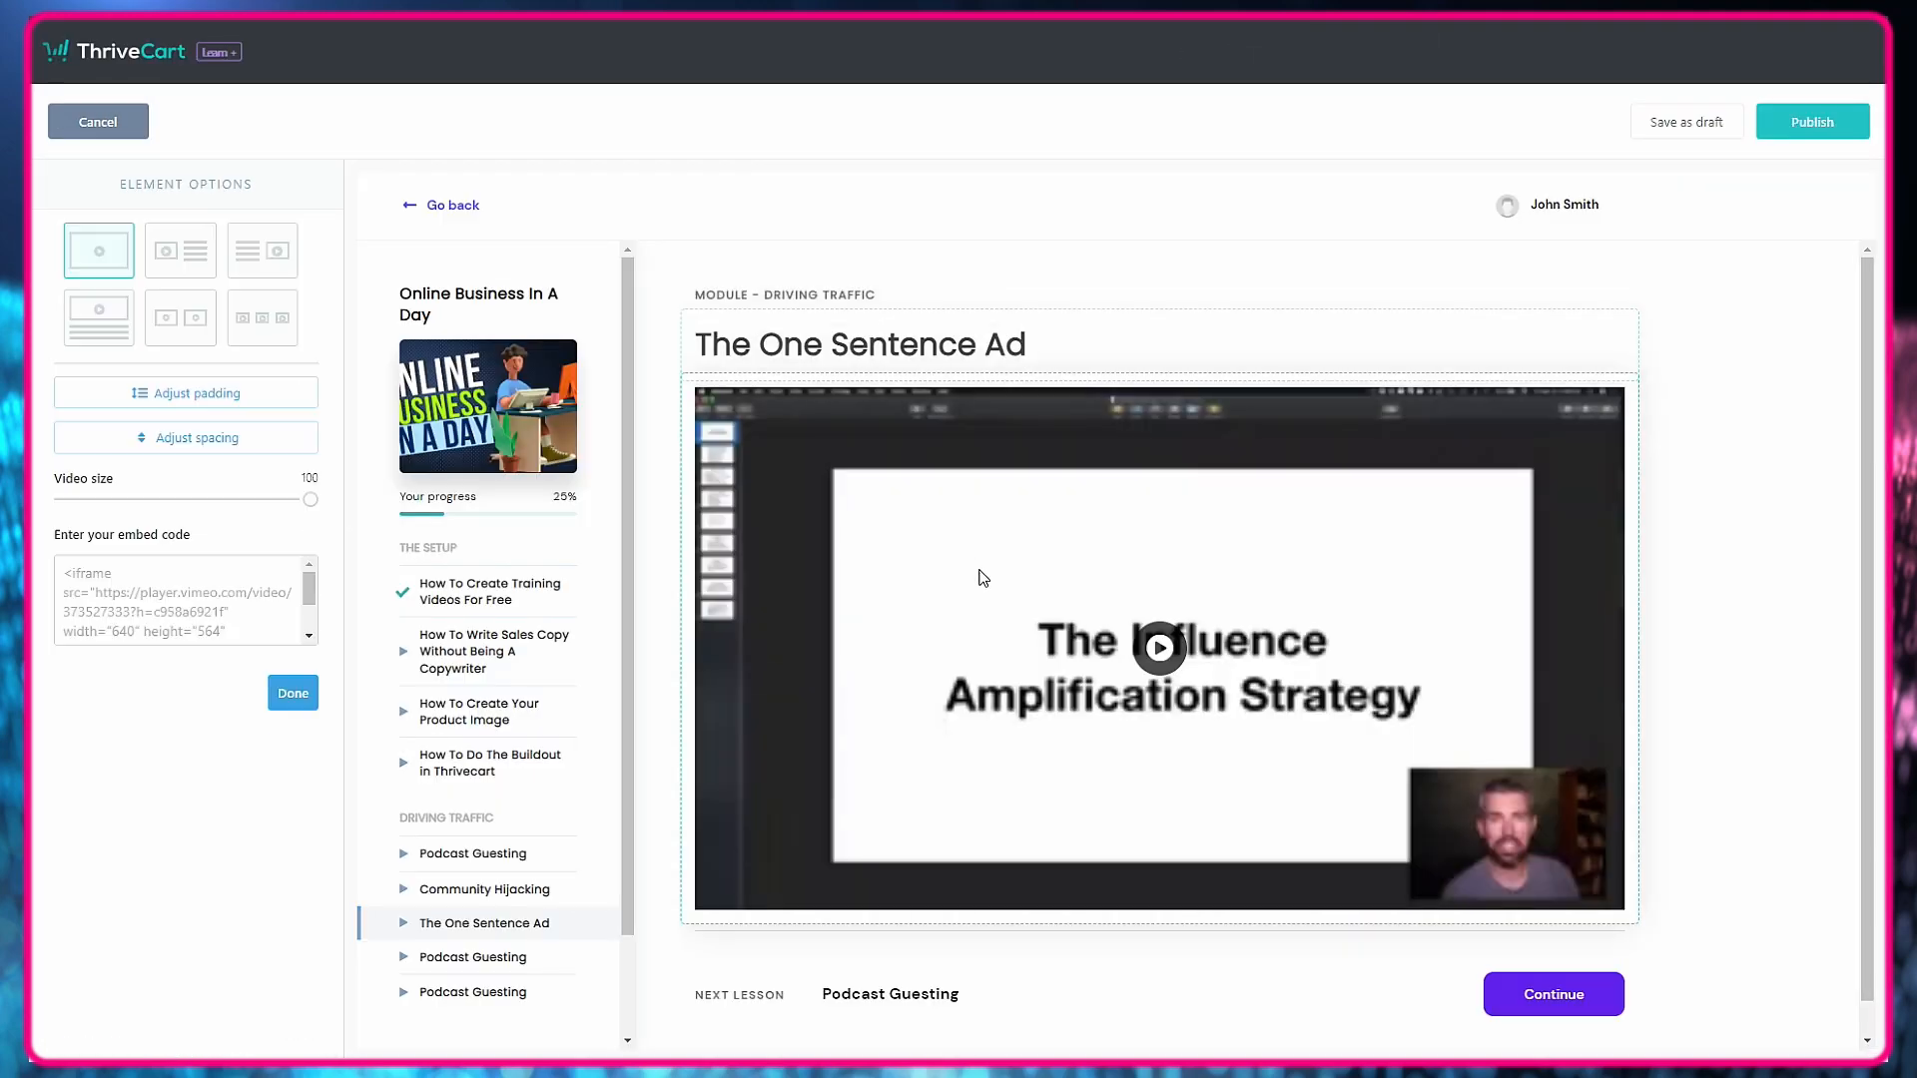
click(291, 696)
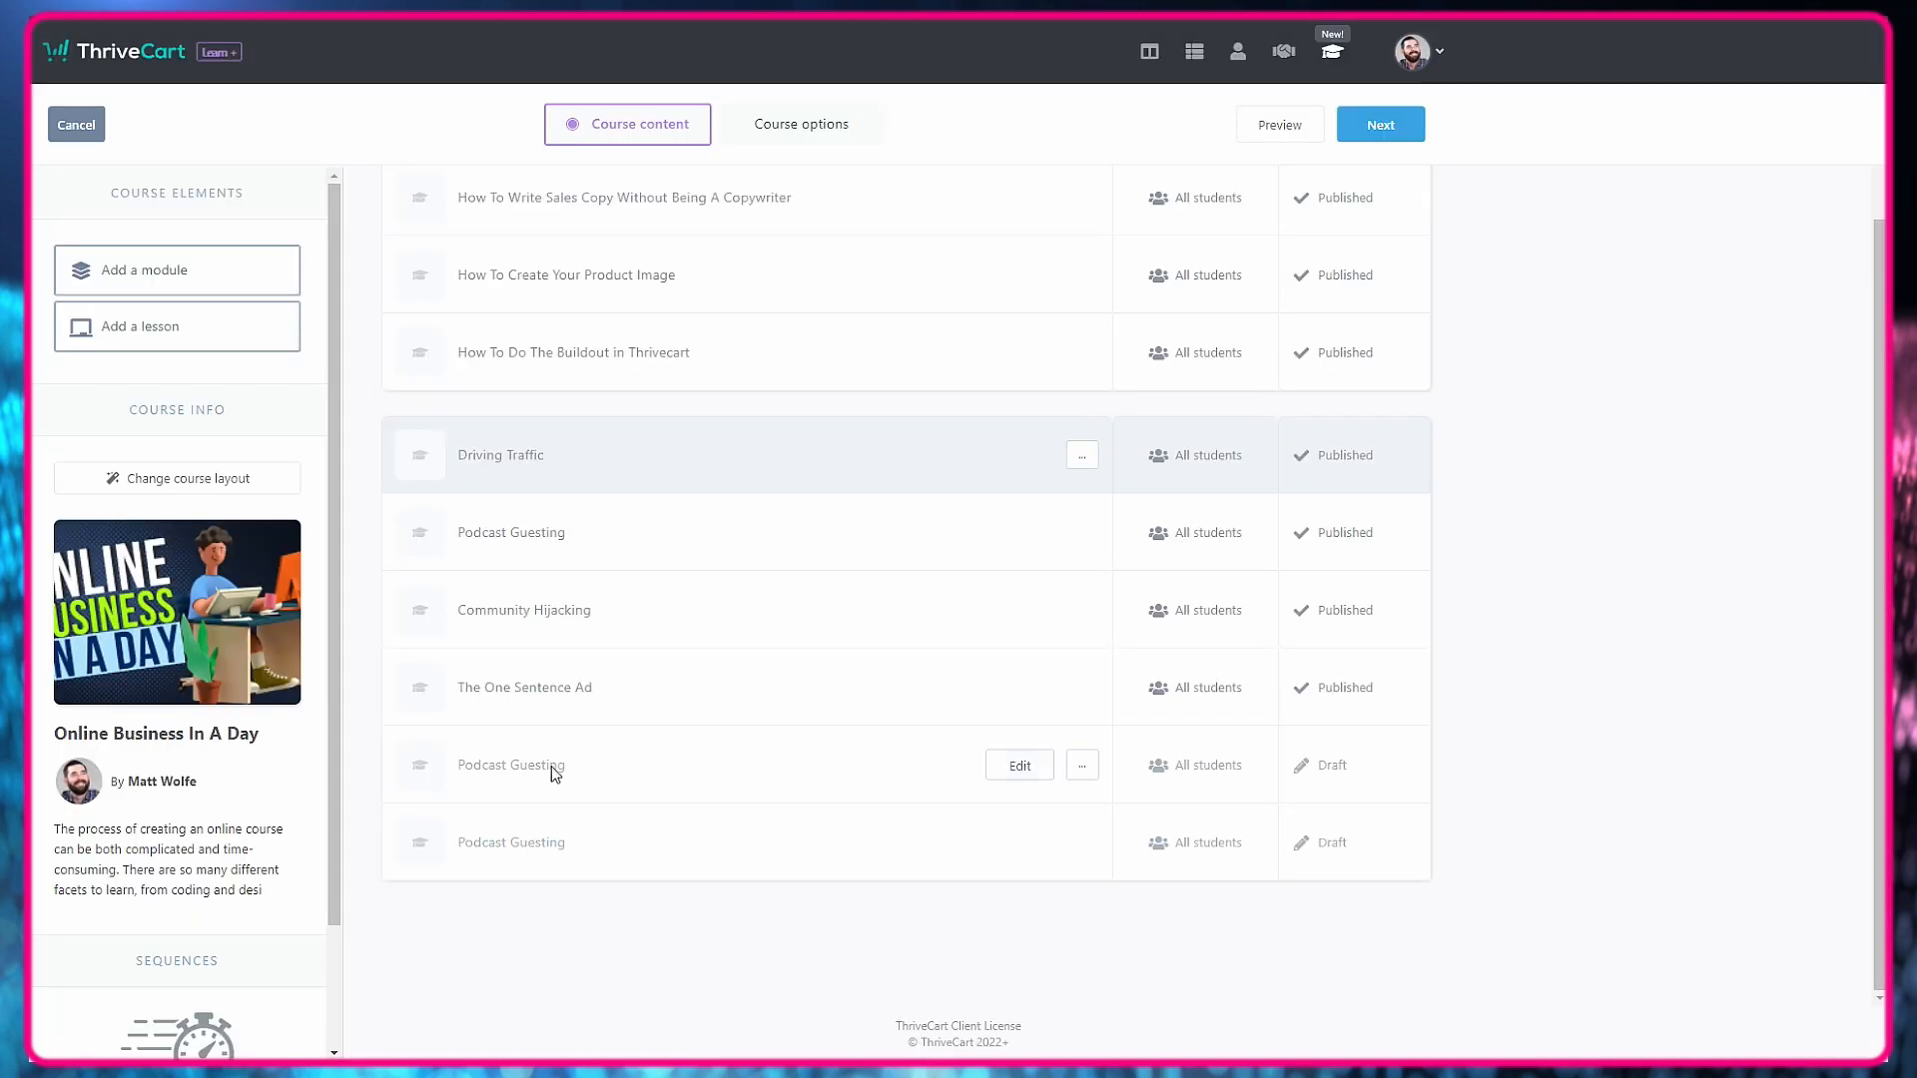
Rename the third cloned lesson as "Search & Recover" and give its content the same heading.
click(551, 765)
key(ctrl+a)
text(Search & Recover)
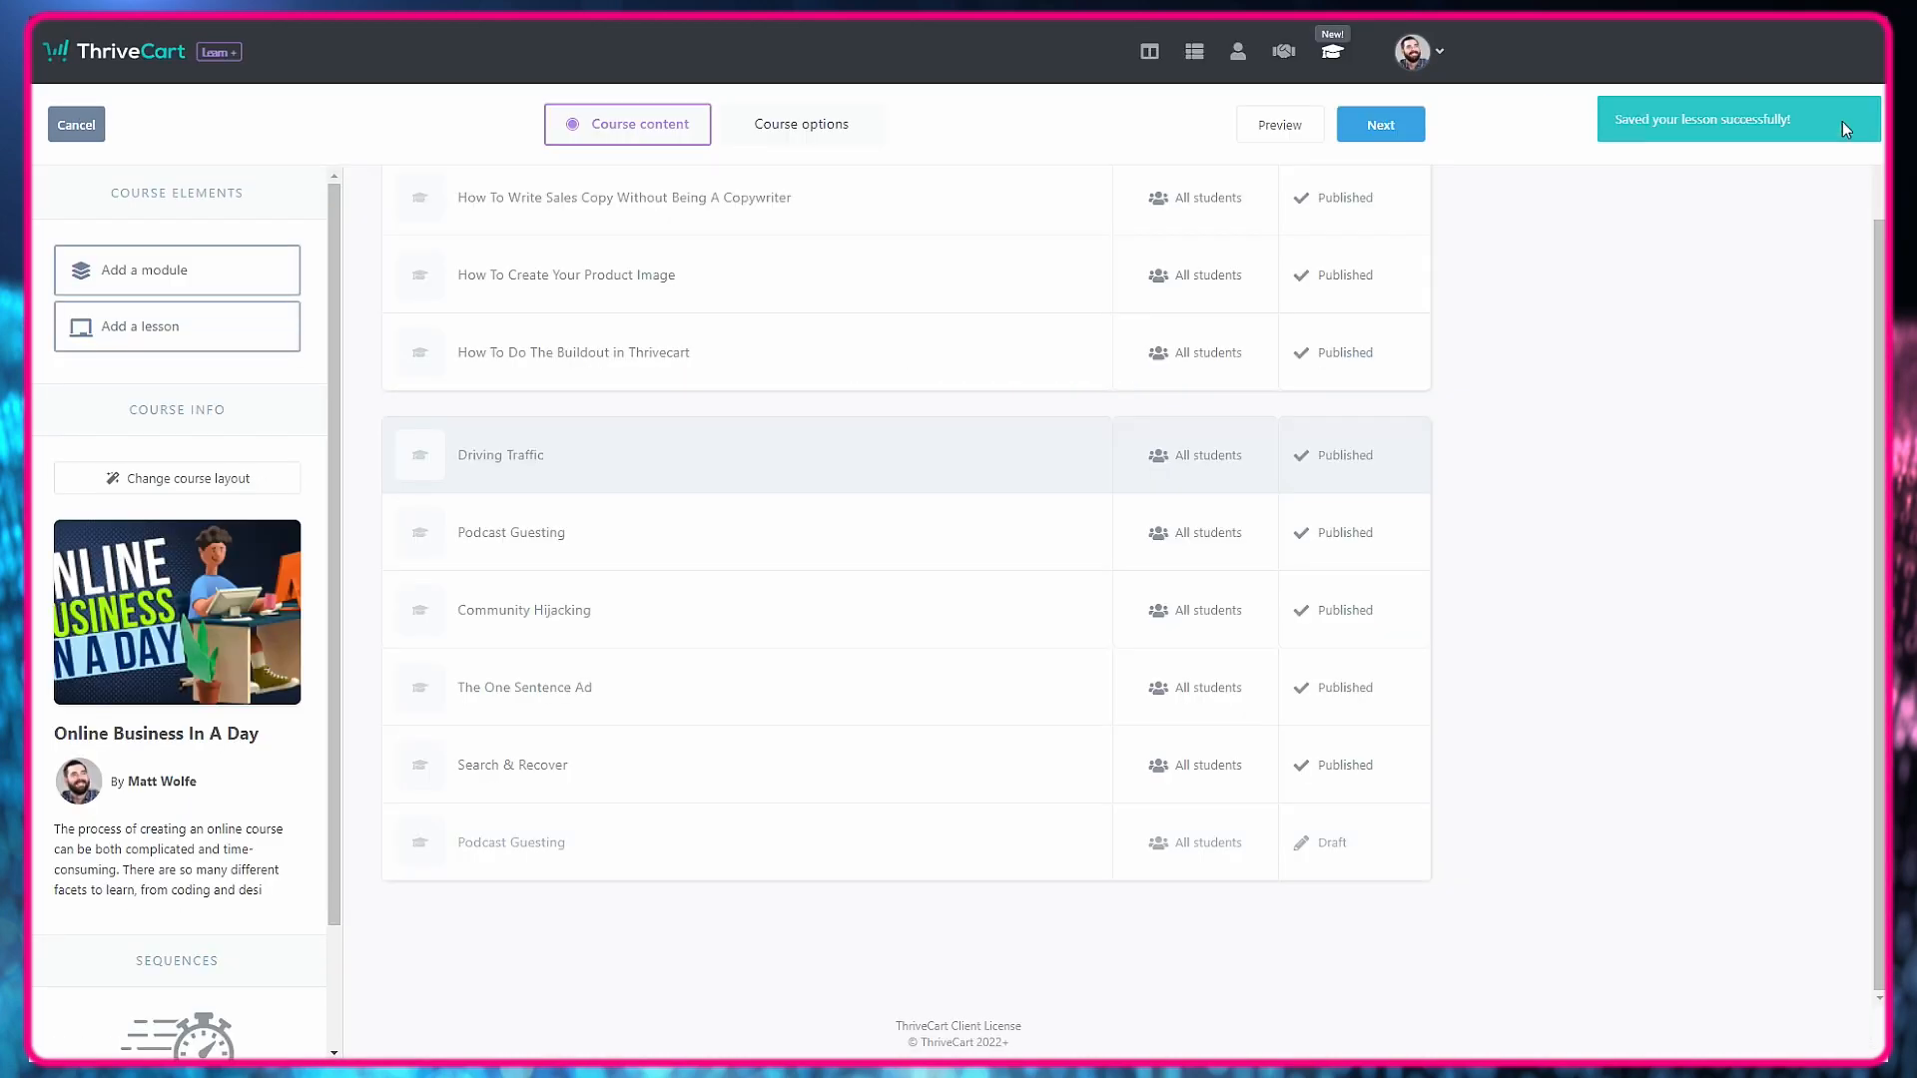
Rename the last cloned Podcast Guesting lesson as "Traffic Fast-Track".
click(580, 834)
key(ctrl+a)
text(Traffic Fasttrac)
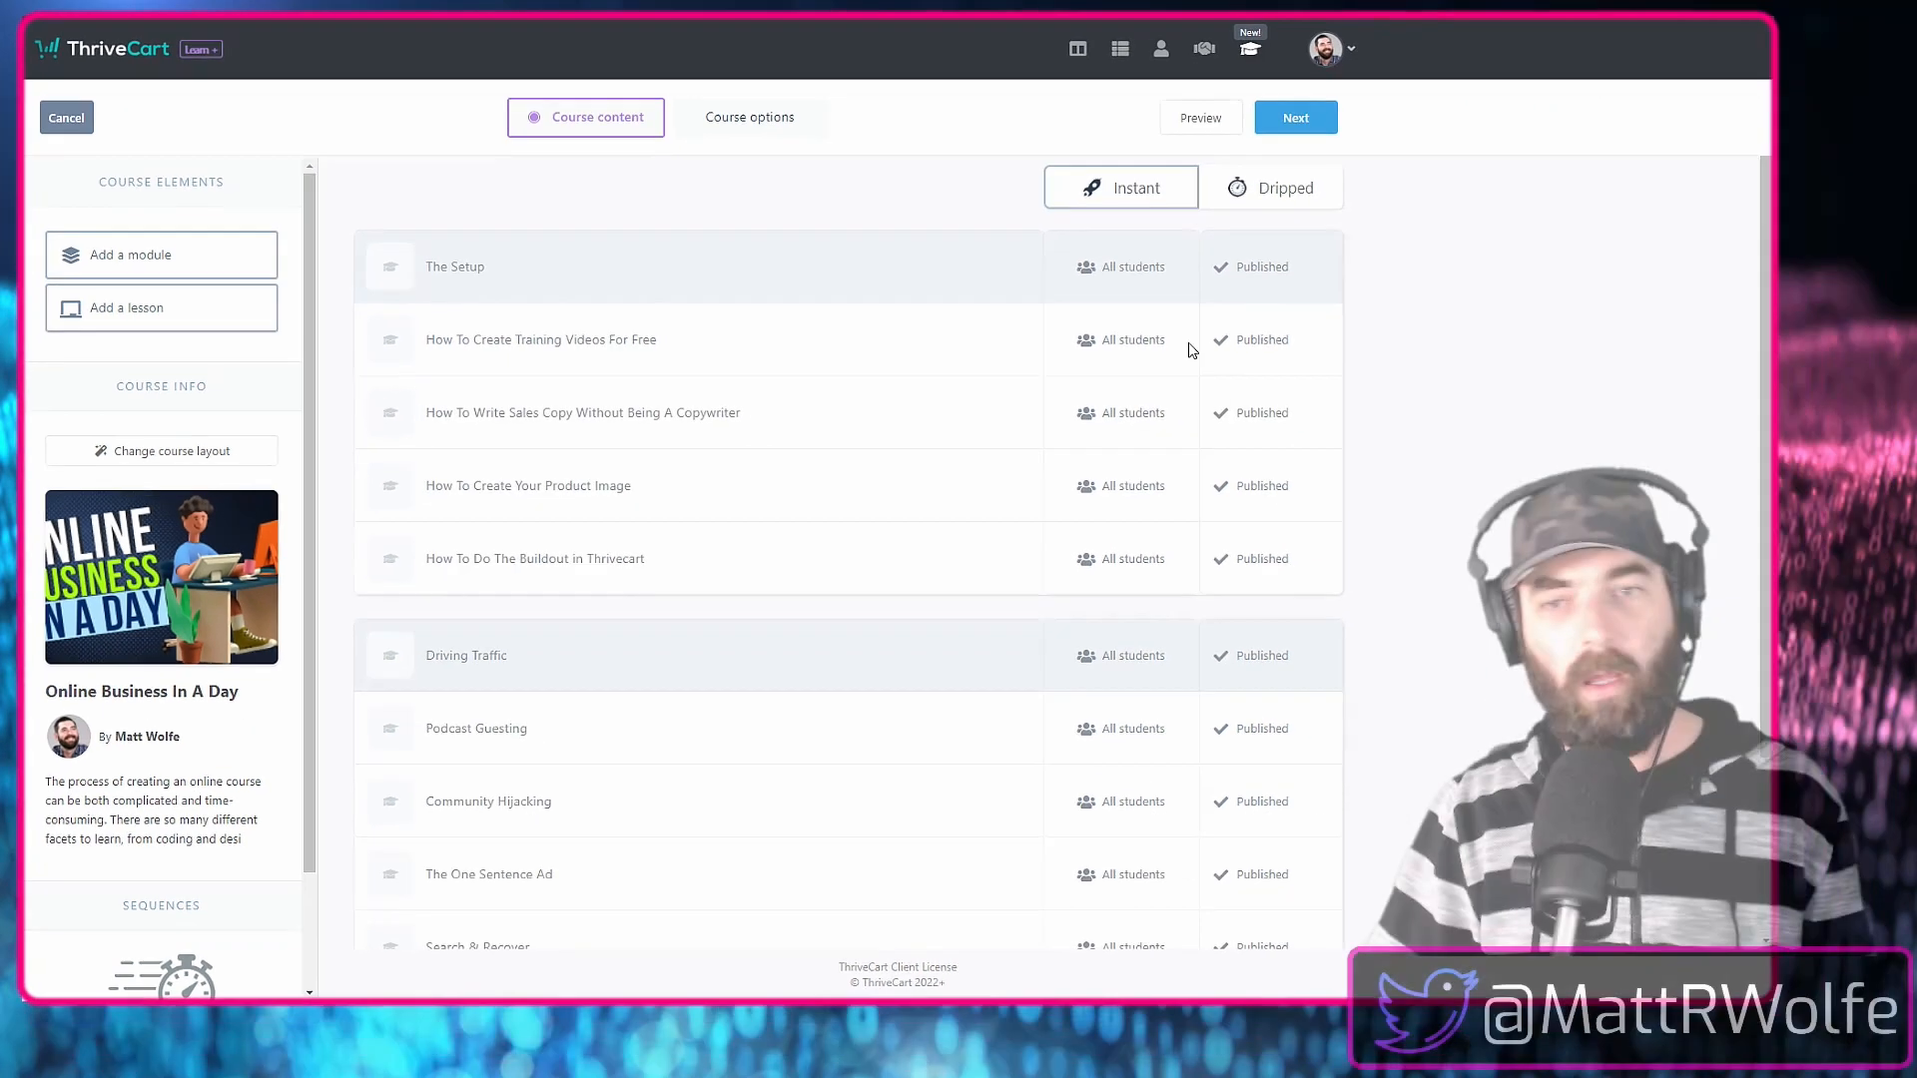
Preview the course as a student, checking the training videos, Podcast Guesting and sales copy lessons, and leave the preview.
click(1178, 118)
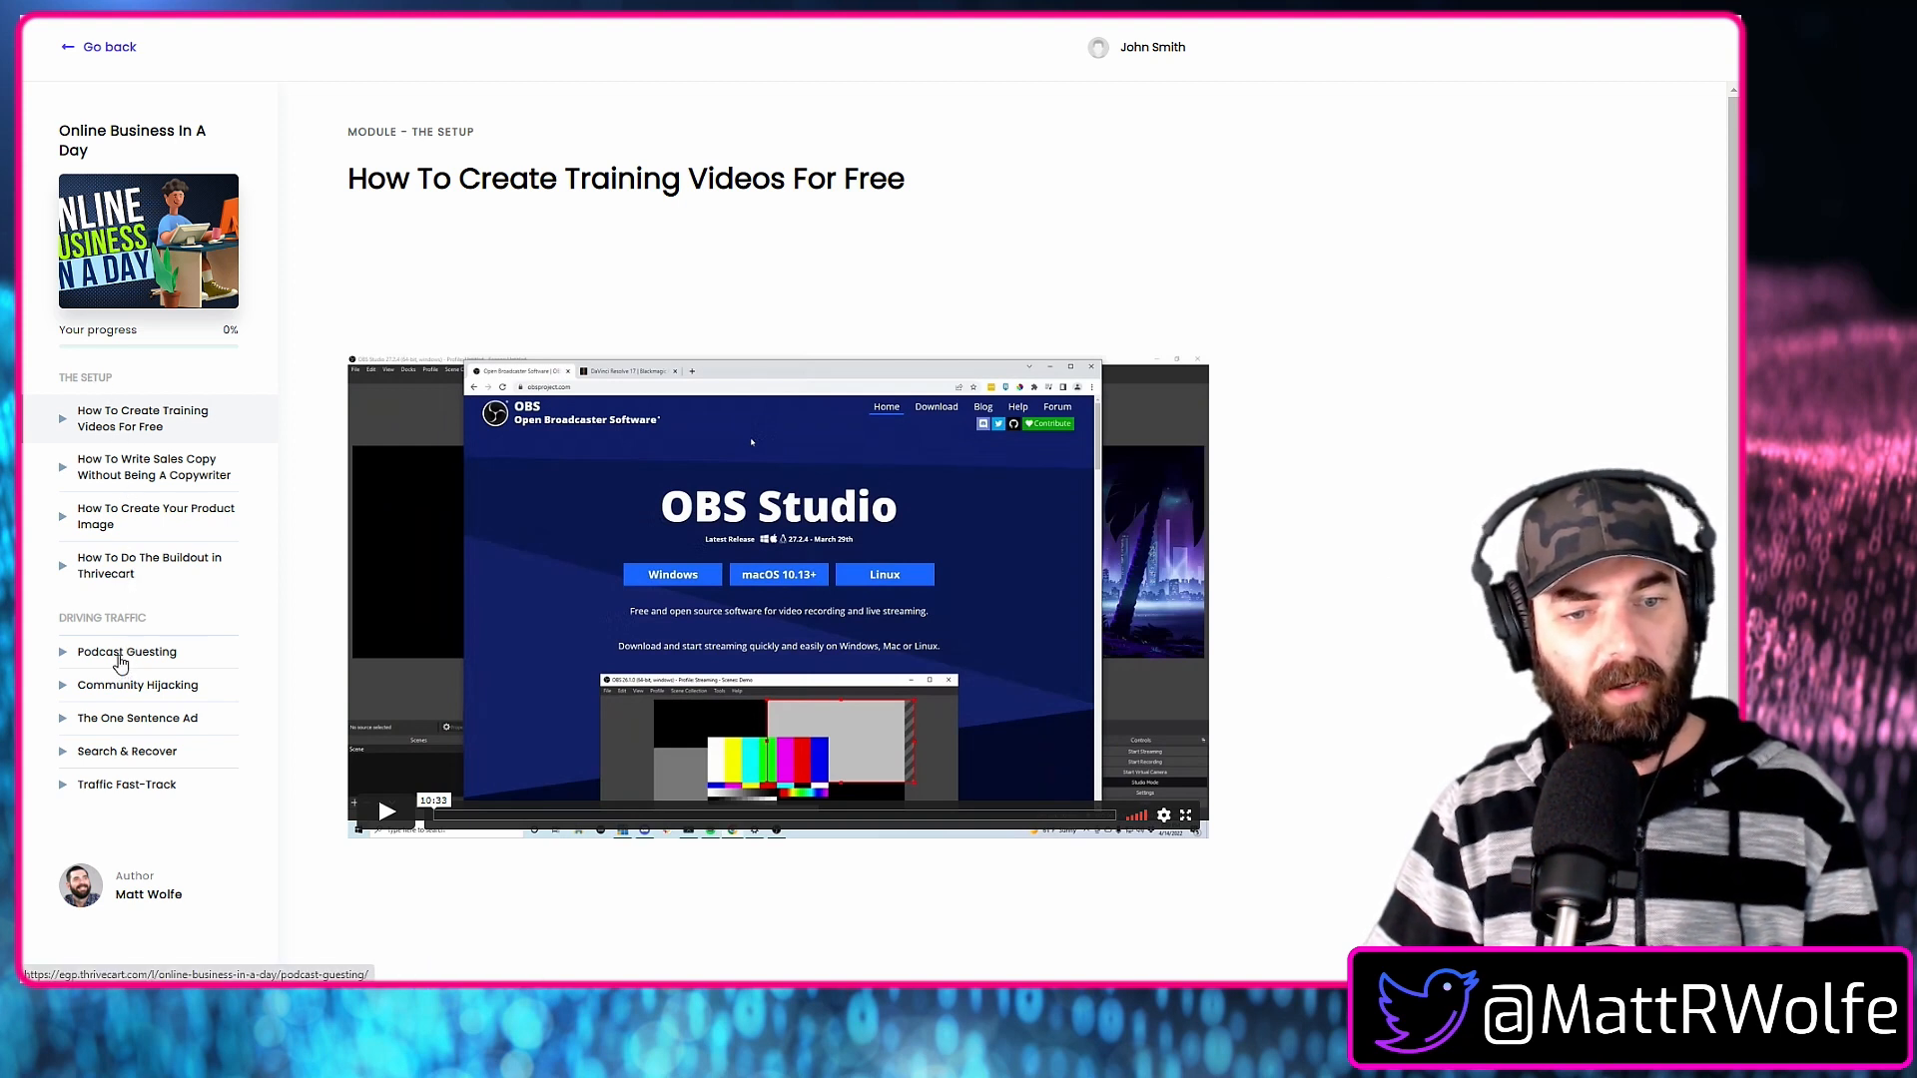
click(128, 656)
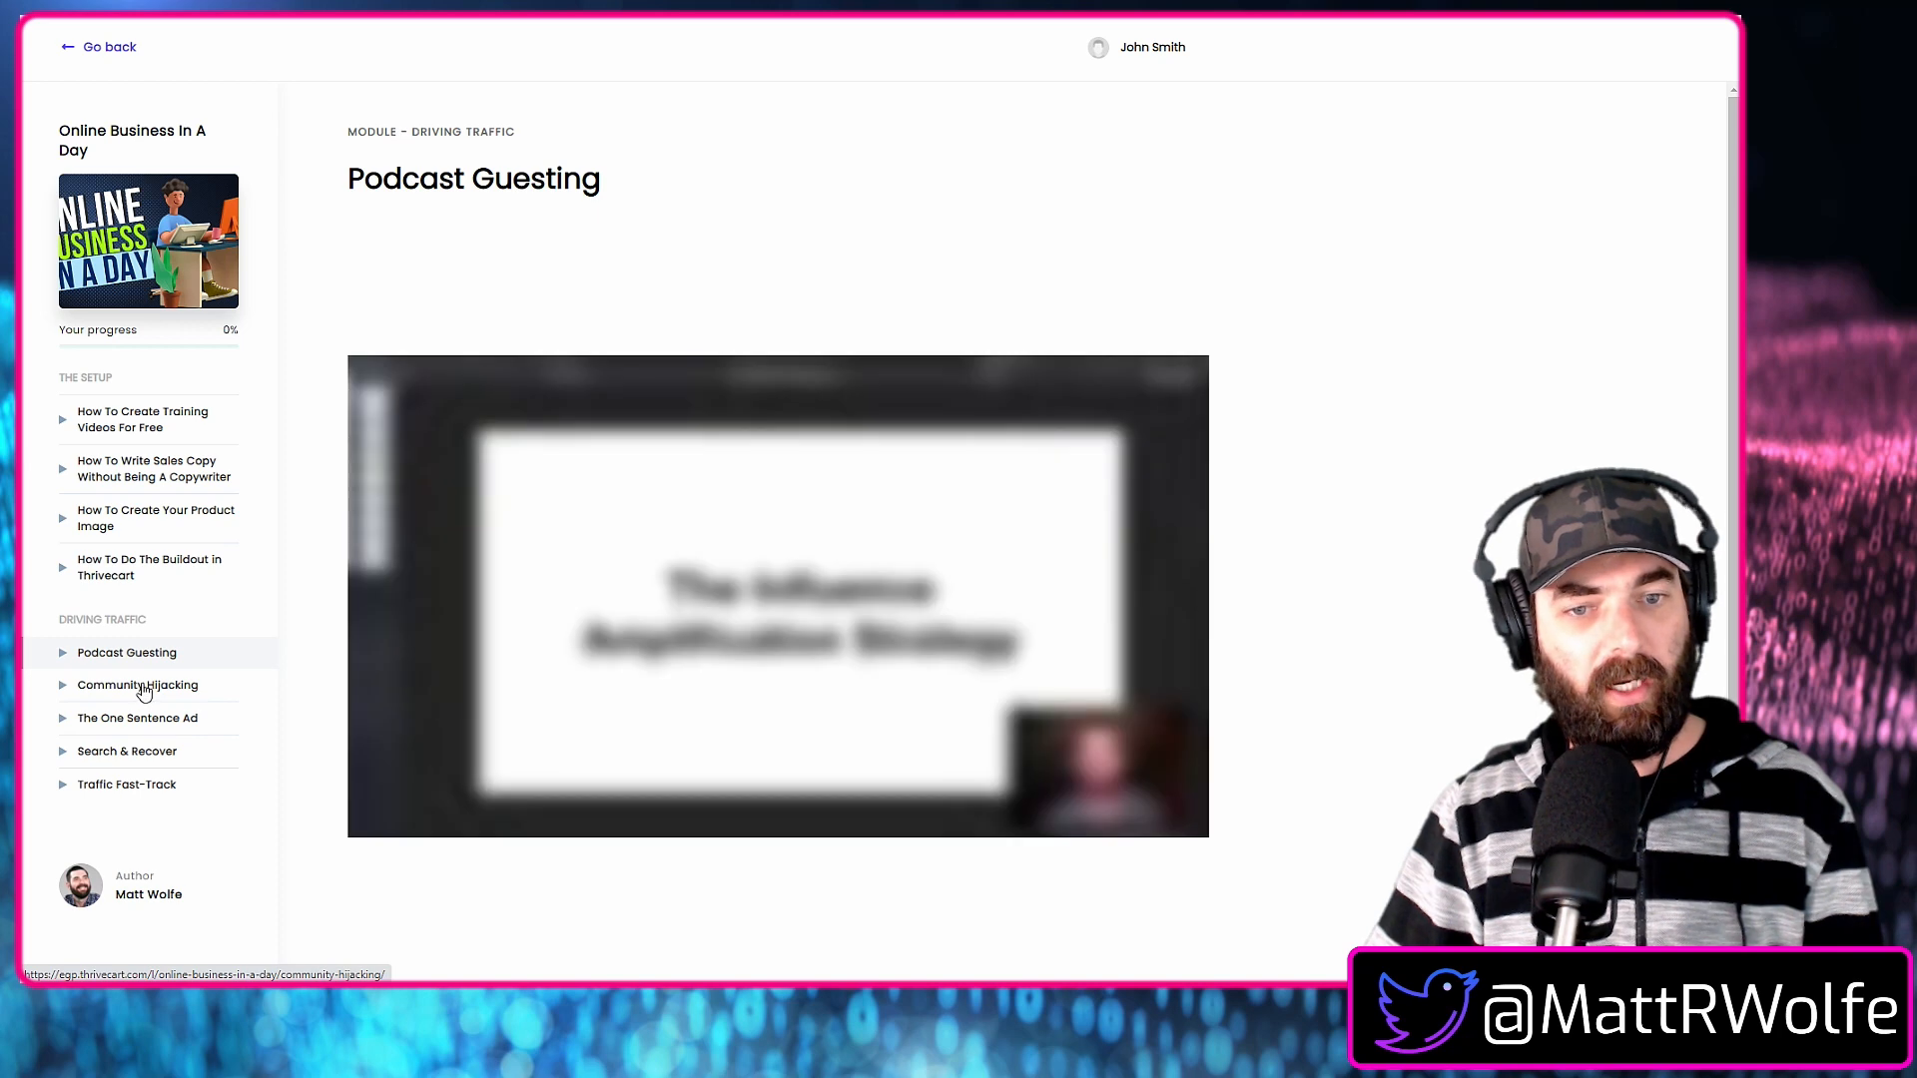
key(alt+Left)
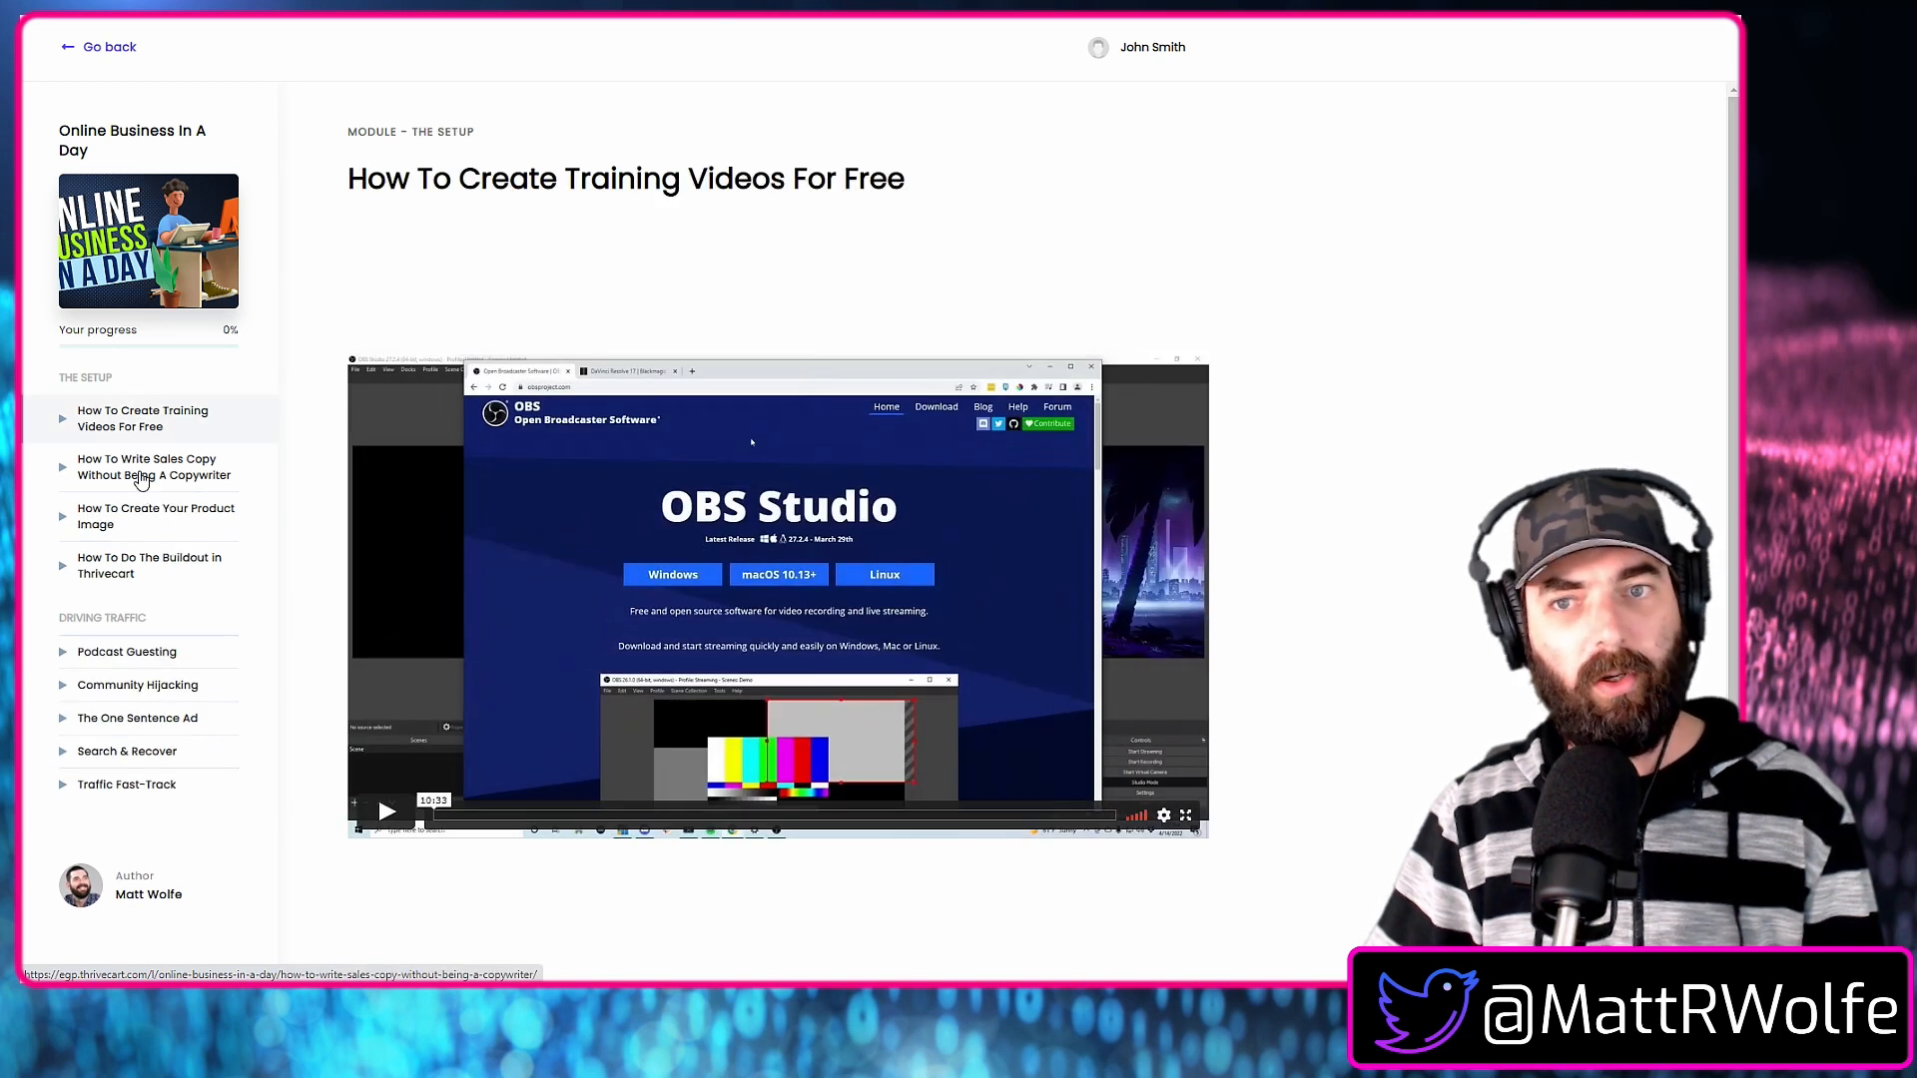
click(141, 481)
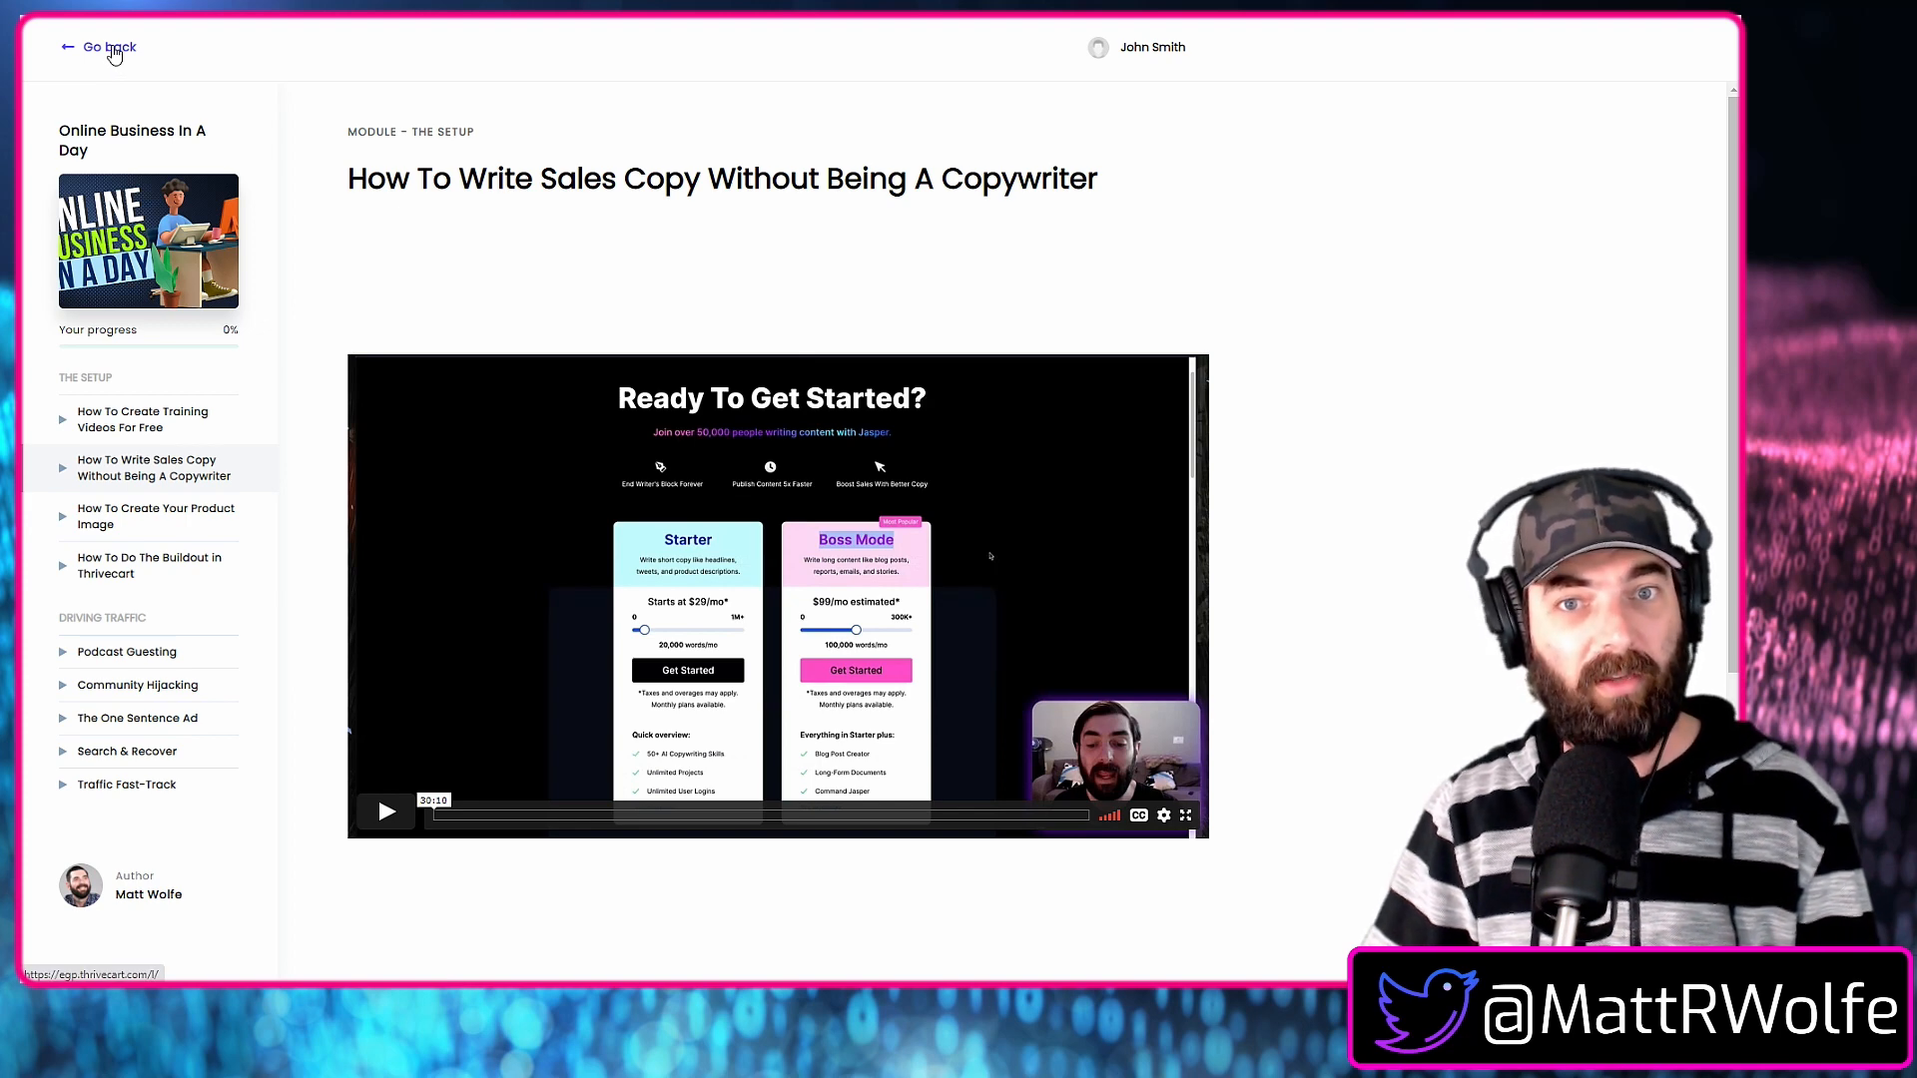
click(113, 48)
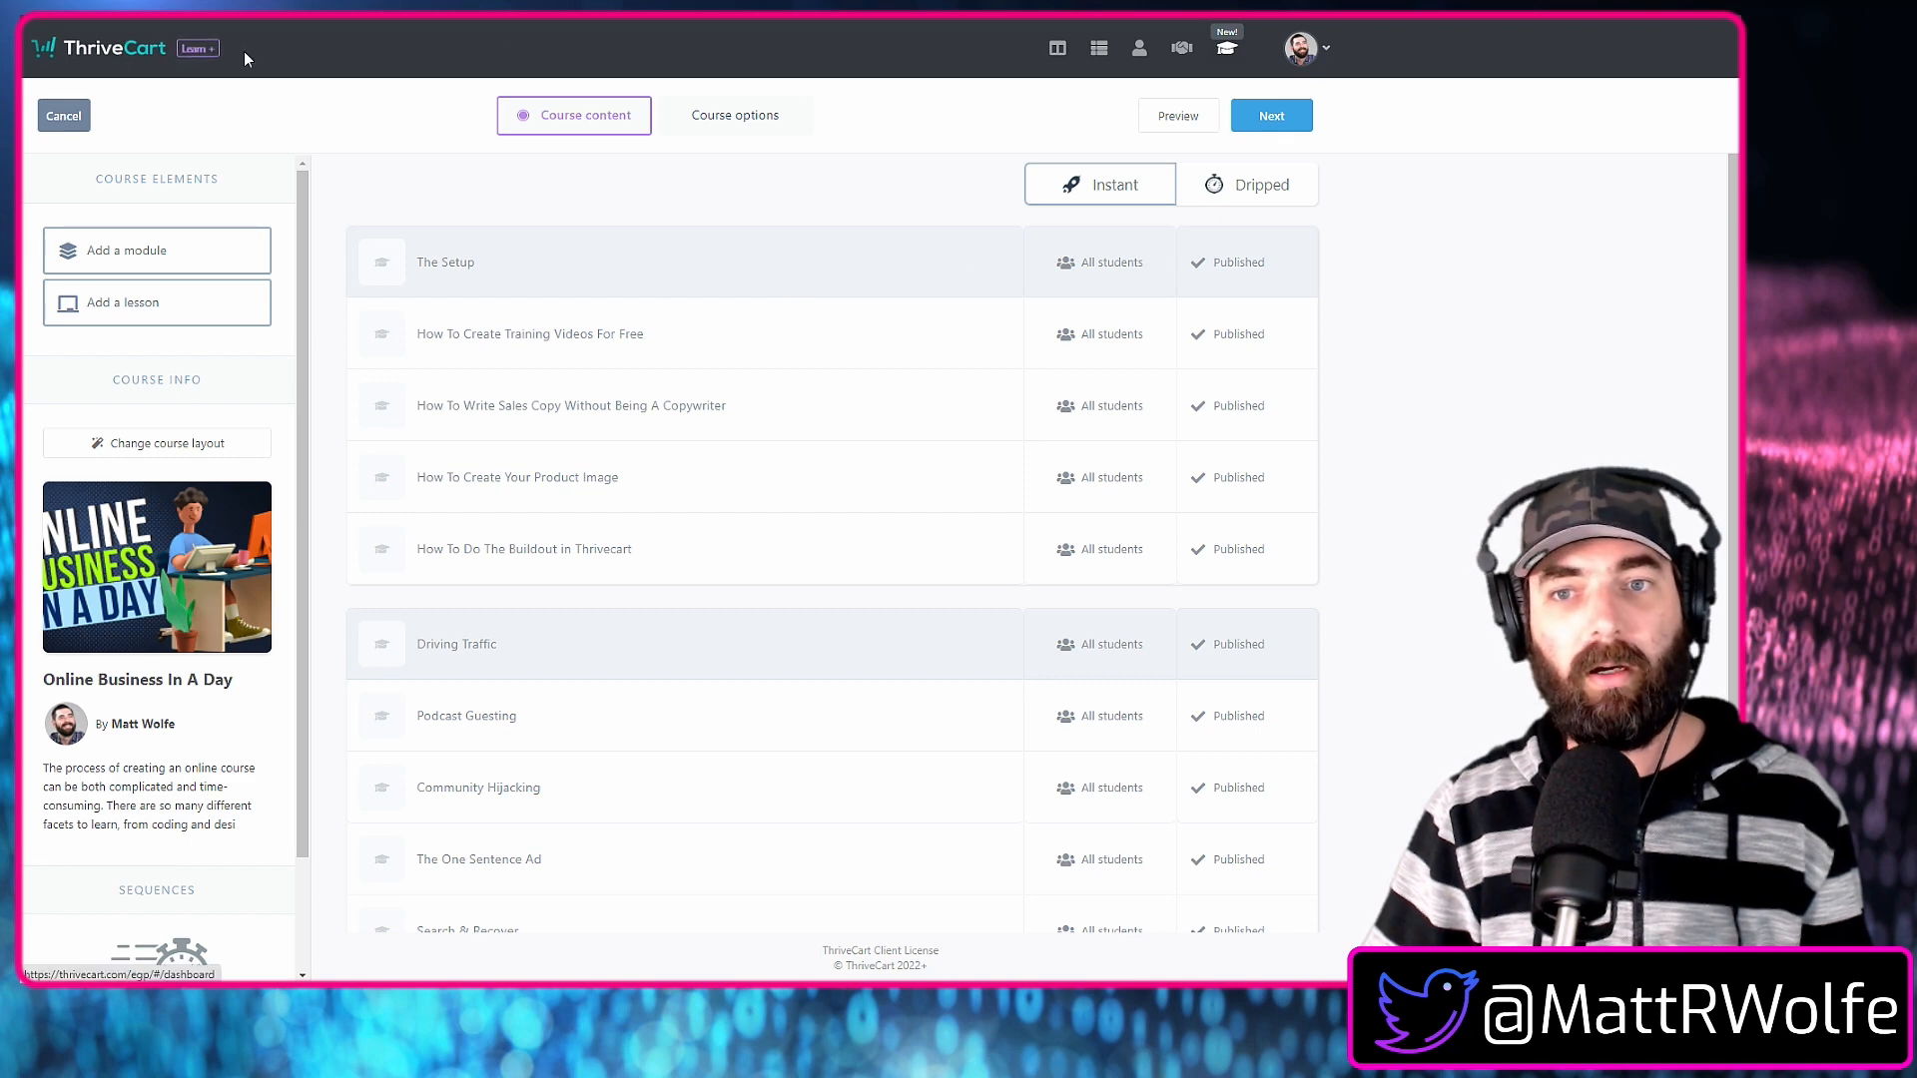
Review the course options and behavior rules, and save and exit the course.
click(1295, 126)
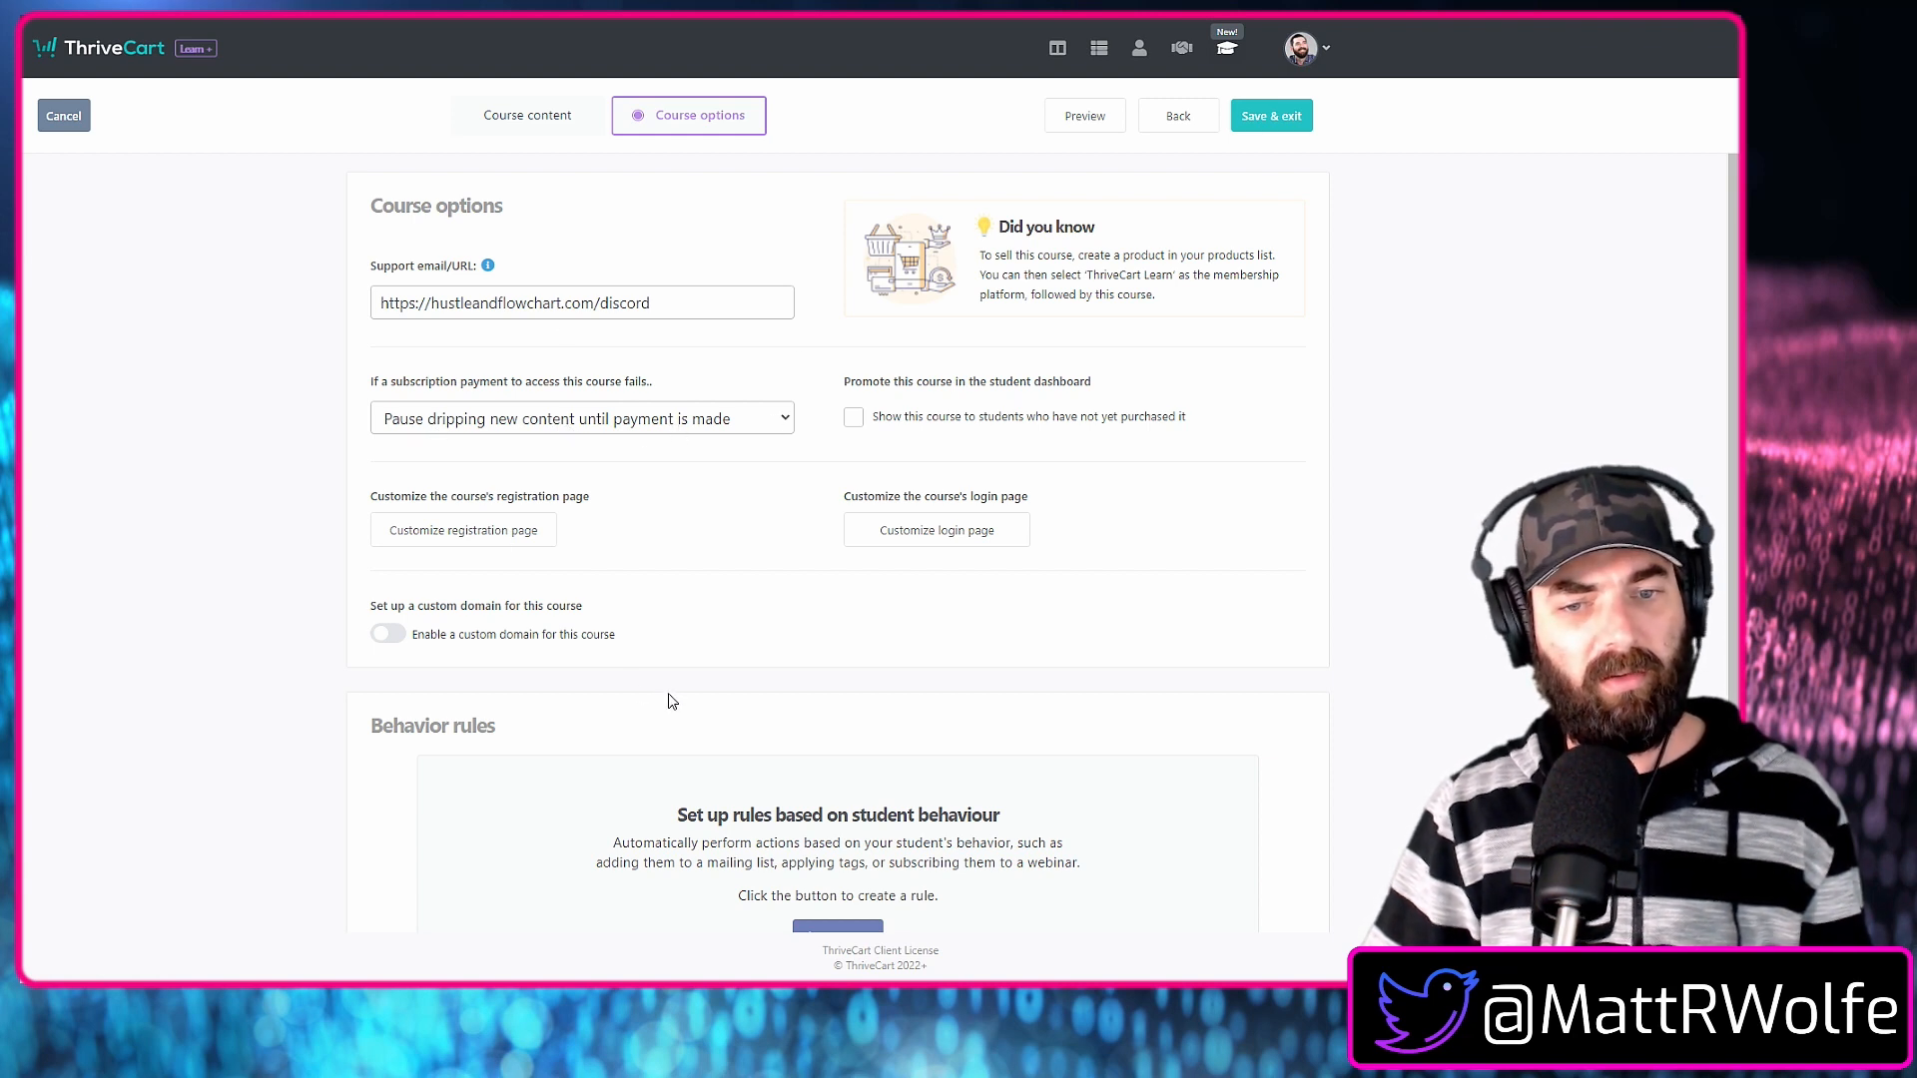
scroll(721, 669, down, 2)
scroll(721, 669, up, 2)
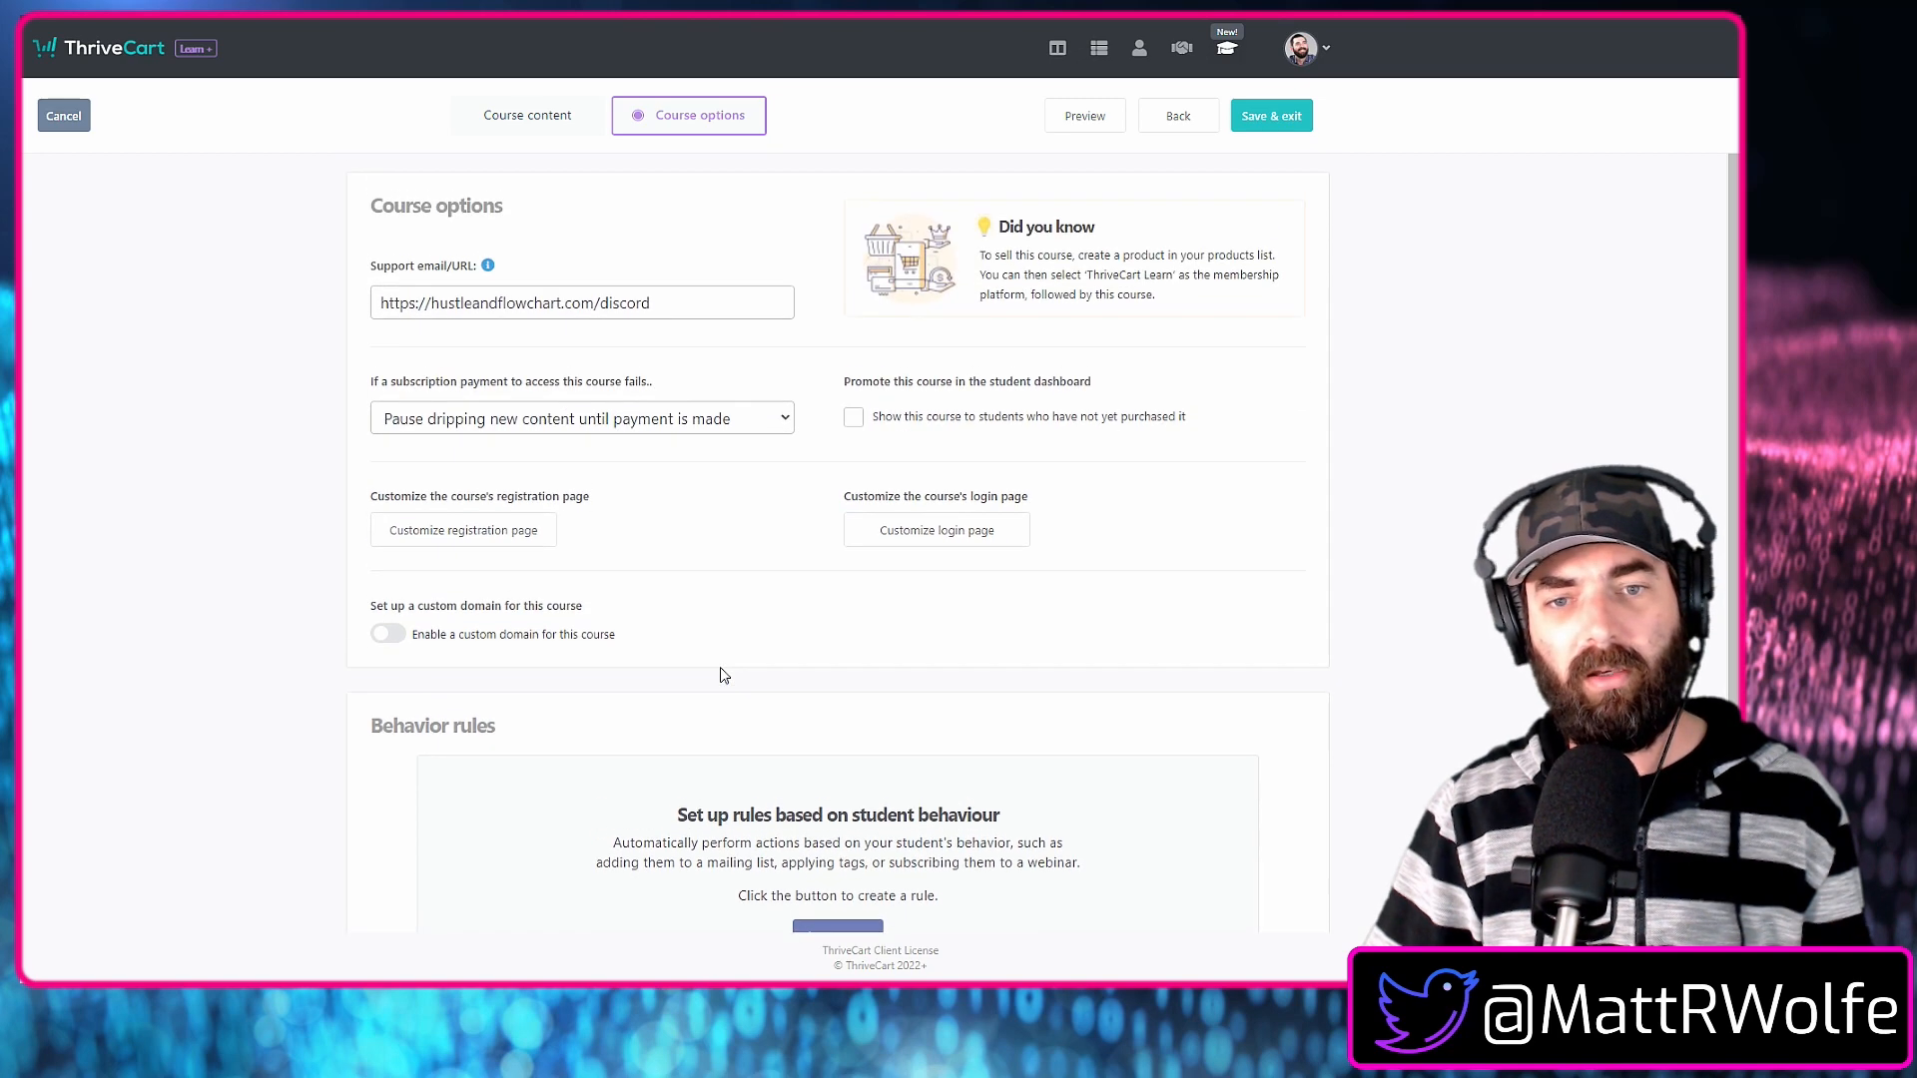
click(1276, 119)
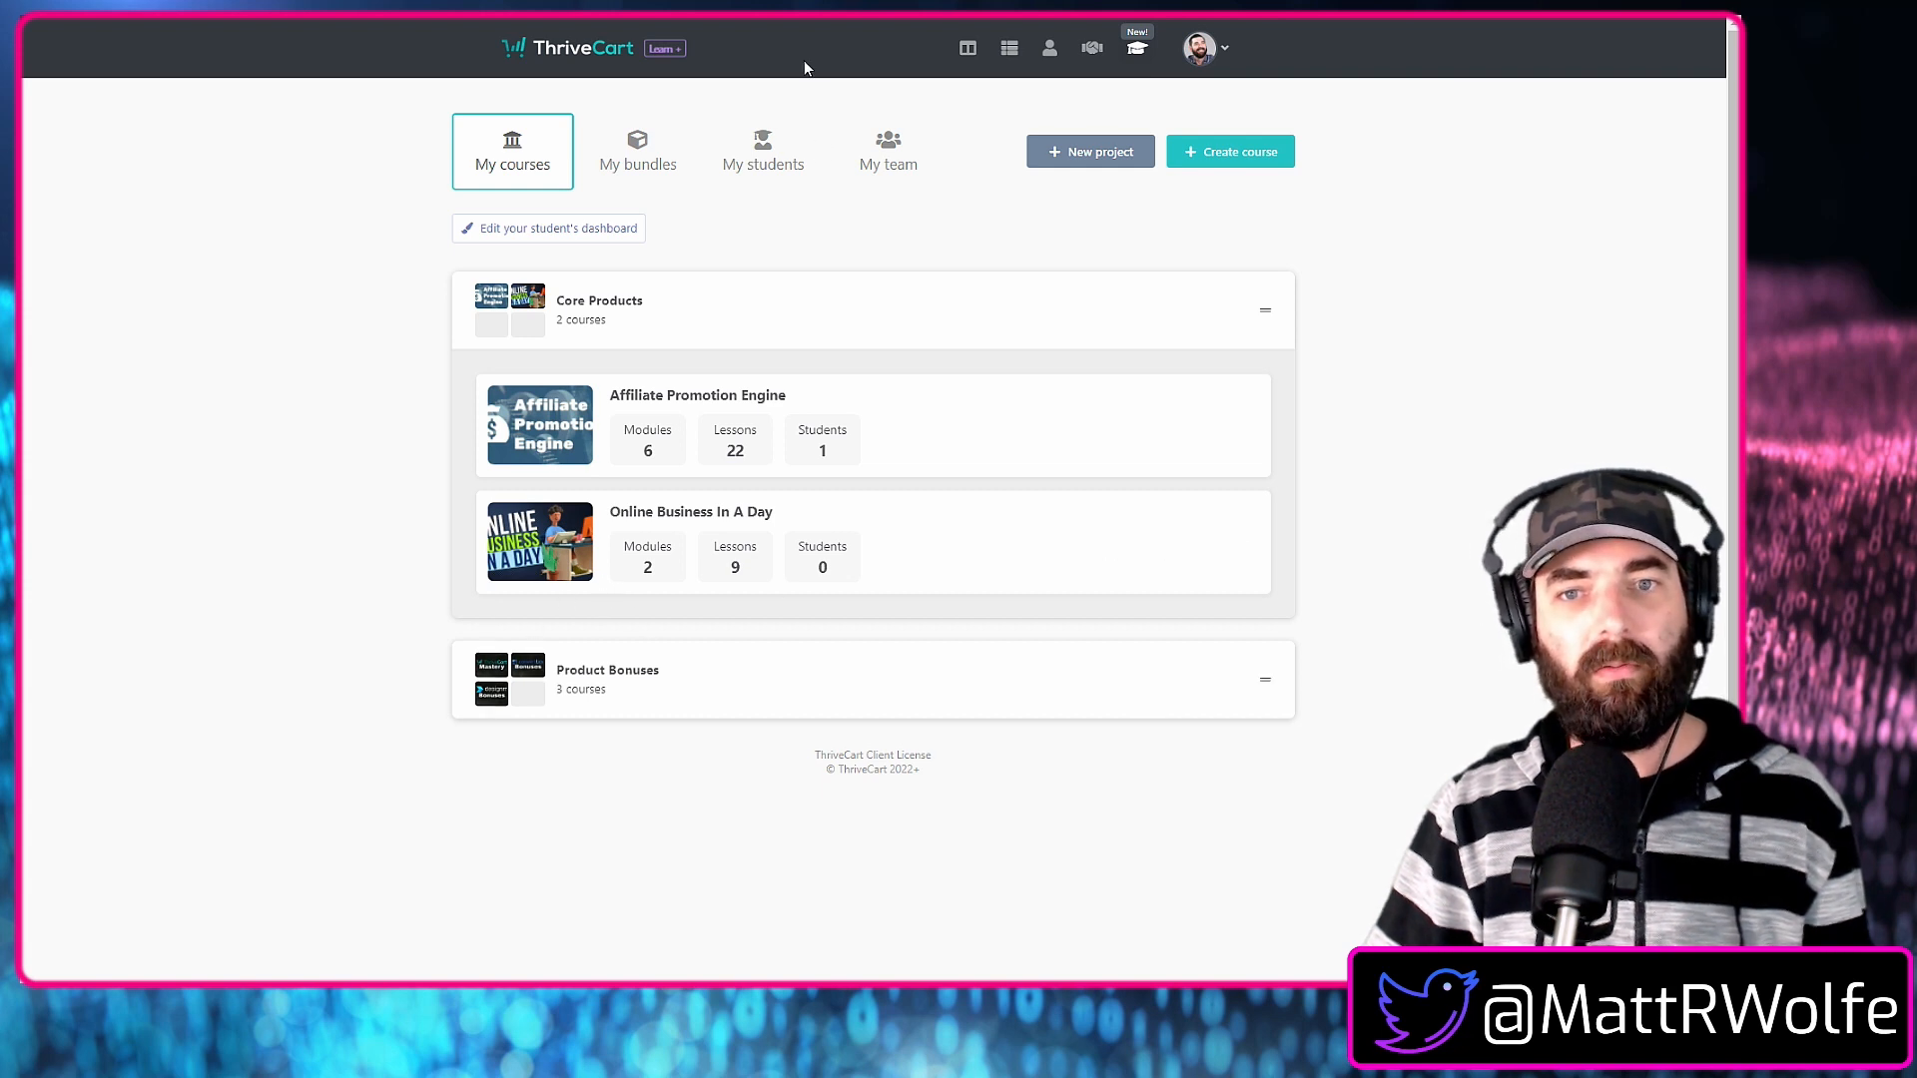
Create a new digital product and name it "Online Business In A Day".
click(1008, 54)
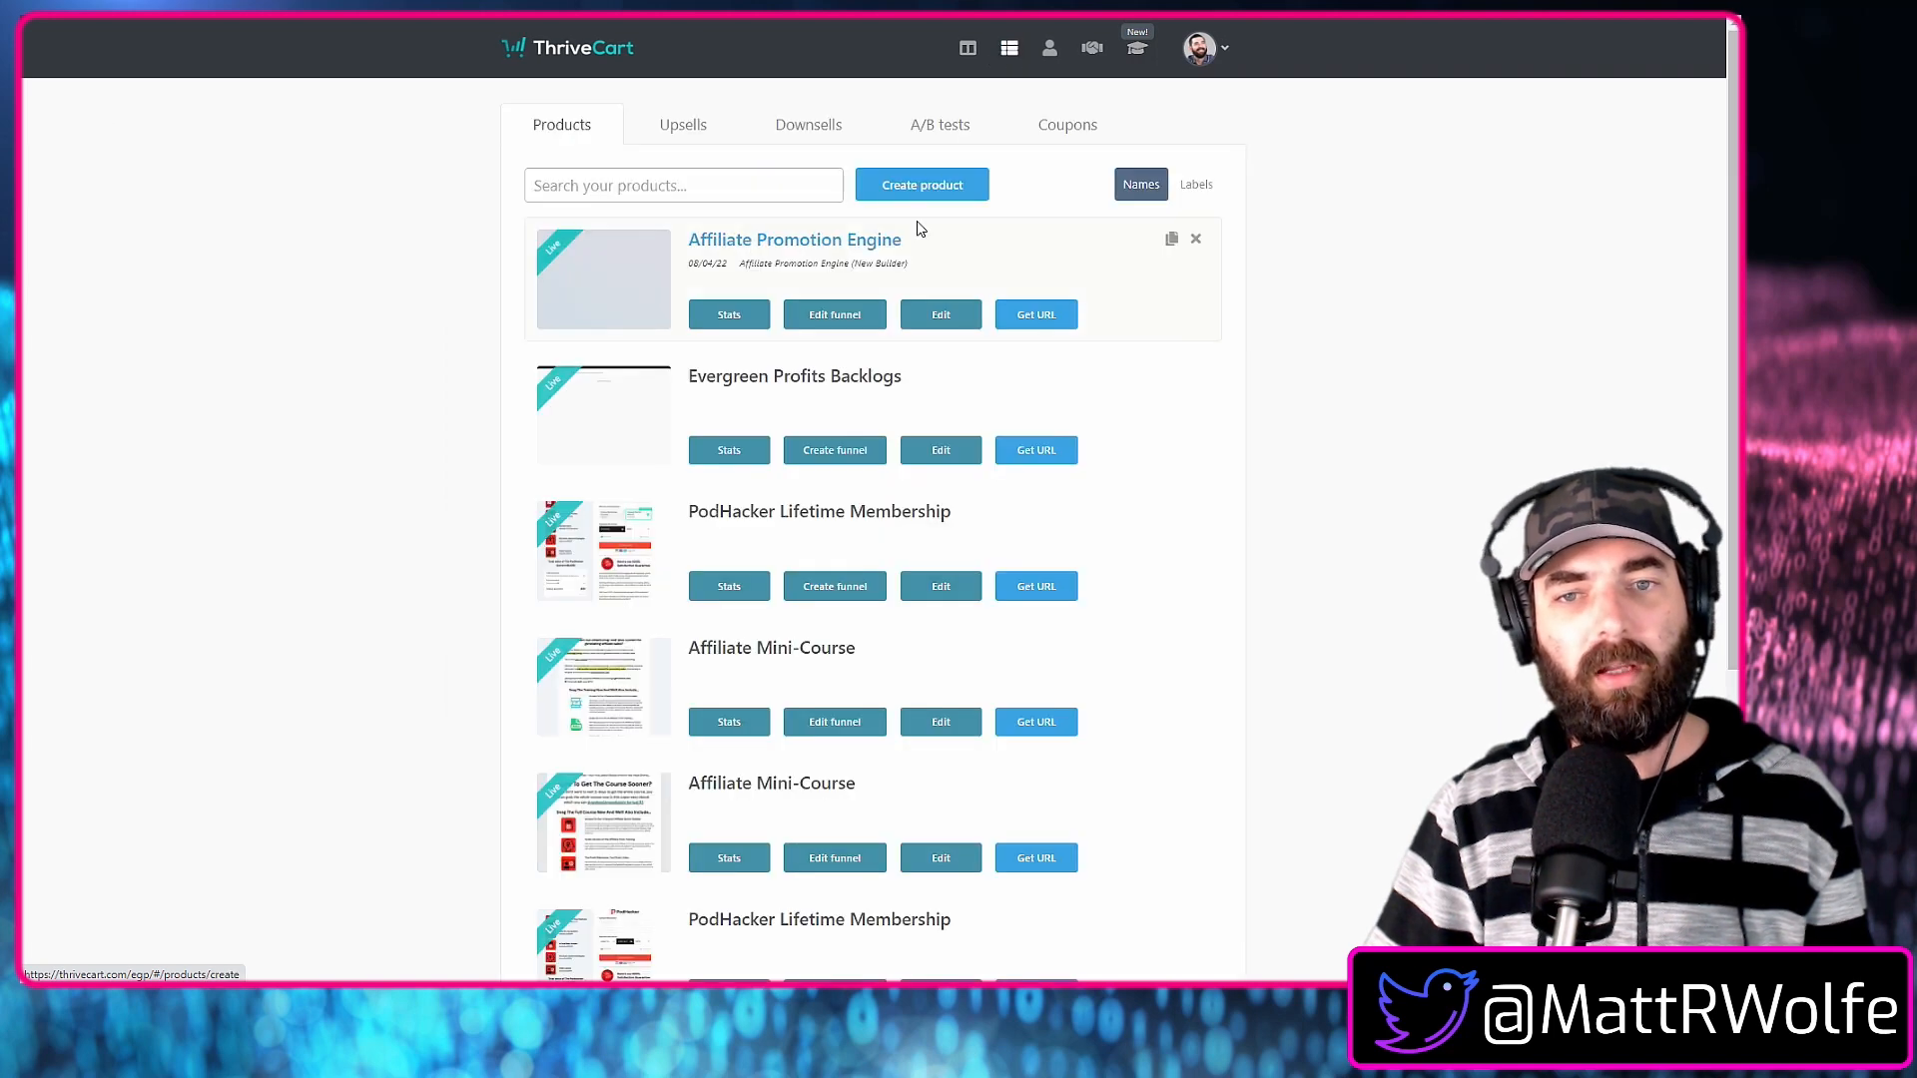
click(923, 195)
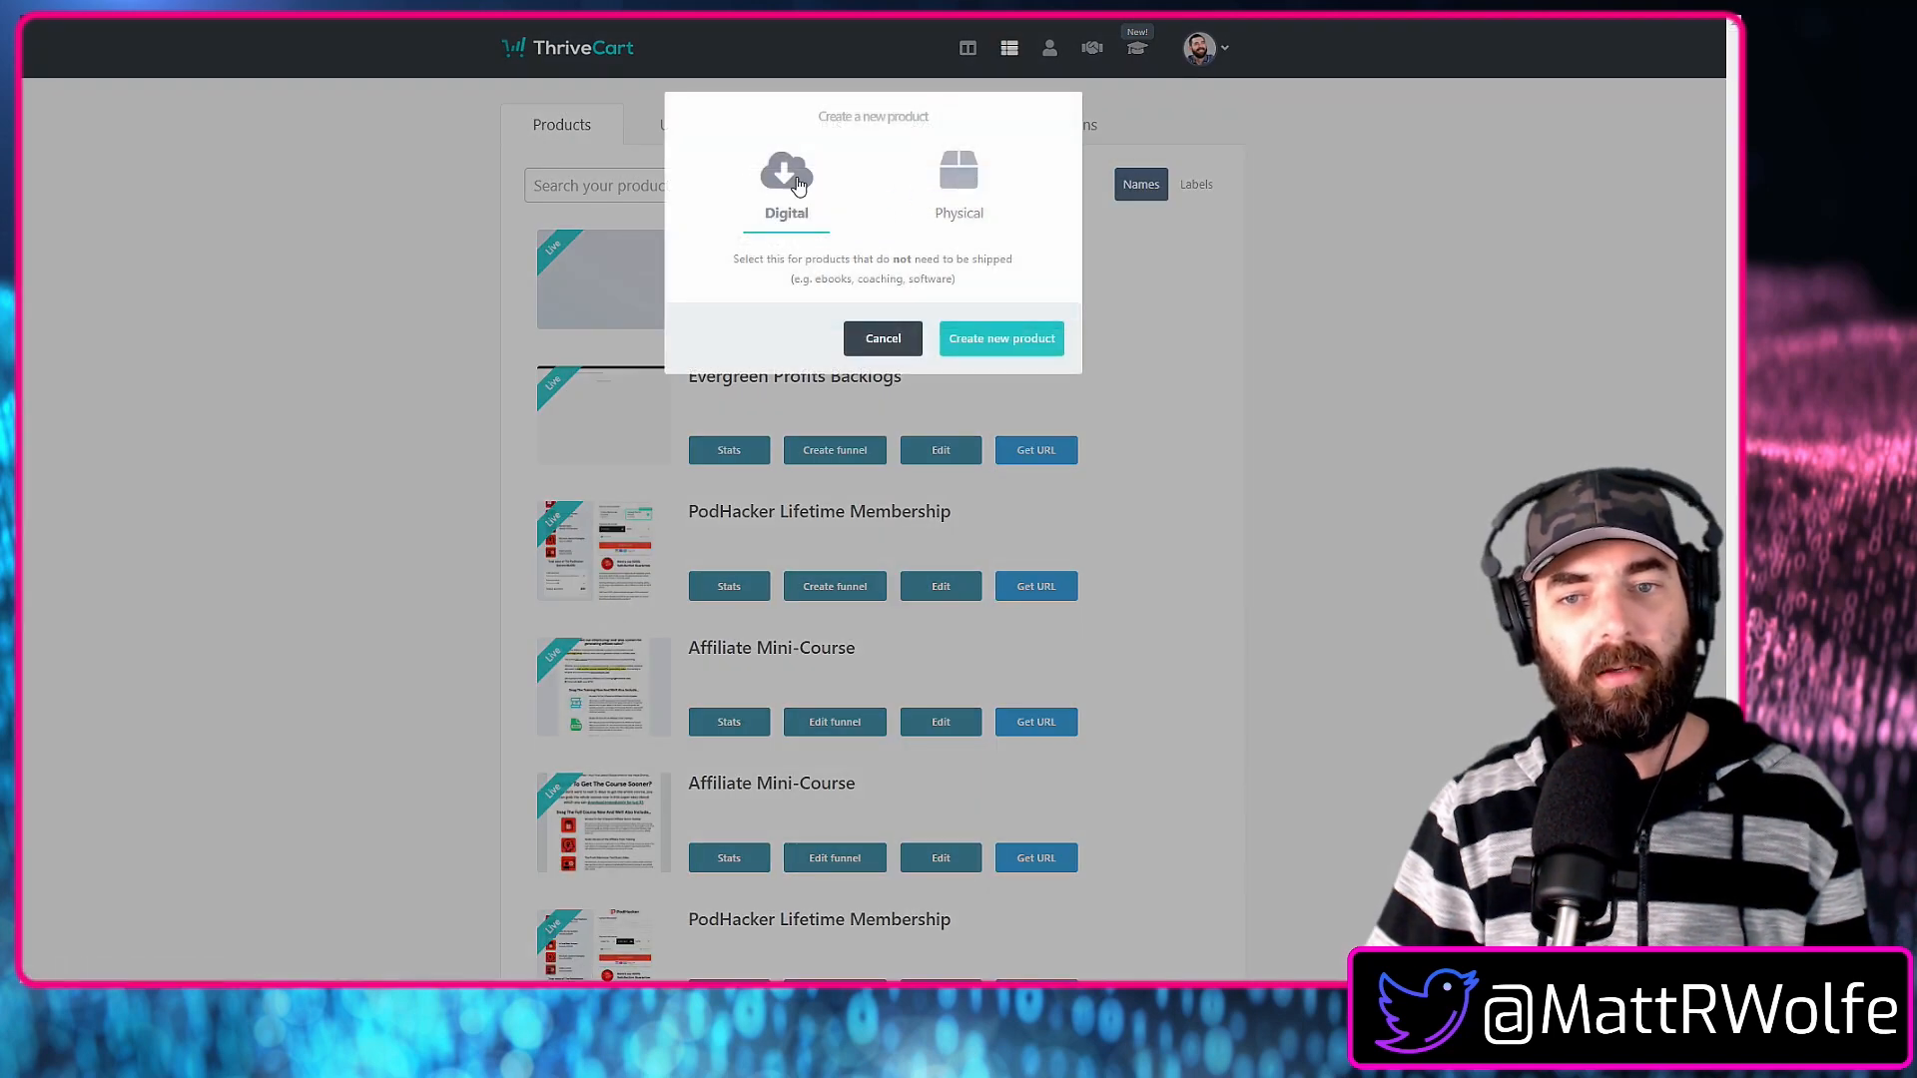
click(1025, 334)
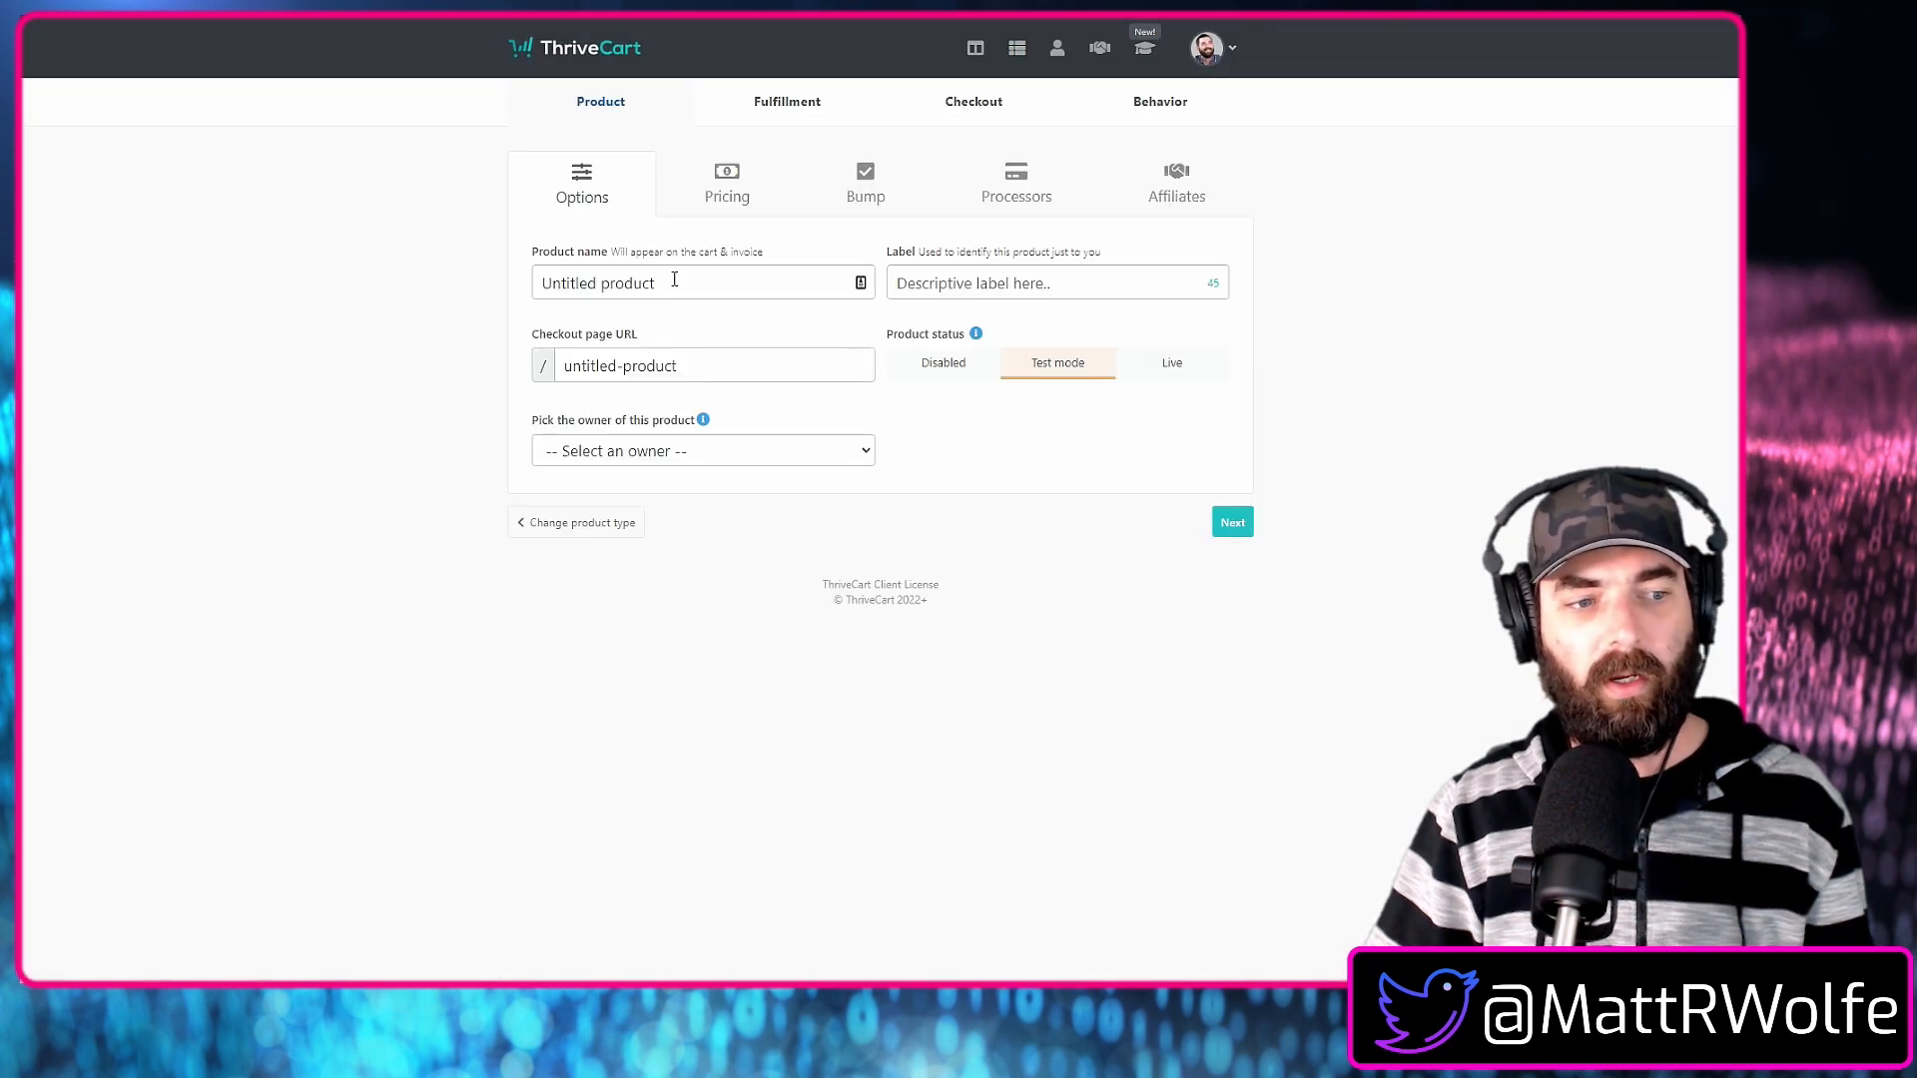
click(682, 283)
text(Online Business)
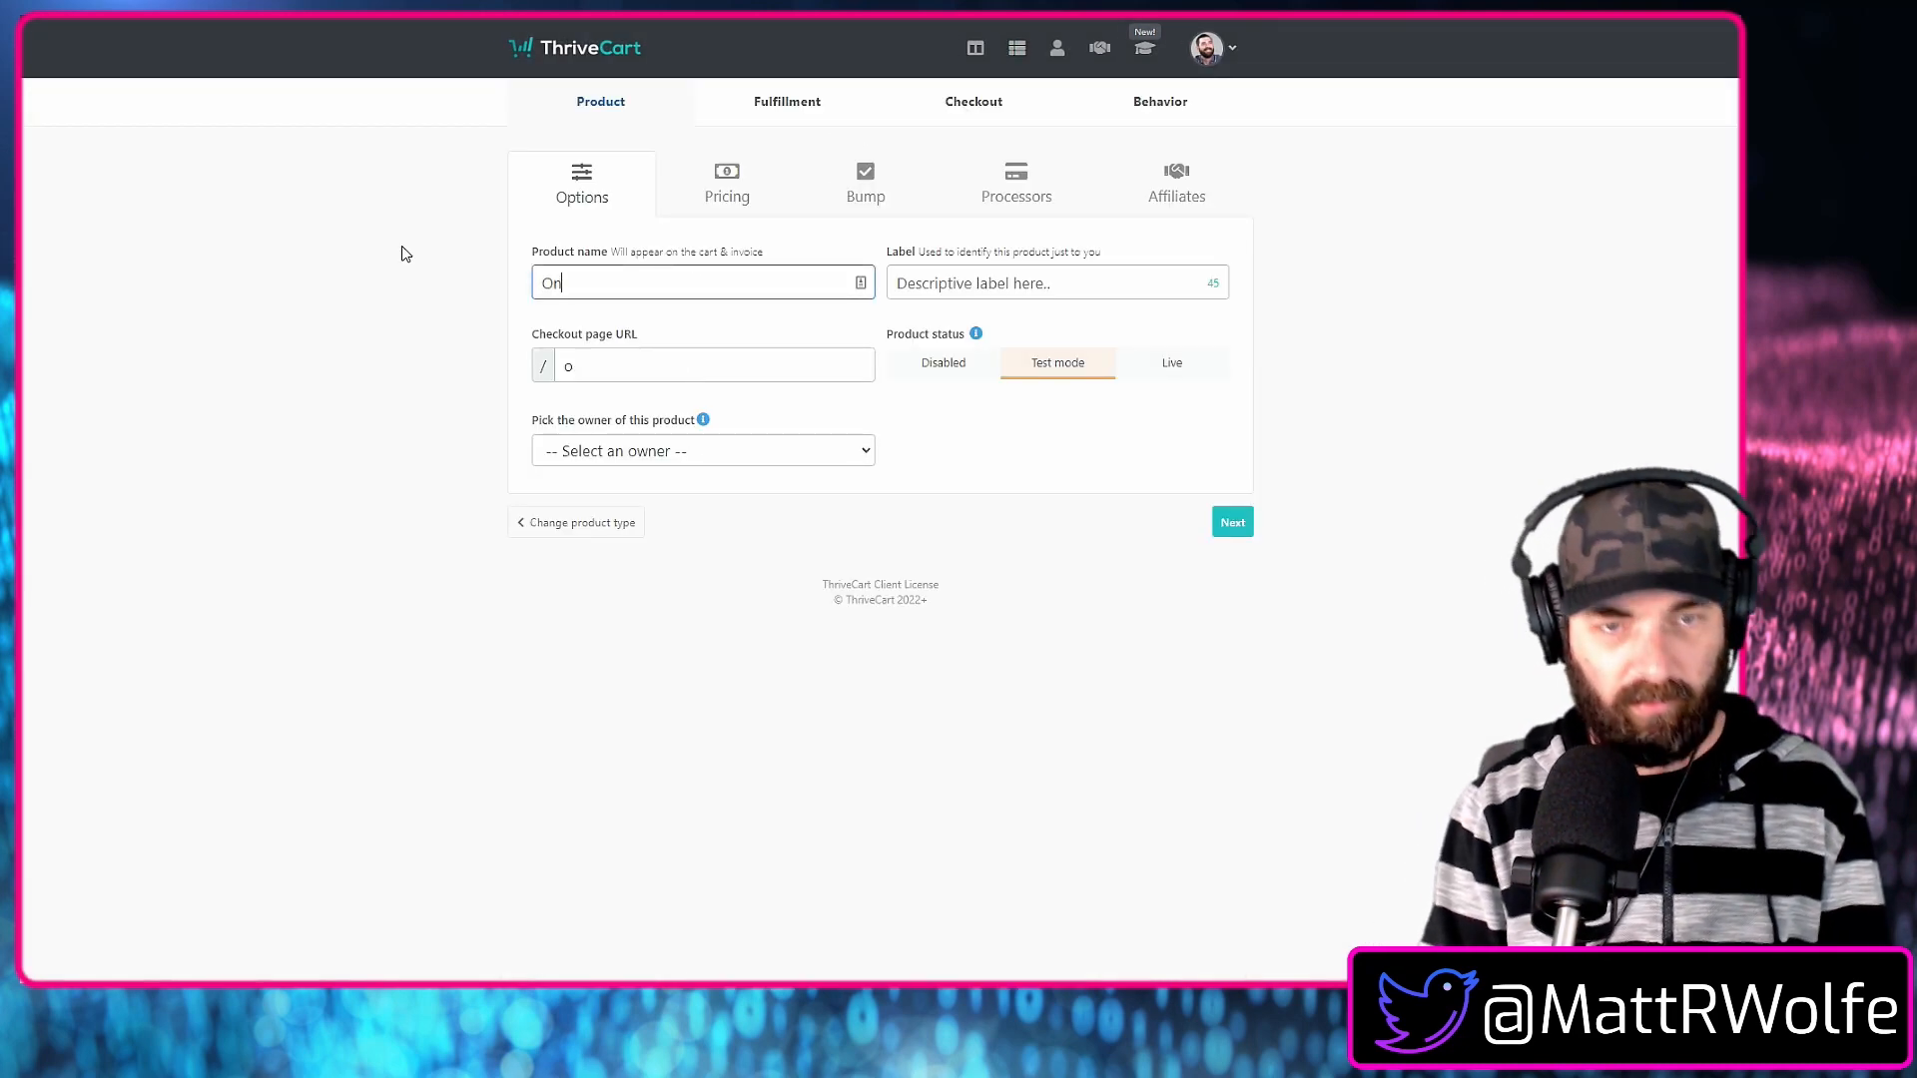
text( In A Day)
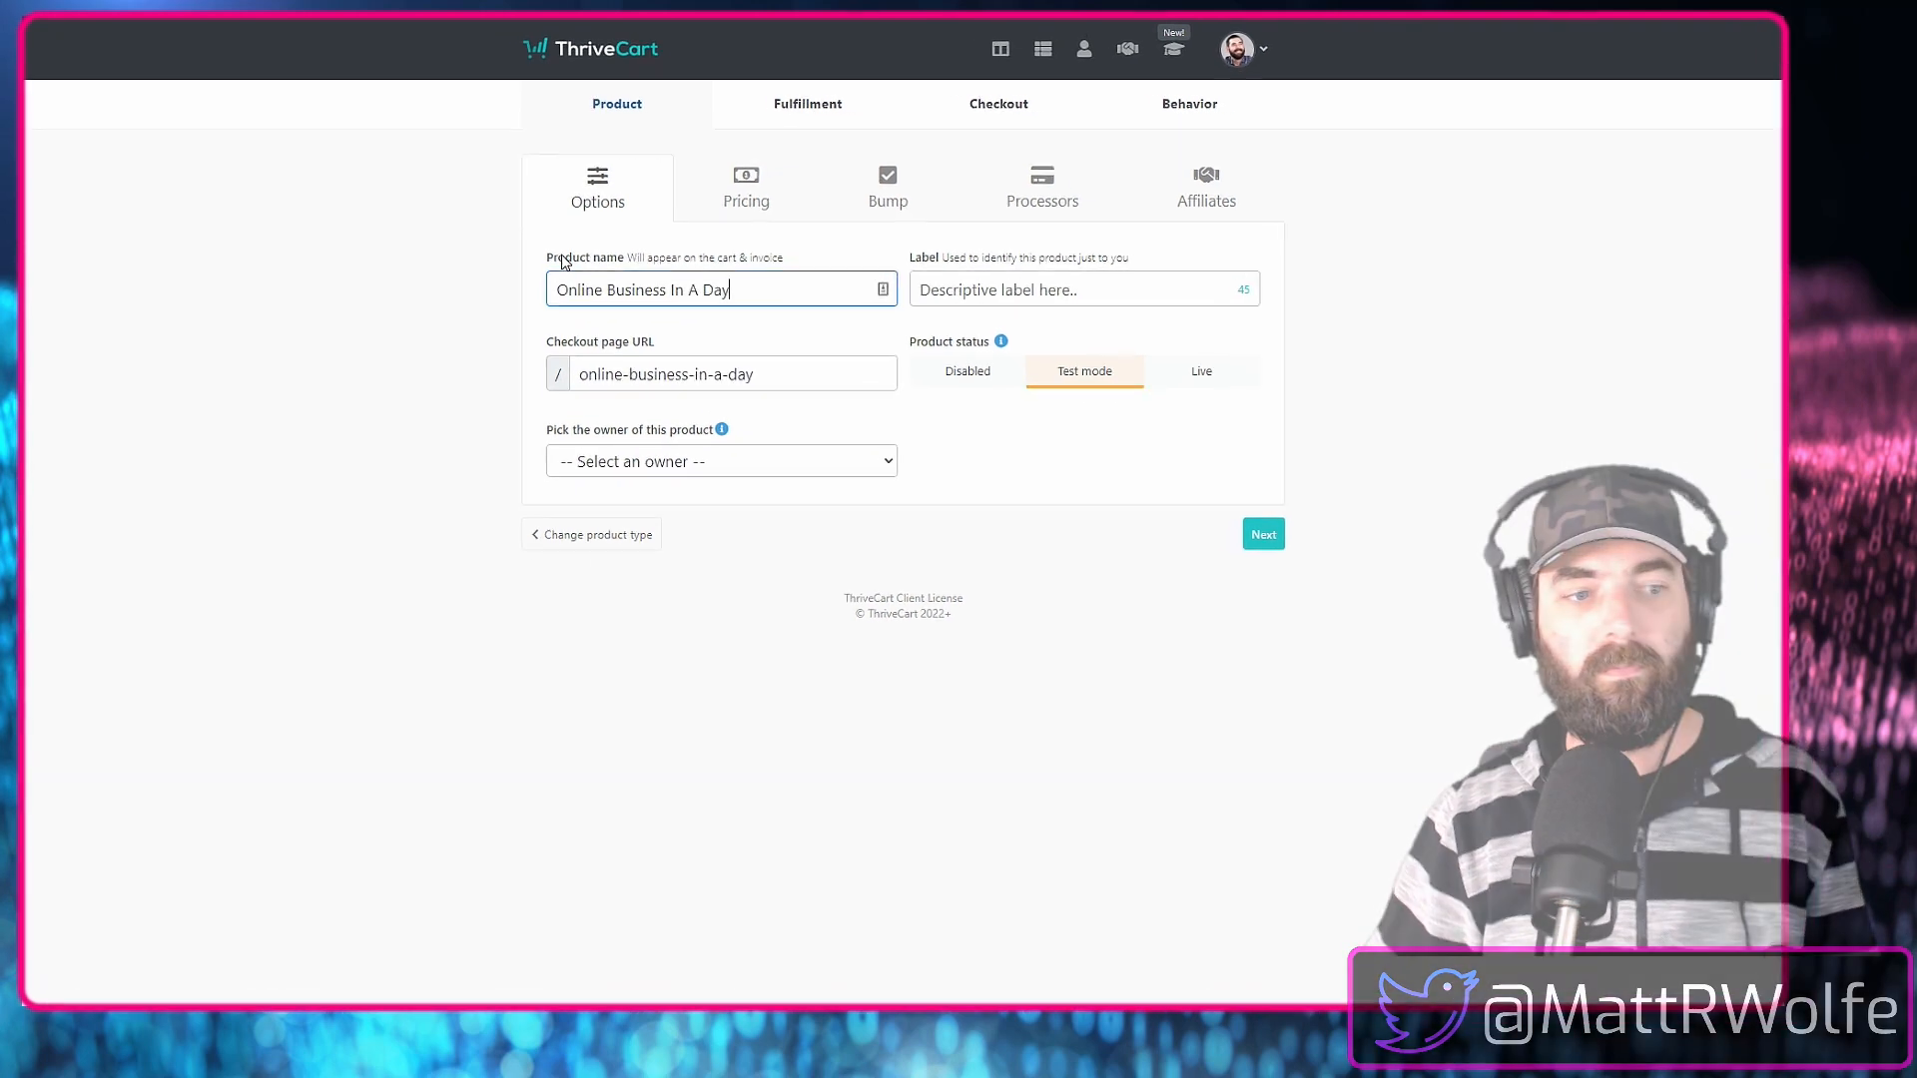
Label the product "Online Business In A Day", set its status to Live, and assign your own account as the owner.
click(1072, 284)
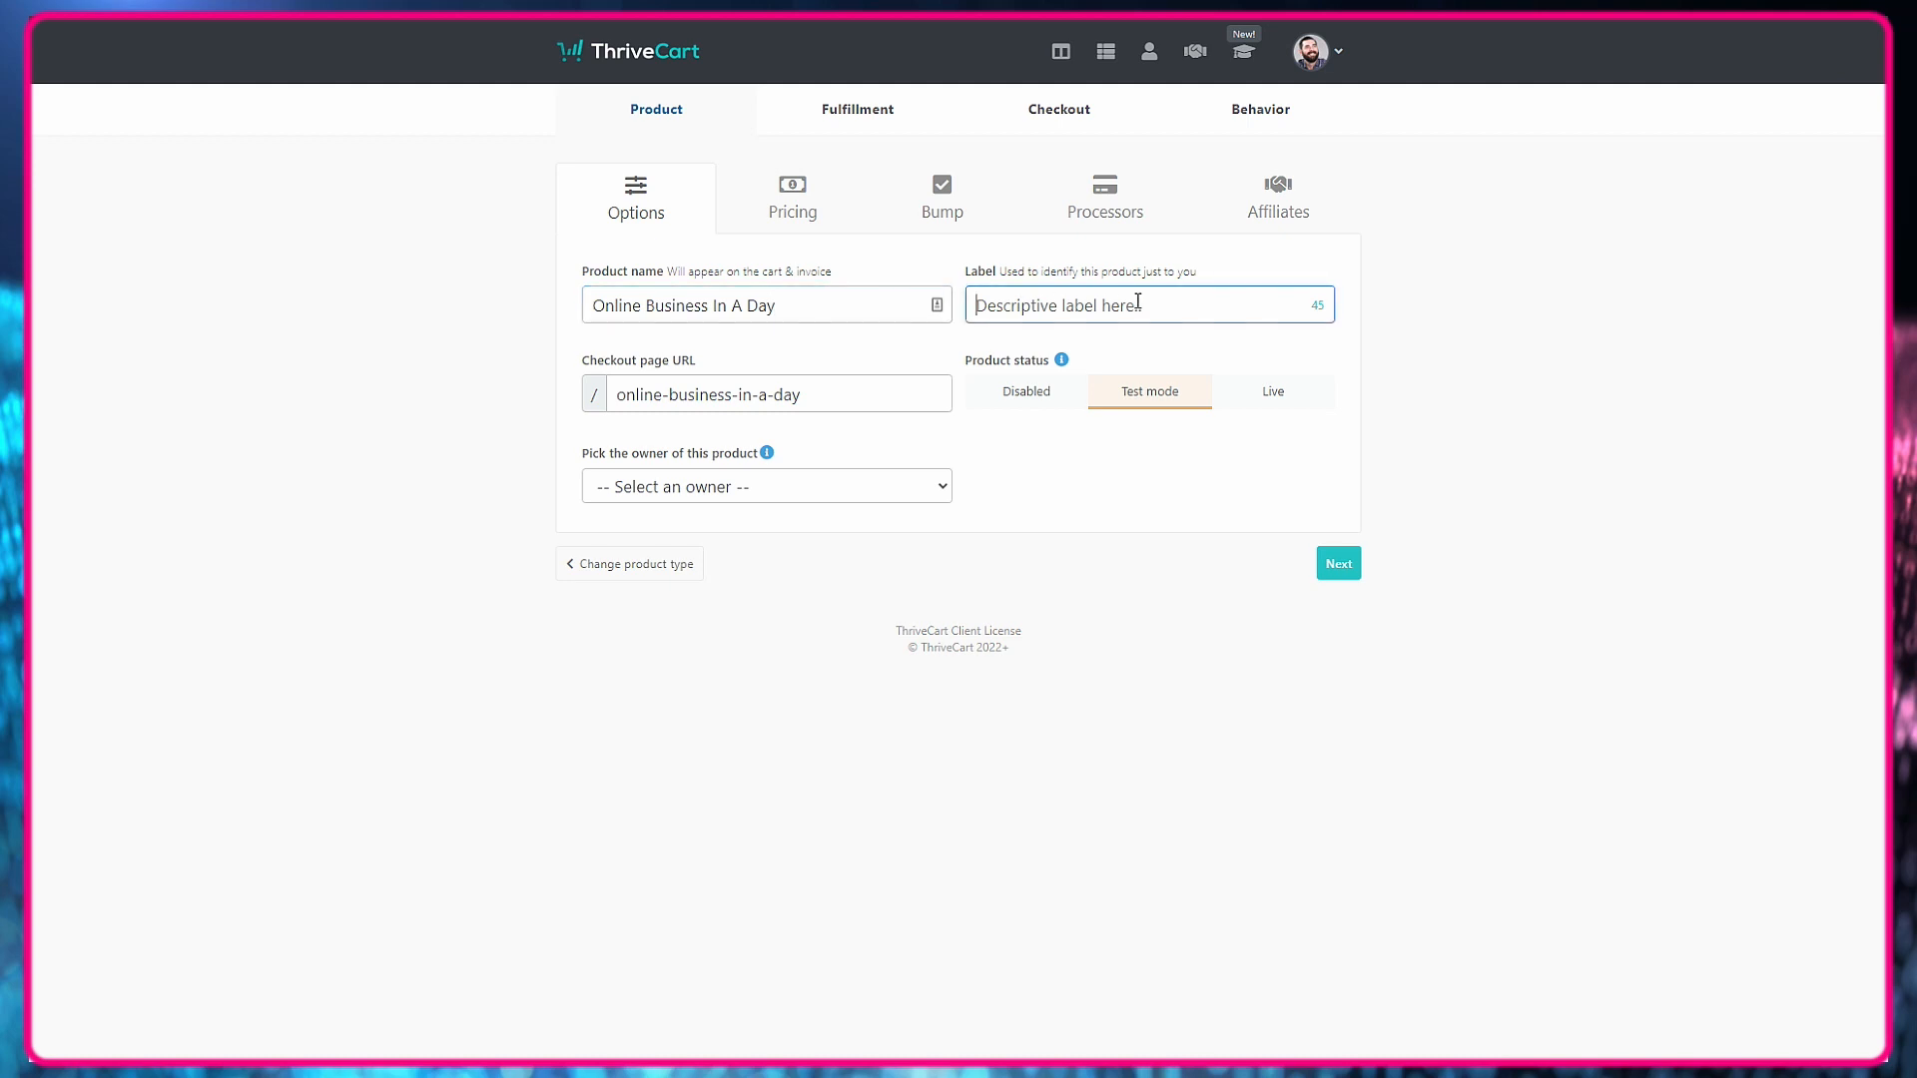
text(Online Business In A Day)
click(1268, 397)
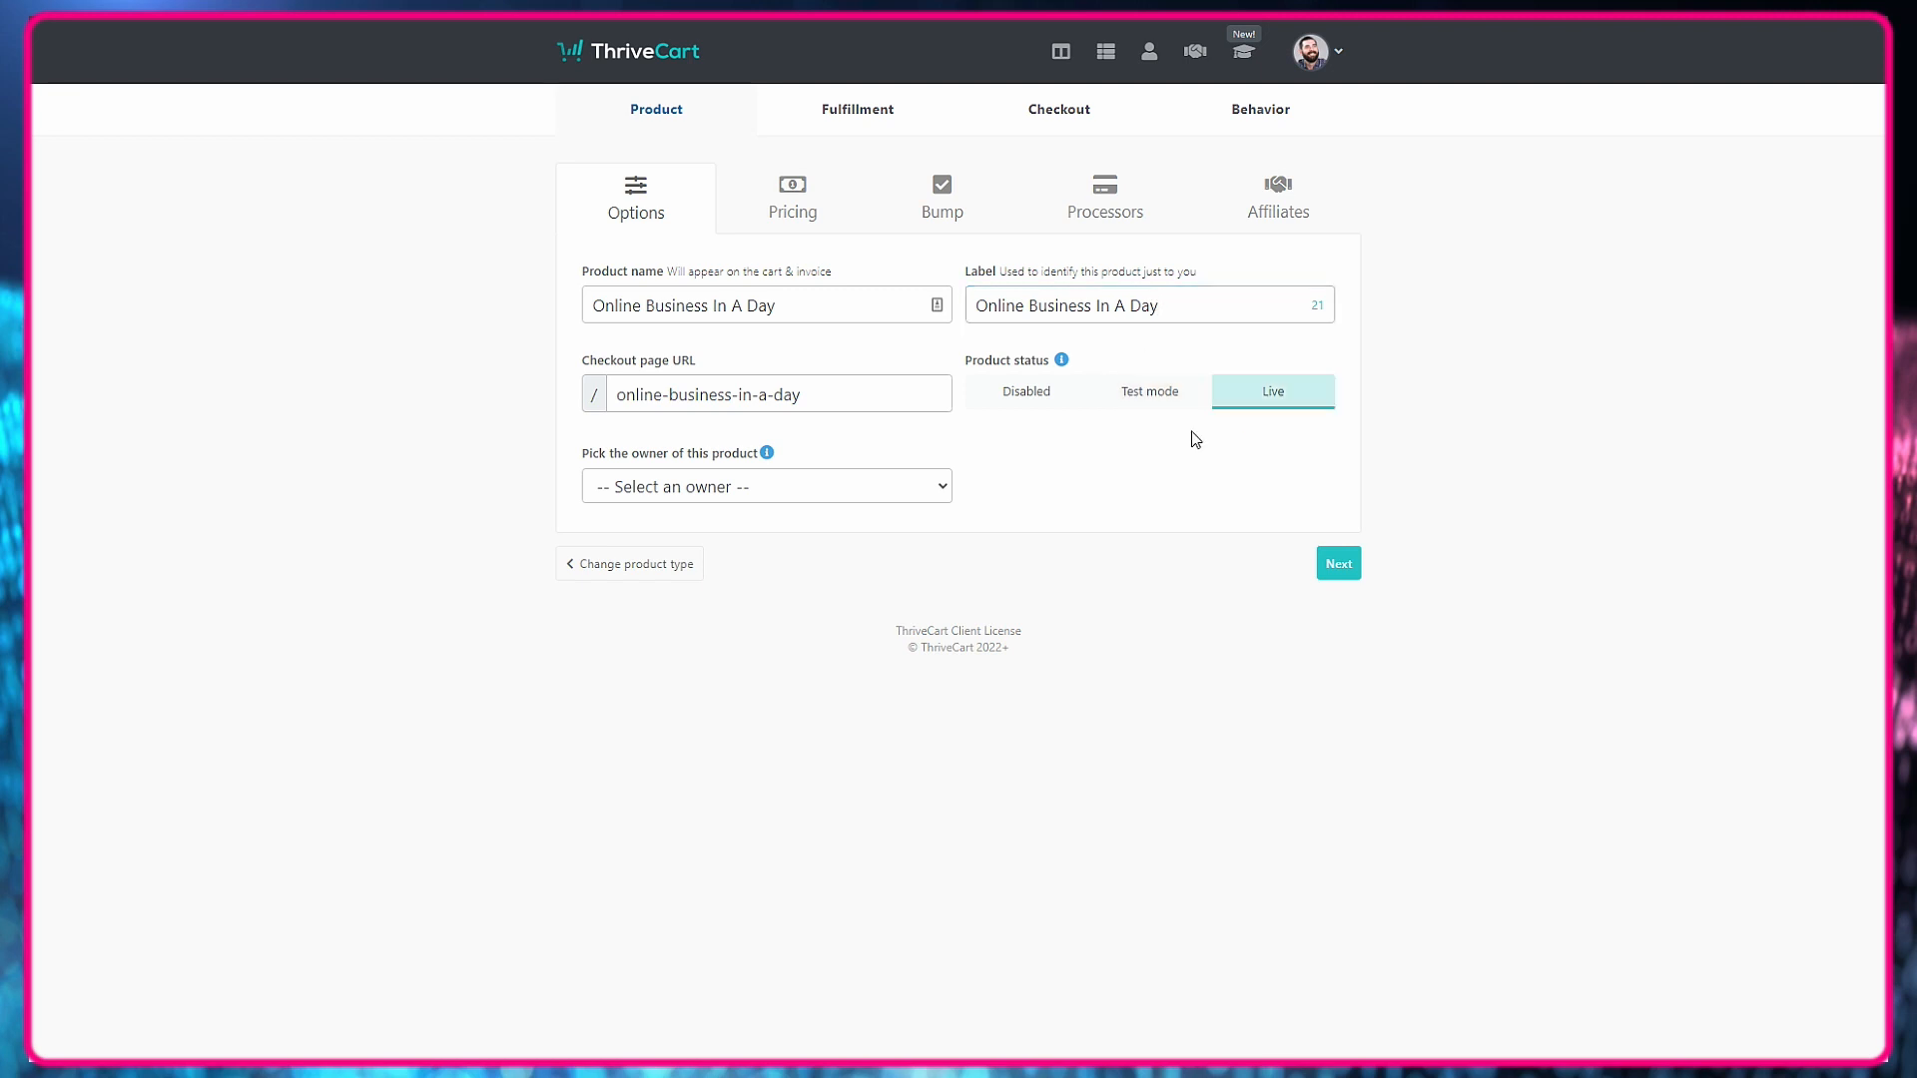
click(877, 486)
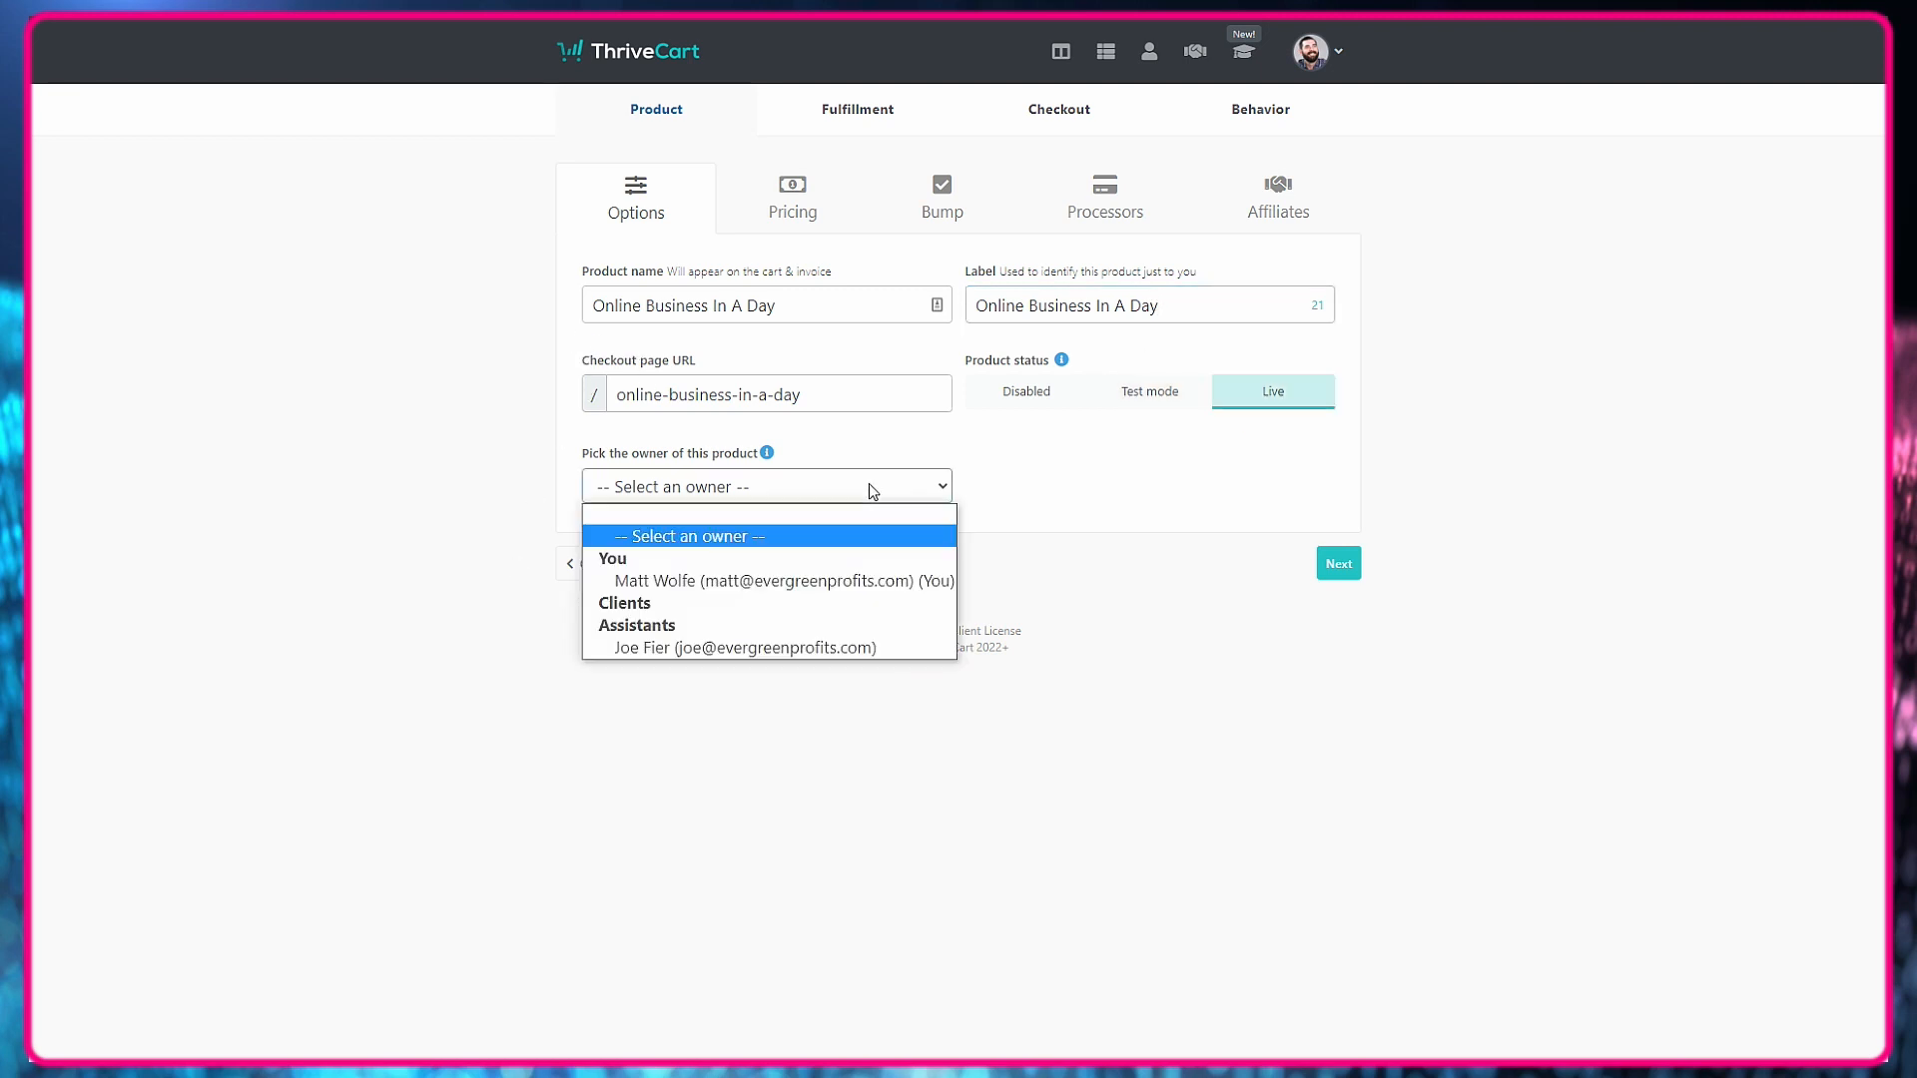
click(755, 582)
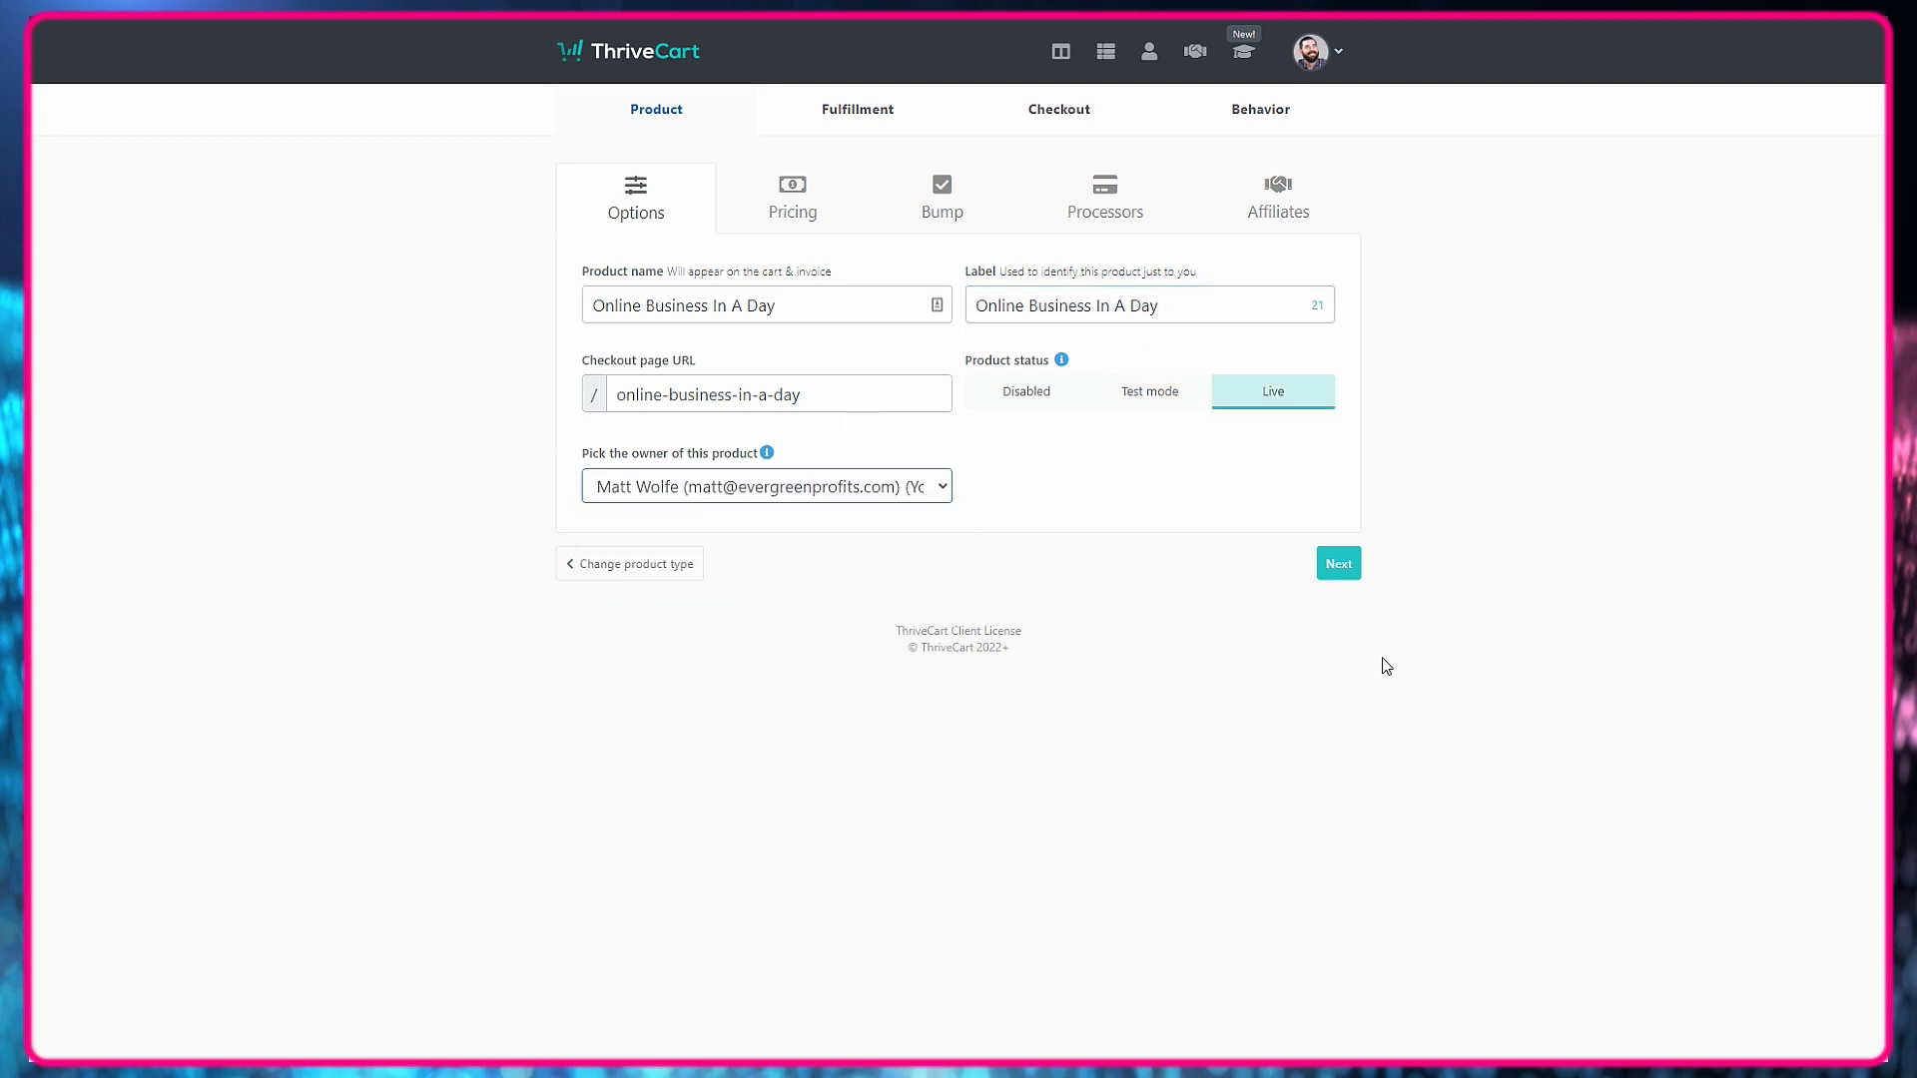
click(1339, 563)
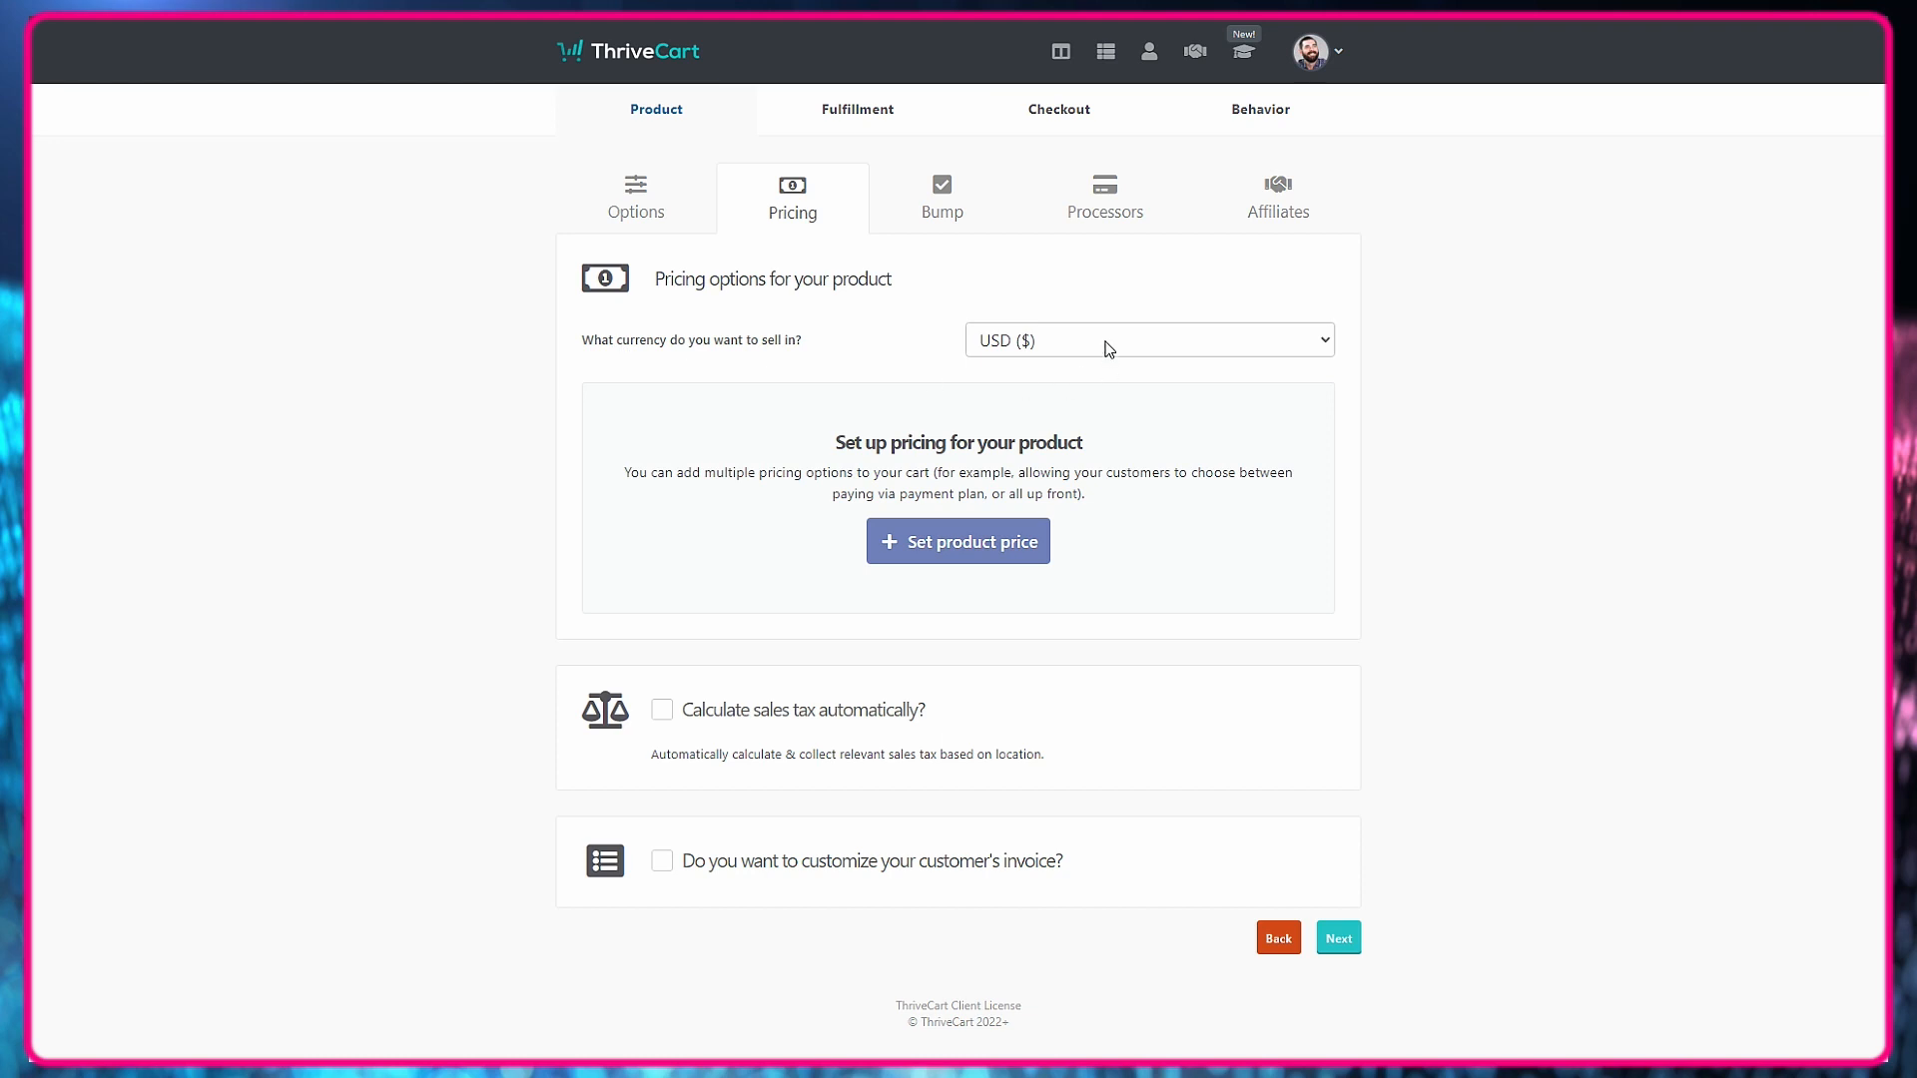
Add a one-time fee pricing option of $99 to the product and save it.
click(984, 541)
click(805, 267)
text(99)
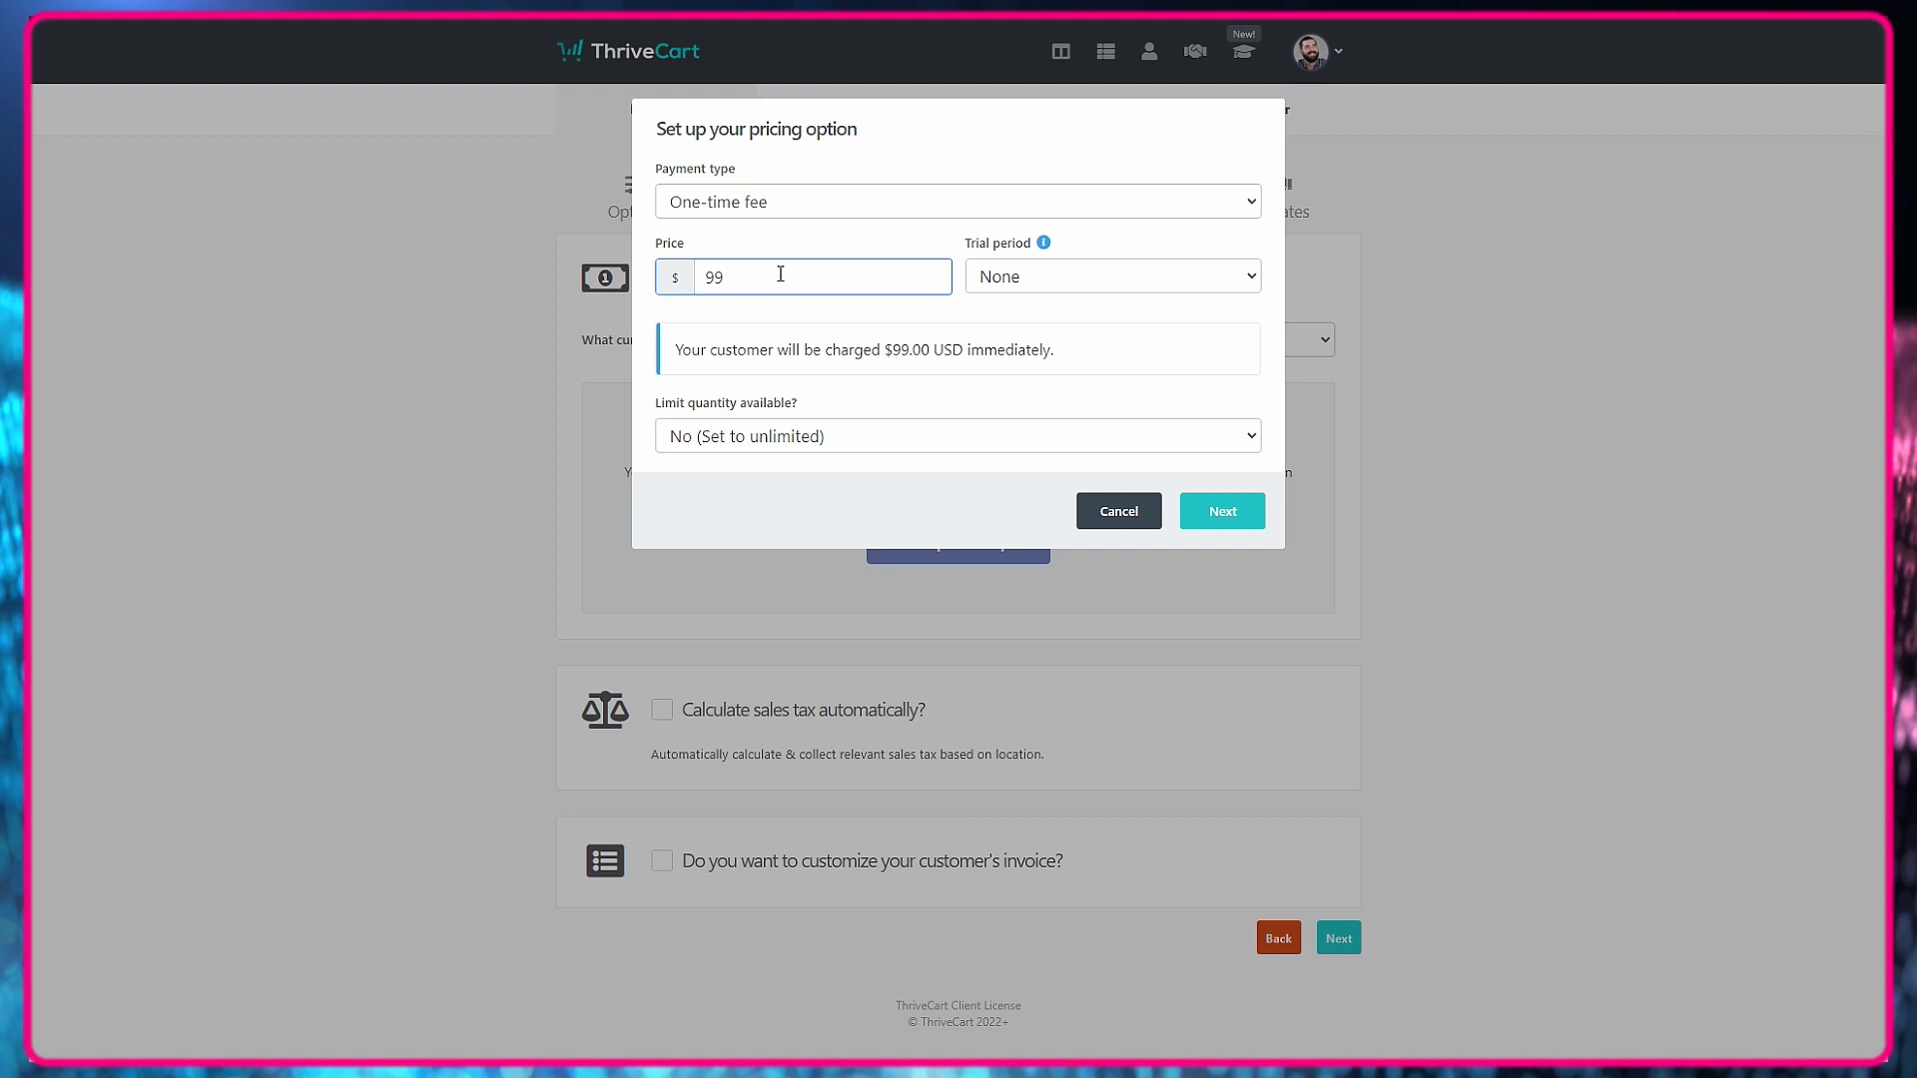
click(1225, 507)
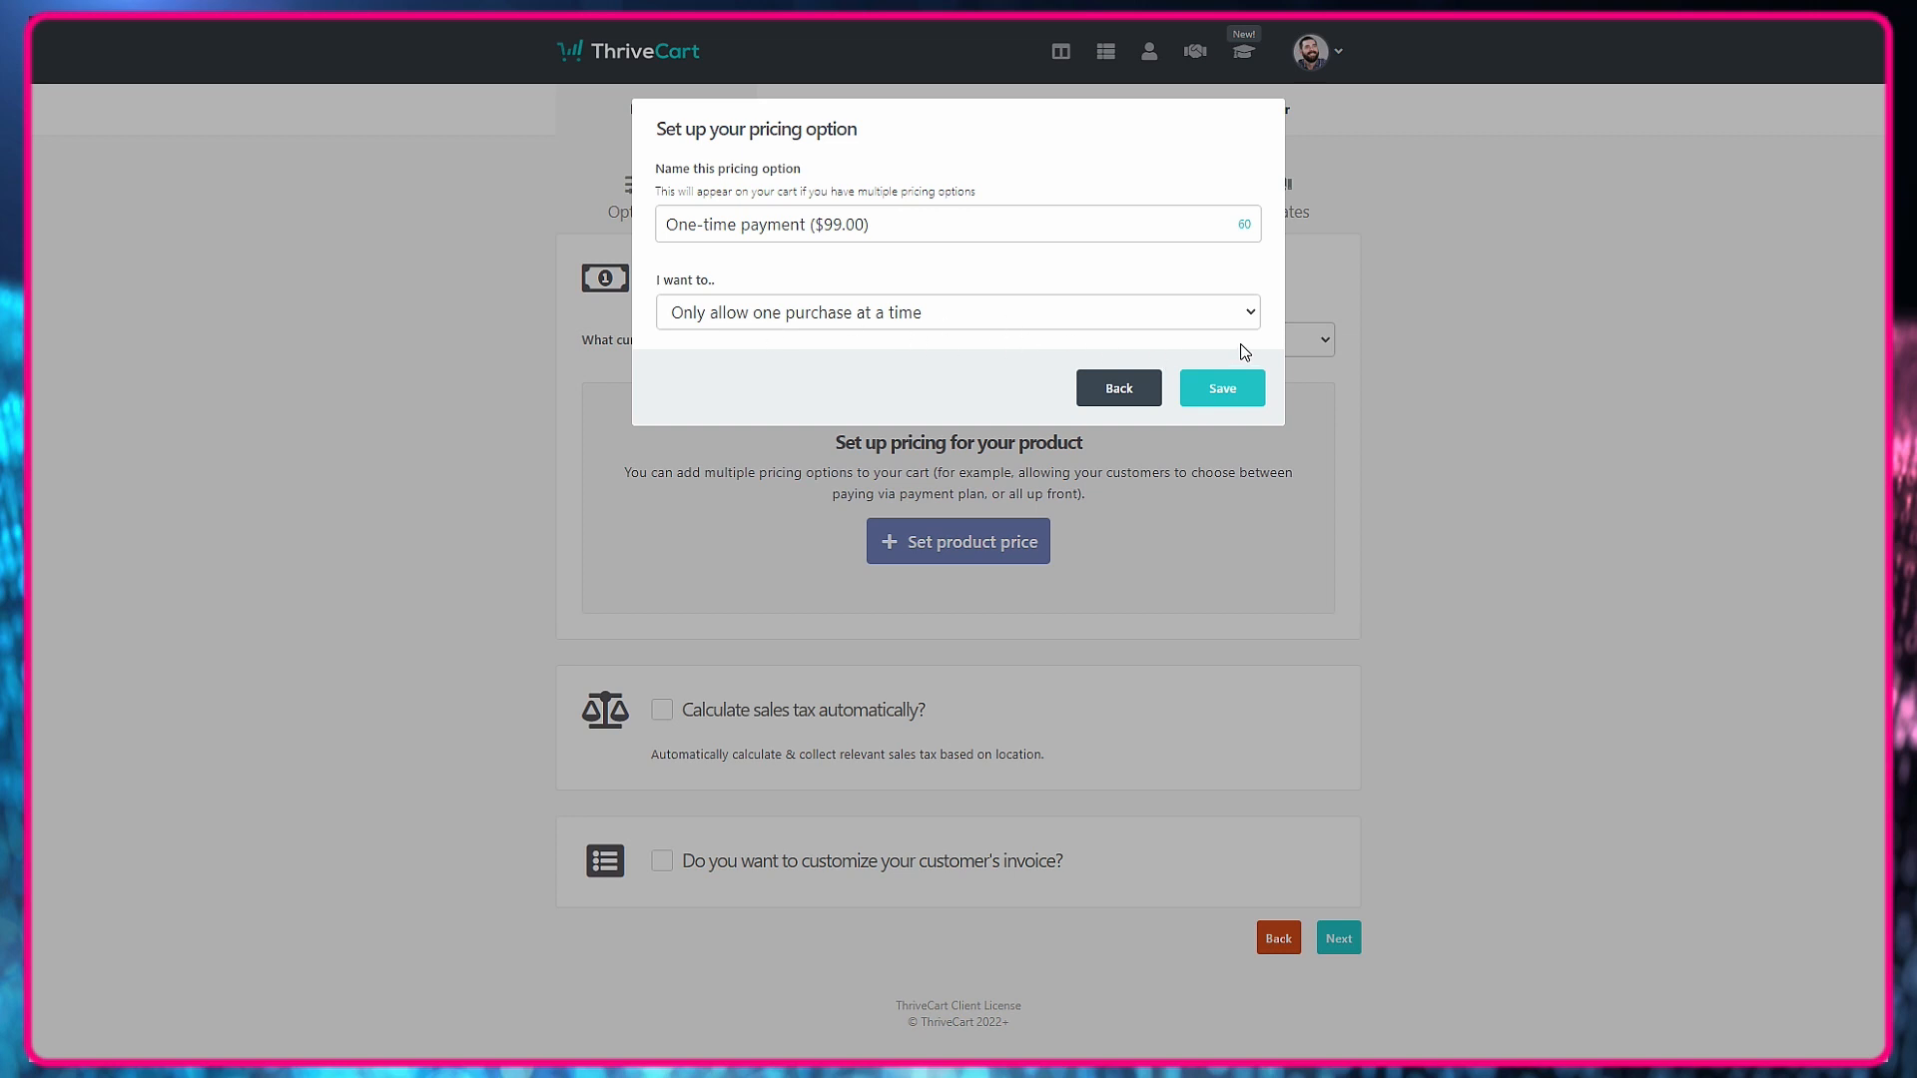
click(1238, 393)
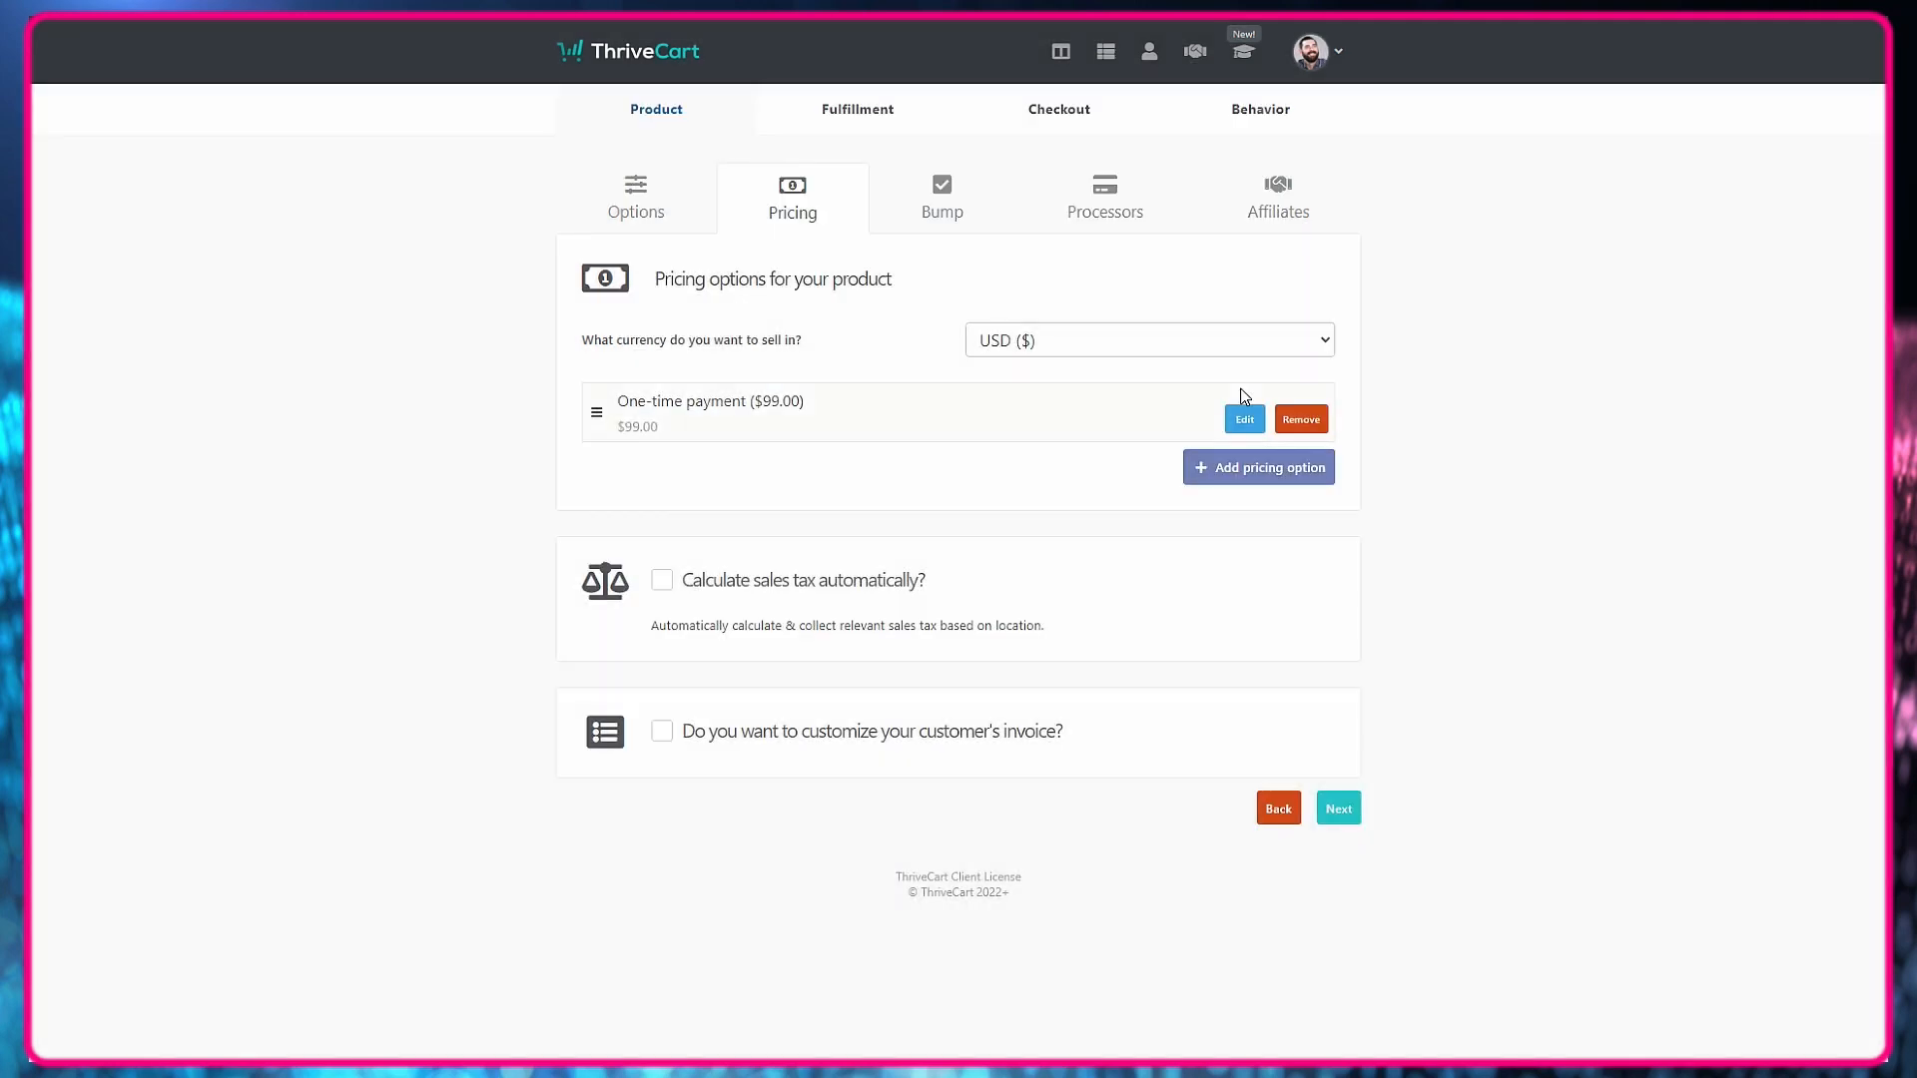
Skip the bump offer and enable Stripe, PayPal, Apple Pay and Google Pay as the product's payment processors.
click(1340, 808)
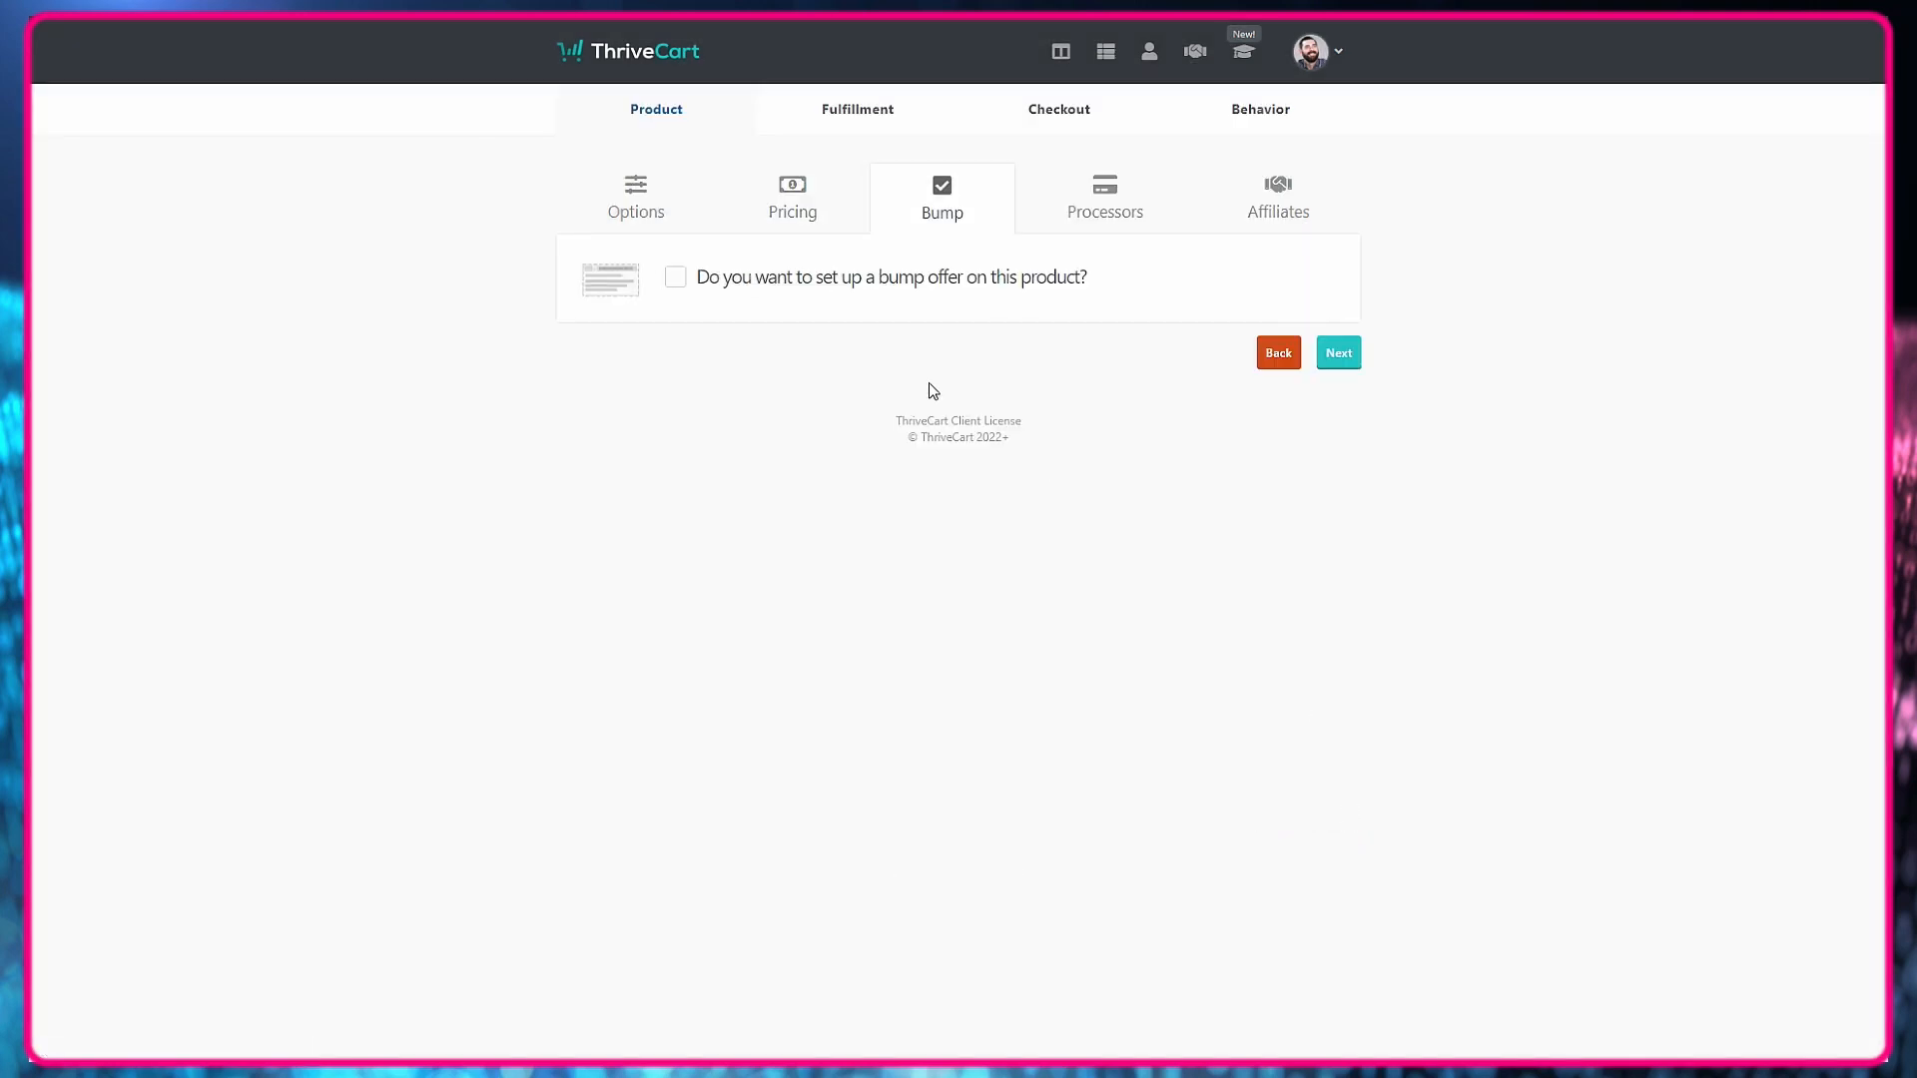
click(1350, 356)
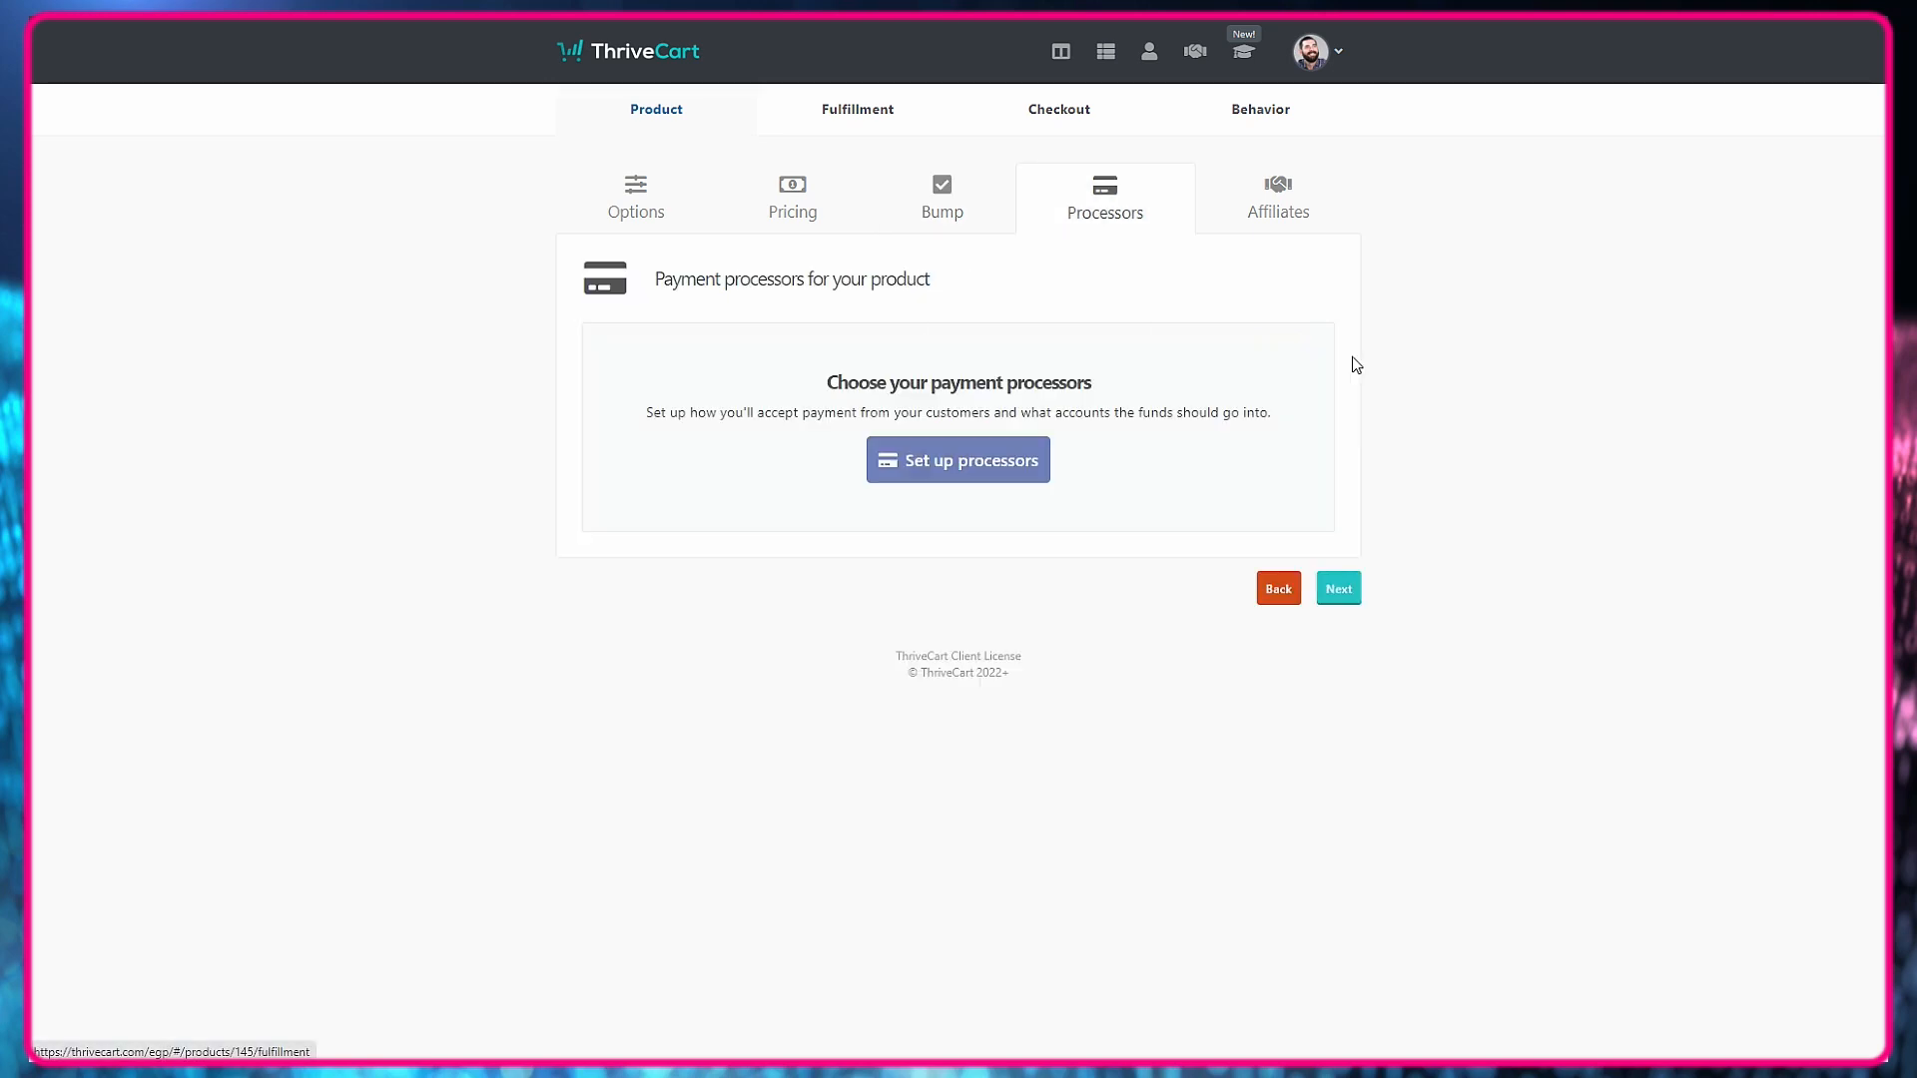
click(975, 473)
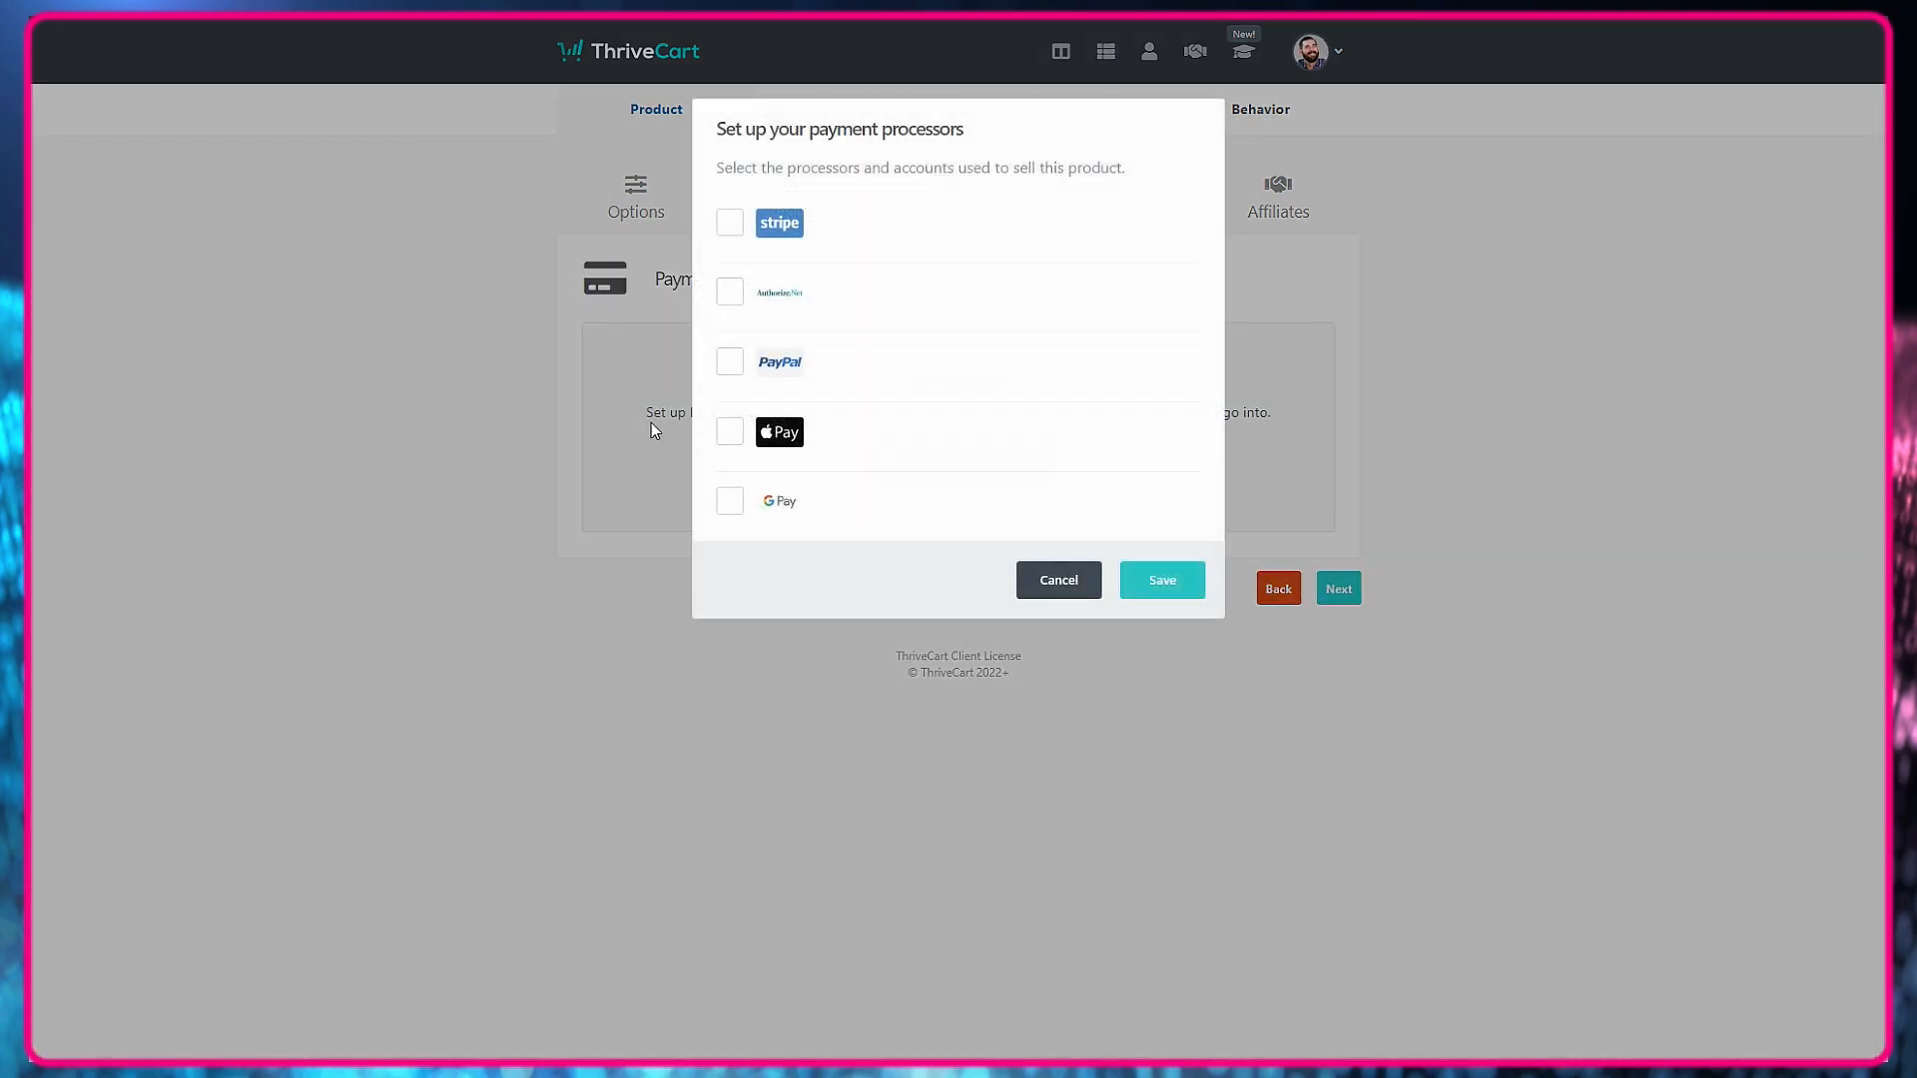
click(728, 223)
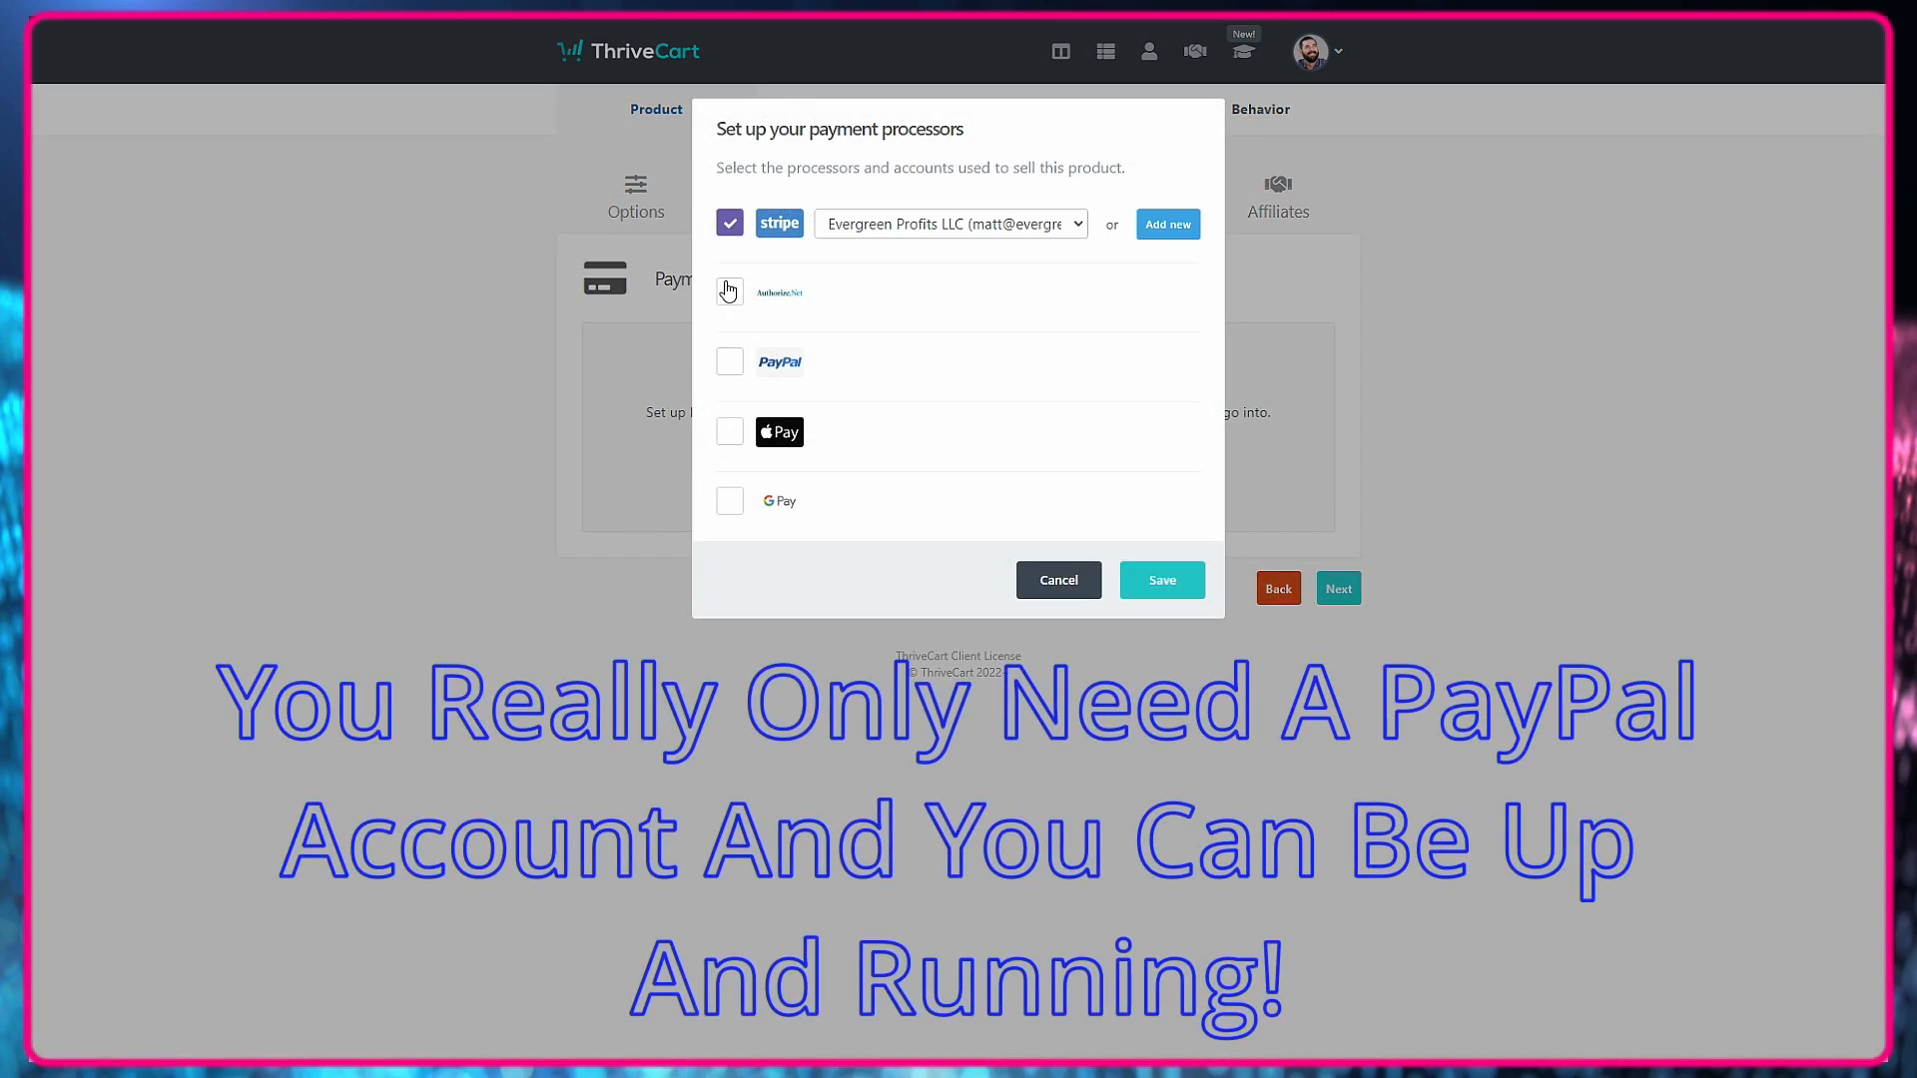
click(730, 365)
click(736, 433)
click(729, 500)
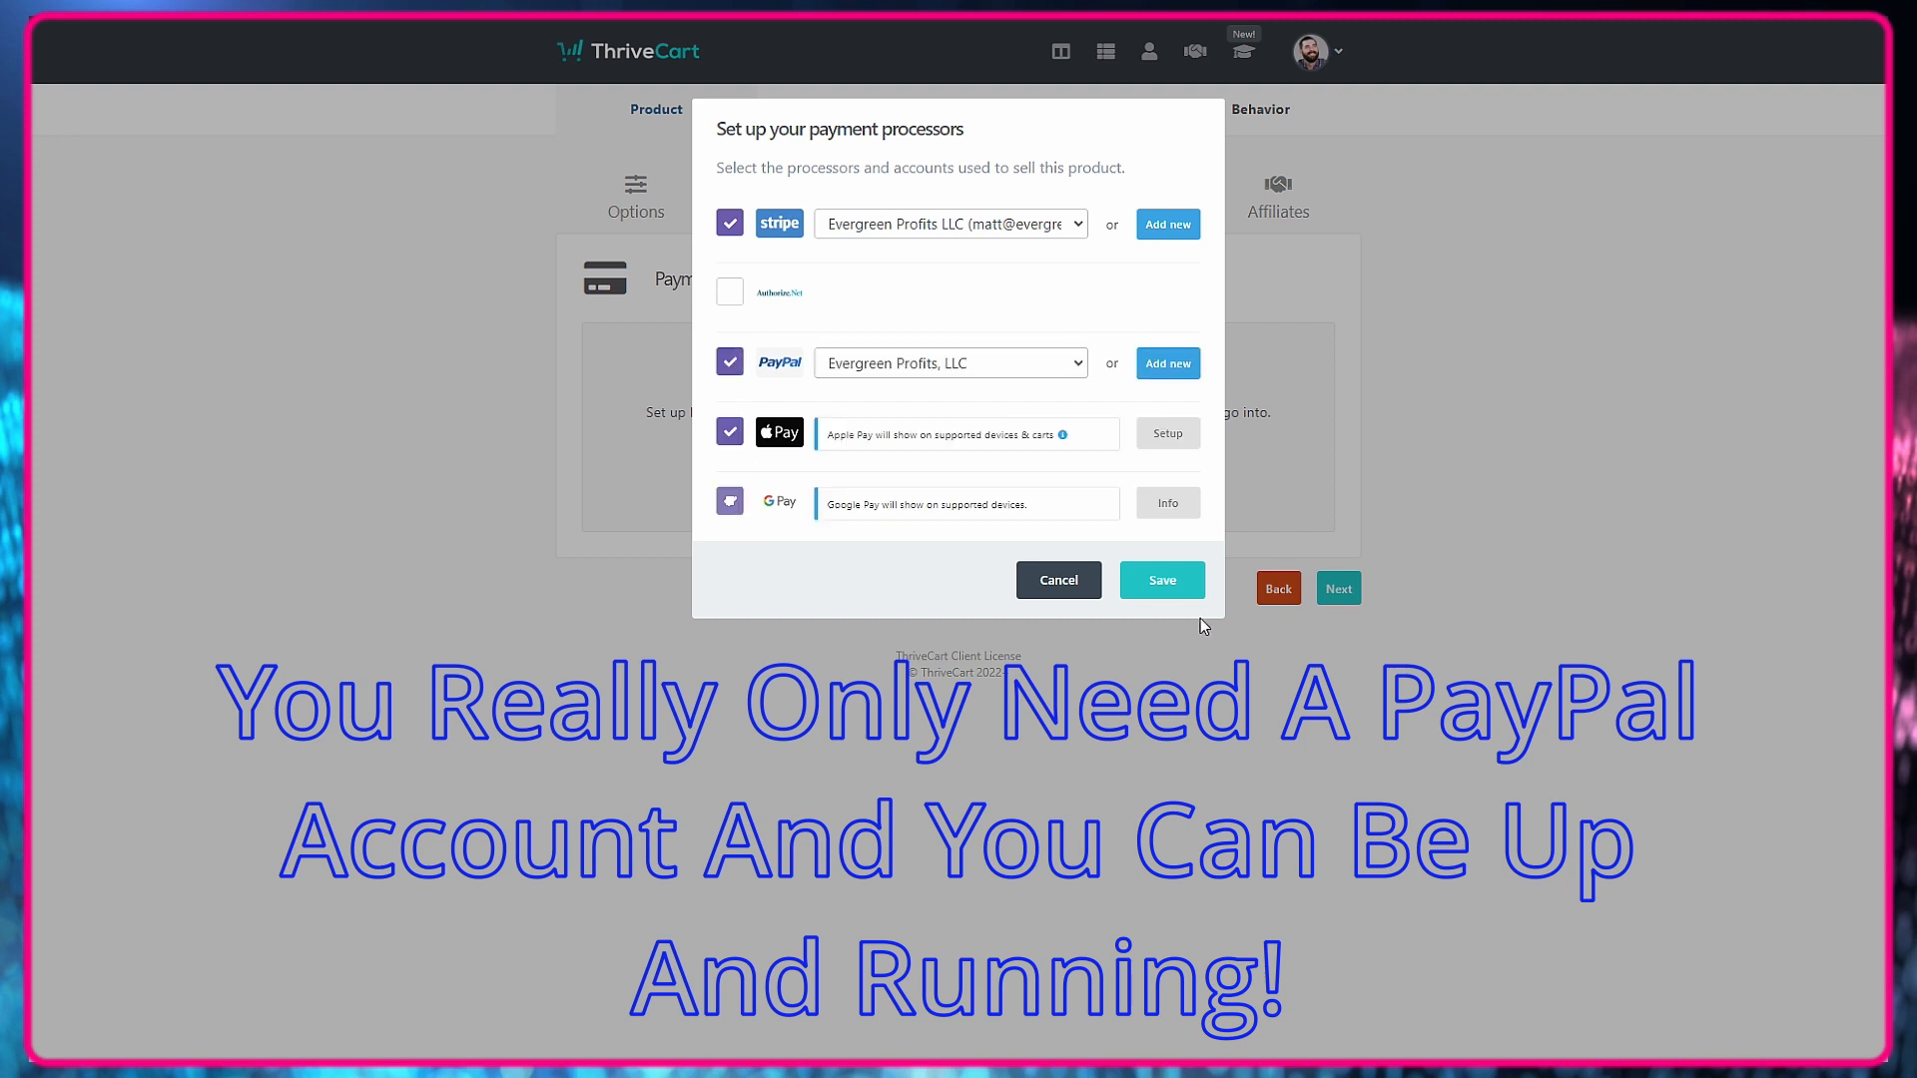
click(1162, 583)
Enable affiliate promotion with a 50% product commission, paid after a delay of 30 days.
click(1338, 623)
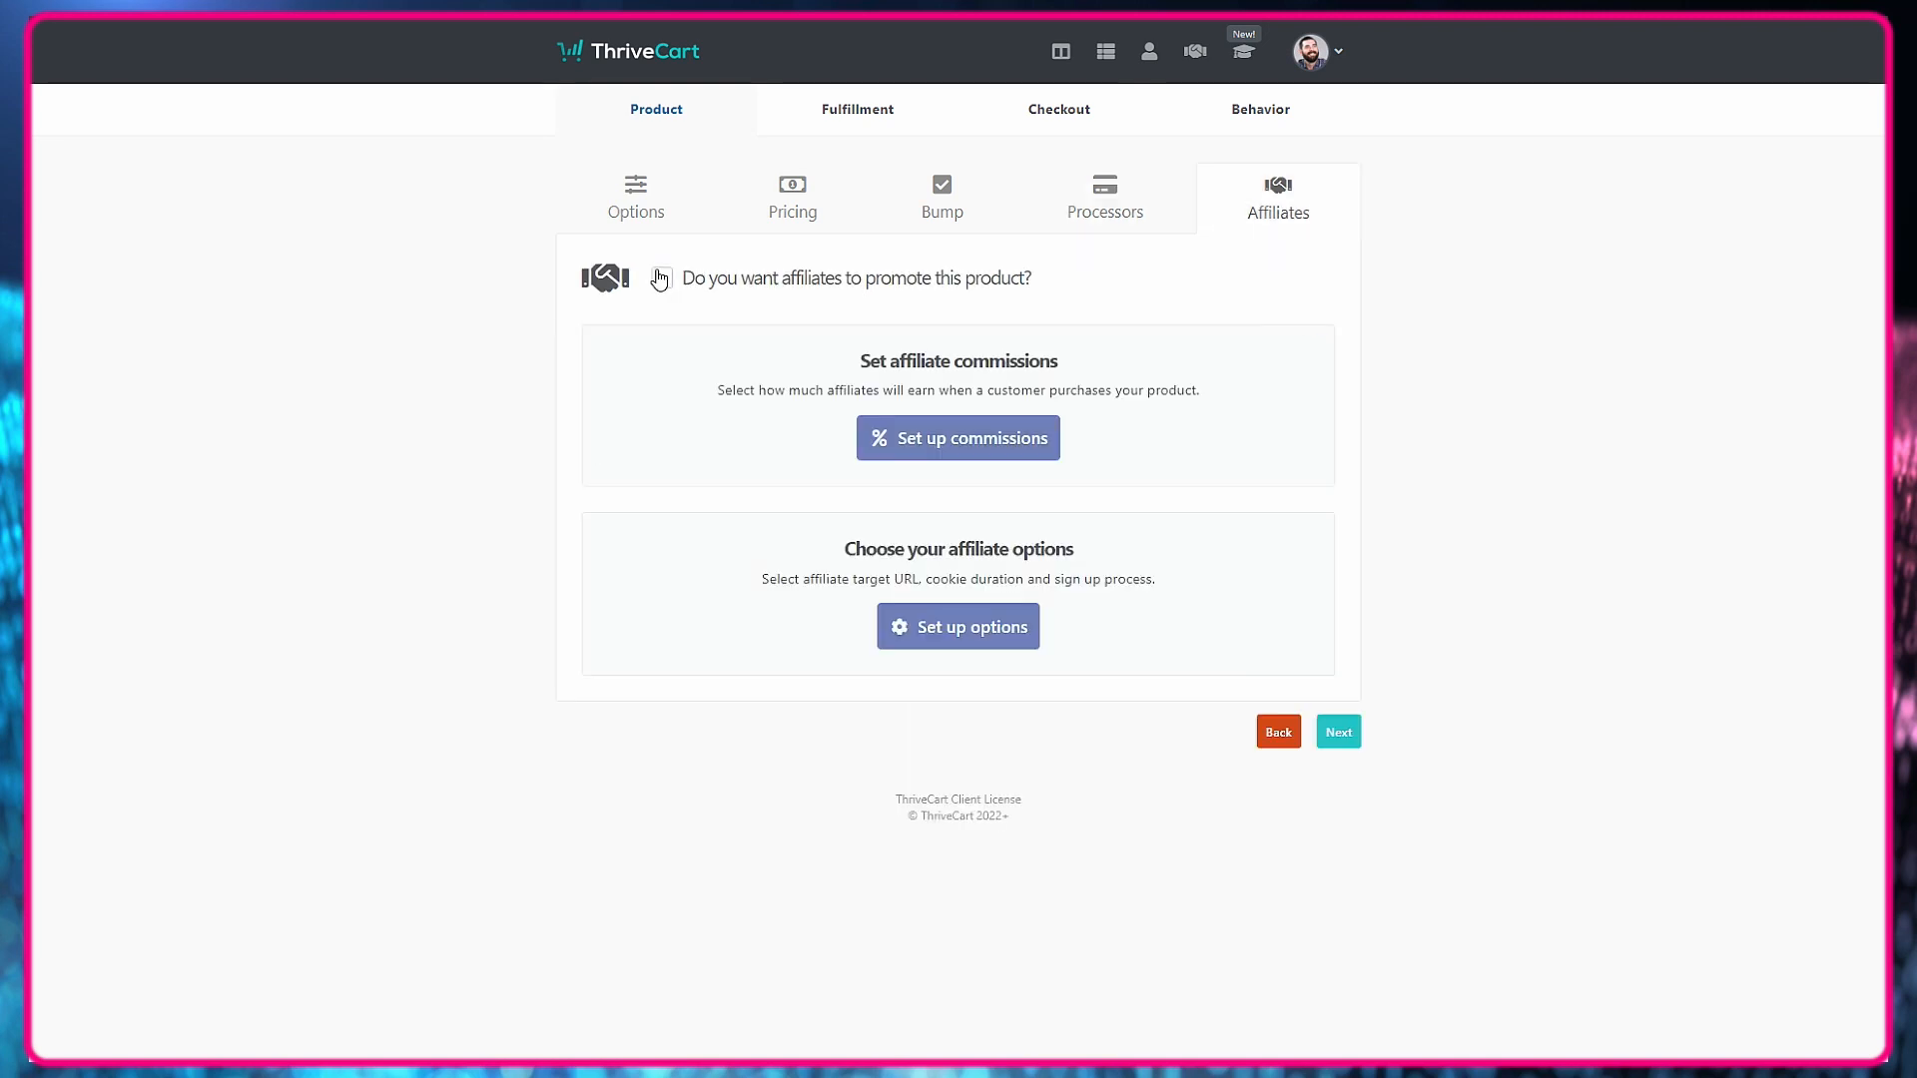
click(953, 444)
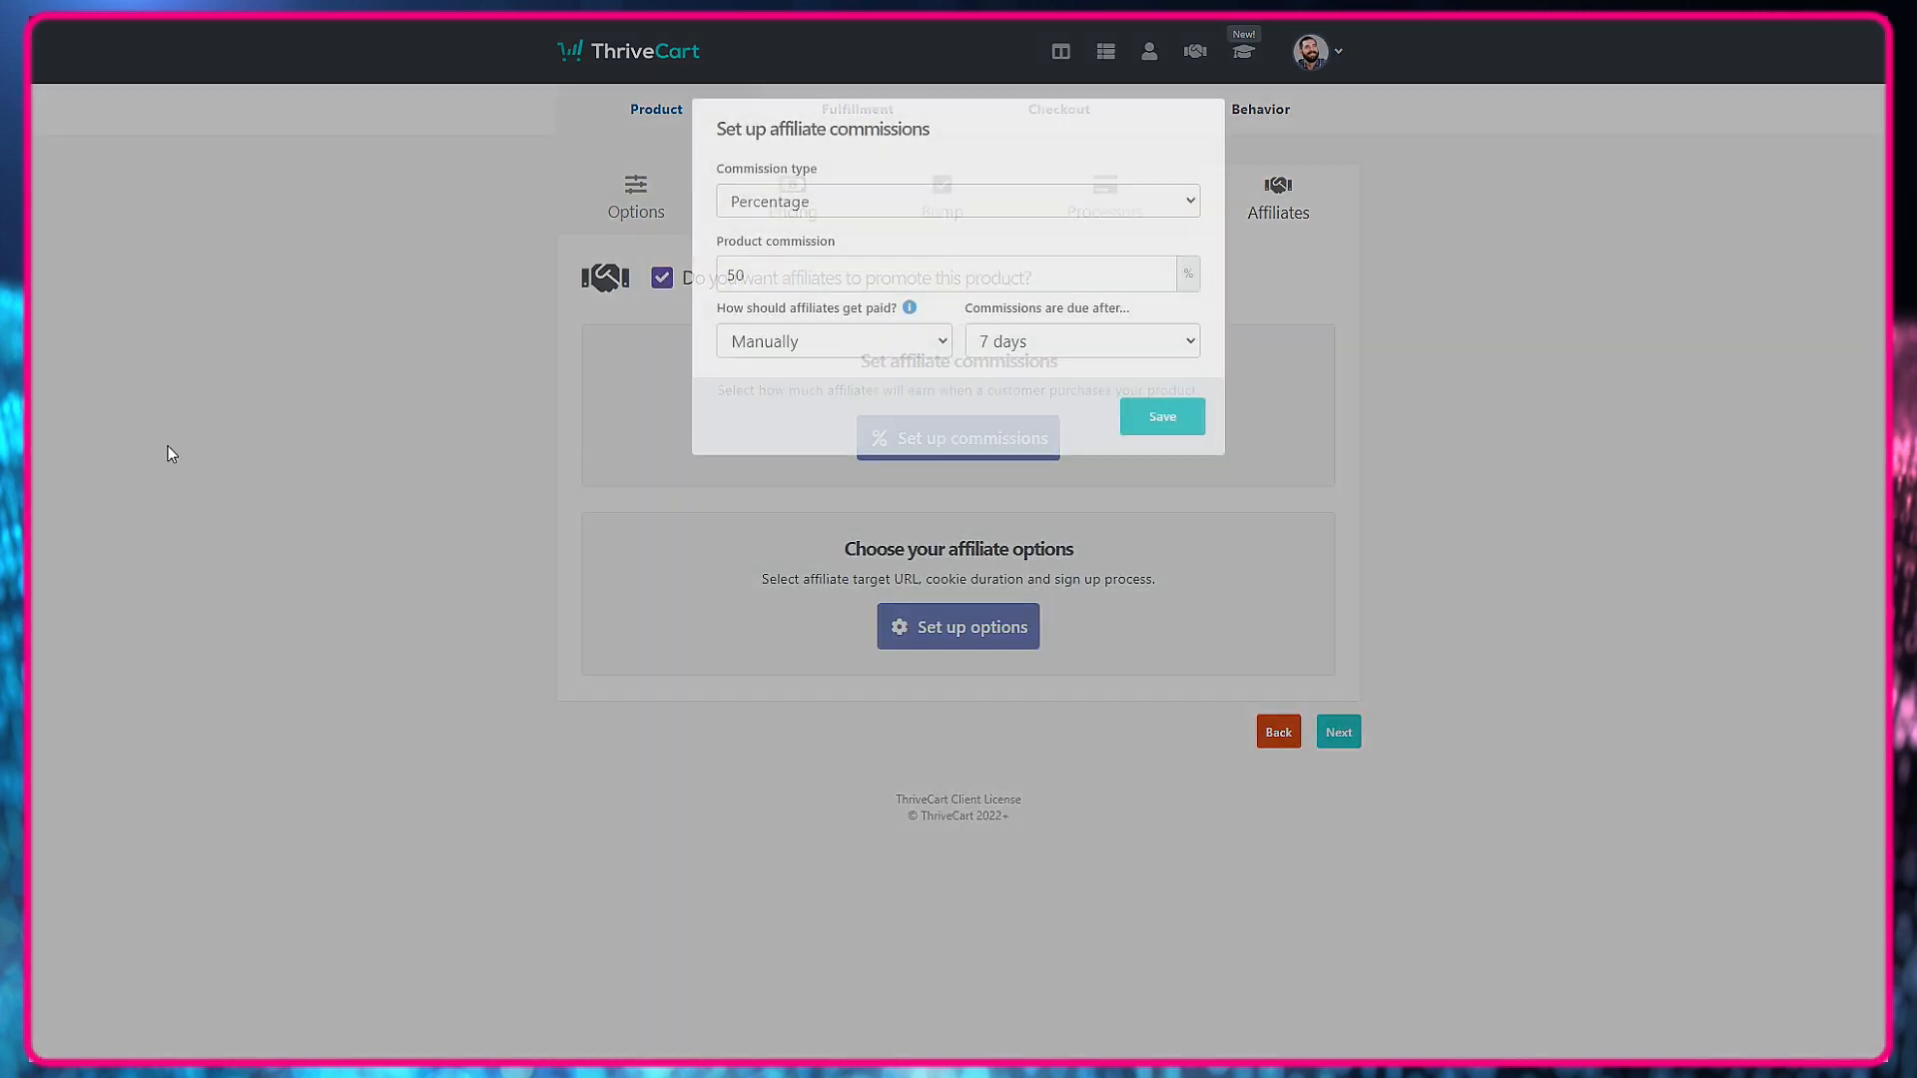
drag(799, 279, 428, 228)
text(50)
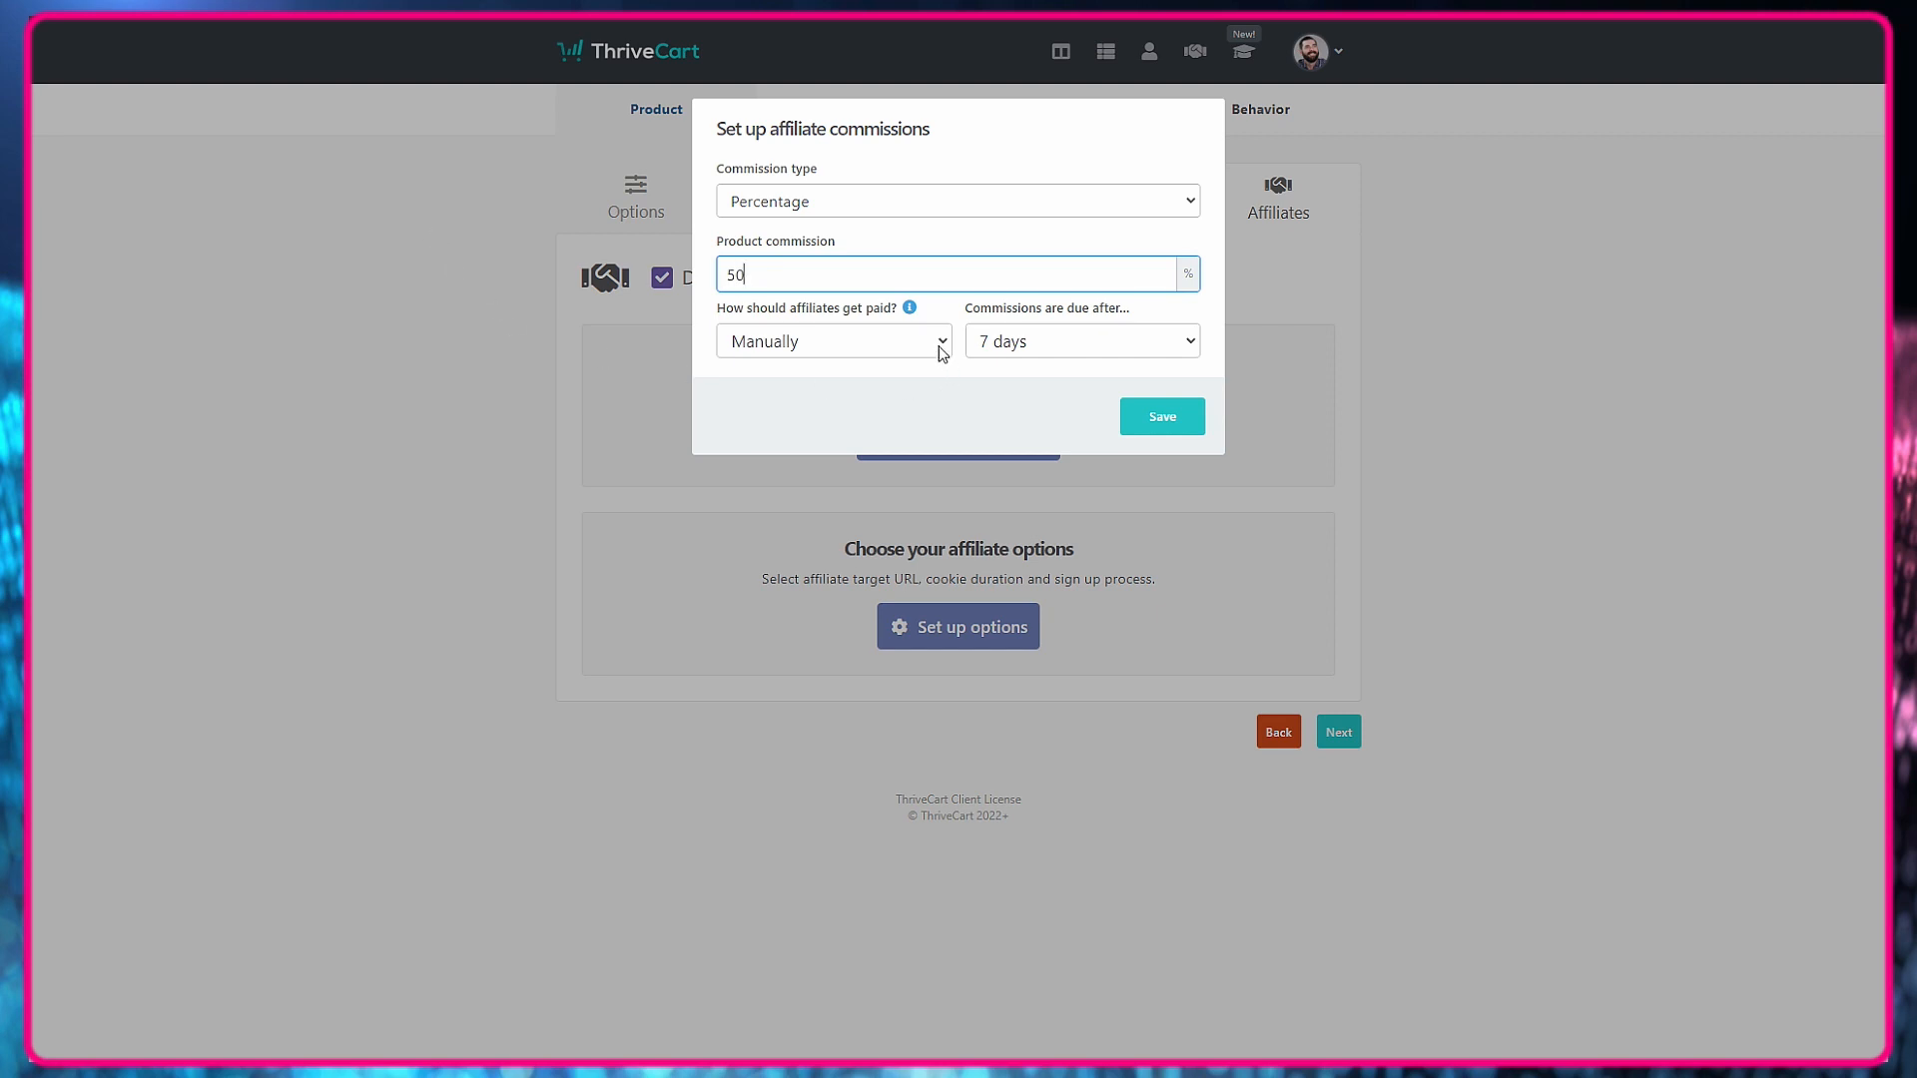
click(940, 343)
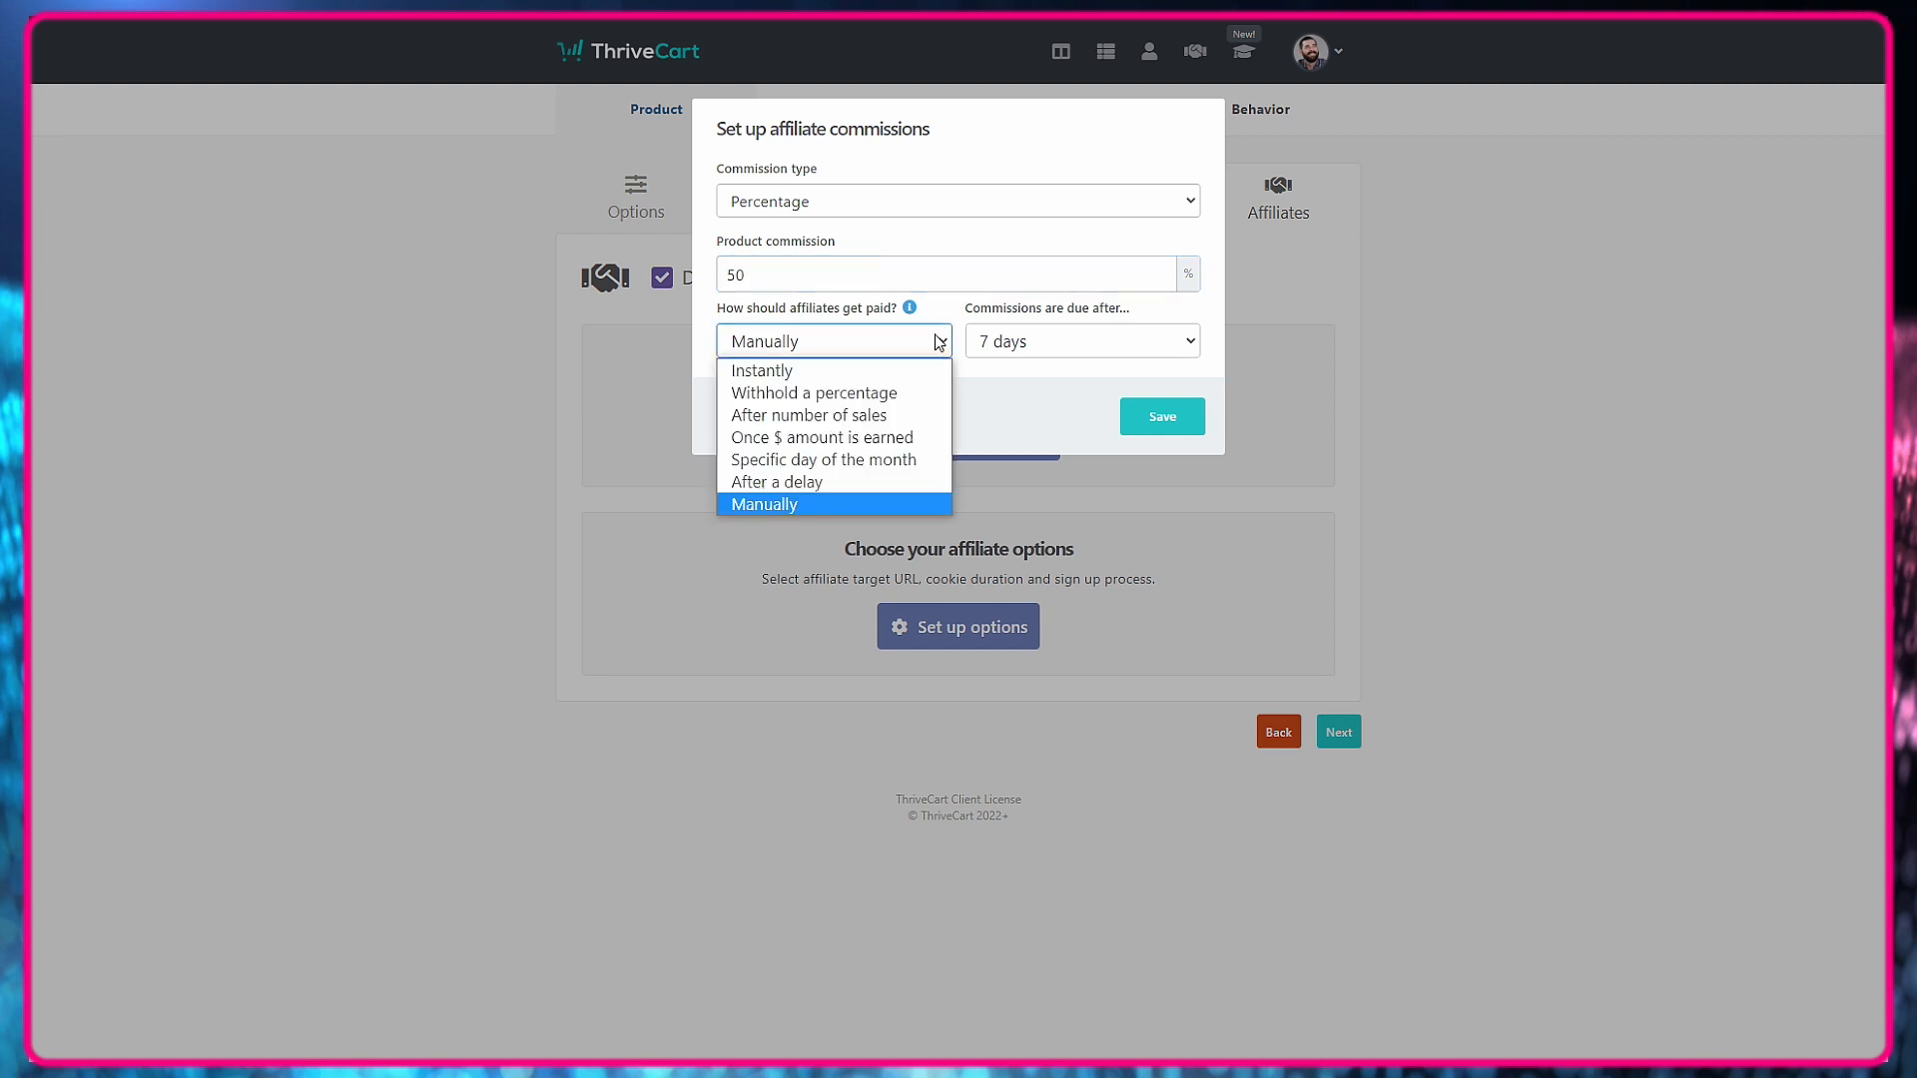
click(874, 483)
click(1114, 354)
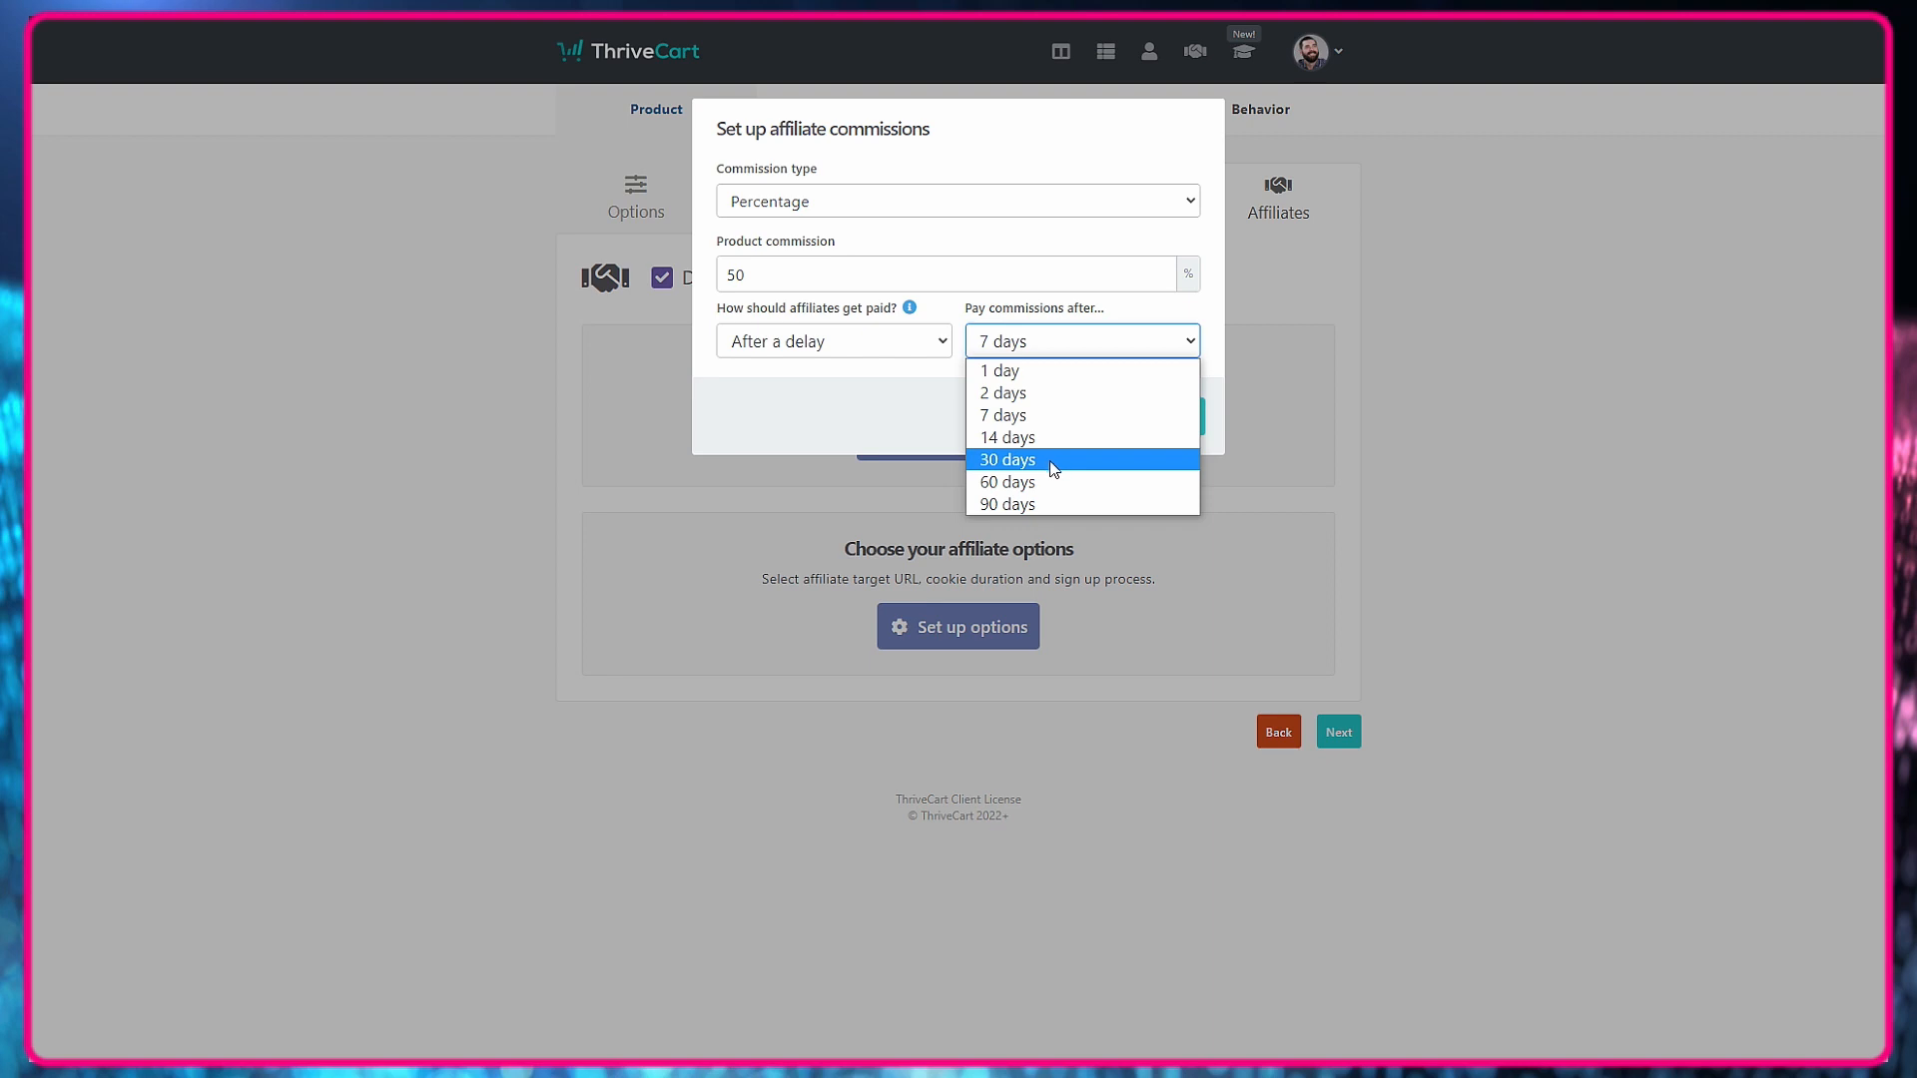
click(1055, 455)
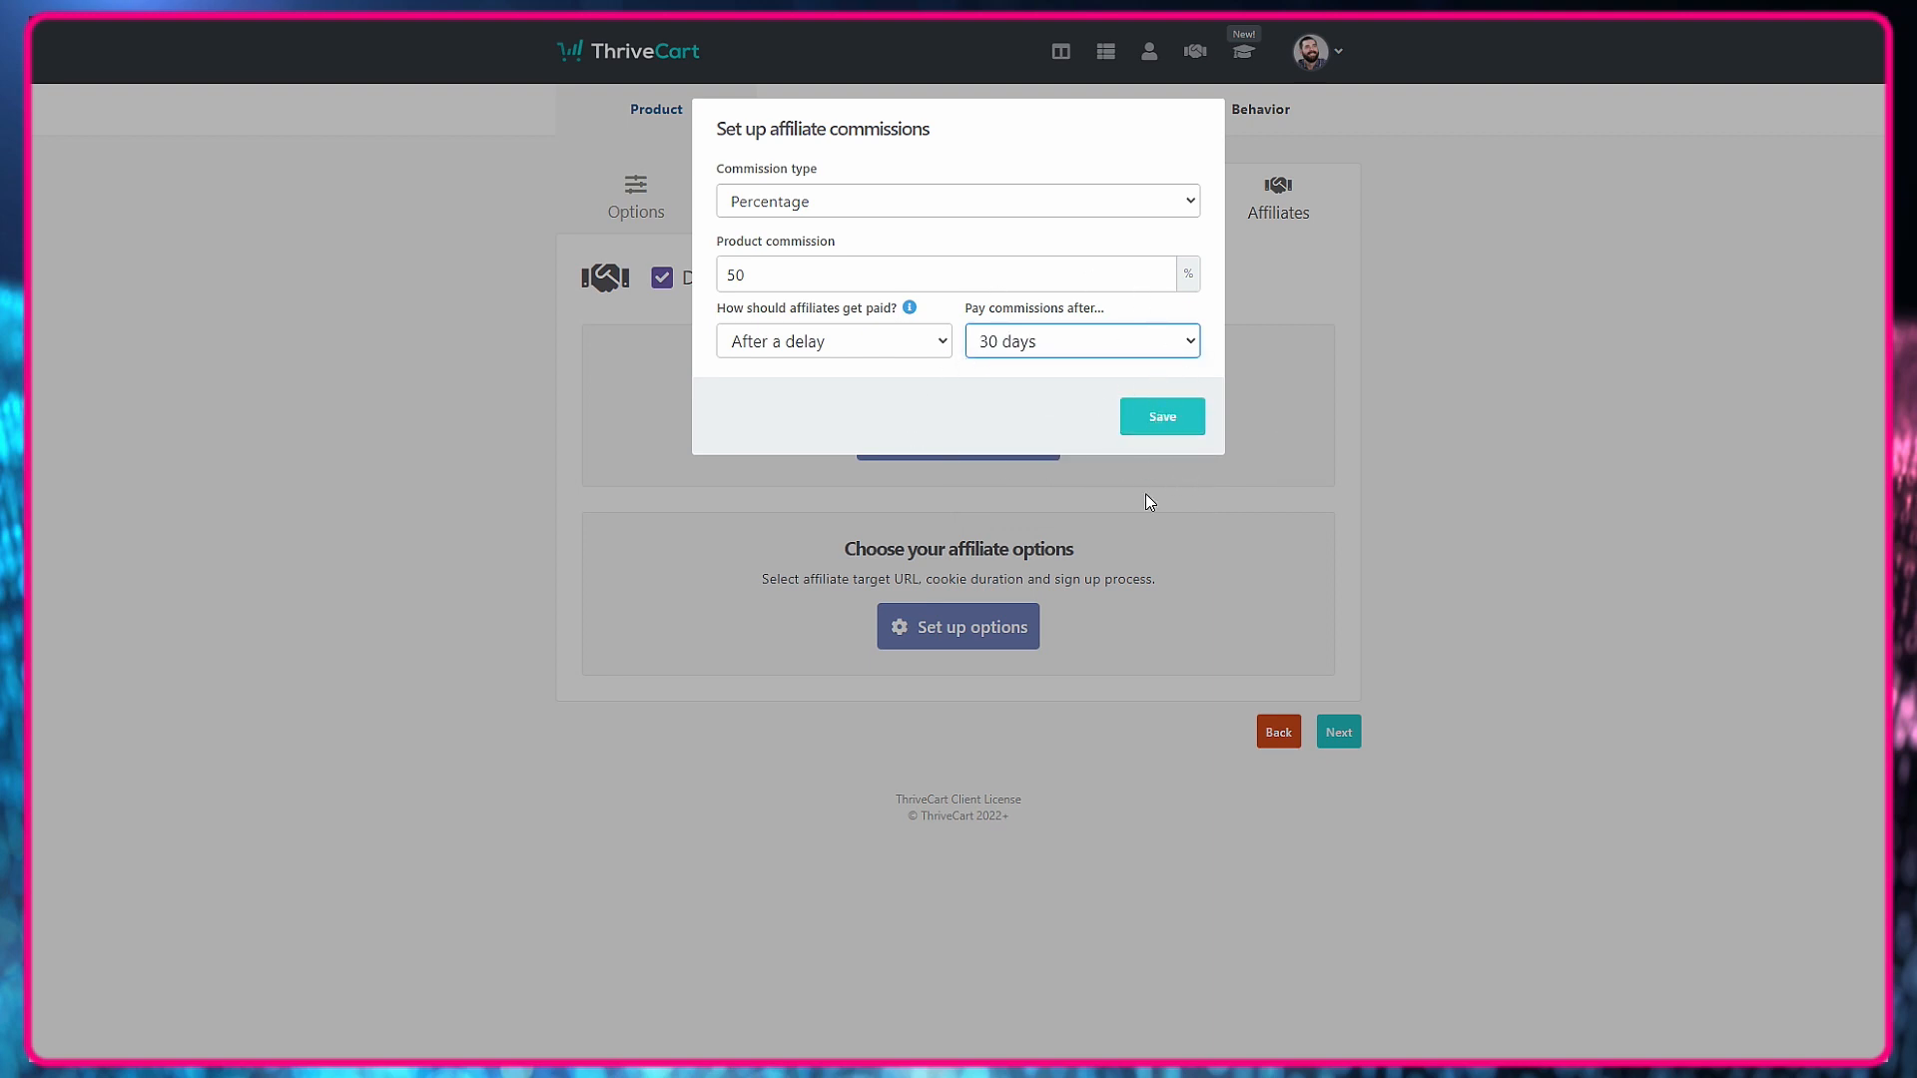
click(1147, 428)
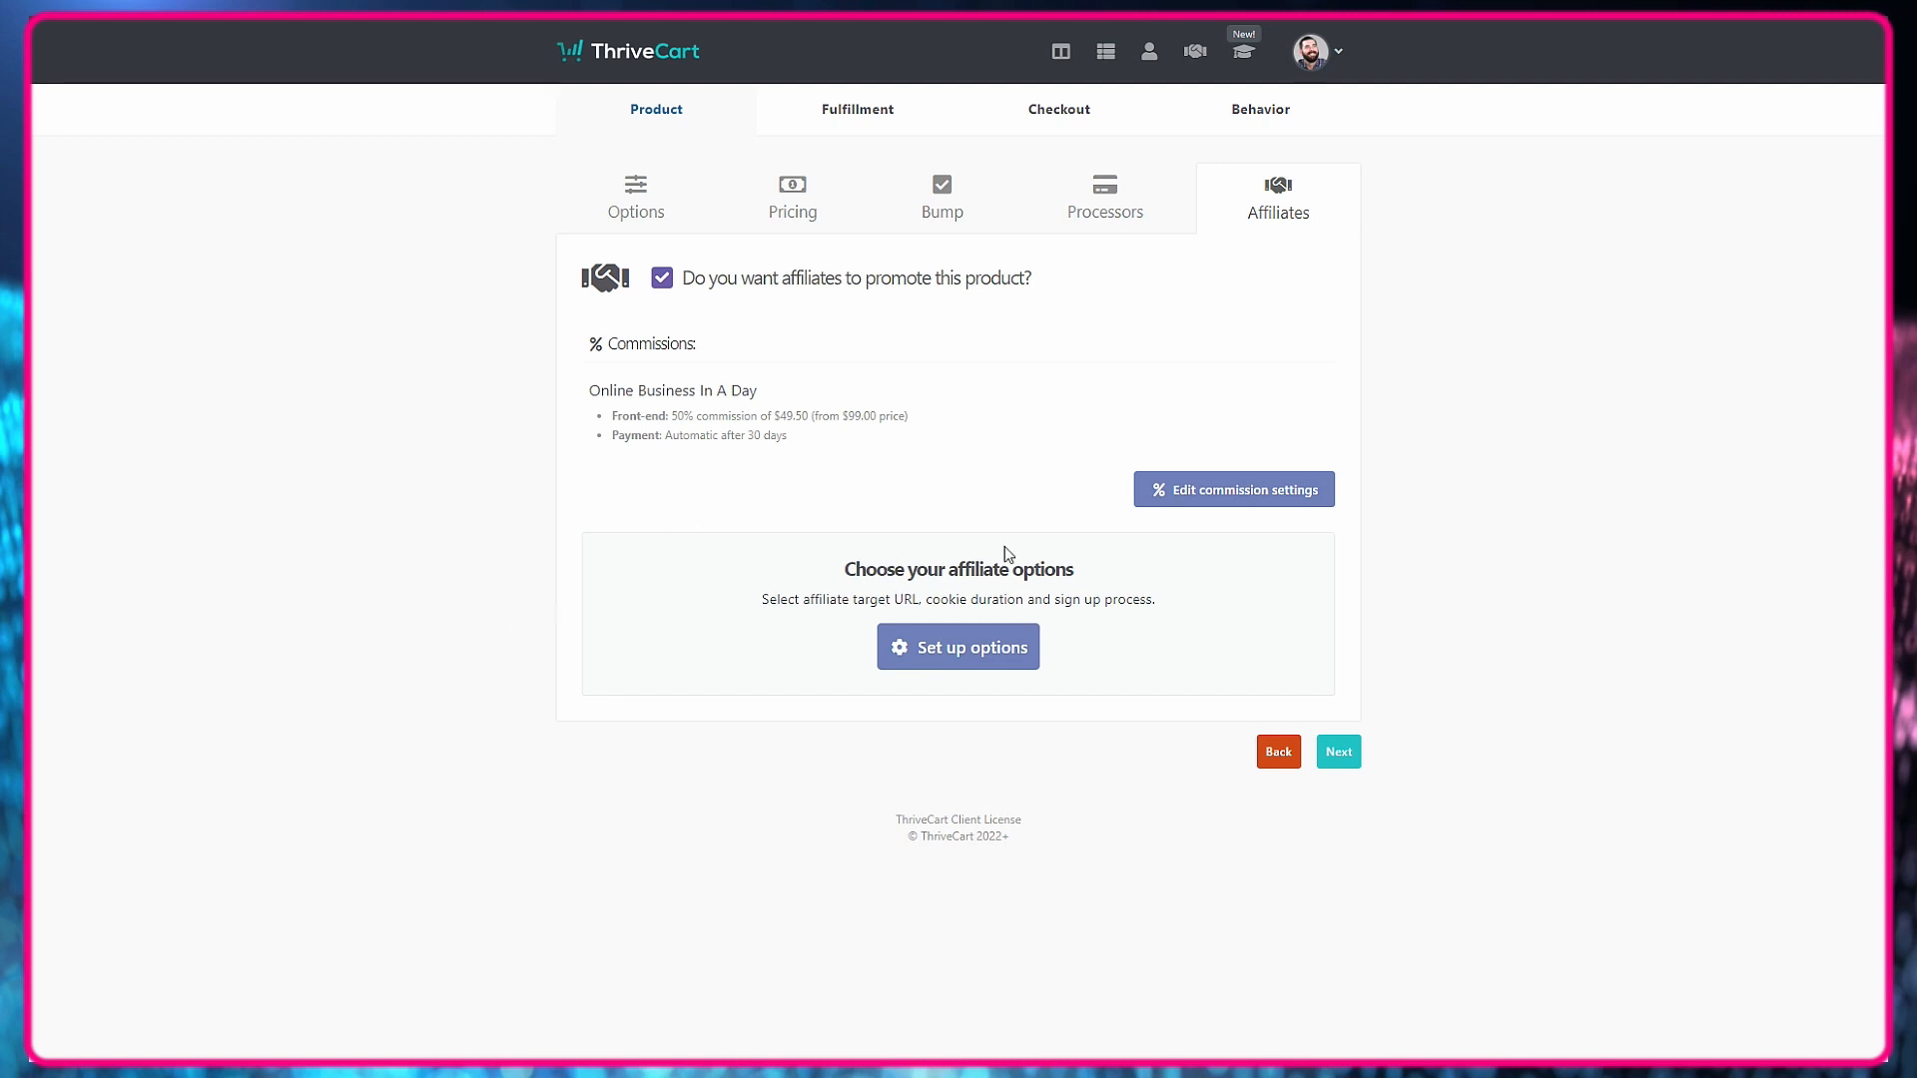
Set affiliate sign-ups to manual approval with a 60-day cookie expiry, and save the affiliate options without a target URL.
click(964, 648)
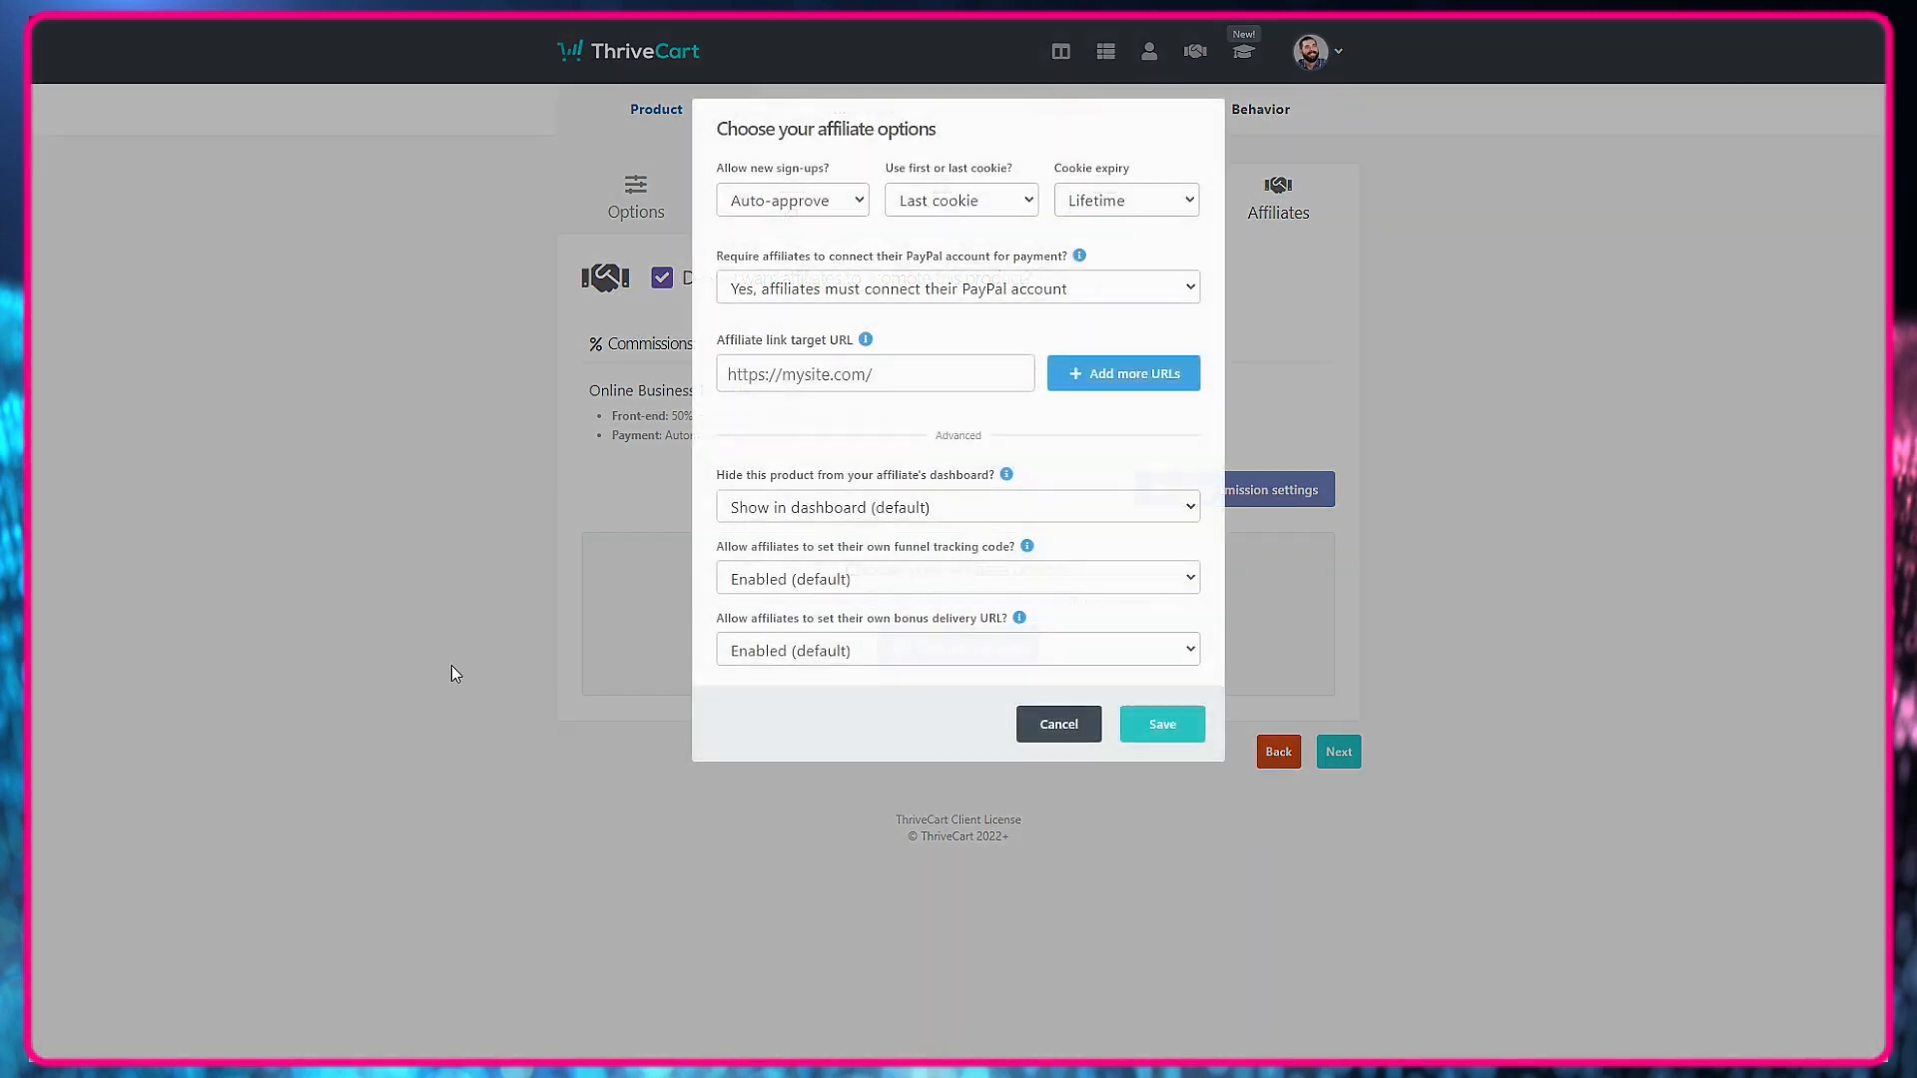
click(730, 202)
click(845, 259)
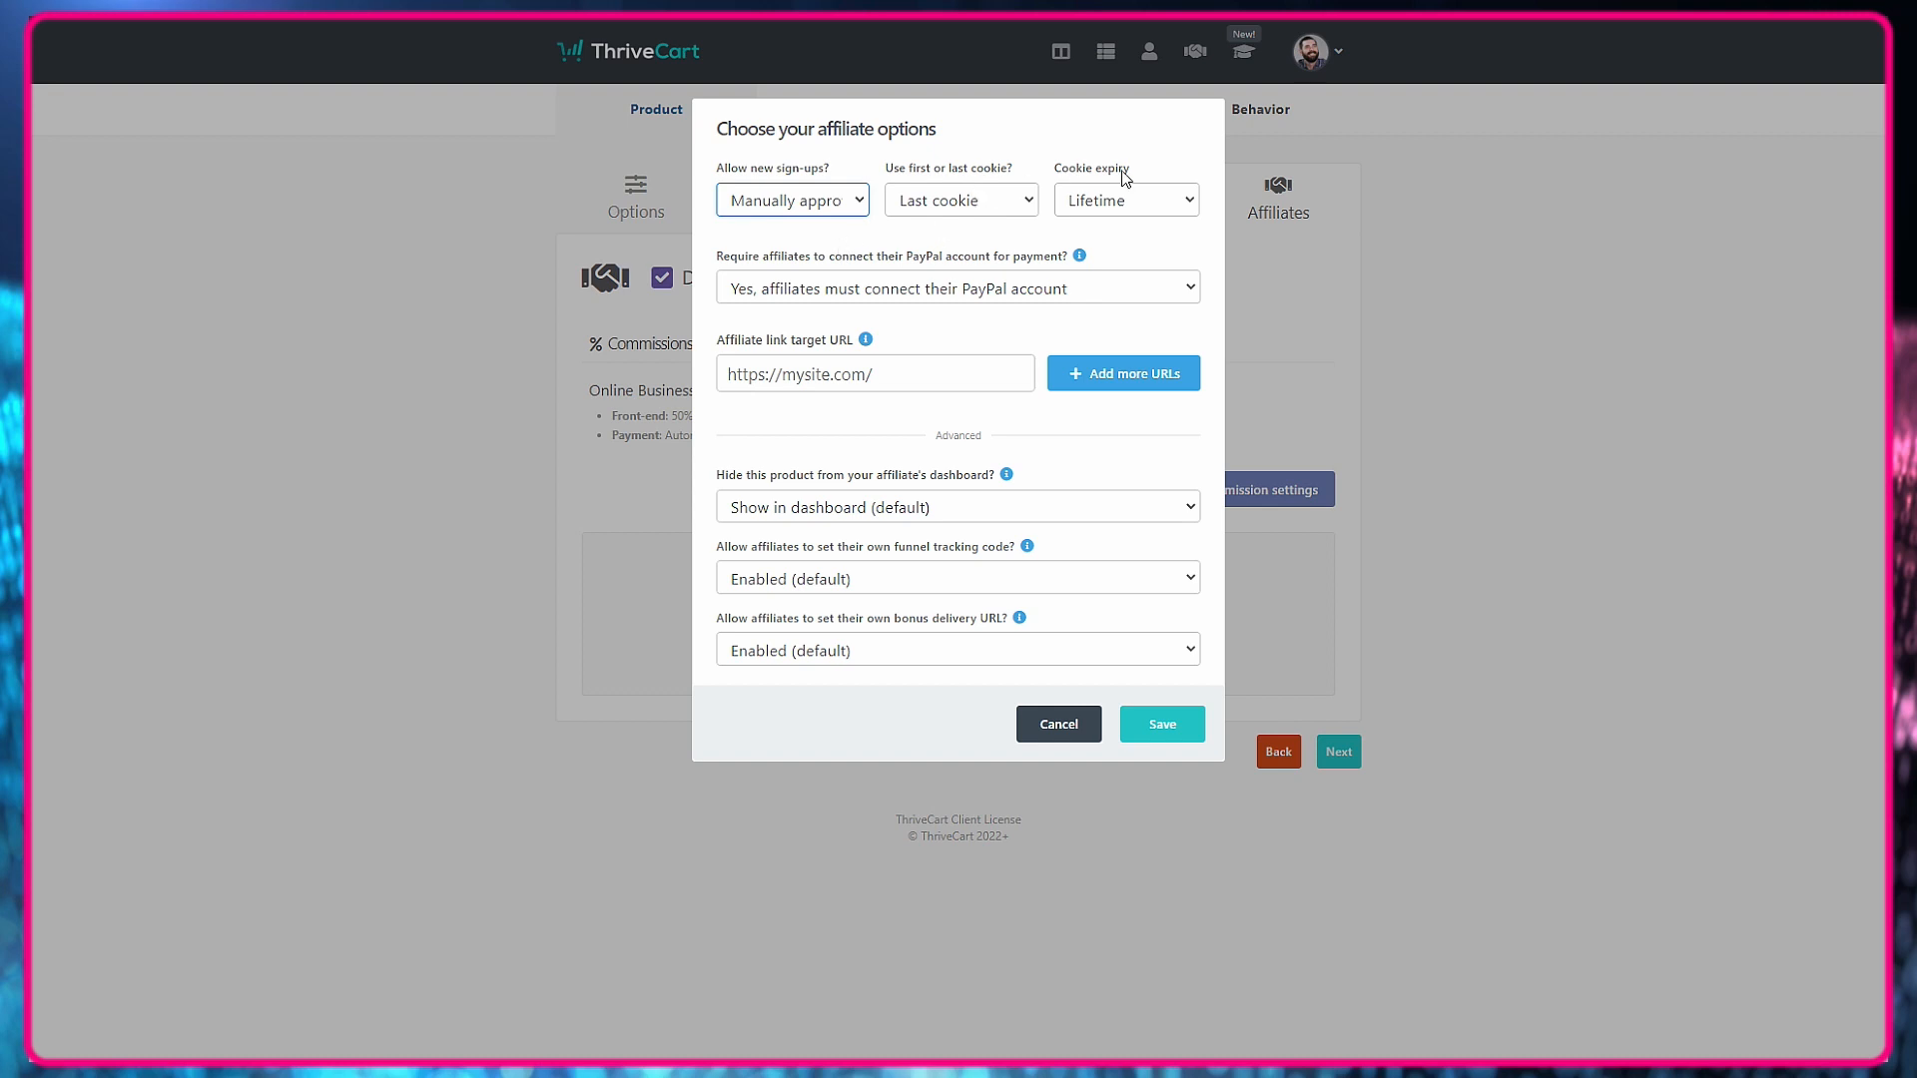
click(1124, 199)
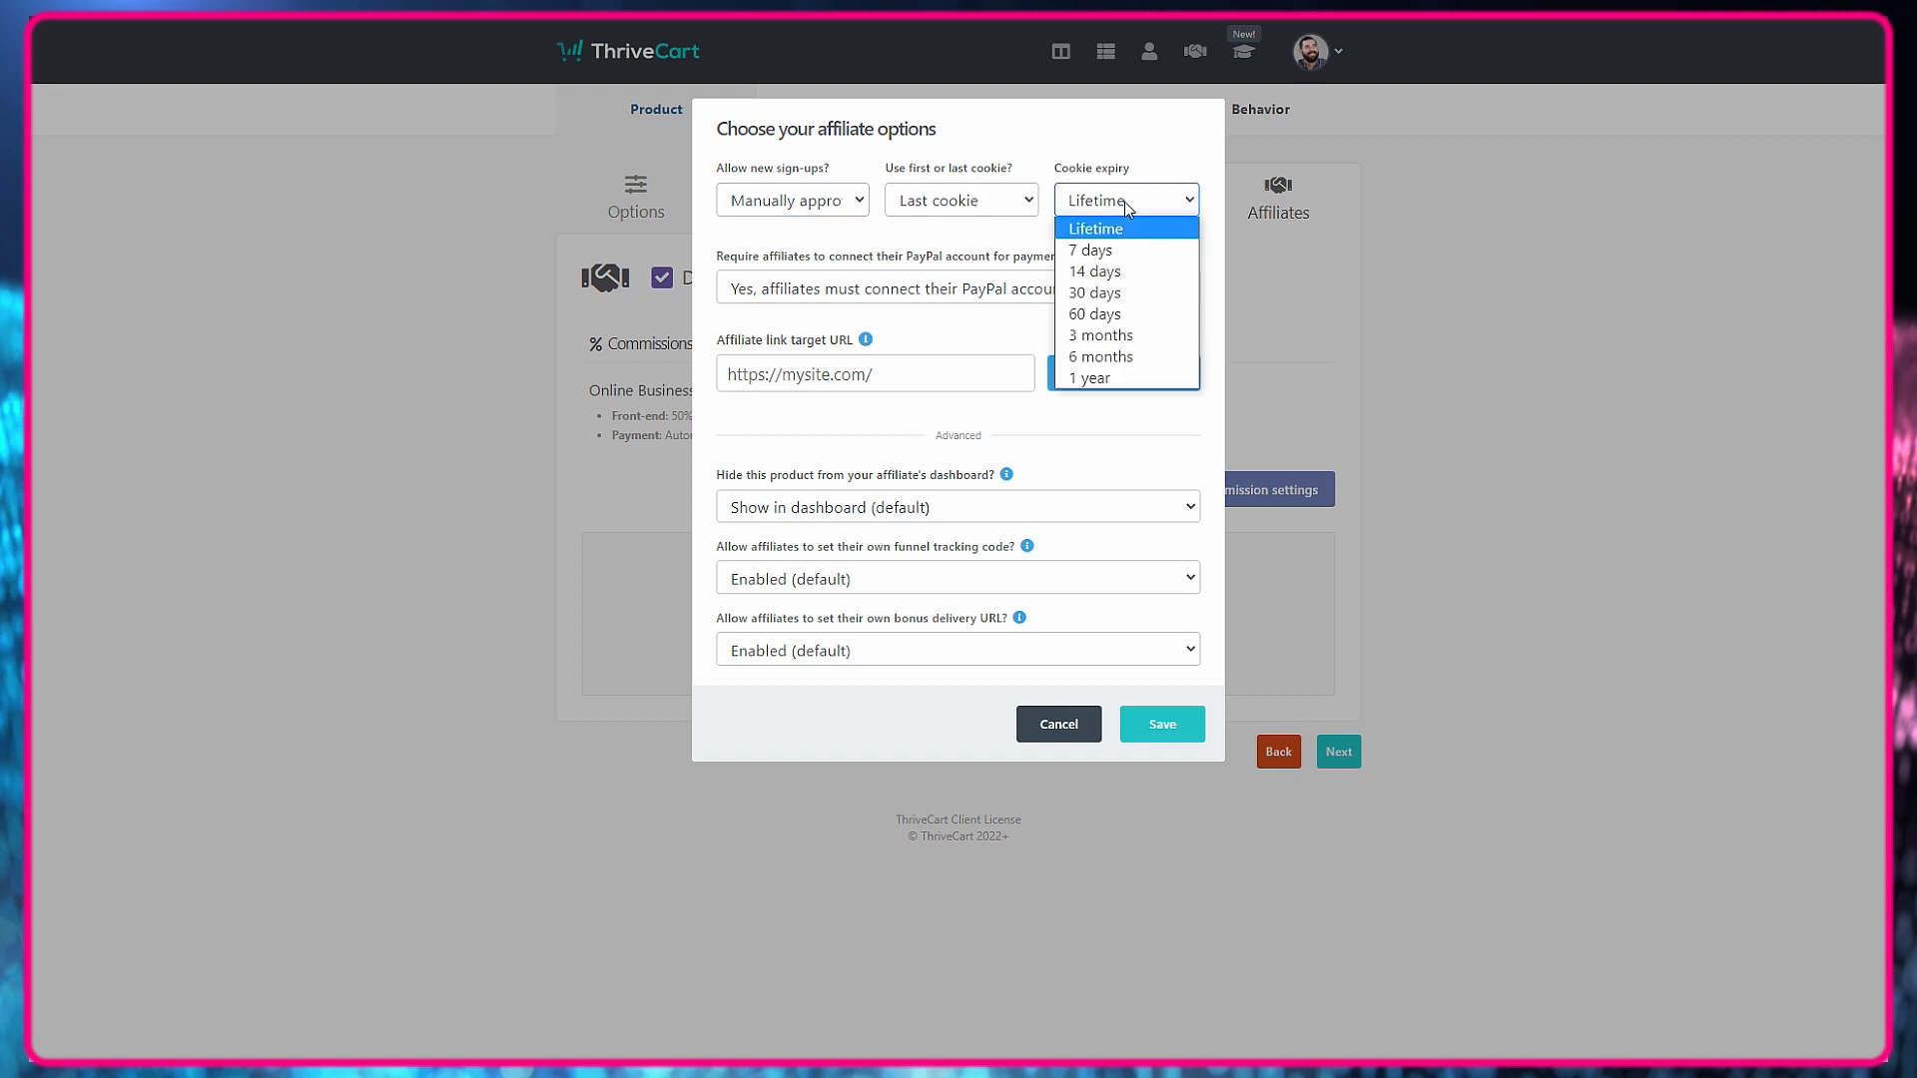
click(1182, 311)
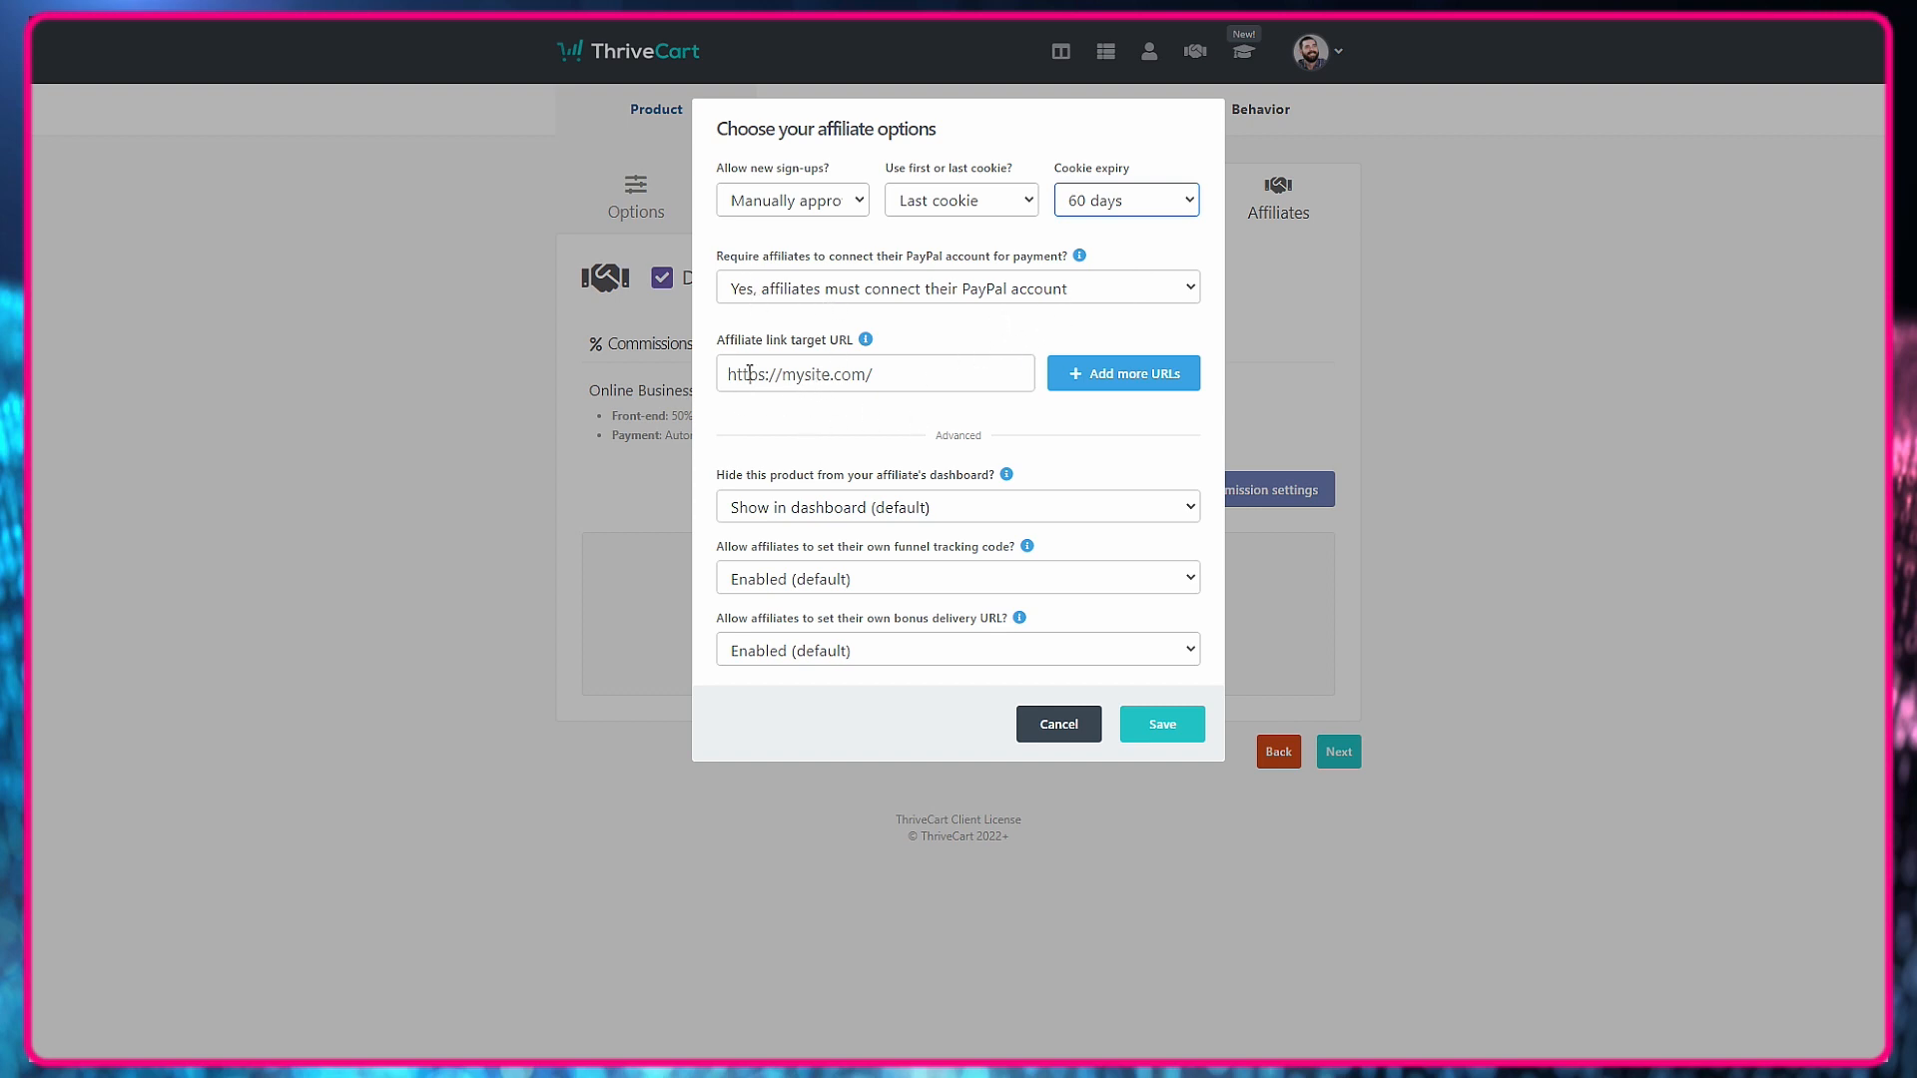
click(968, 372)
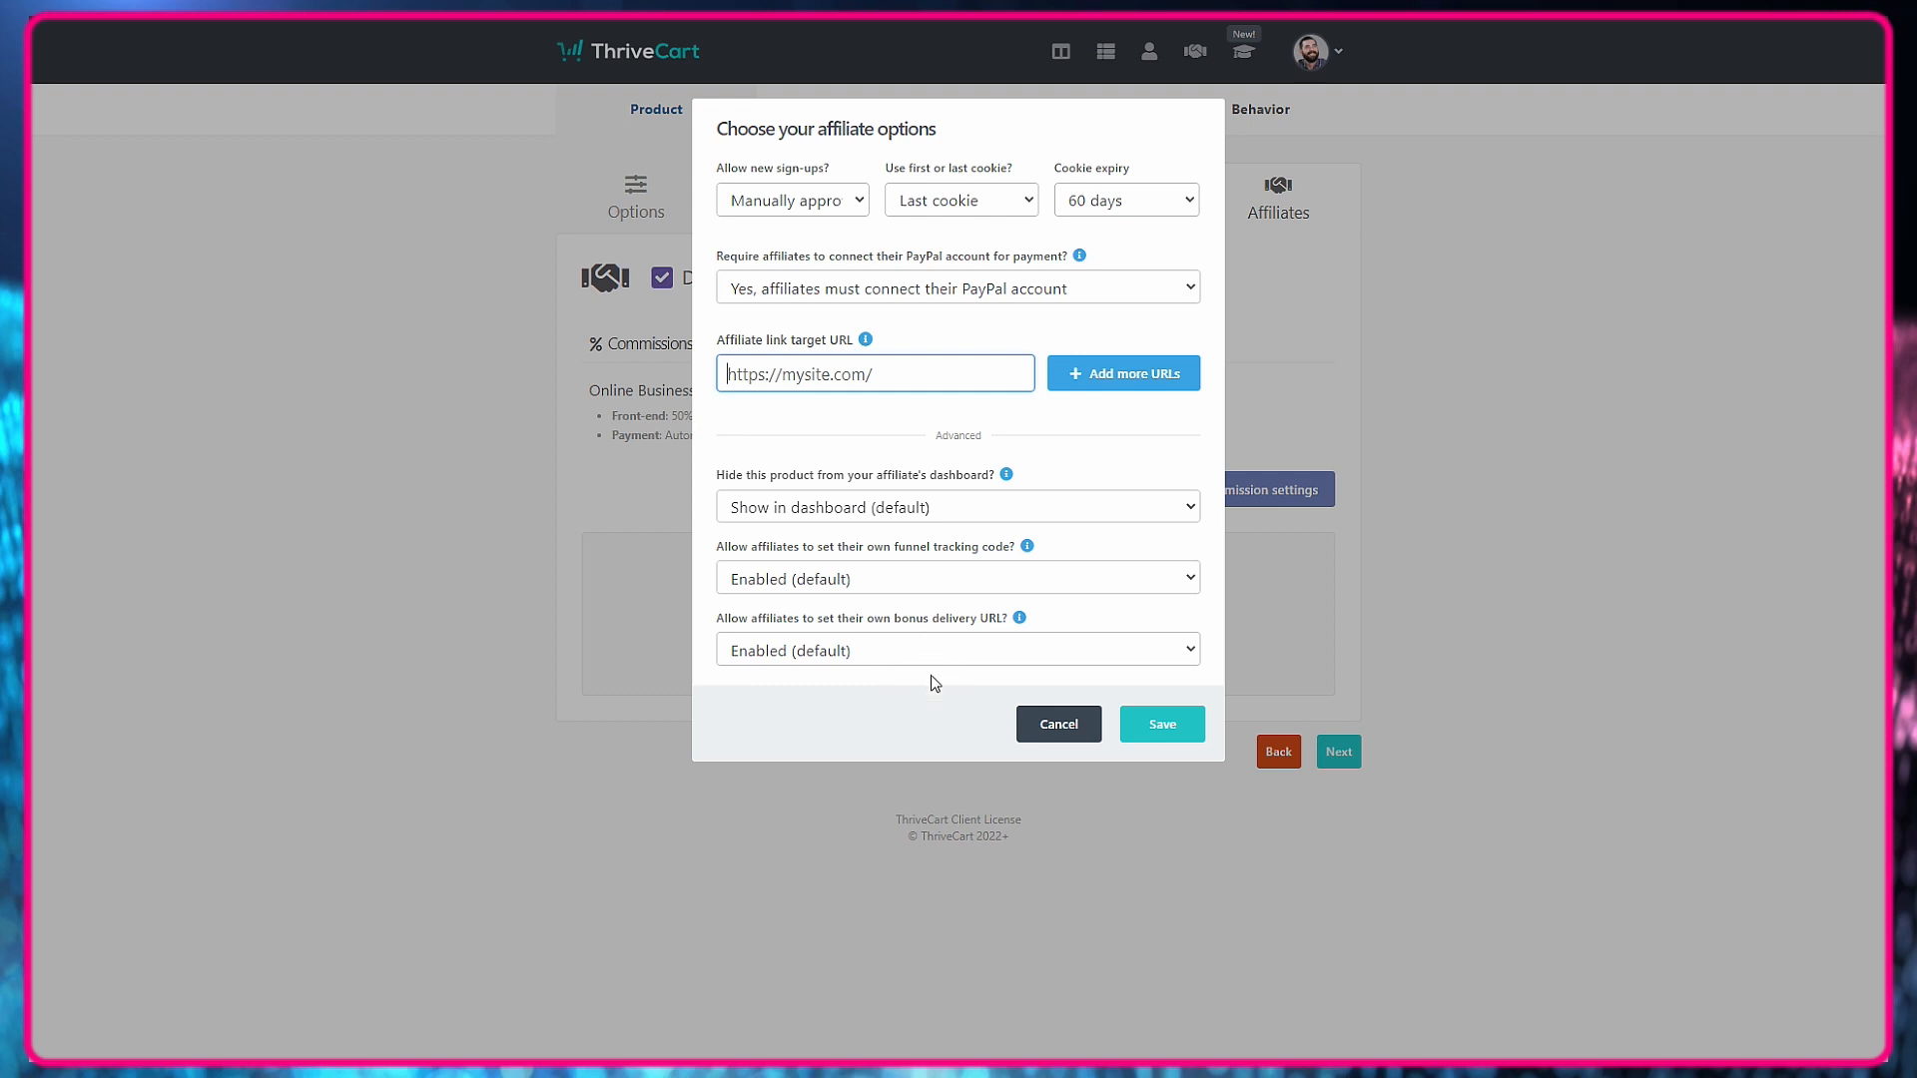
click(1197, 735)
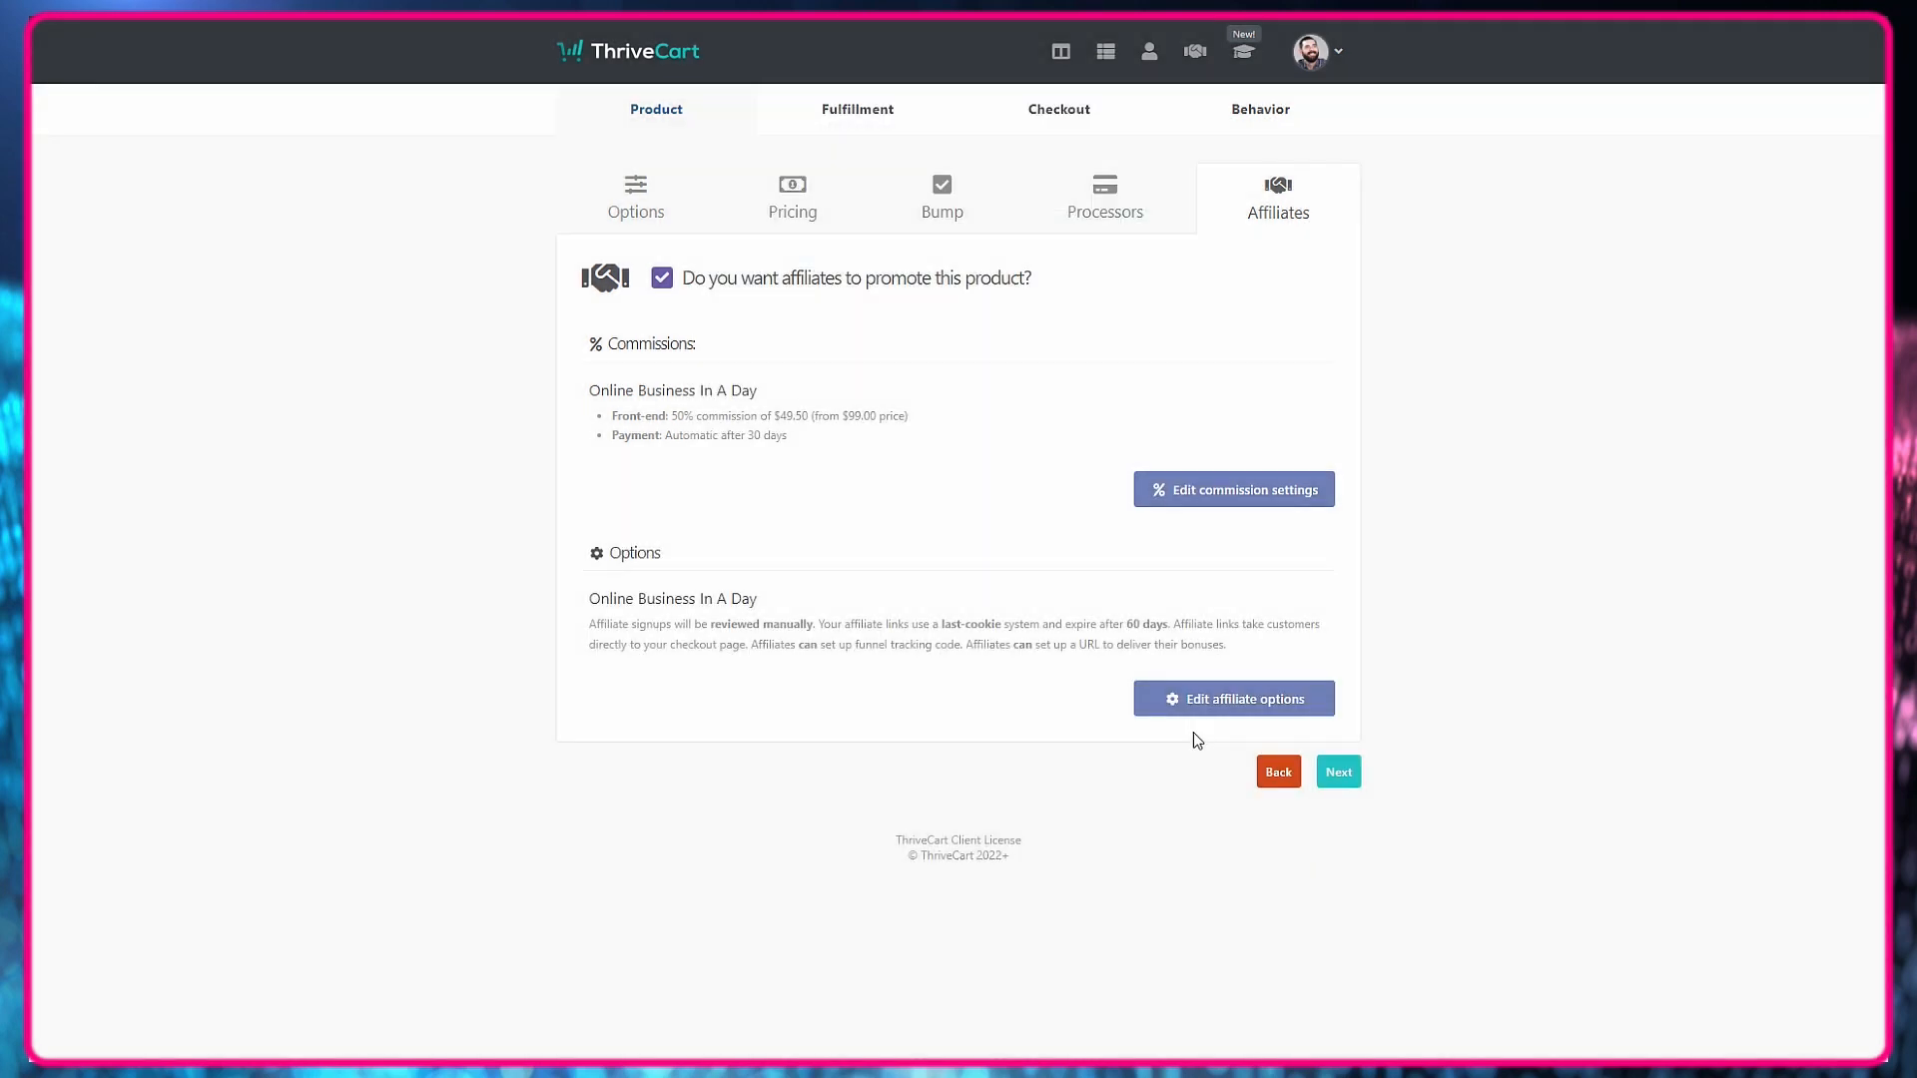
click(1184, 698)
click(750, 373)
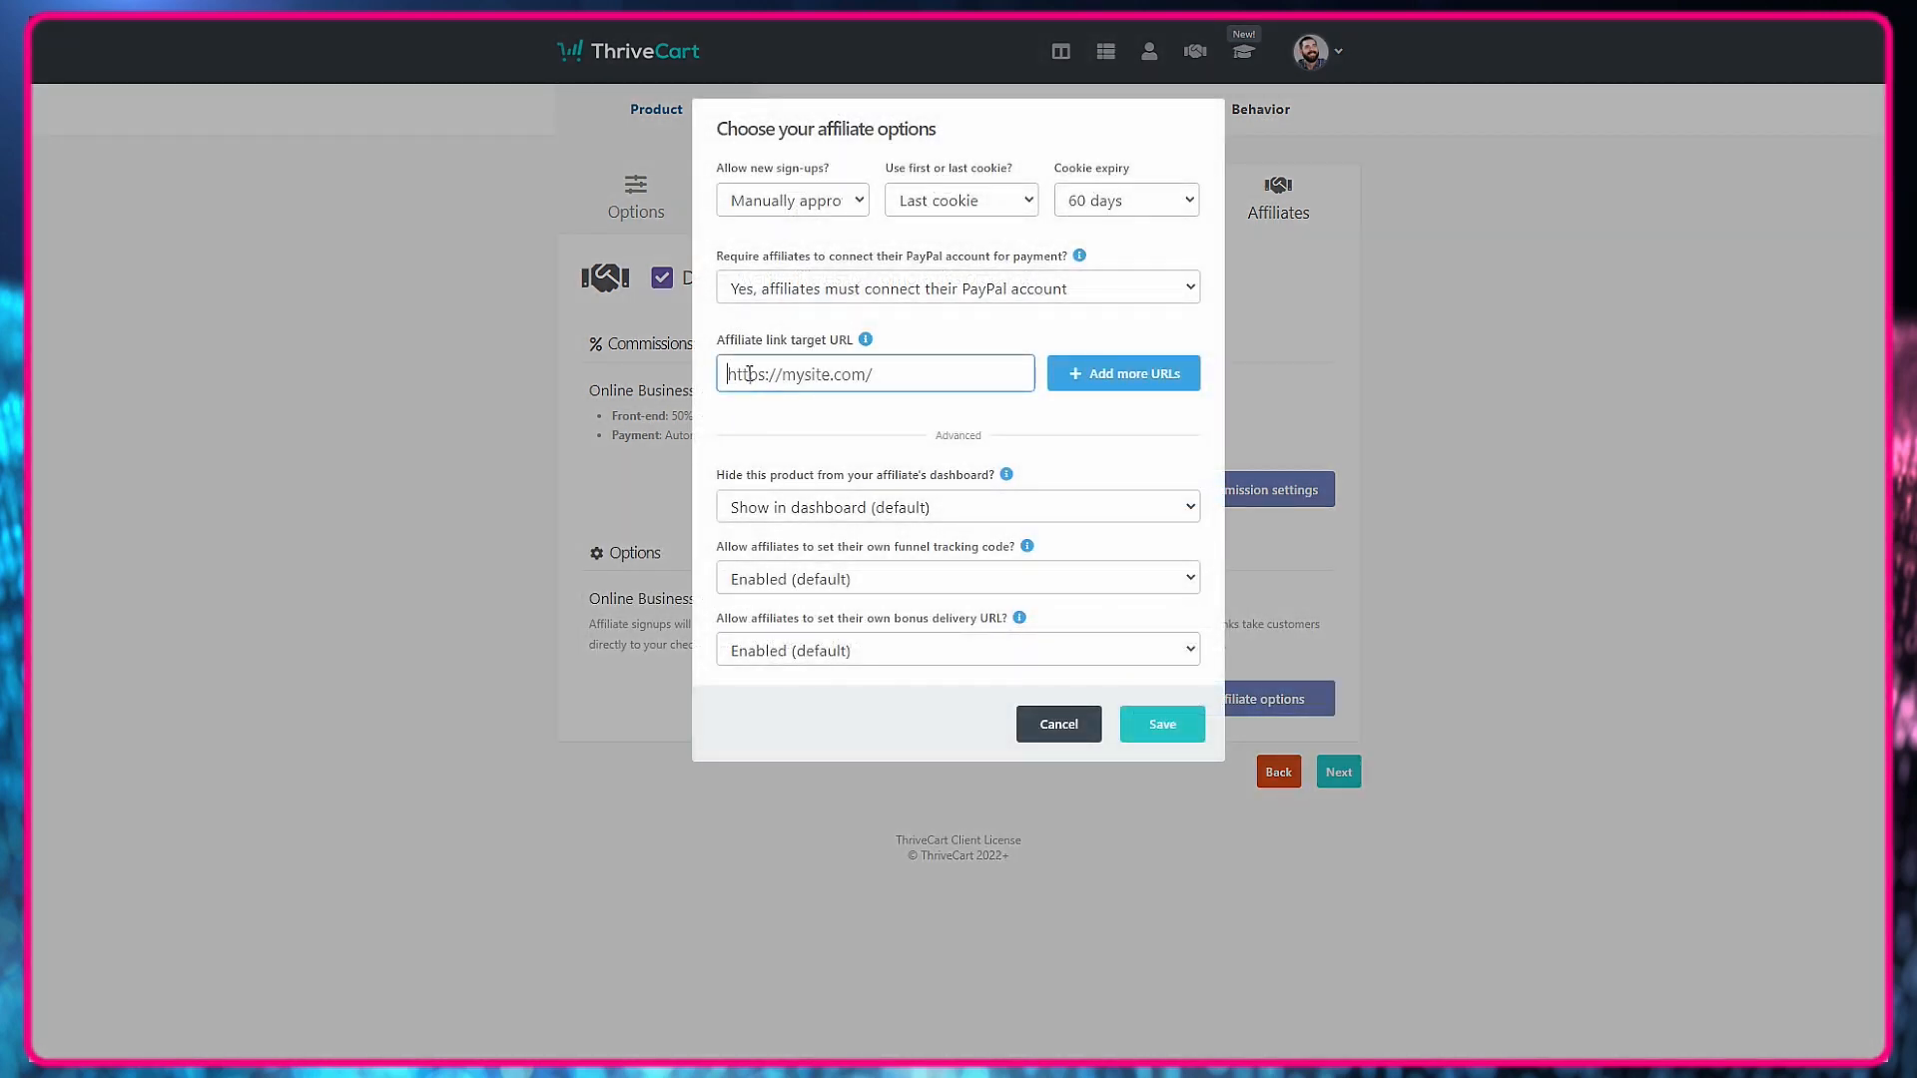
click(1062, 726)
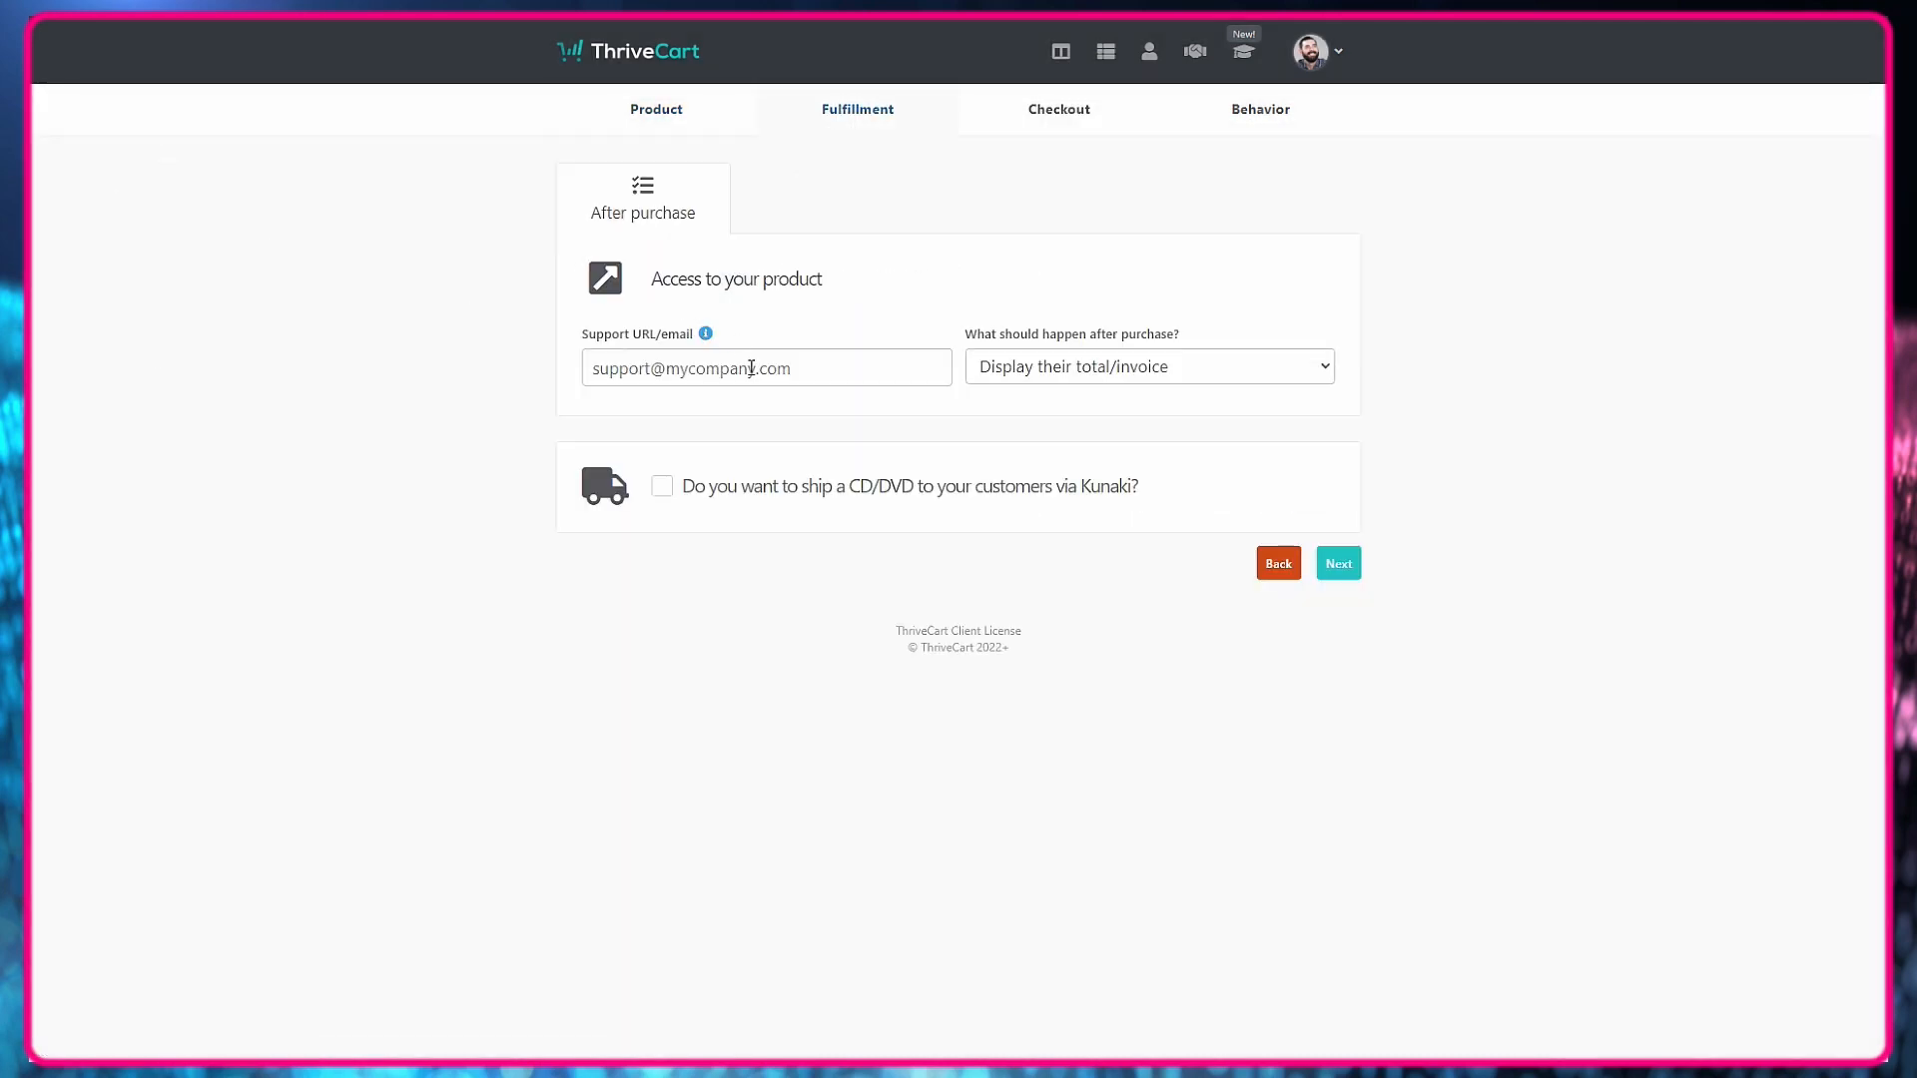
click(751, 368)
text(https://hustleandflowchart.)
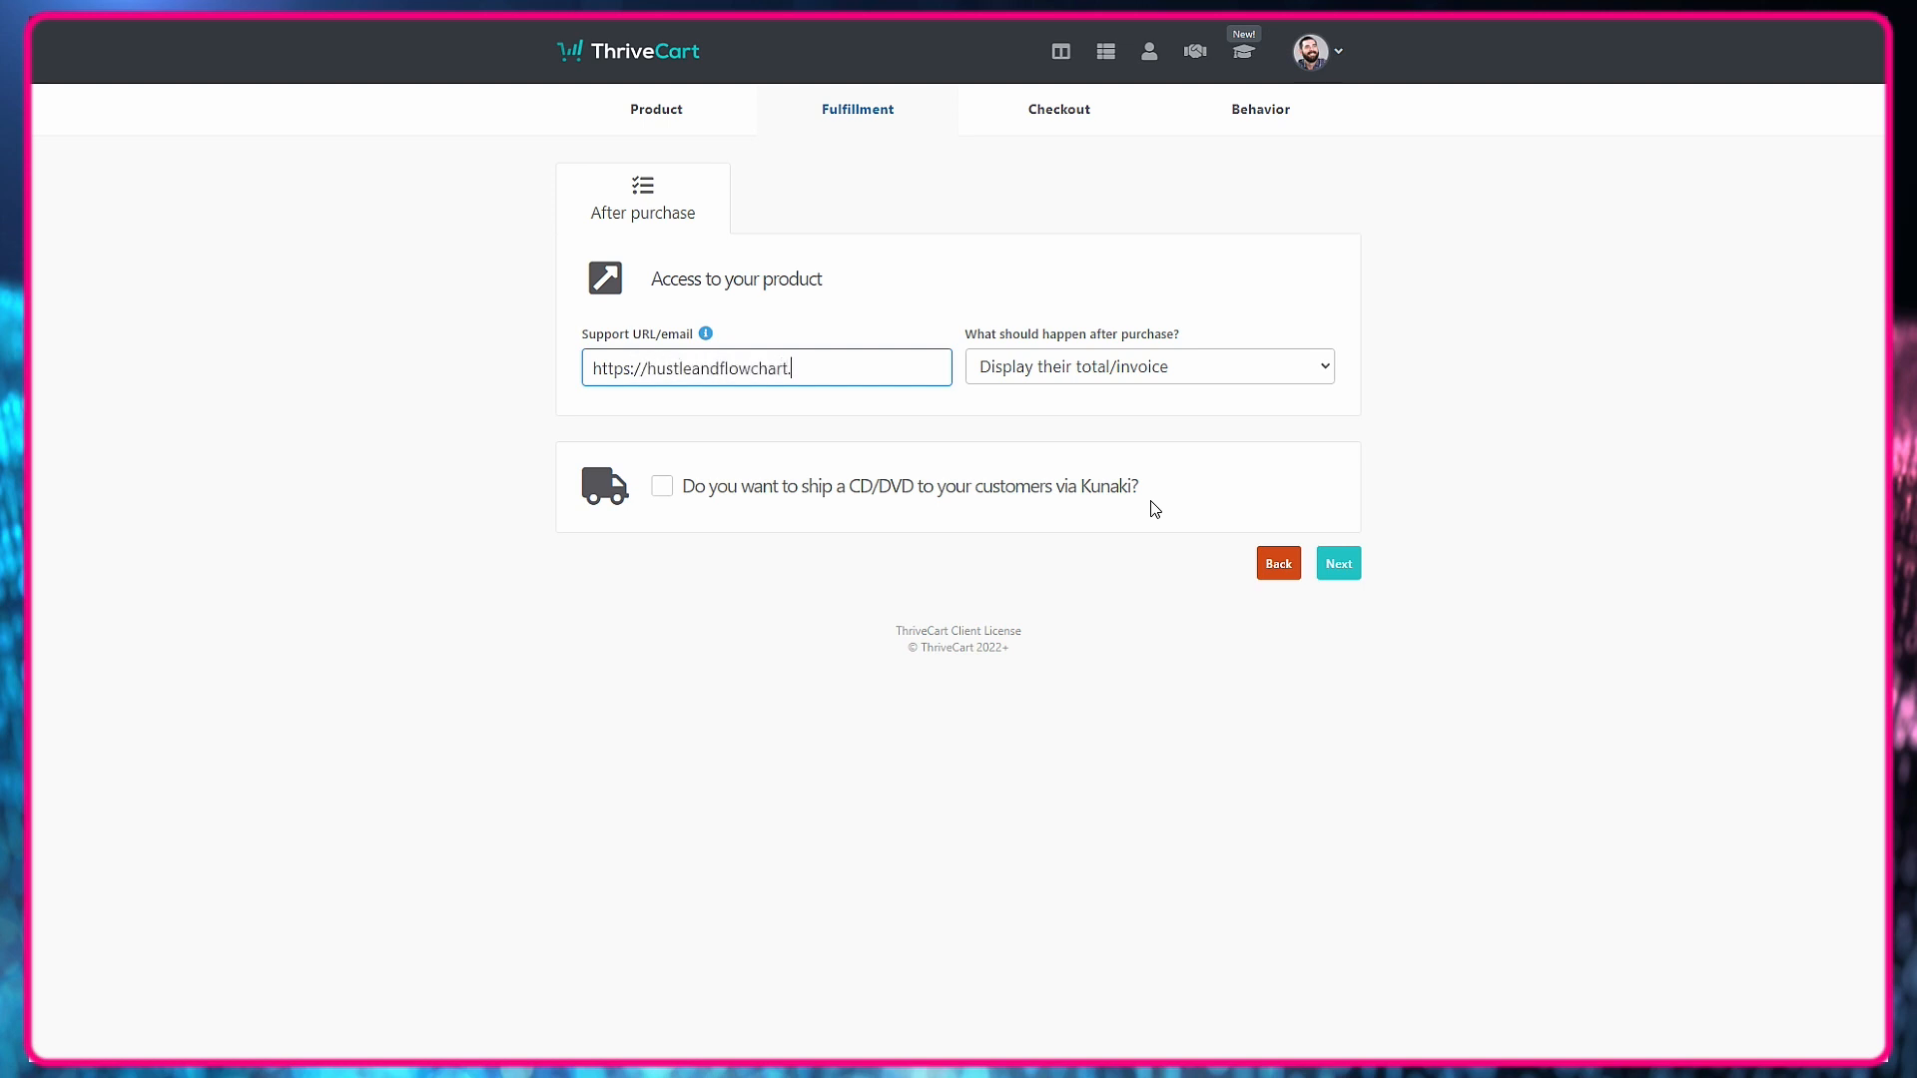
text(com/discord)
click(1164, 366)
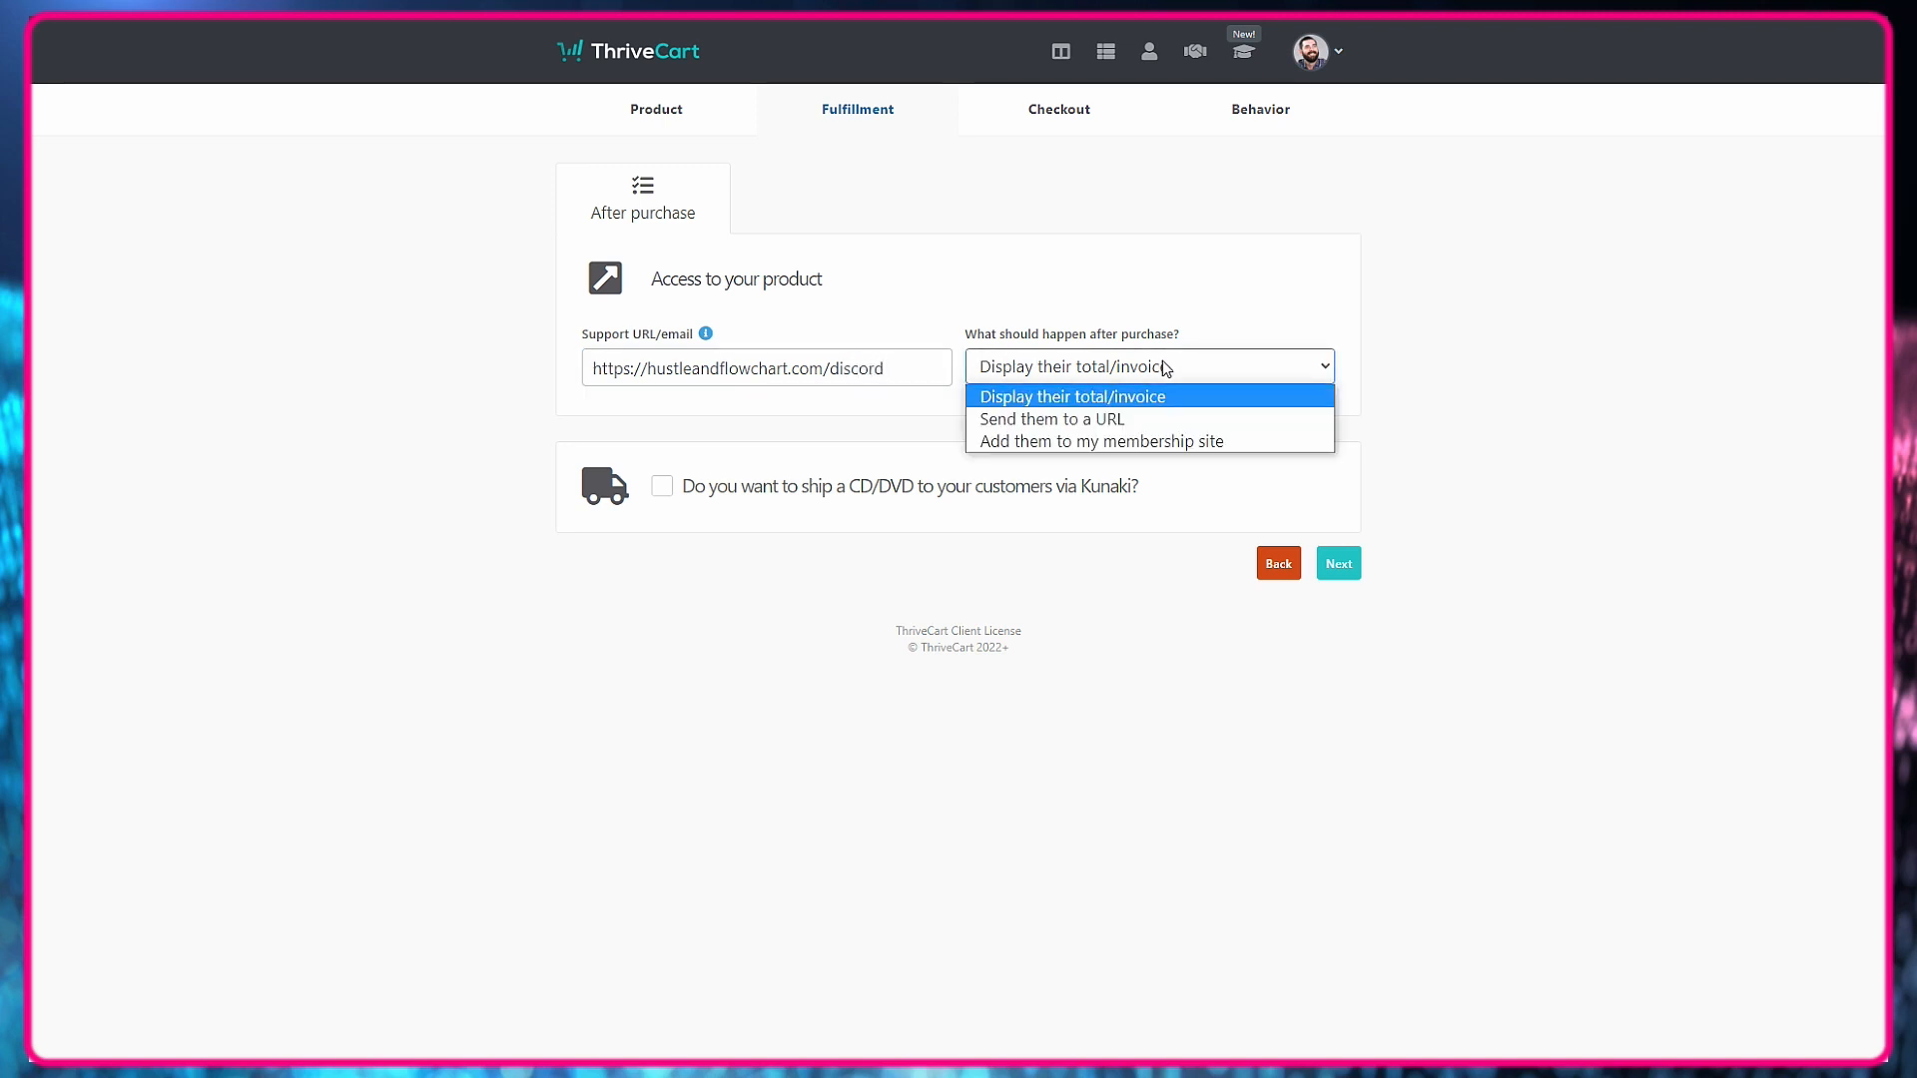
click(1162, 441)
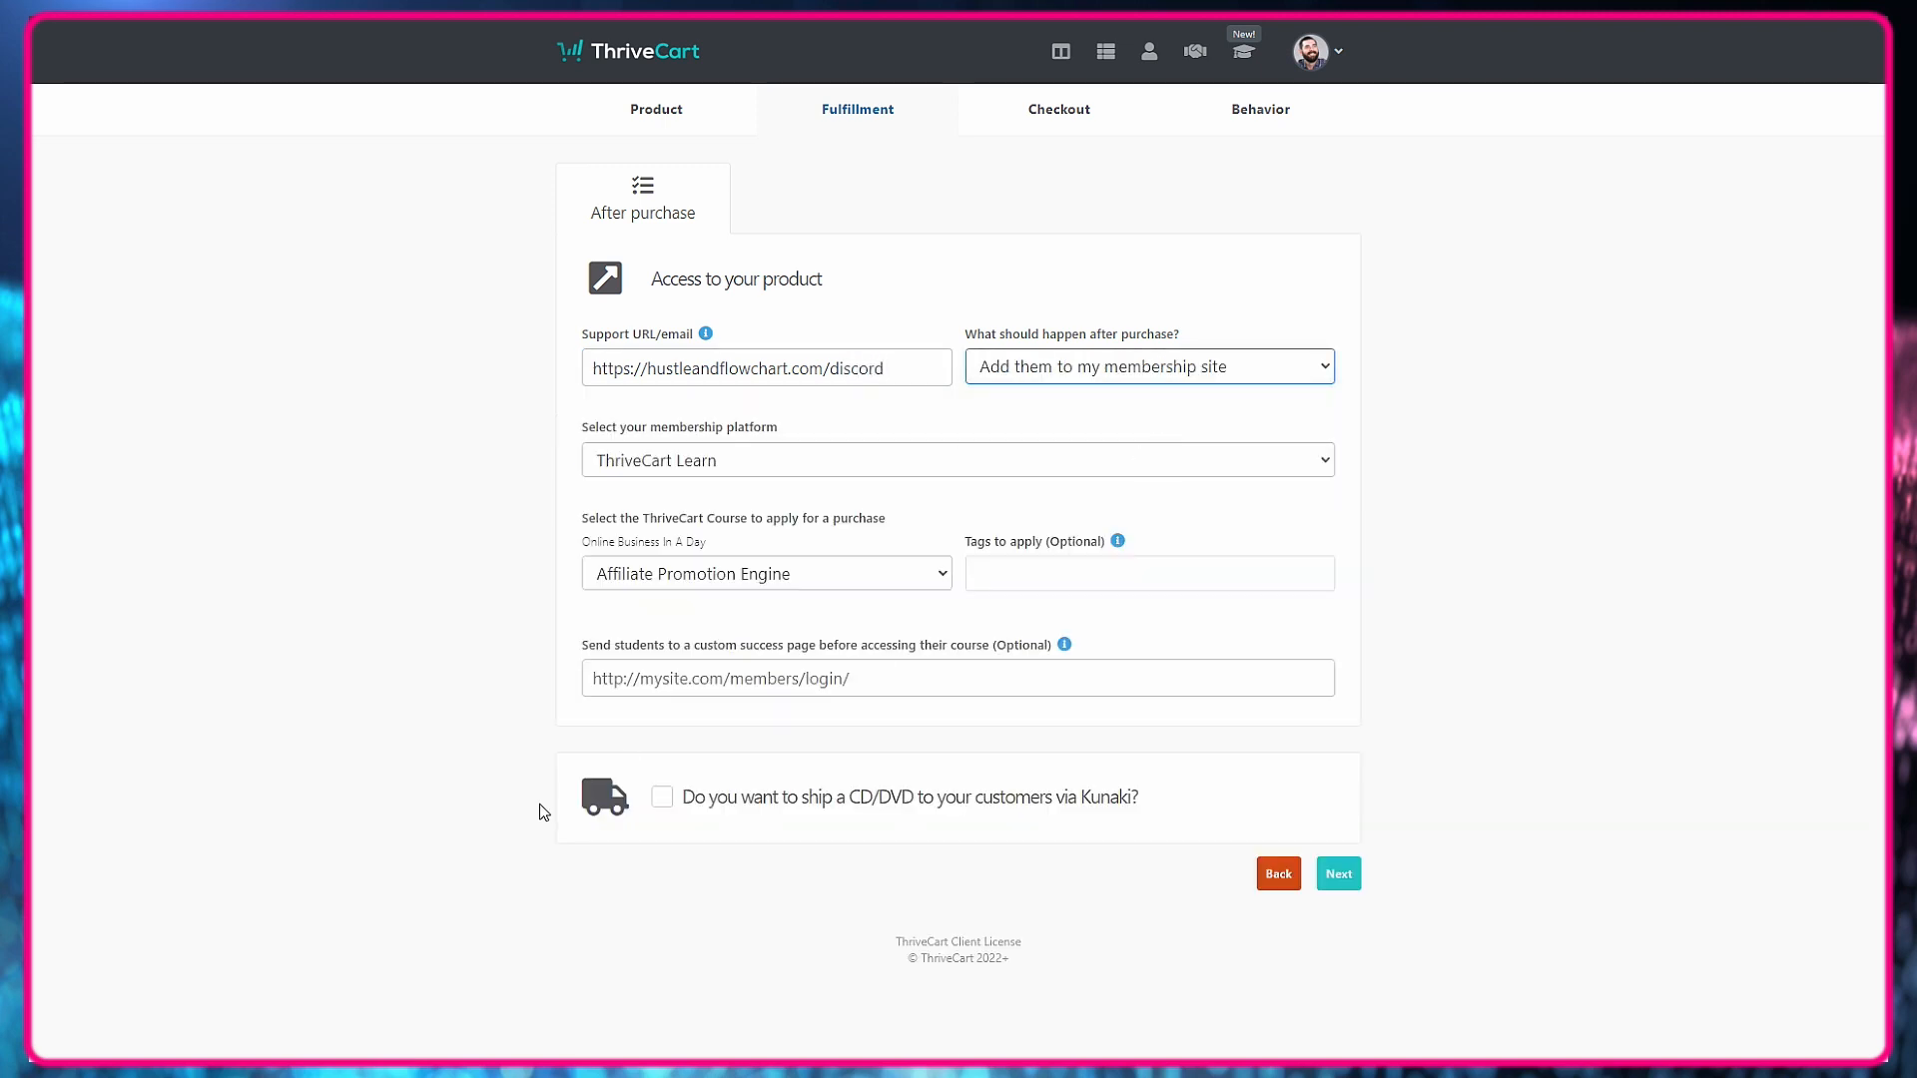
Choose ThriveCart Learn as the membership platform and Online Business In A Day as the course applied on purchase.
click(741, 457)
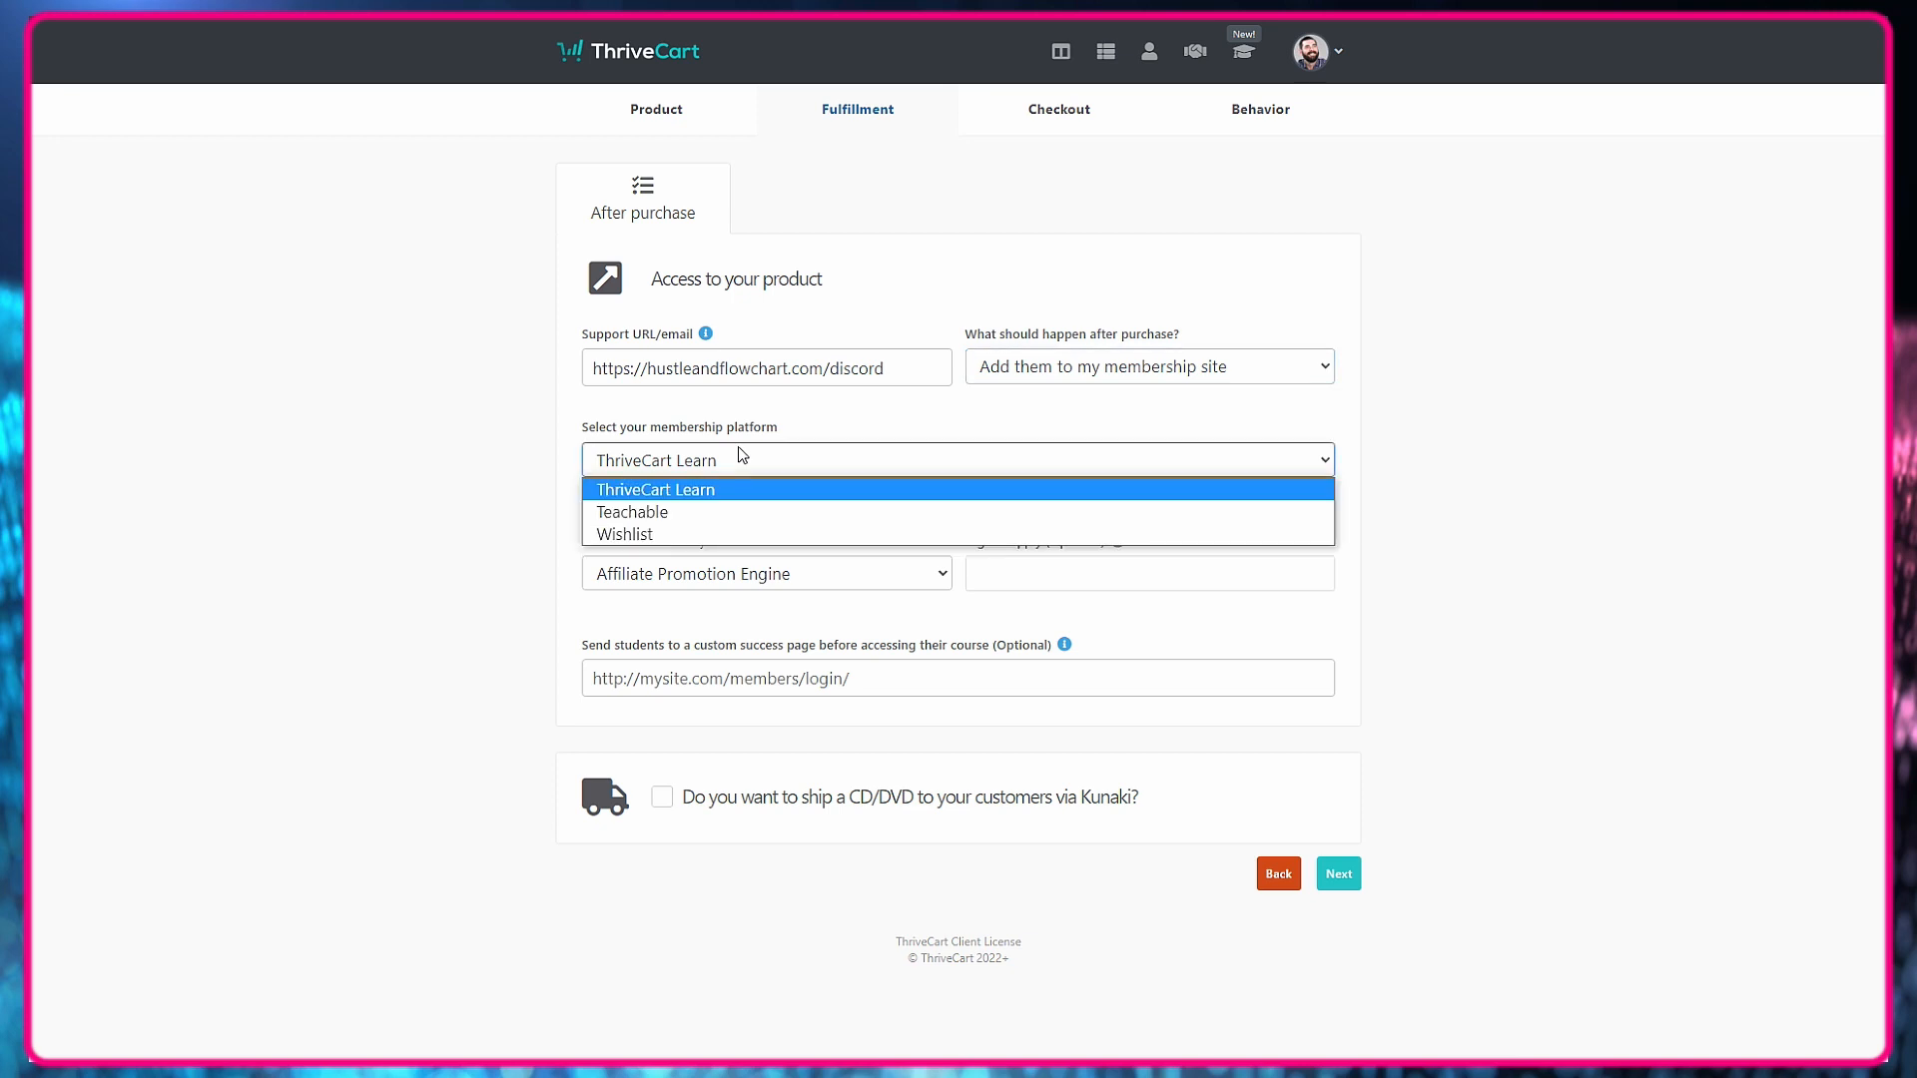
click(711, 491)
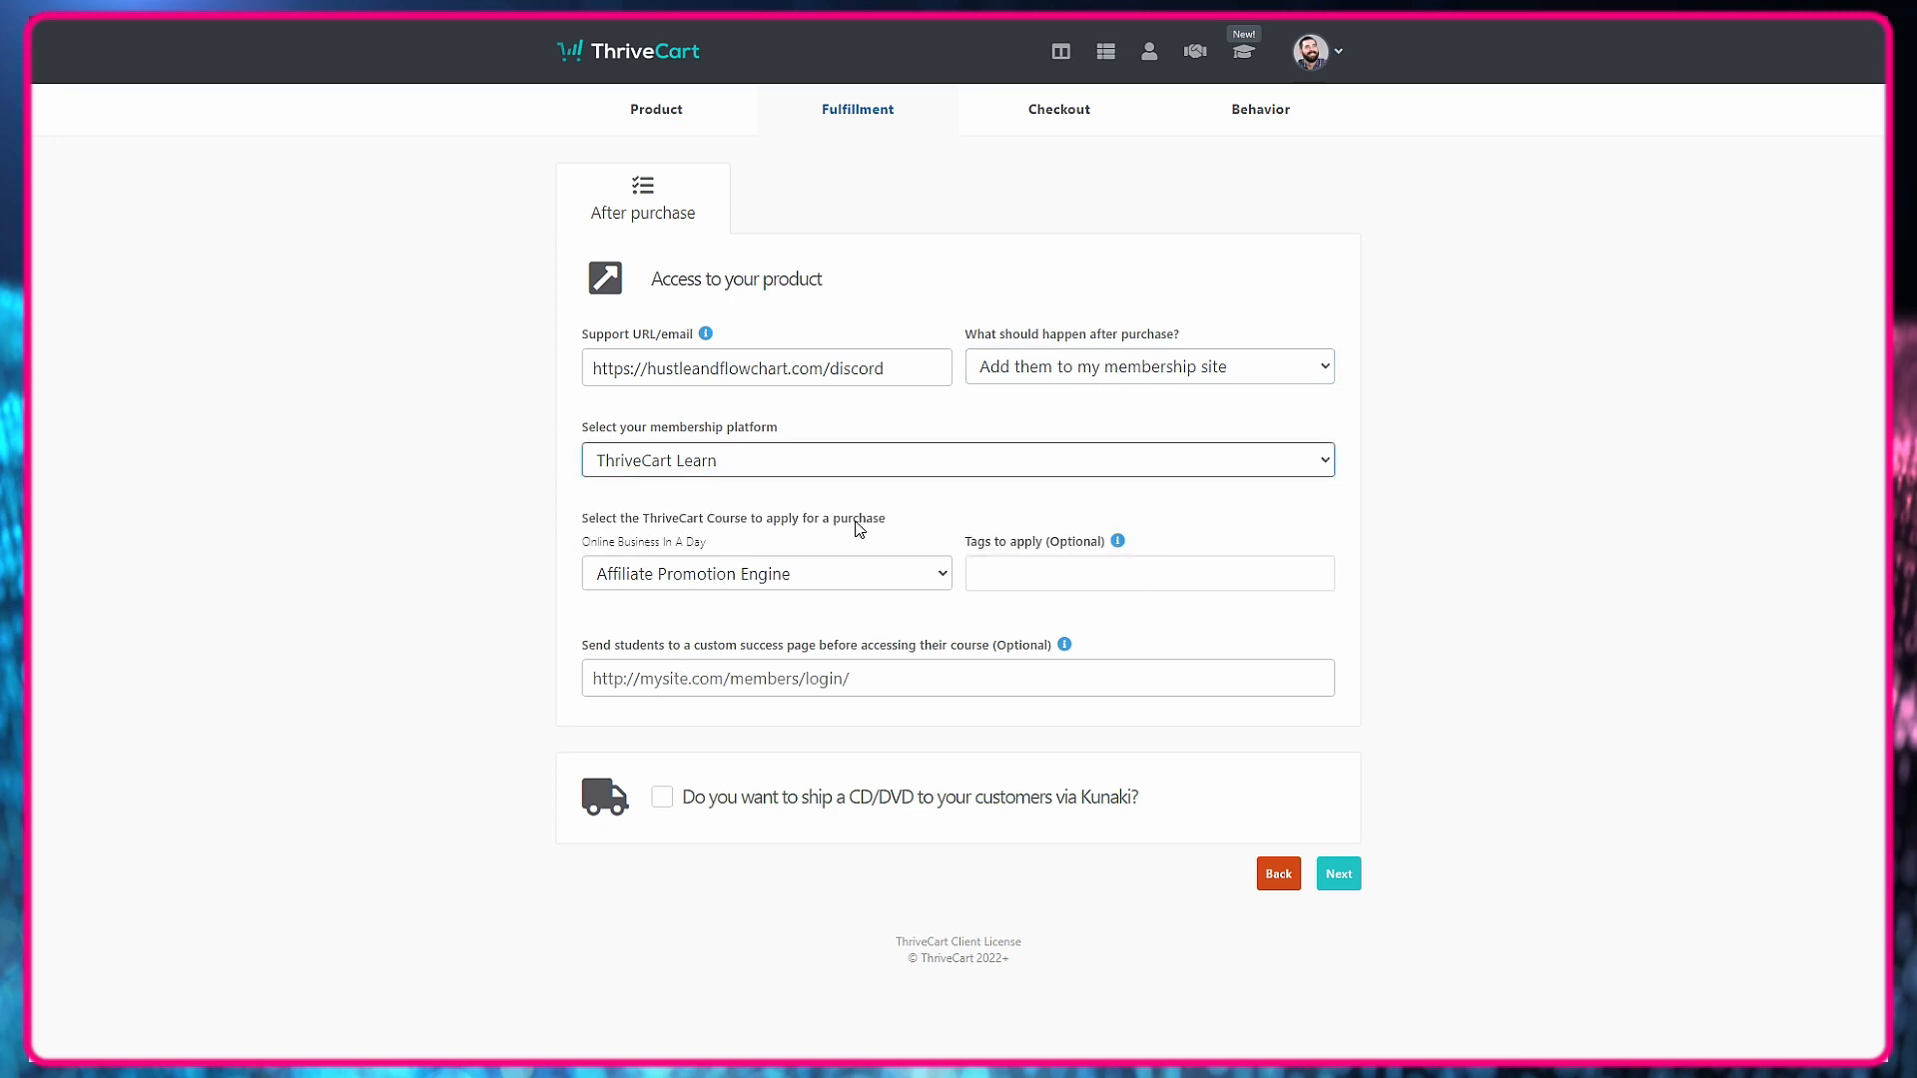
click(924, 570)
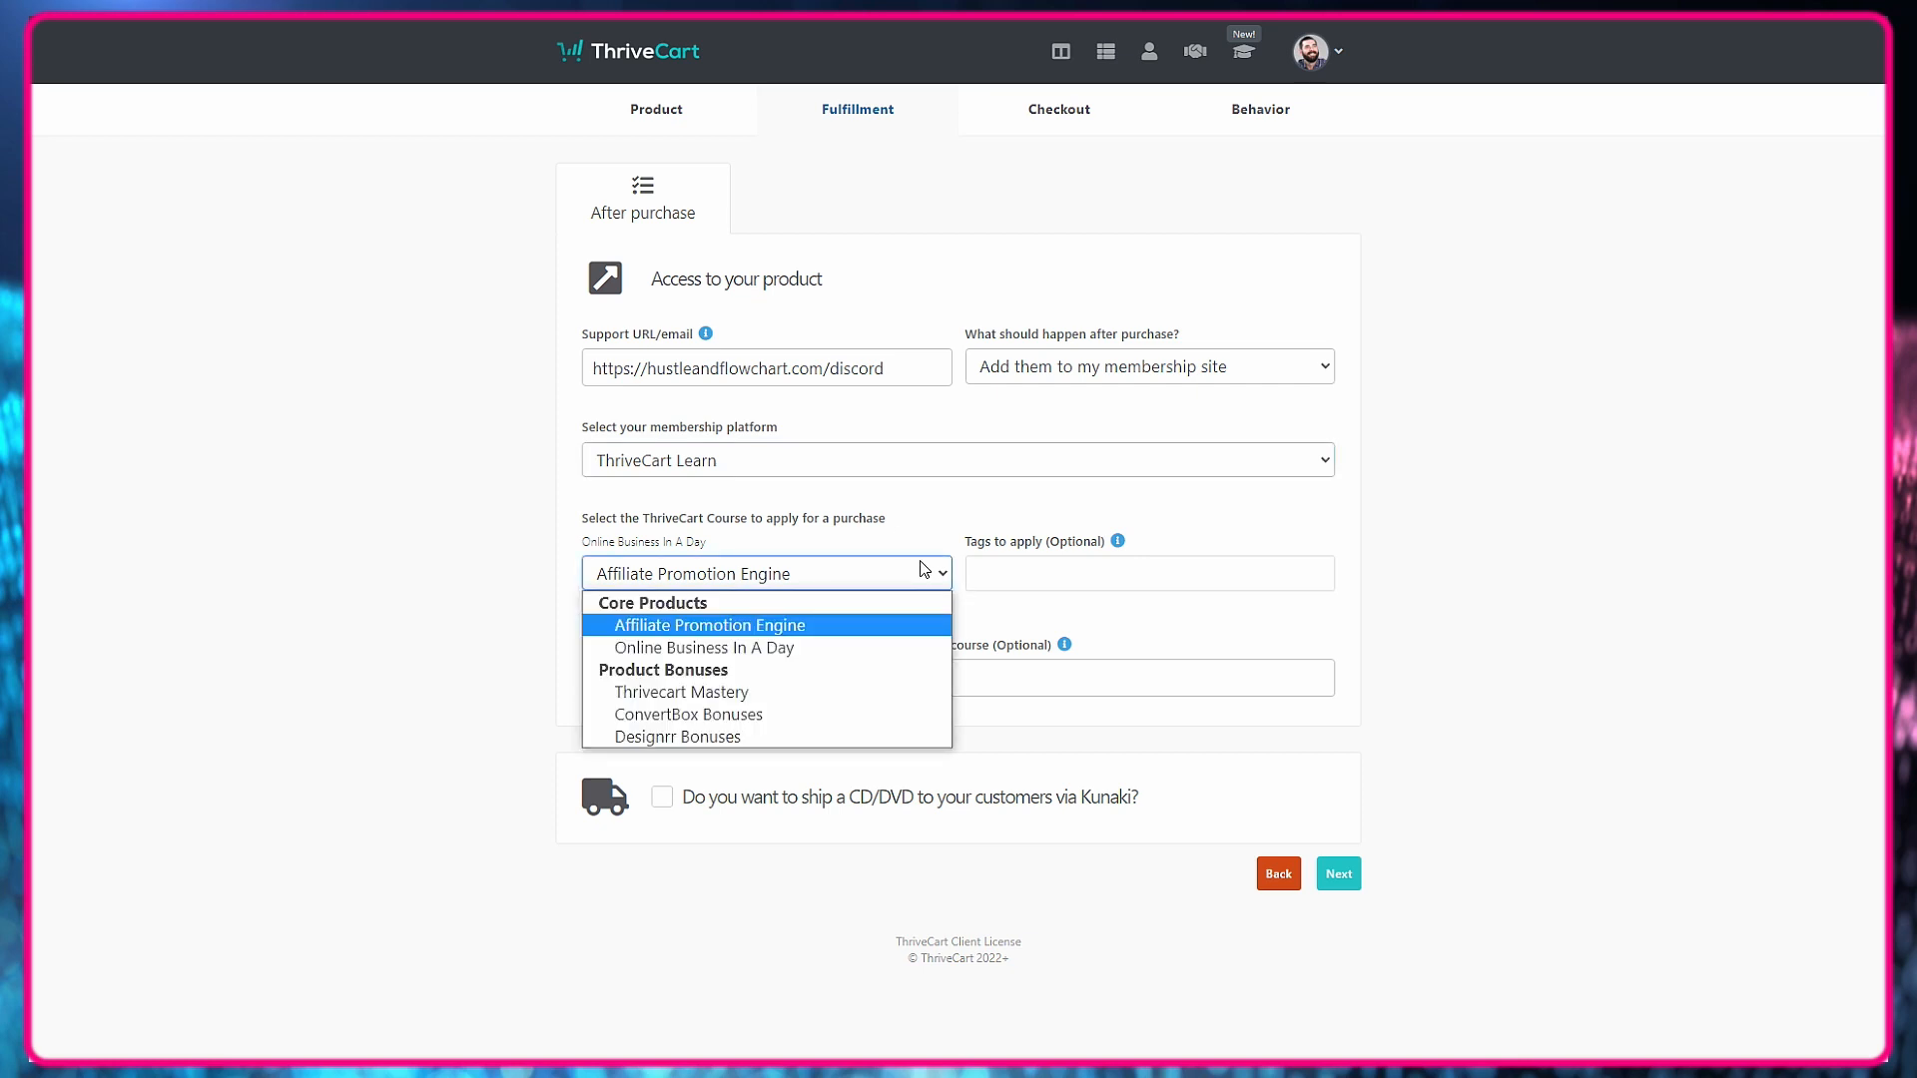
click(755, 649)
Apply the tag "Online Business in a Day" to buyers, leave the custom success page blank, and continue to the checkout settings.
click(1150, 564)
text(Online Business in a Day)
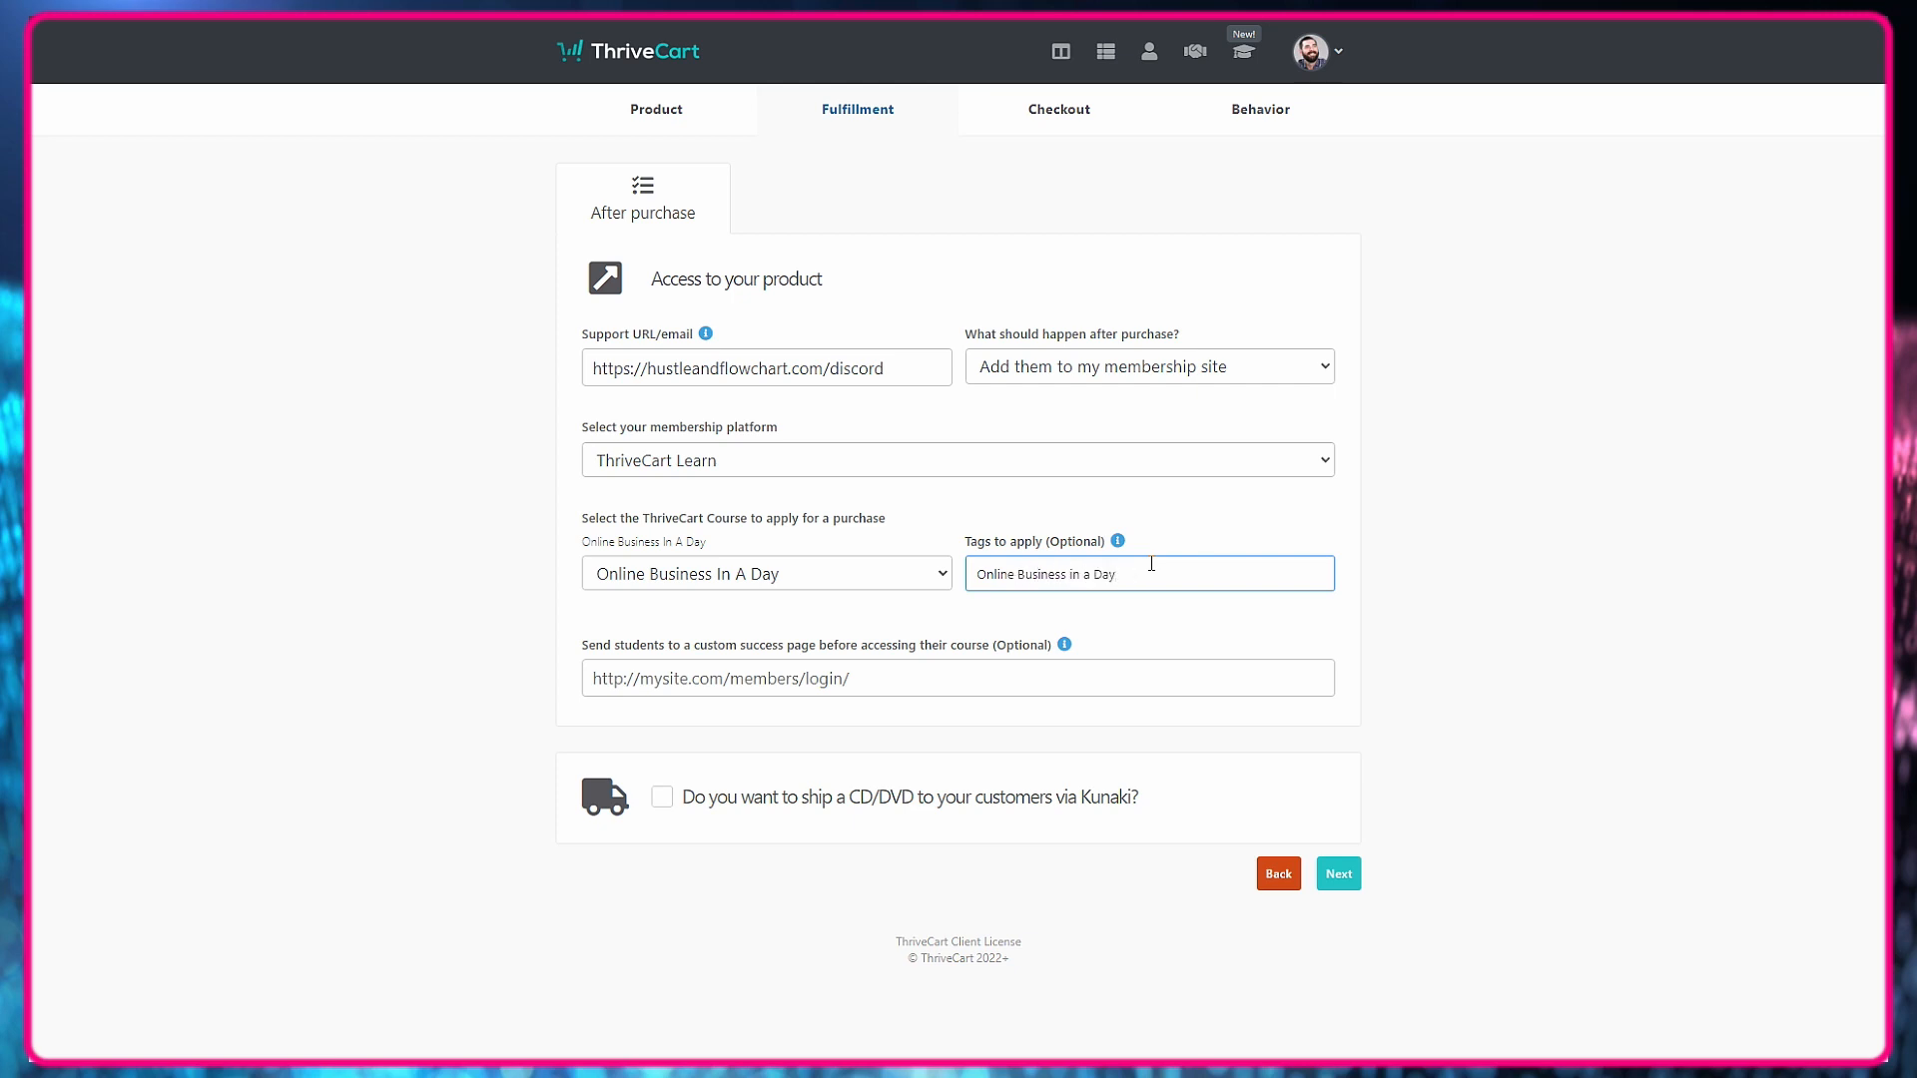
key(Return)
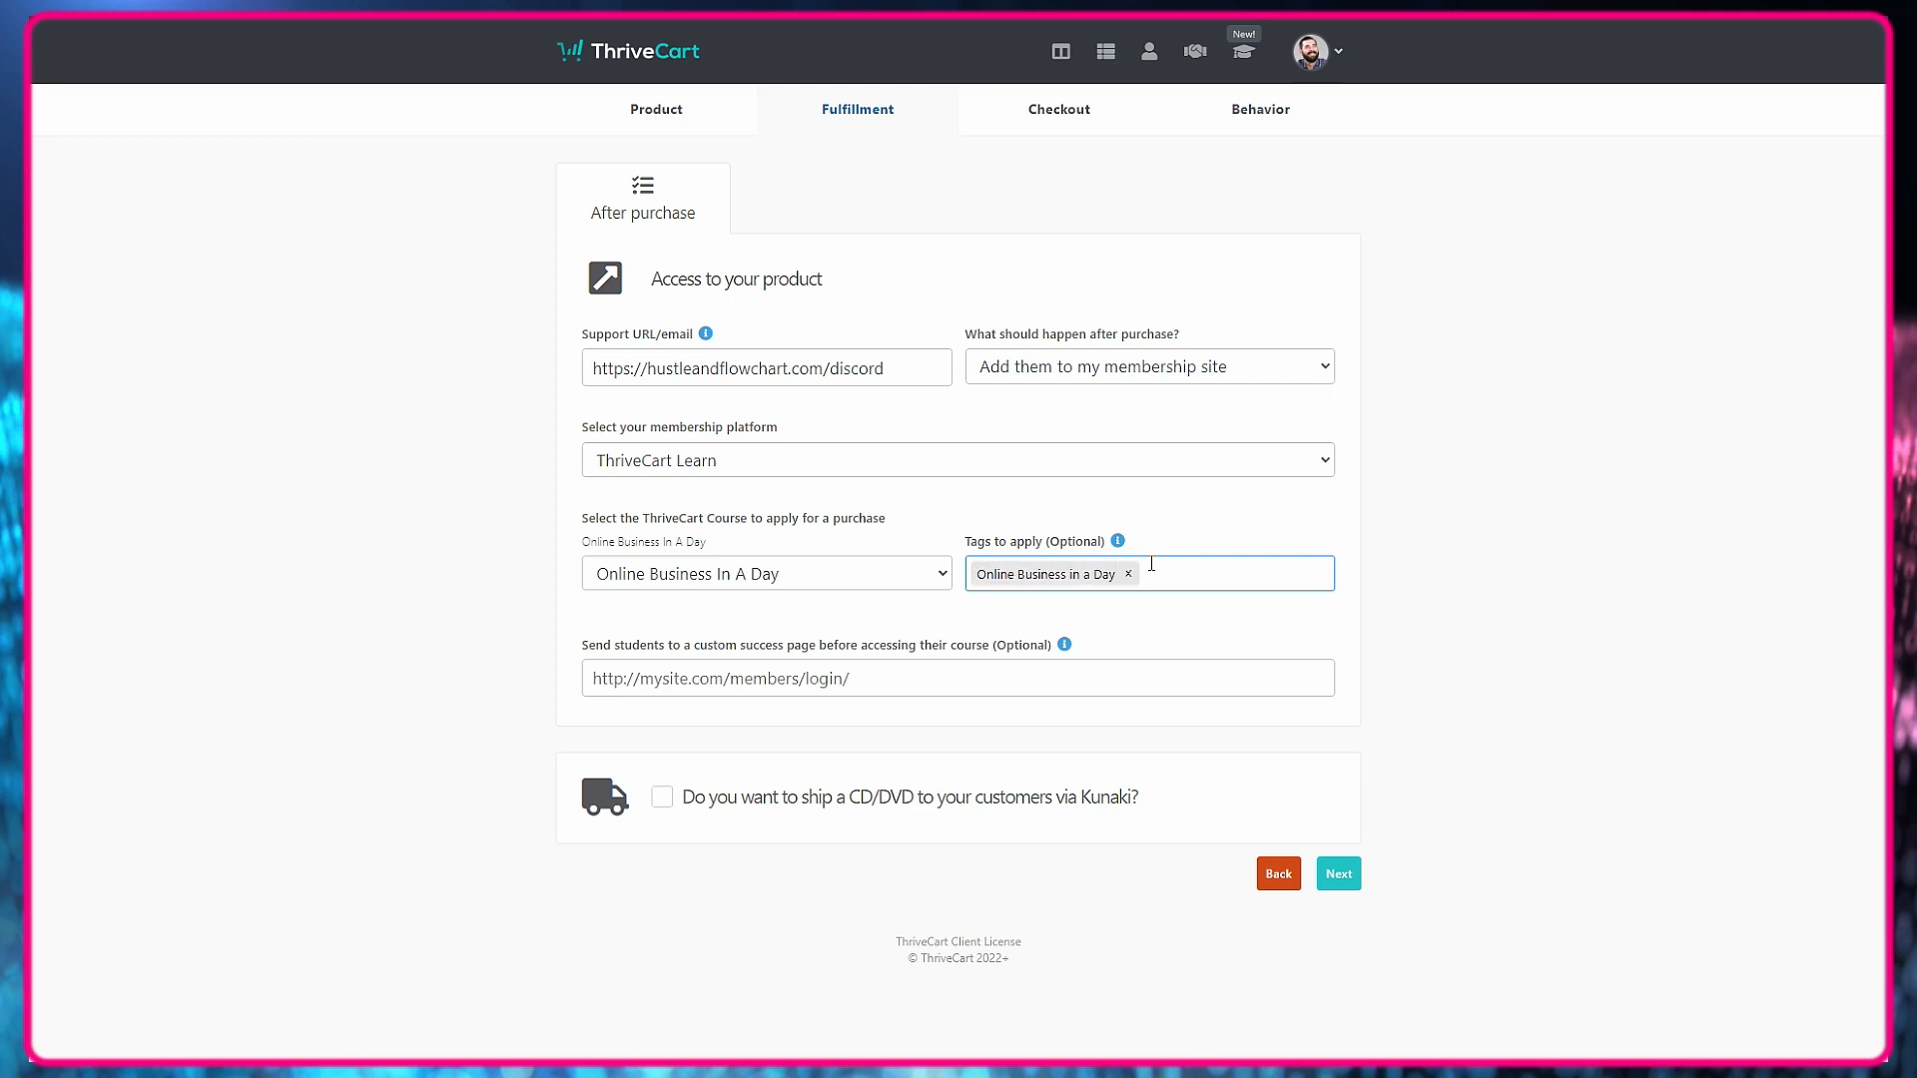
click(715, 671)
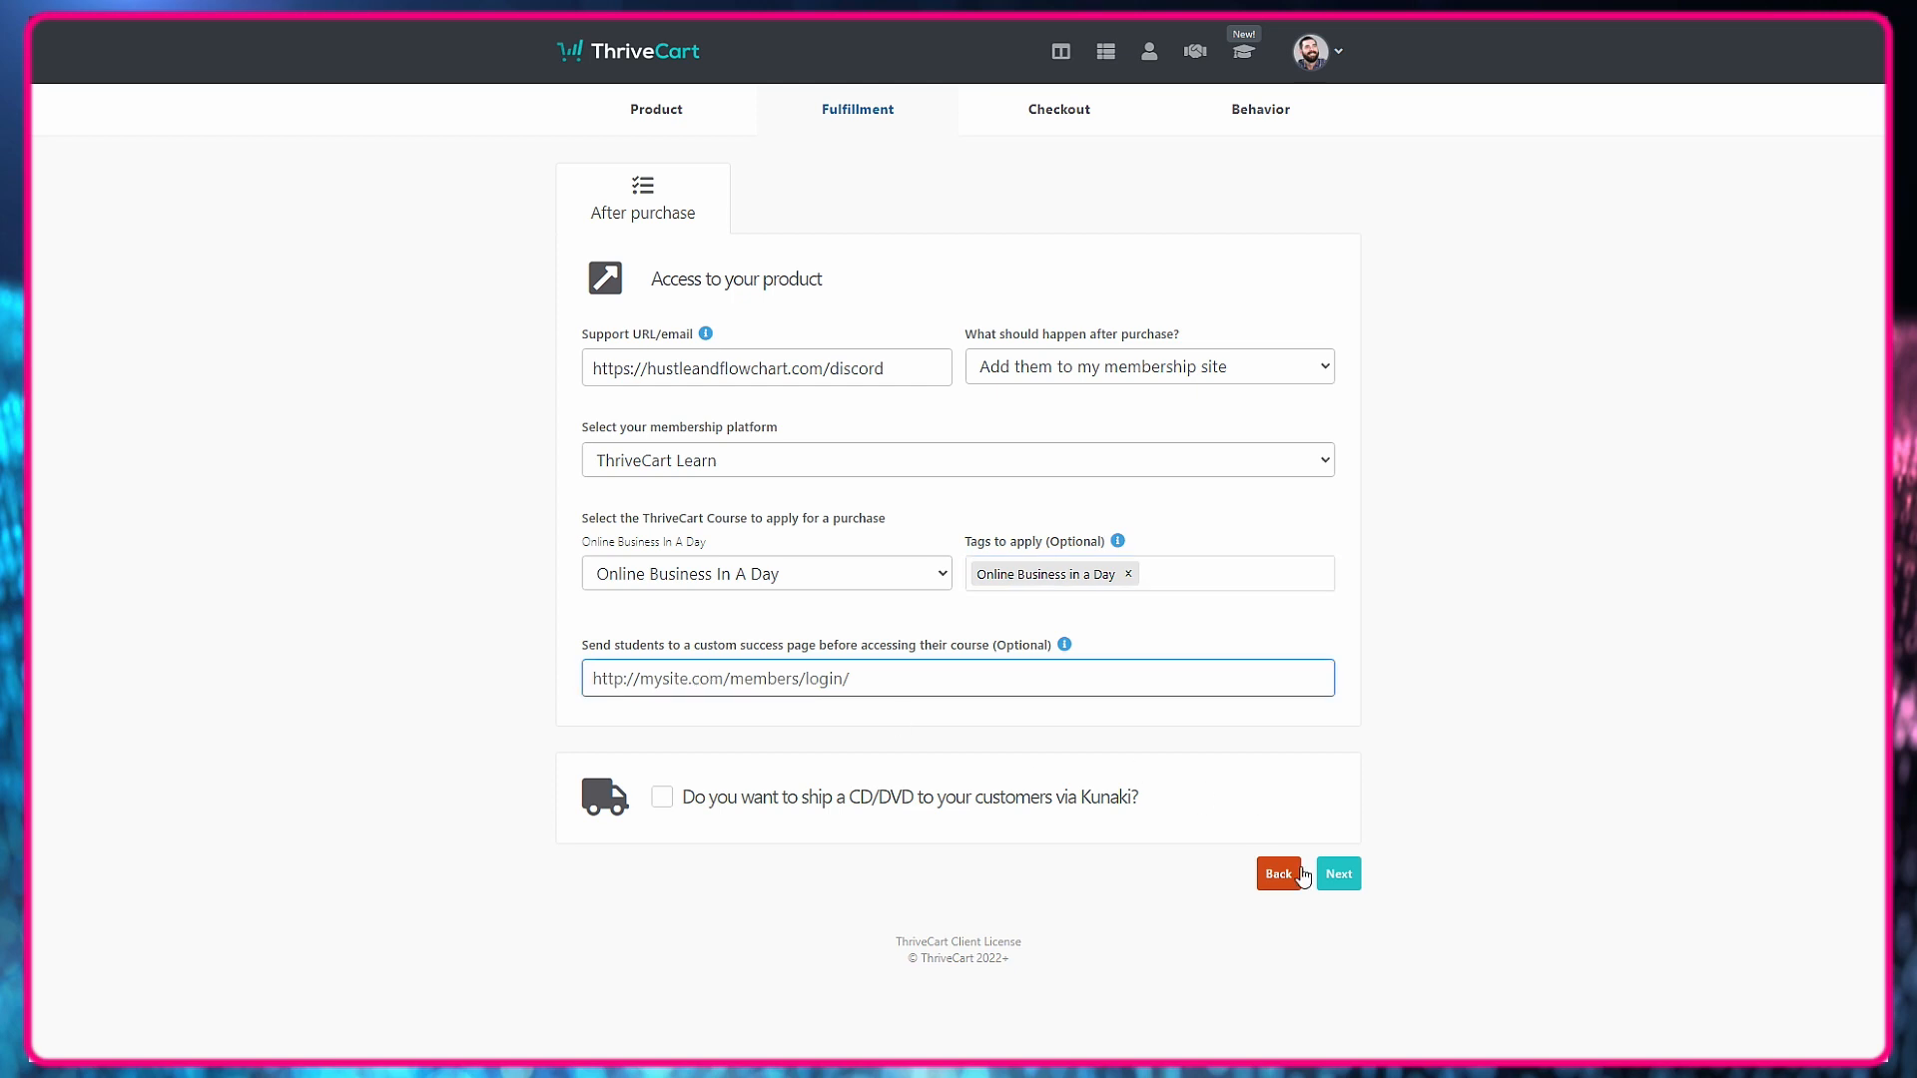
click(1323, 872)
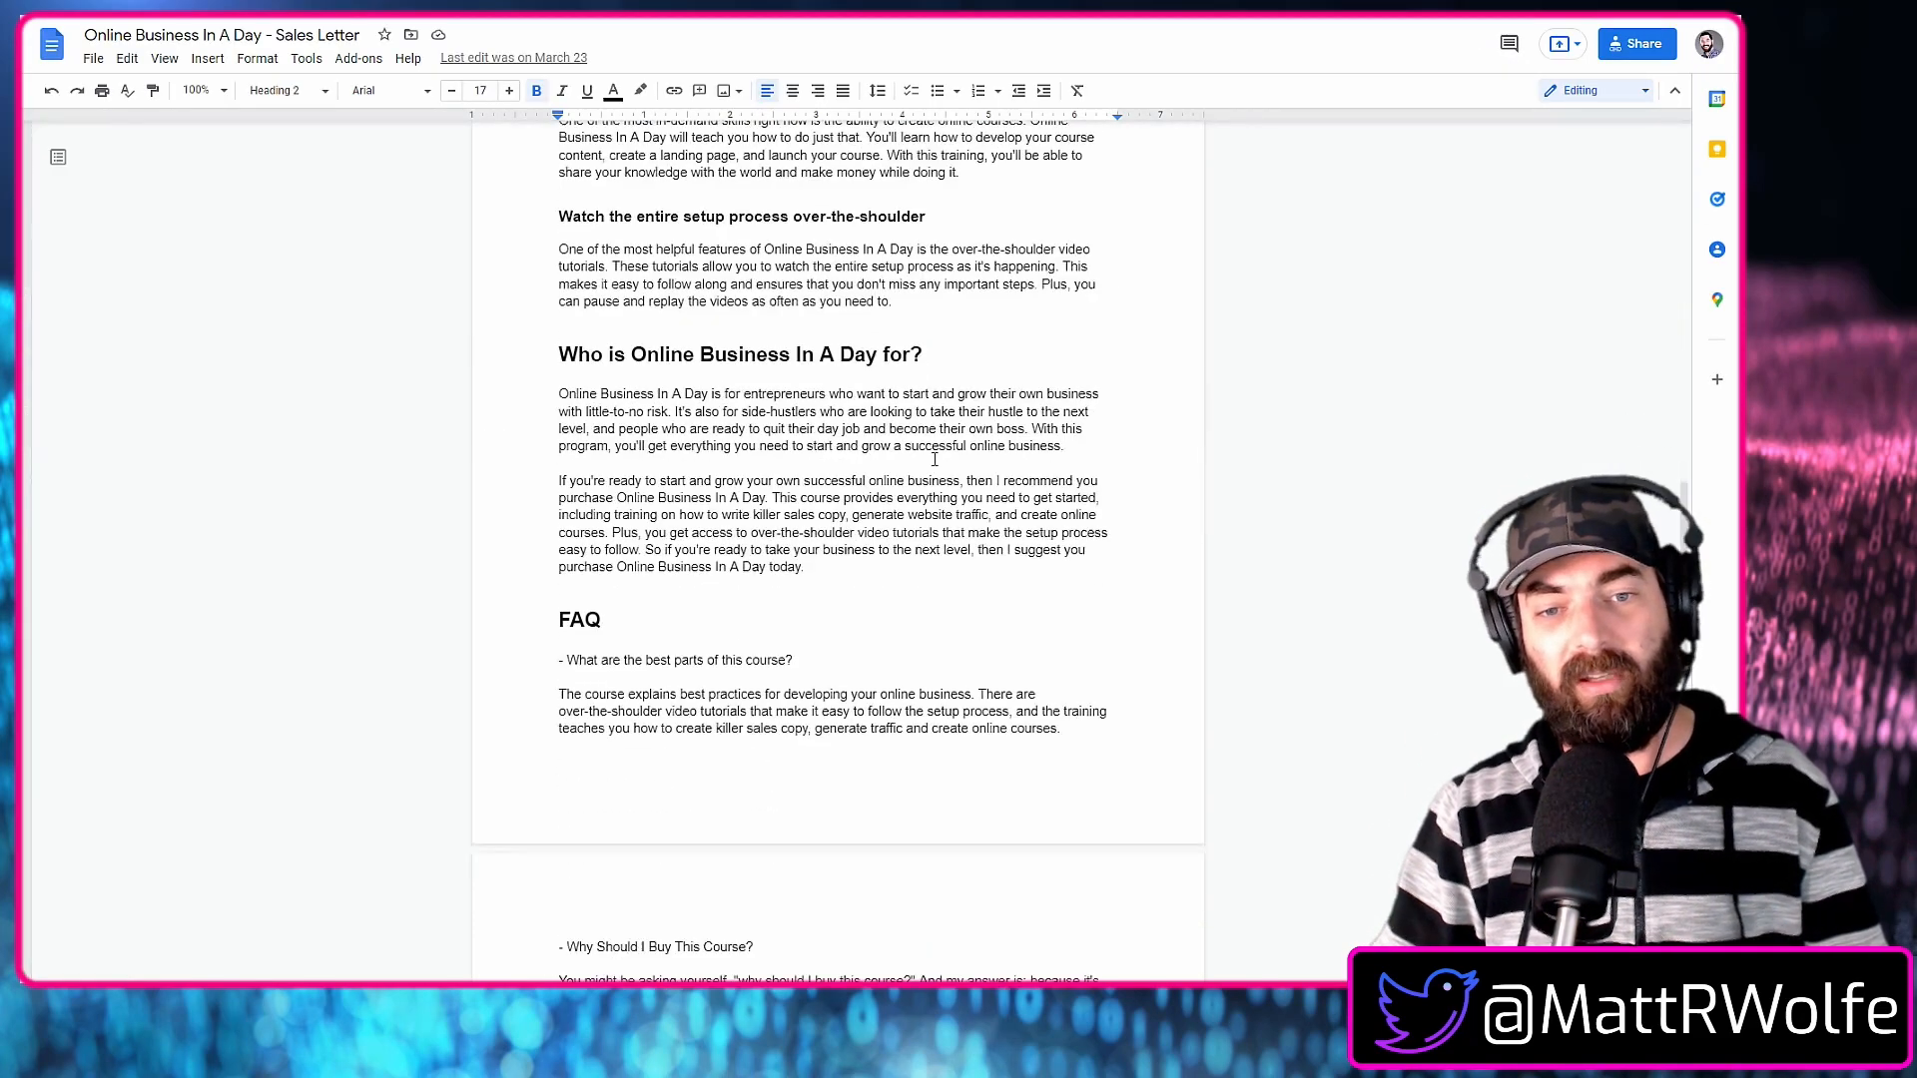
Look through the Online Business In A Day sales letter in Google Docs.
scroll(944, 485, down, 6)
scroll(944, 485, up, 6)
scroll(944, 485, up, 20)
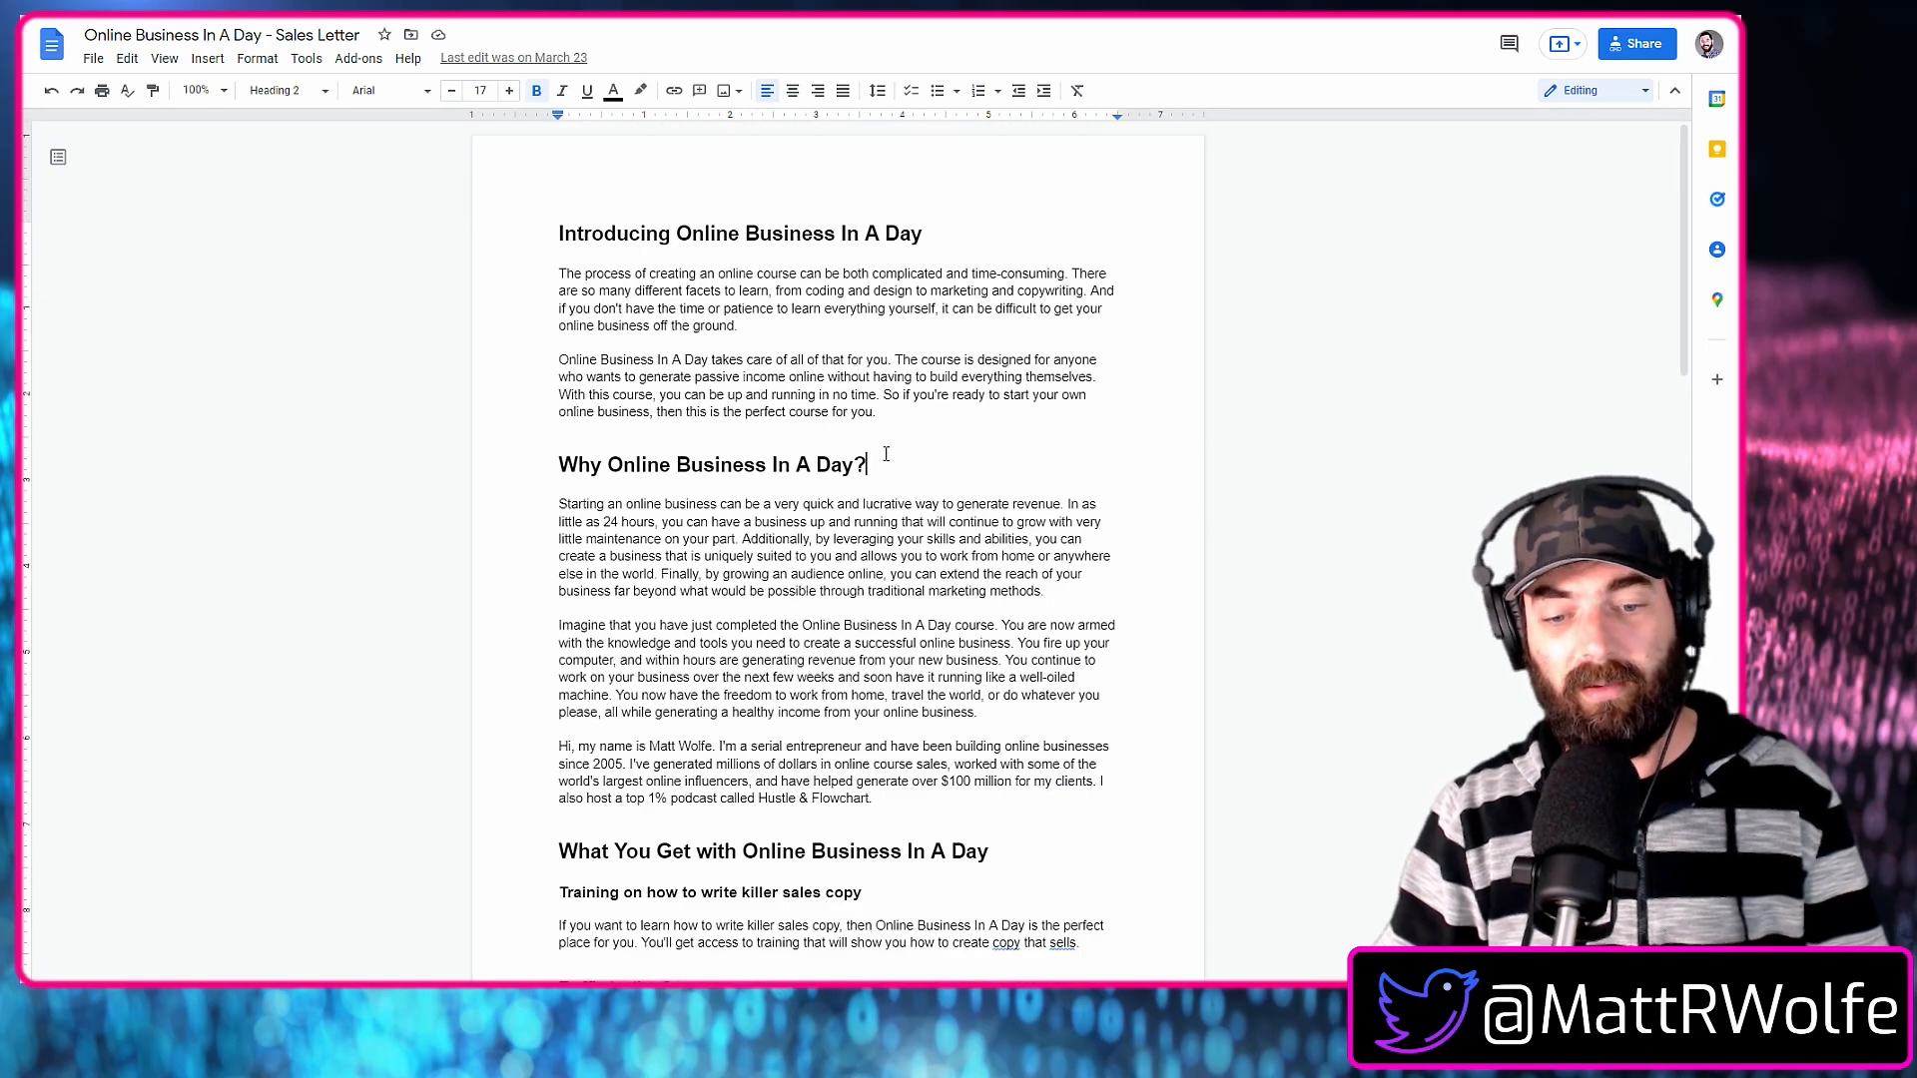
scroll(914, 399, down, 15)
scroll(963, 477, up, 15)
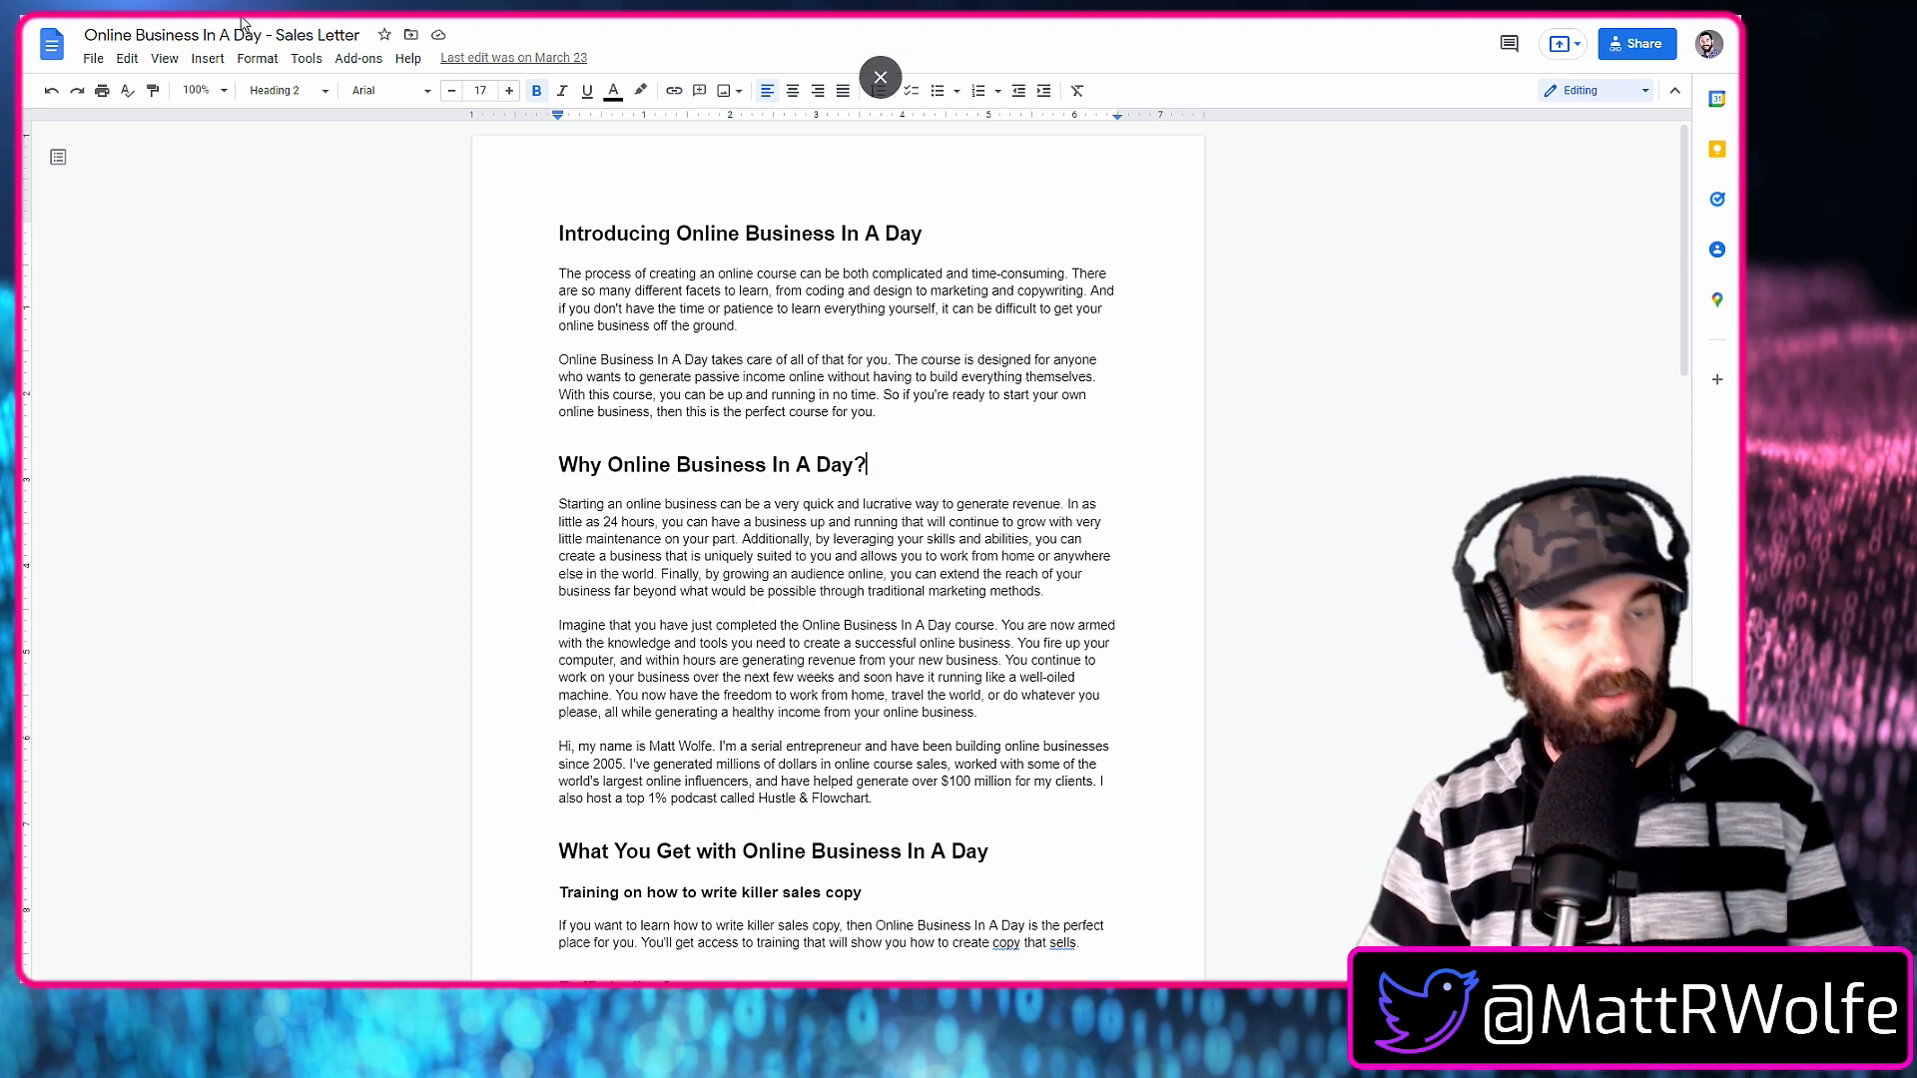
Switch back to ThriveCart, select the Sales cart type for the checkout, and launch the cart design editor.
key(ctrl+Tab)
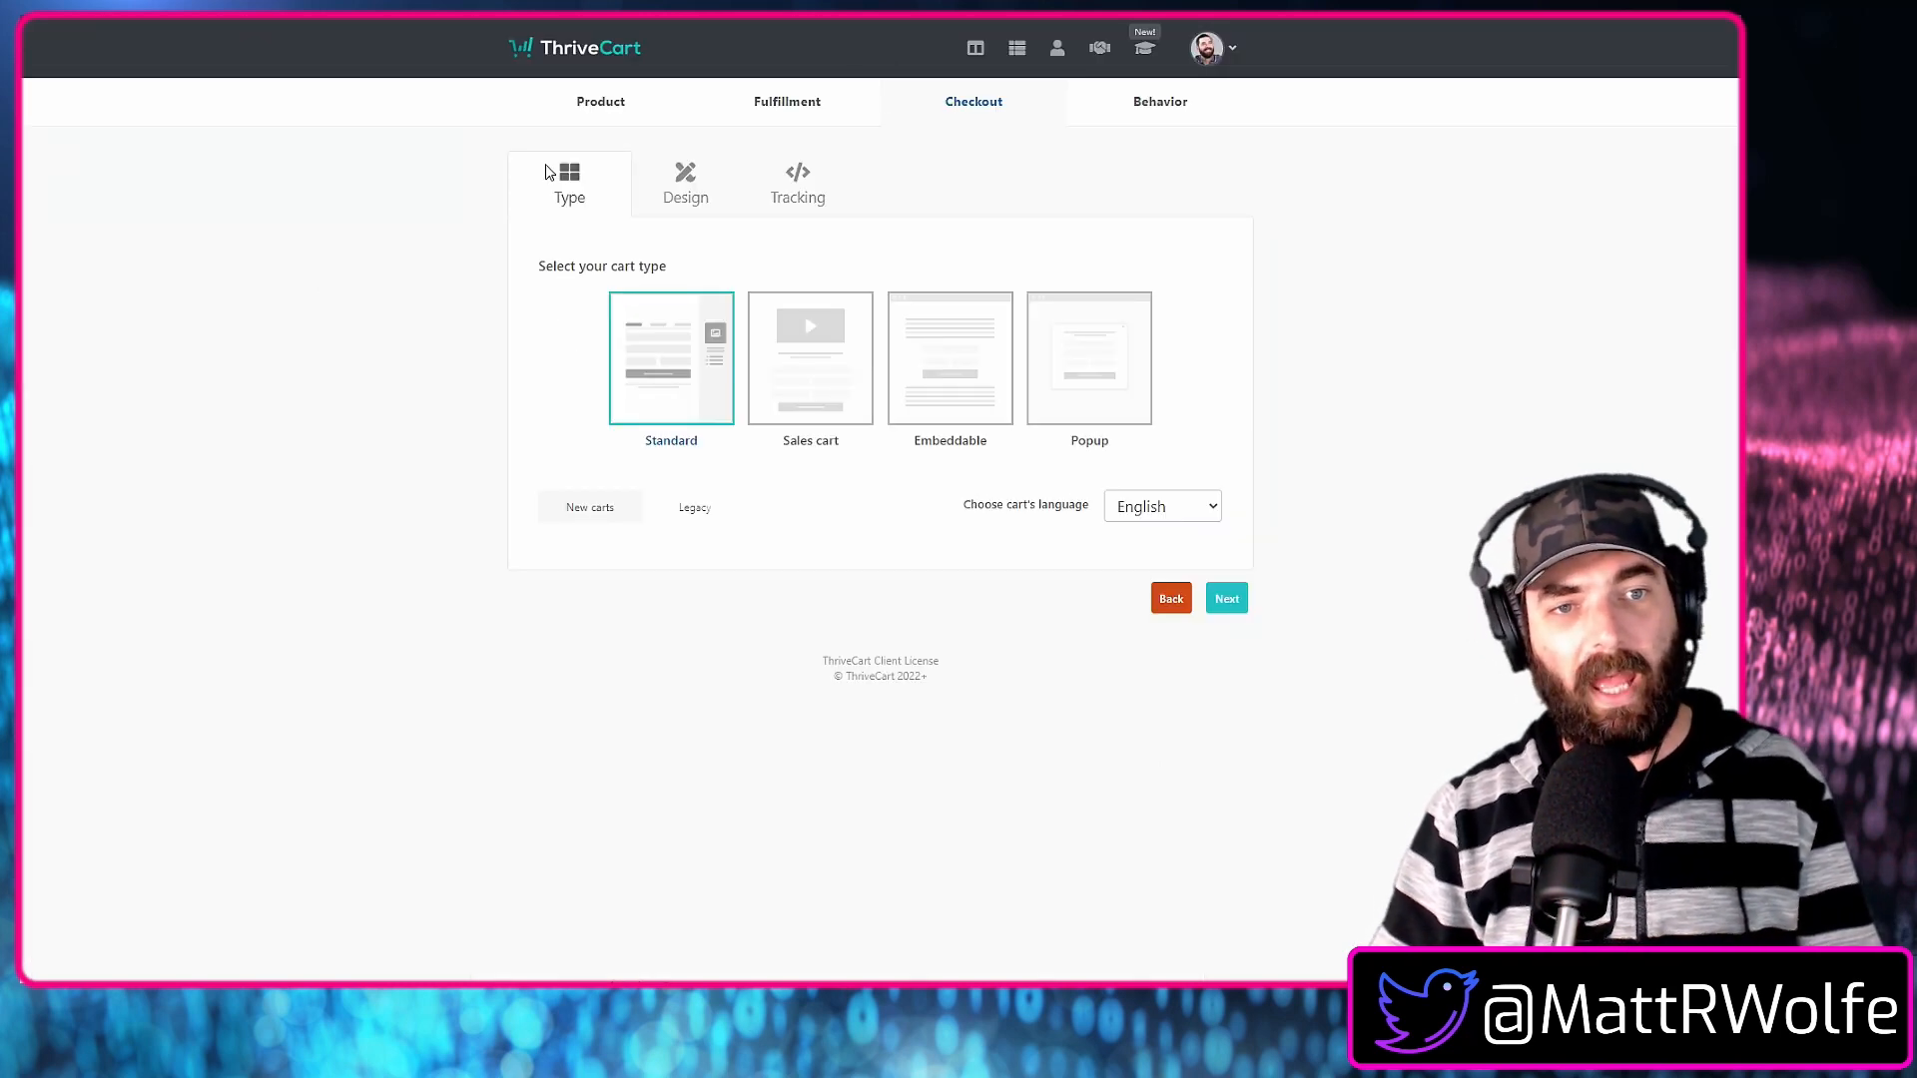
click(828, 386)
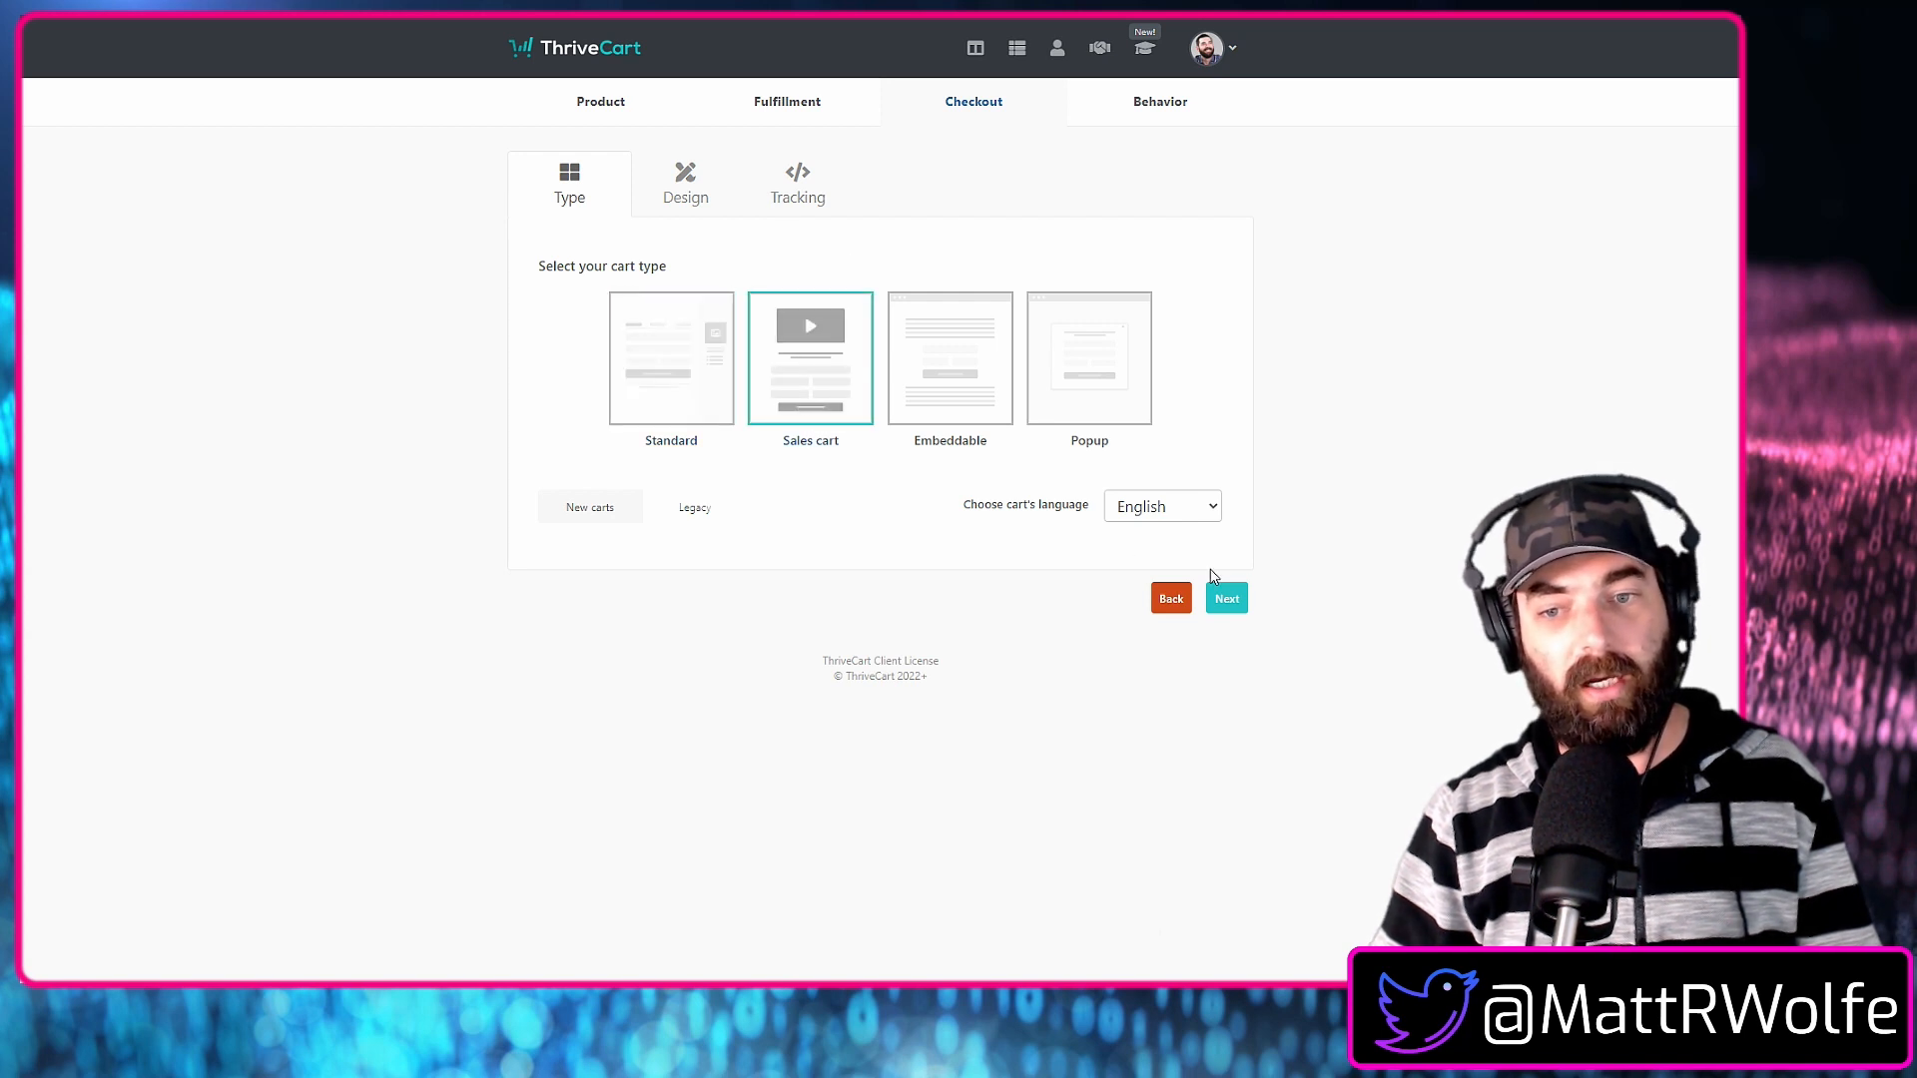
click(1227, 602)
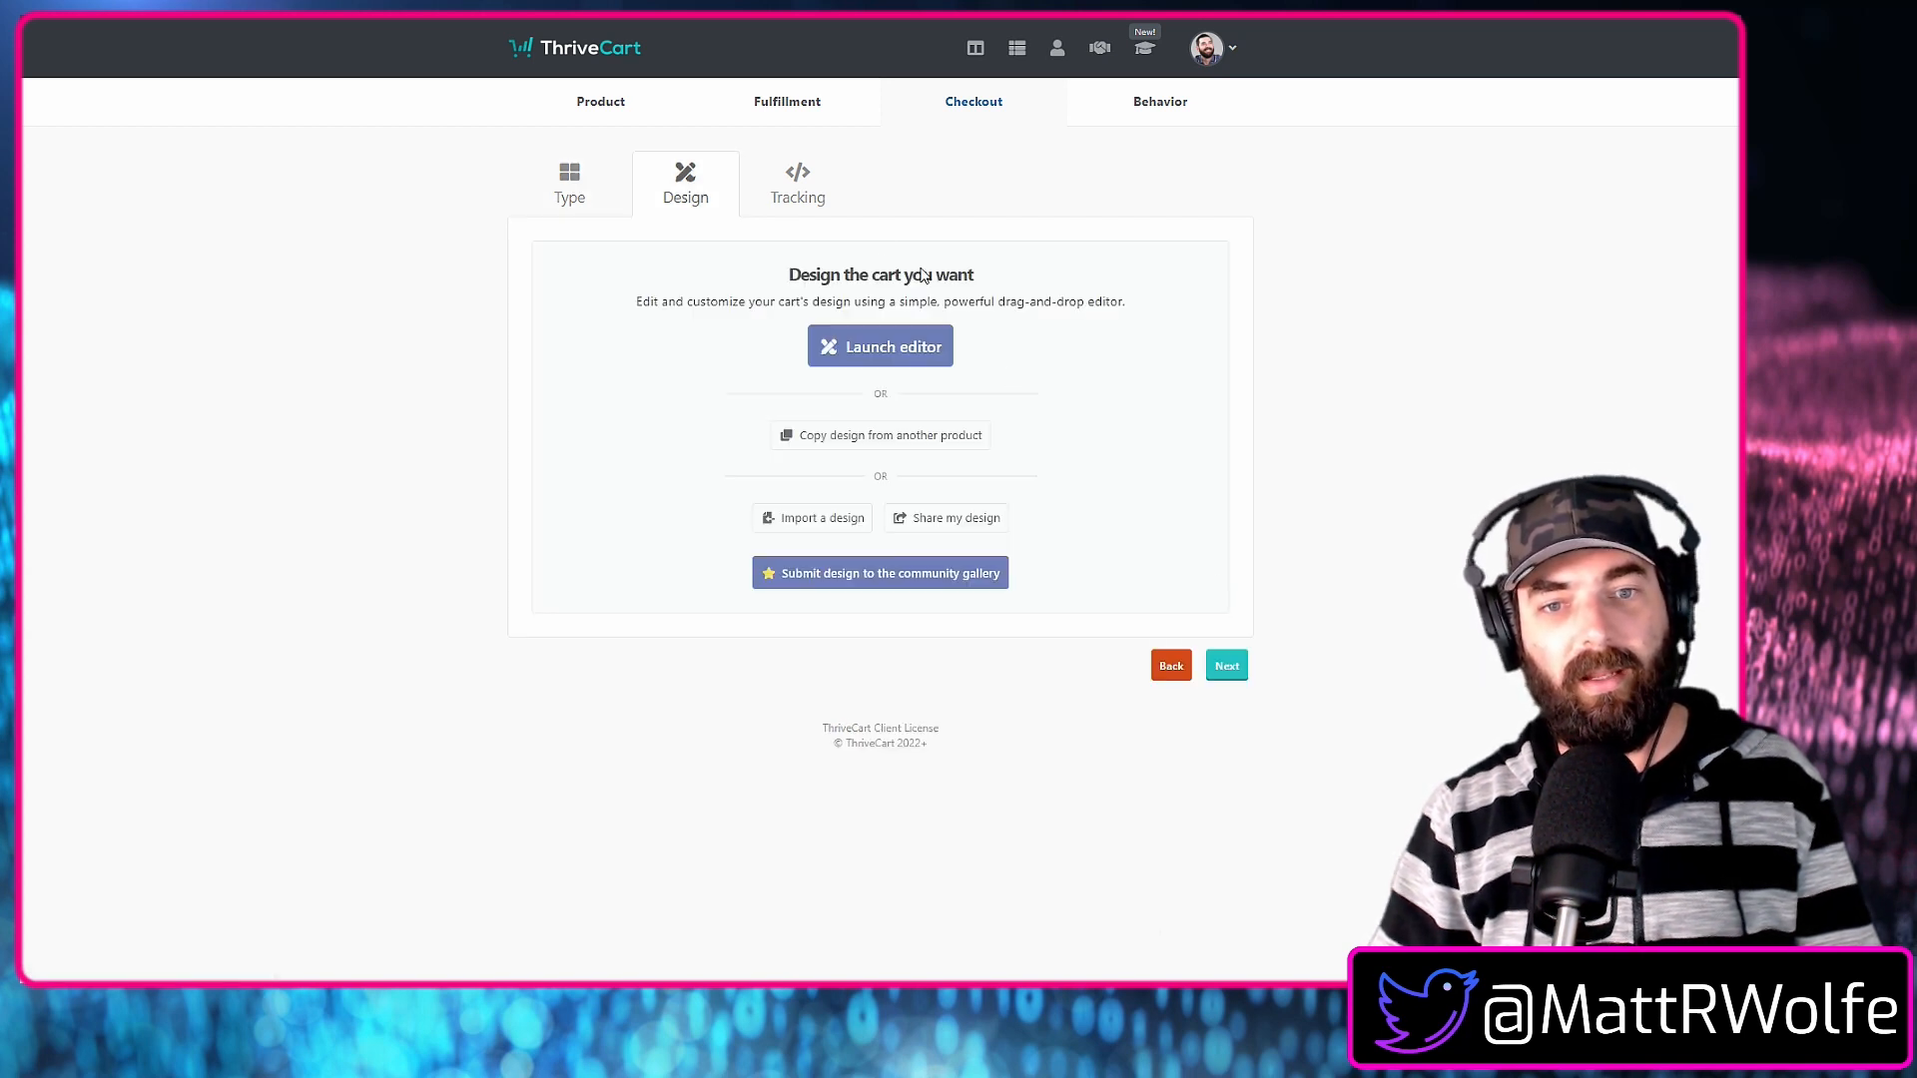
click(879, 347)
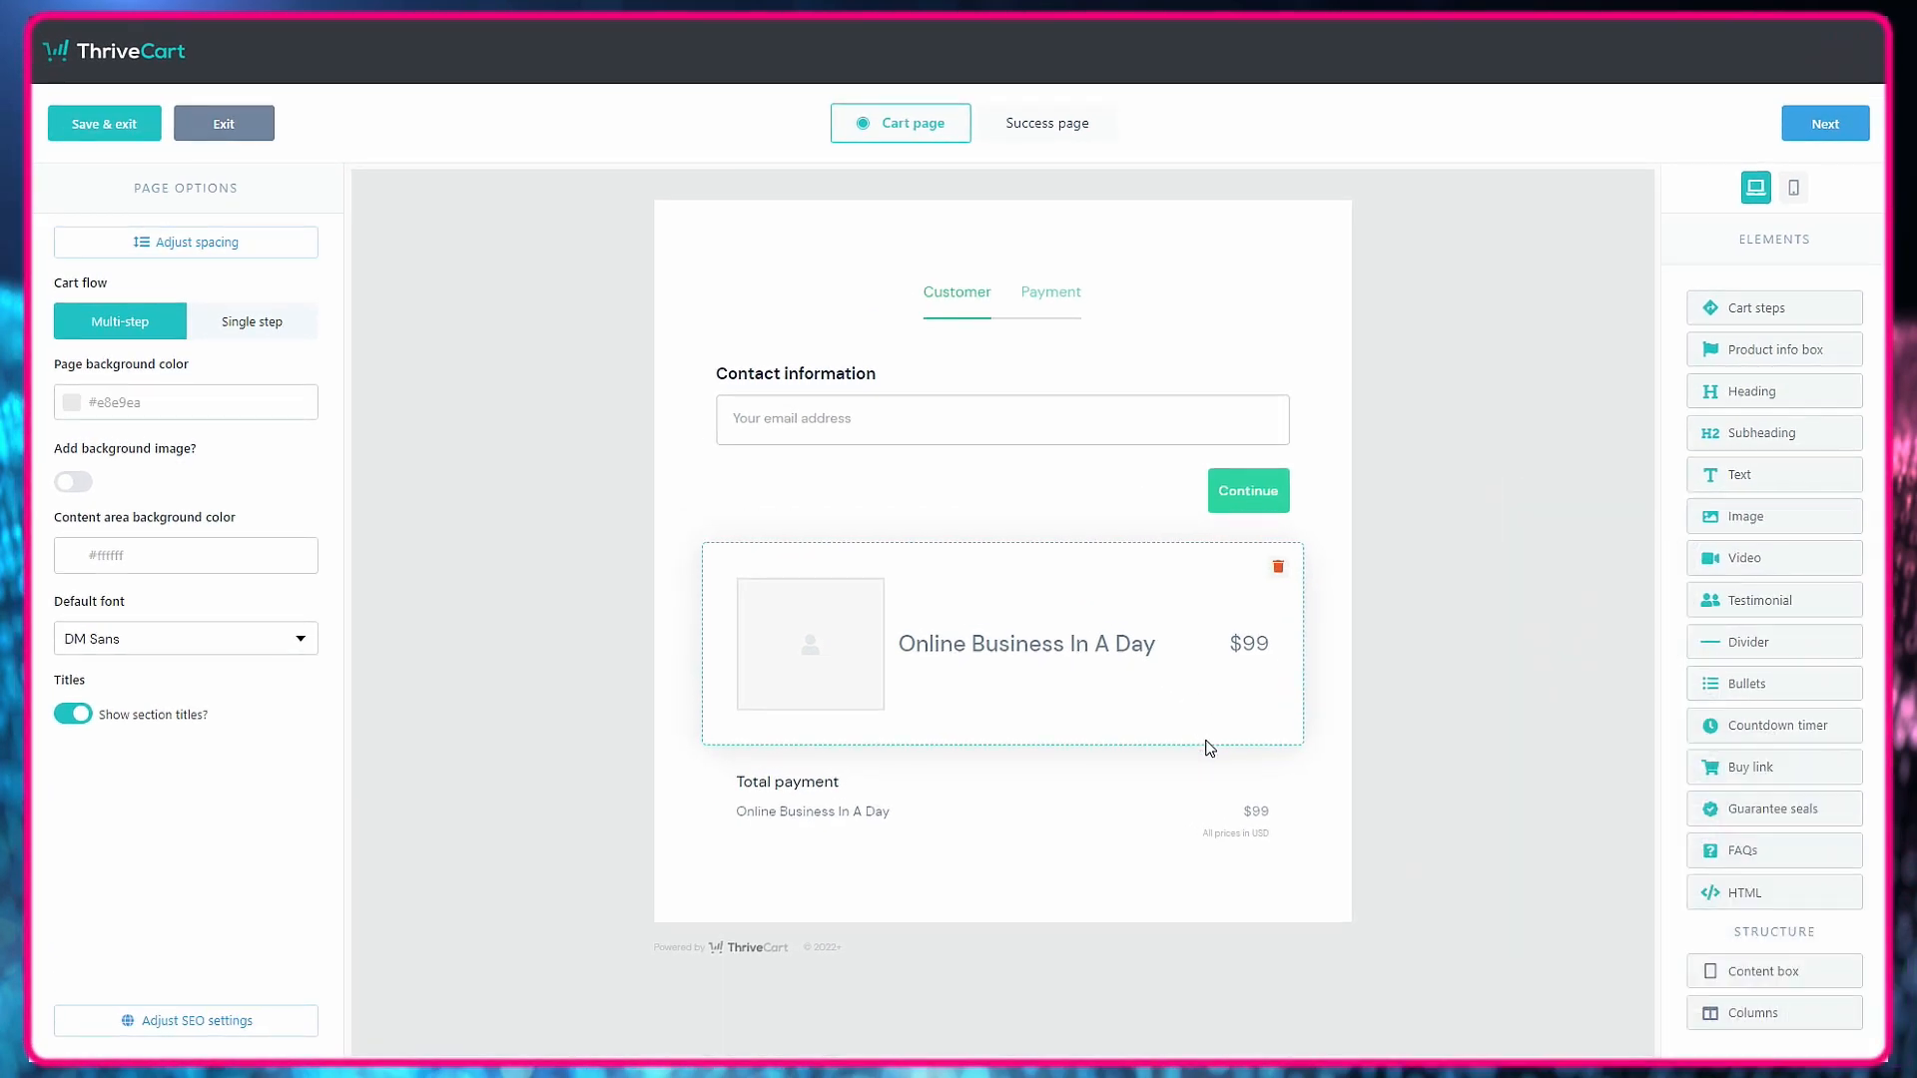
Make the cart flow single step and save a content area width of 55em with 5em content area spacing.
click(221, 331)
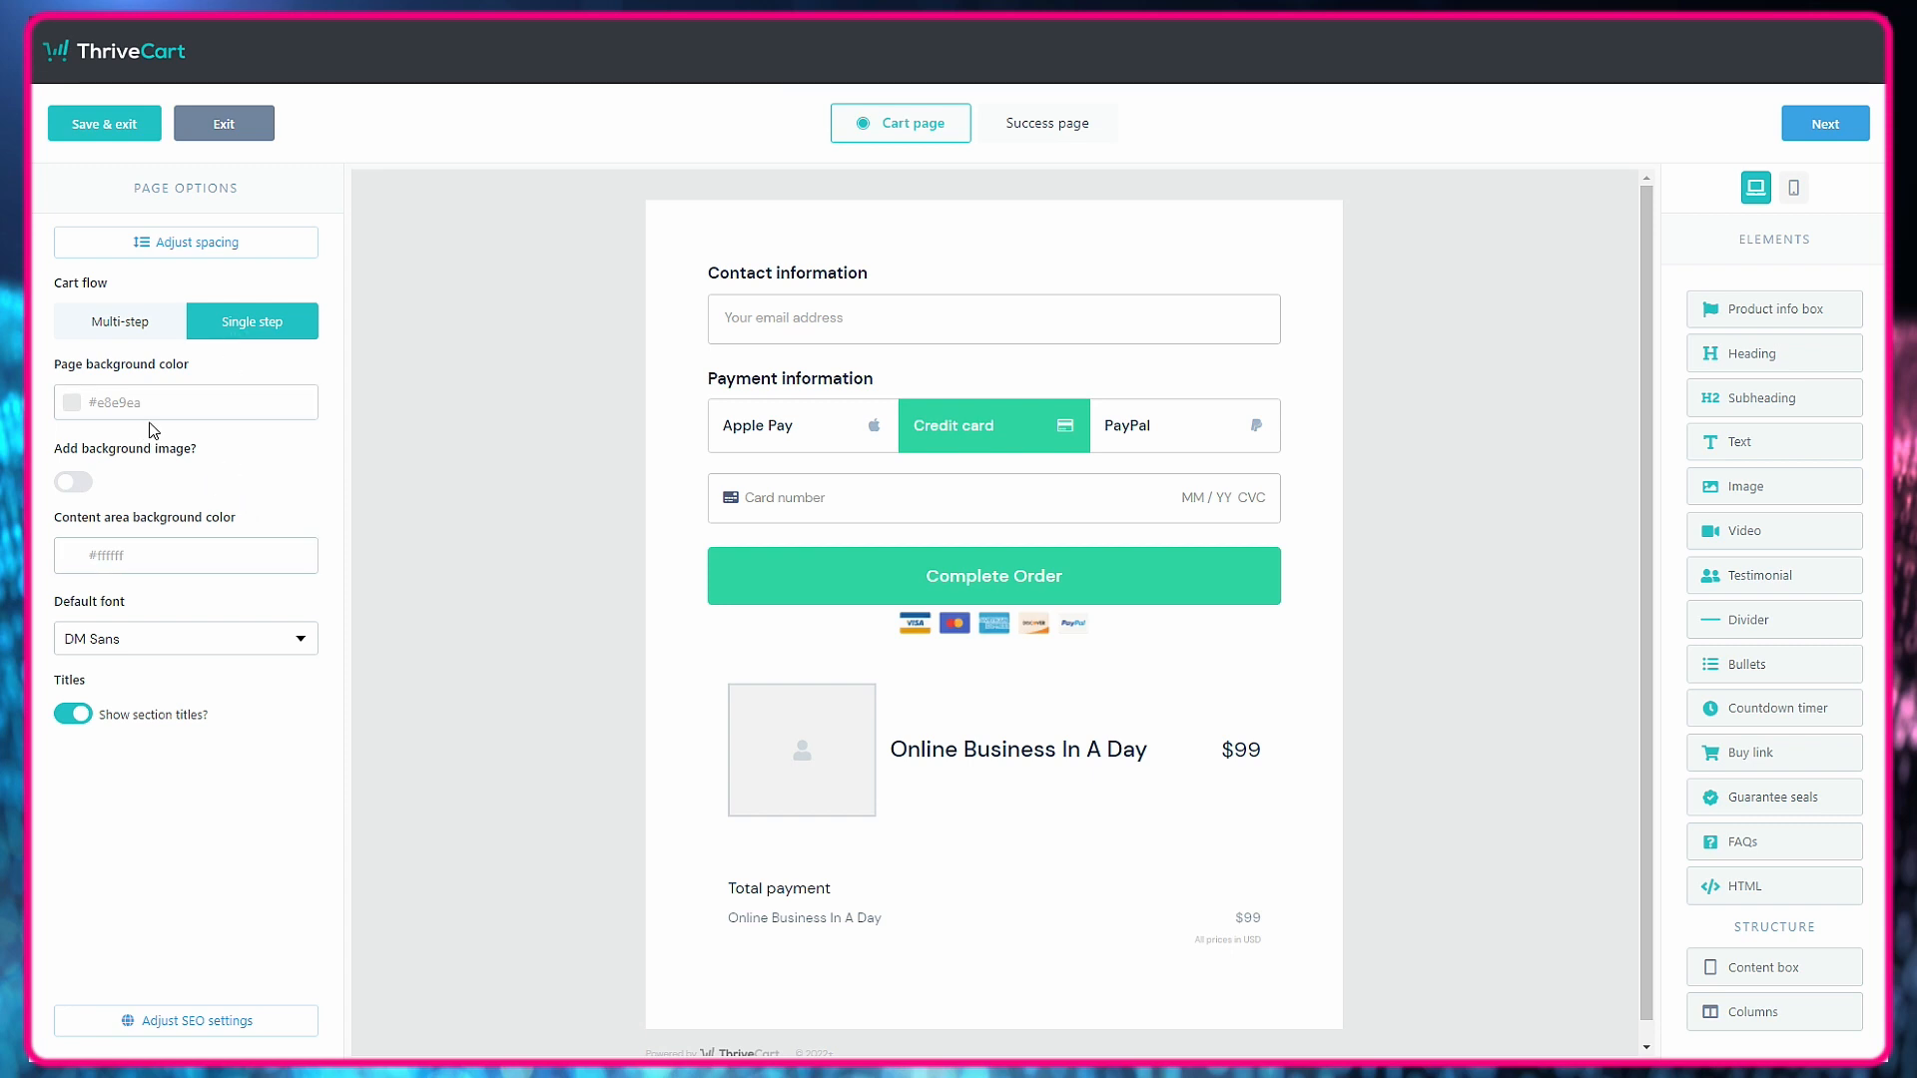
click(165, 244)
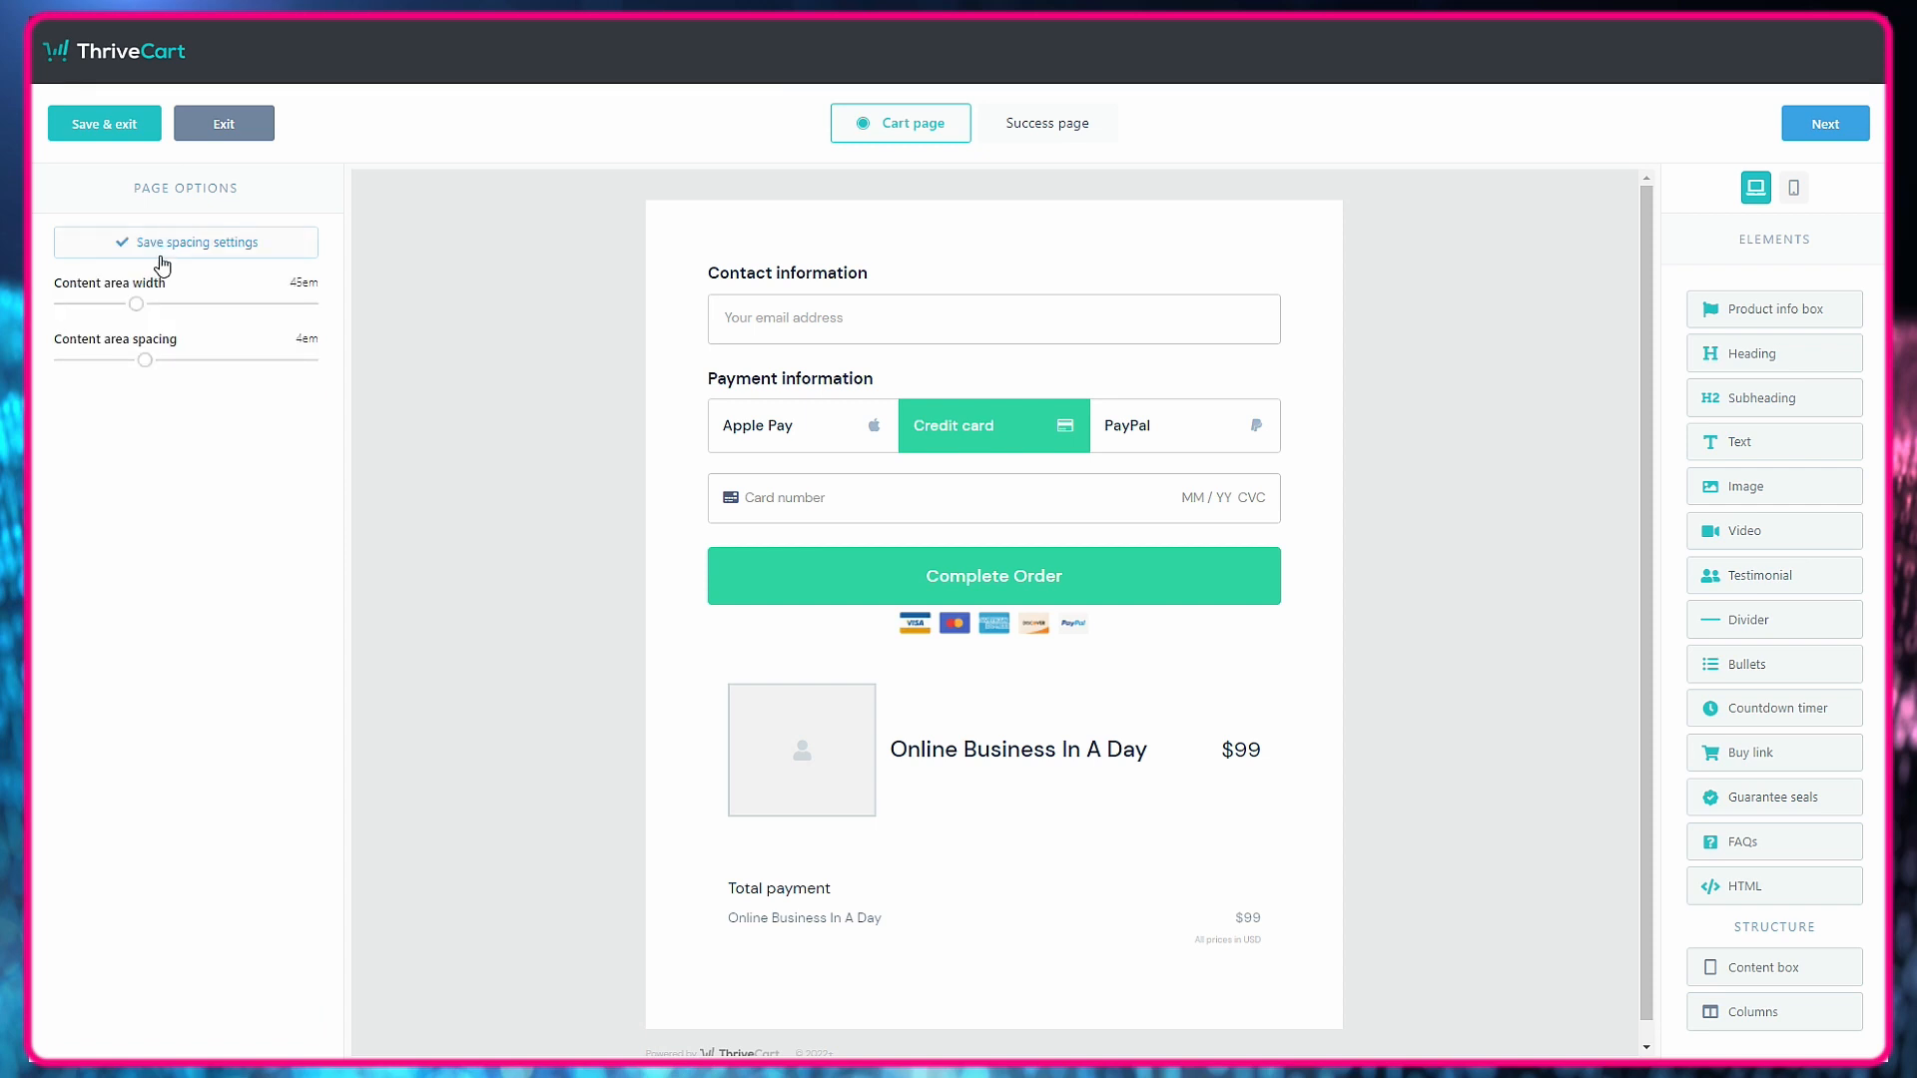
drag(137, 305, 186, 309)
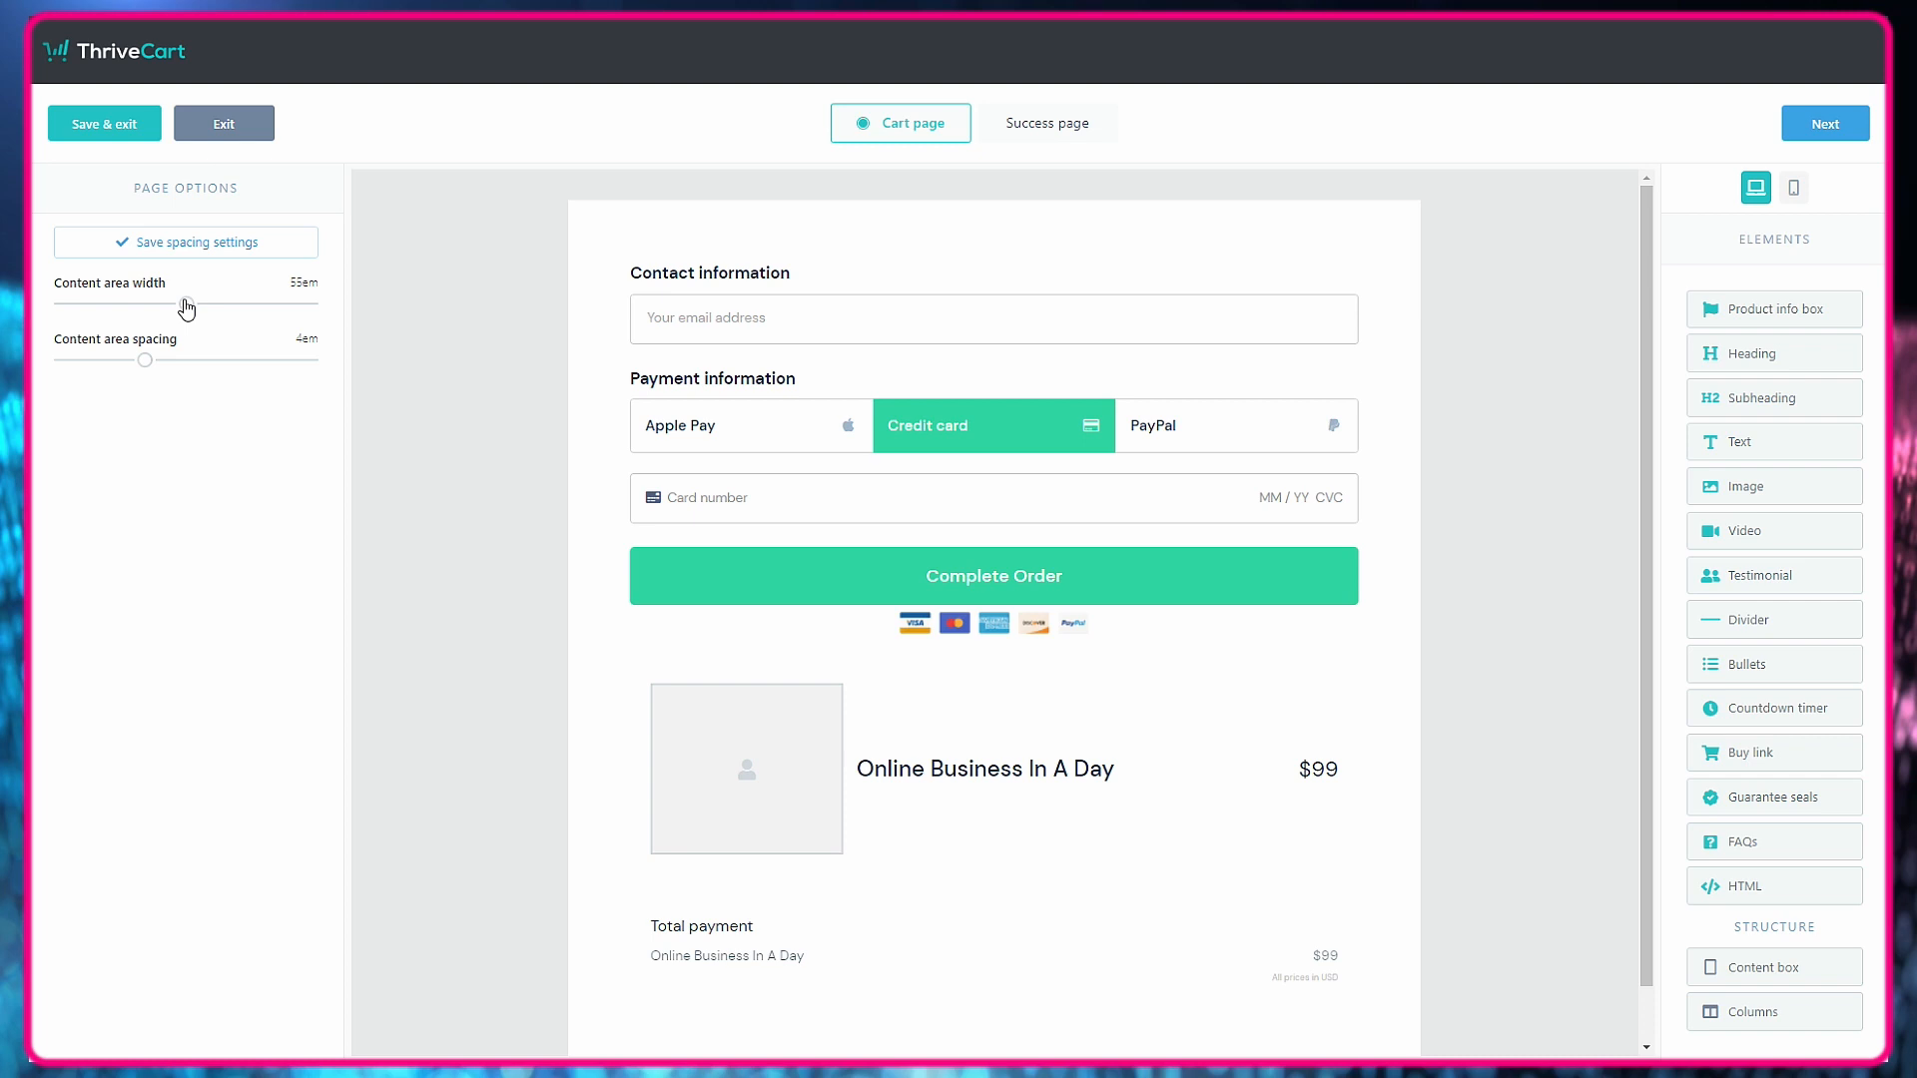
mouse_move(145, 362)
mouse_down()
mouse_move(265, 359)
mouse_move(74, 372)
mouse_move(165, 373)
mouse_up()
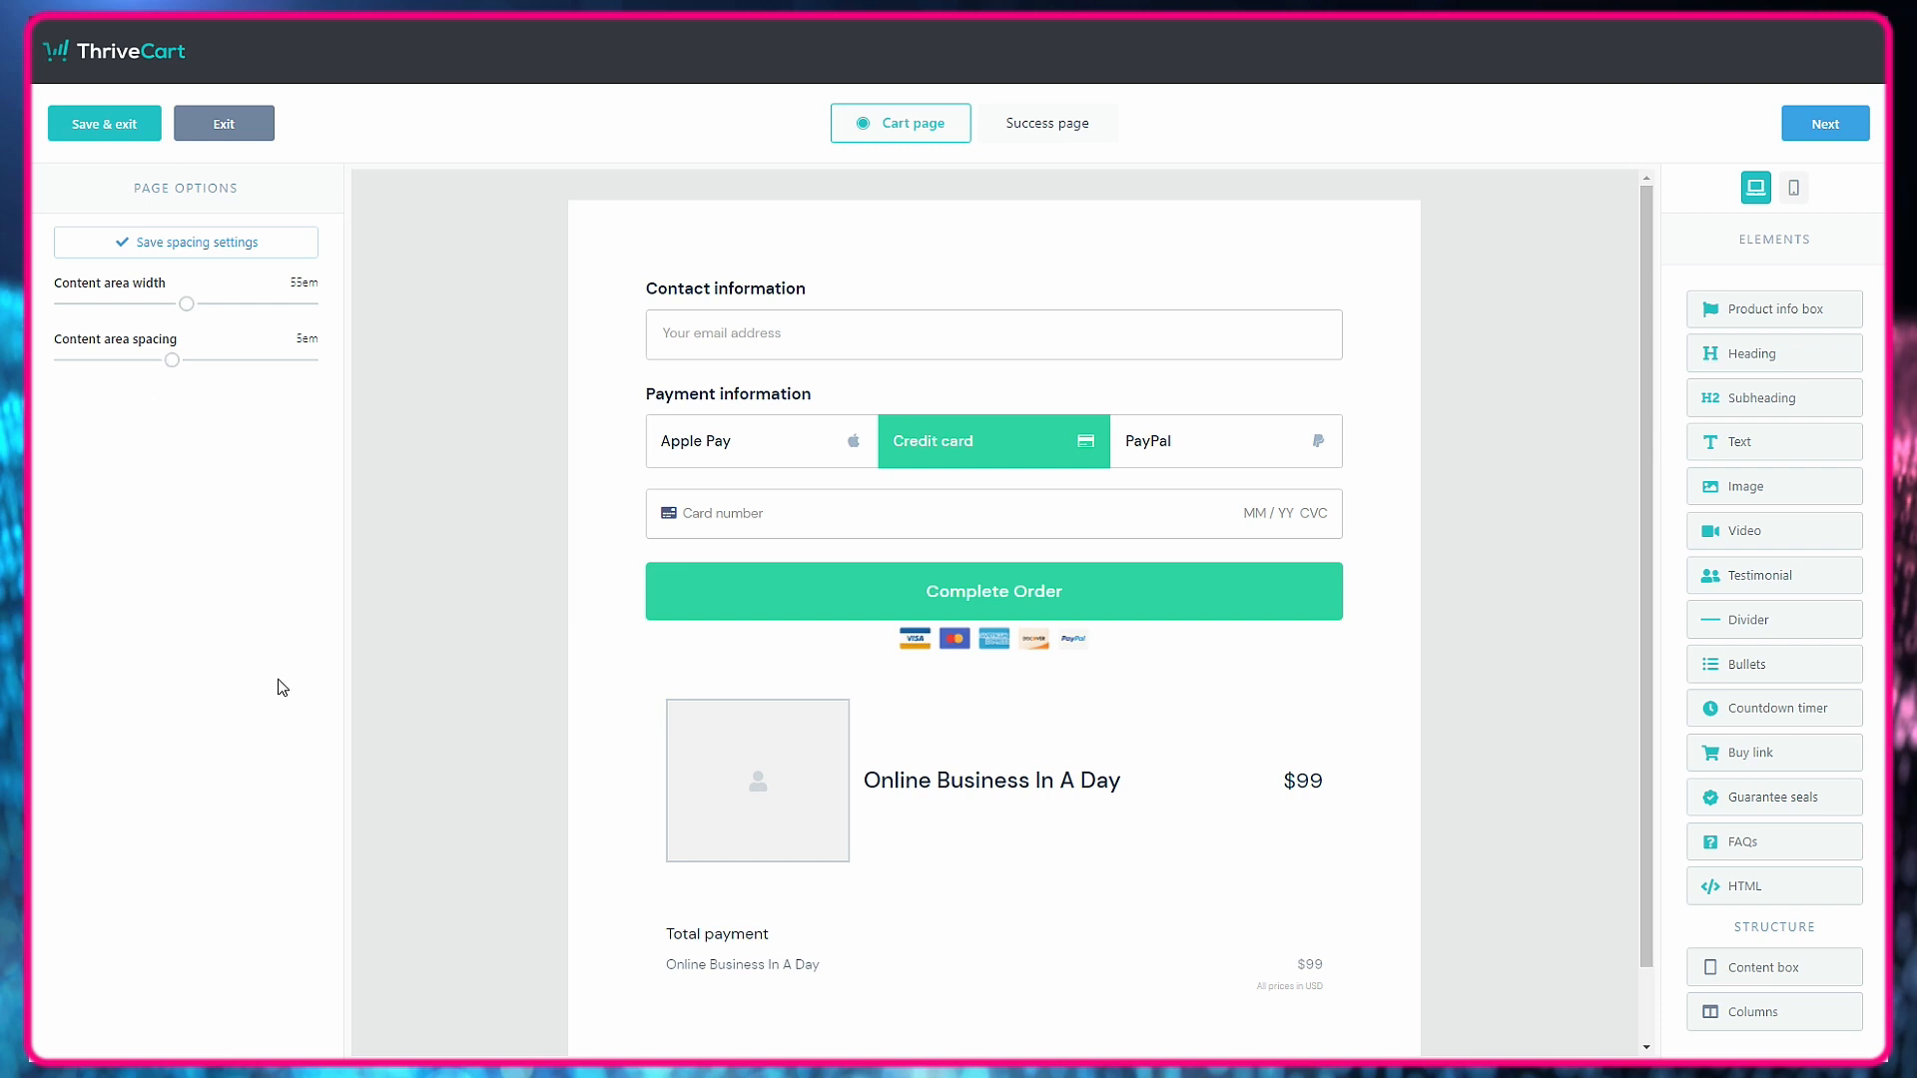
click(218, 245)
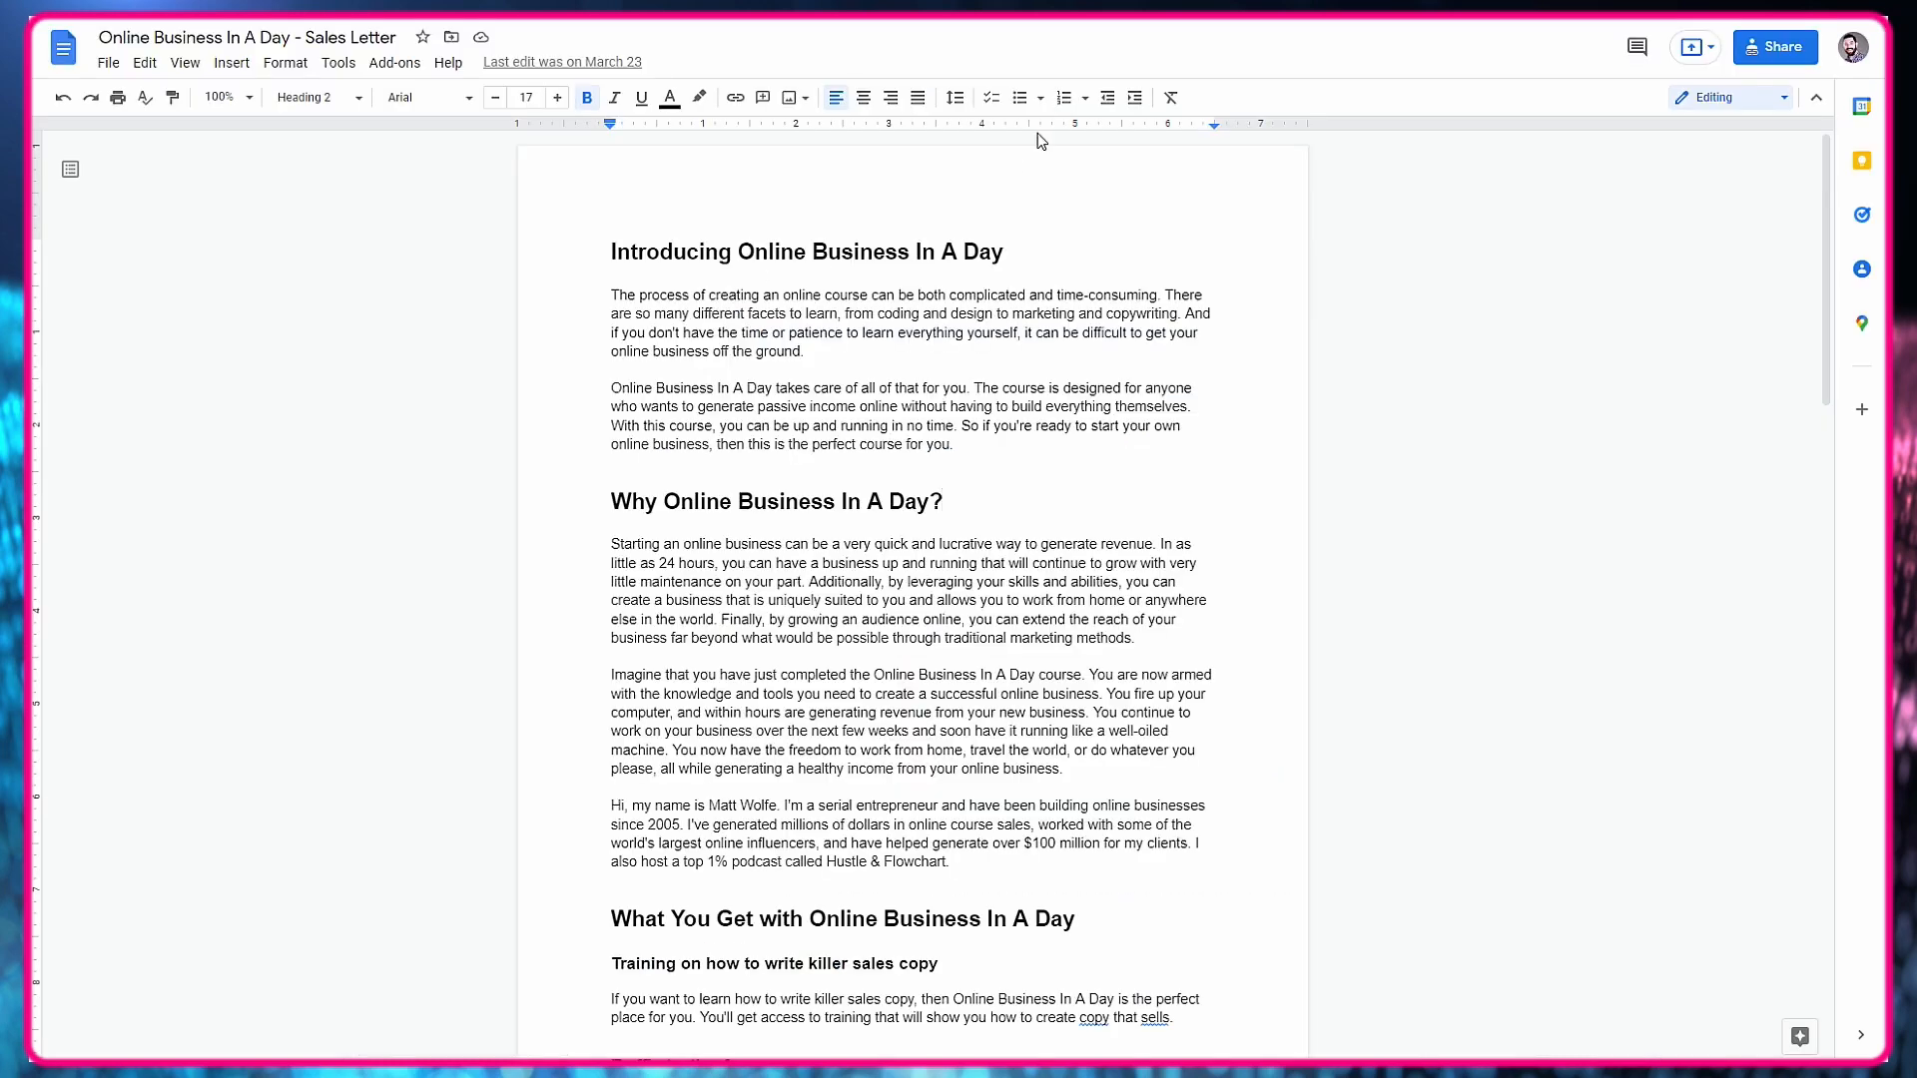
Copy "Introducing Online Business In A Day" from the Google Docs sales letter into a new centered heading above the cart's contact information.
drag(1011, 259, 610, 256)
key(ctrl+c)
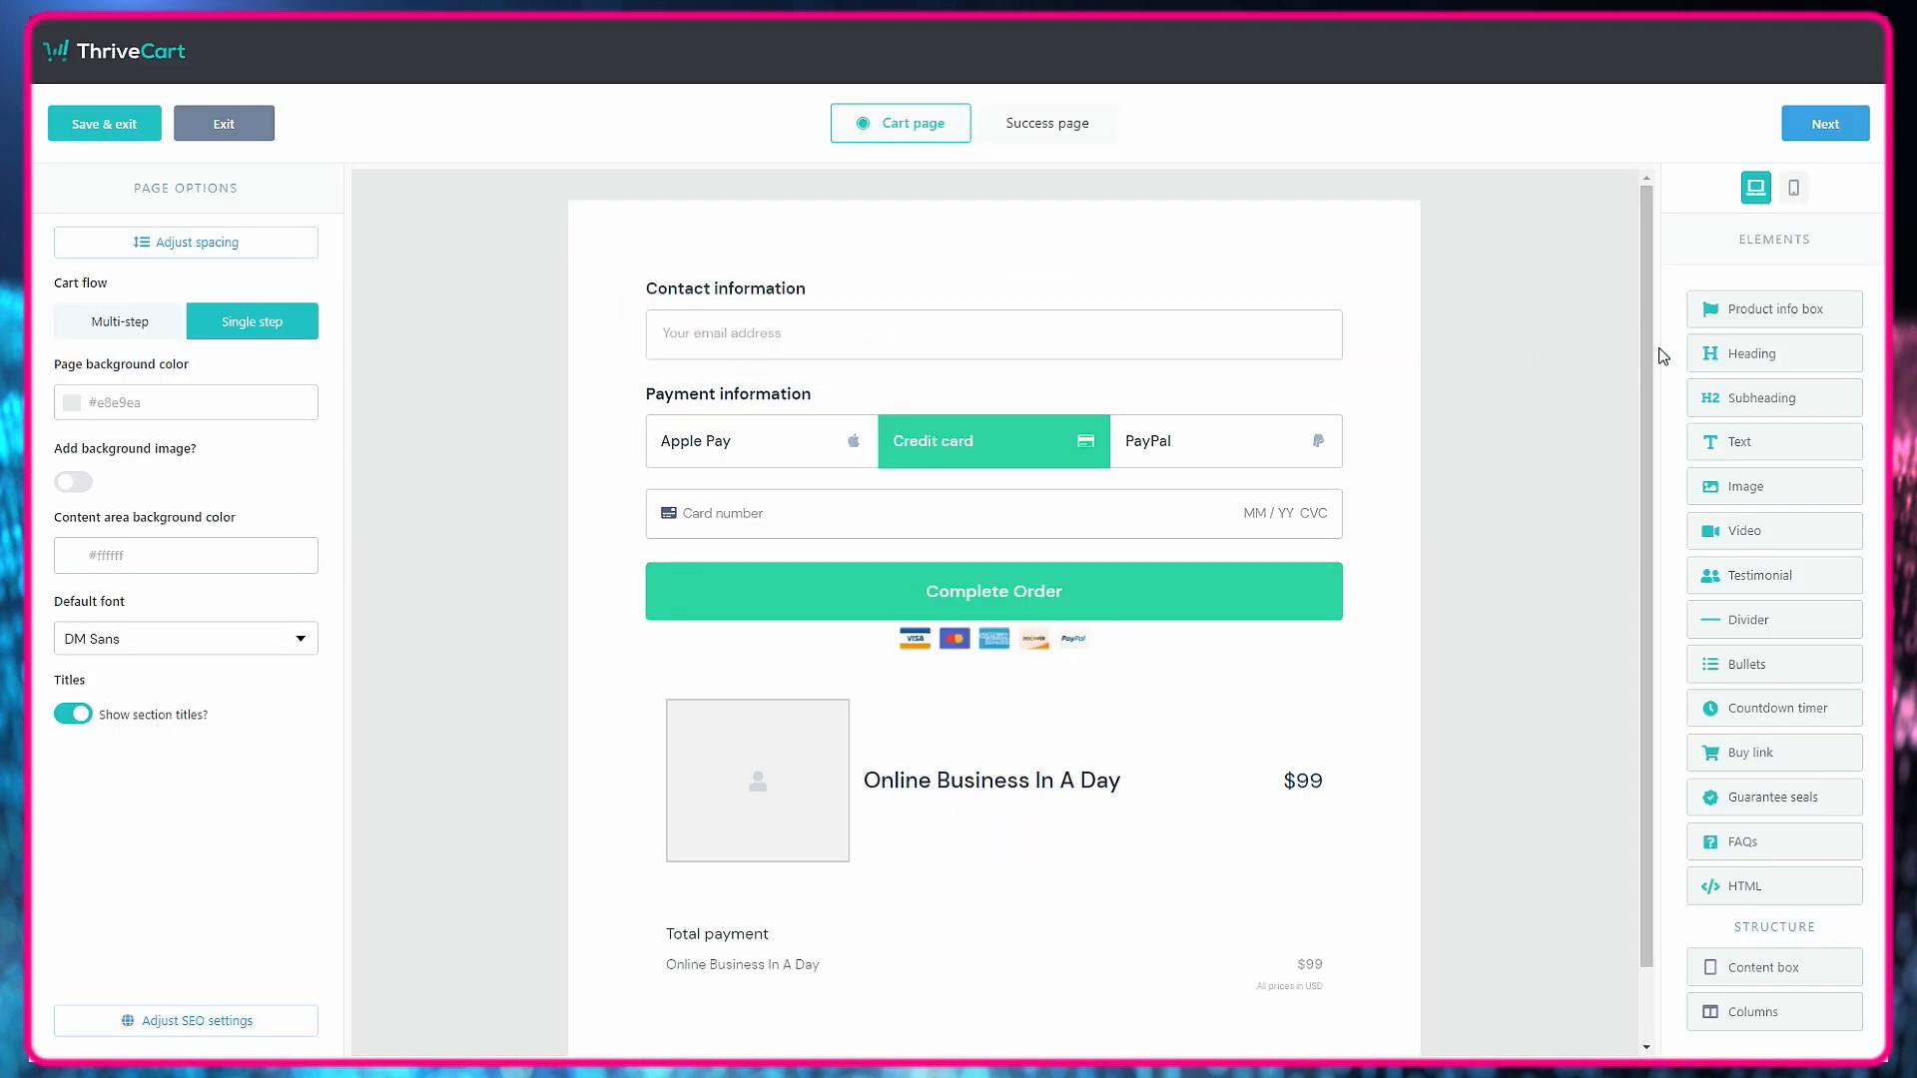
drag(1782, 357, 986, 386)
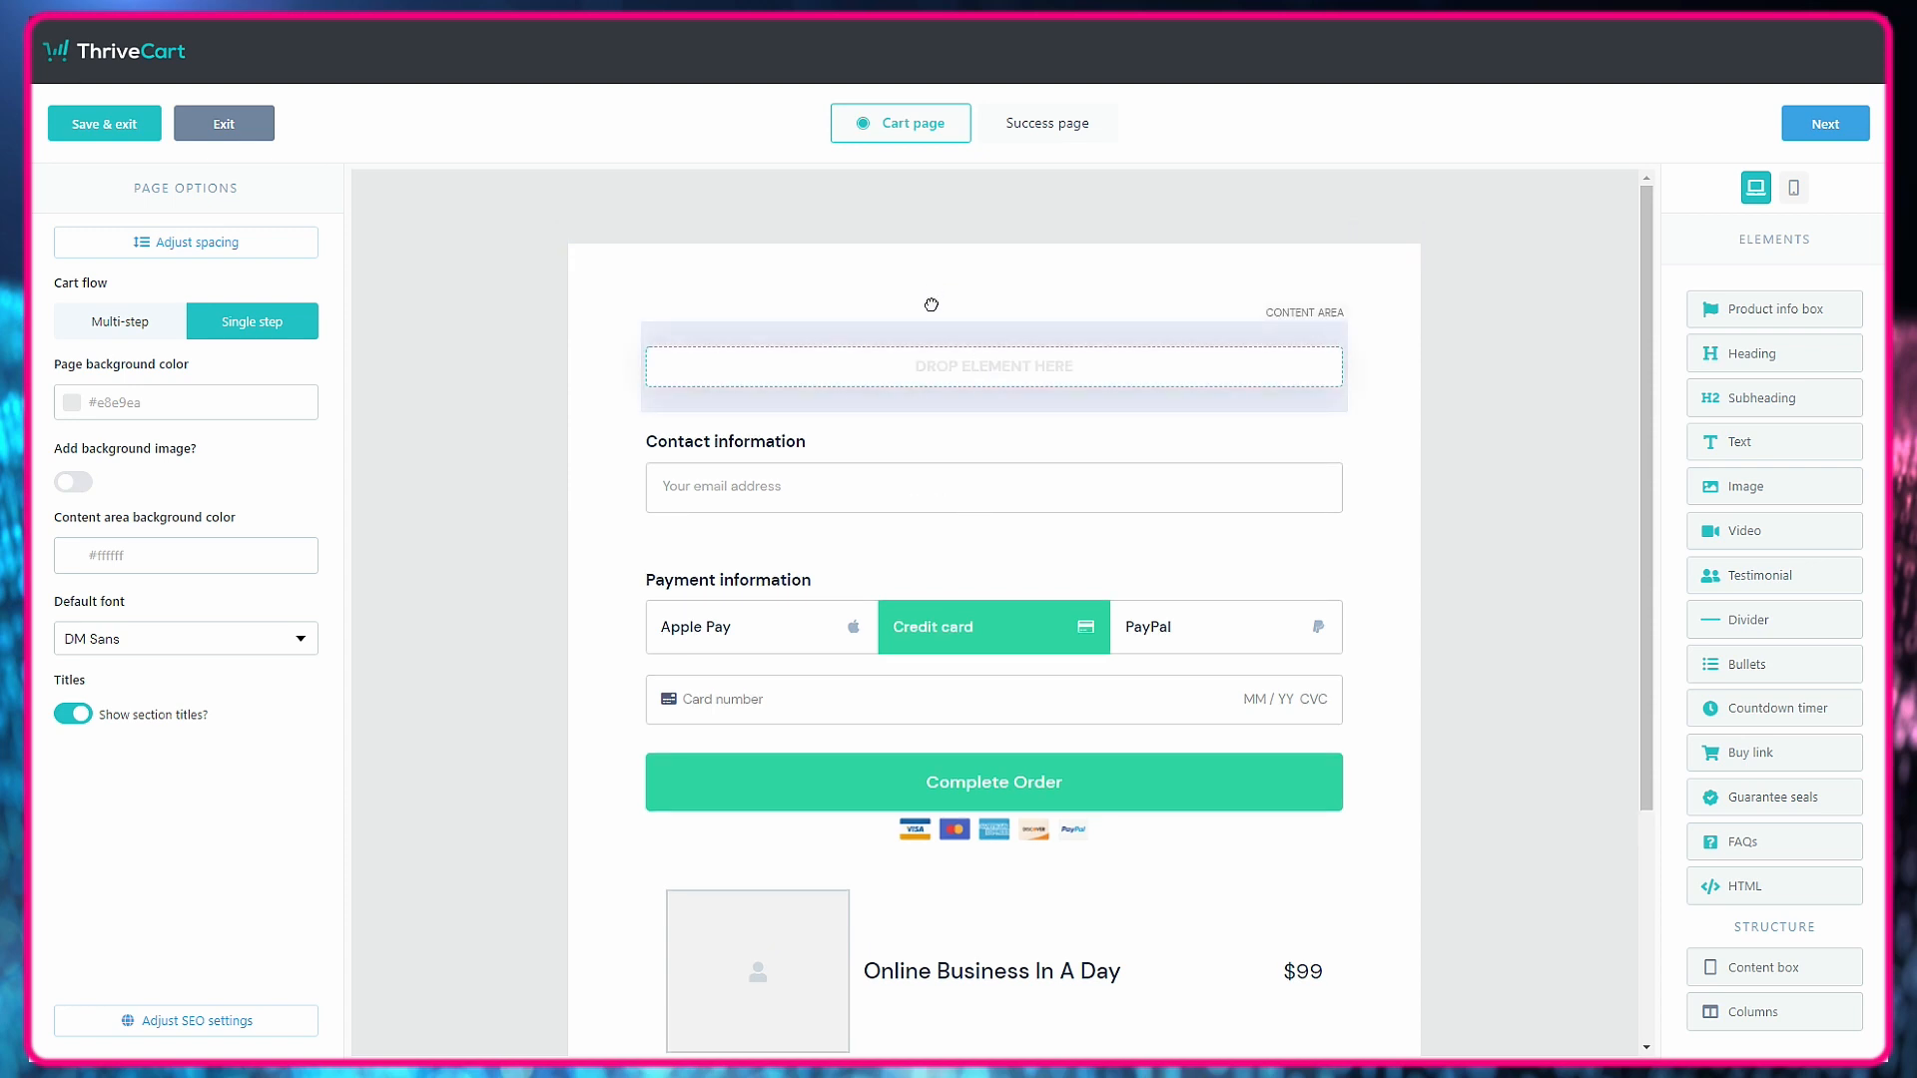
drag(930, 304, 925, 349)
click(806, 283)
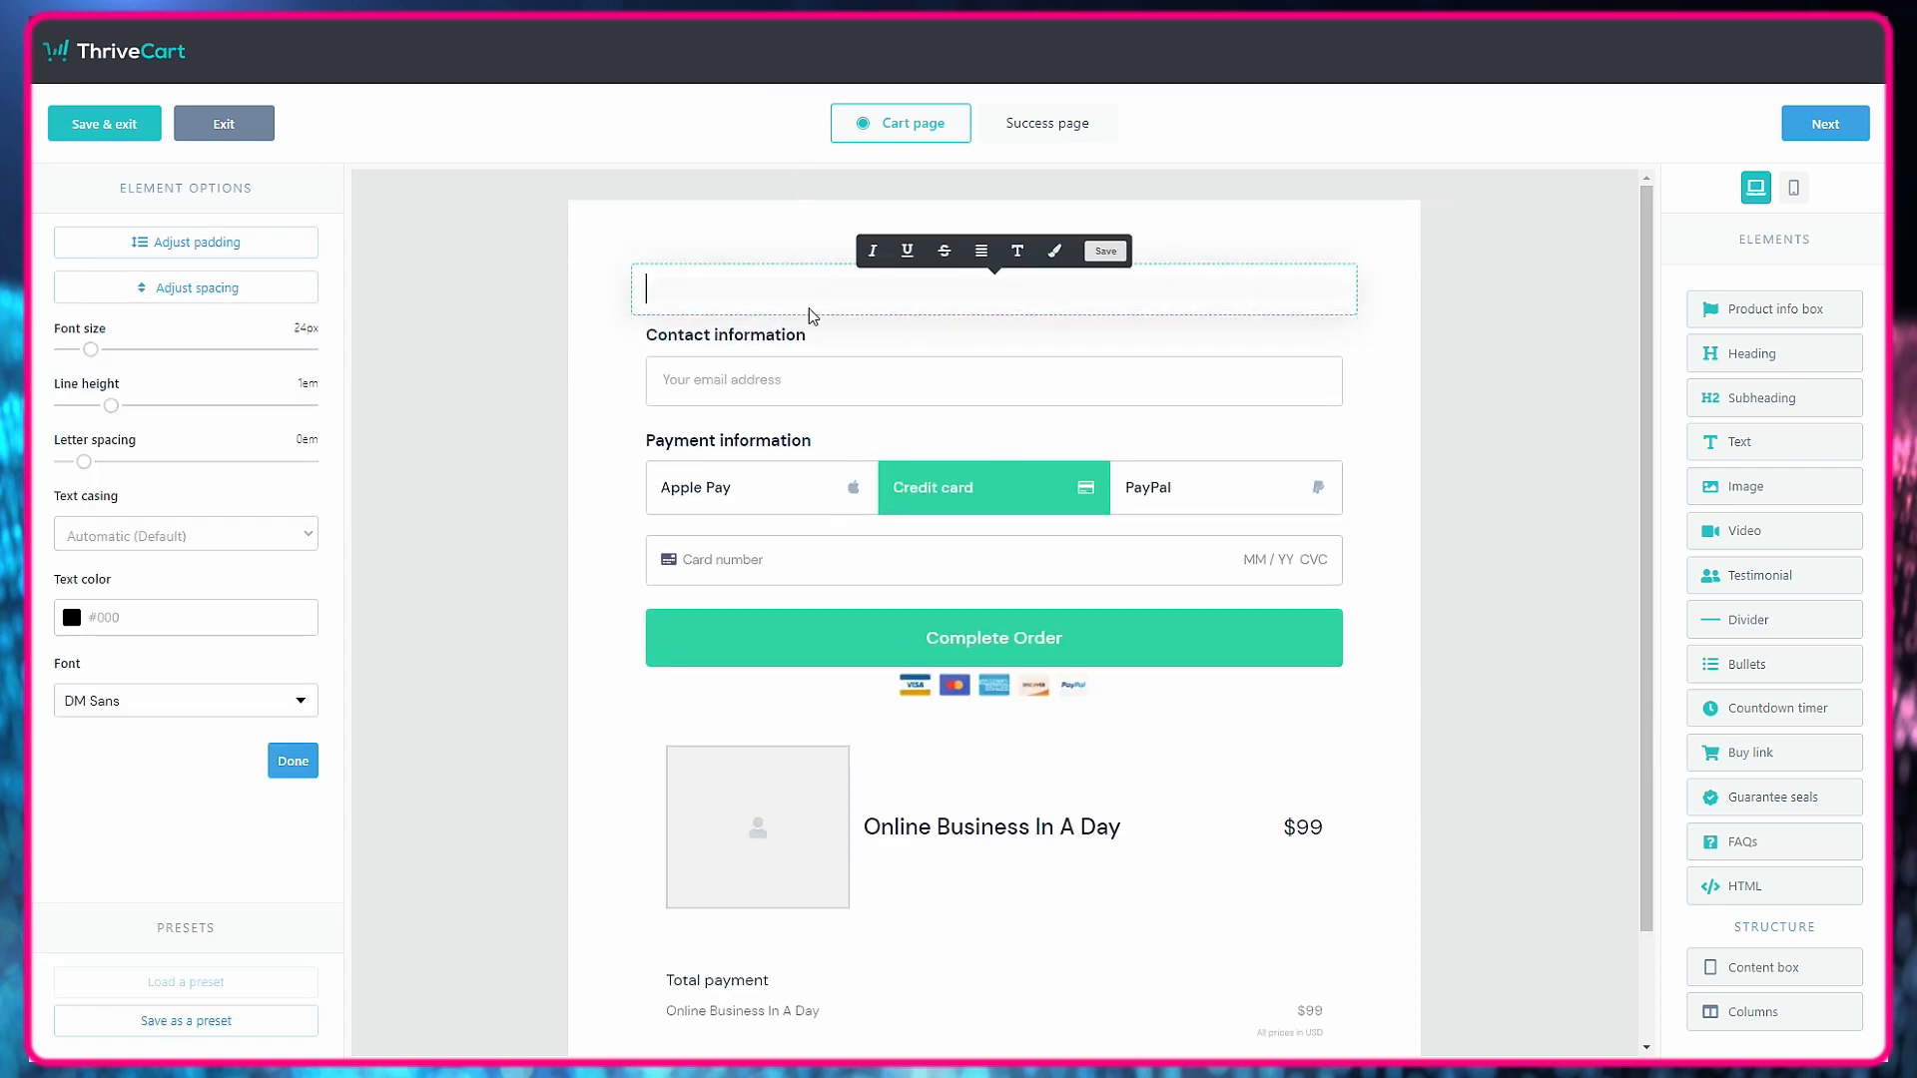
key(ctrl+v)
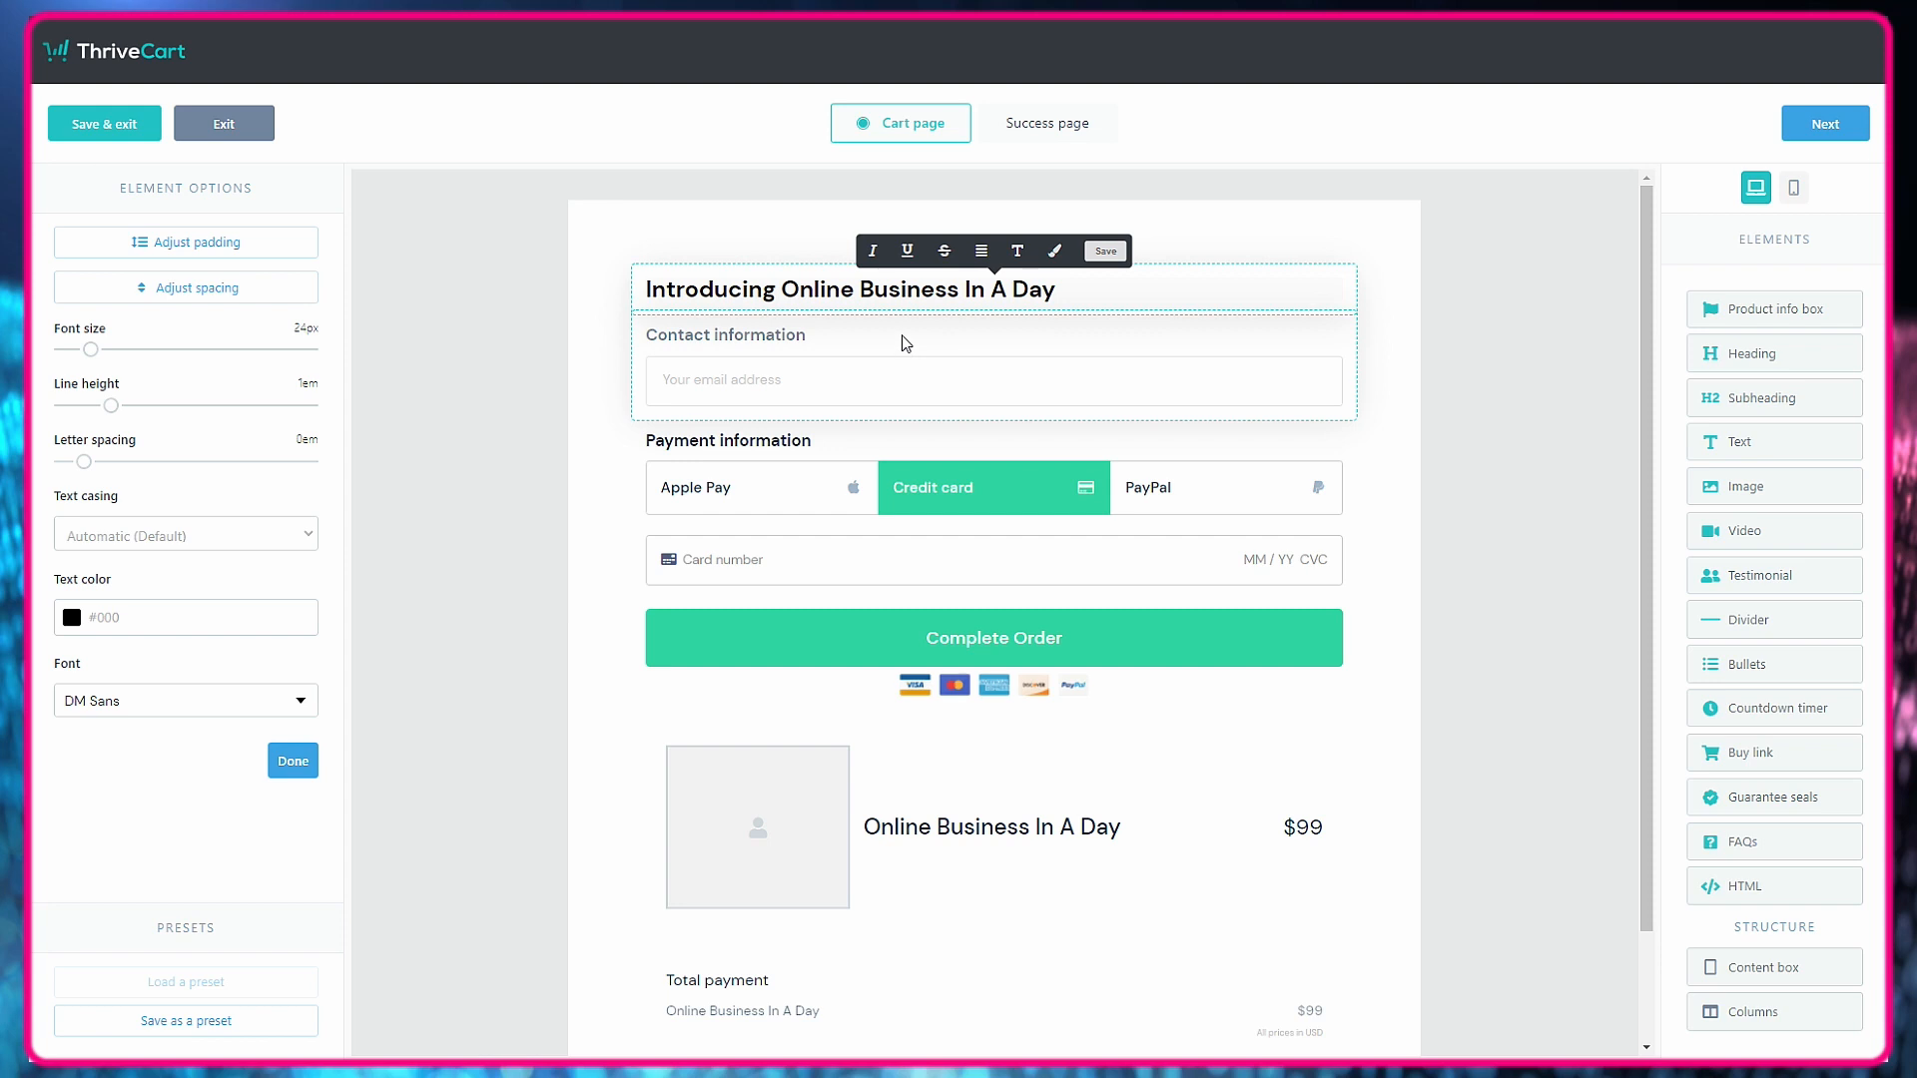
click(982, 251)
click(978, 315)
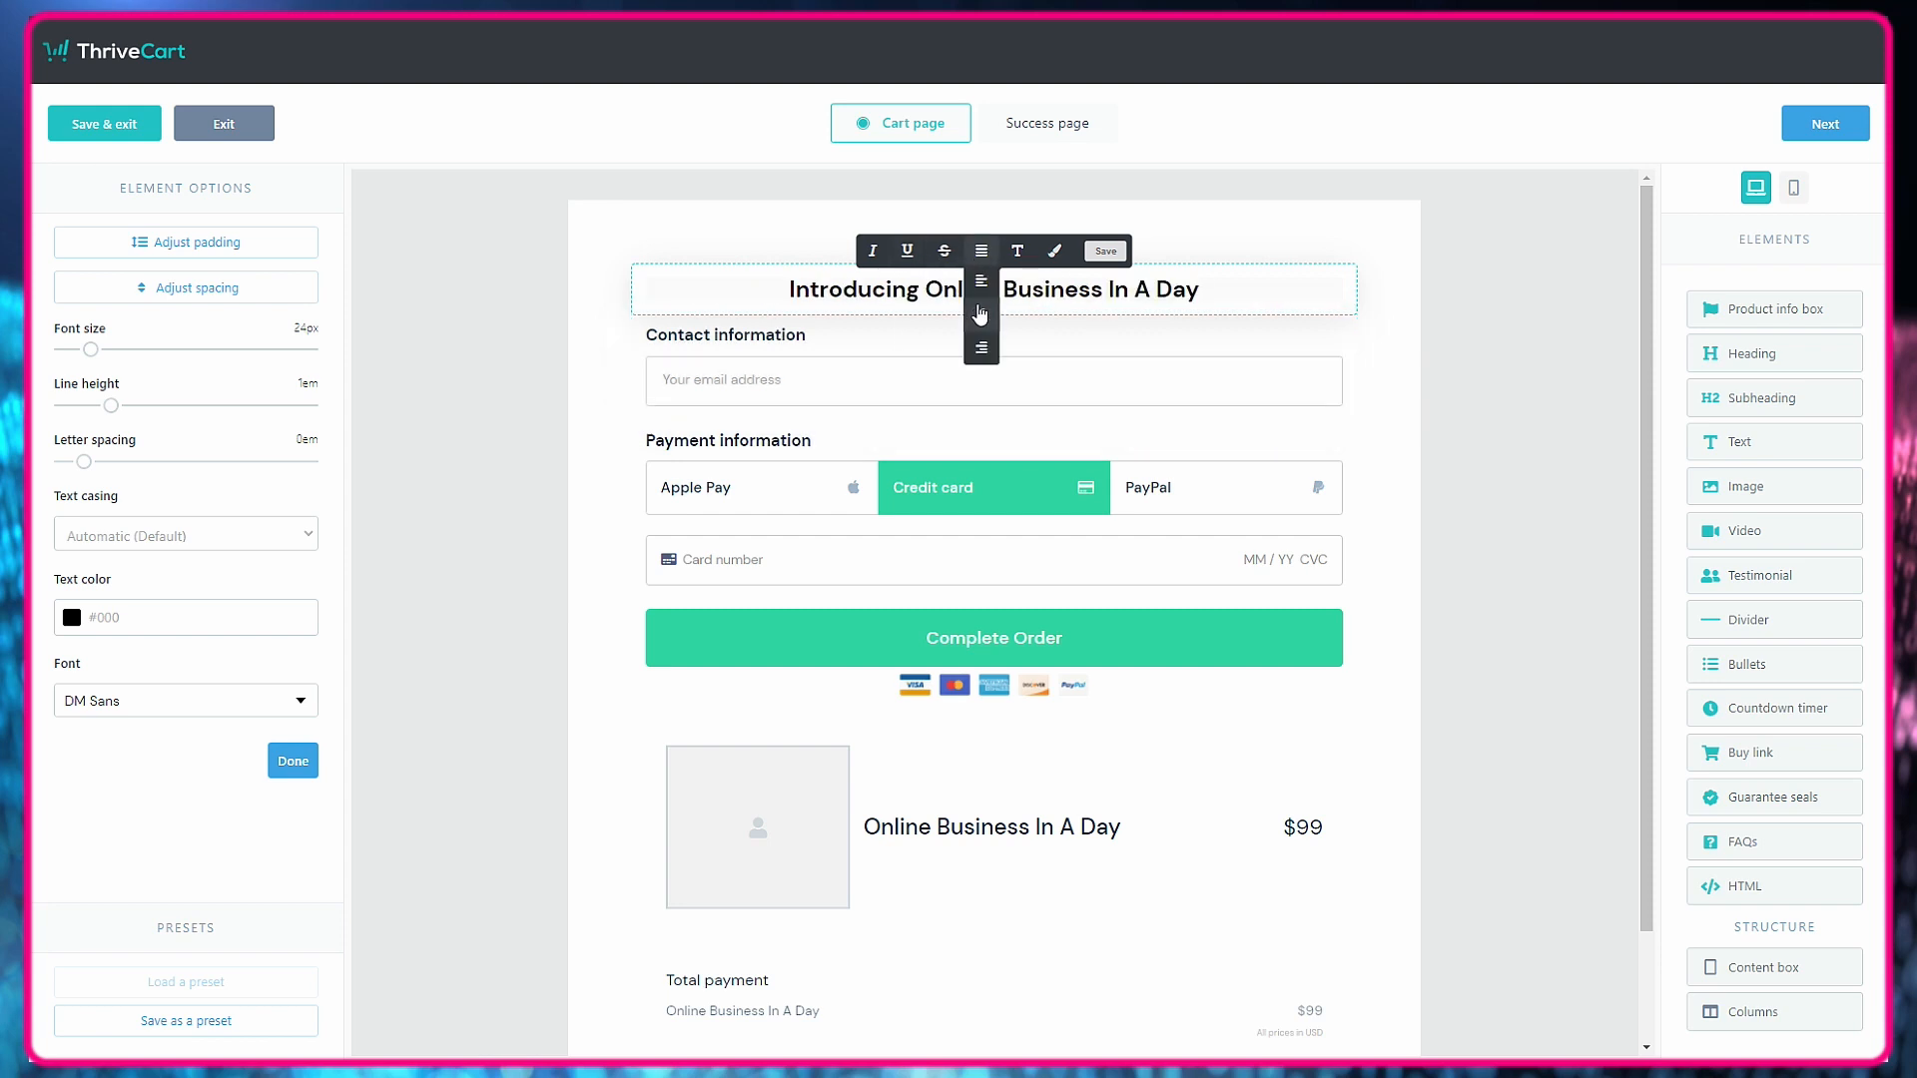
click(1416, 317)
Add a text element below the heading and paste in the sales letter's two introductory paragraphs from Google Docs.
drag(1767, 443, 904, 444)
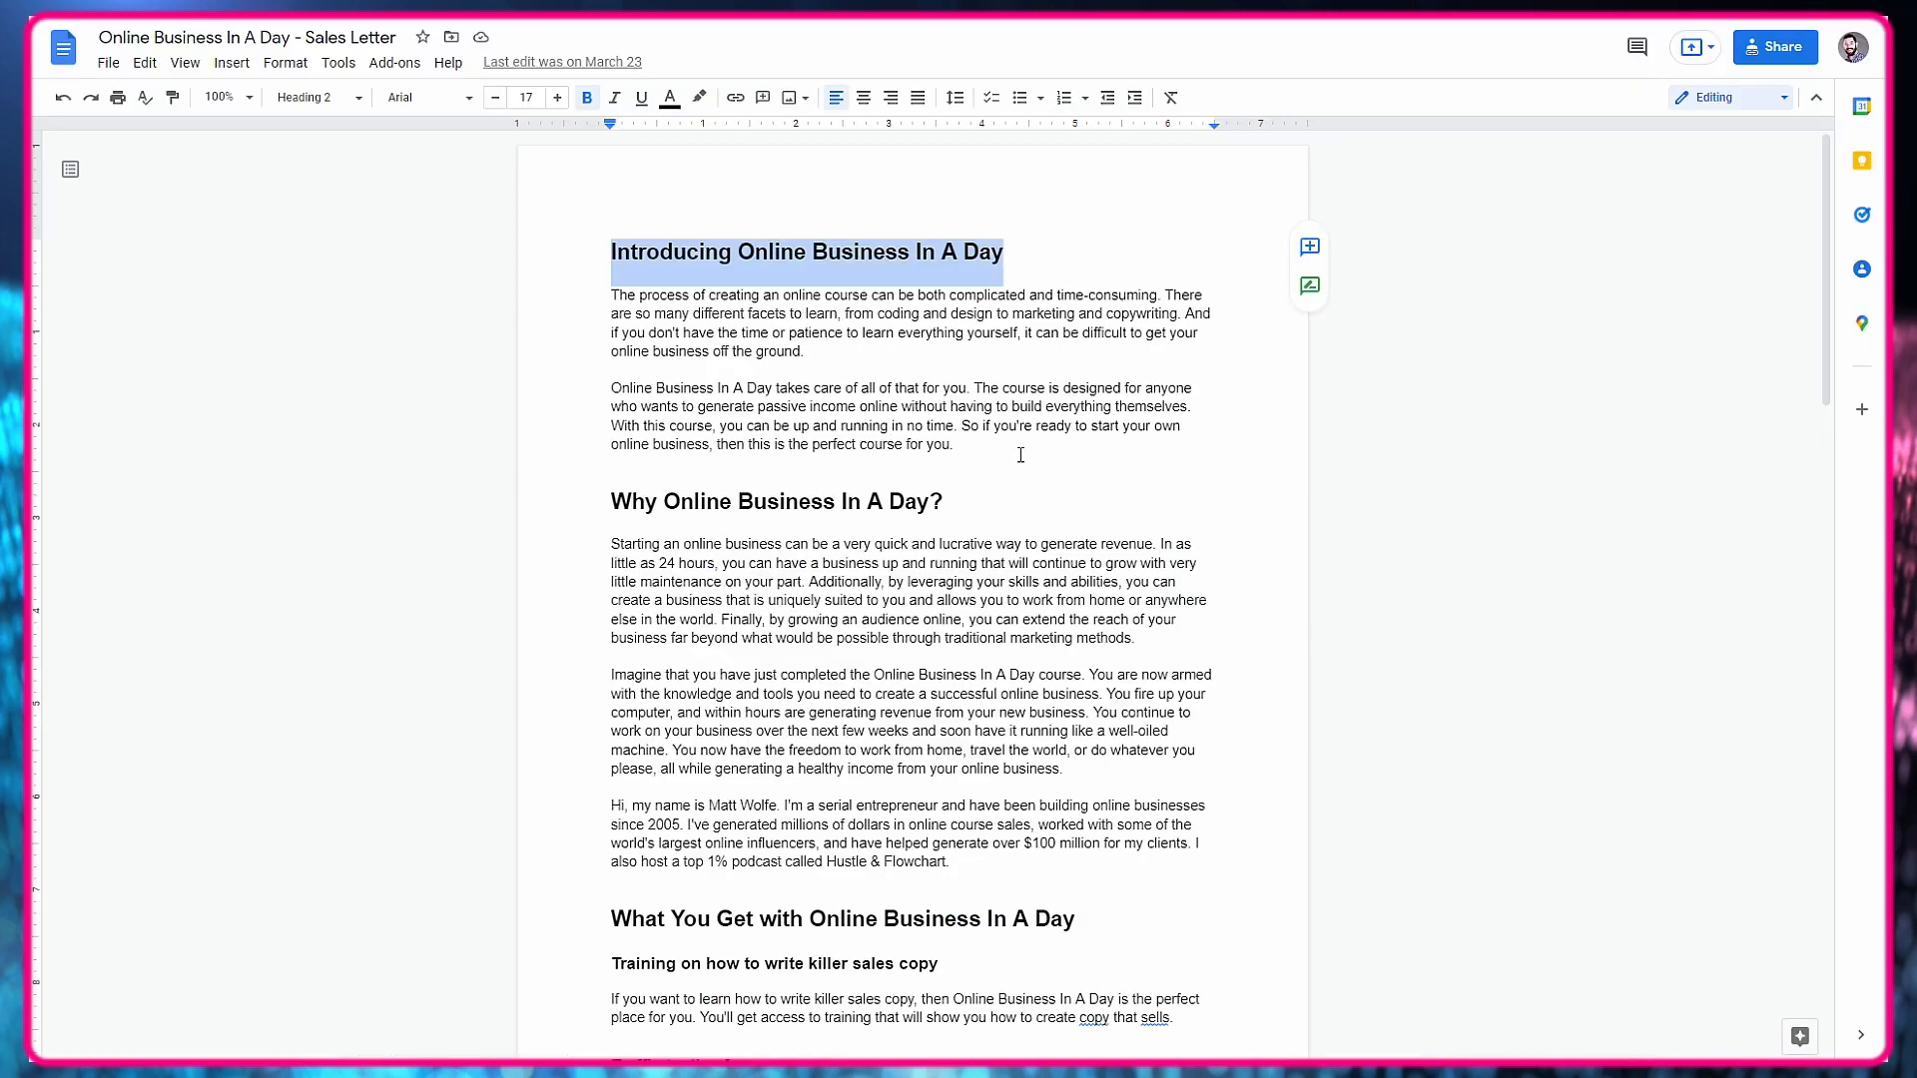
drag(1021, 455, 560, 291)
right_click(632, 312)
click(672, 363)
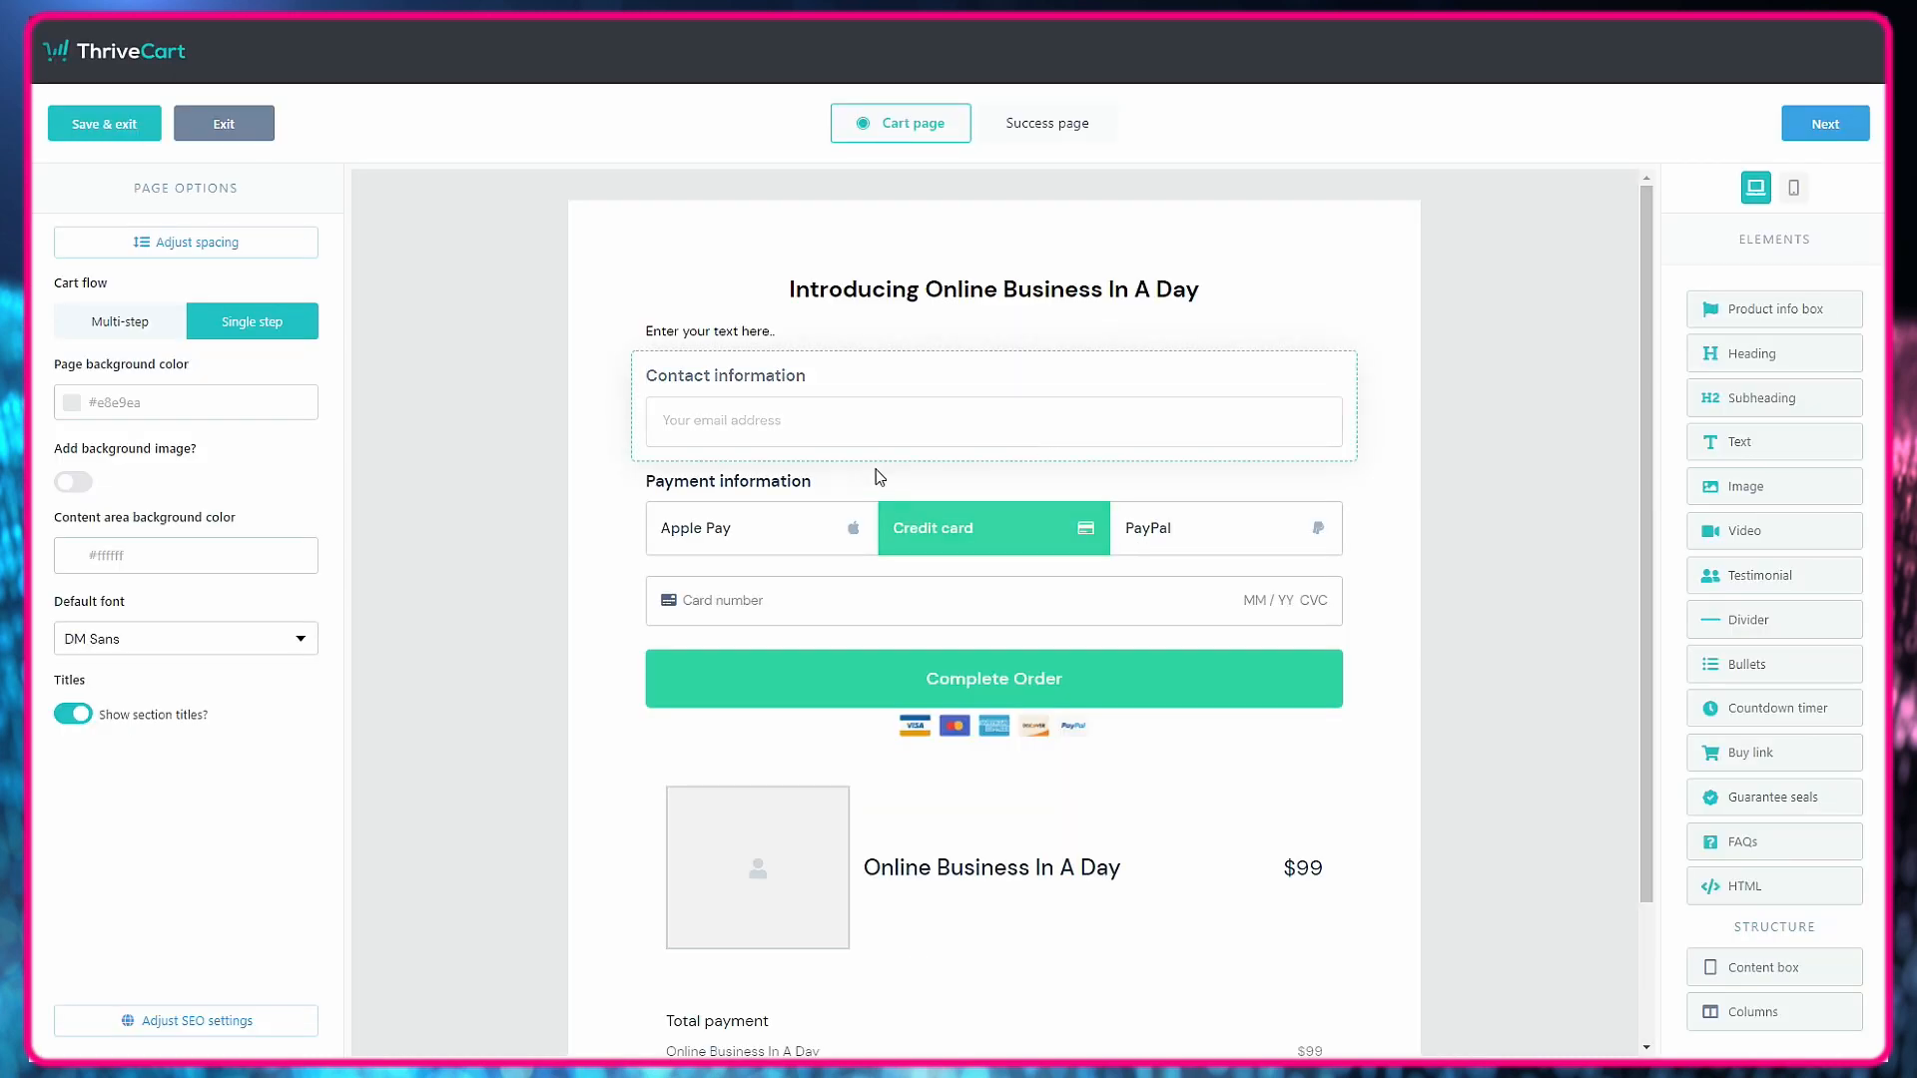
click(766, 330)
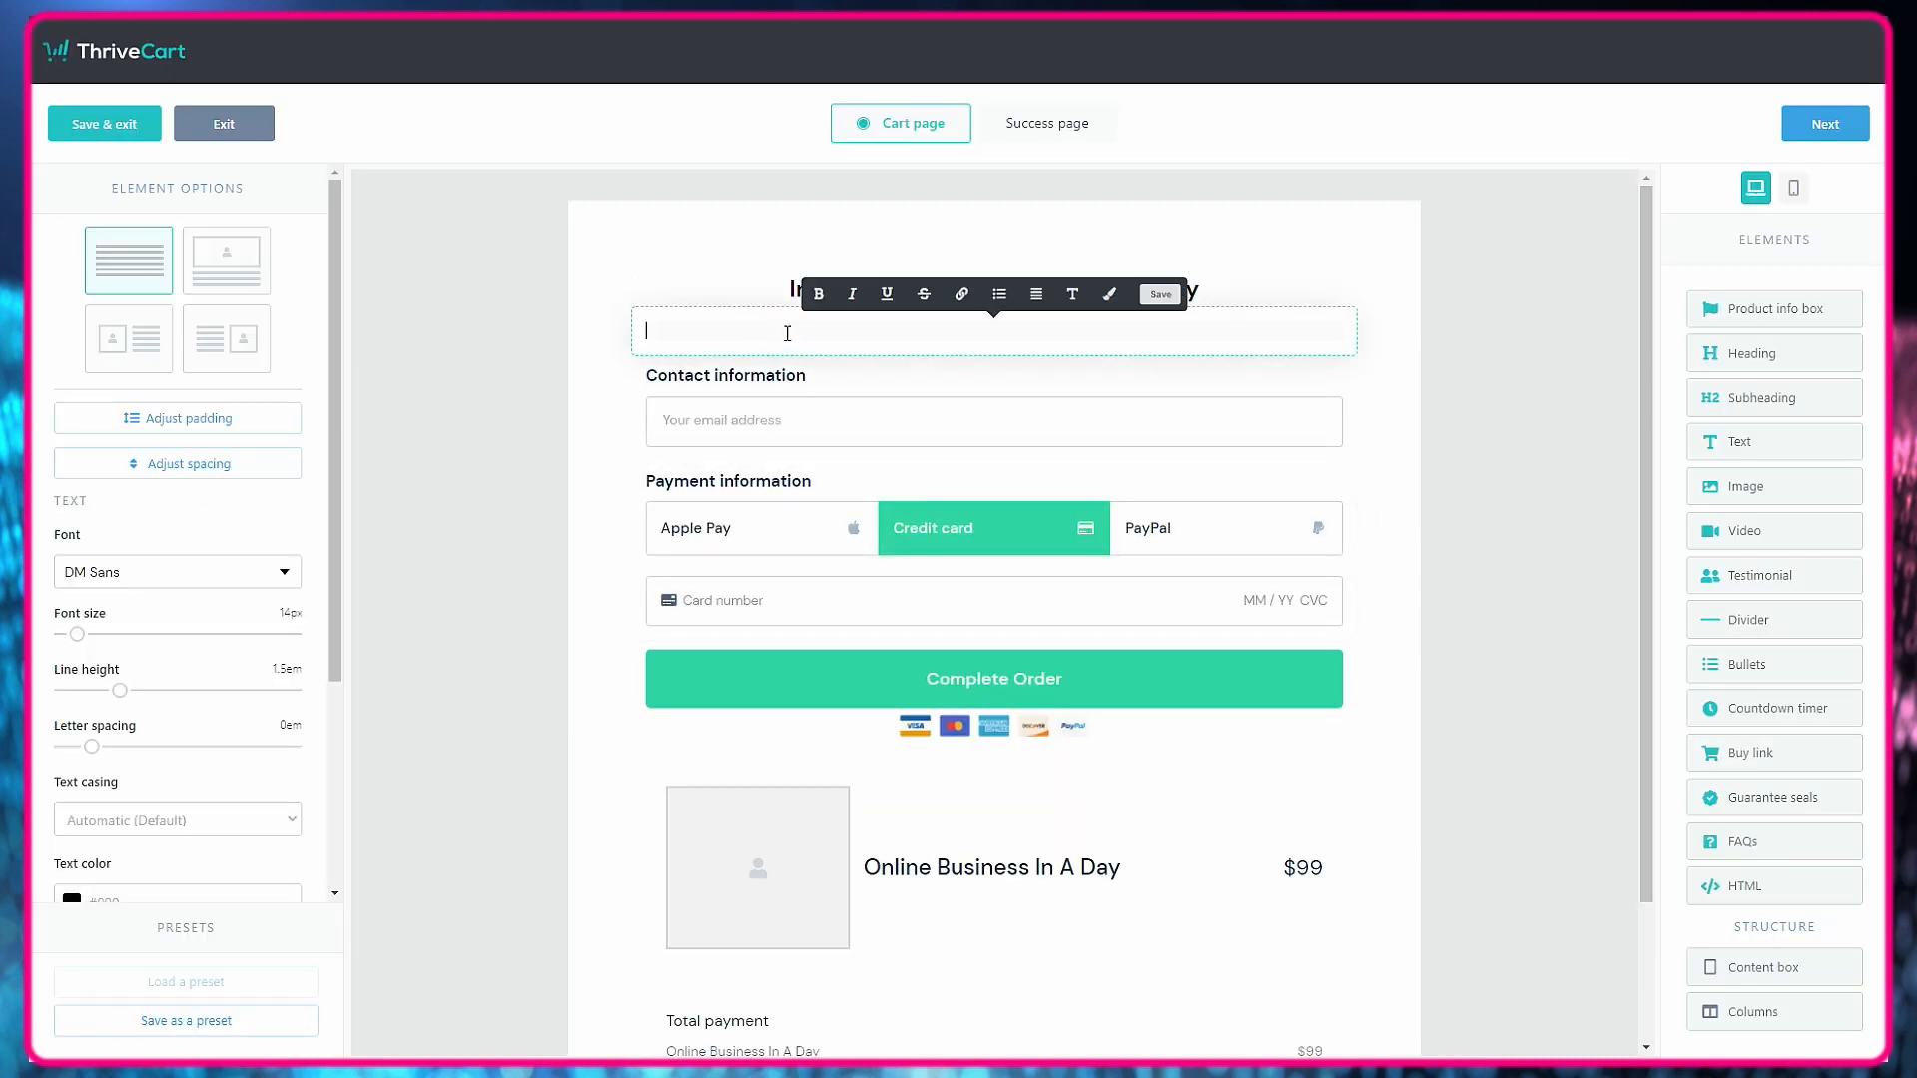
key(ctrl+v)
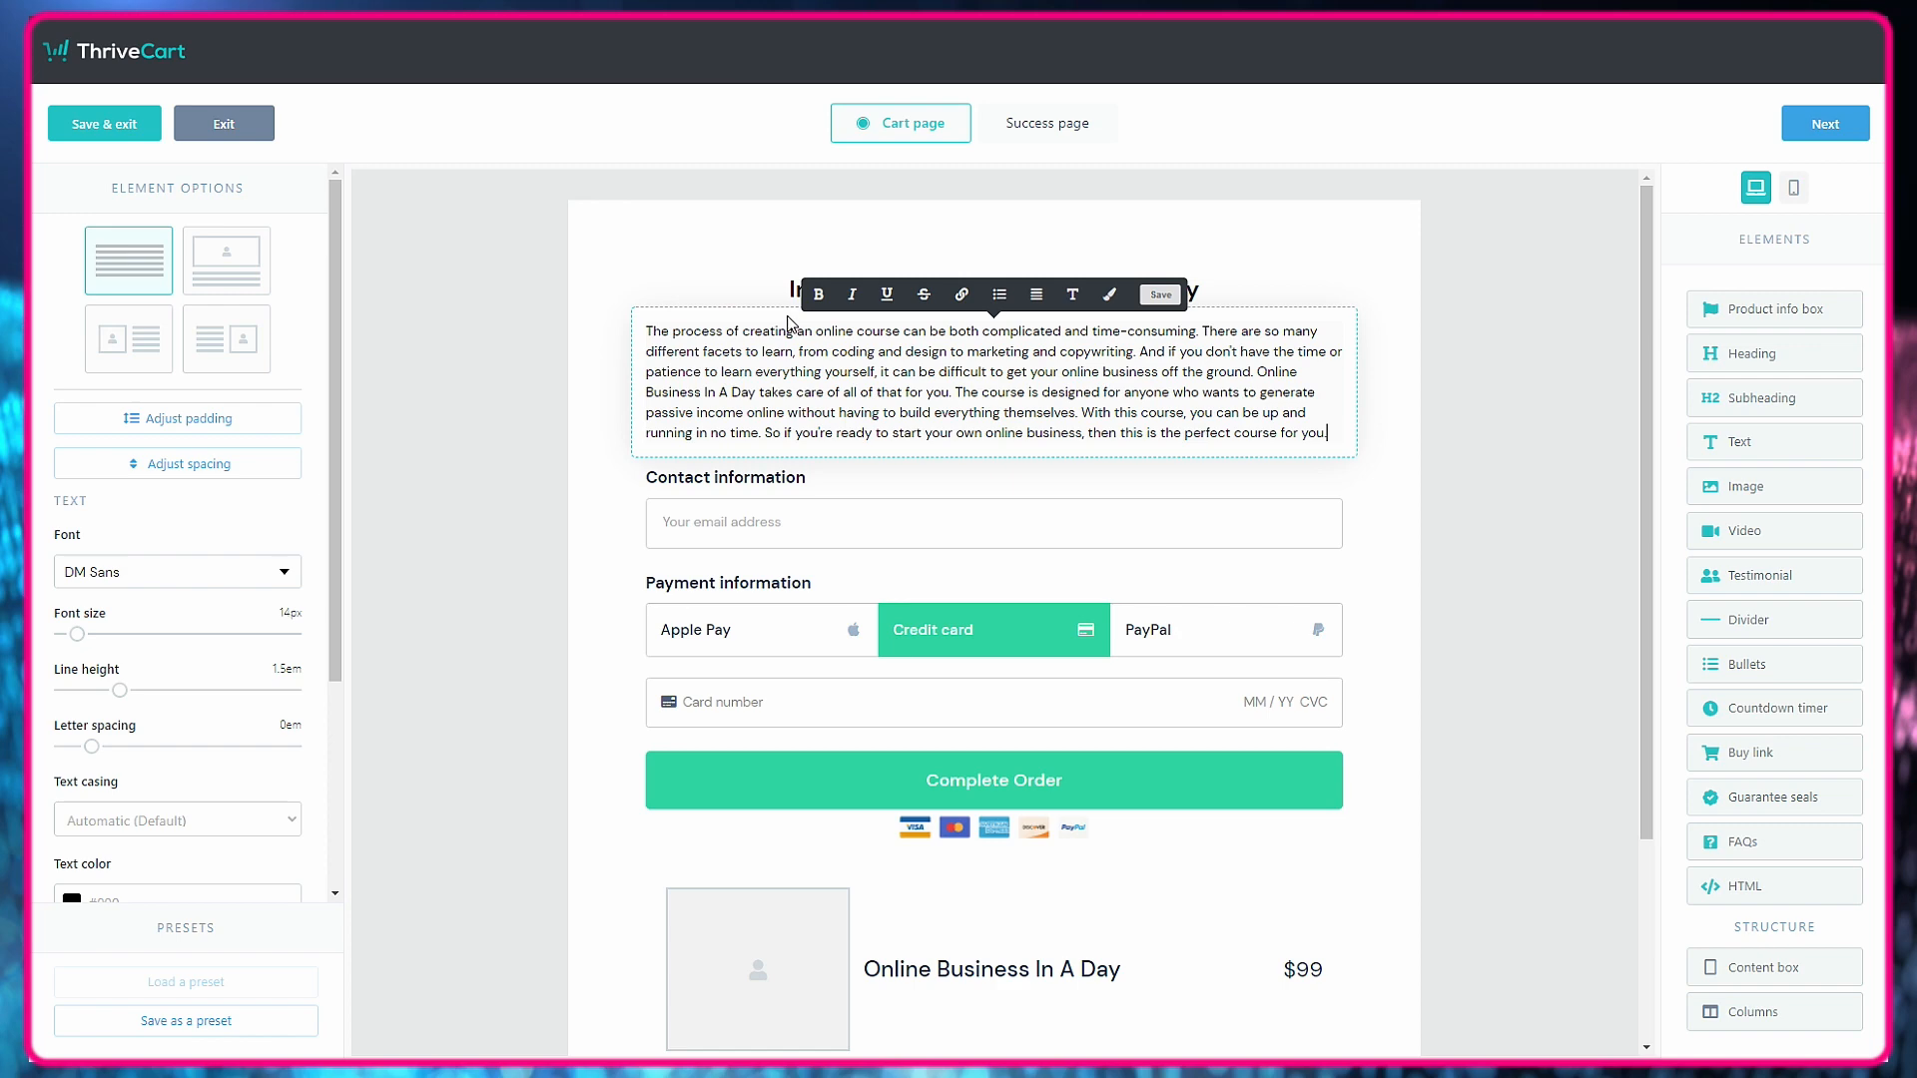
key(Return)
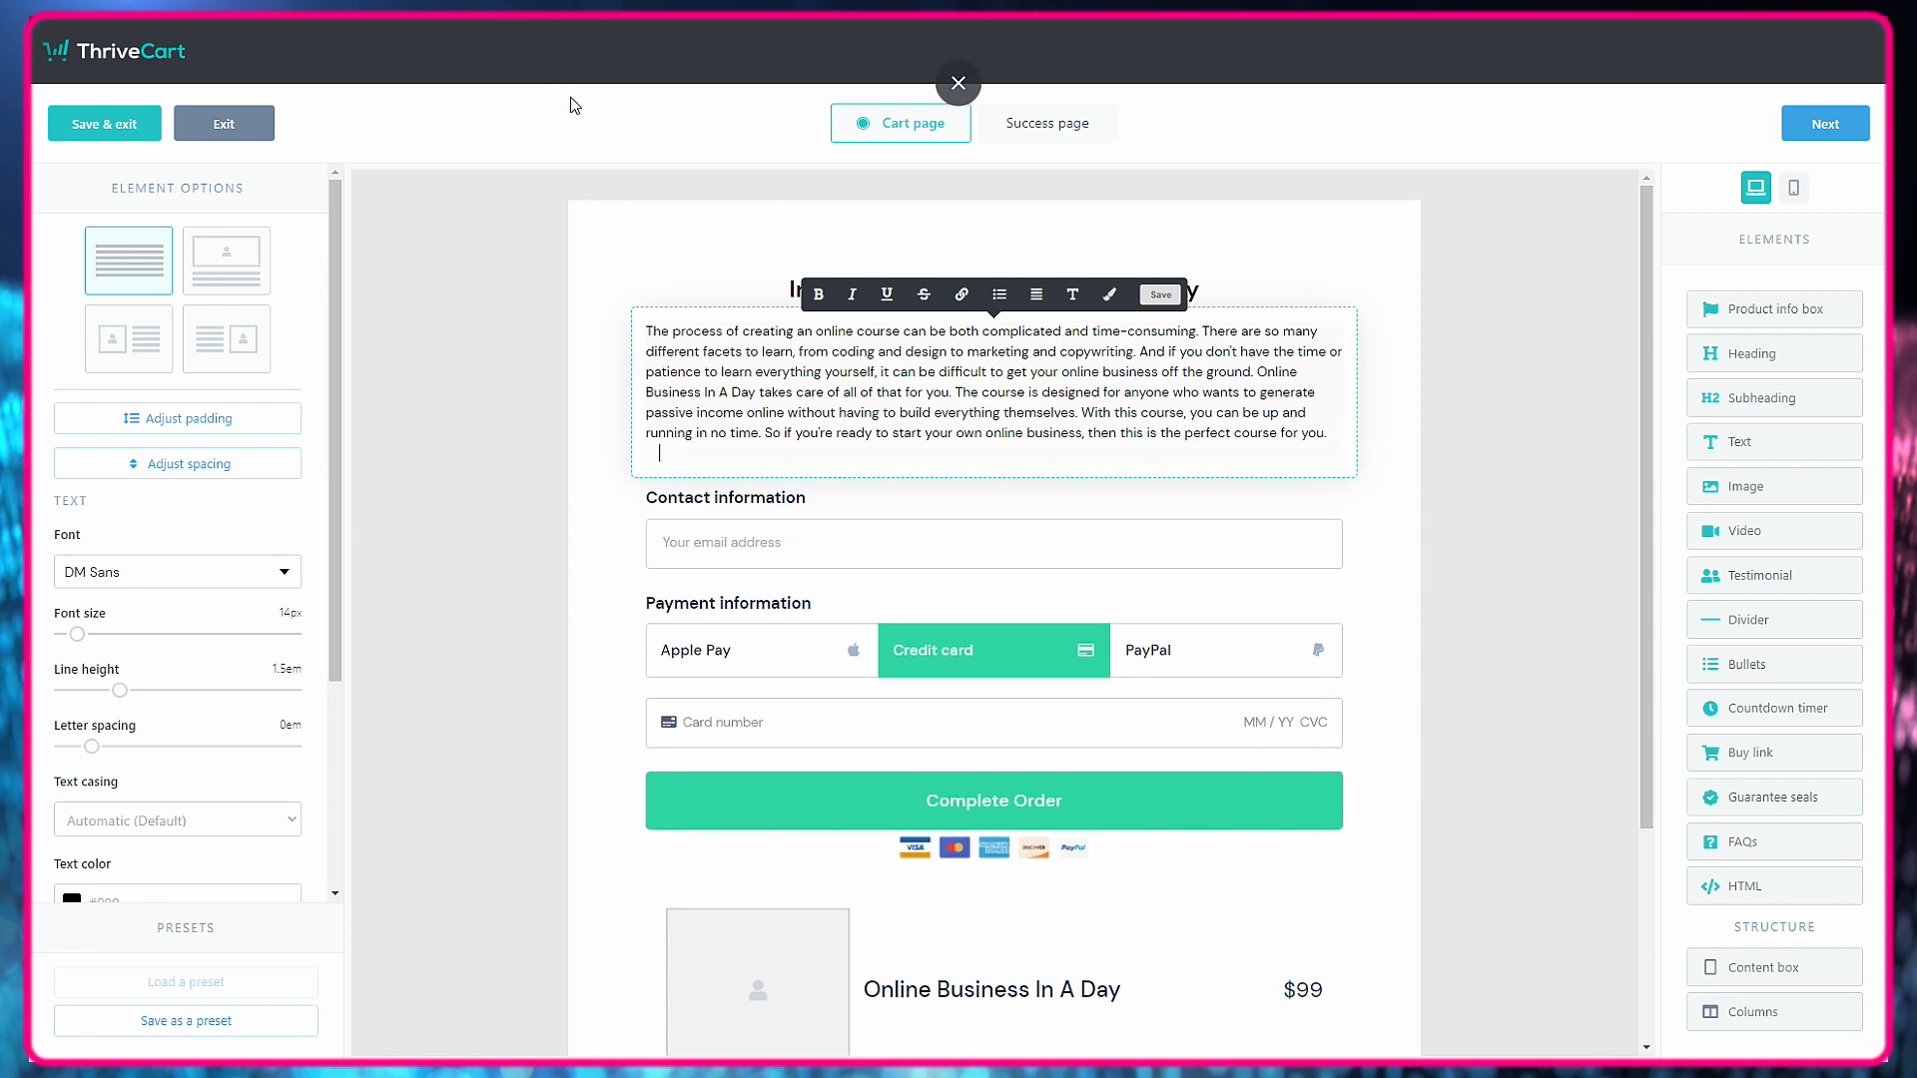
click(575, 384)
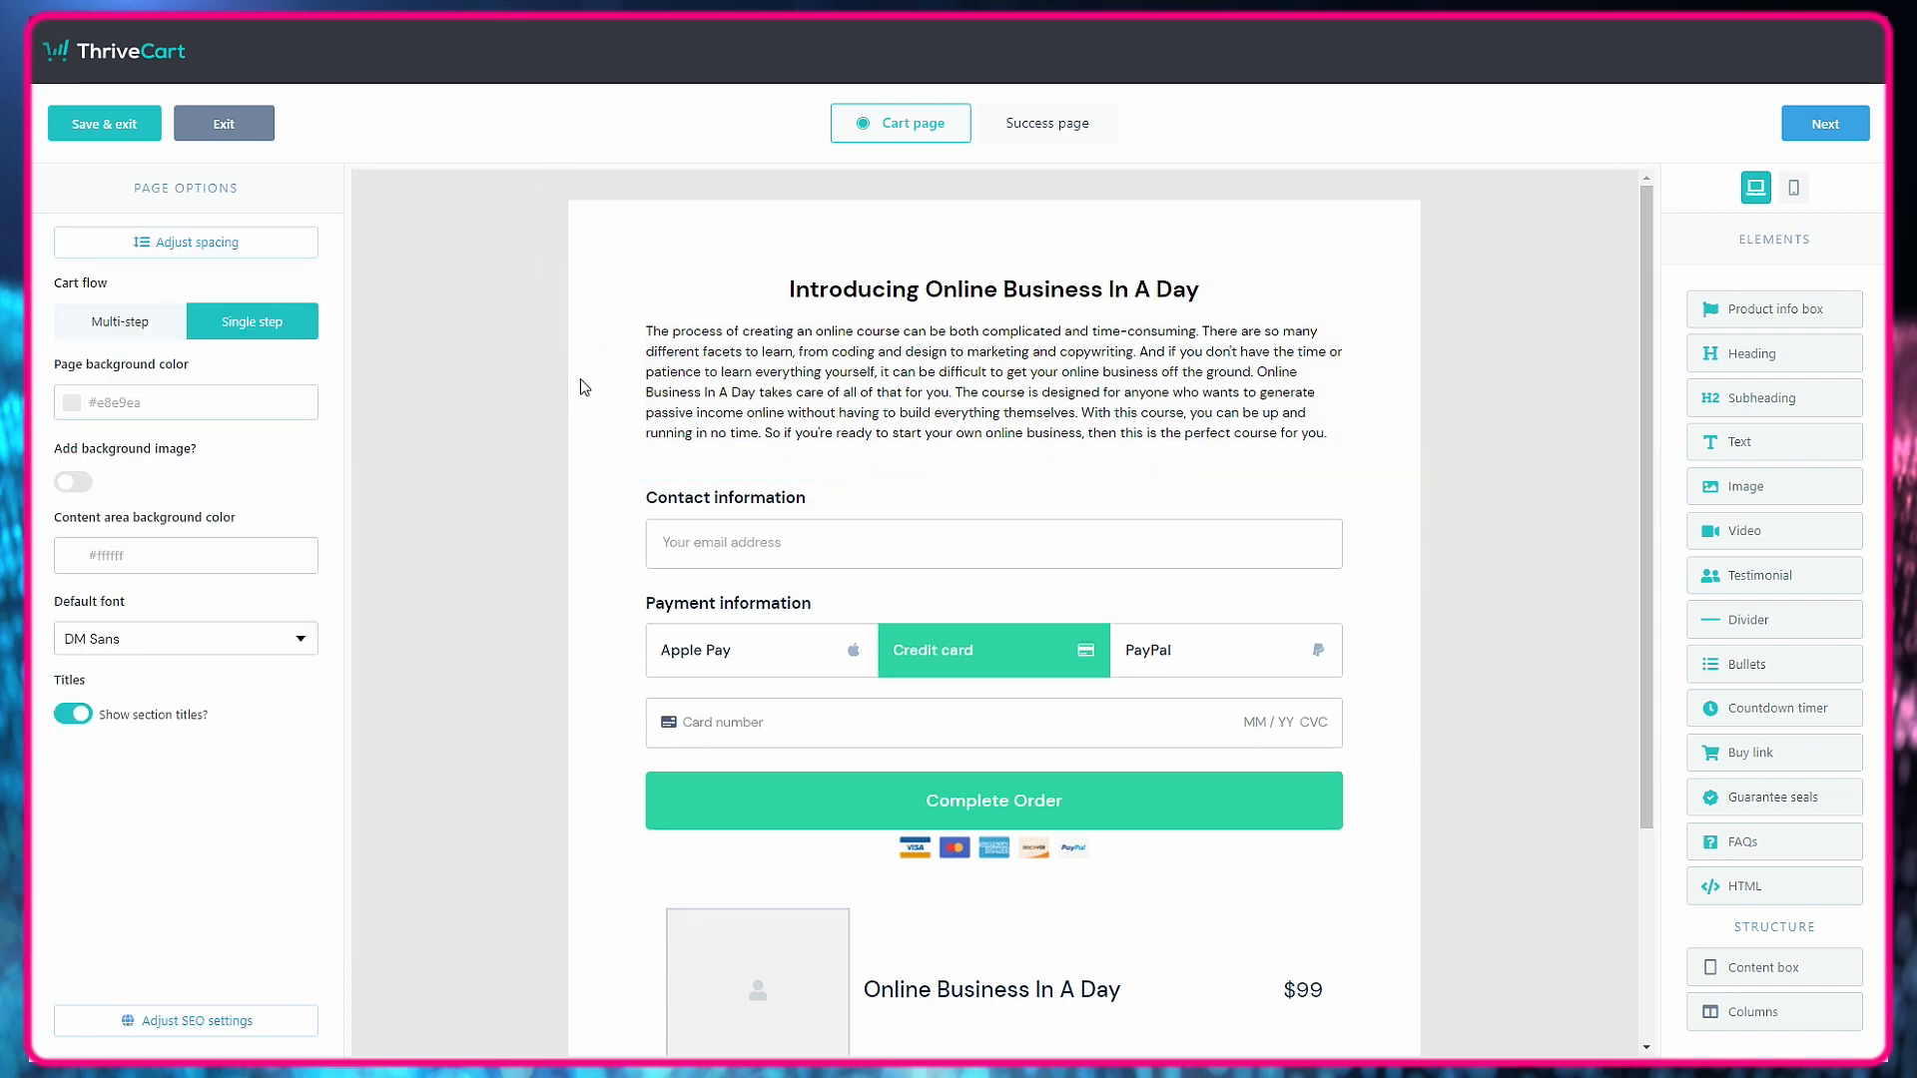
Check the sales letter's paragraph layout and insert a matching blank line before "Online Business In A Day takes care of all of that" in the cart text.
key(ctrl+Tab)
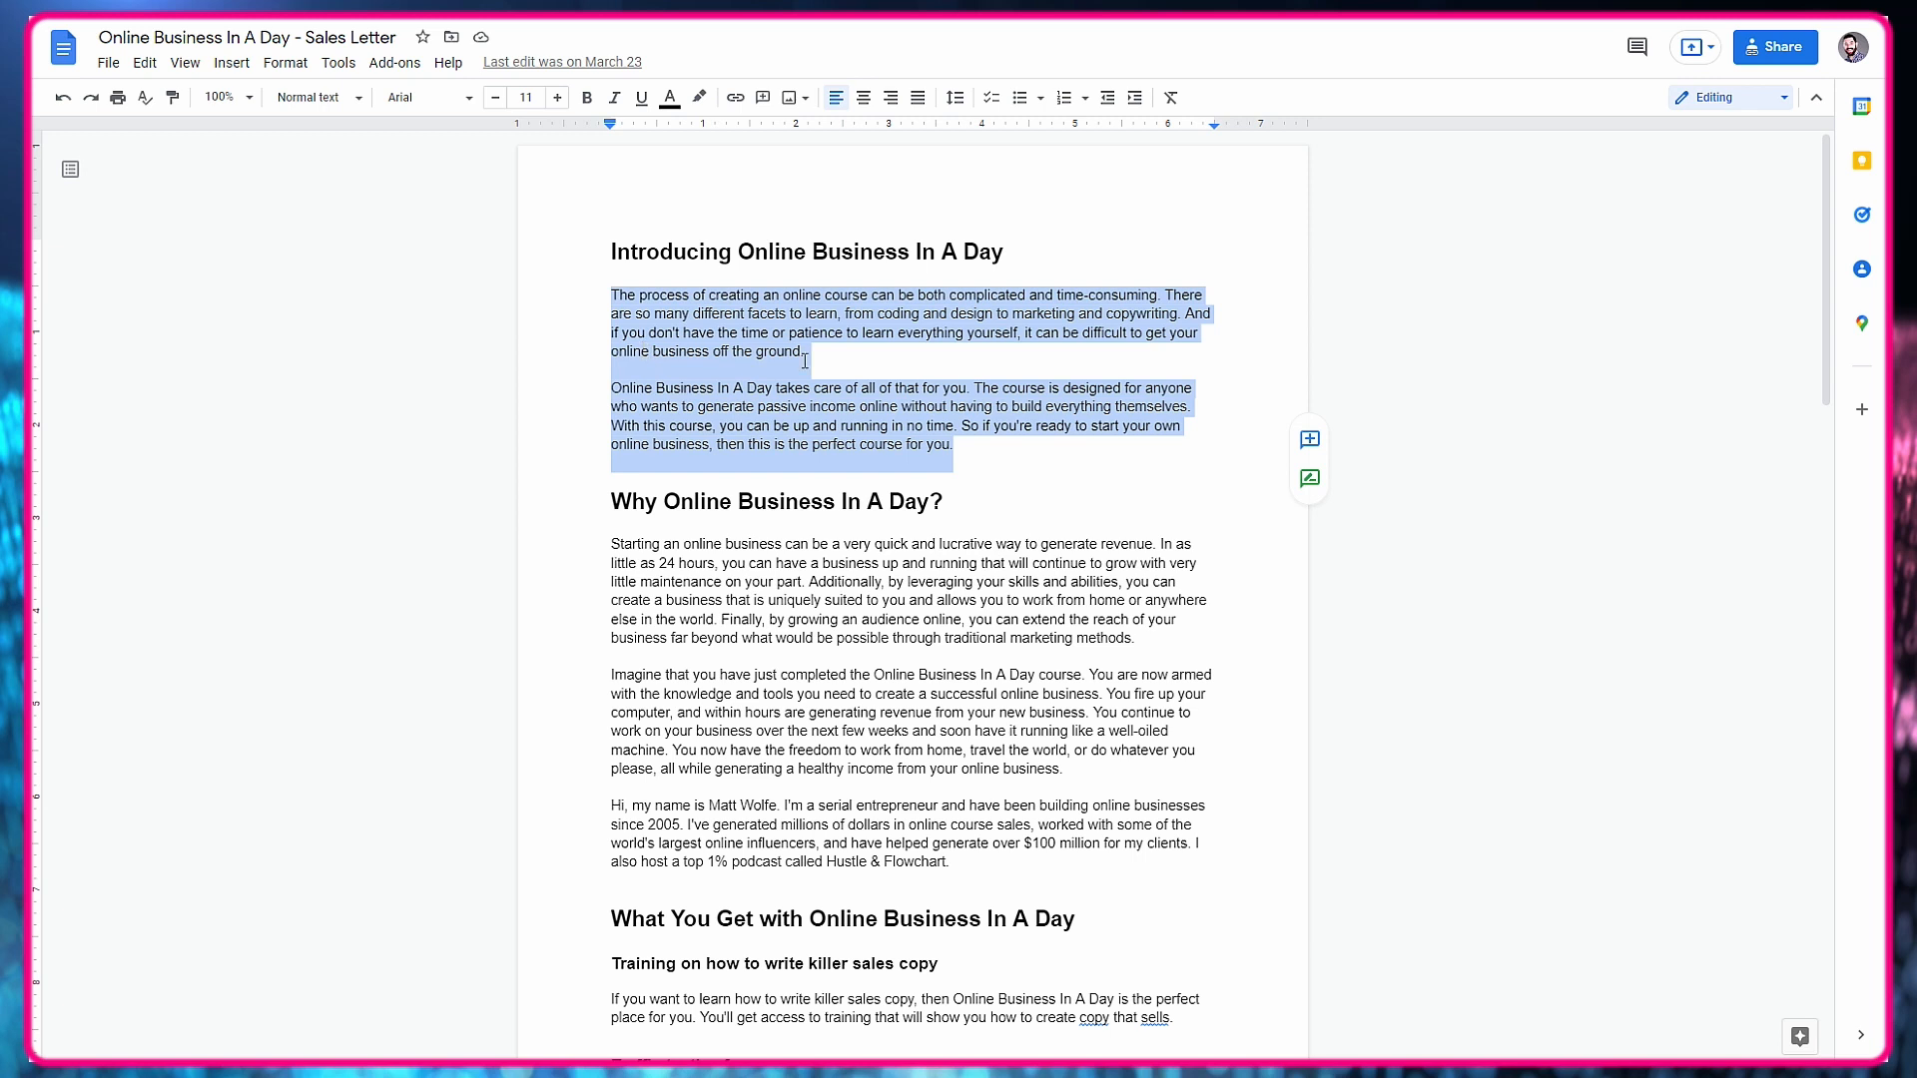
key(ctrl+shift+Tab)
click(1256, 373)
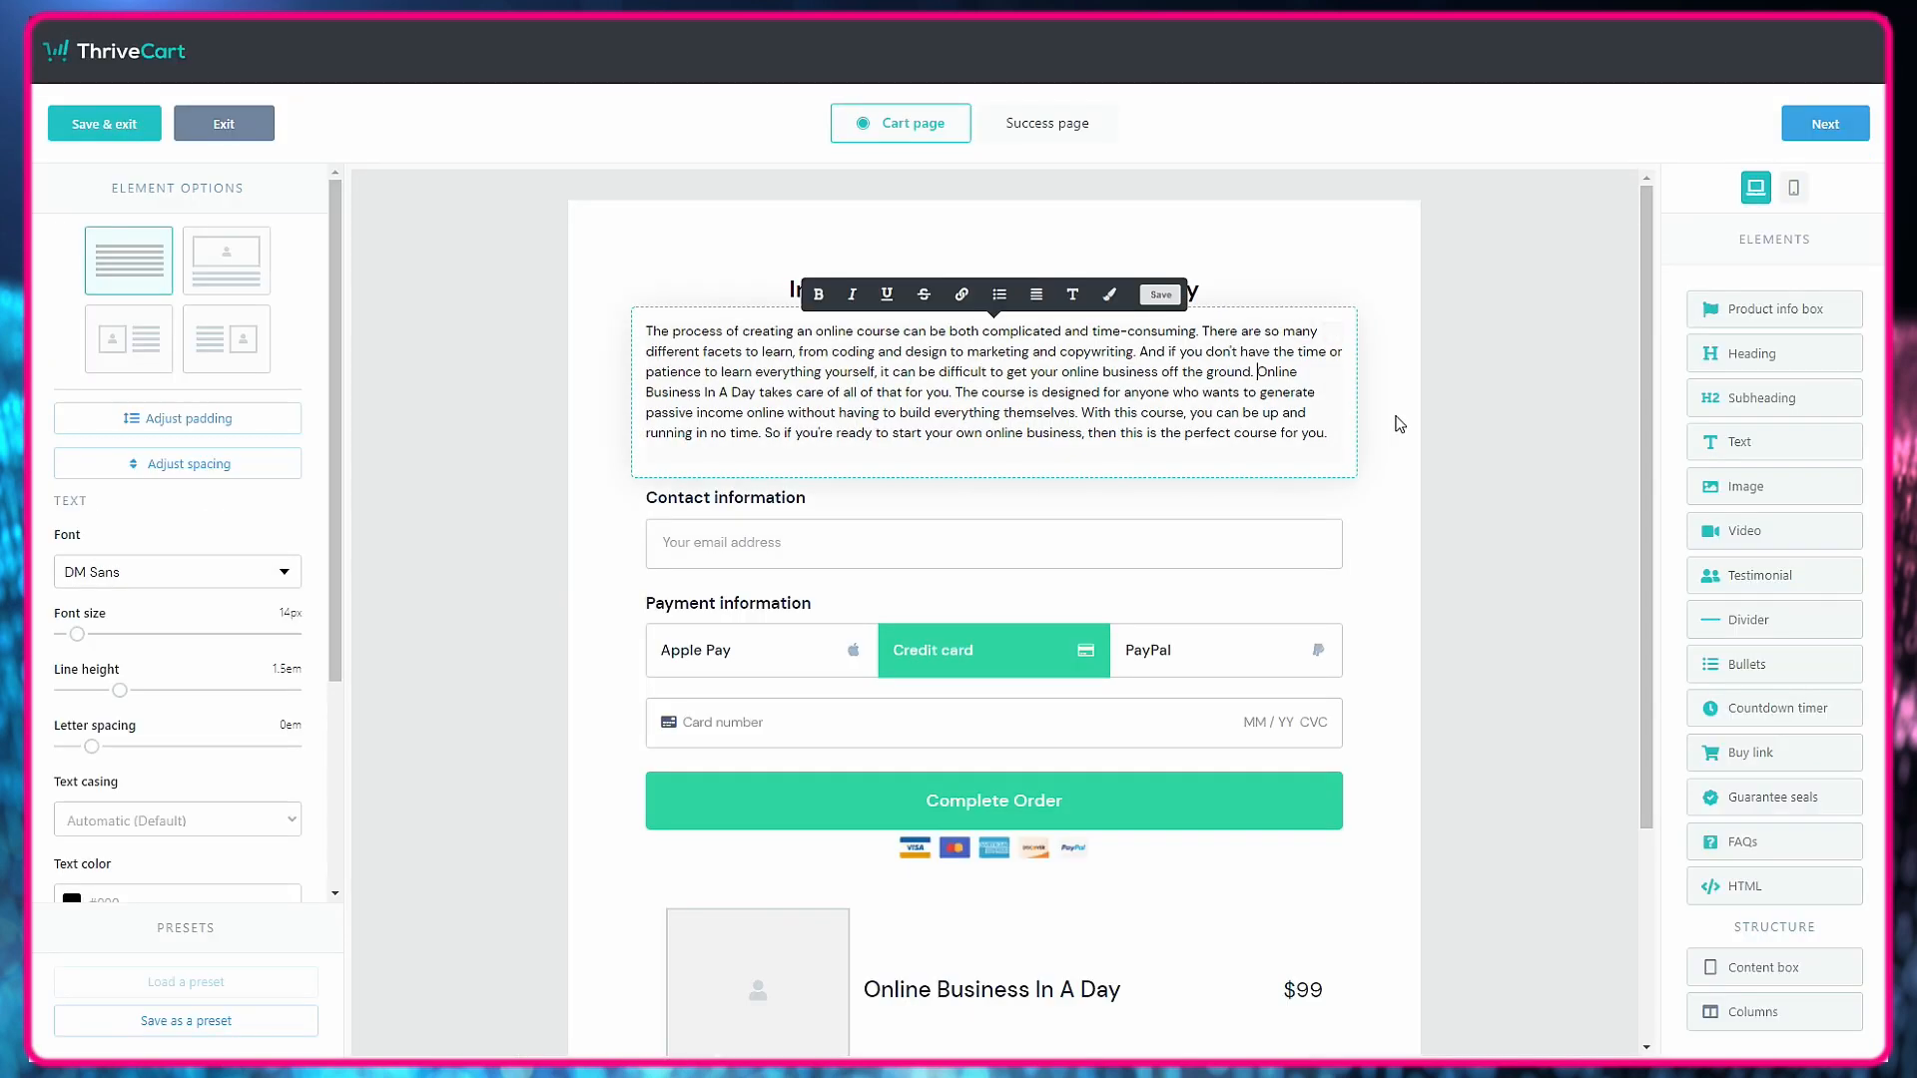
key(Return)
key(Return)
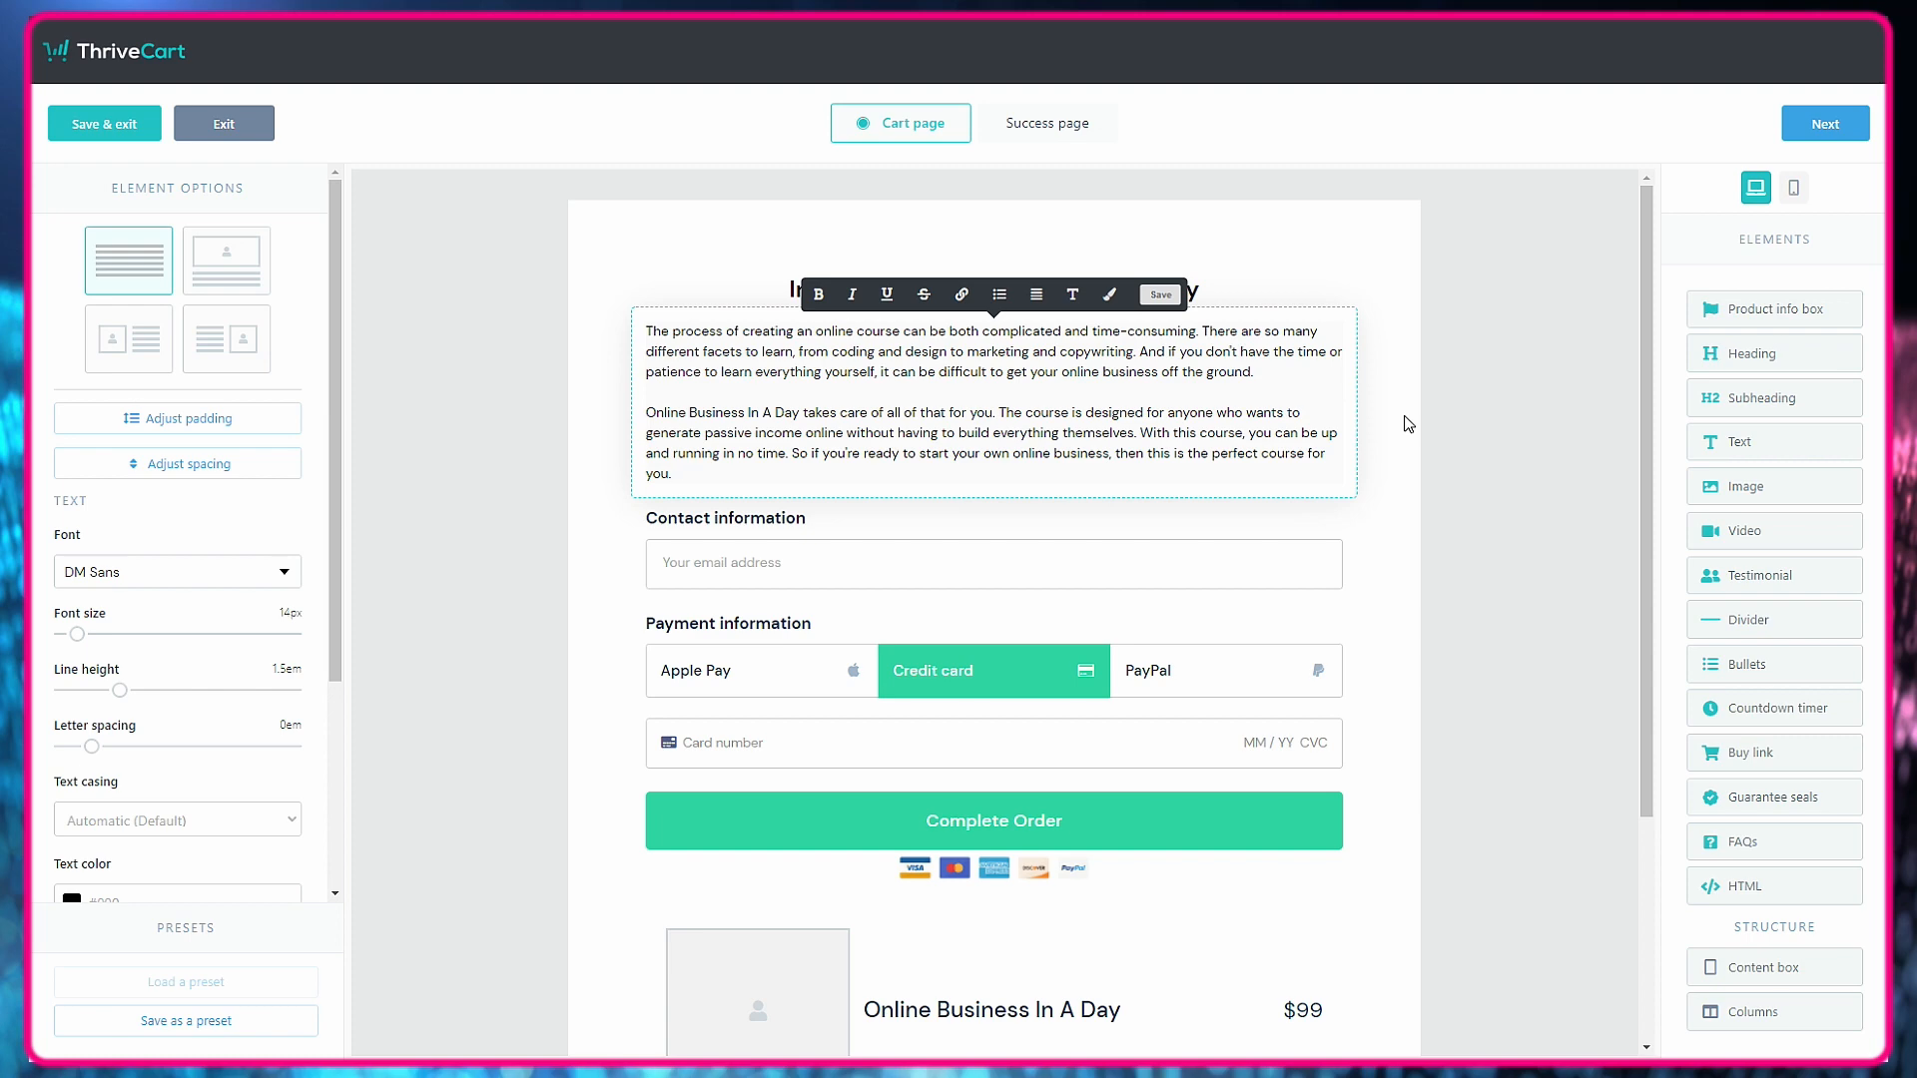
Copy "Why Online Business In A Day?" from the sales letter into a new centered subheading between the introductory text and the contact information.
click(1407, 425)
click(935, 612)
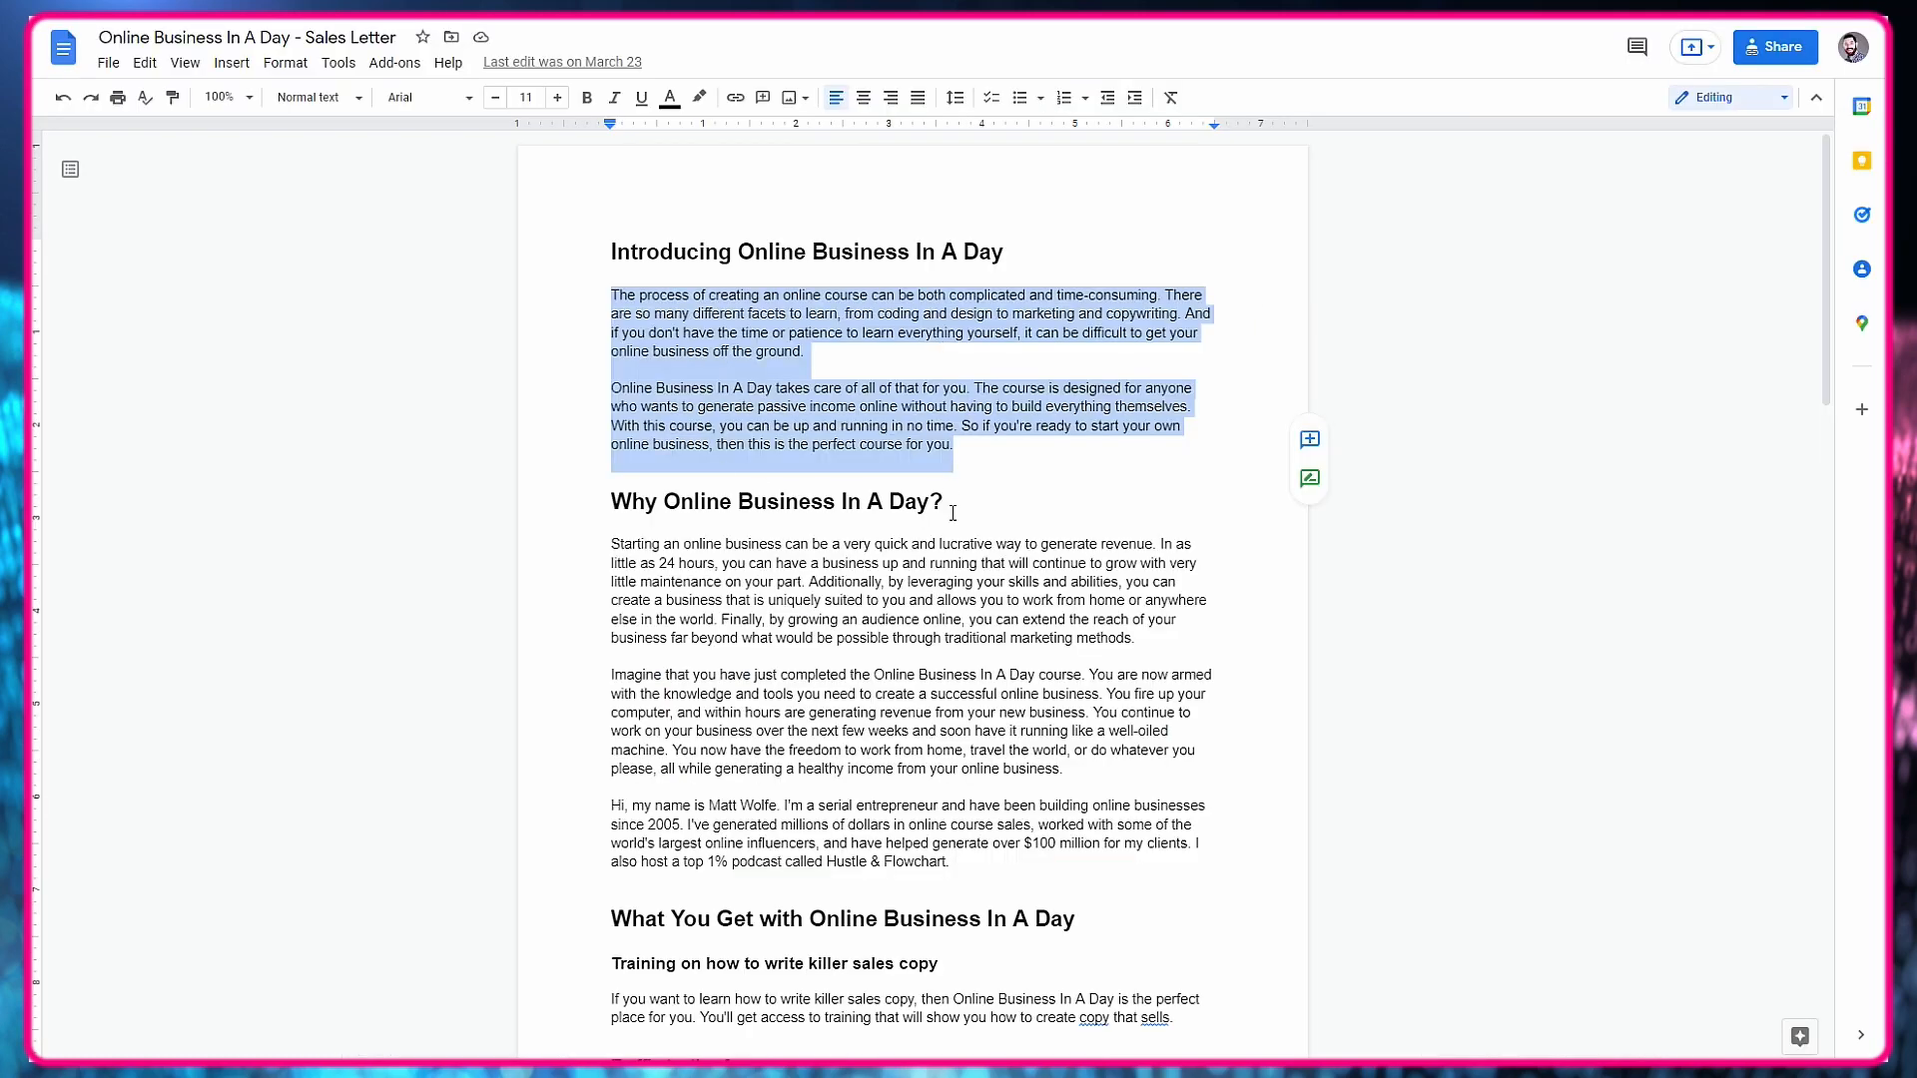
drag(953, 513, 609, 504)
right_click(621, 494)
click(650, 537)
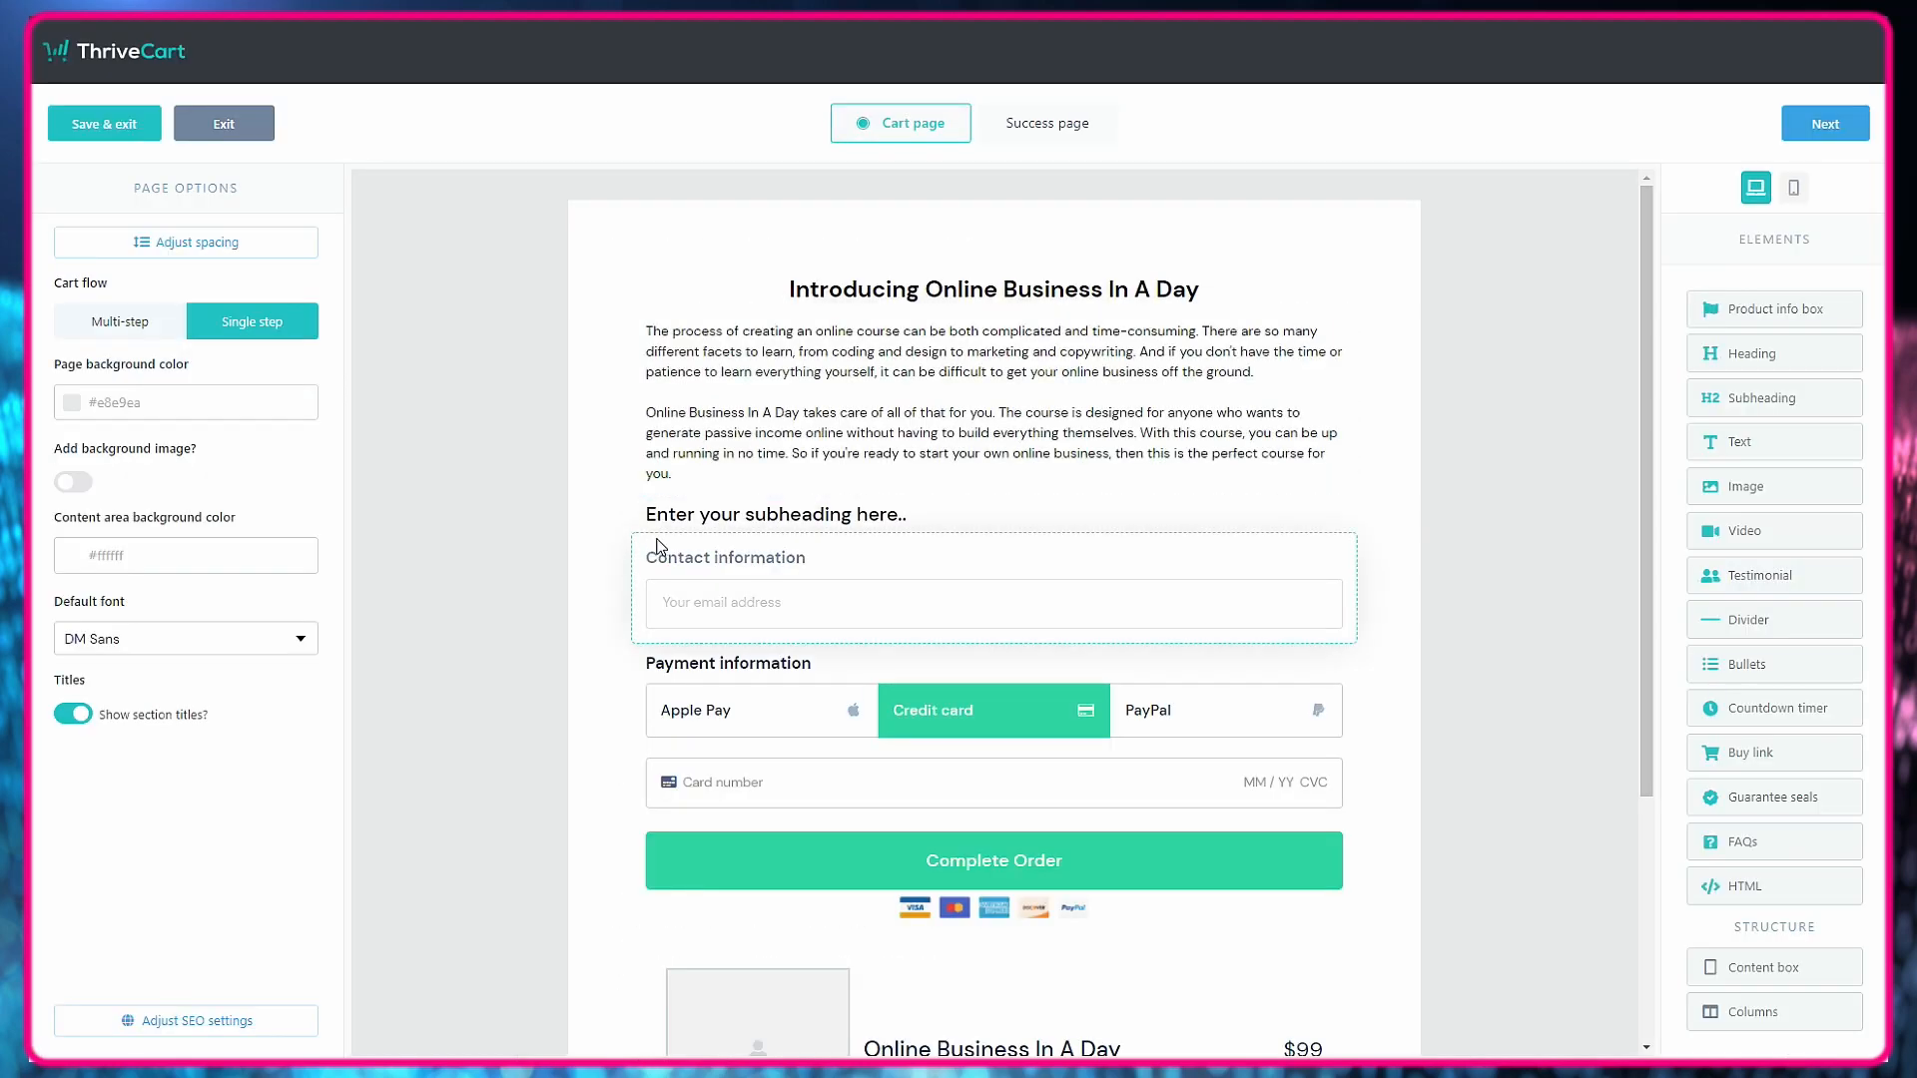
click(709, 517)
click(730, 509)
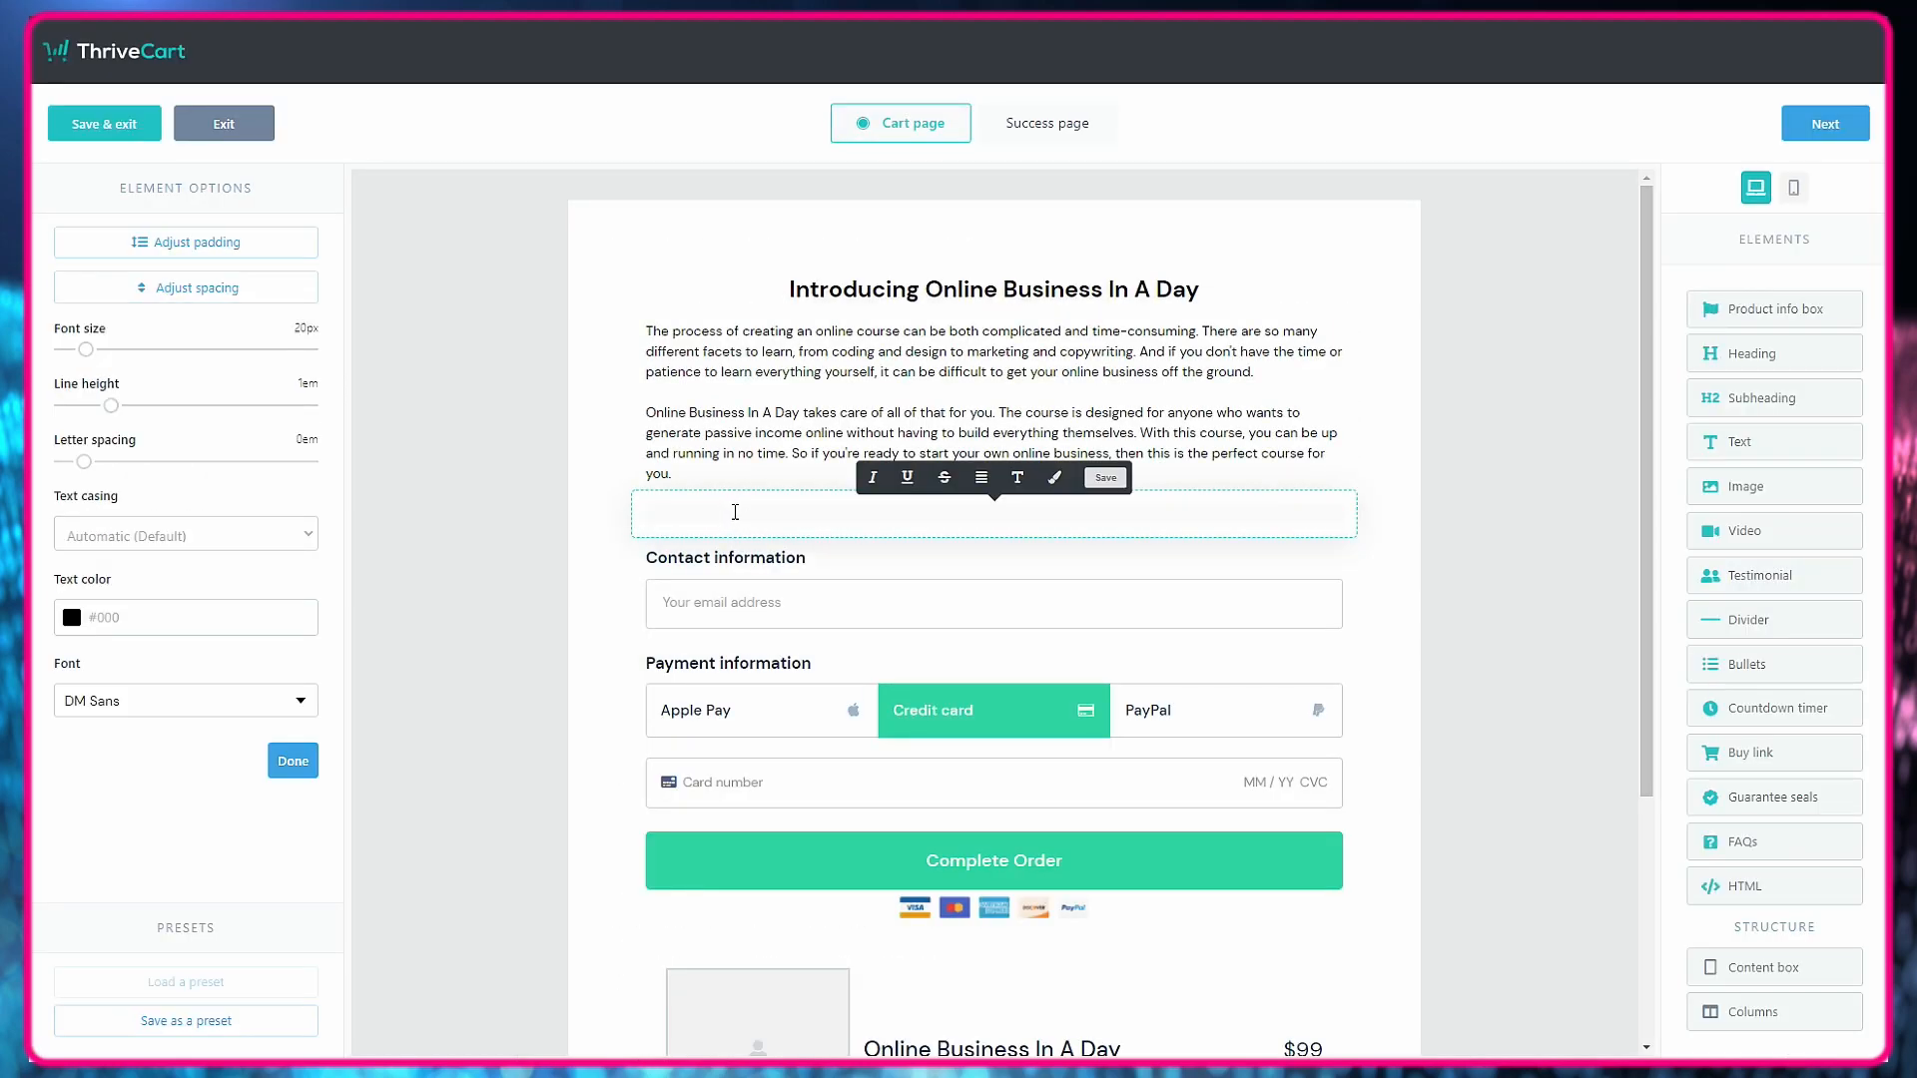
key(ctrl+v)
click(981, 477)
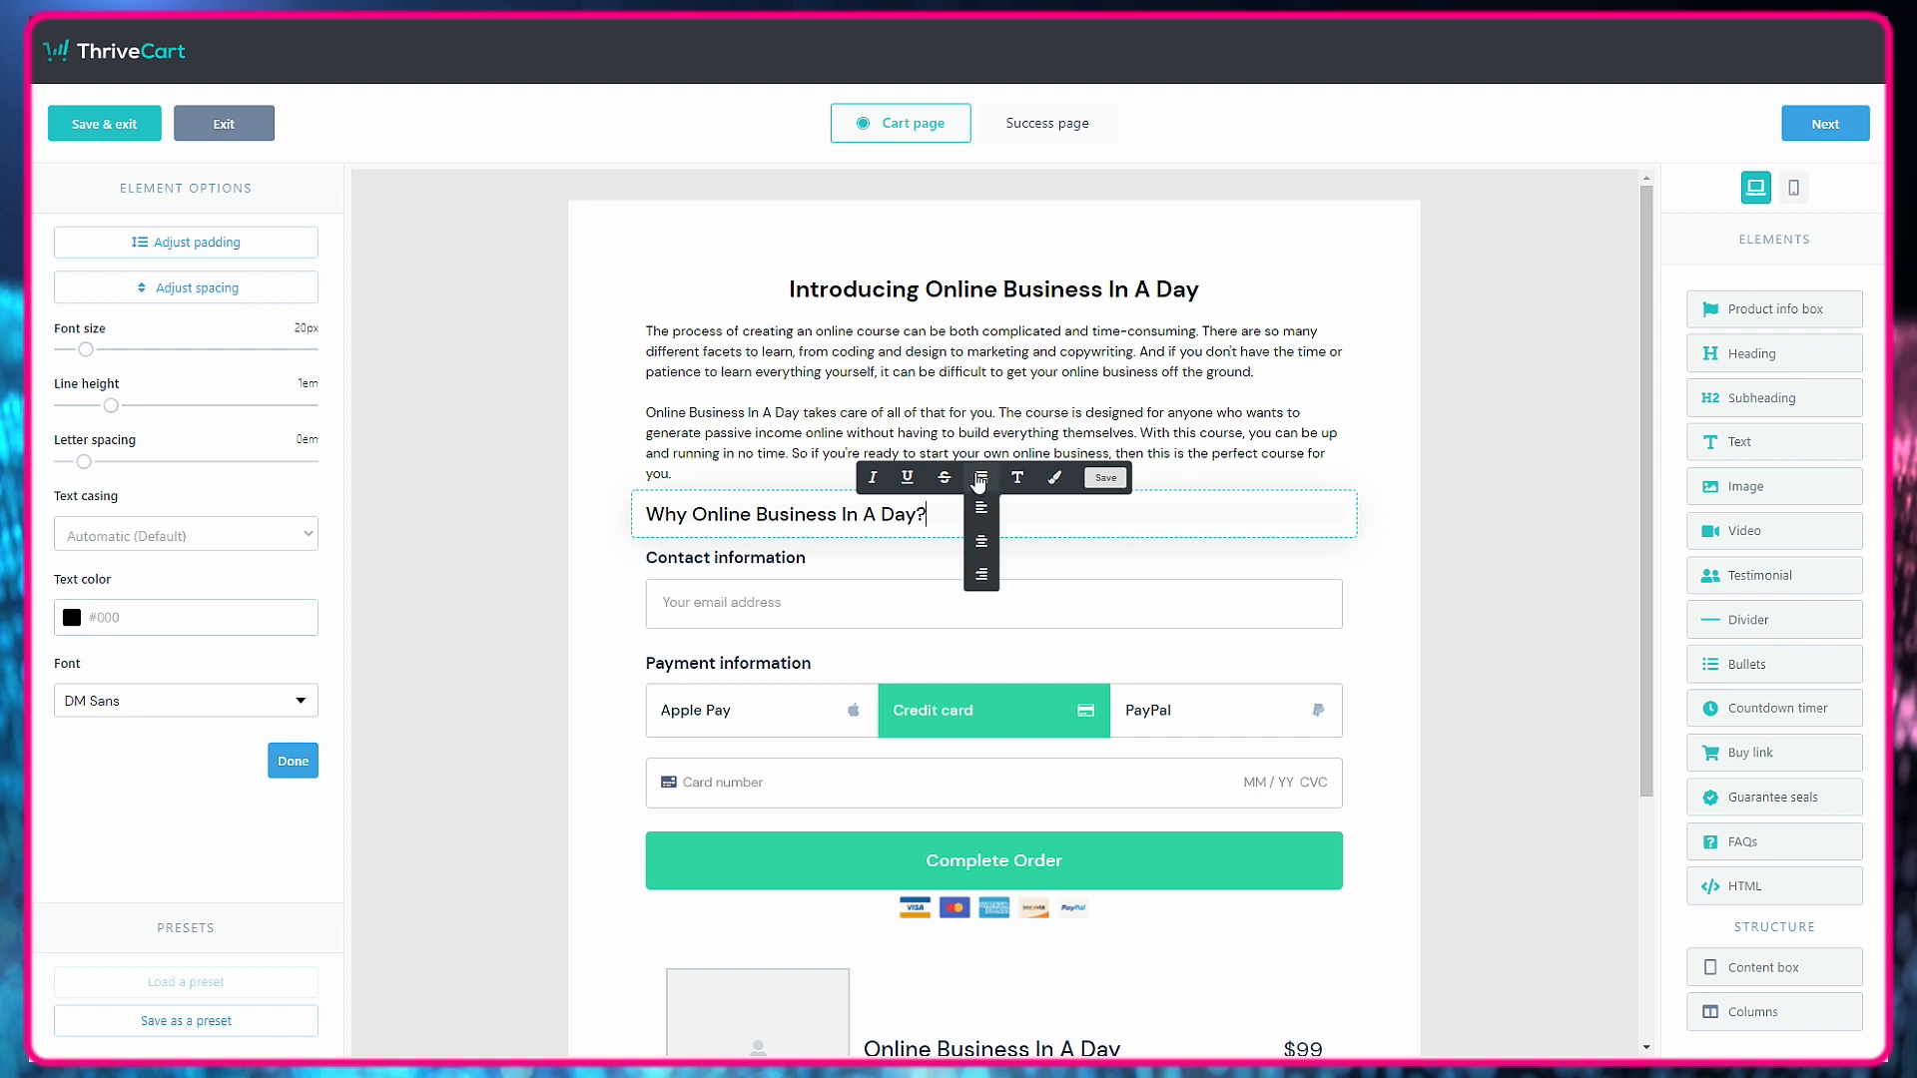
click(981, 534)
click(1434, 565)
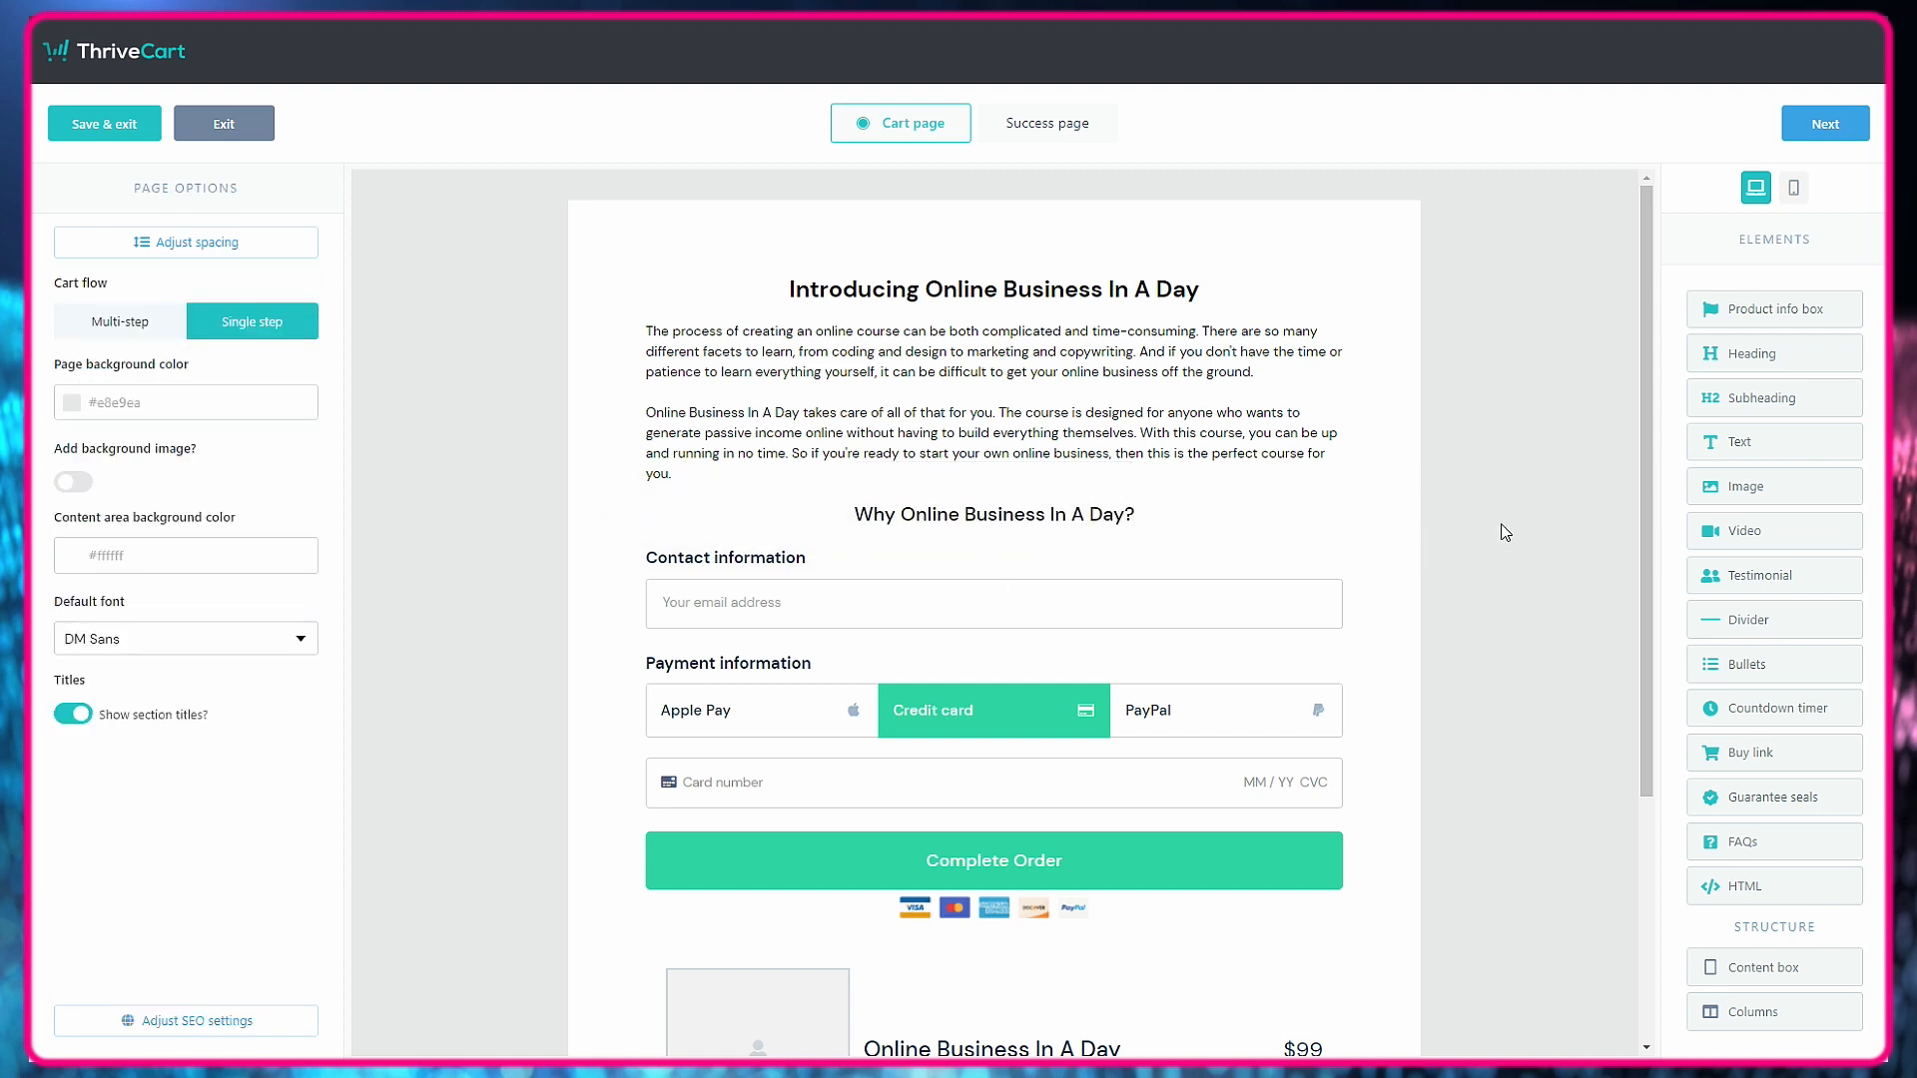
Add a text element below the "Why" subheading and paste in the sales letter's paragraph beginning "Starting an online business" from Google Docs.
drag(1742, 440, 989, 650)
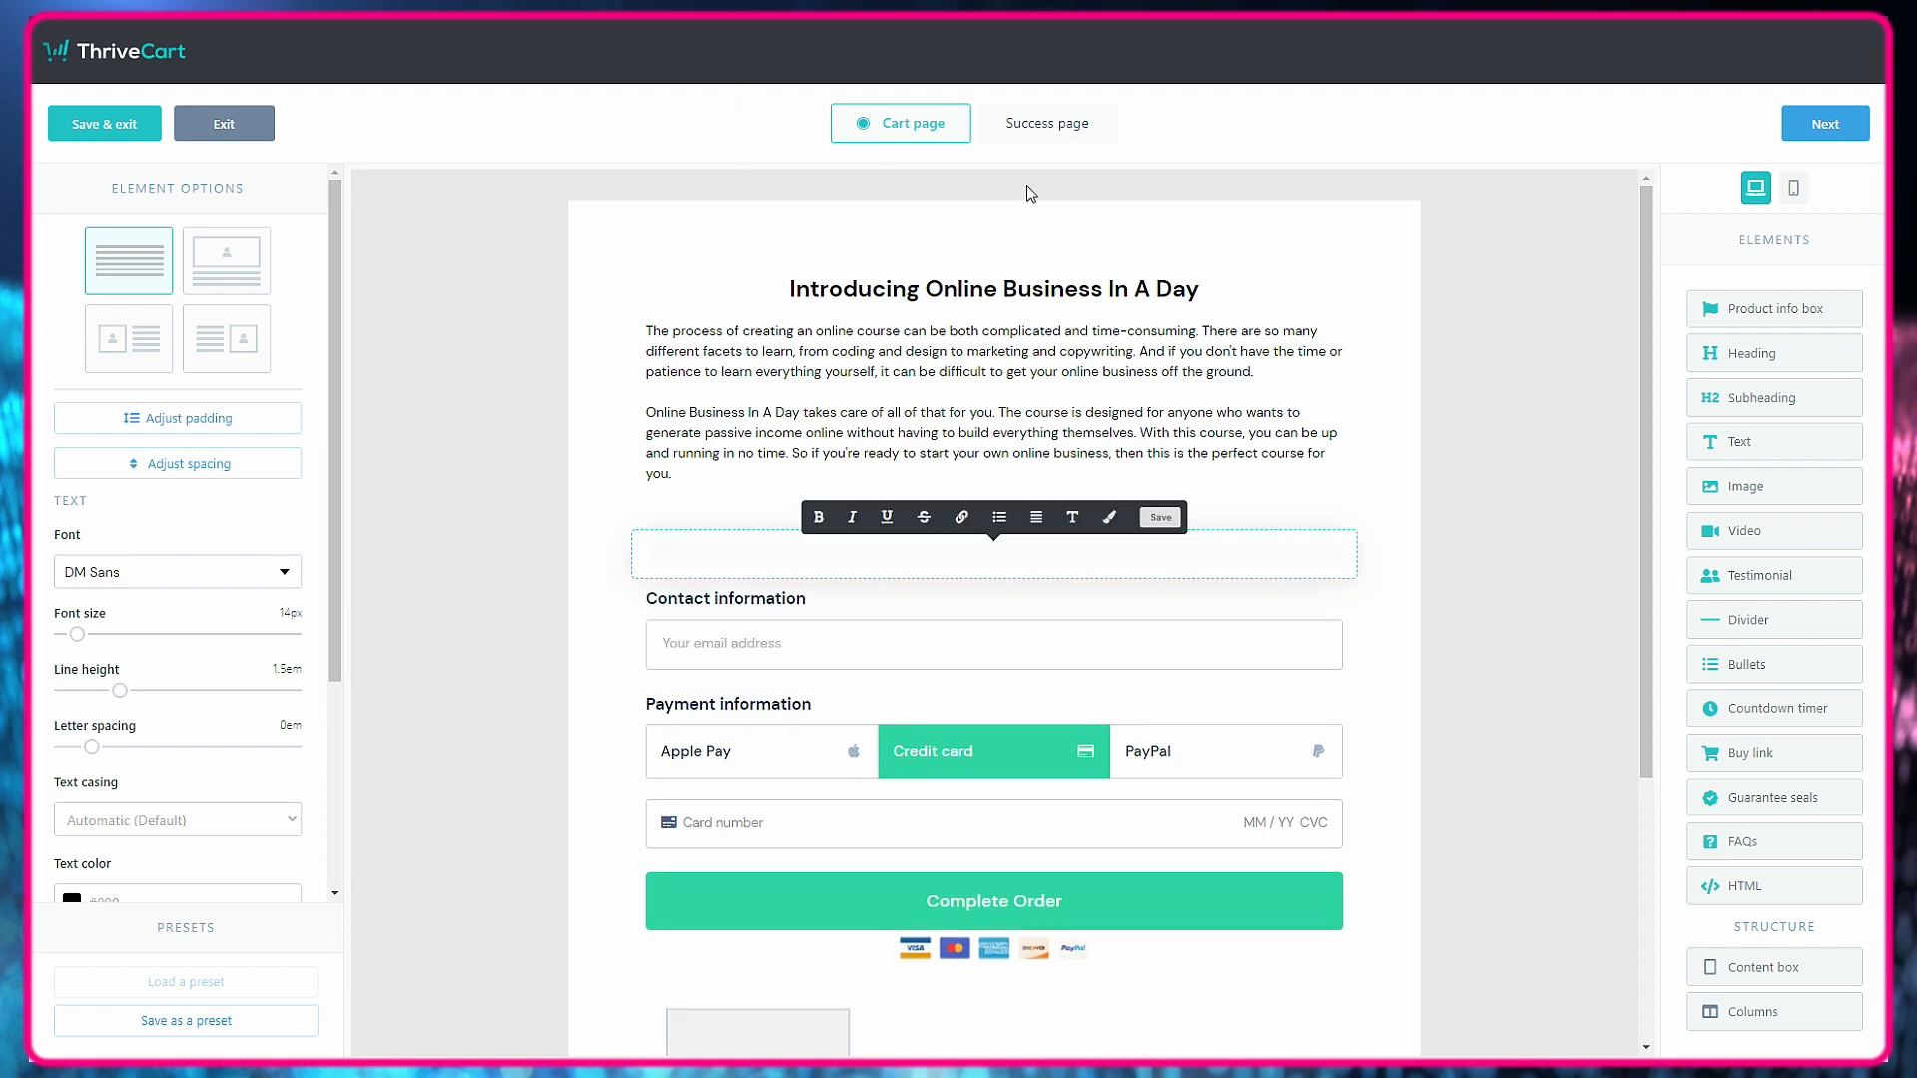
click(1537, 526)
key(alt+Tab)
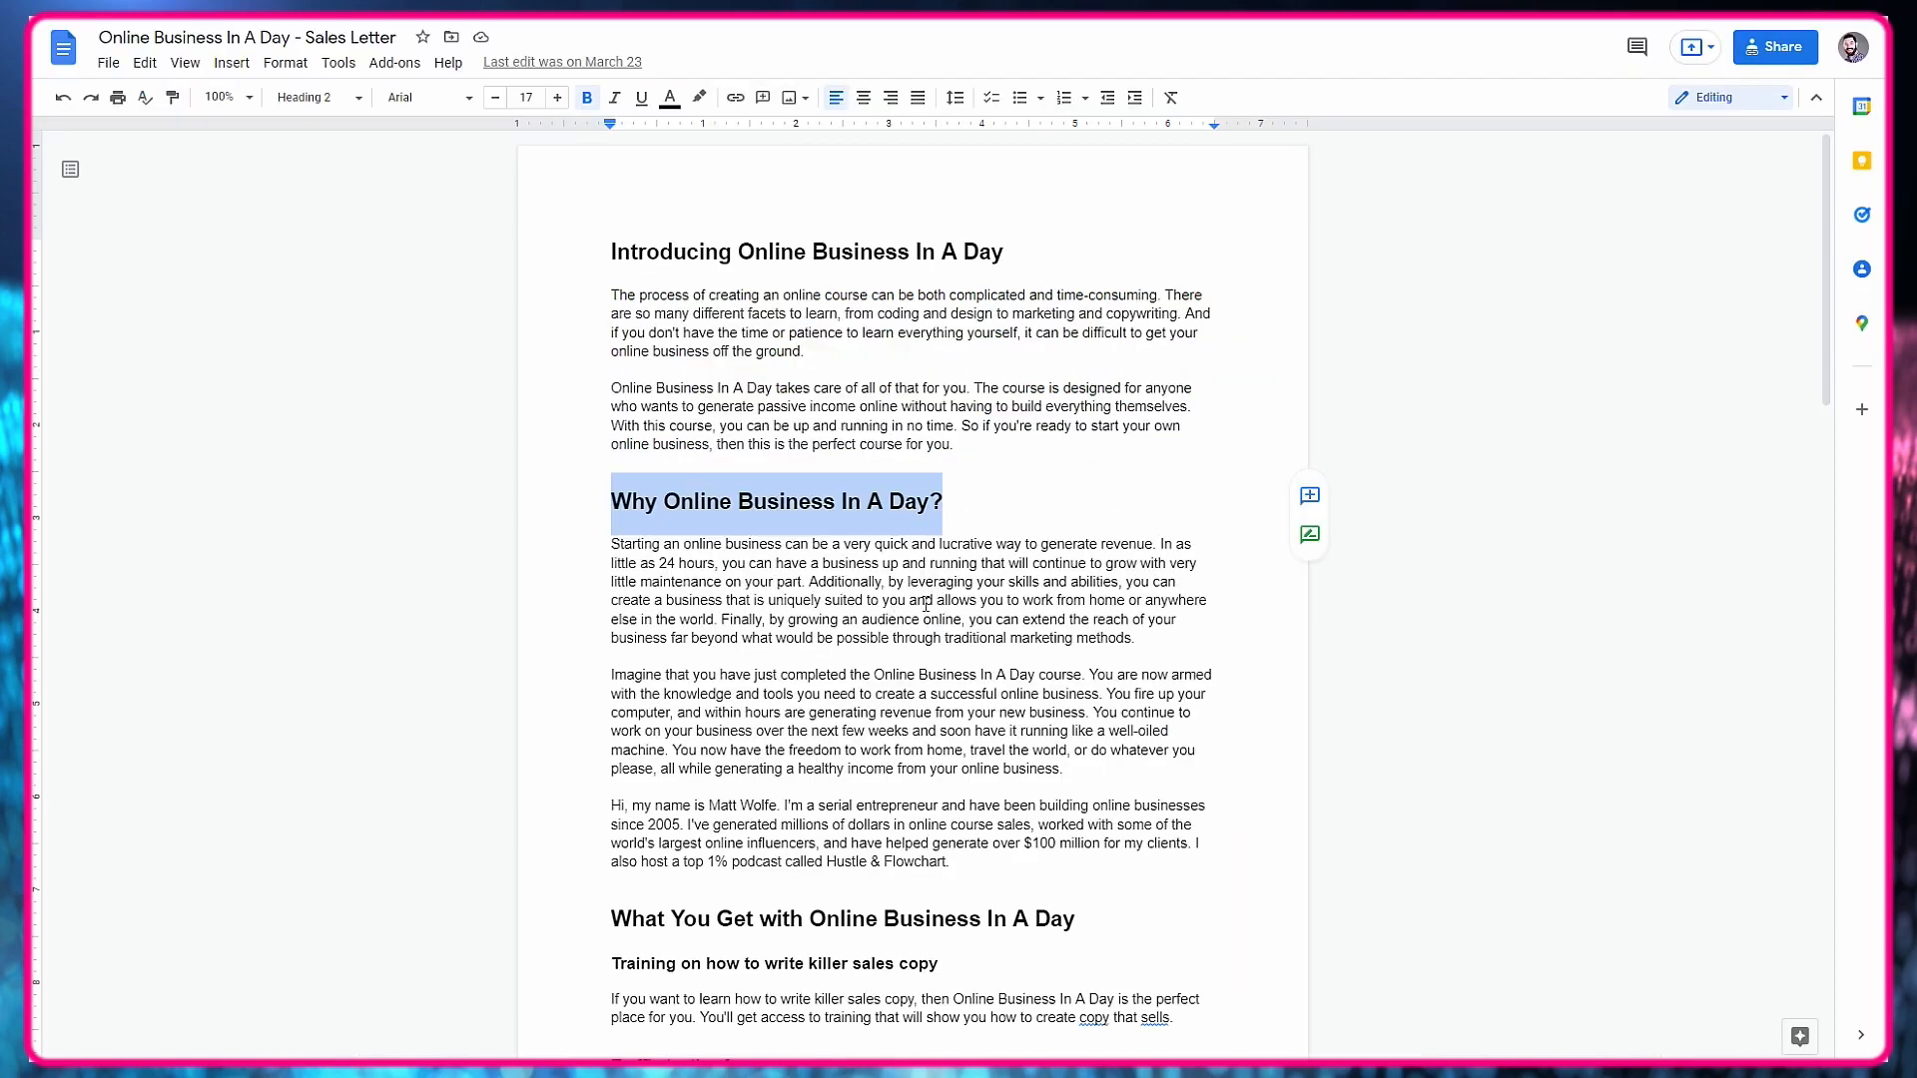
drag(1151, 642, 614, 546)
right_click(631, 547)
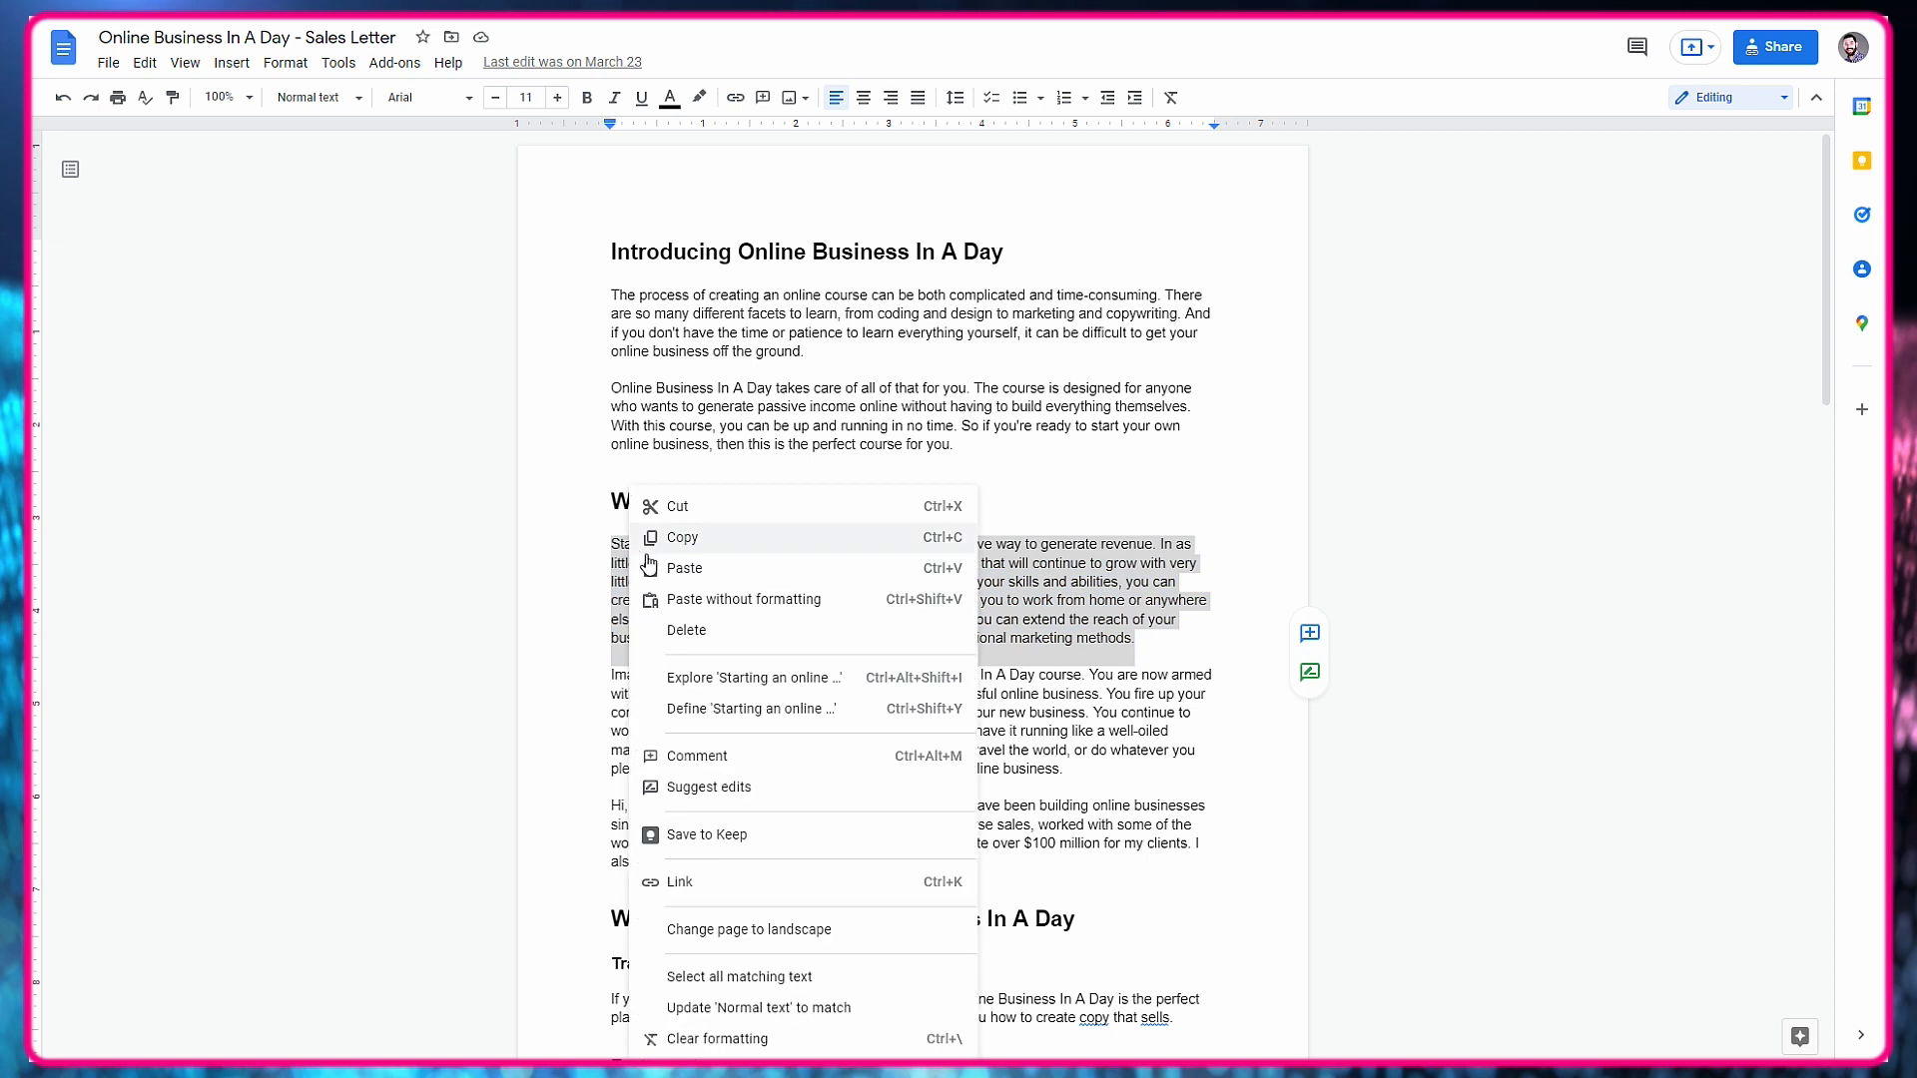
click(699, 535)
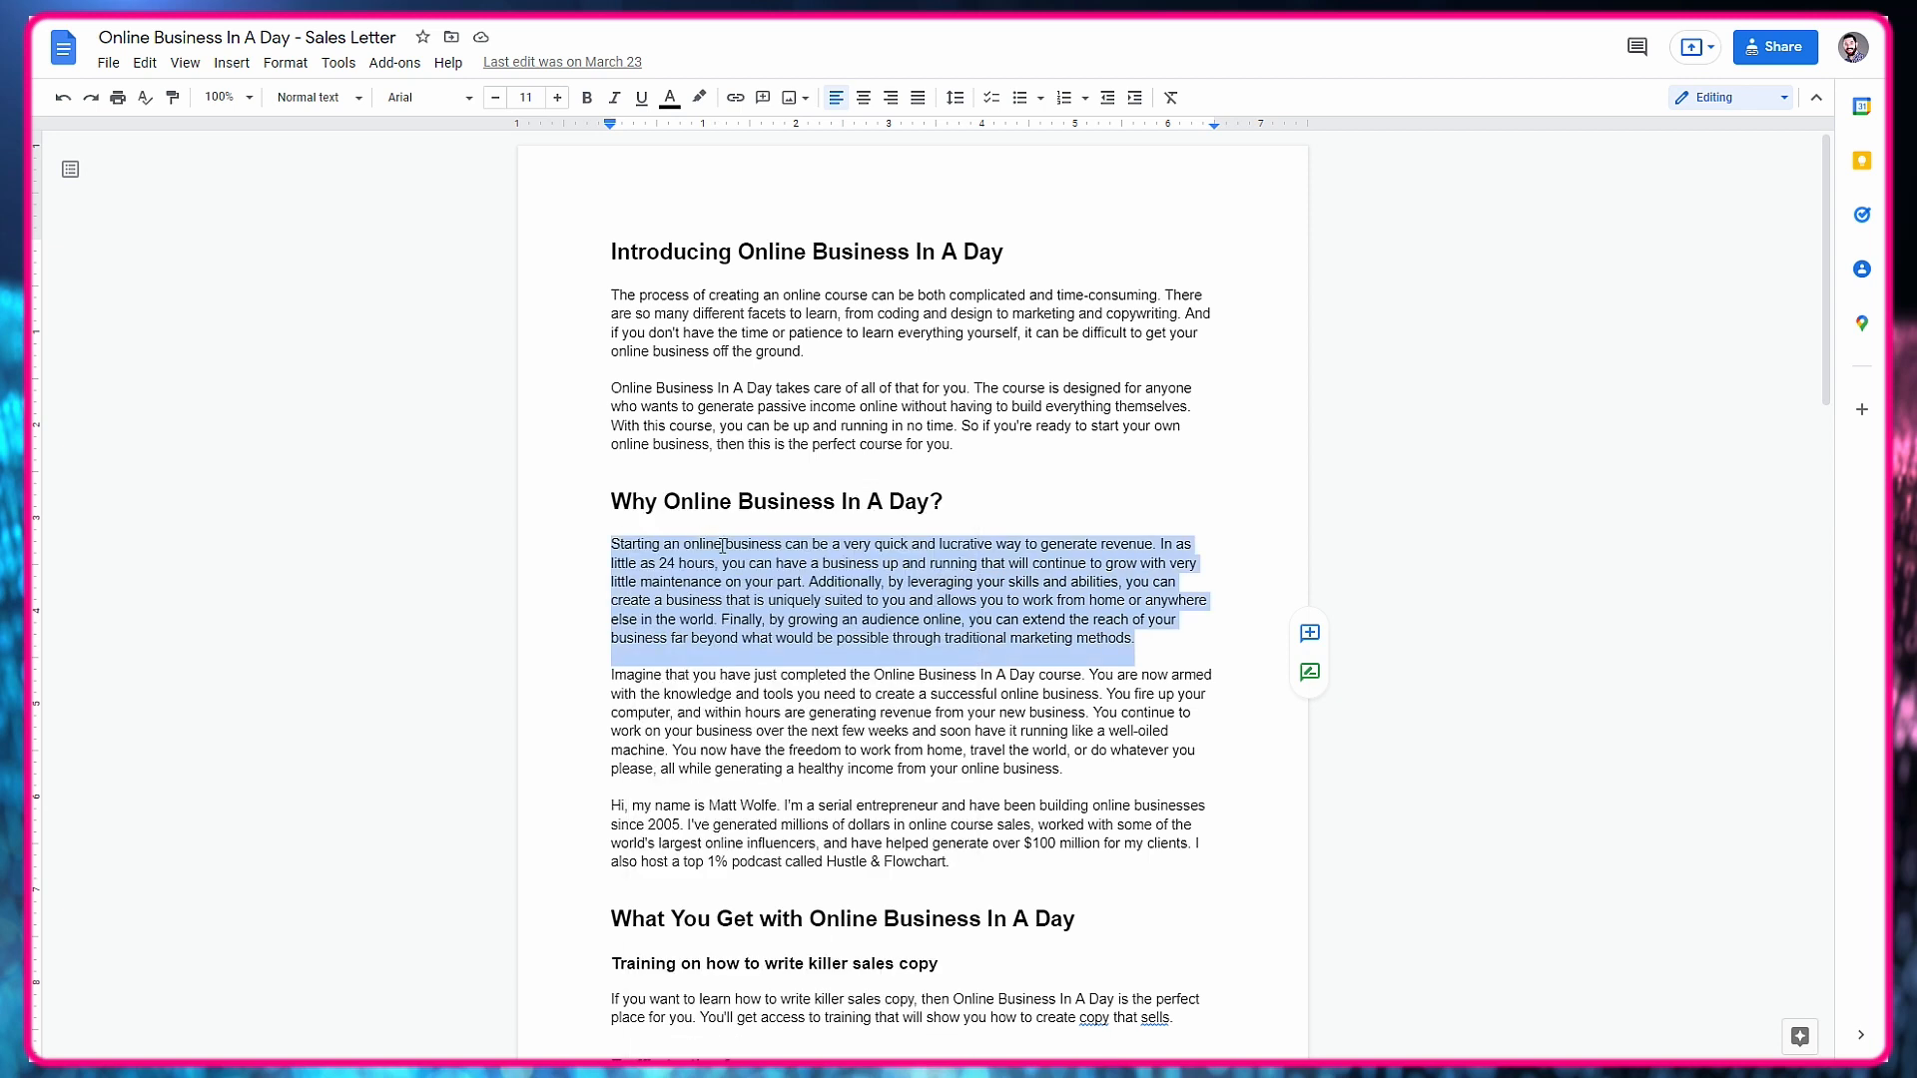
key(alt+Tab)
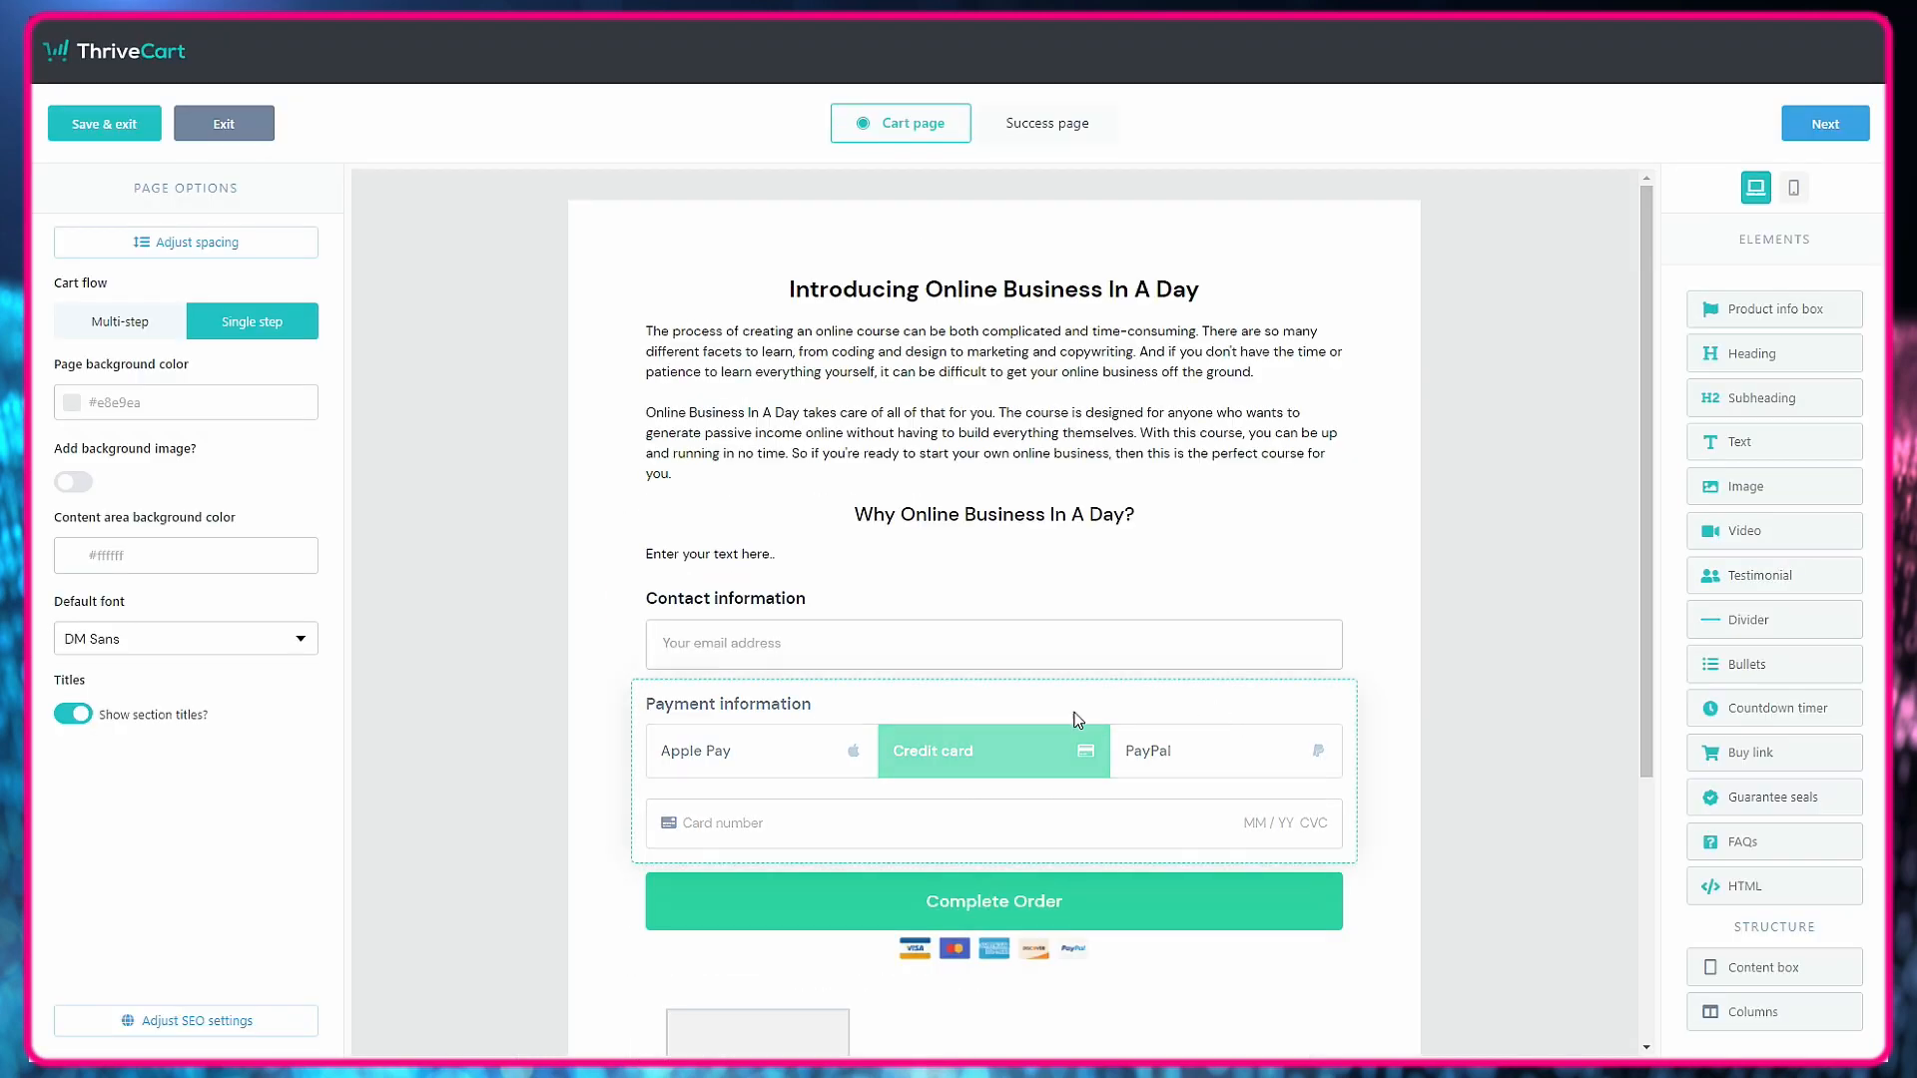
click(903, 553)
key(ctrl+v)
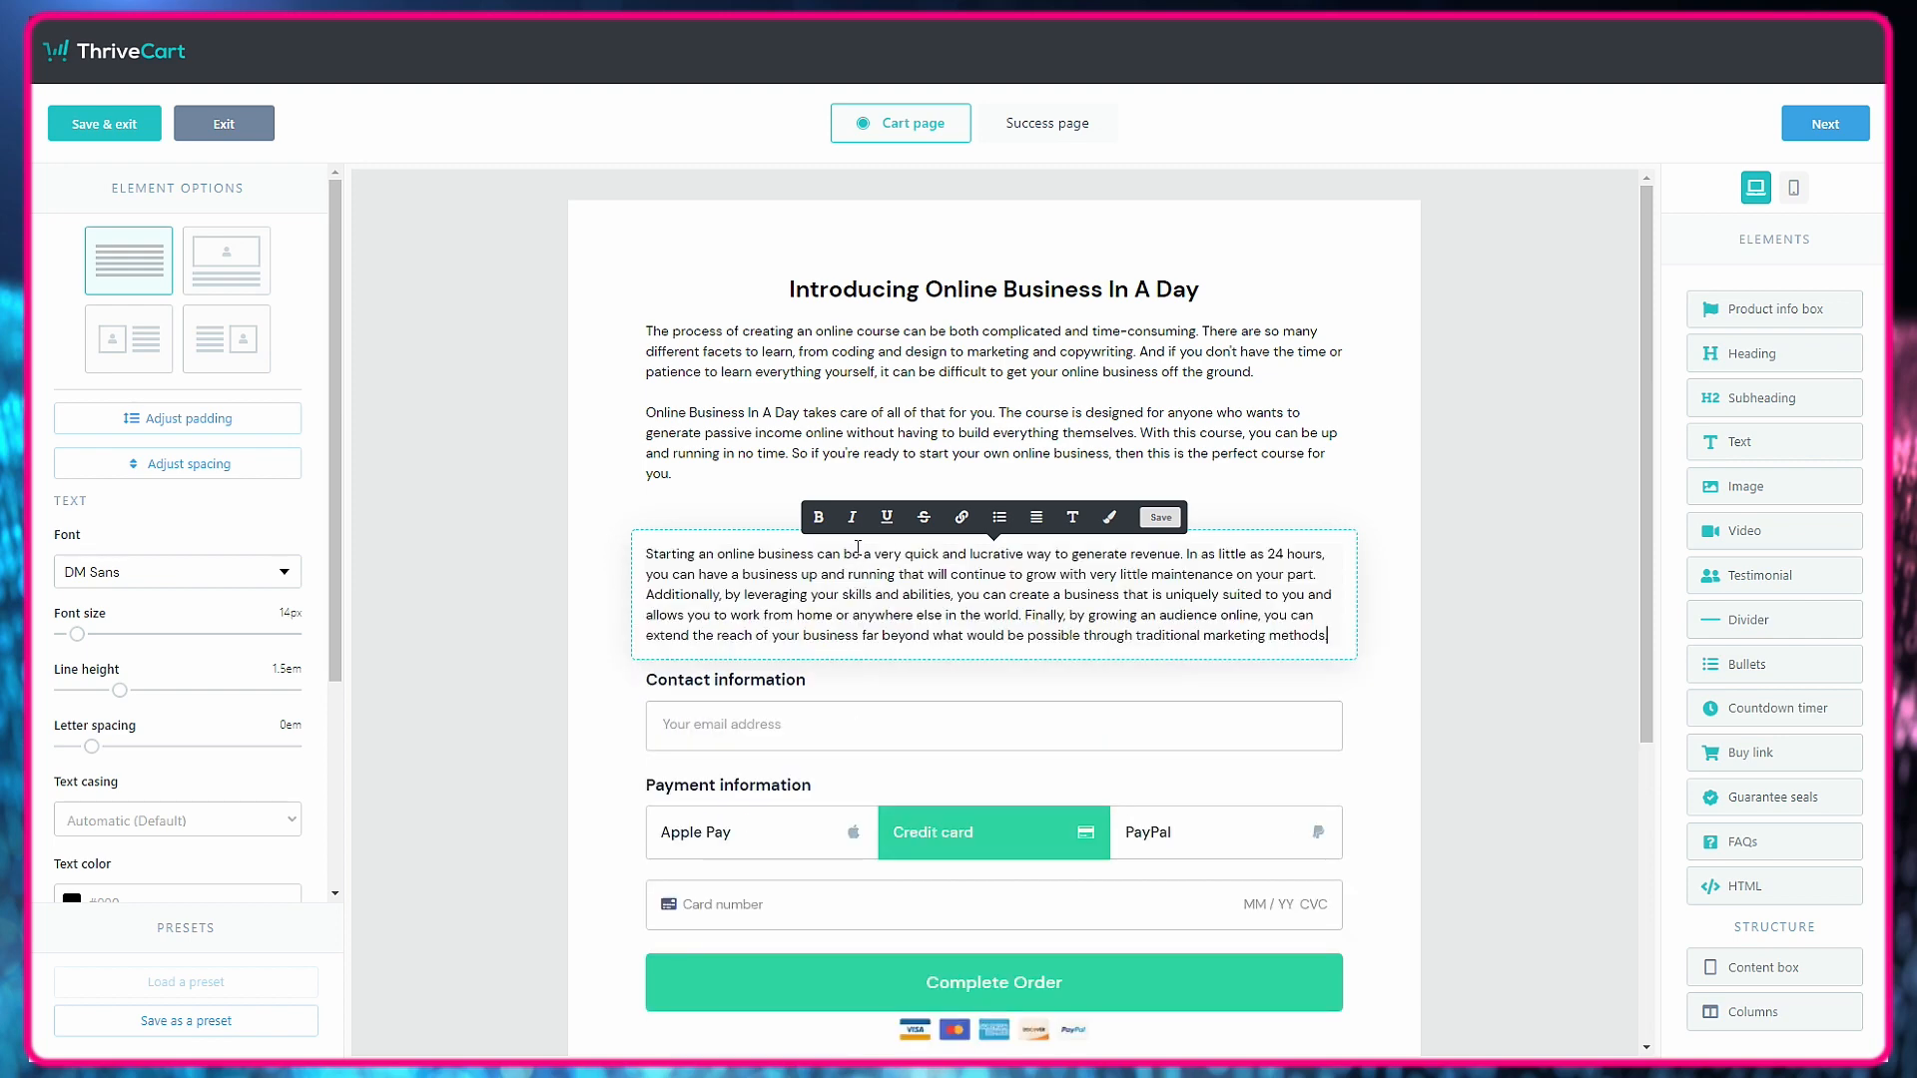
Add another text element and paste in the sales letter's paragraph beginning "Imagine that you have just completed" from Google Docs.
drag(1743, 434, 950, 768)
click(953, 774)
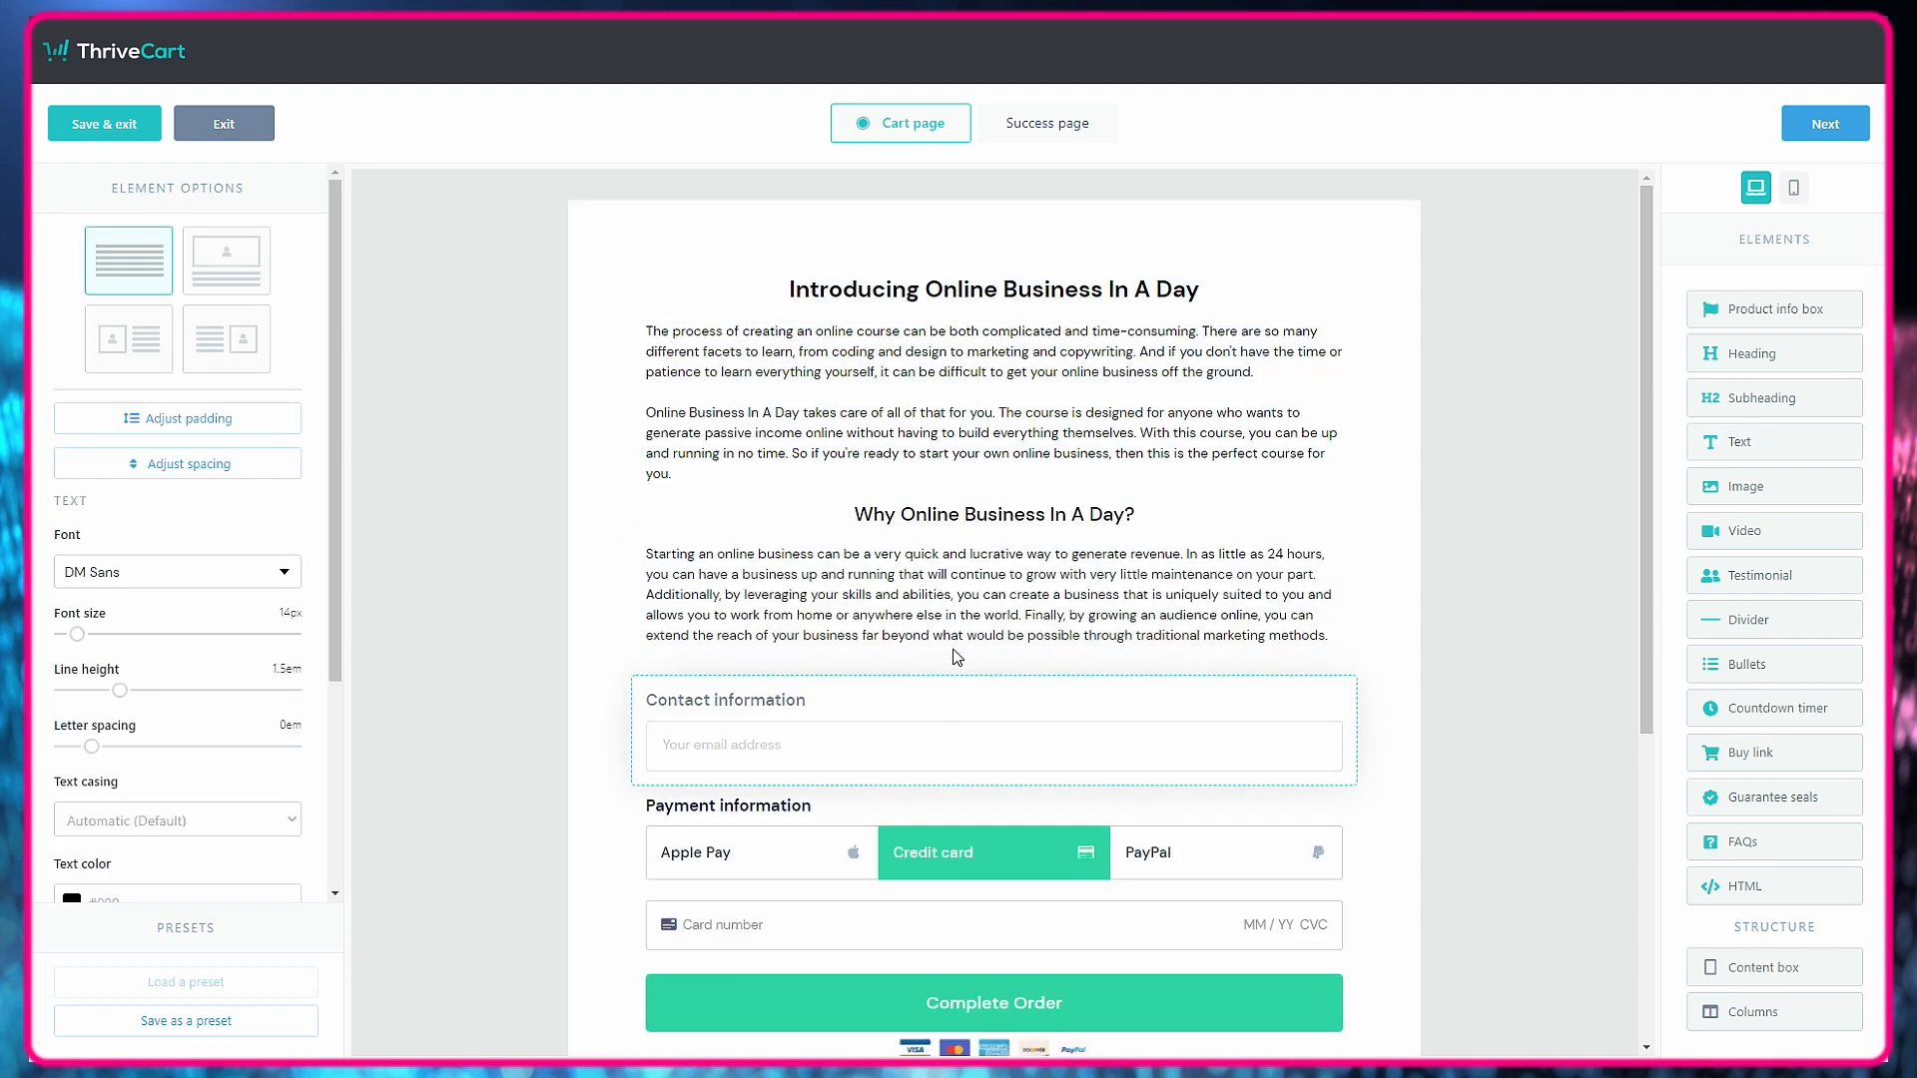
click(1539, 647)
key(alt+Tab)
drag(1073, 776, 597, 674)
right_click(631, 676)
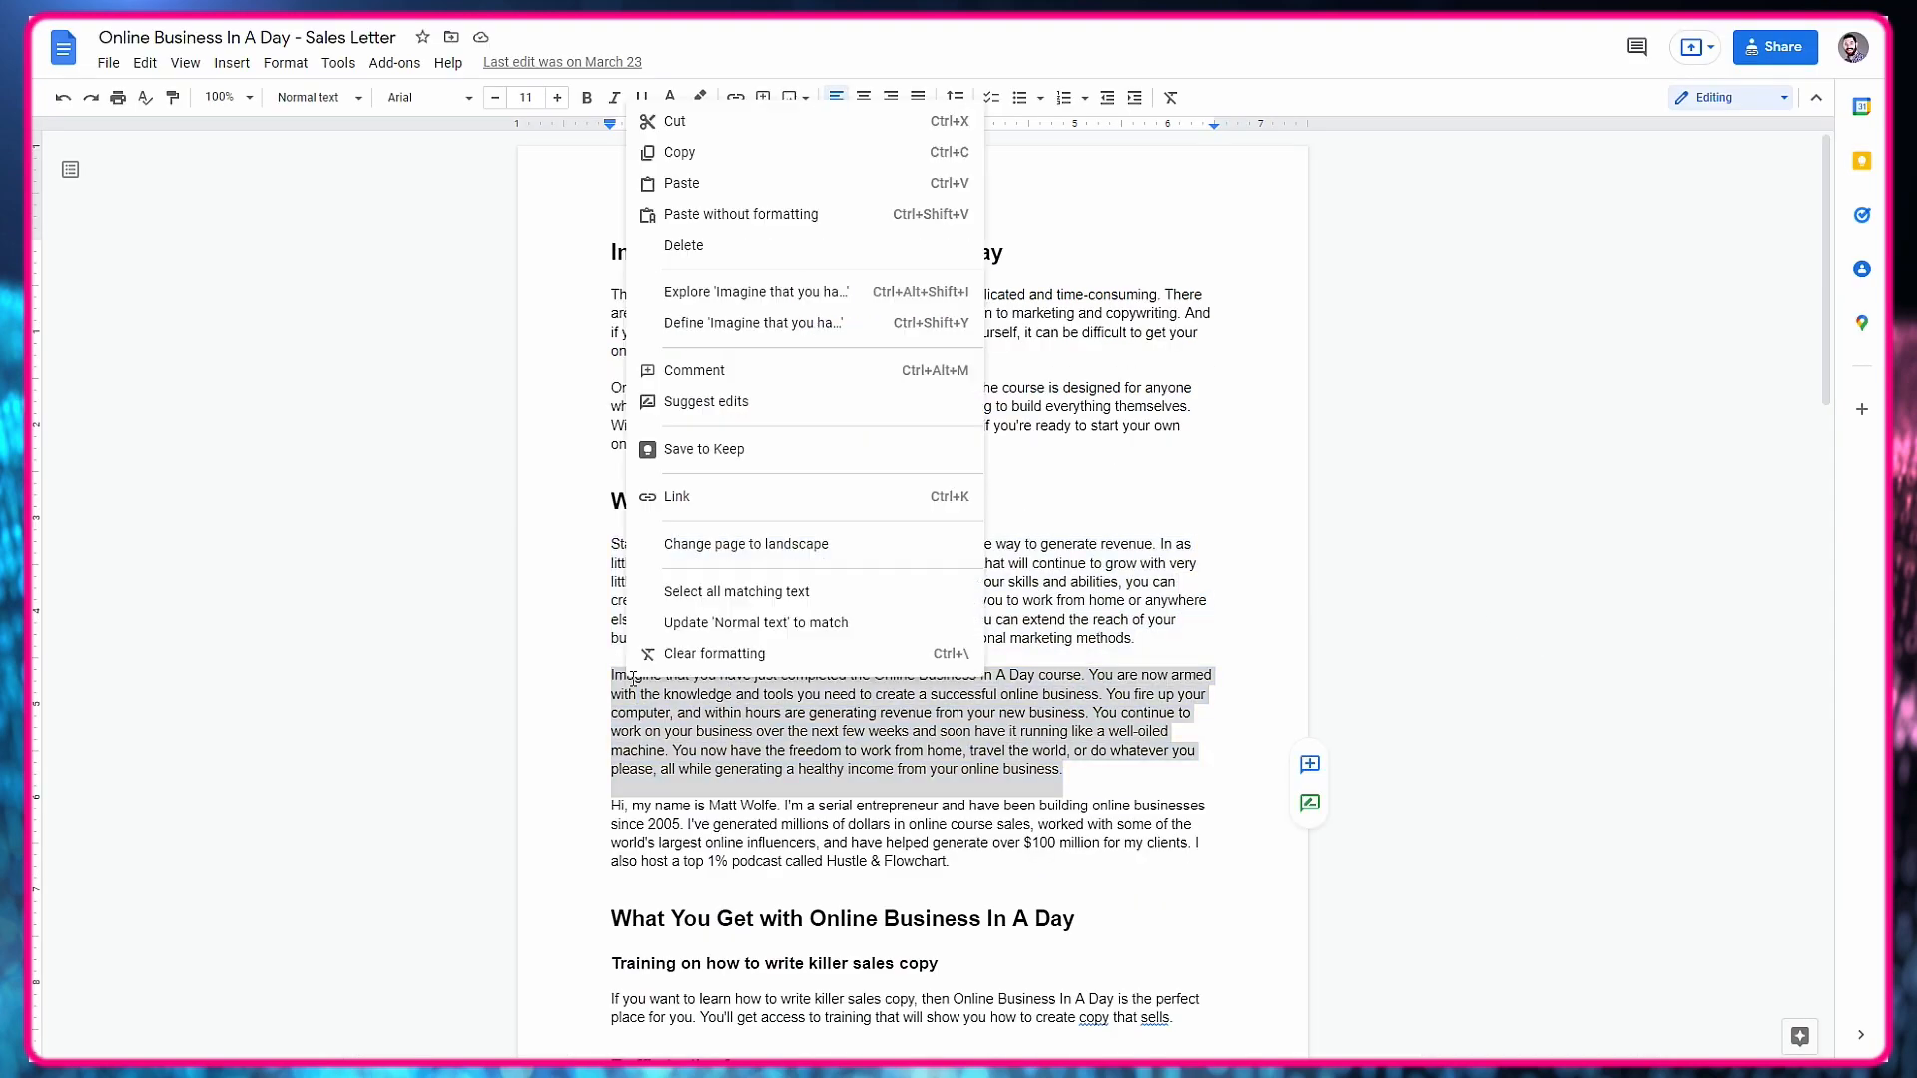
click(676, 152)
key(alt+Tab)
click(768, 688)
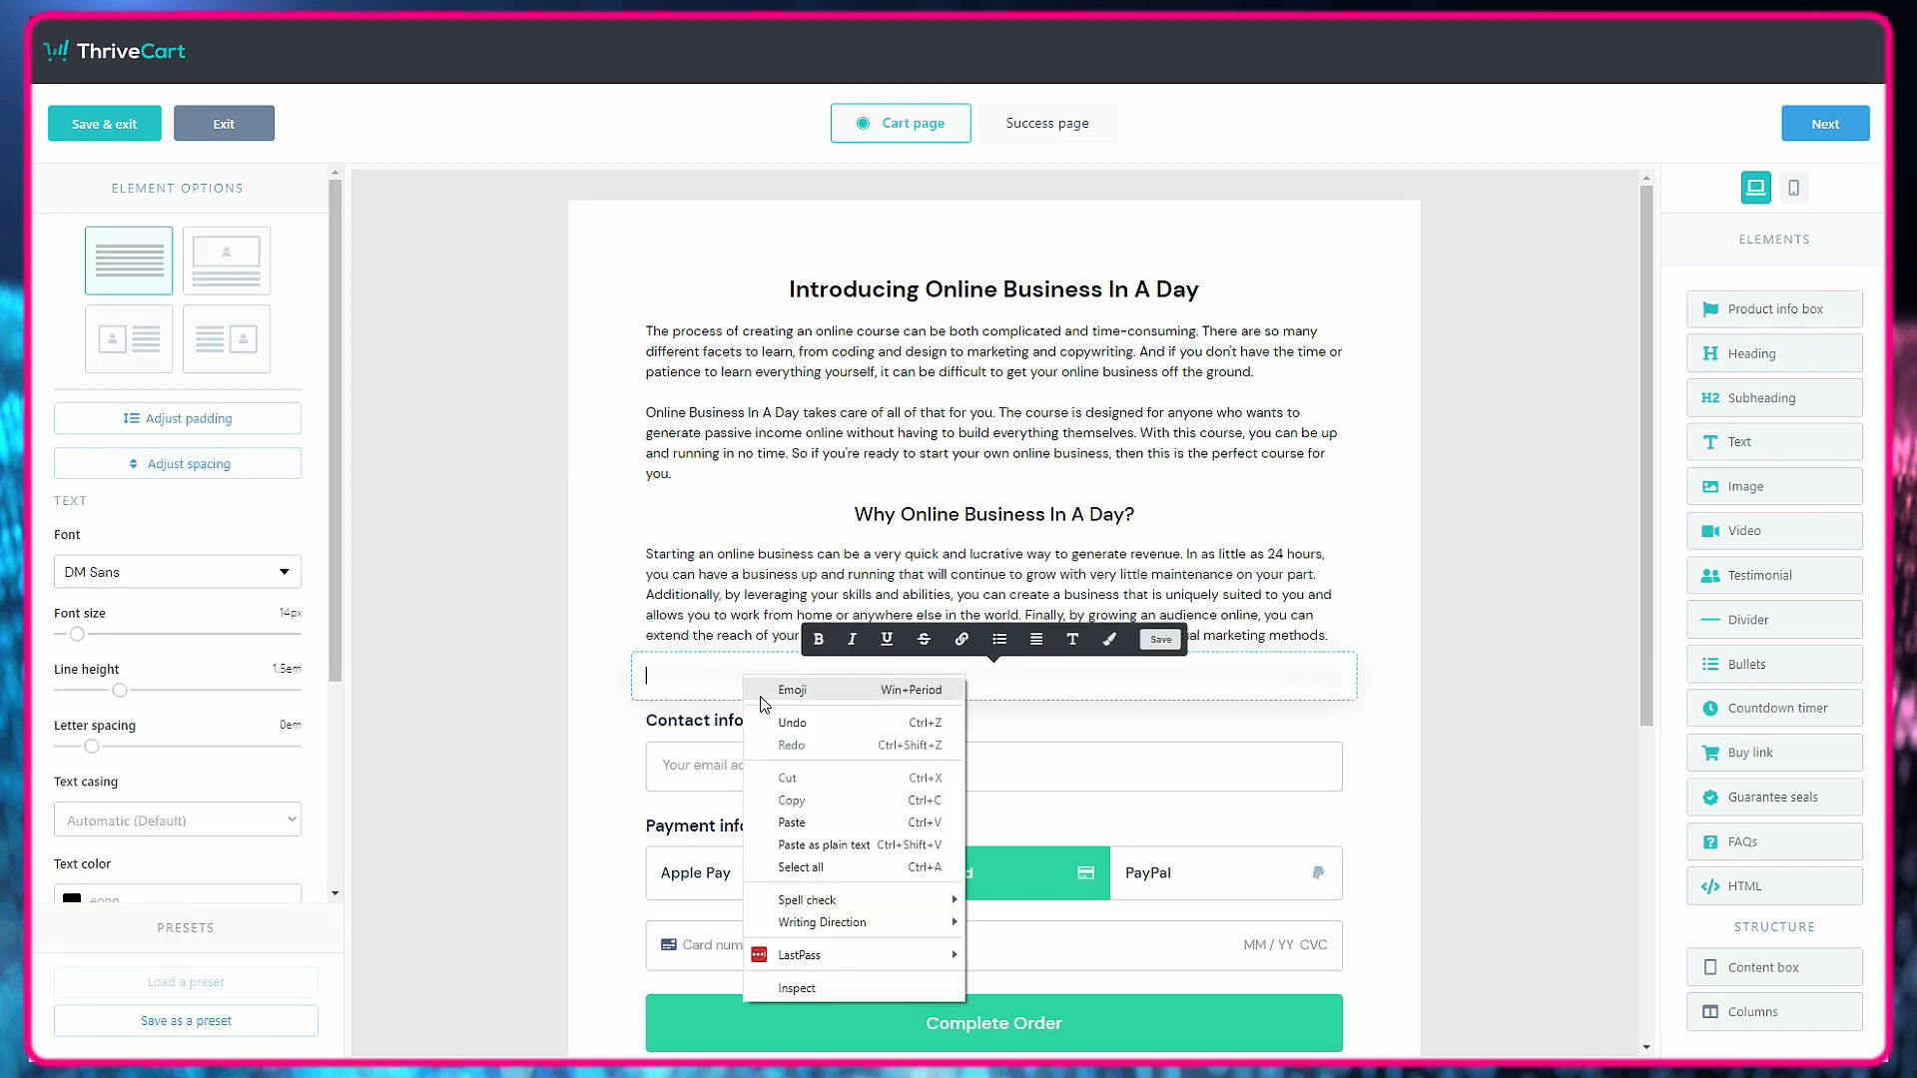
click(792, 821)
click(1438, 796)
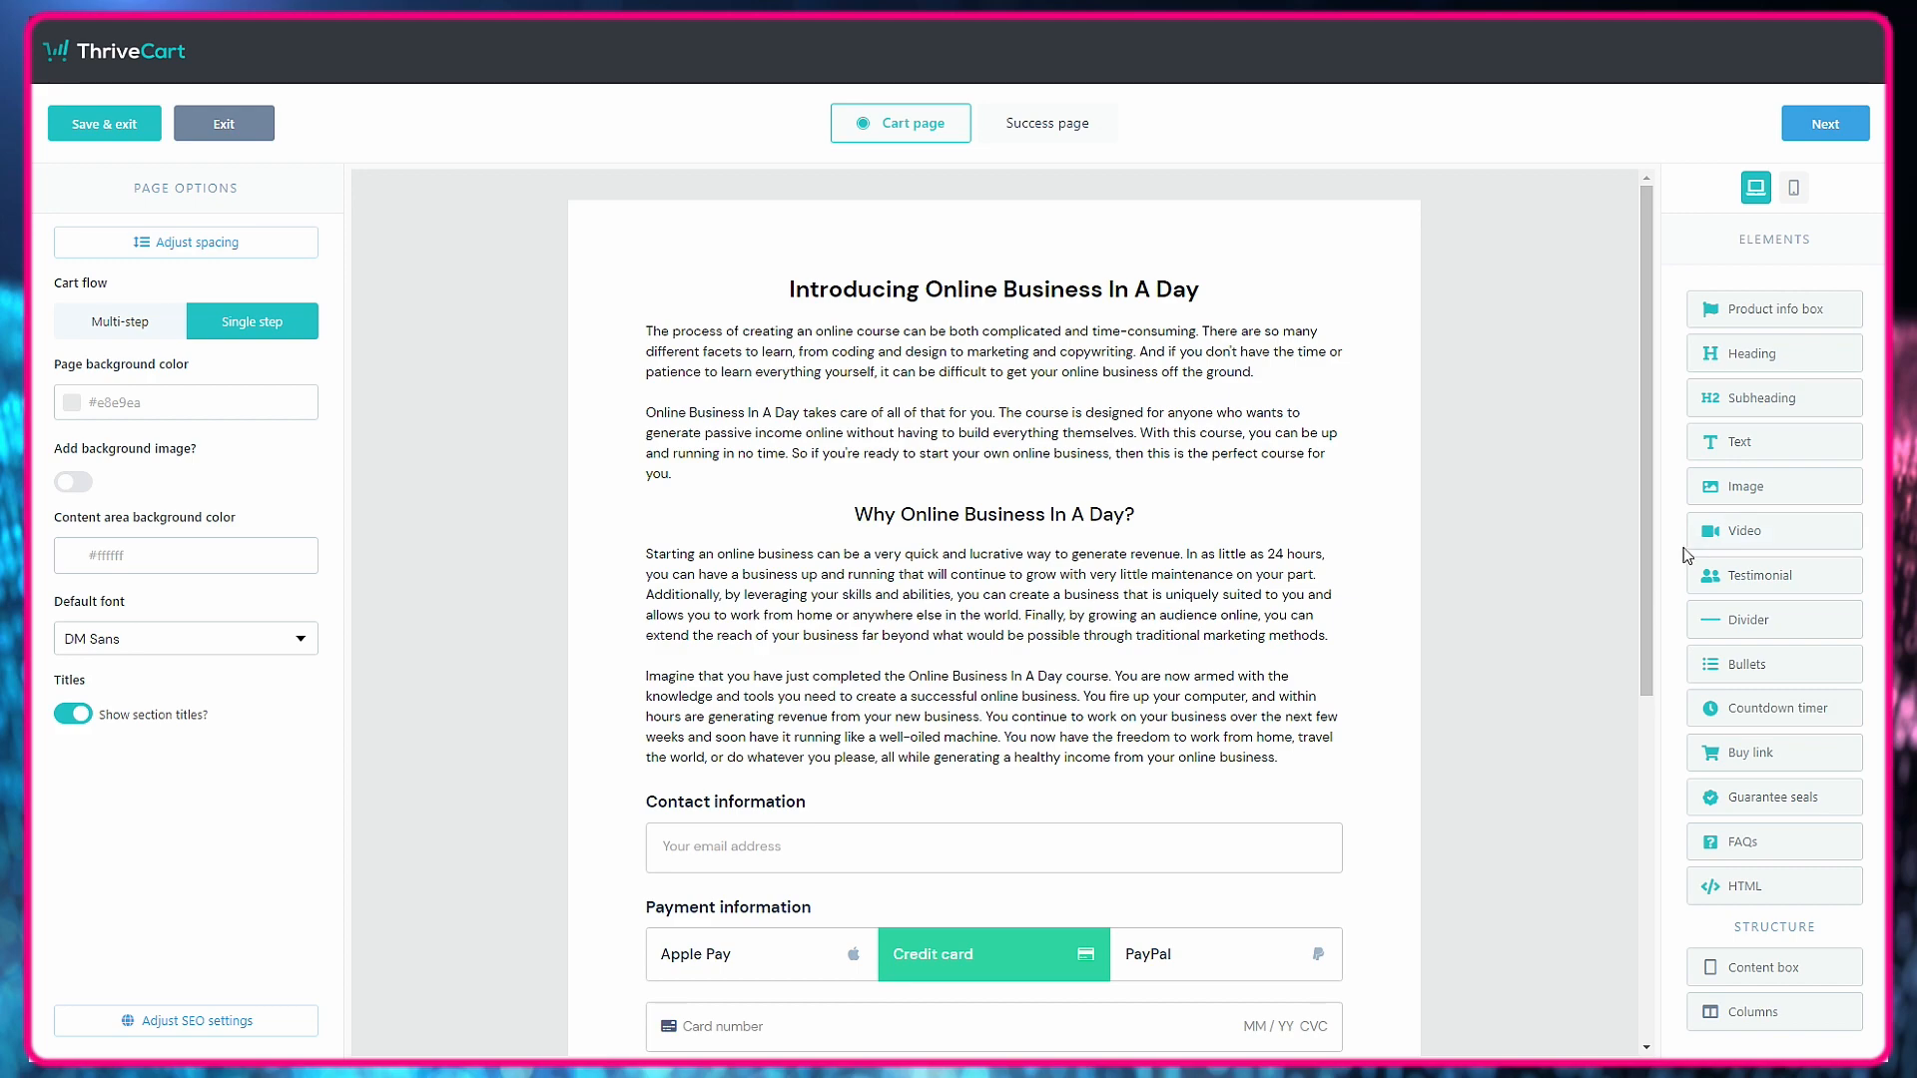
Add the sales letter's author bio paragraph as text, with a centered "What You Get with Online Business In A Day" subheading below it.
drag(1733, 451, 1498, 685)
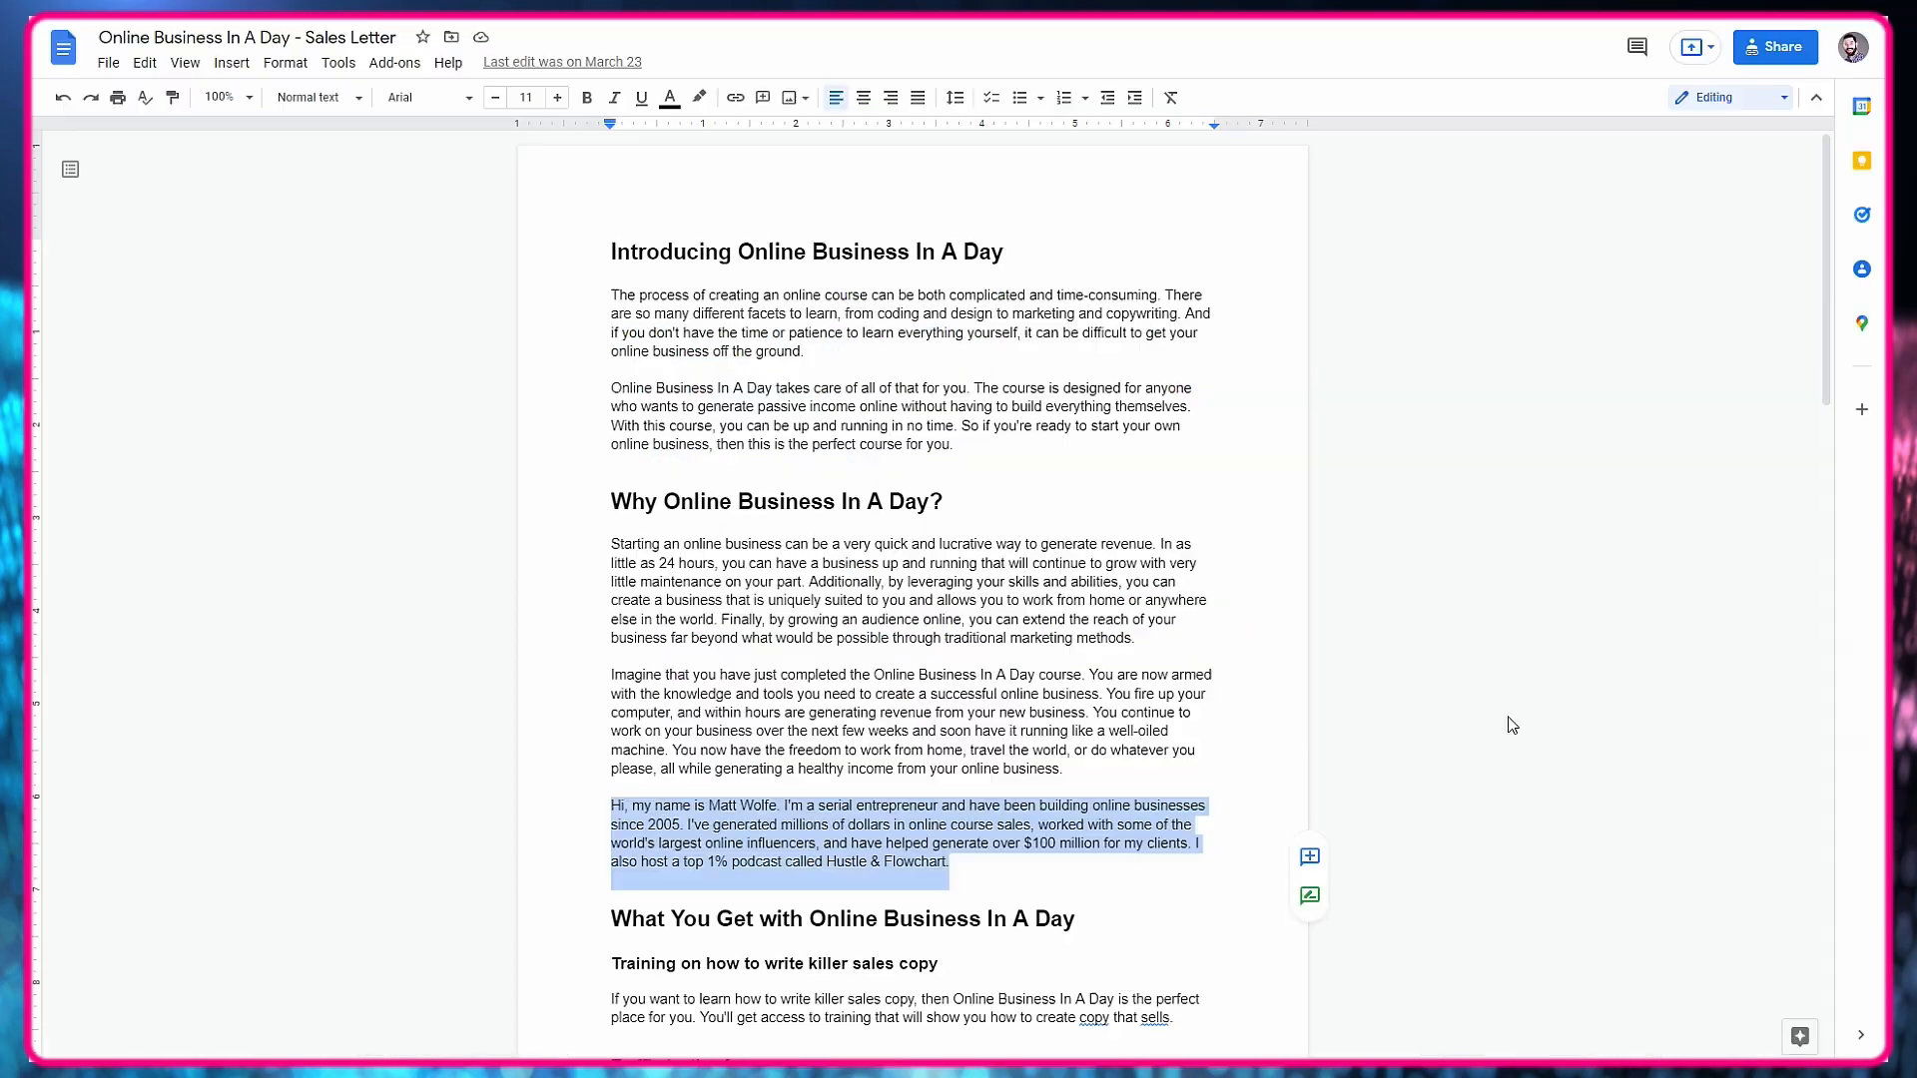
scroll(918, 639, down, 3)
right_click(663, 556)
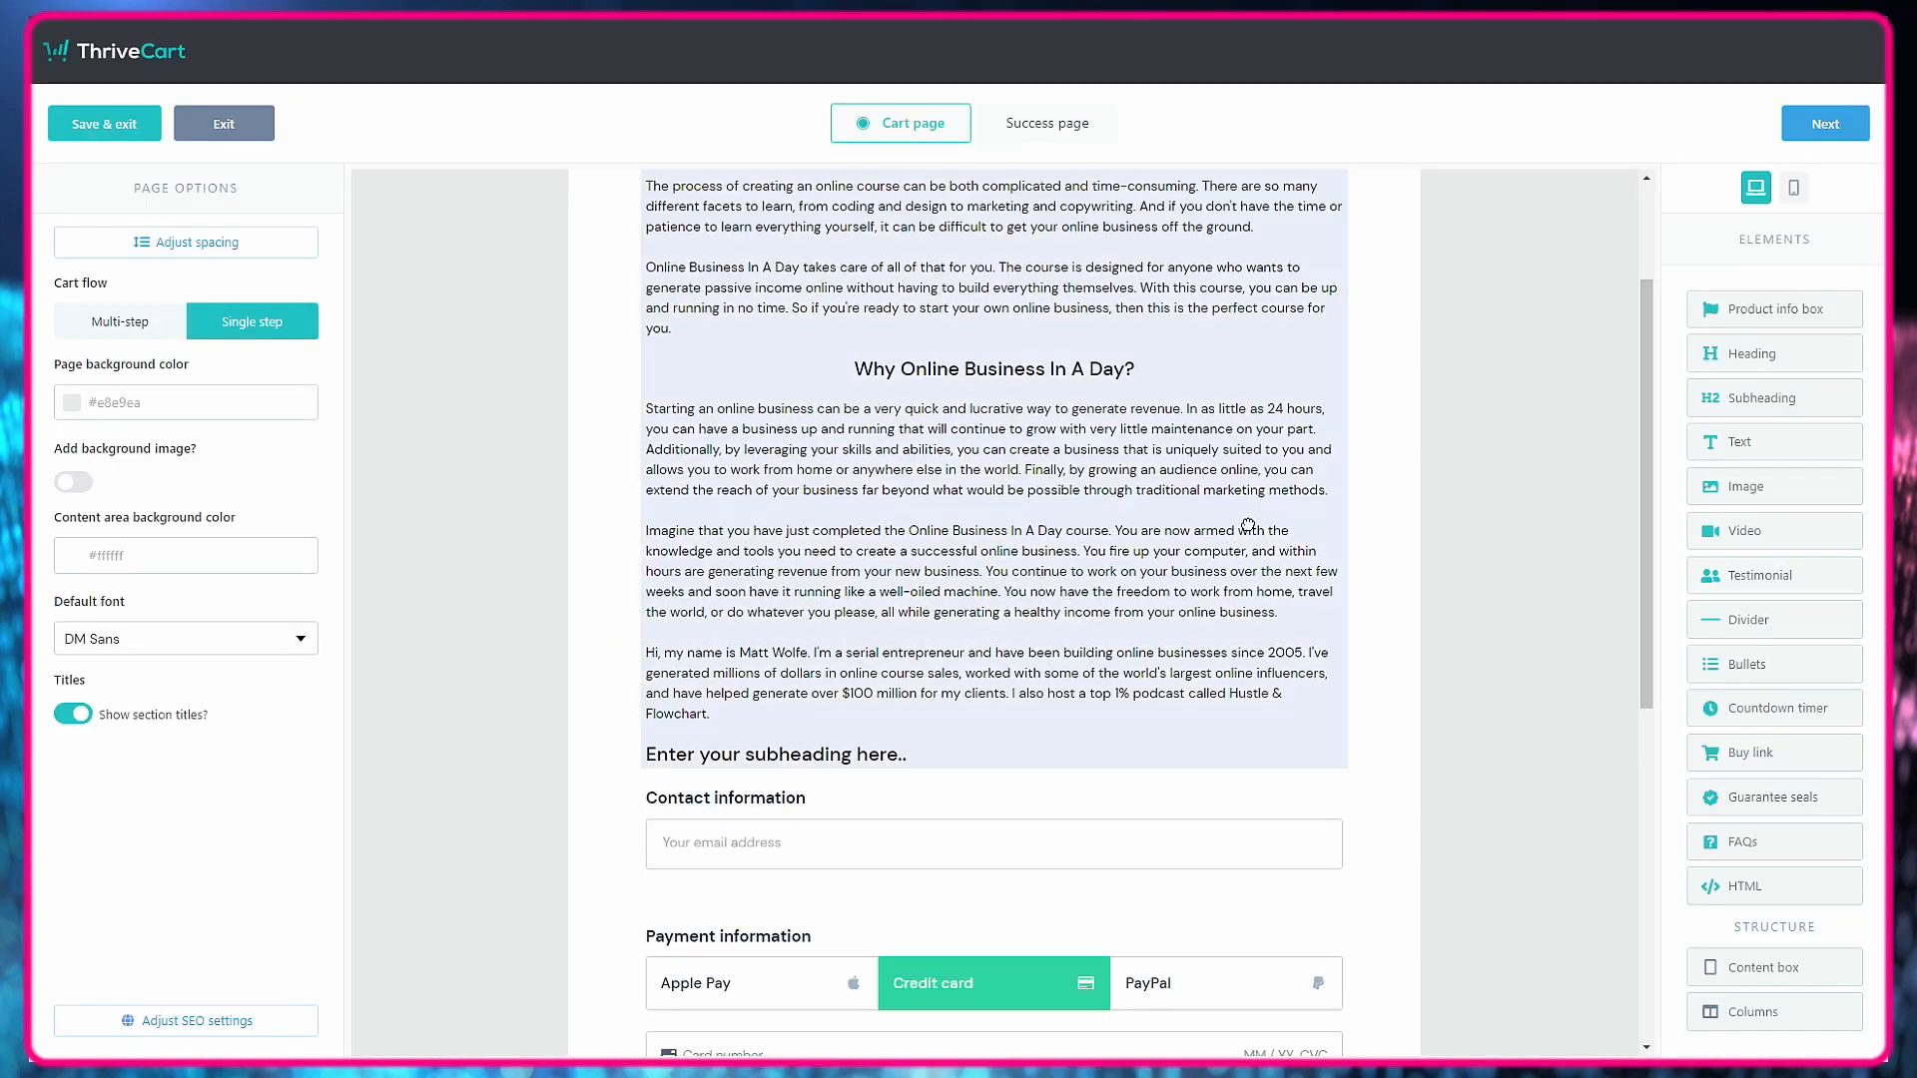
click(776, 754)
key(ctrl+v)
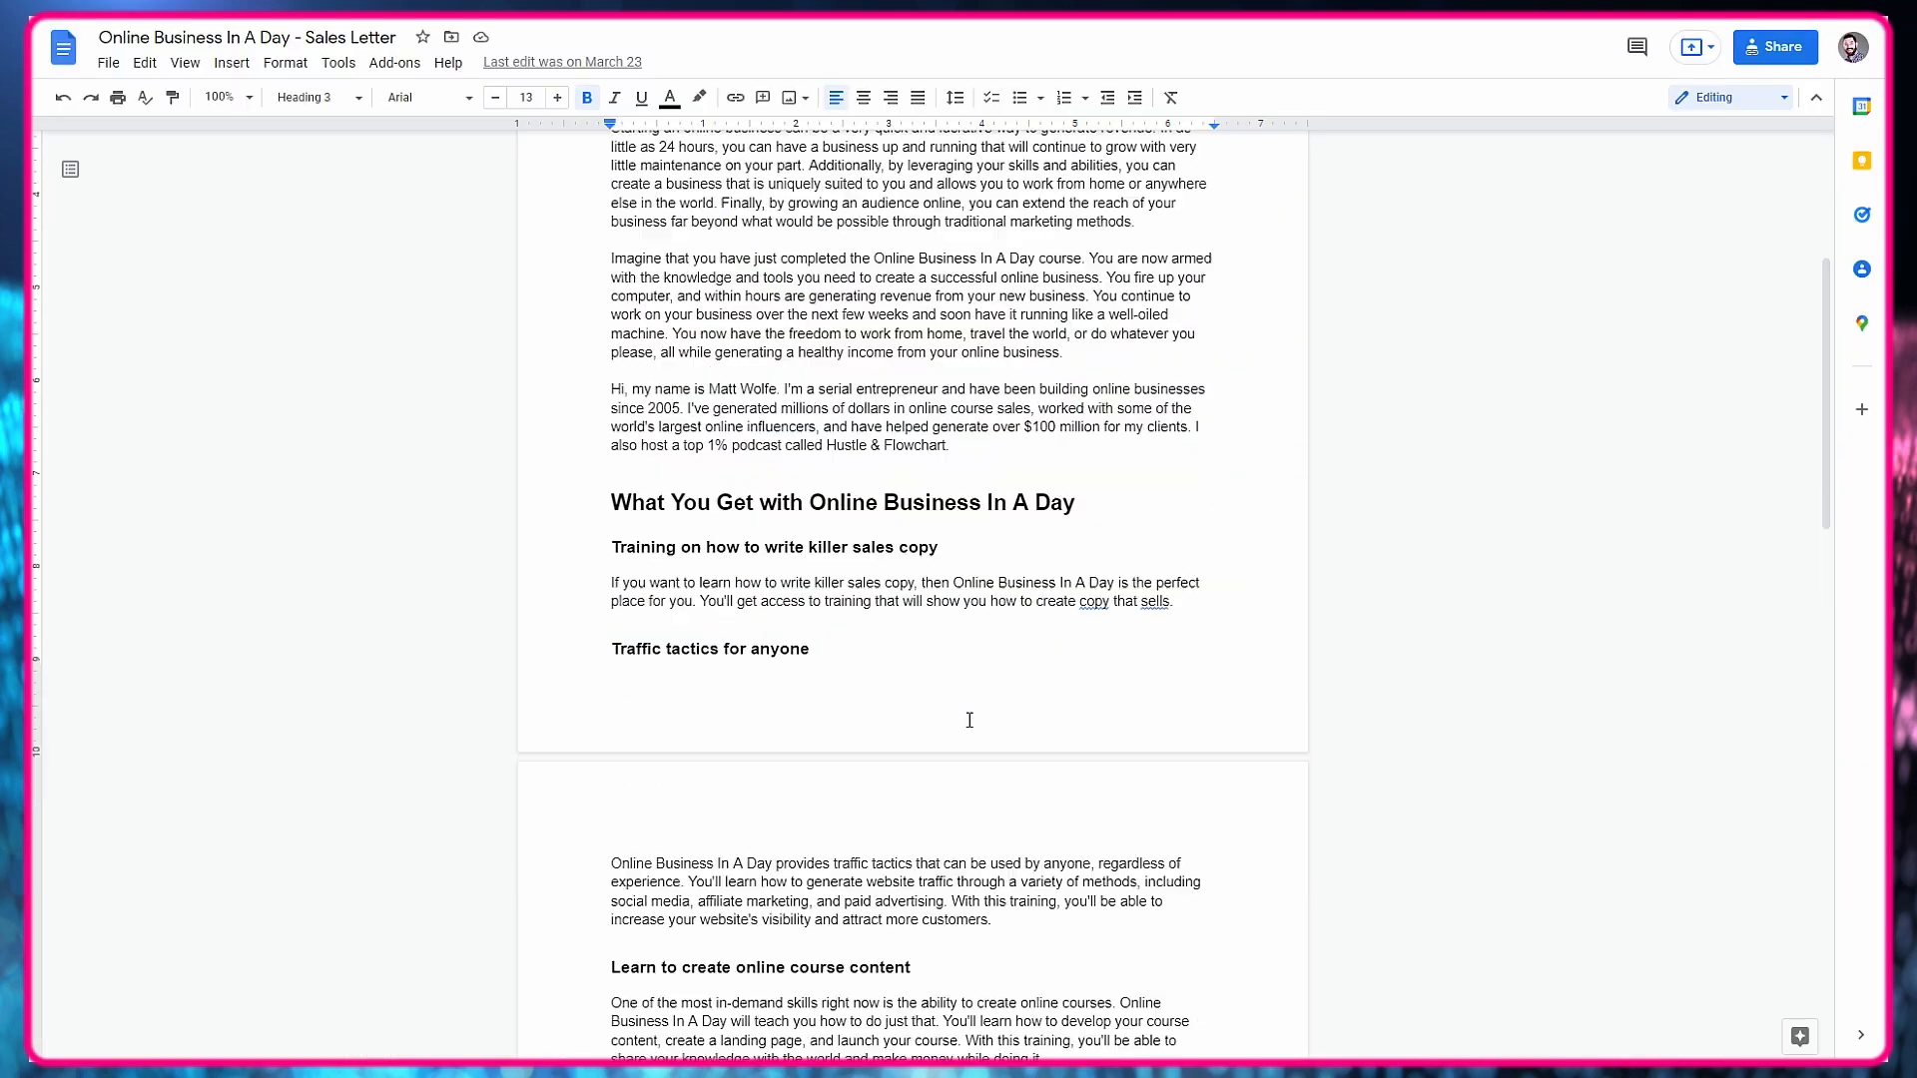
scroll(970, 720, down, 2)
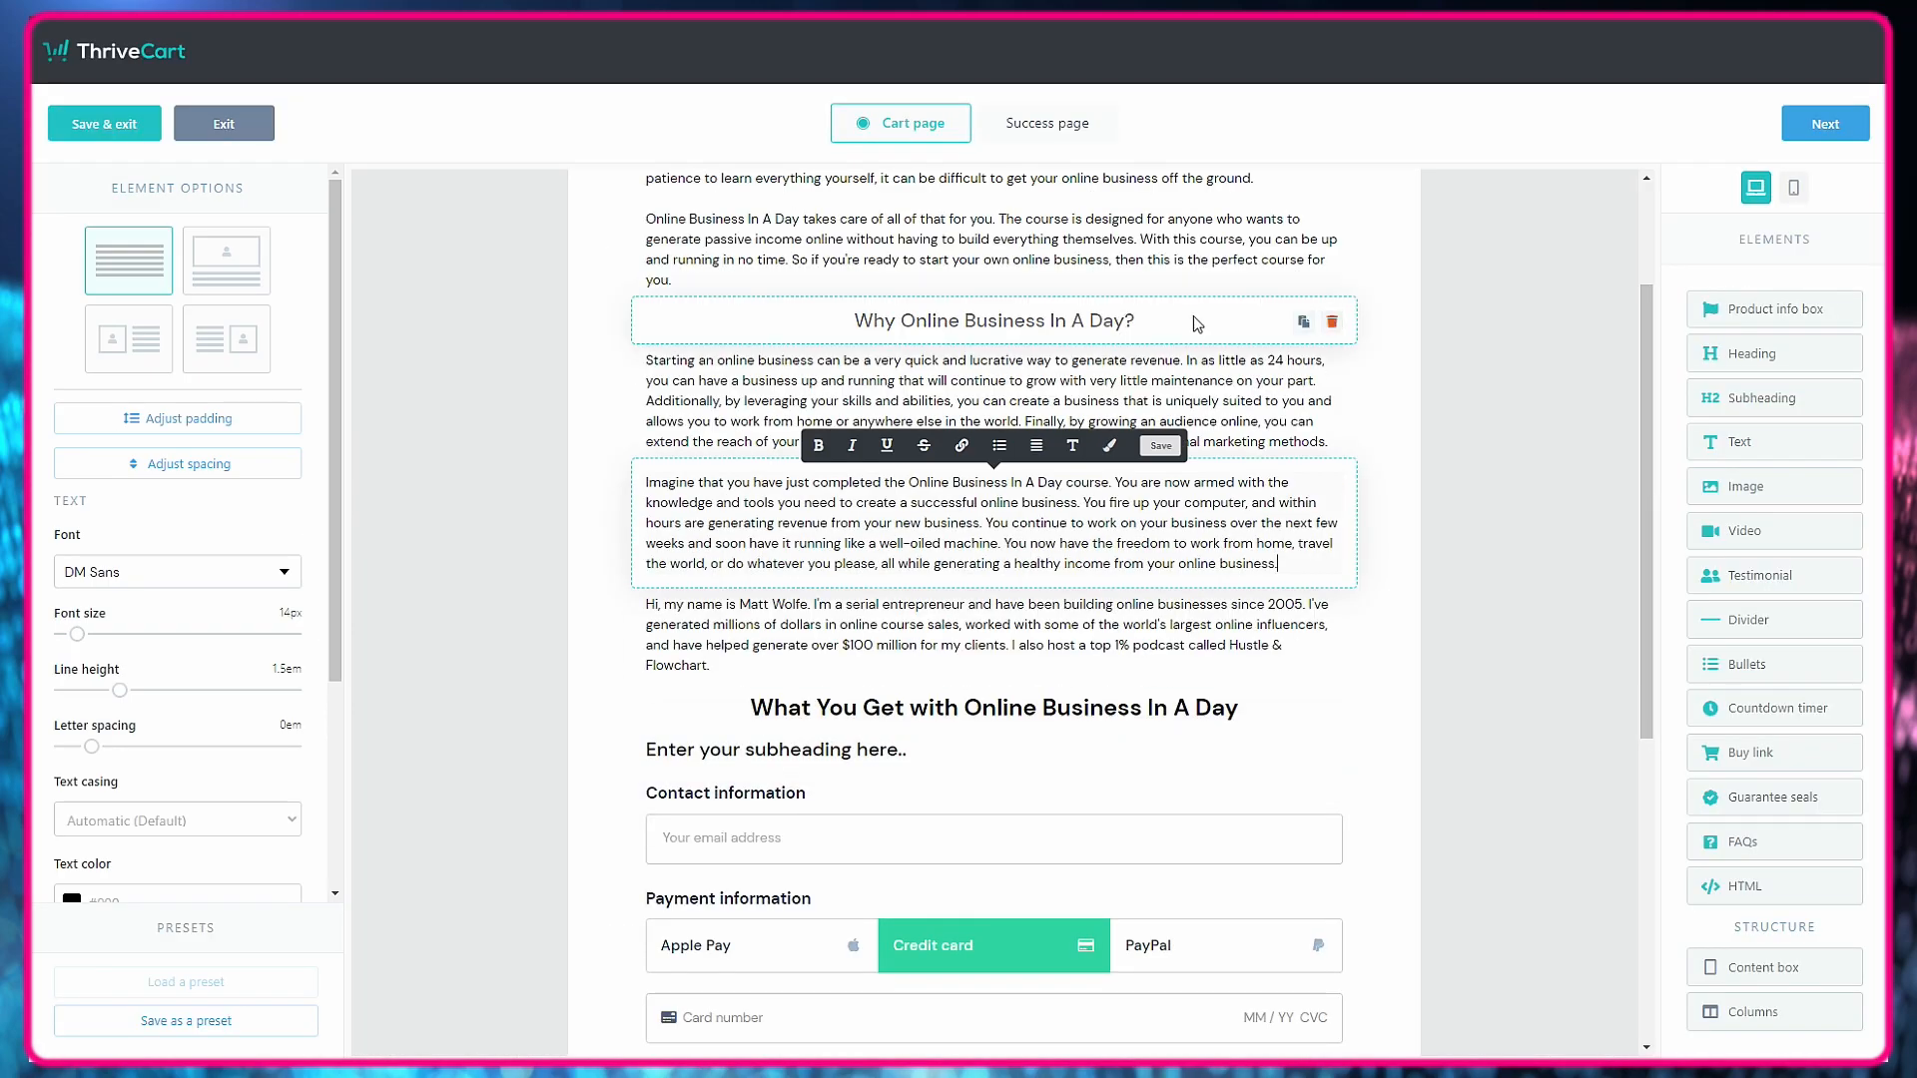
click(1333, 320)
click(1138, 236)
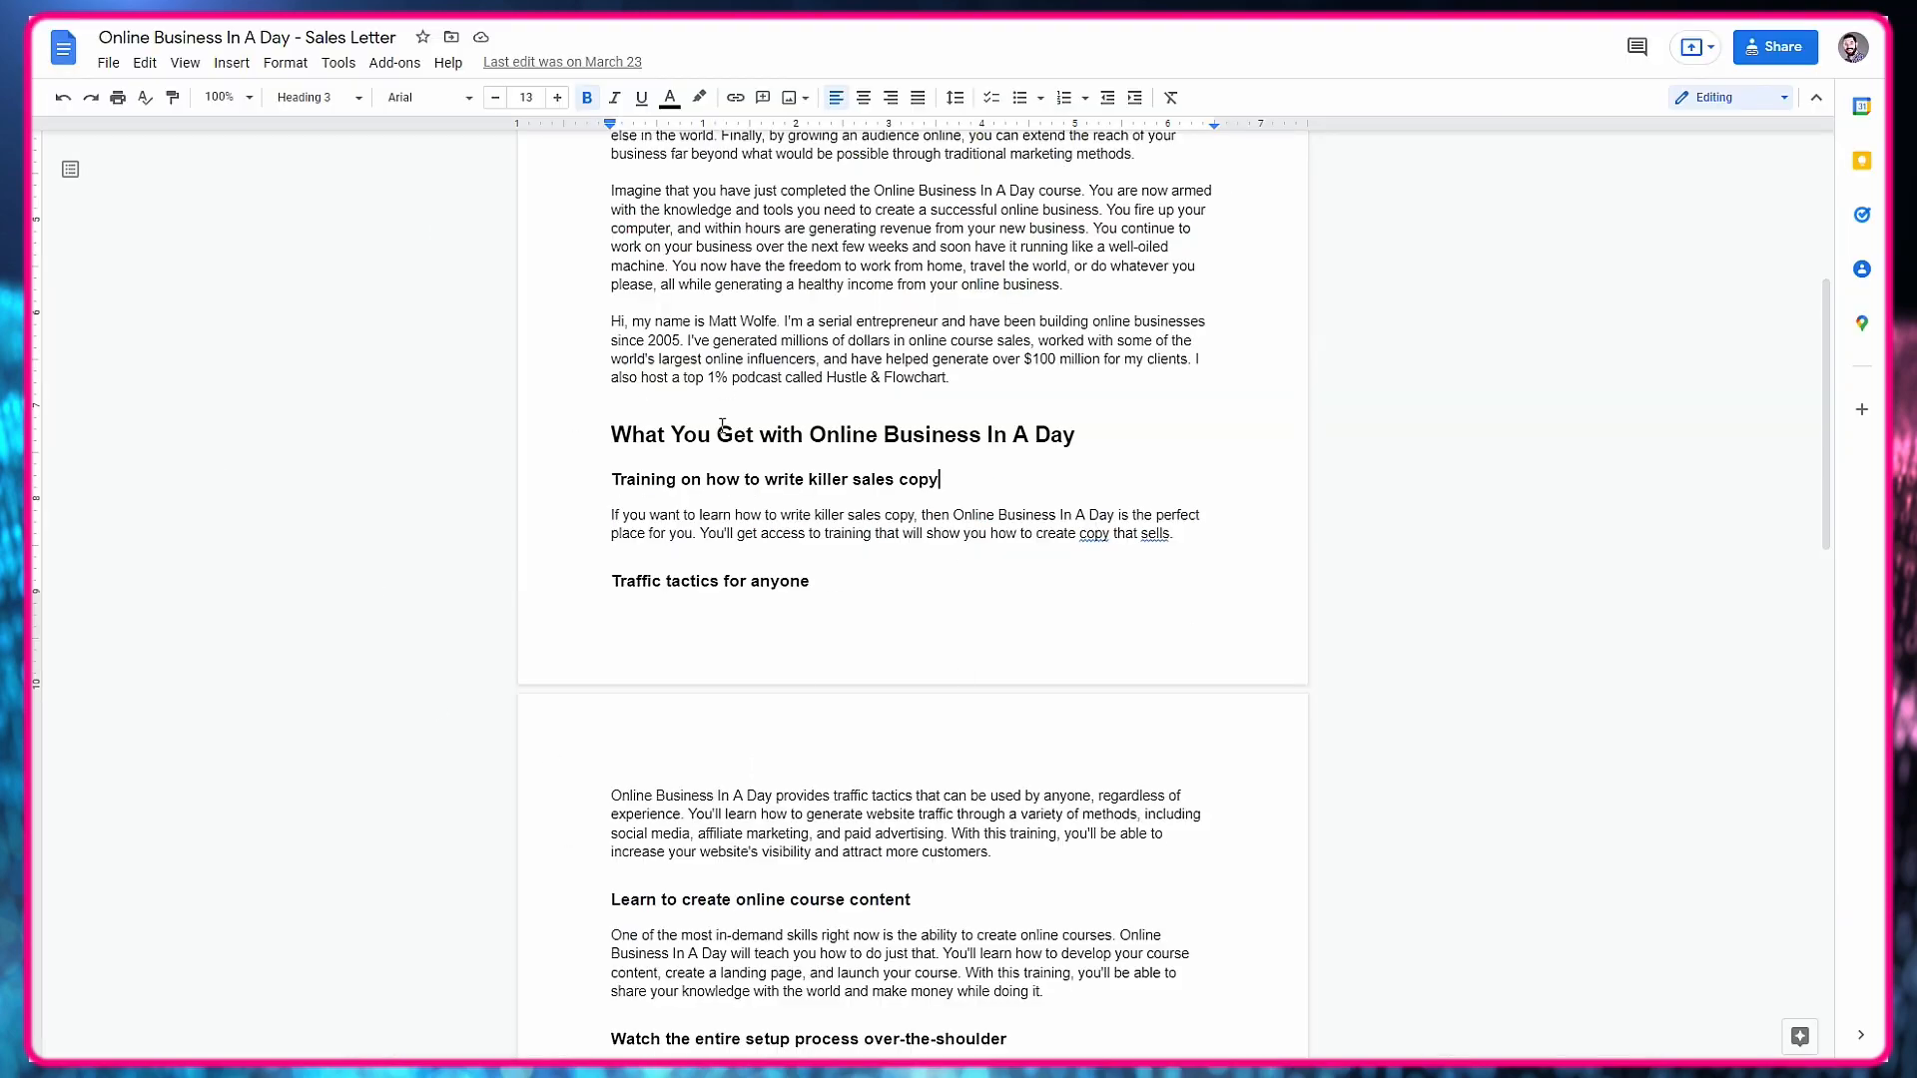
Add a bullet list under "What You Get" with "Training on how to write killer sales copy -" and its description from the sales letter.
scroll(730, 619, down, 5)
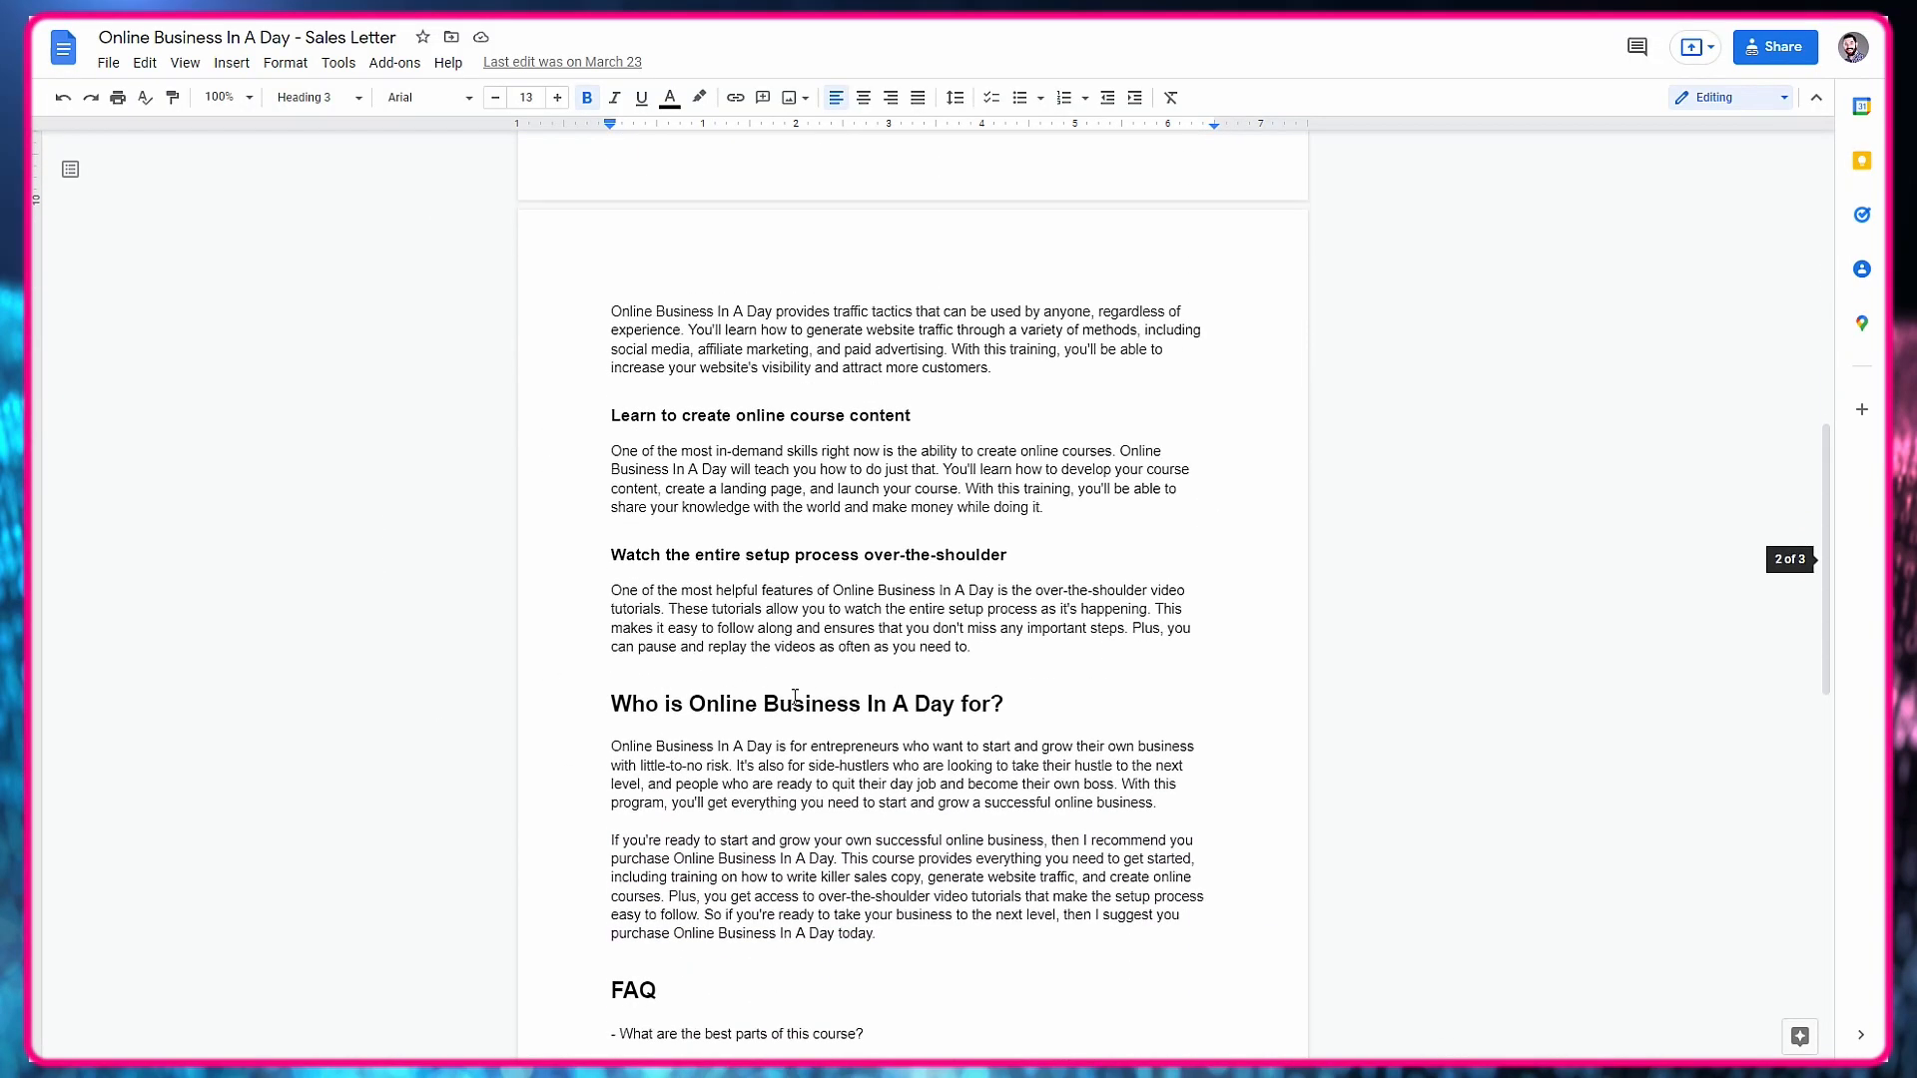
scroll(799, 671, up, 3)
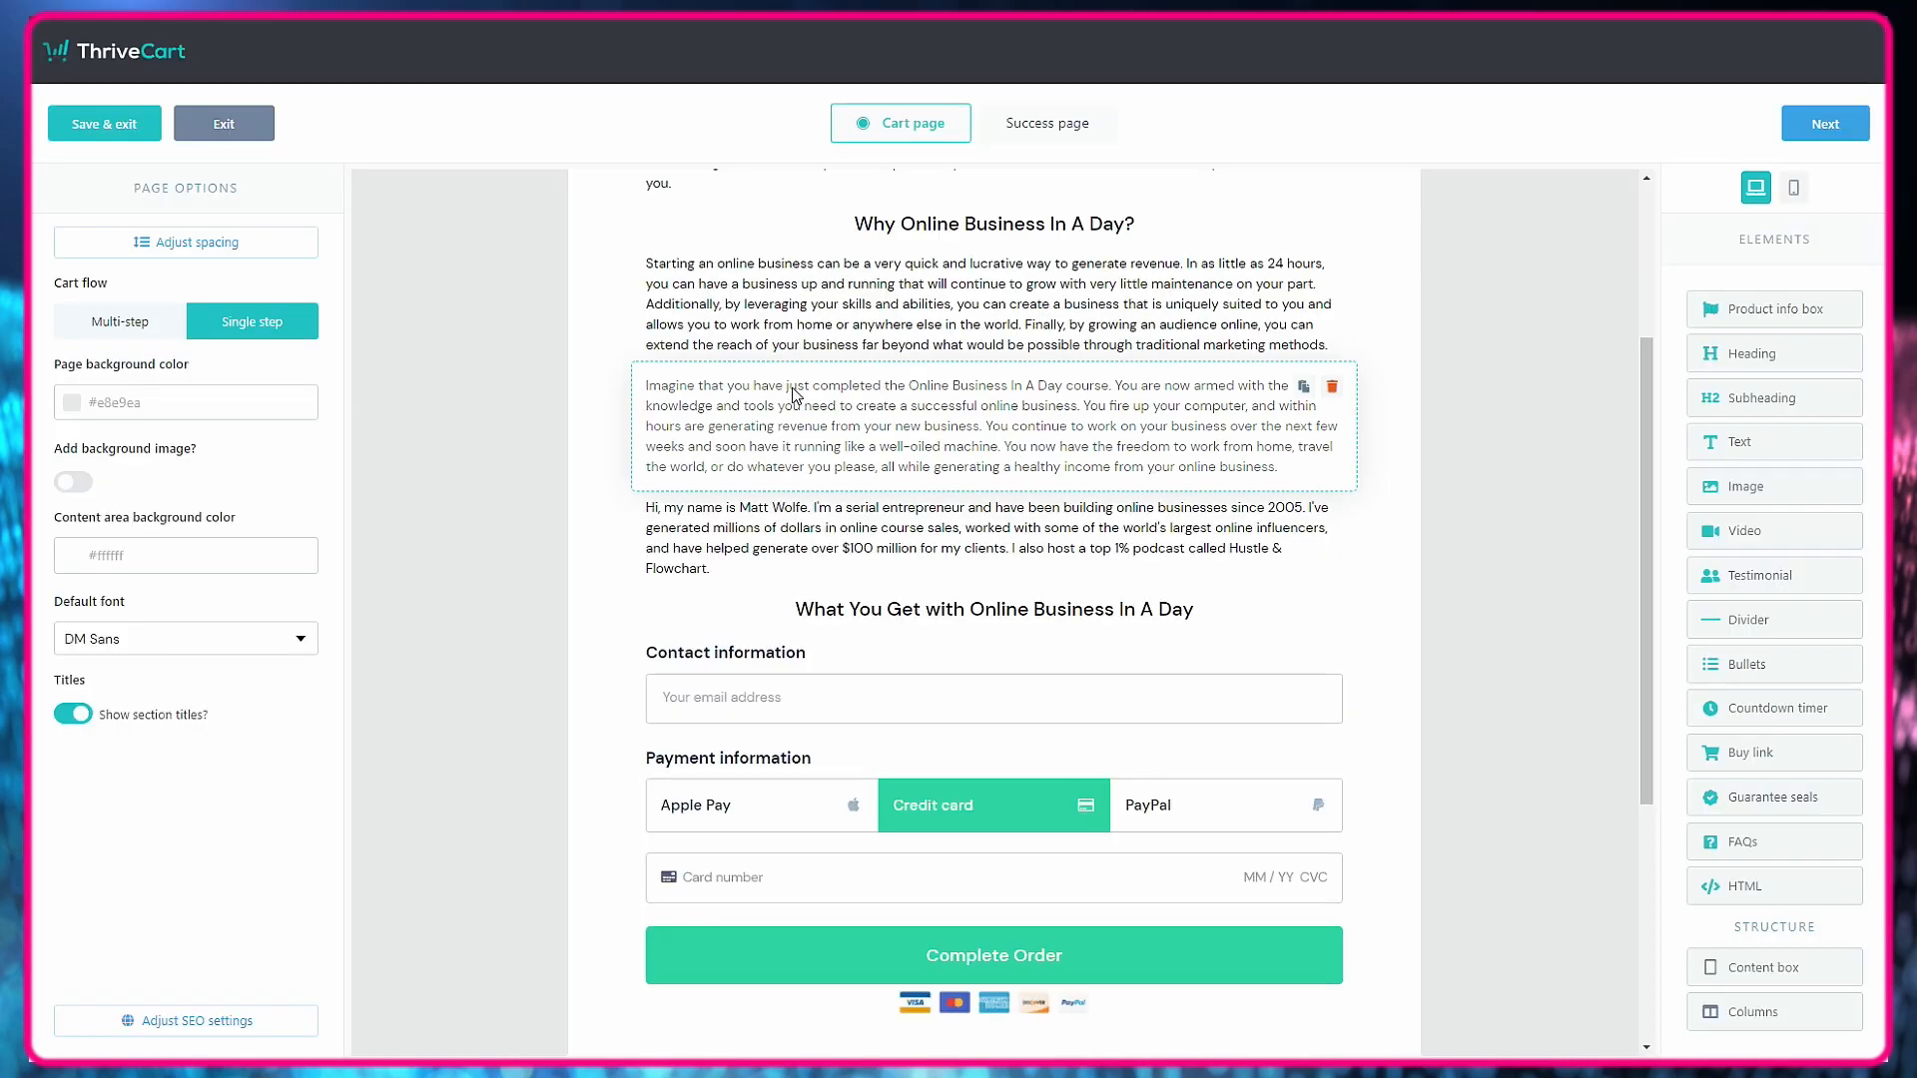
drag(1739, 670, 930, 721)
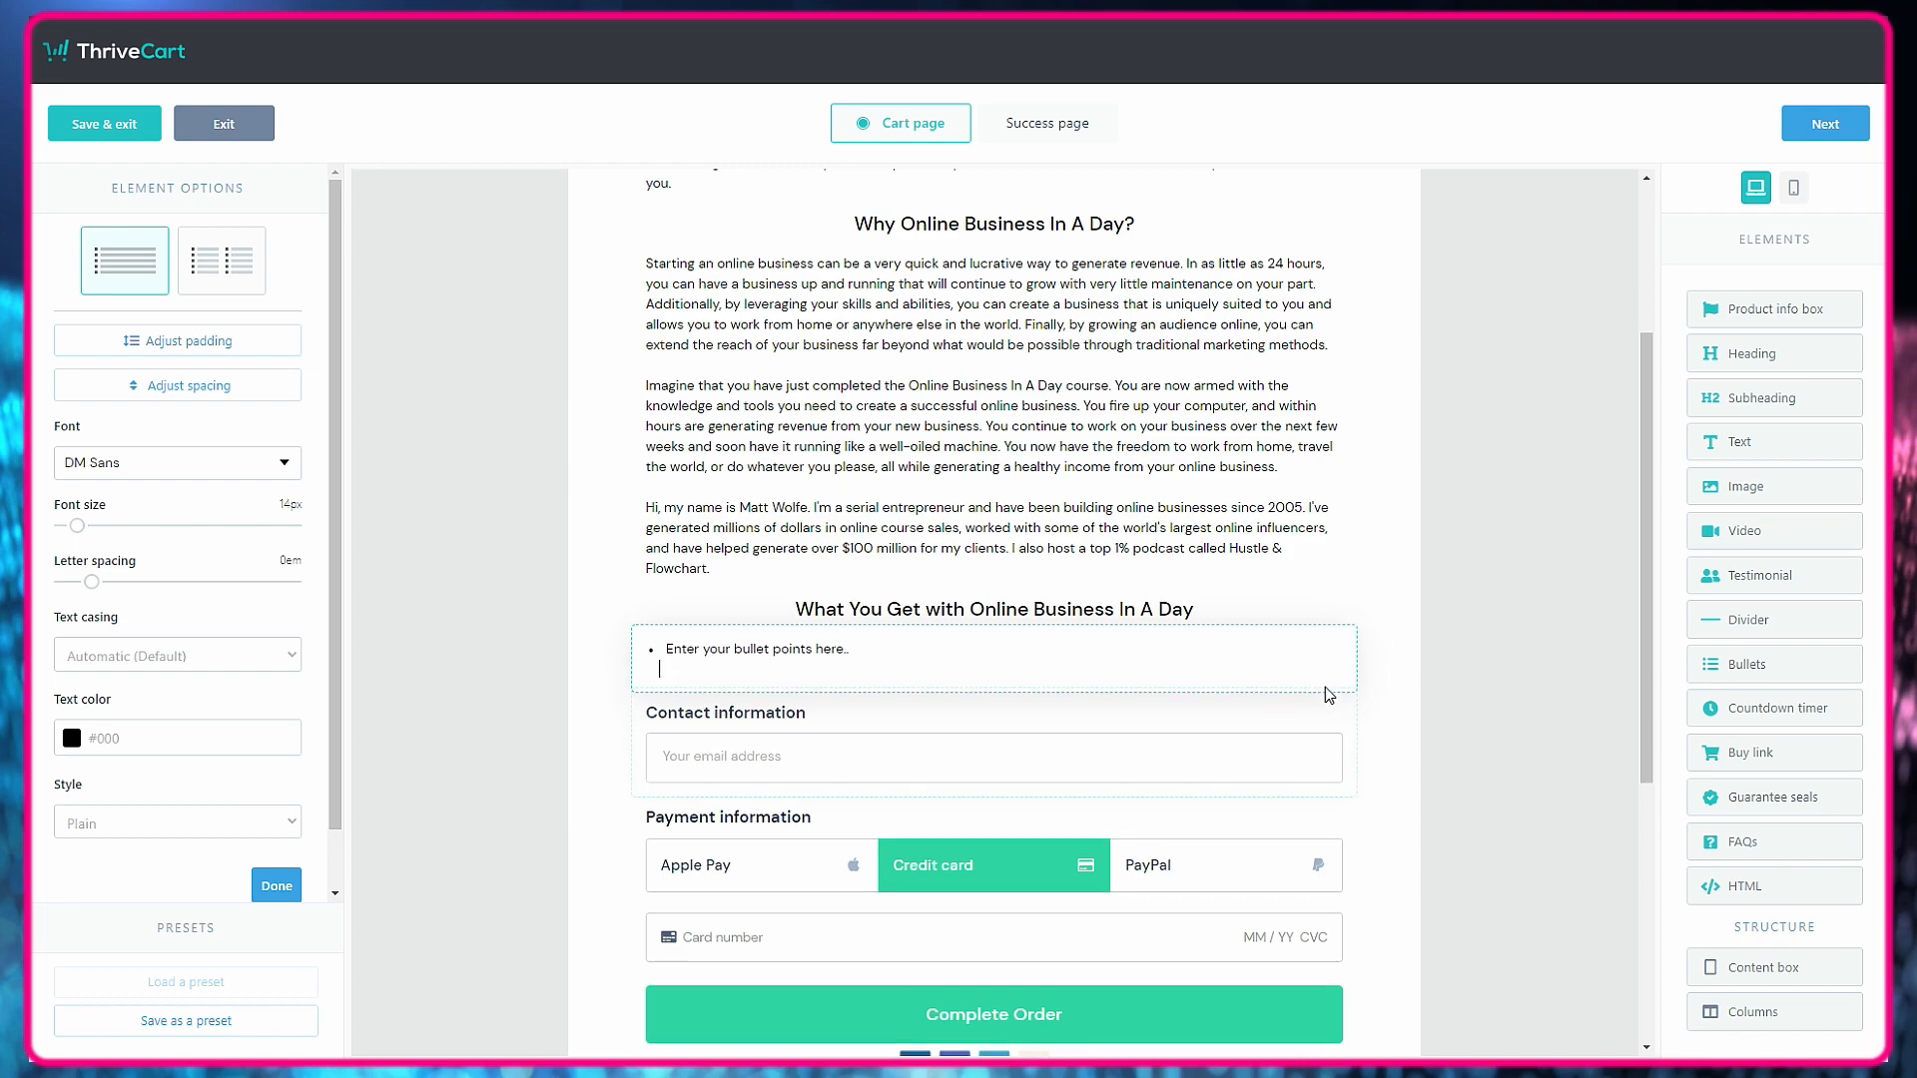
click(886, 642)
text(Training on how to write killer sales copy -)
key(alt+Tab)
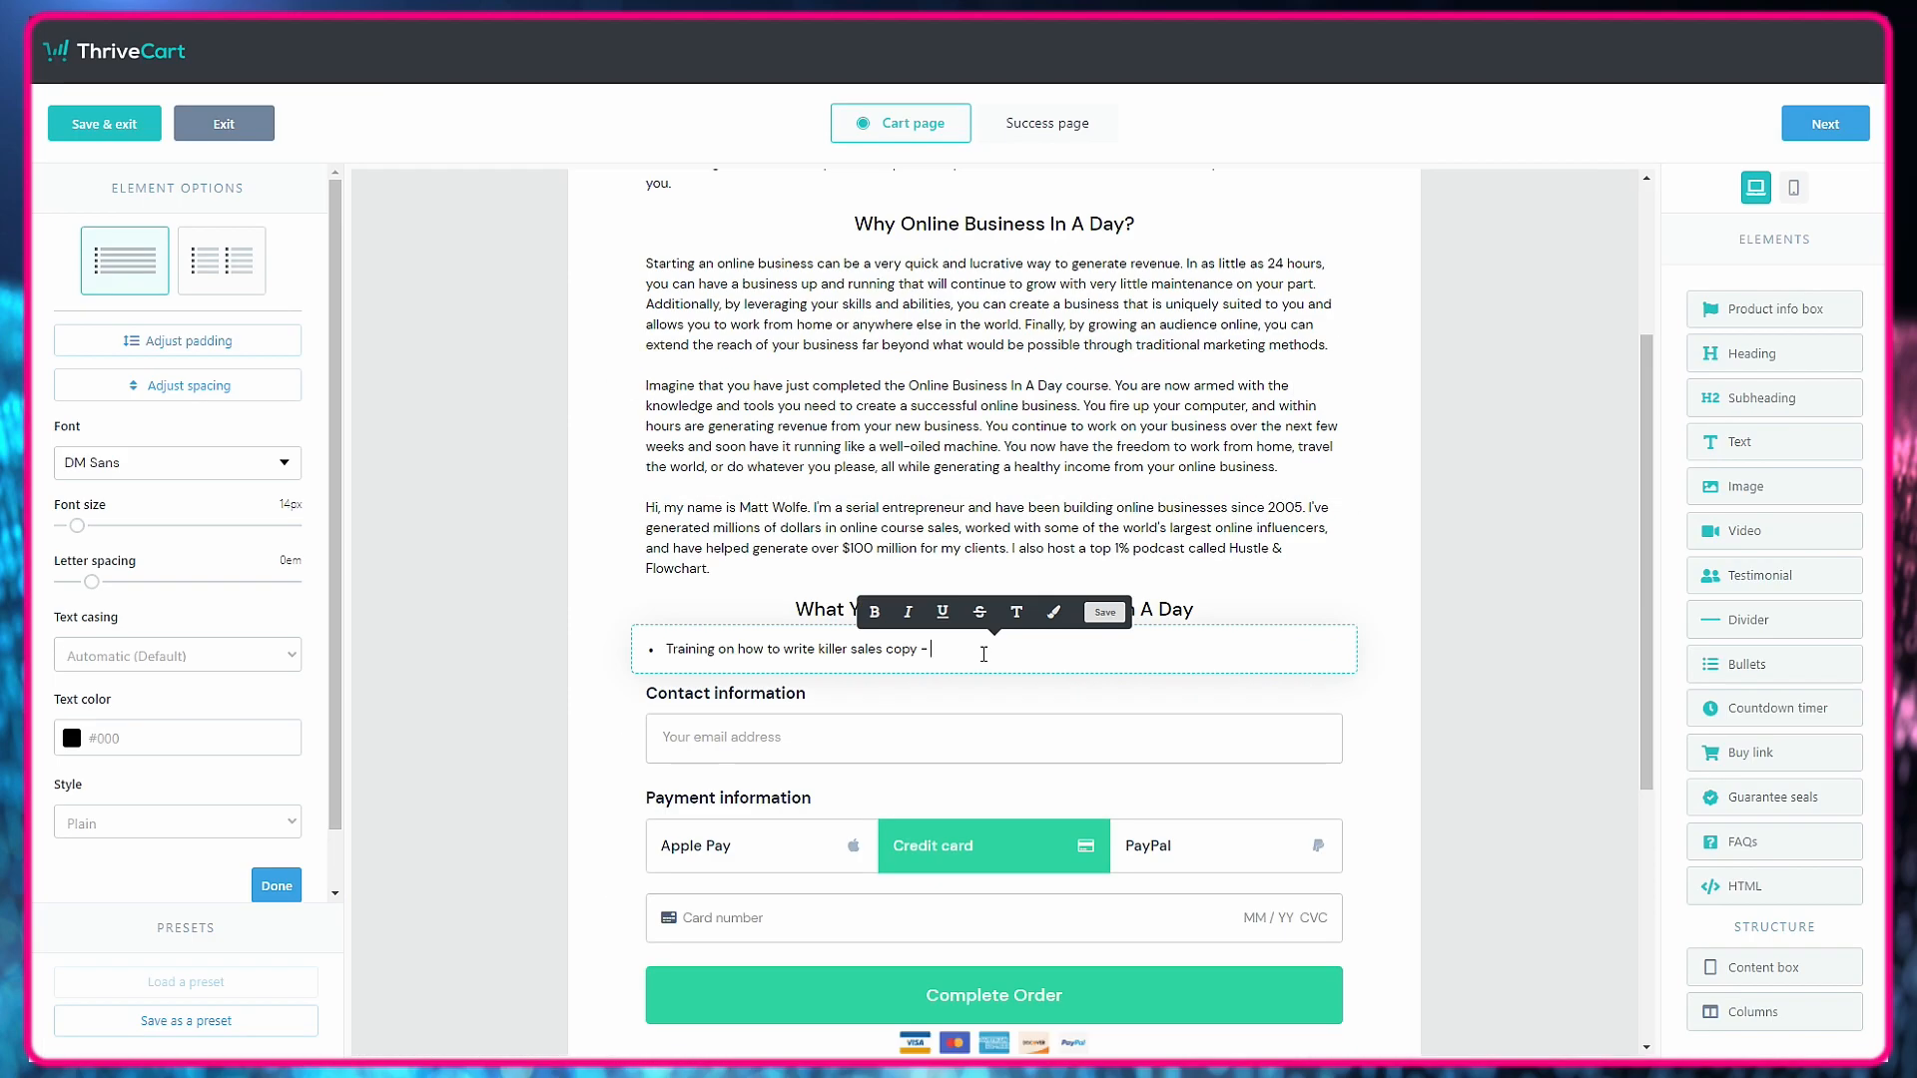
key(ctrl+v)
Copy "Traffic tactics for anyone" and its description from the sales letter into the list as a bullet, separated by a dash.
key(alt+Tab)
drag(612, 387, 990, 659)
key(ctrl+c)
key(alt+Tab)
key(ctrl+v)
click(675, 725)
text(-)
Add the "Learn to create online course content" and "Watch the entire setup process over-the-shoulder" bullets with their descriptions, separating each title with a dash.
key(alt+Tab)
drag(1039, 799, 672, 740)
key(ctrl+c)
key(alt+Tab)
key(ctrl+v)
click(1438, 838)
key(ctrl+v)
click(647, 915)
key(BackSpace)
text(-)
Bold the bullet titles in the "What You Get" list and save the element.
drag(901, 807, 666, 808)
key(ctrl+b)
drag(983, 897, 665, 897)
key(ctrl+b)
click(1104, 612)
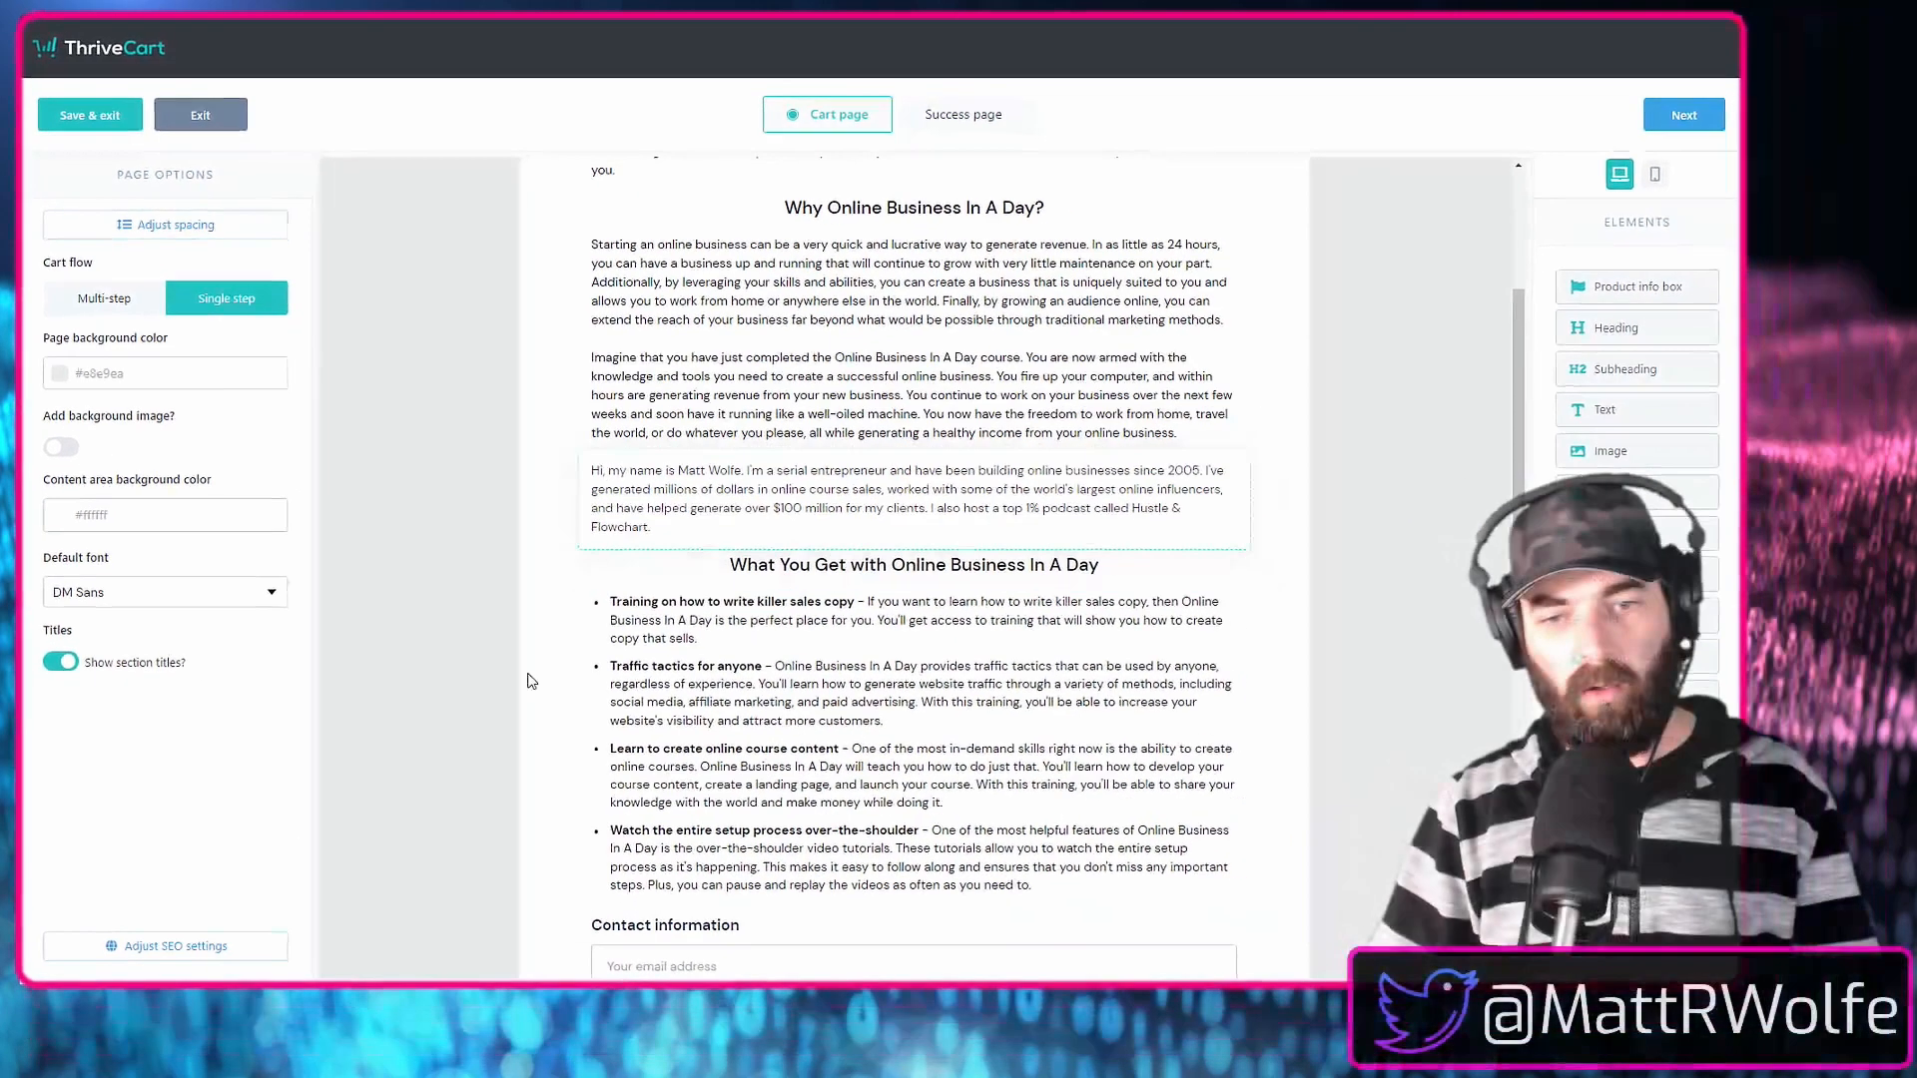
Set the font size of the "What You Get" bullet list to 18px.
scroll(959, 686, down, 2)
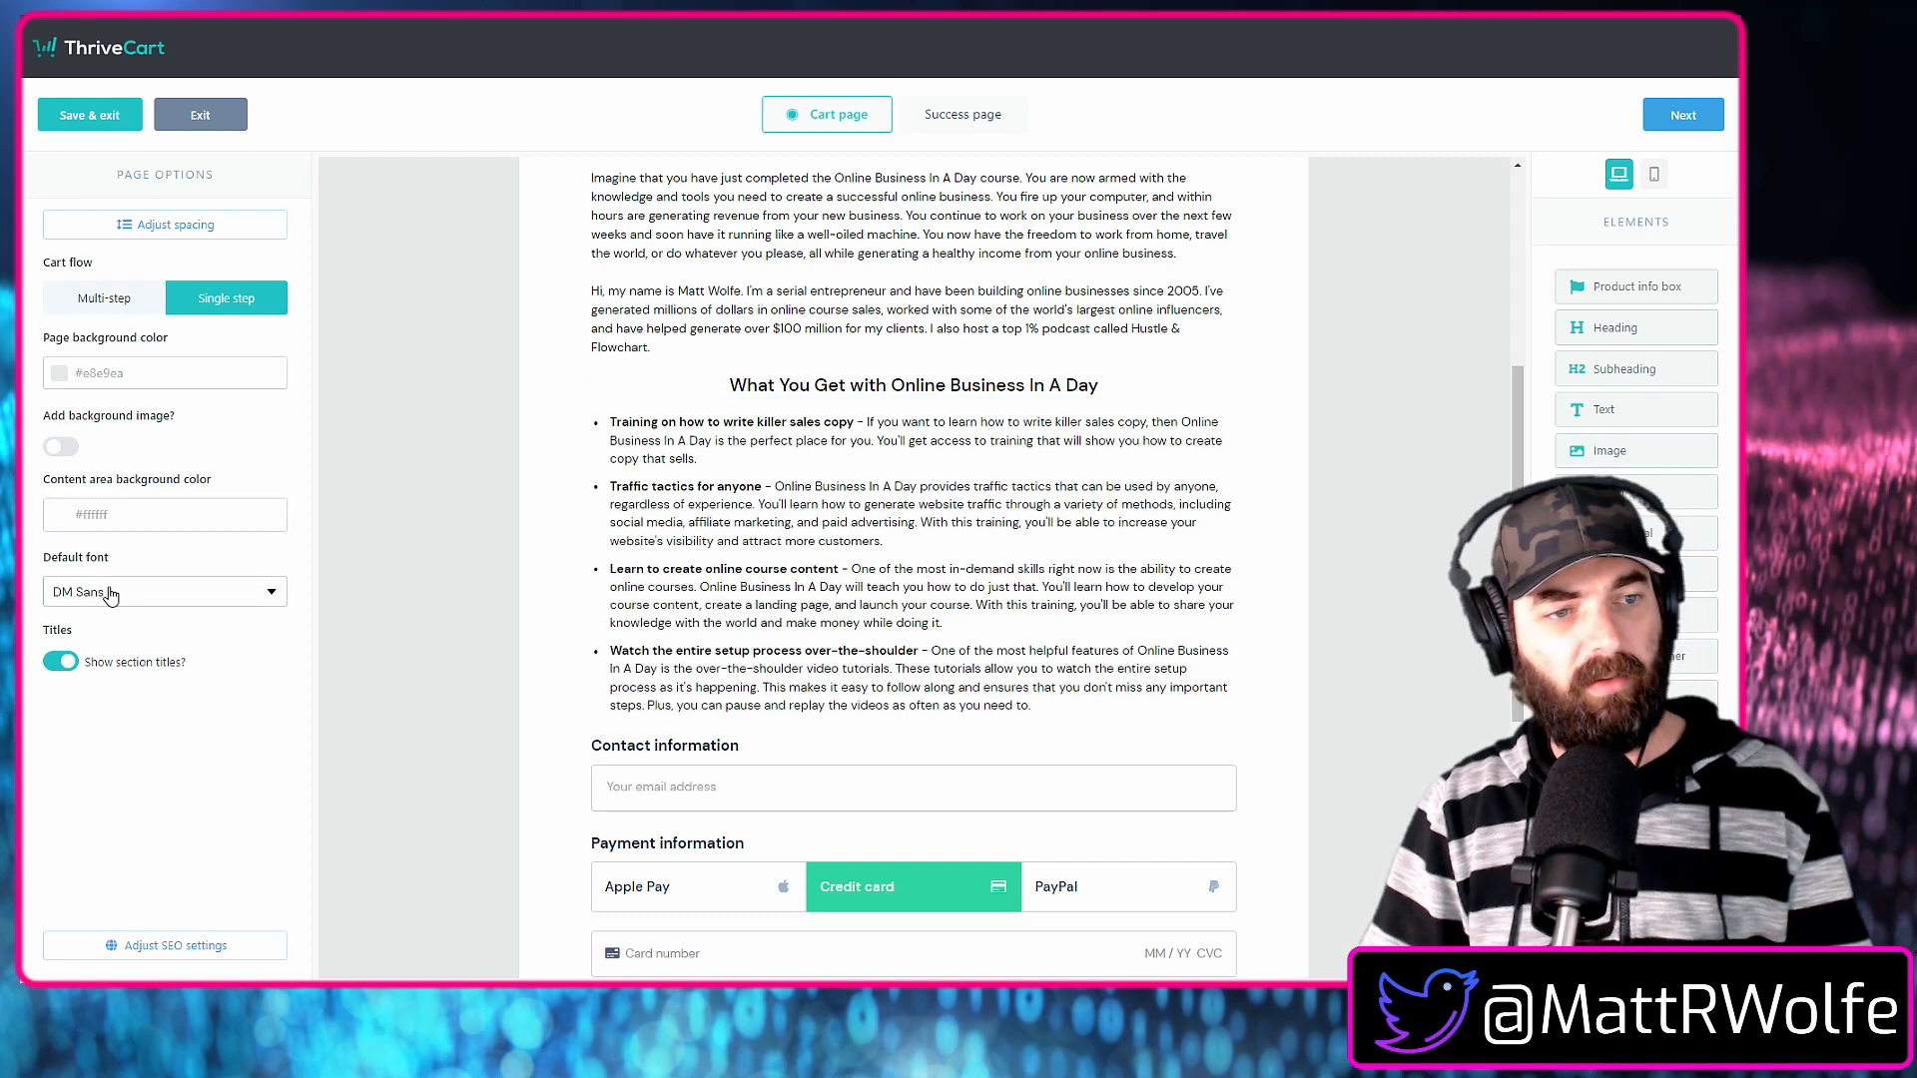
click(694, 523)
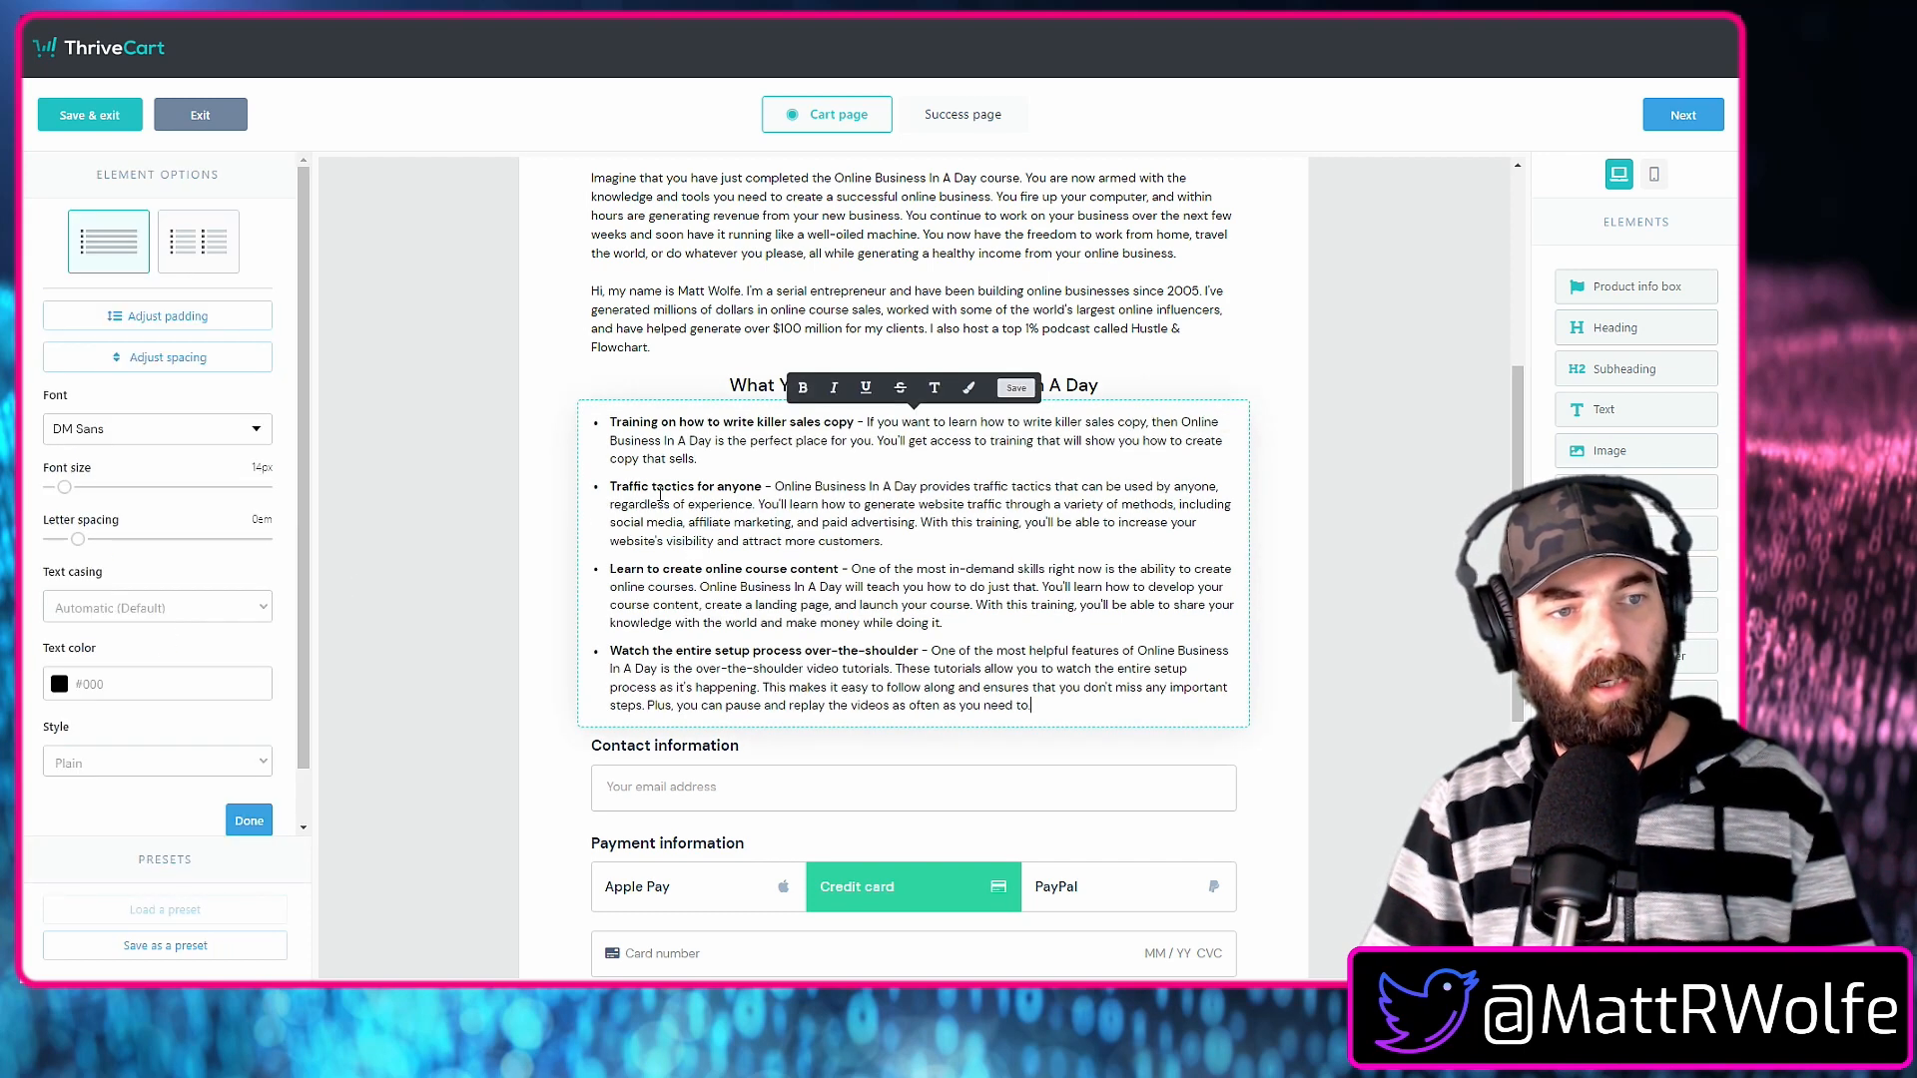
drag(68, 497, 73, 499)
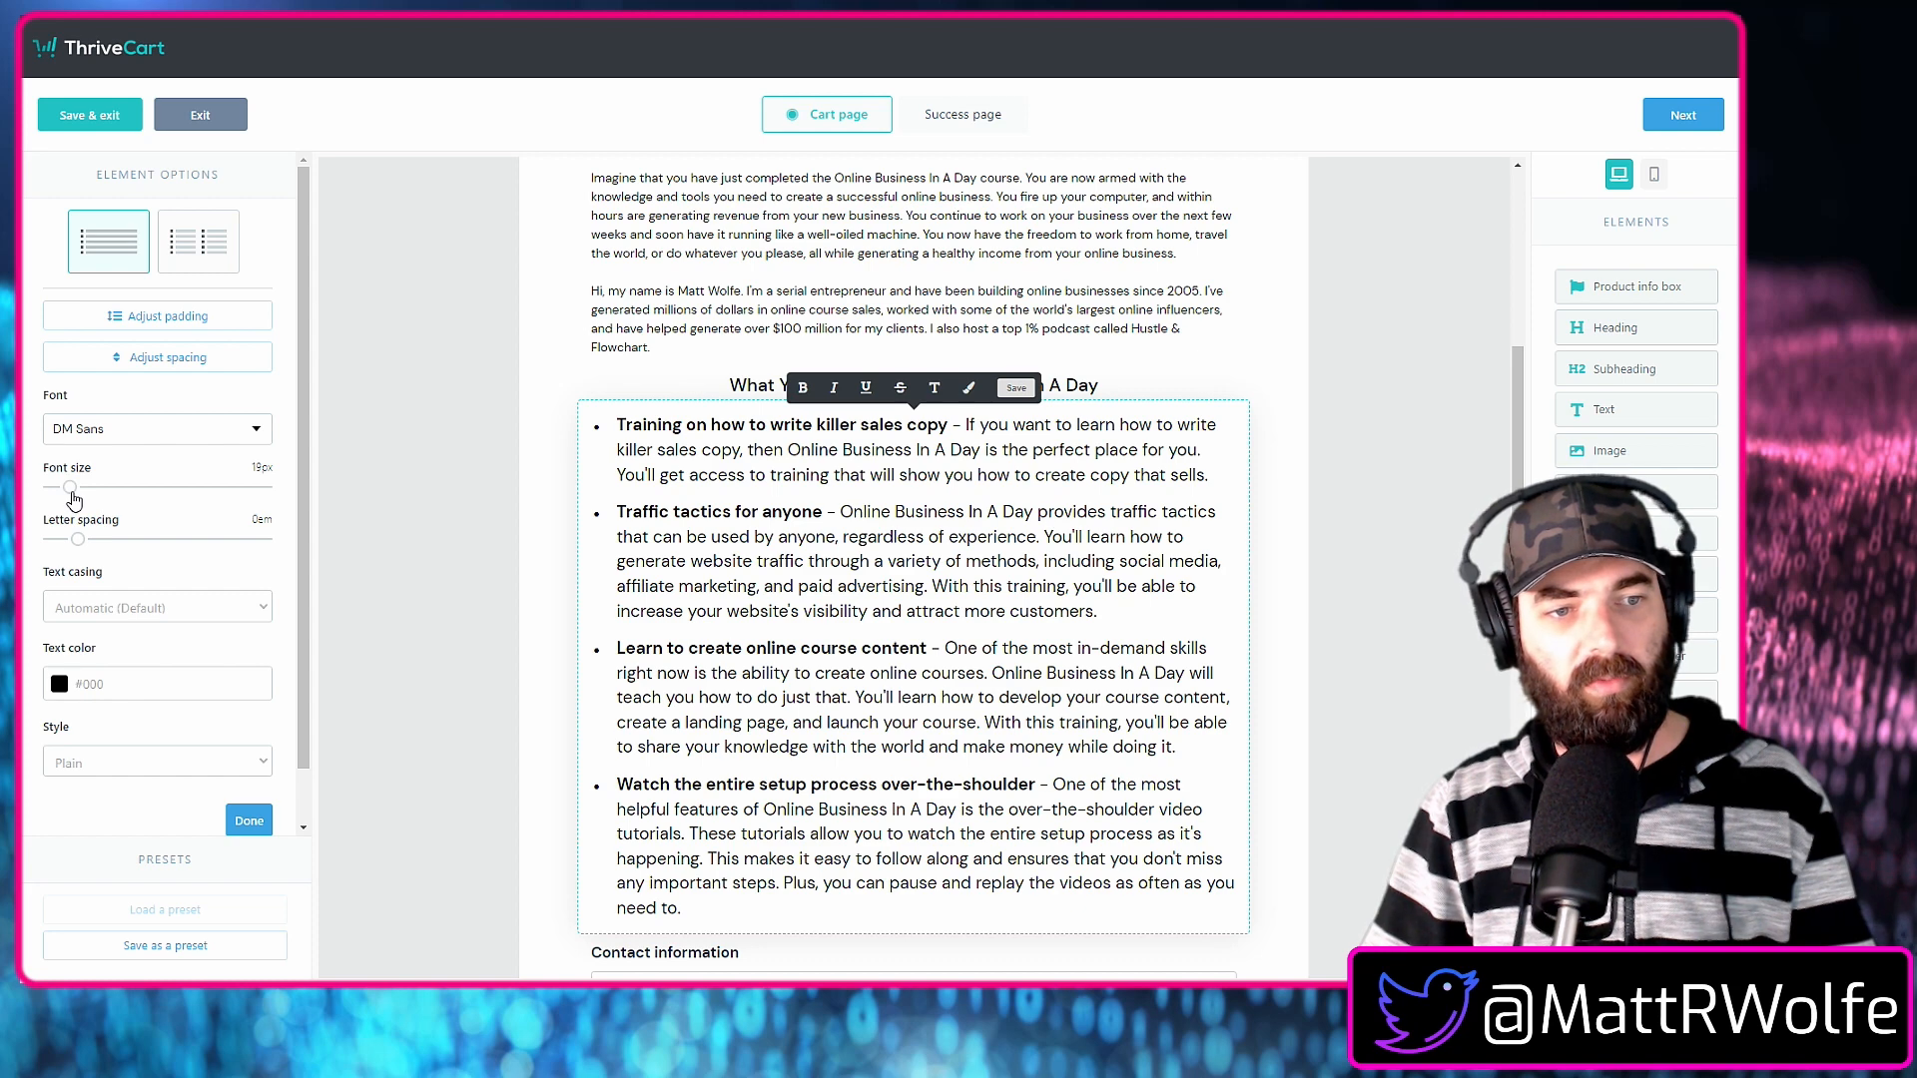
drag(71, 499, 70, 499)
Set the author bio paragraph to 18px and enlarge the other body paragraphs above it to match.
scroll(881, 724, up, 1)
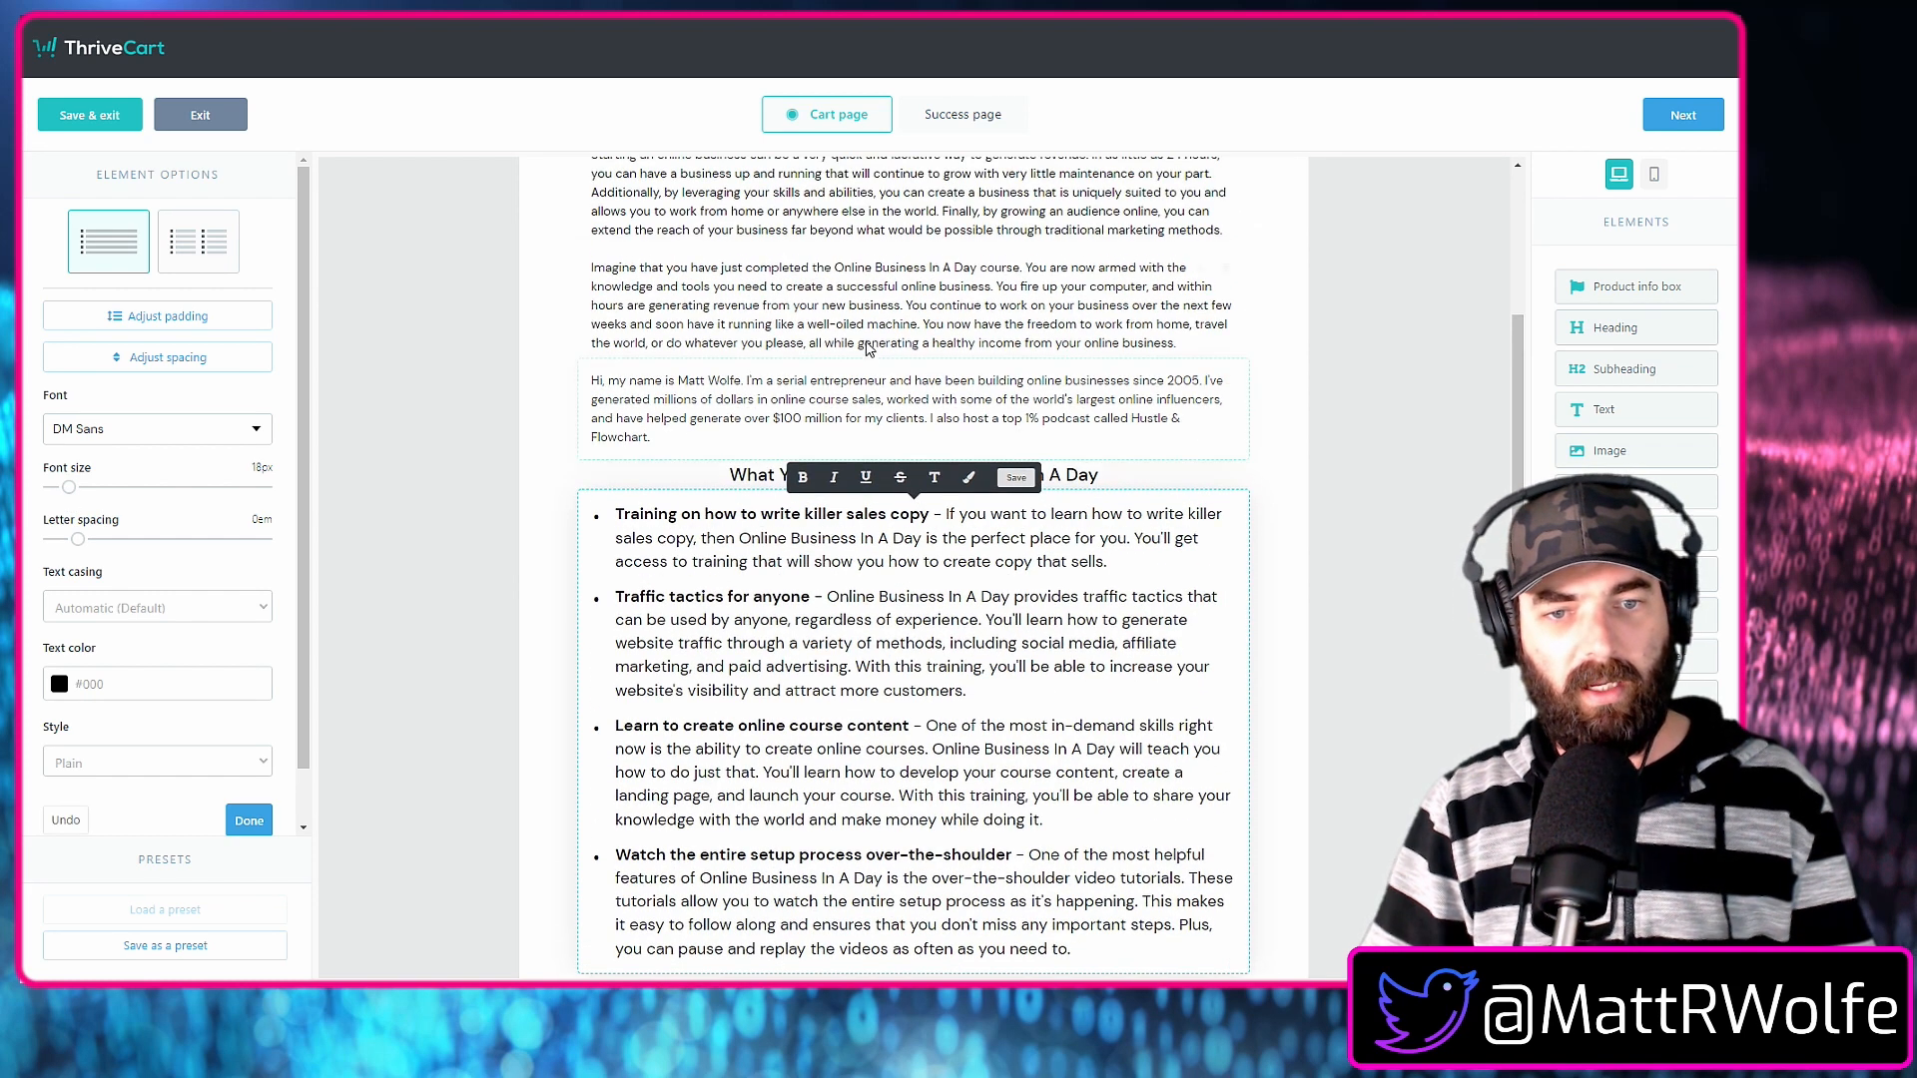
click(878, 394)
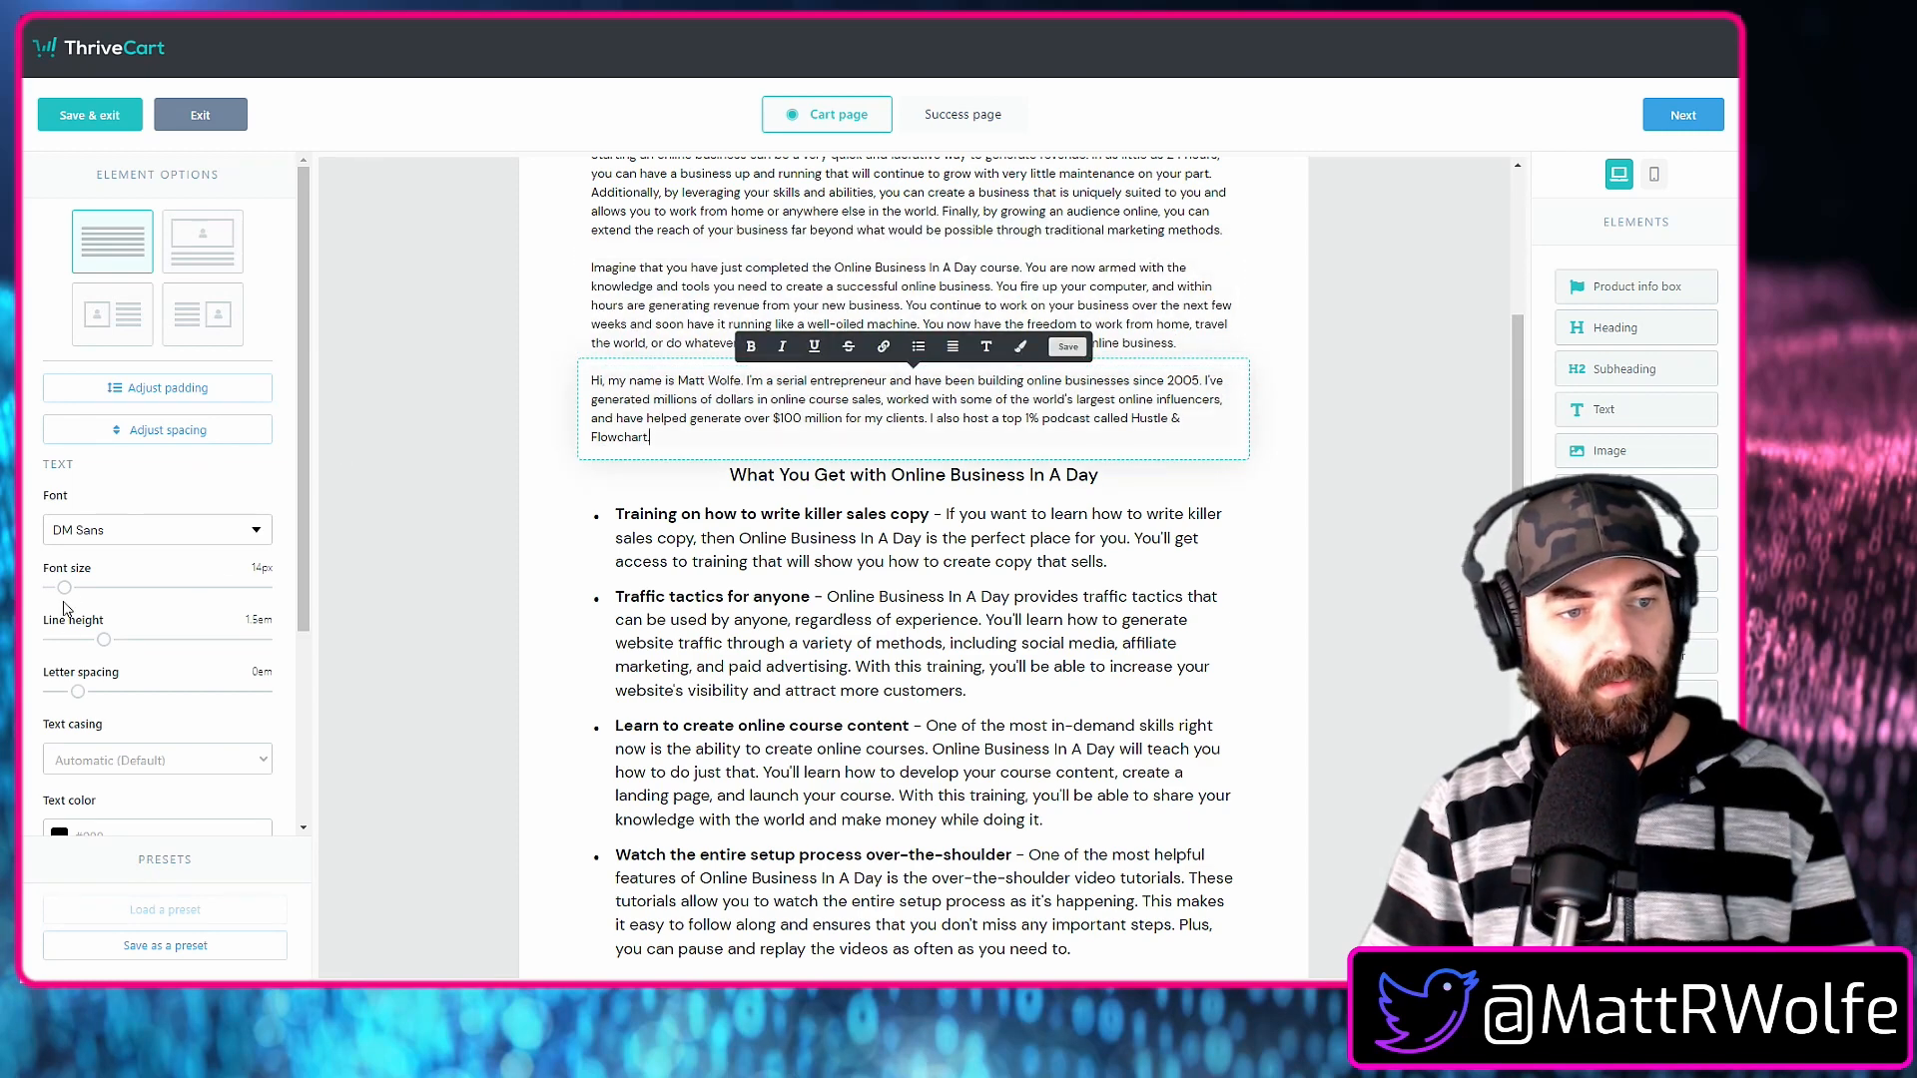
drag(66, 589, 70, 593)
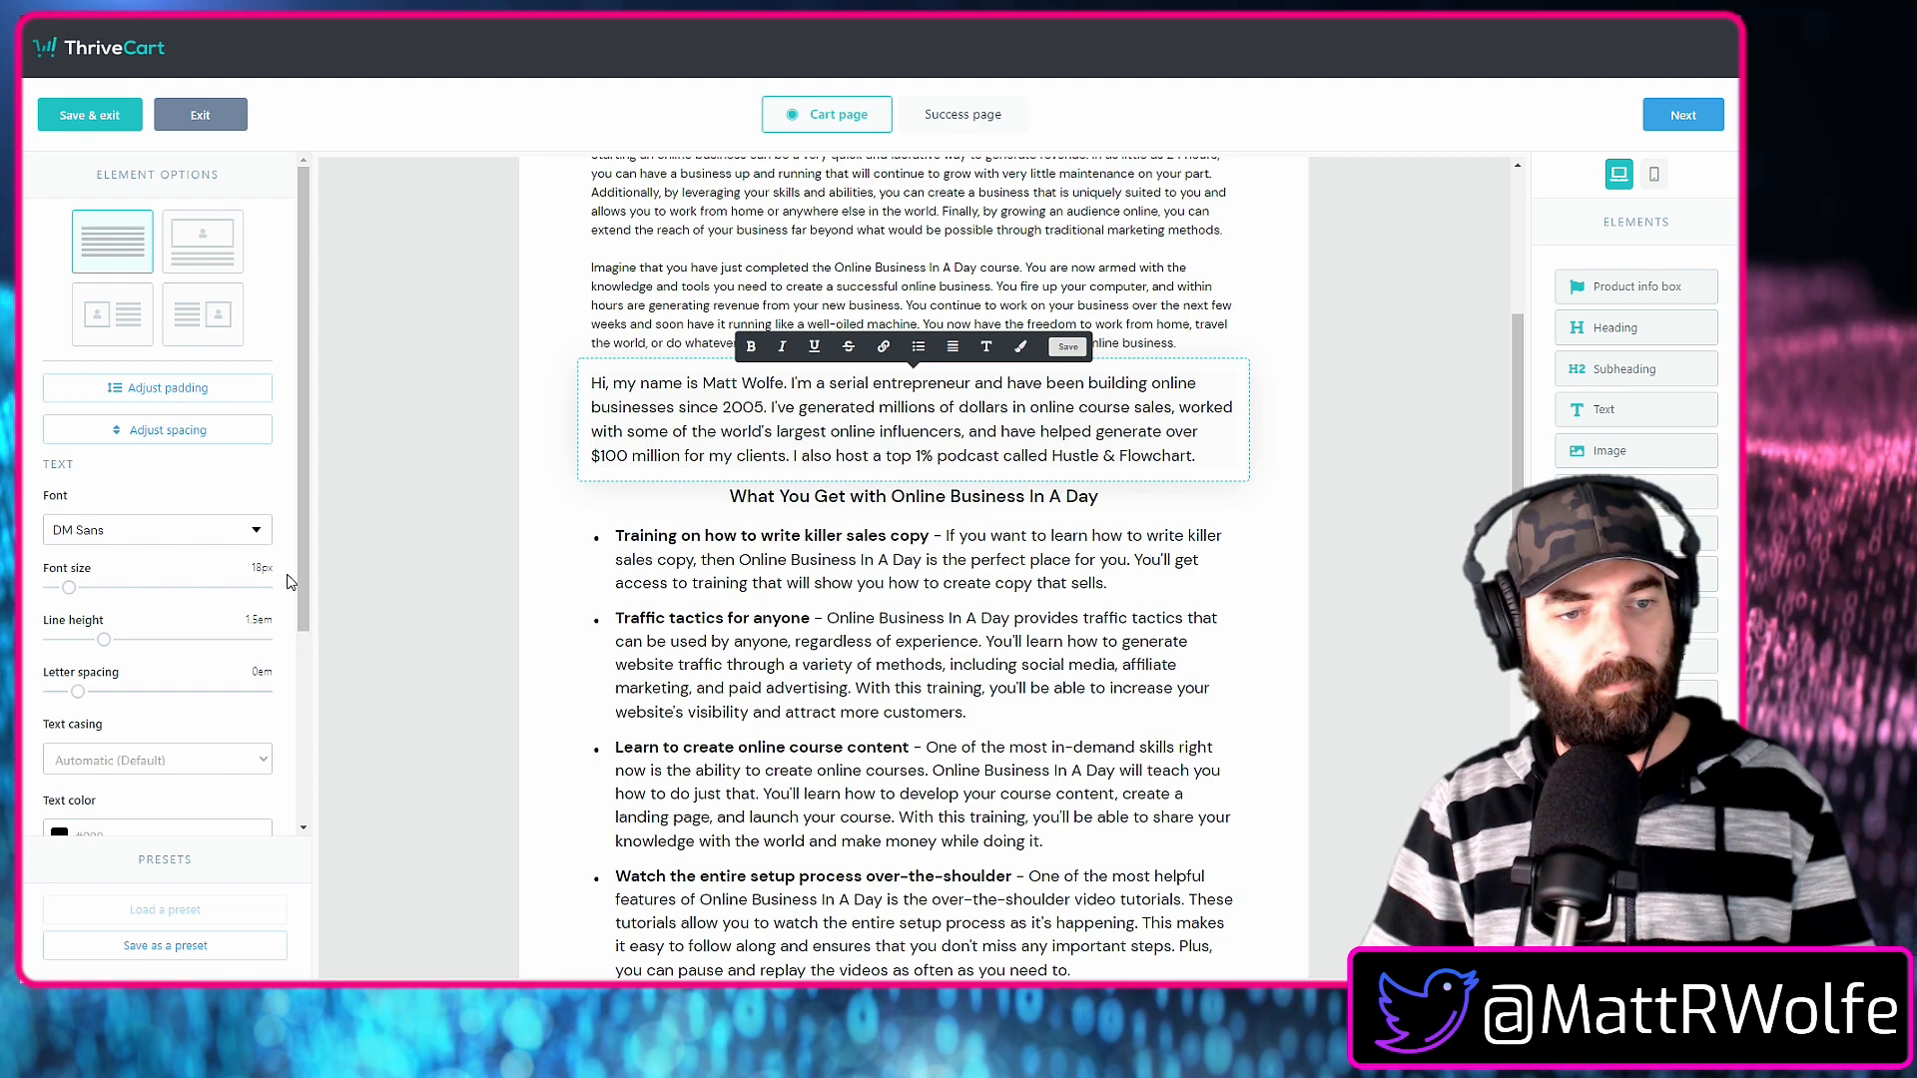
scroll(599, 649, up, 4)
click(593, 656)
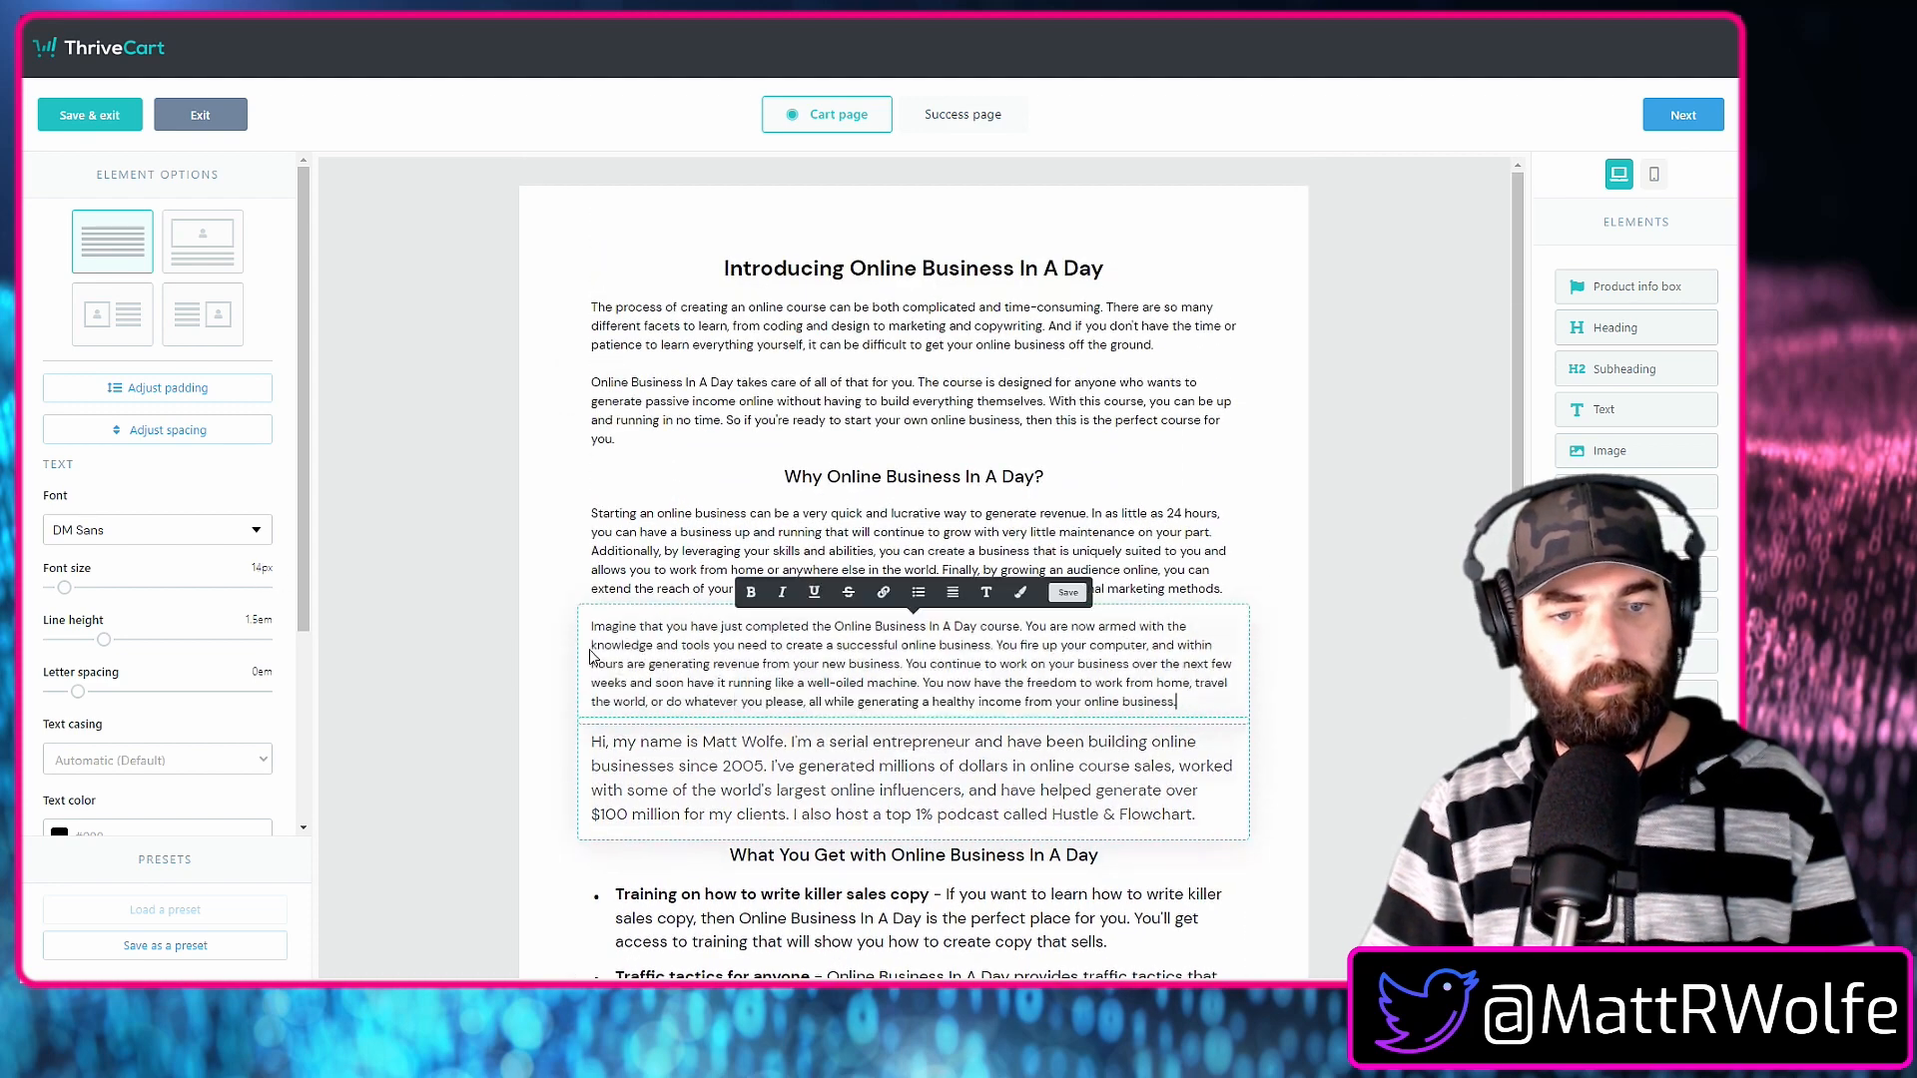
drag(64, 588, 73, 594)
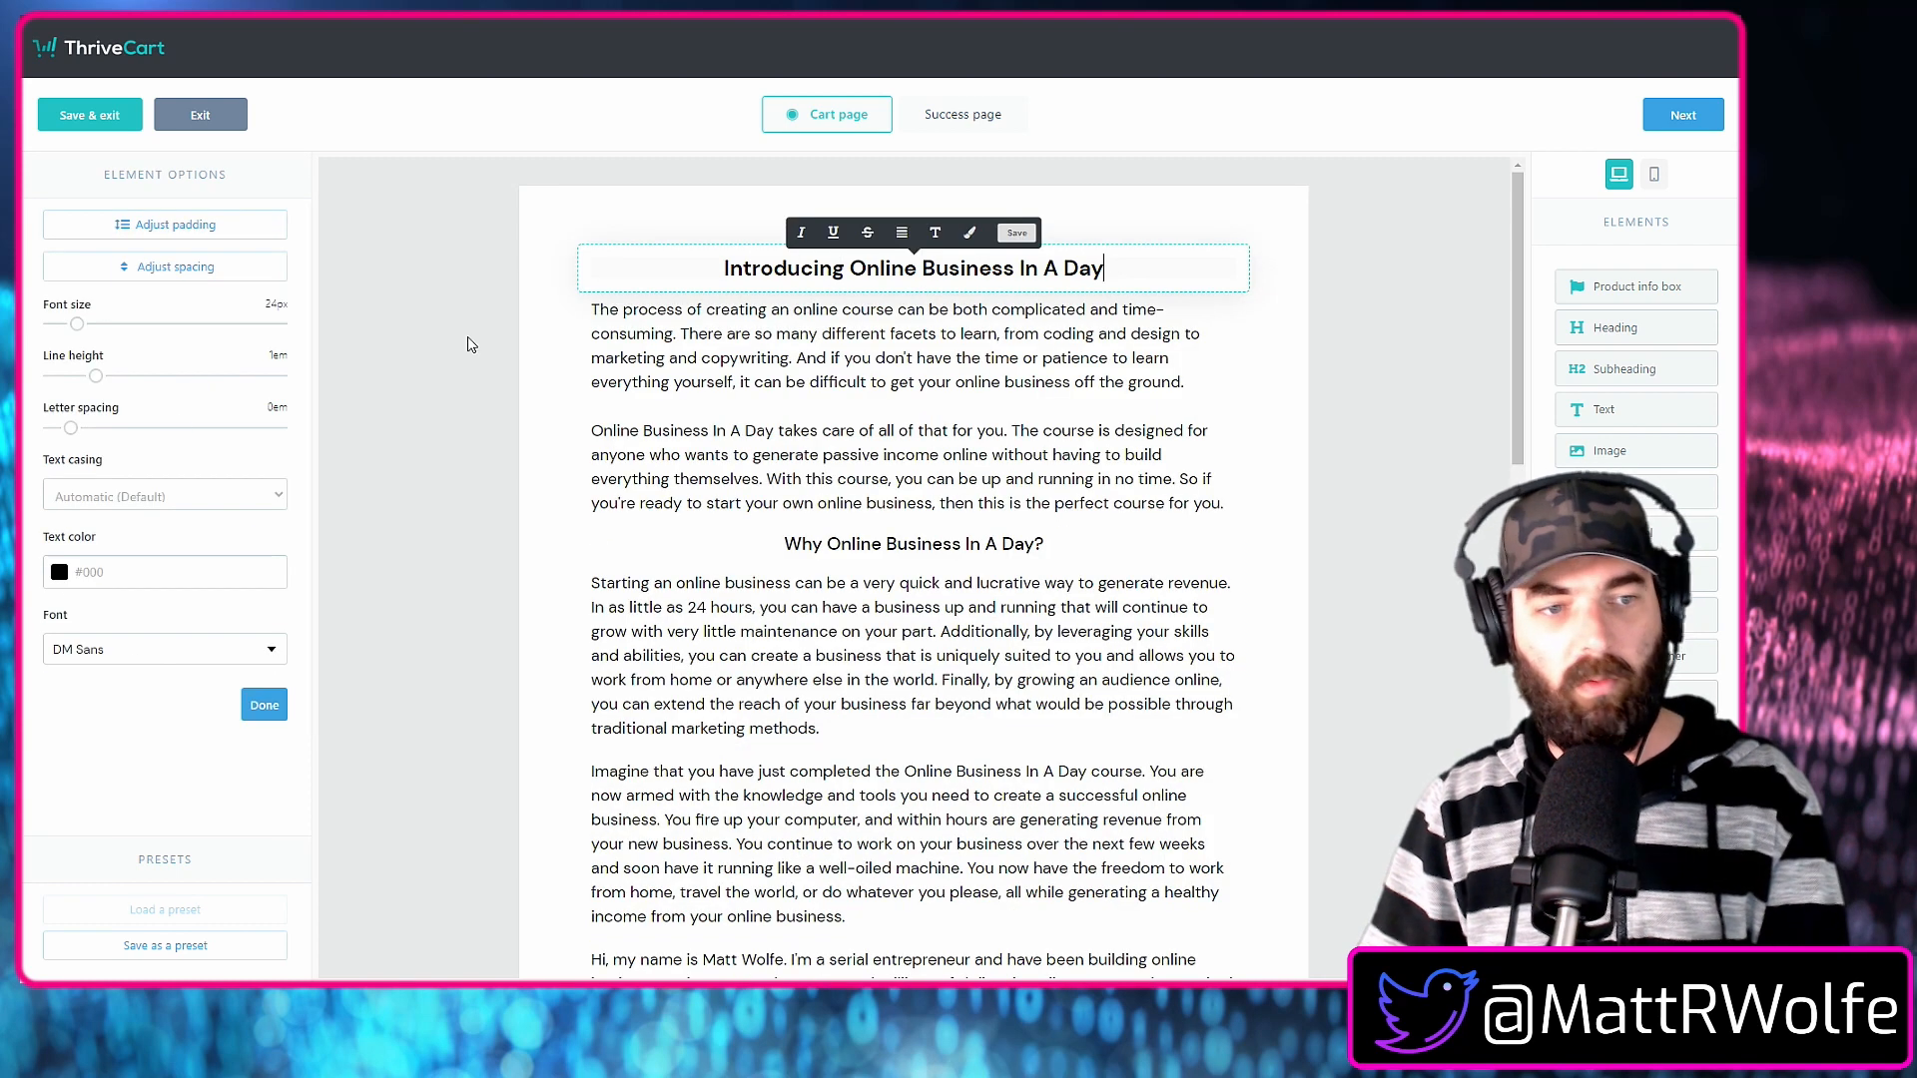
Set the "Introducing Online Business In A Day" heading to 32px and enlarge the "Why Online Business In A Day?" subheading.
drag(78, 325, 86, 333)
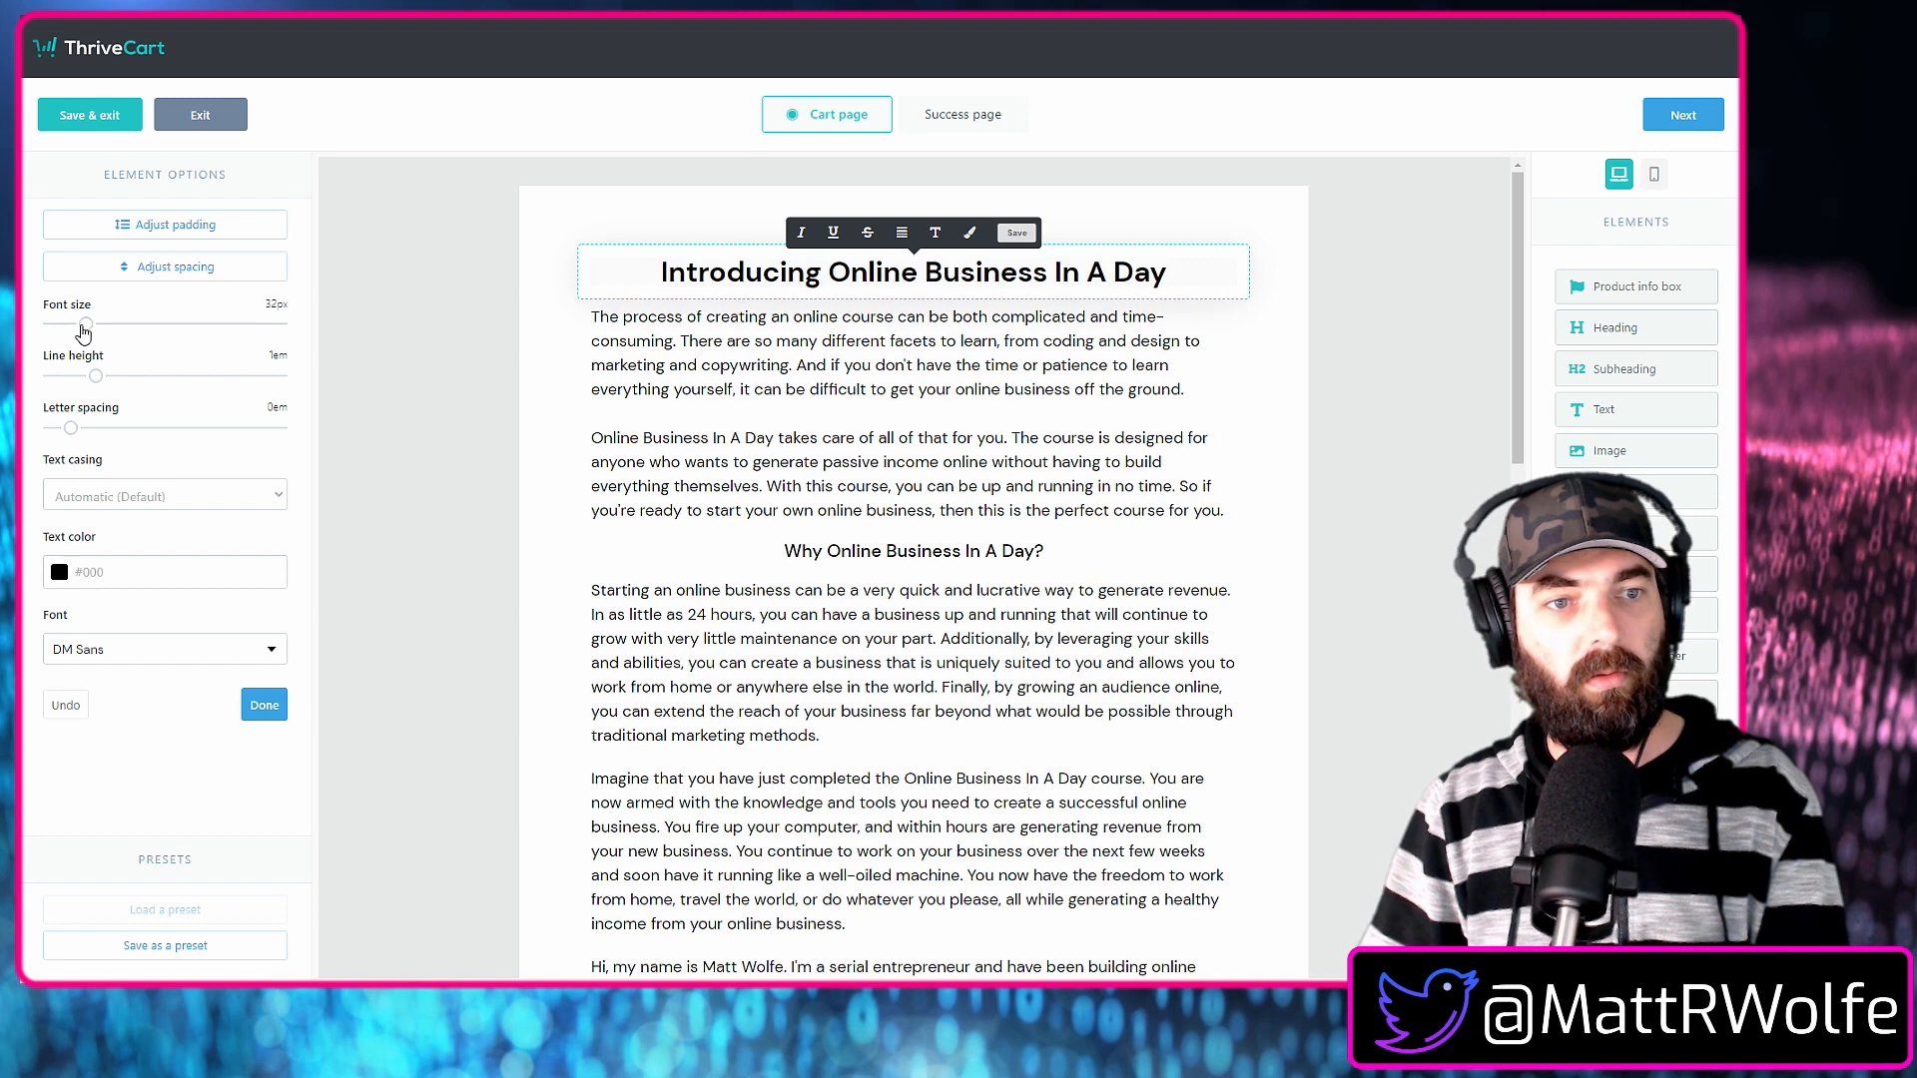
click(832, 552)
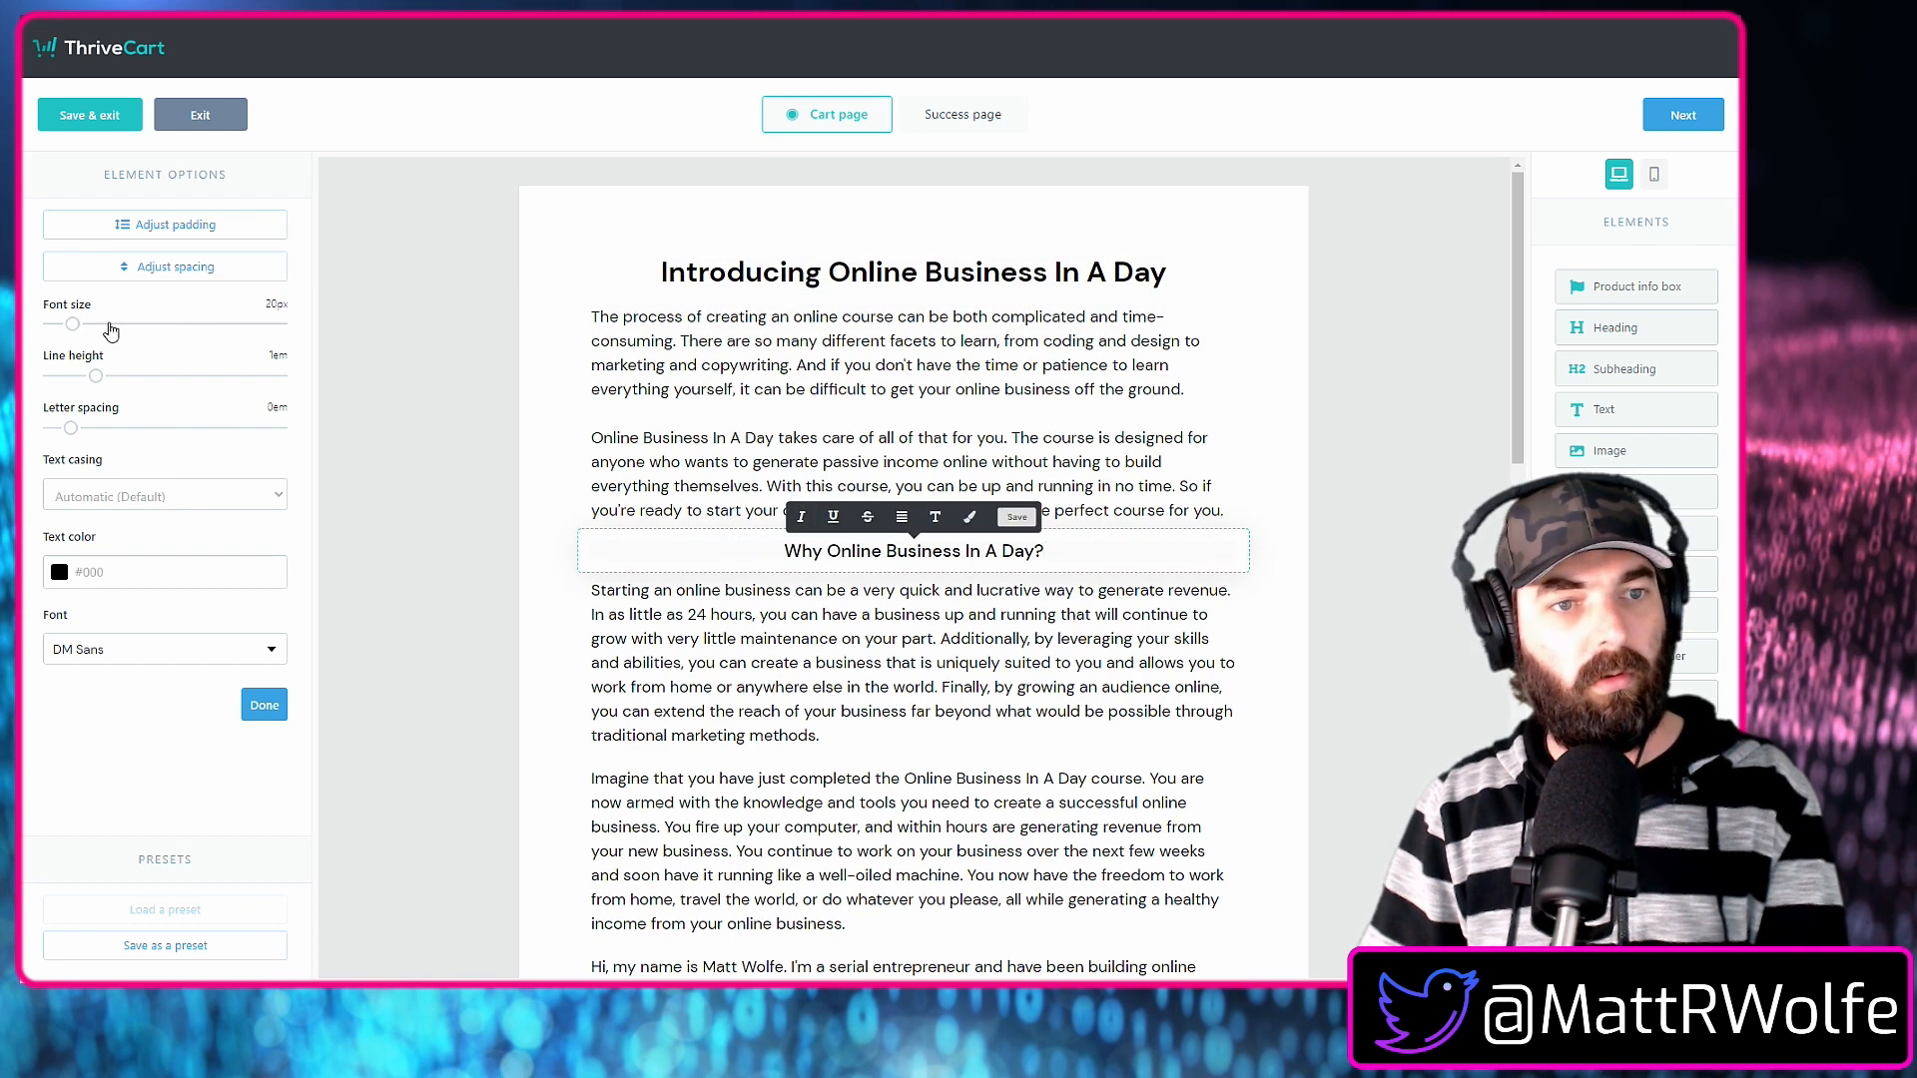
drag(80, 331, 86, 332)
click(516, 725)
scroll(516, 727, down, 5)
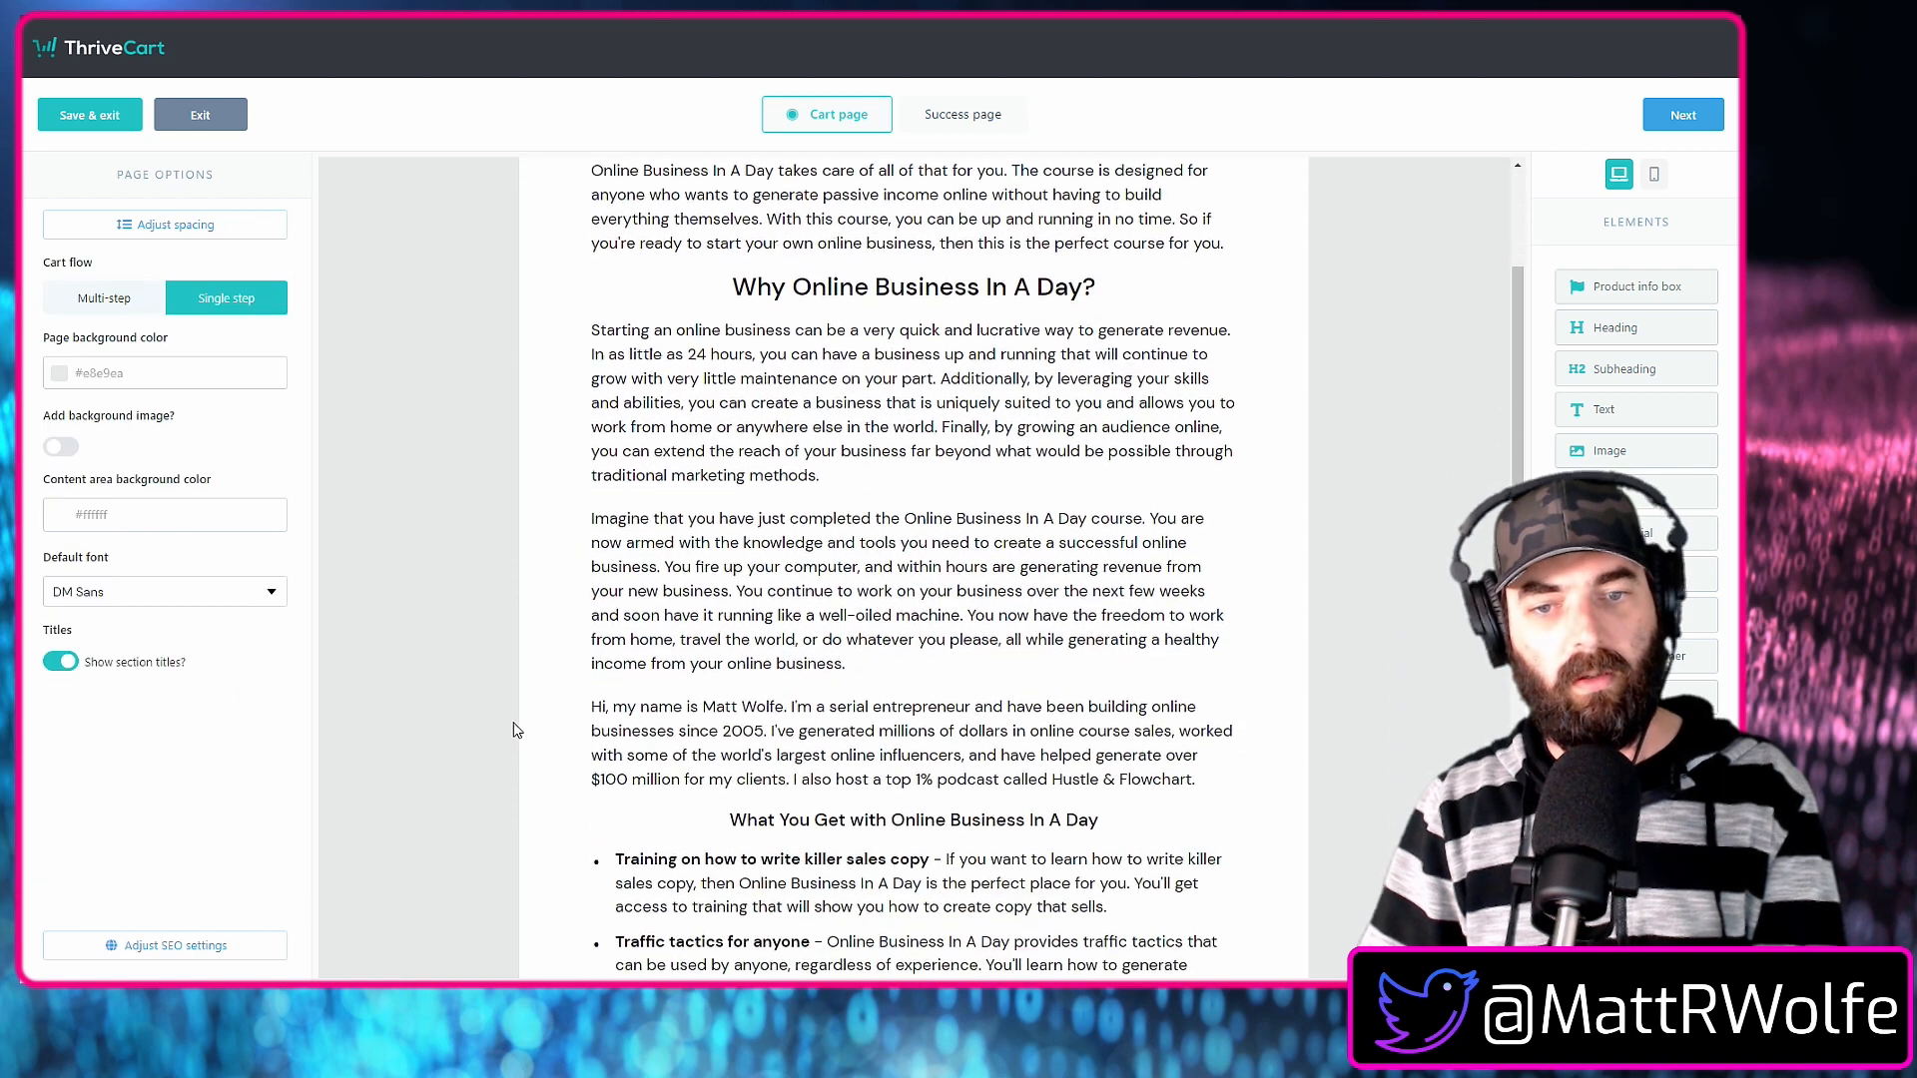
Set the "What You Get with Online Business In A Day" subheading to 32px and its top padding to 4.
click(825, 642)
drag(74, 328, 85, 330)
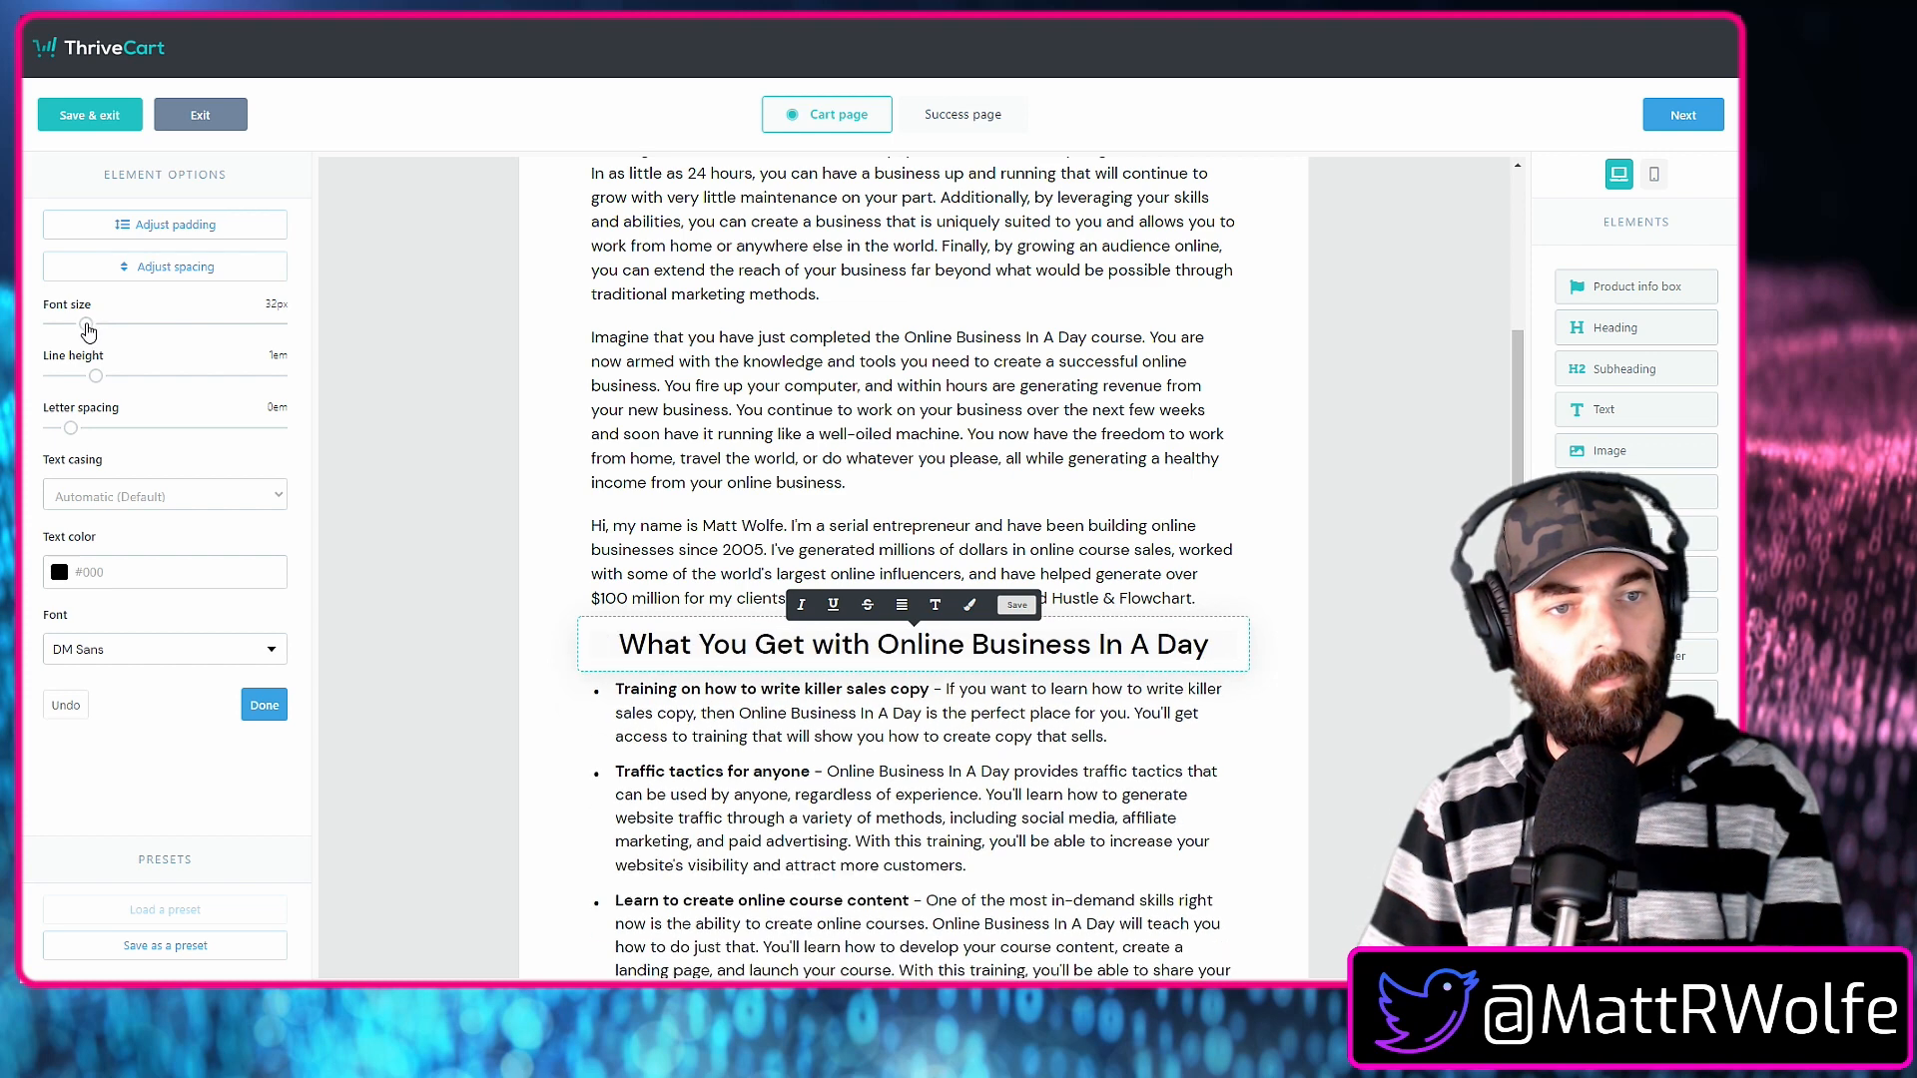
click(503, 814)
click(878, 645)
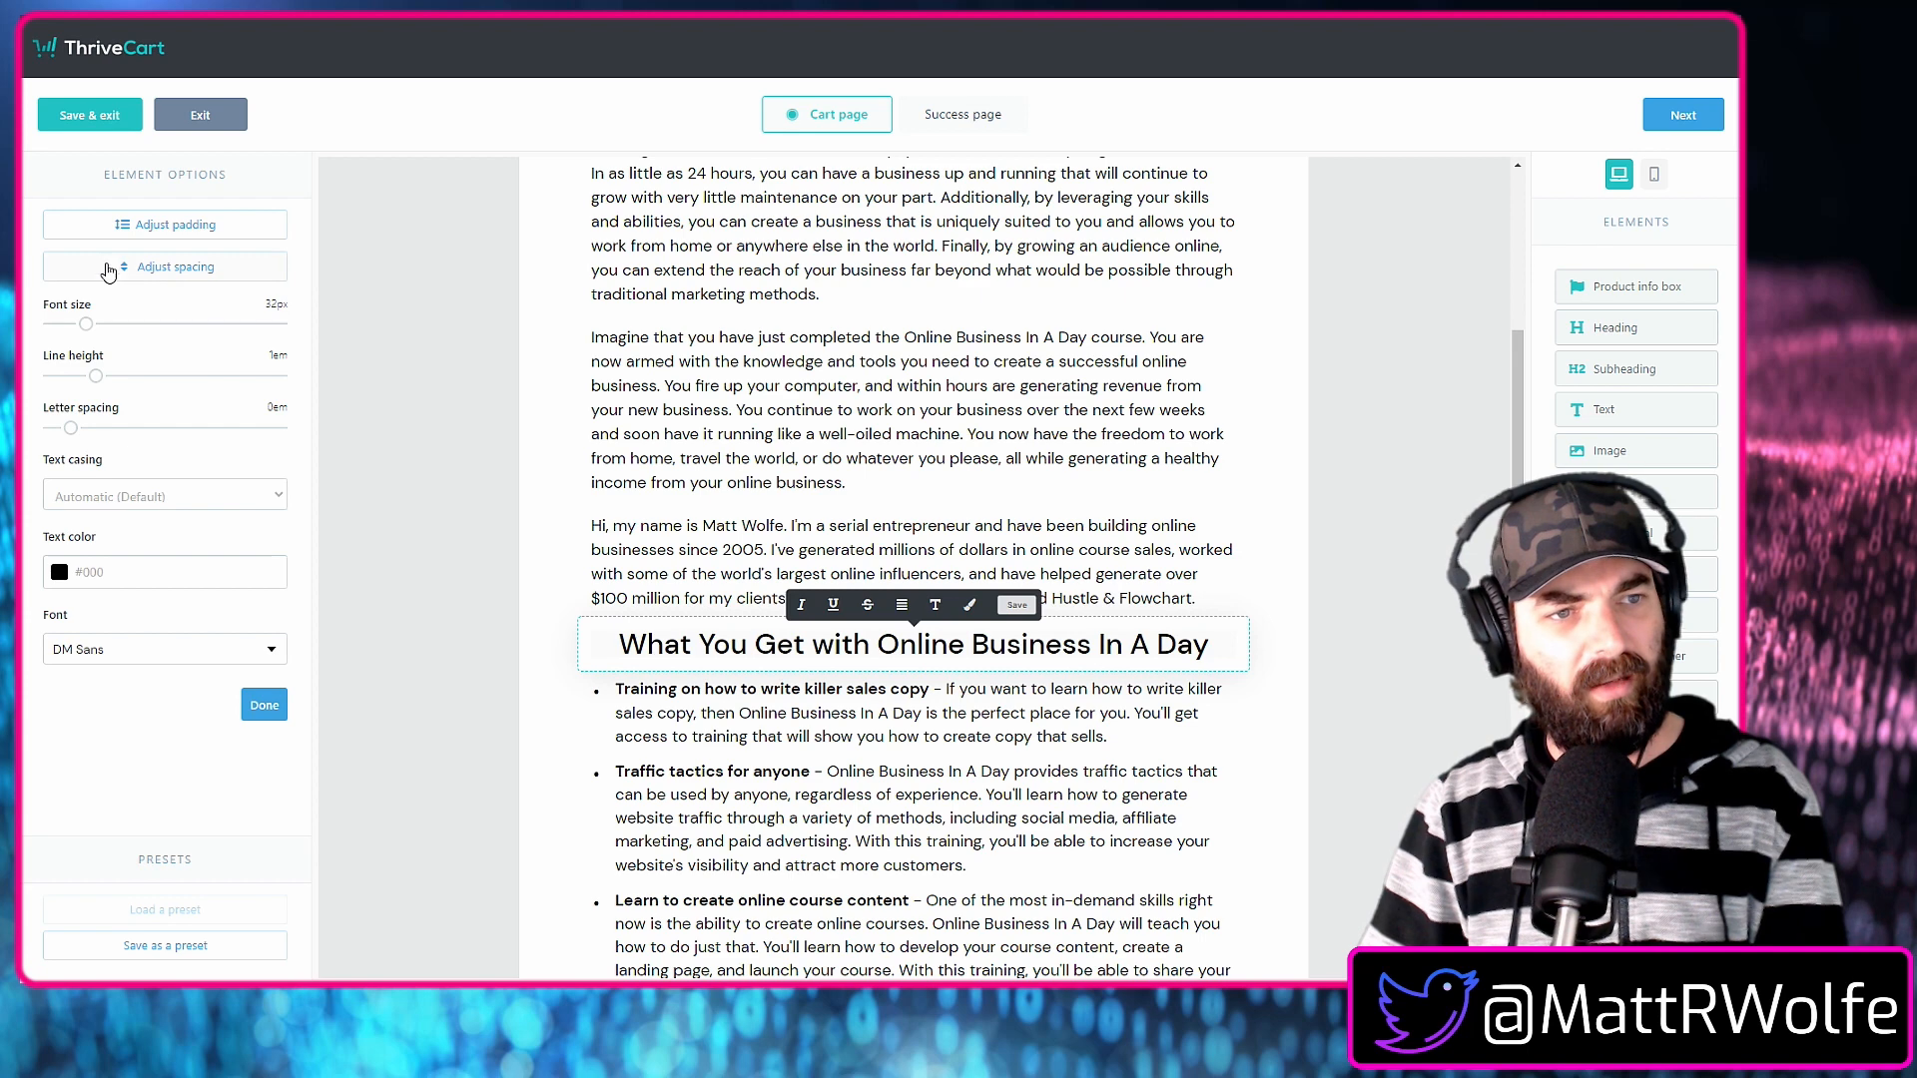
click(181, 227)
drag(51, 316, 62, 317)
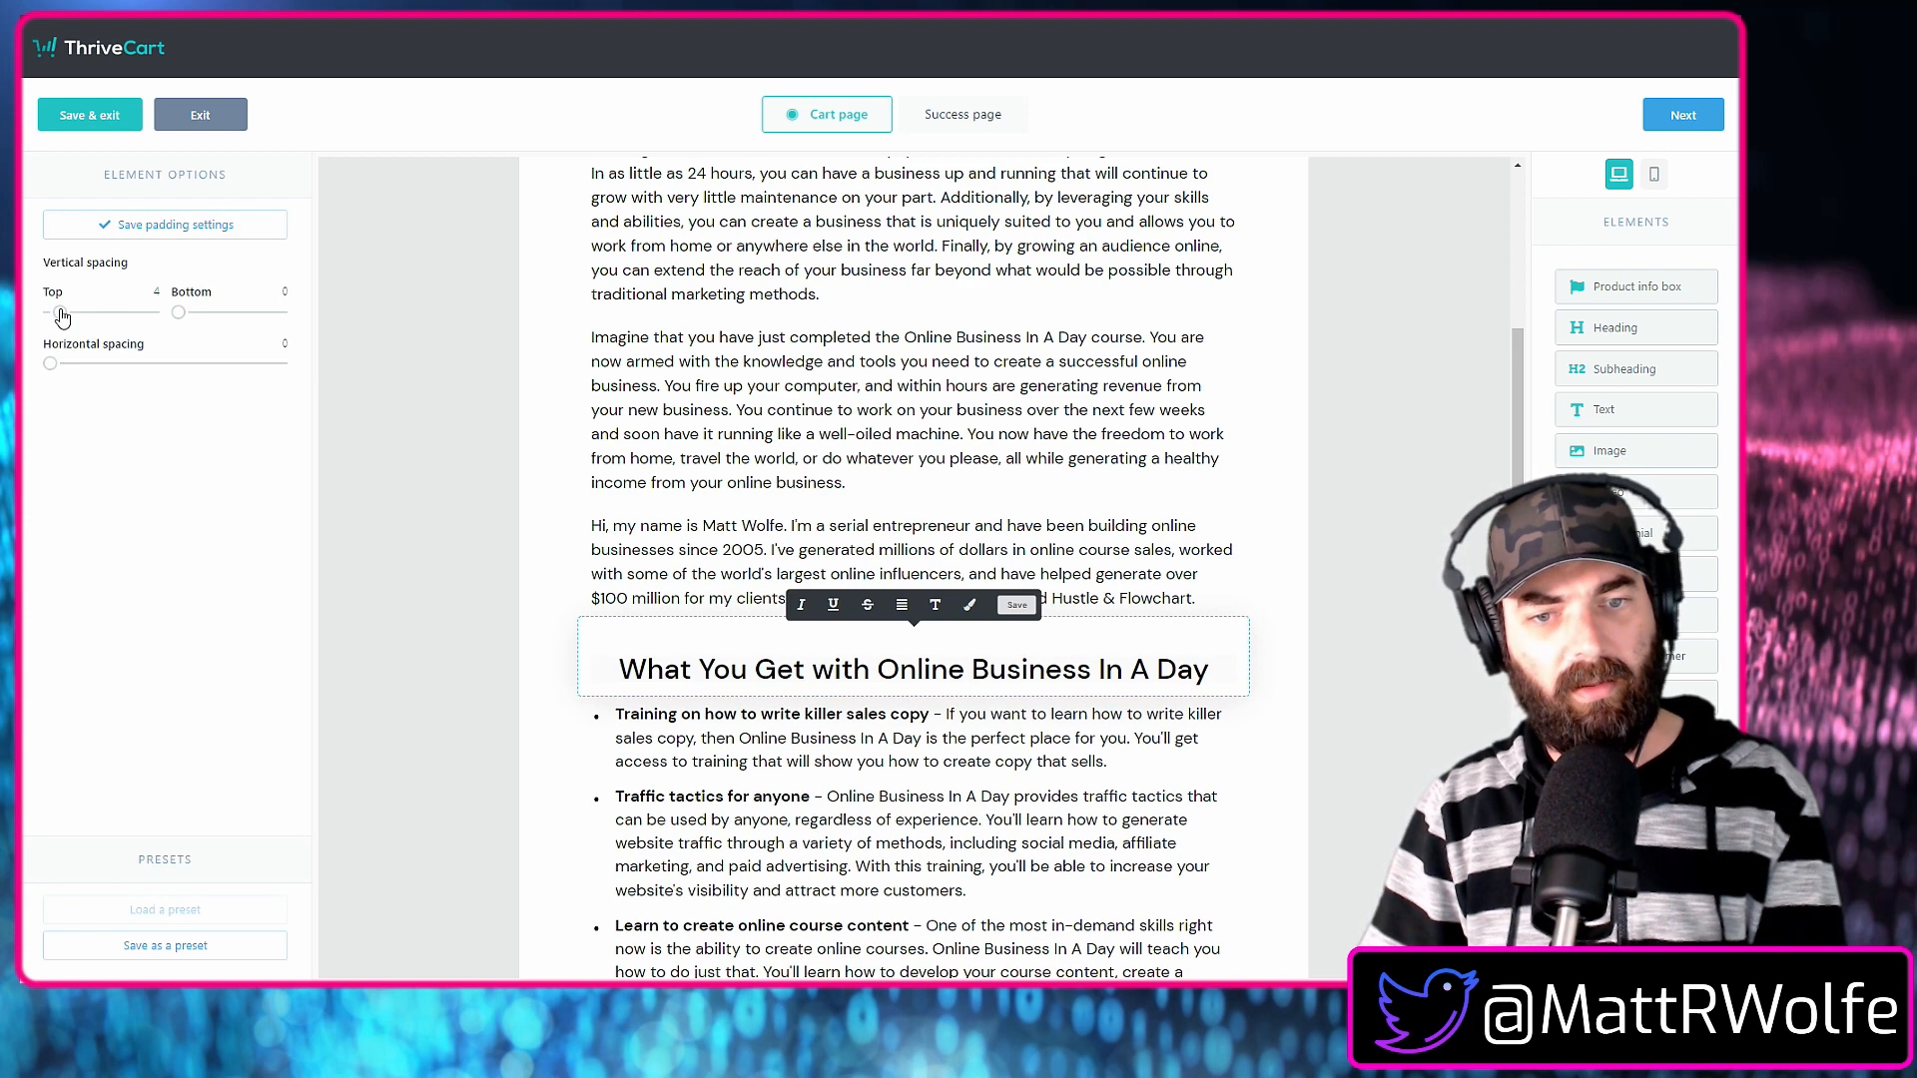
click(382, 497)
Add extra space above the "Why Online Business In A Day?" subheading.
scroll(1135, 775, up, 5)
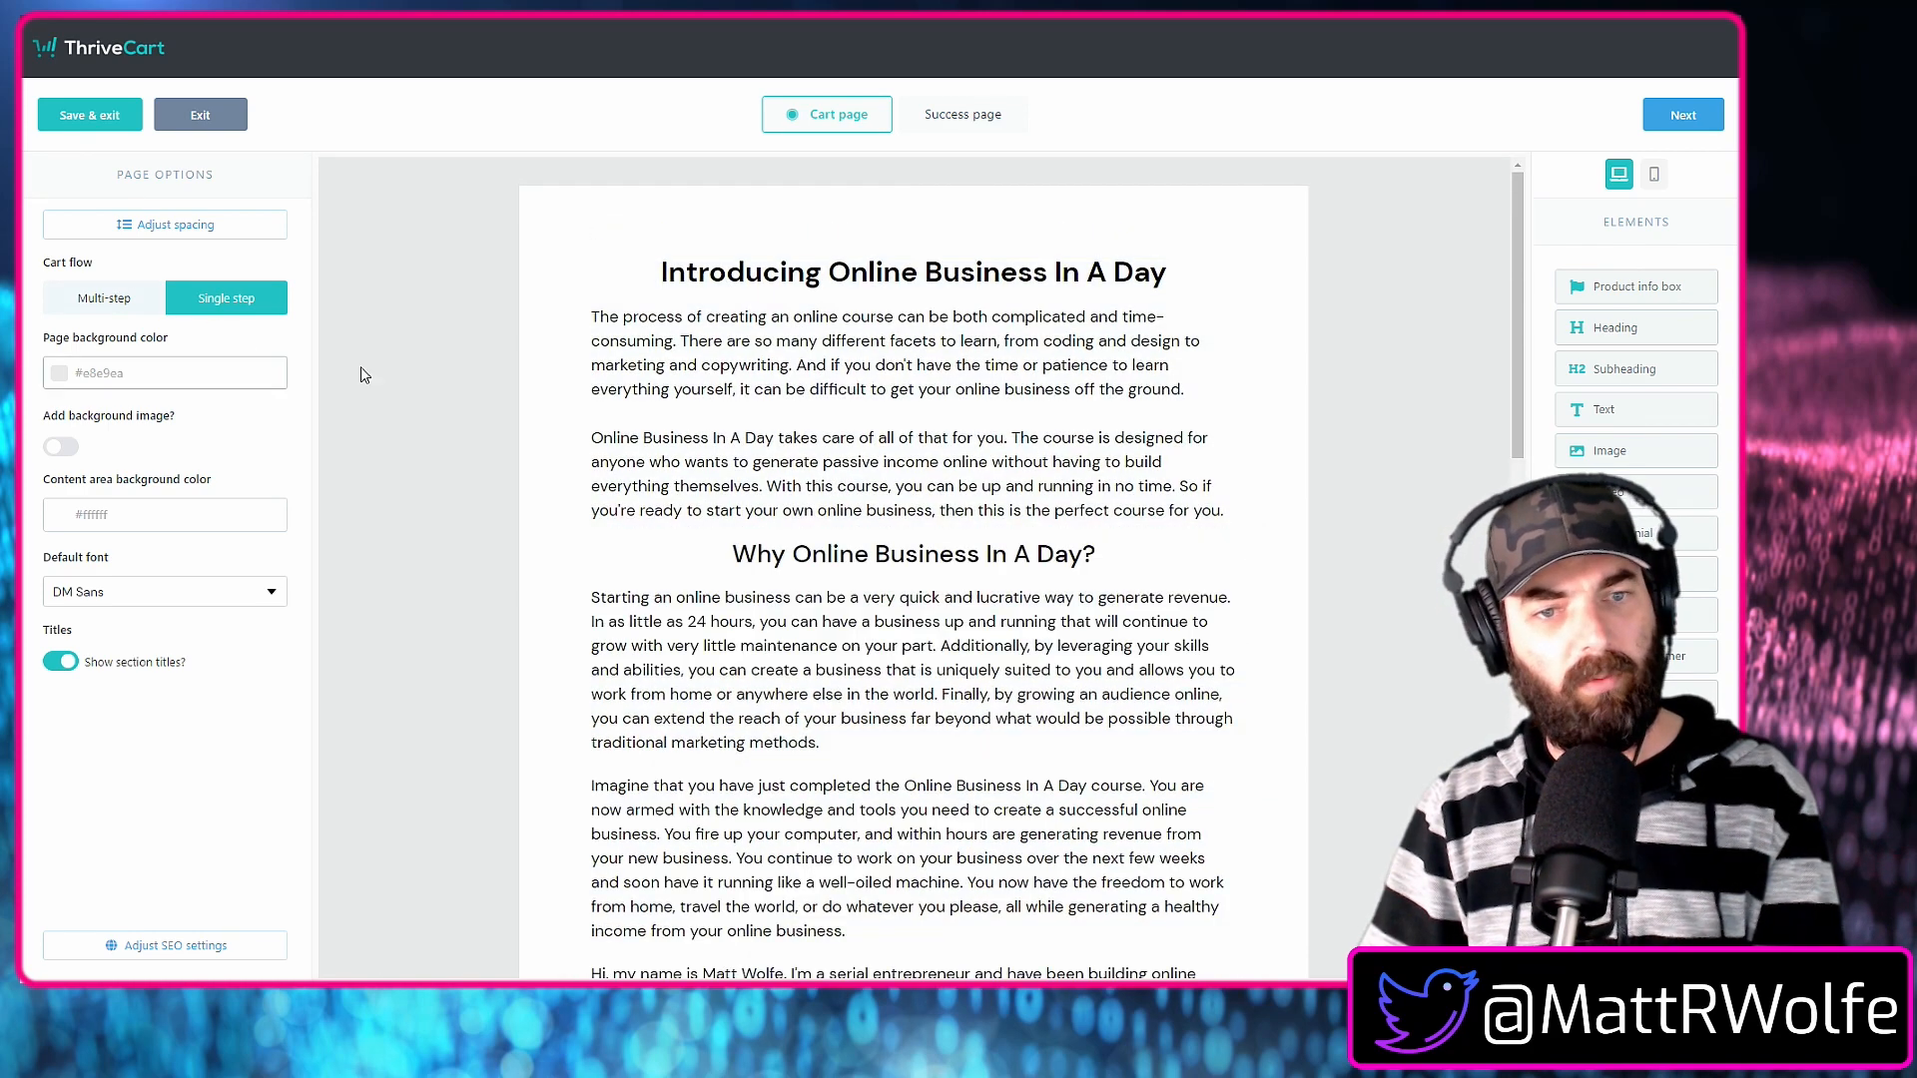
click(836, 570)
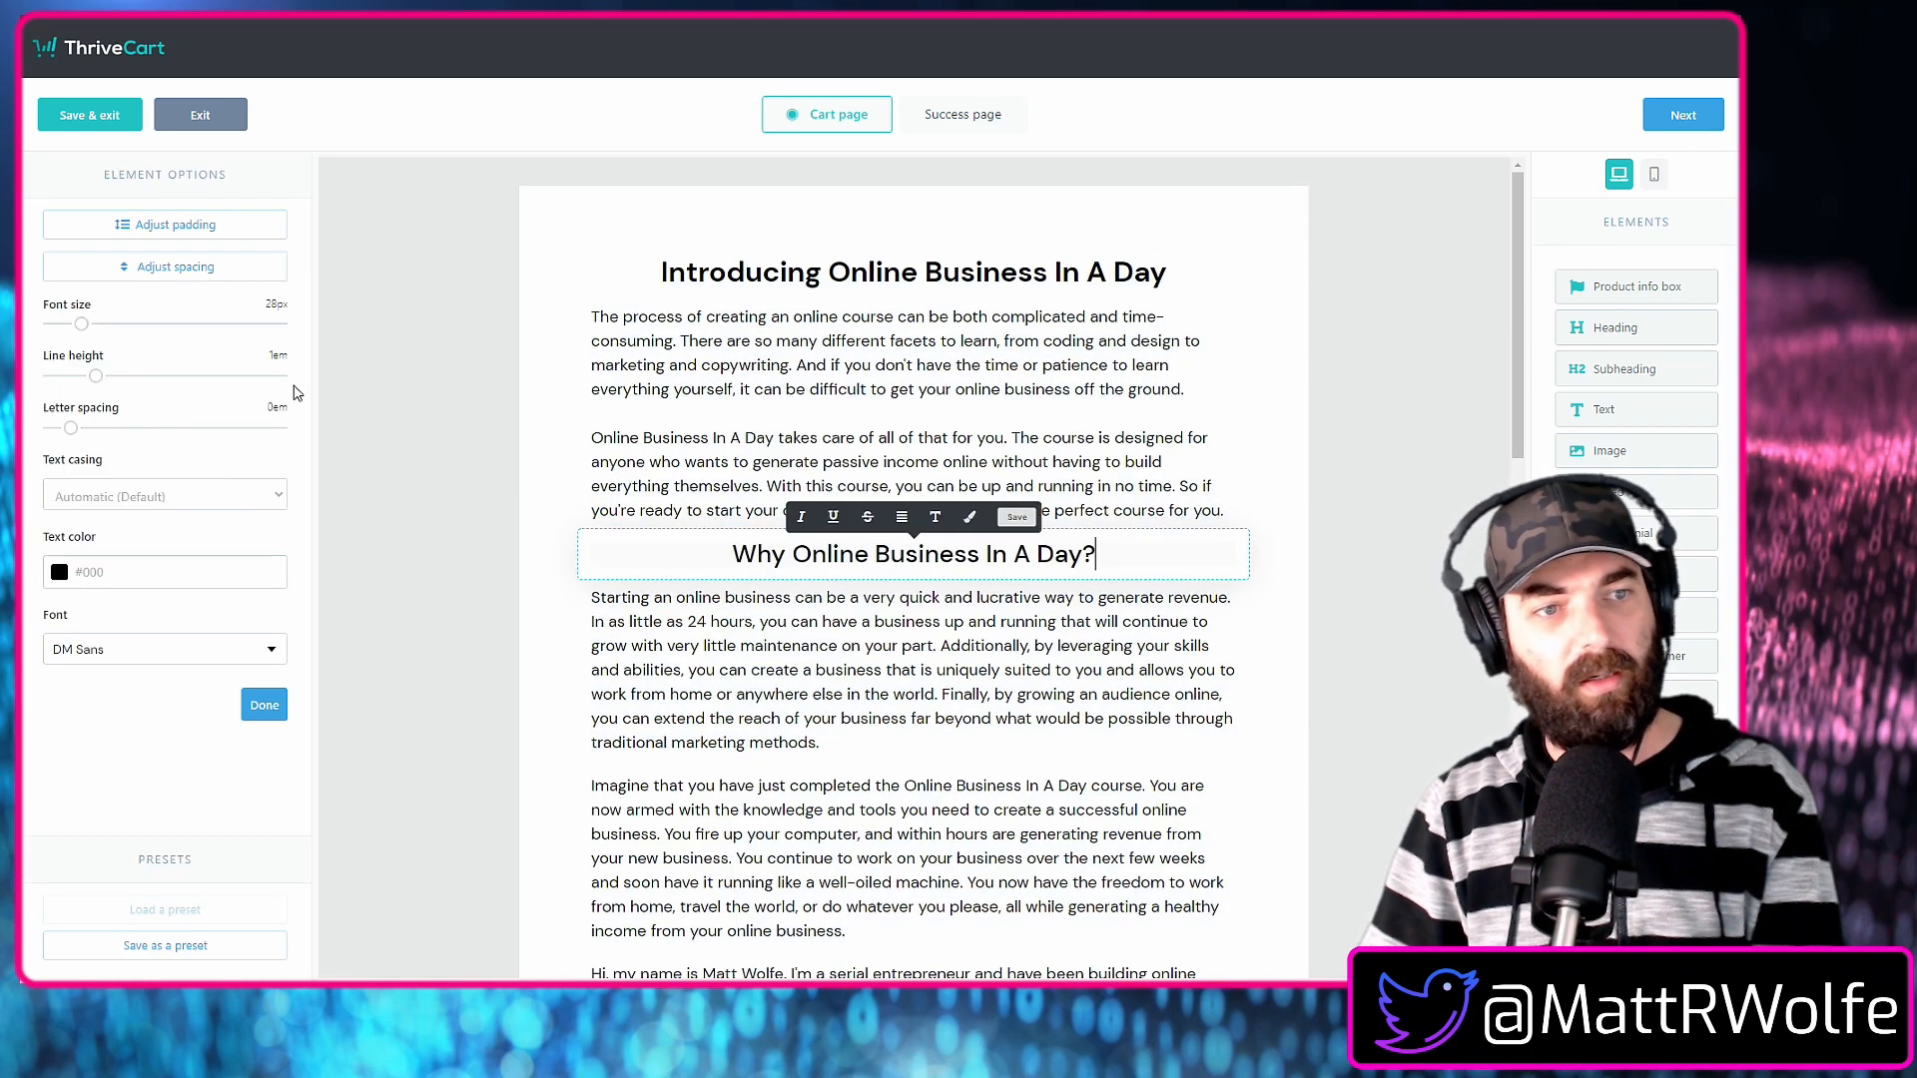
click(121, 265)
drag(51, 315, 60, 321)
click(389, 506)
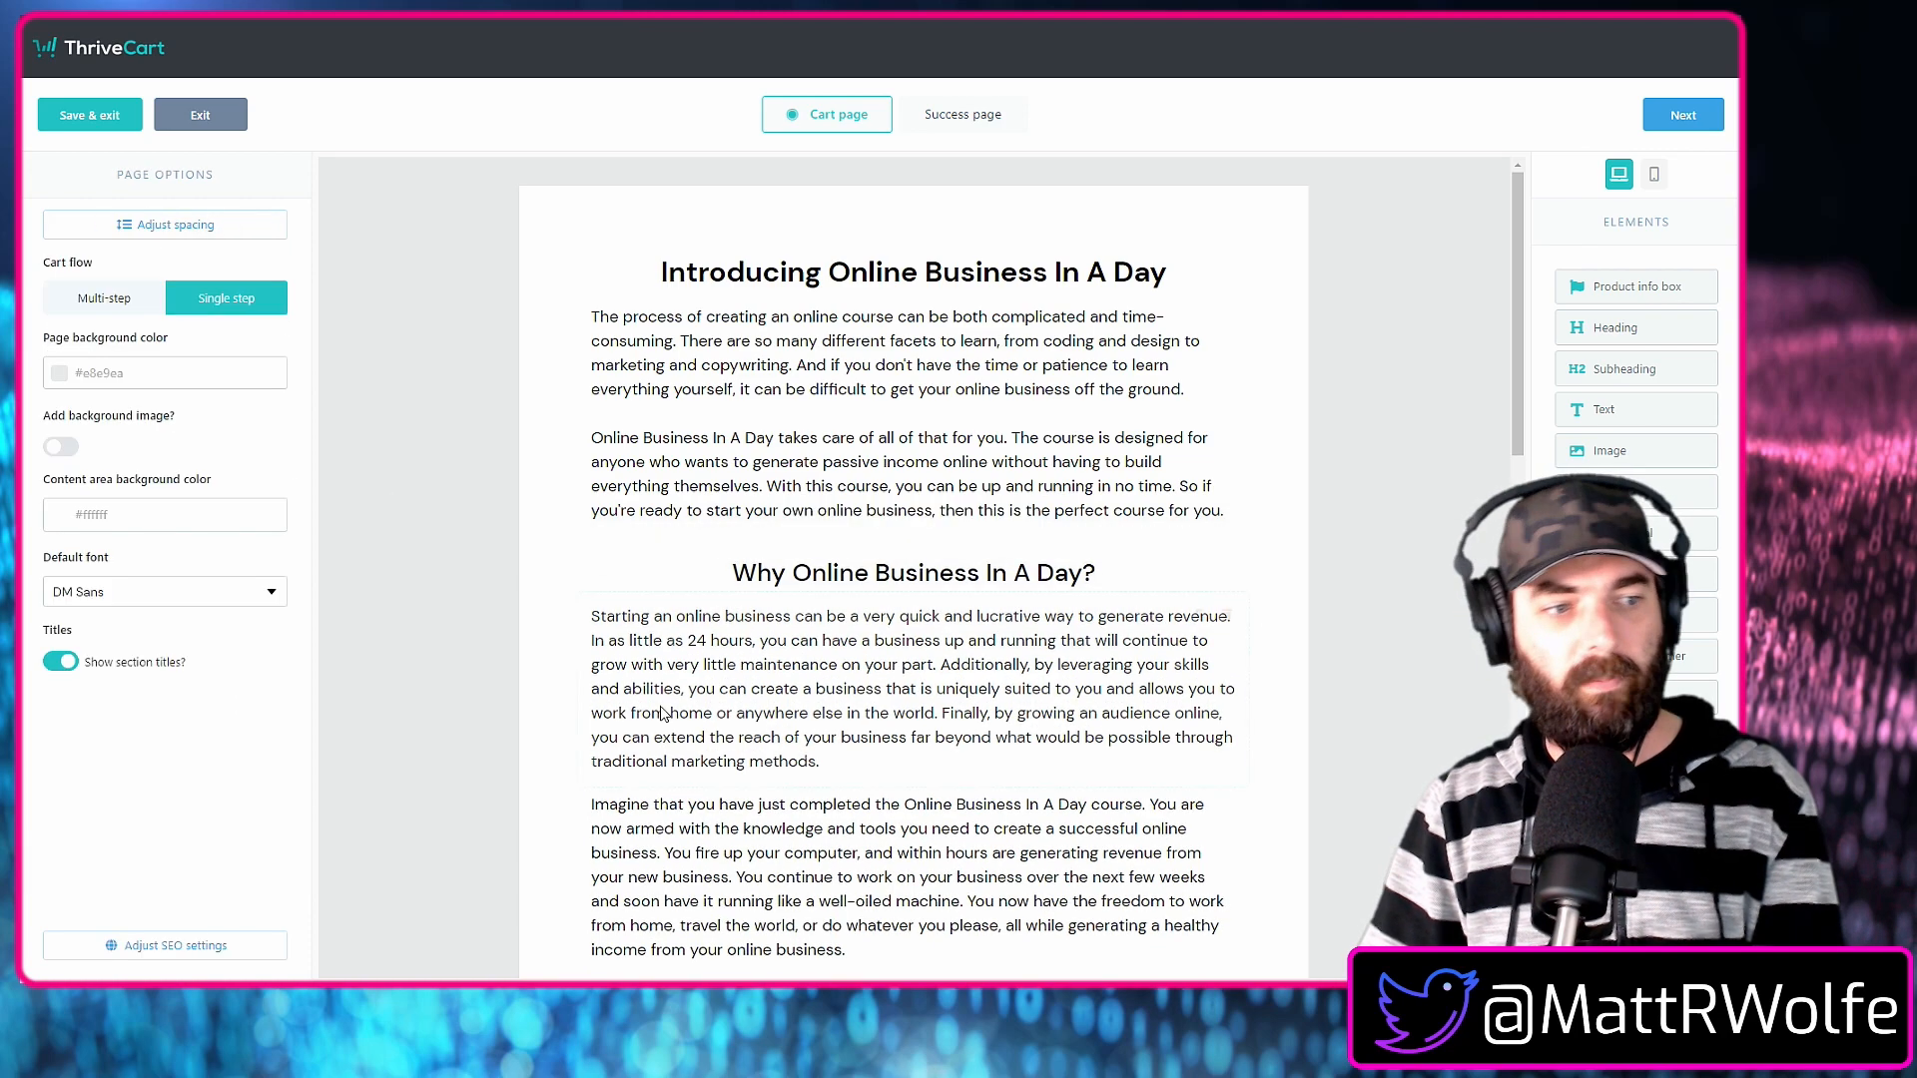
Switch to the sales letter in Google Docs and review the "Who is Online Business In A Day for?" and FAQ sections.
scroll(687, 717, down, 10)
scroll(1201, 622, up, 5)
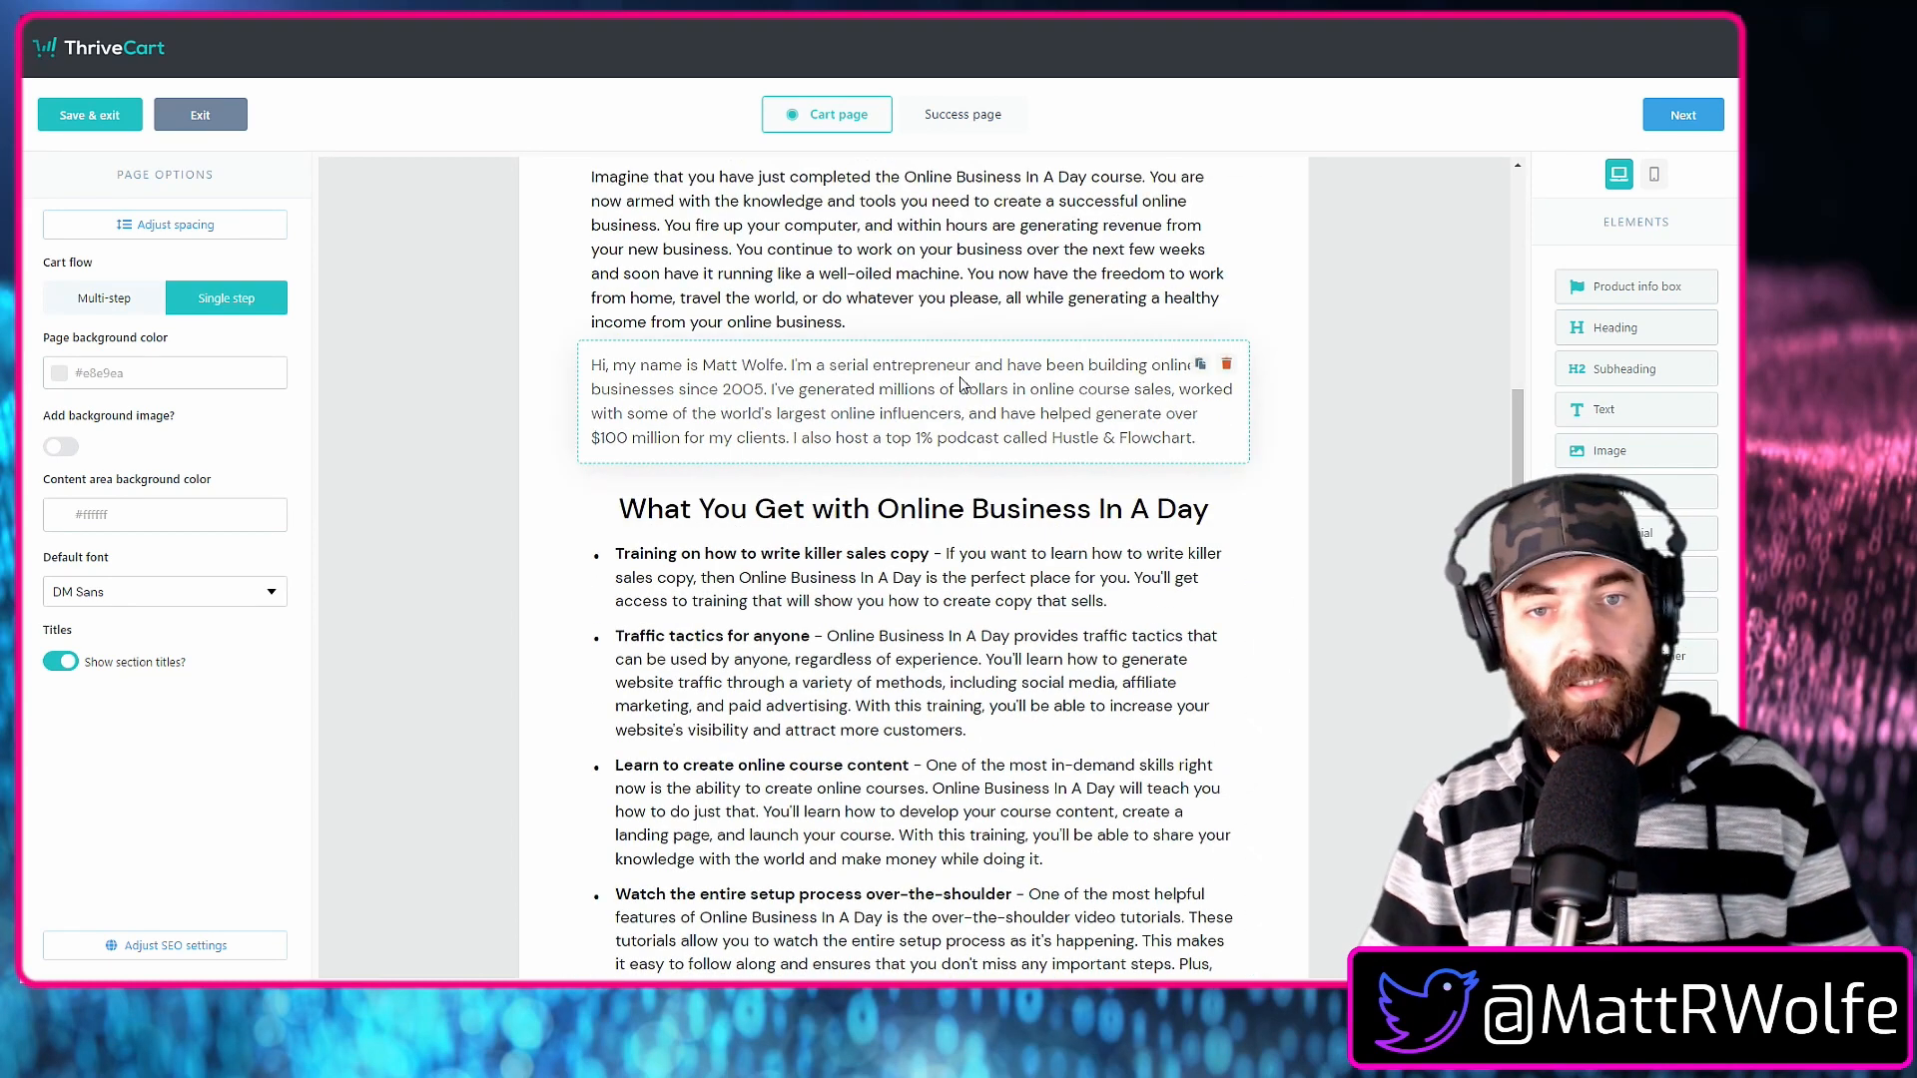
key(ctrl+Tab)
scroll(949, 415, down, 9)
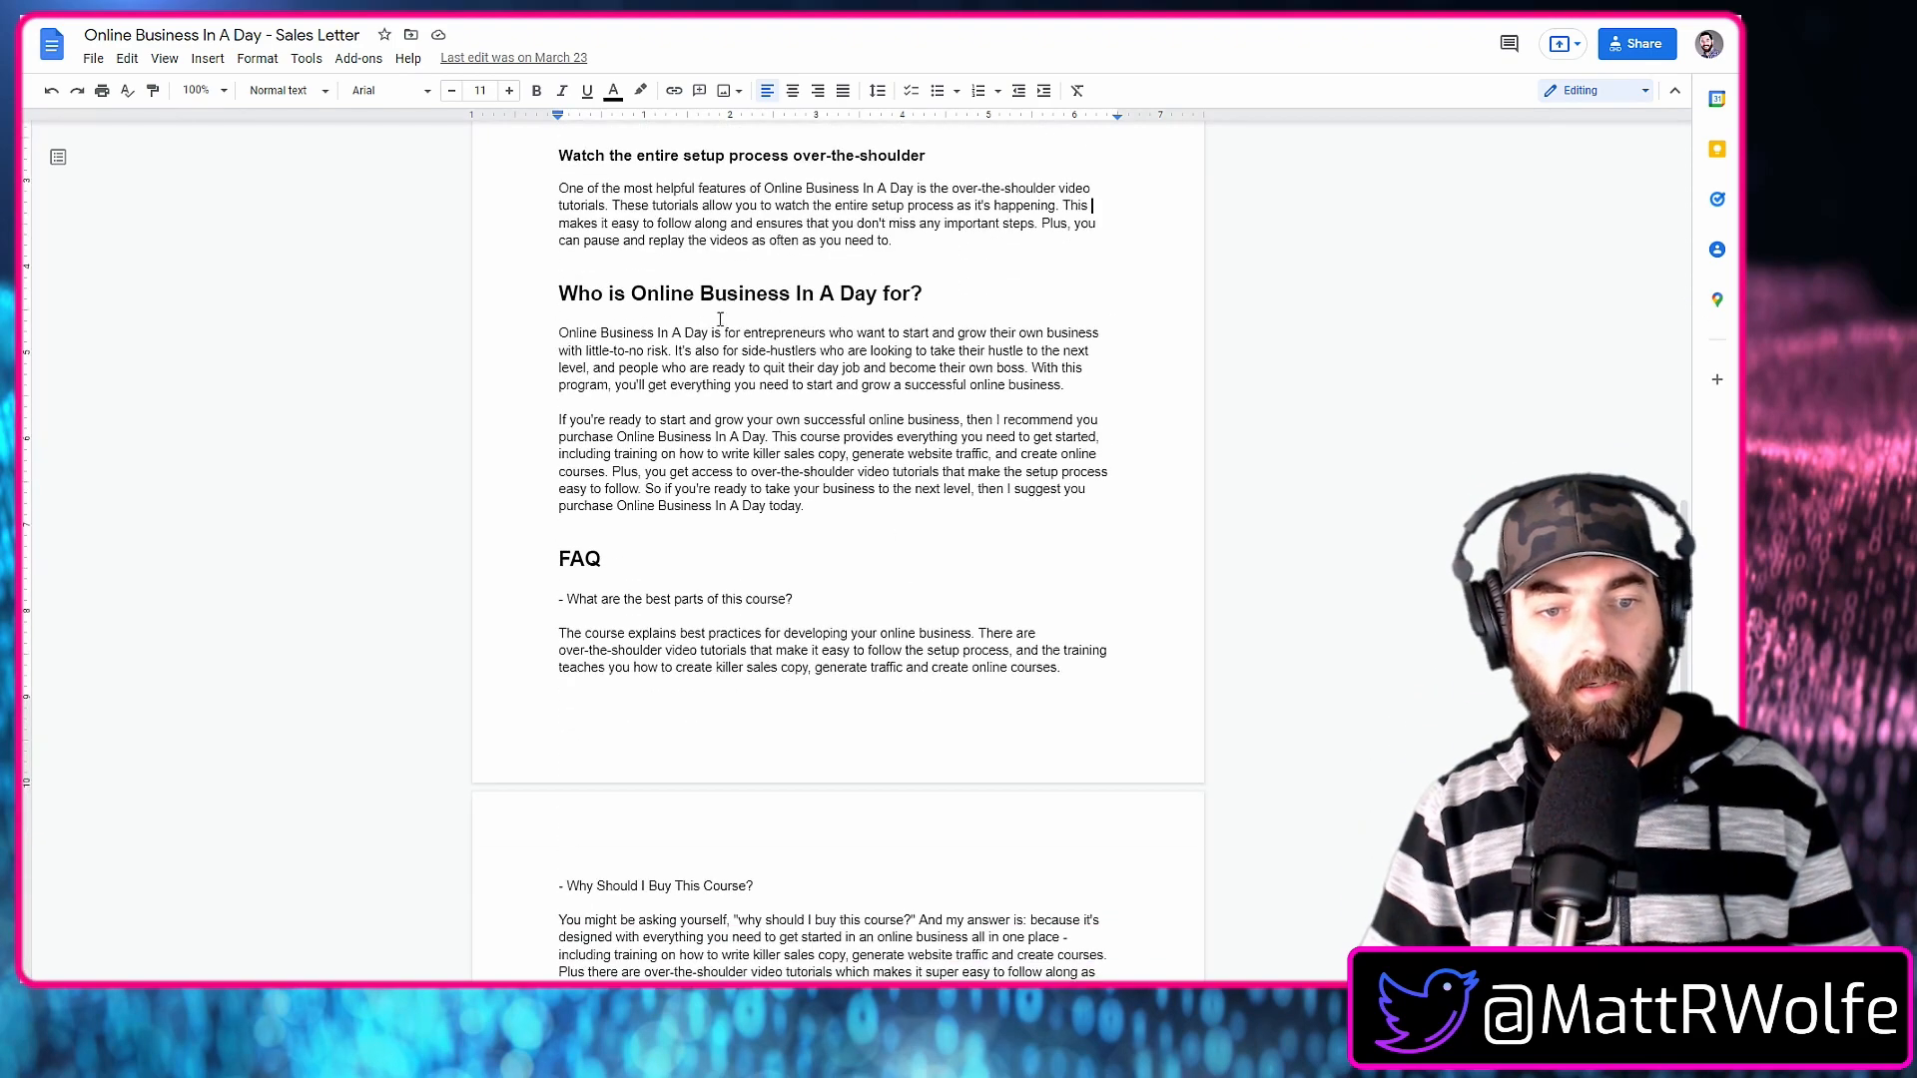
scroll(858, 582, up, 3)
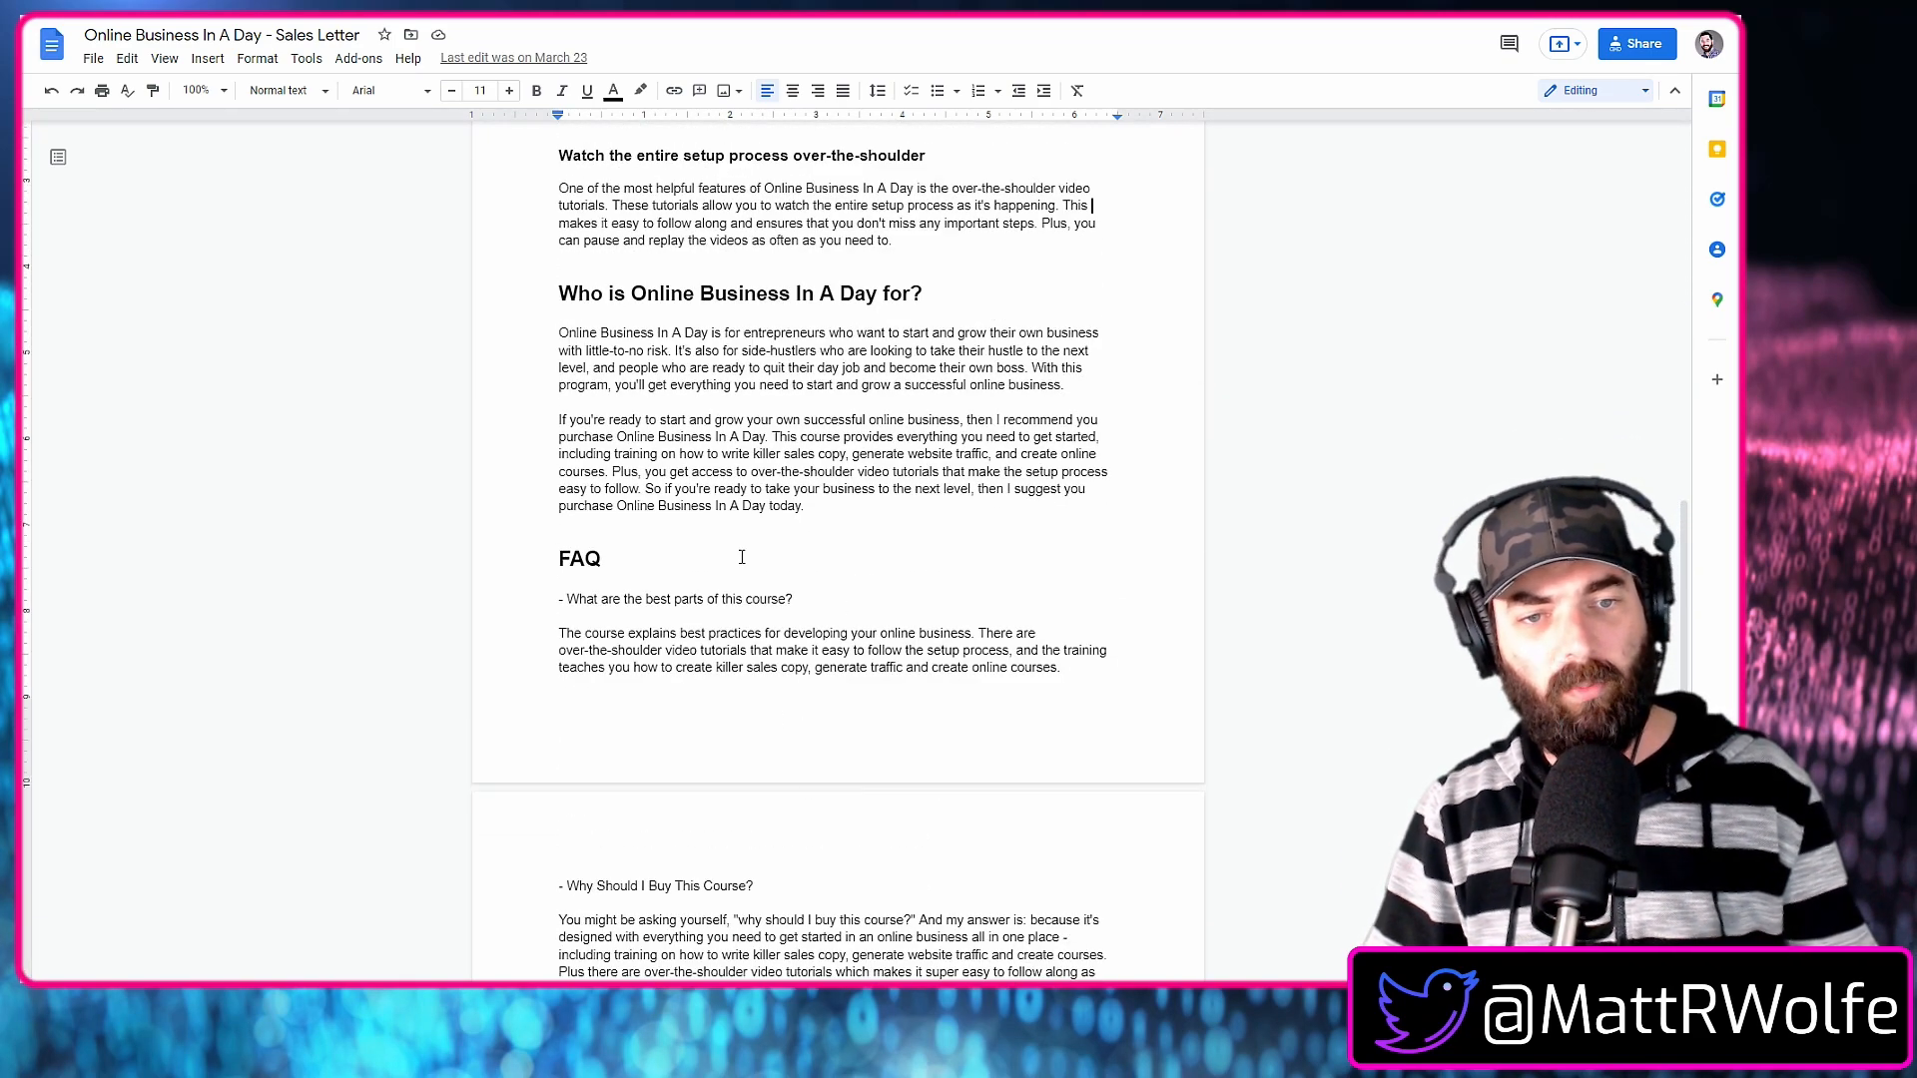
scroll(742, 557, down, 3)
scroll(828, 719, up, 6)
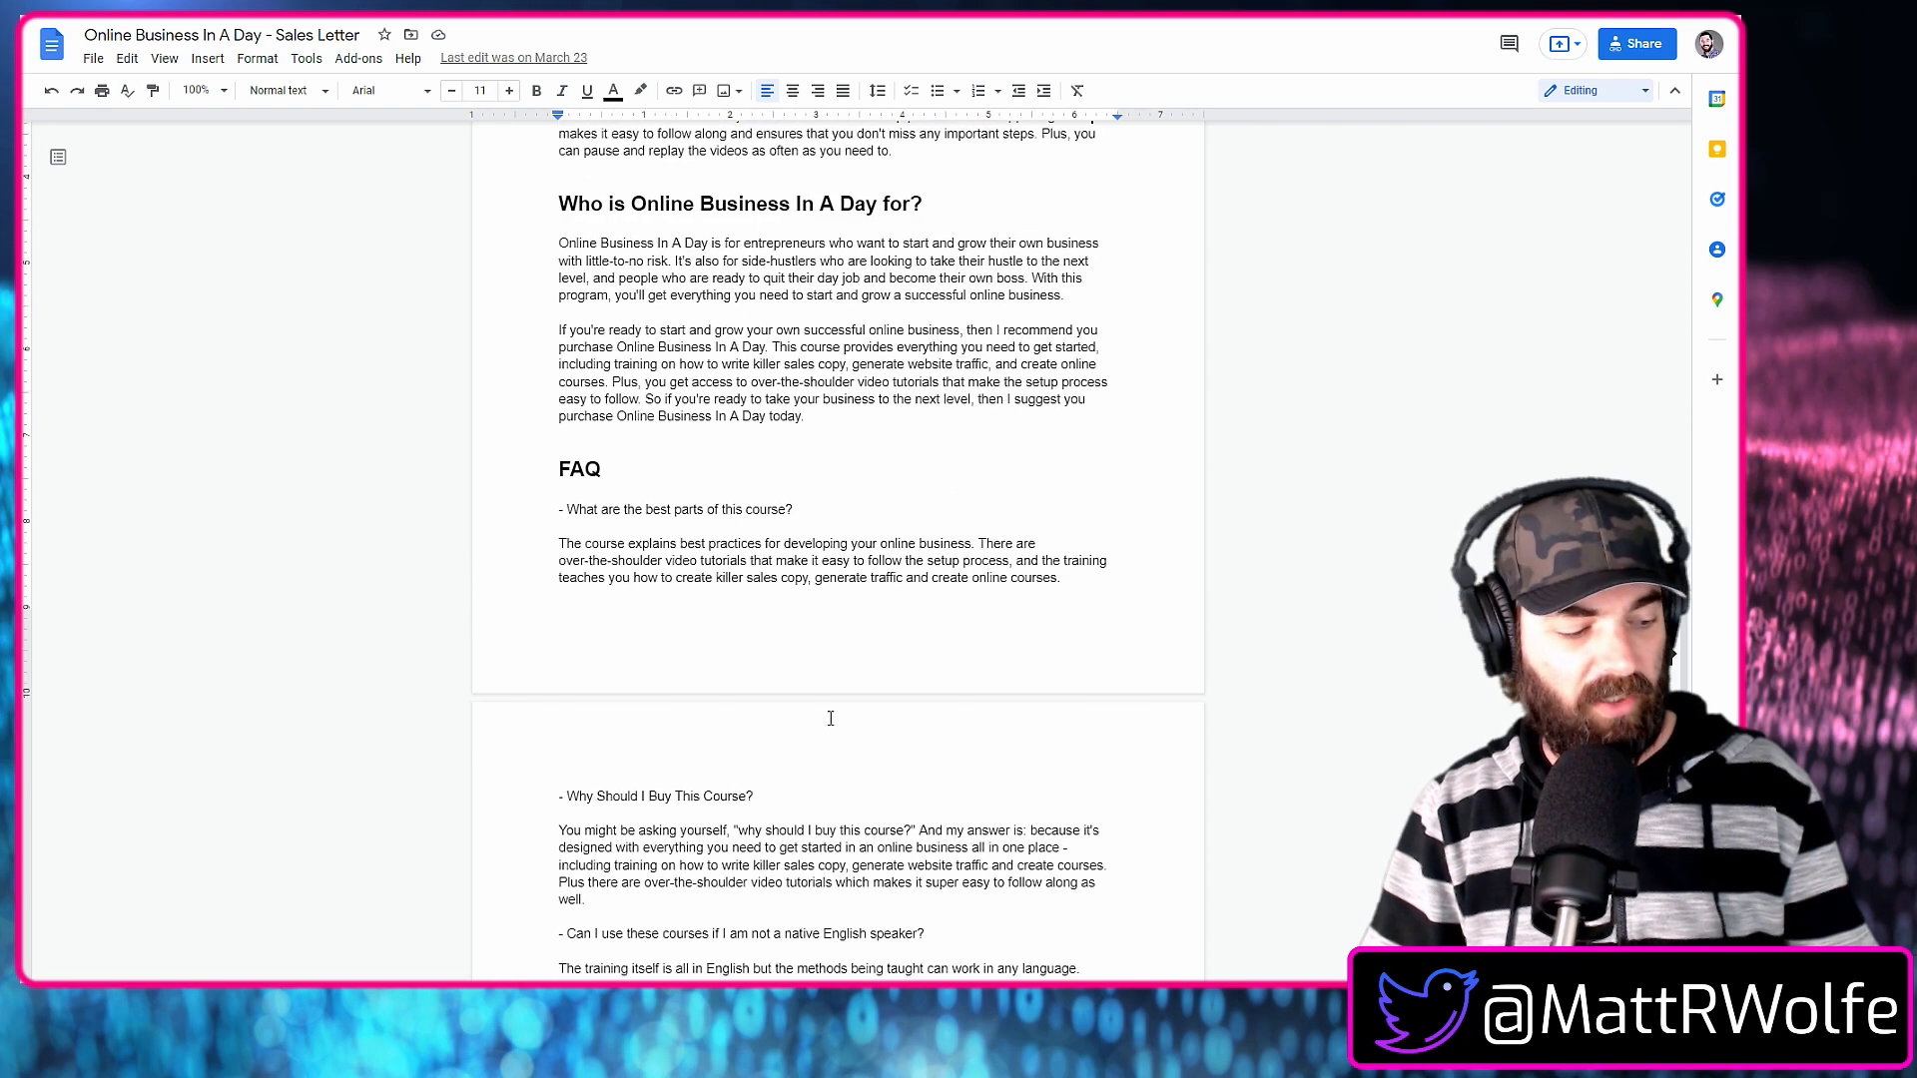
scroll(840, 732, down, 3)
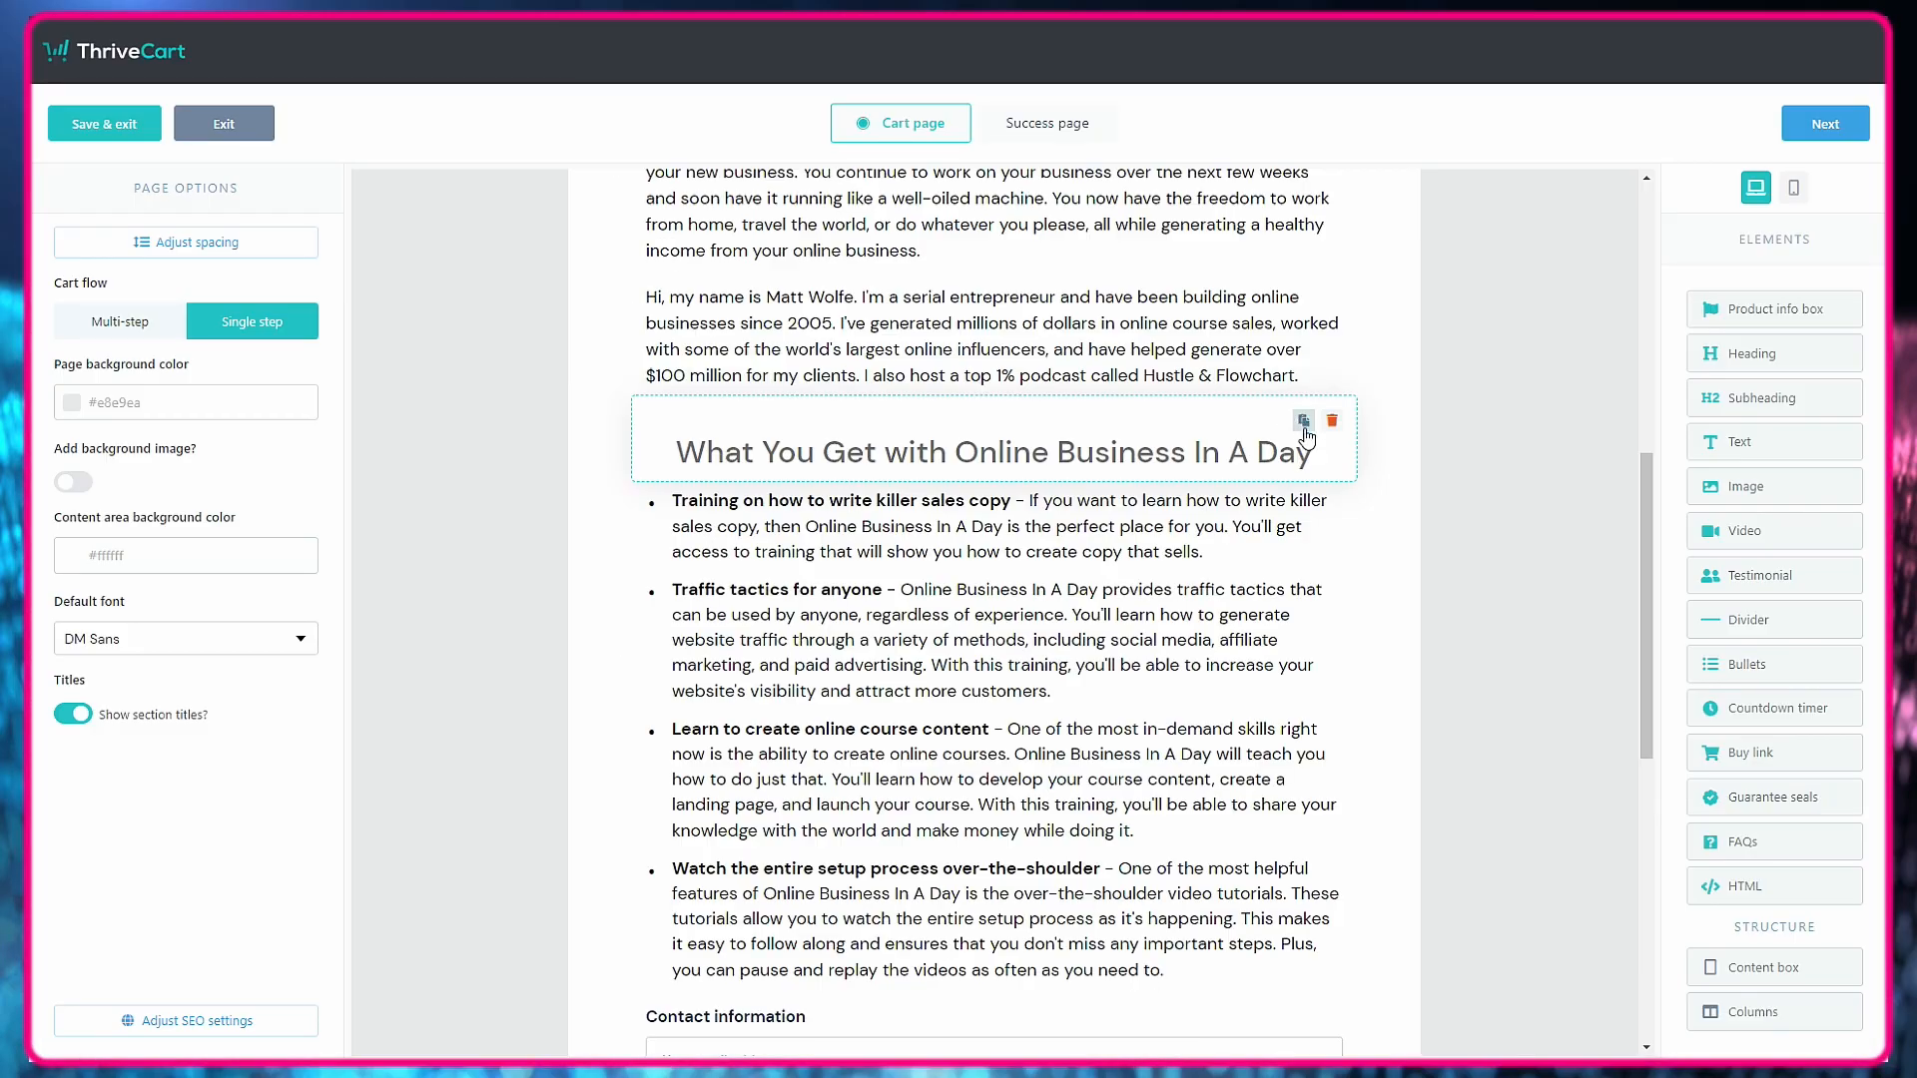
scroll(1116, 277, down, 2)
In the ThriveCart editor, place a copy of the "What You Get" subheading below the bullet list.
drag(1116, 277, 1136, 759)
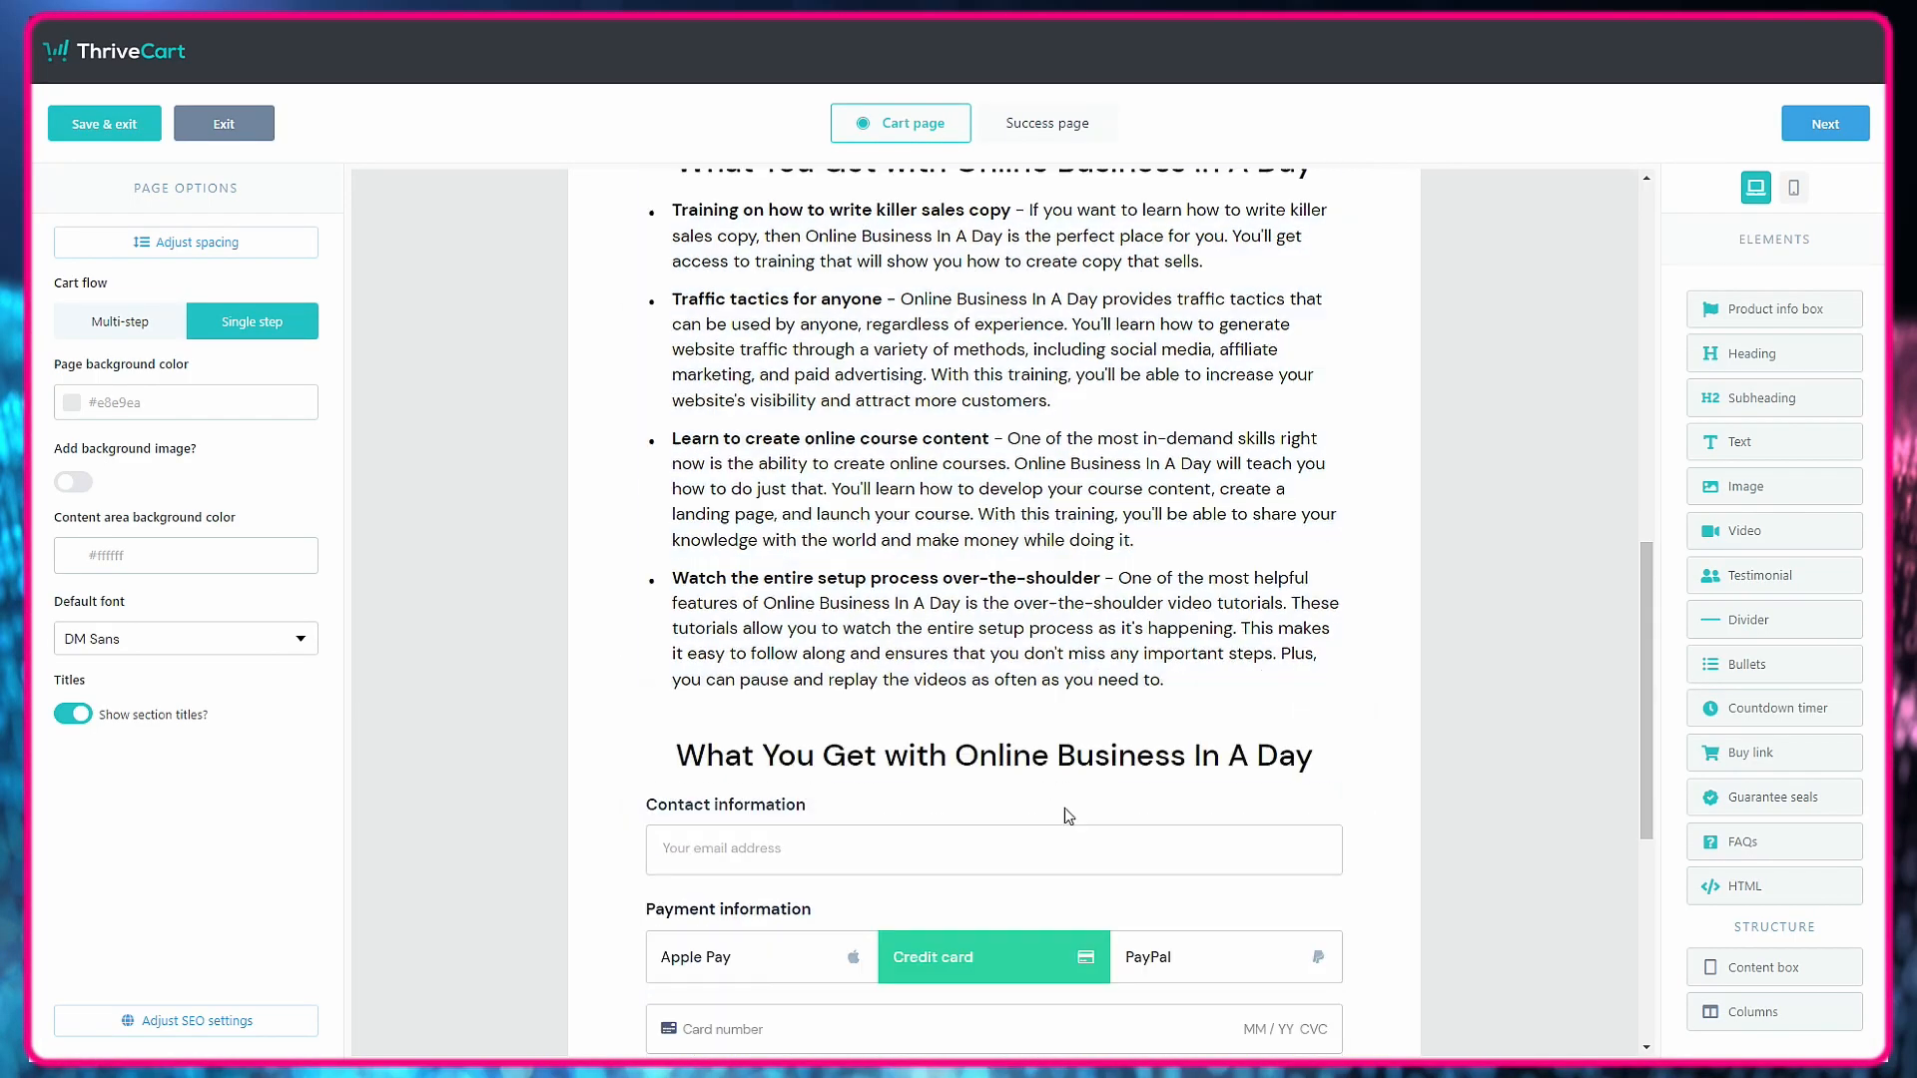
scroll(1238, 798, up, 3)
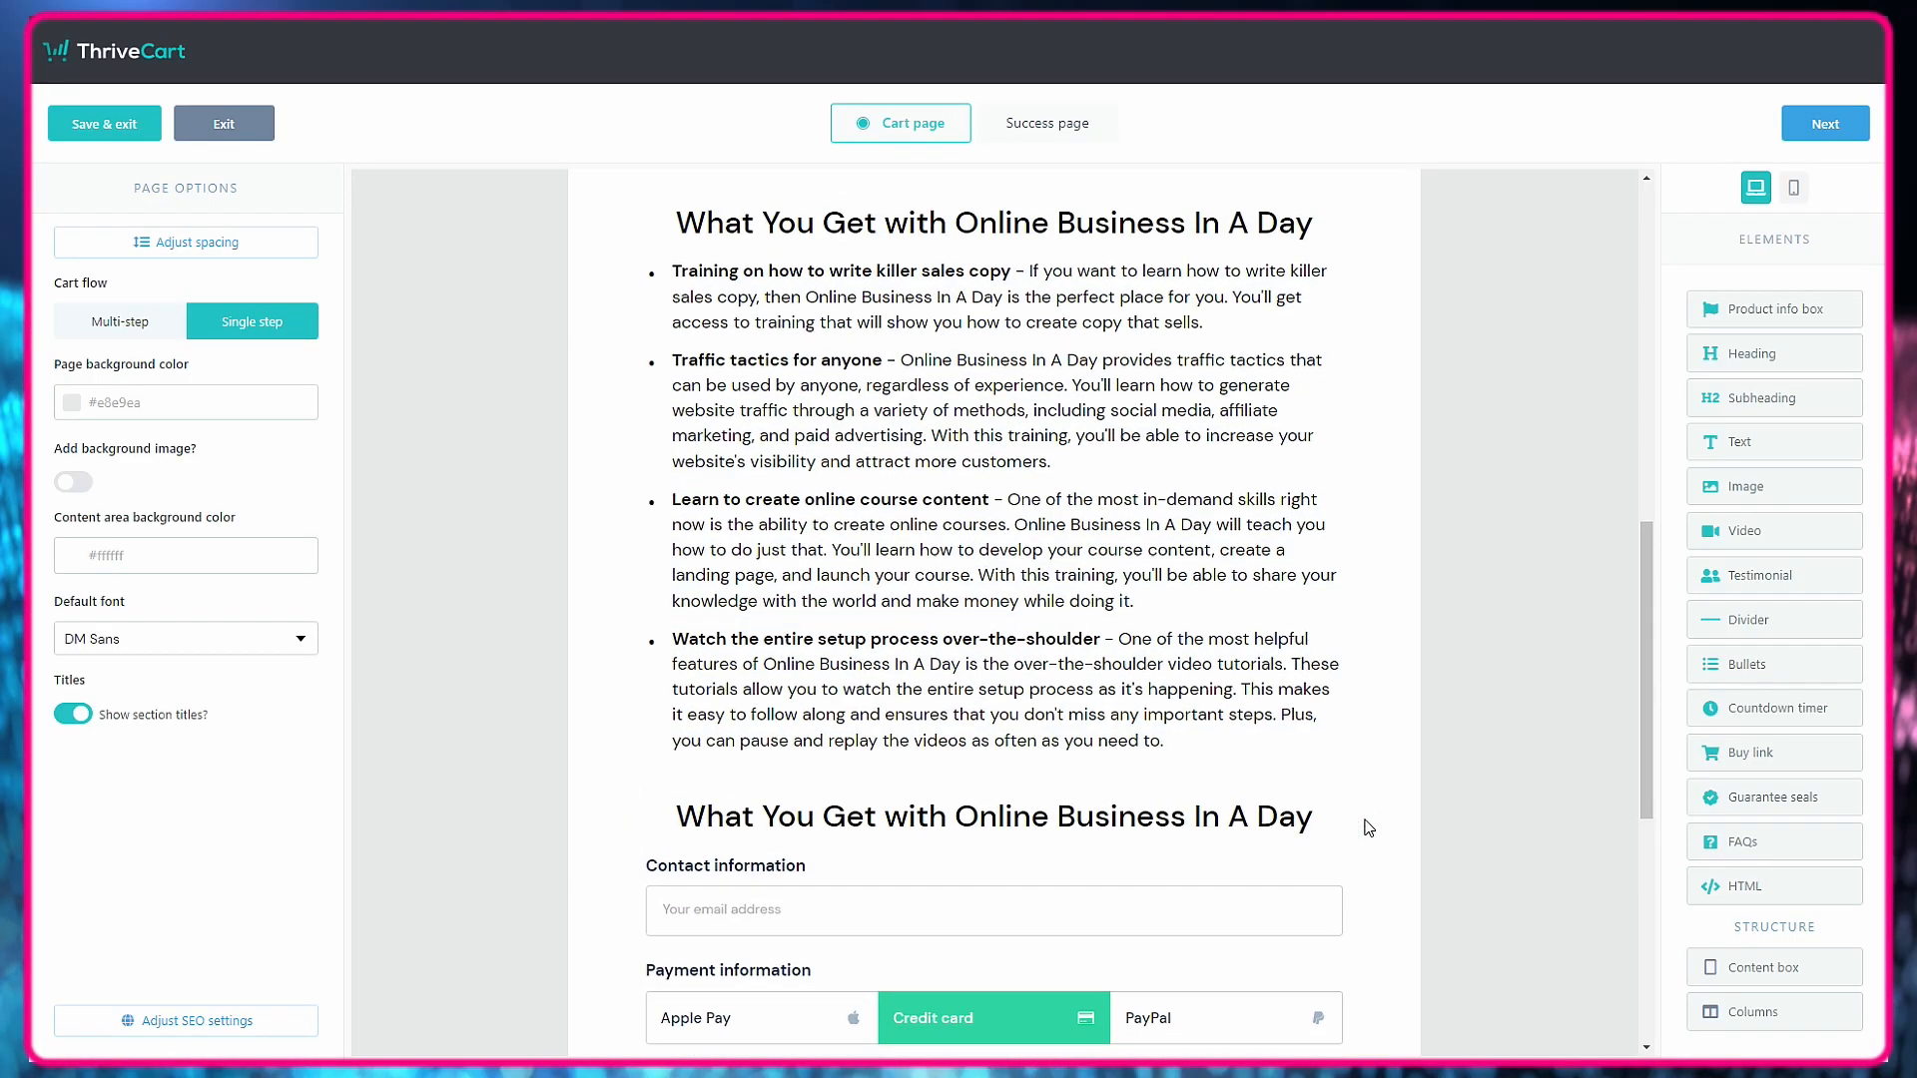
scroll(1120, 454, down, 2)
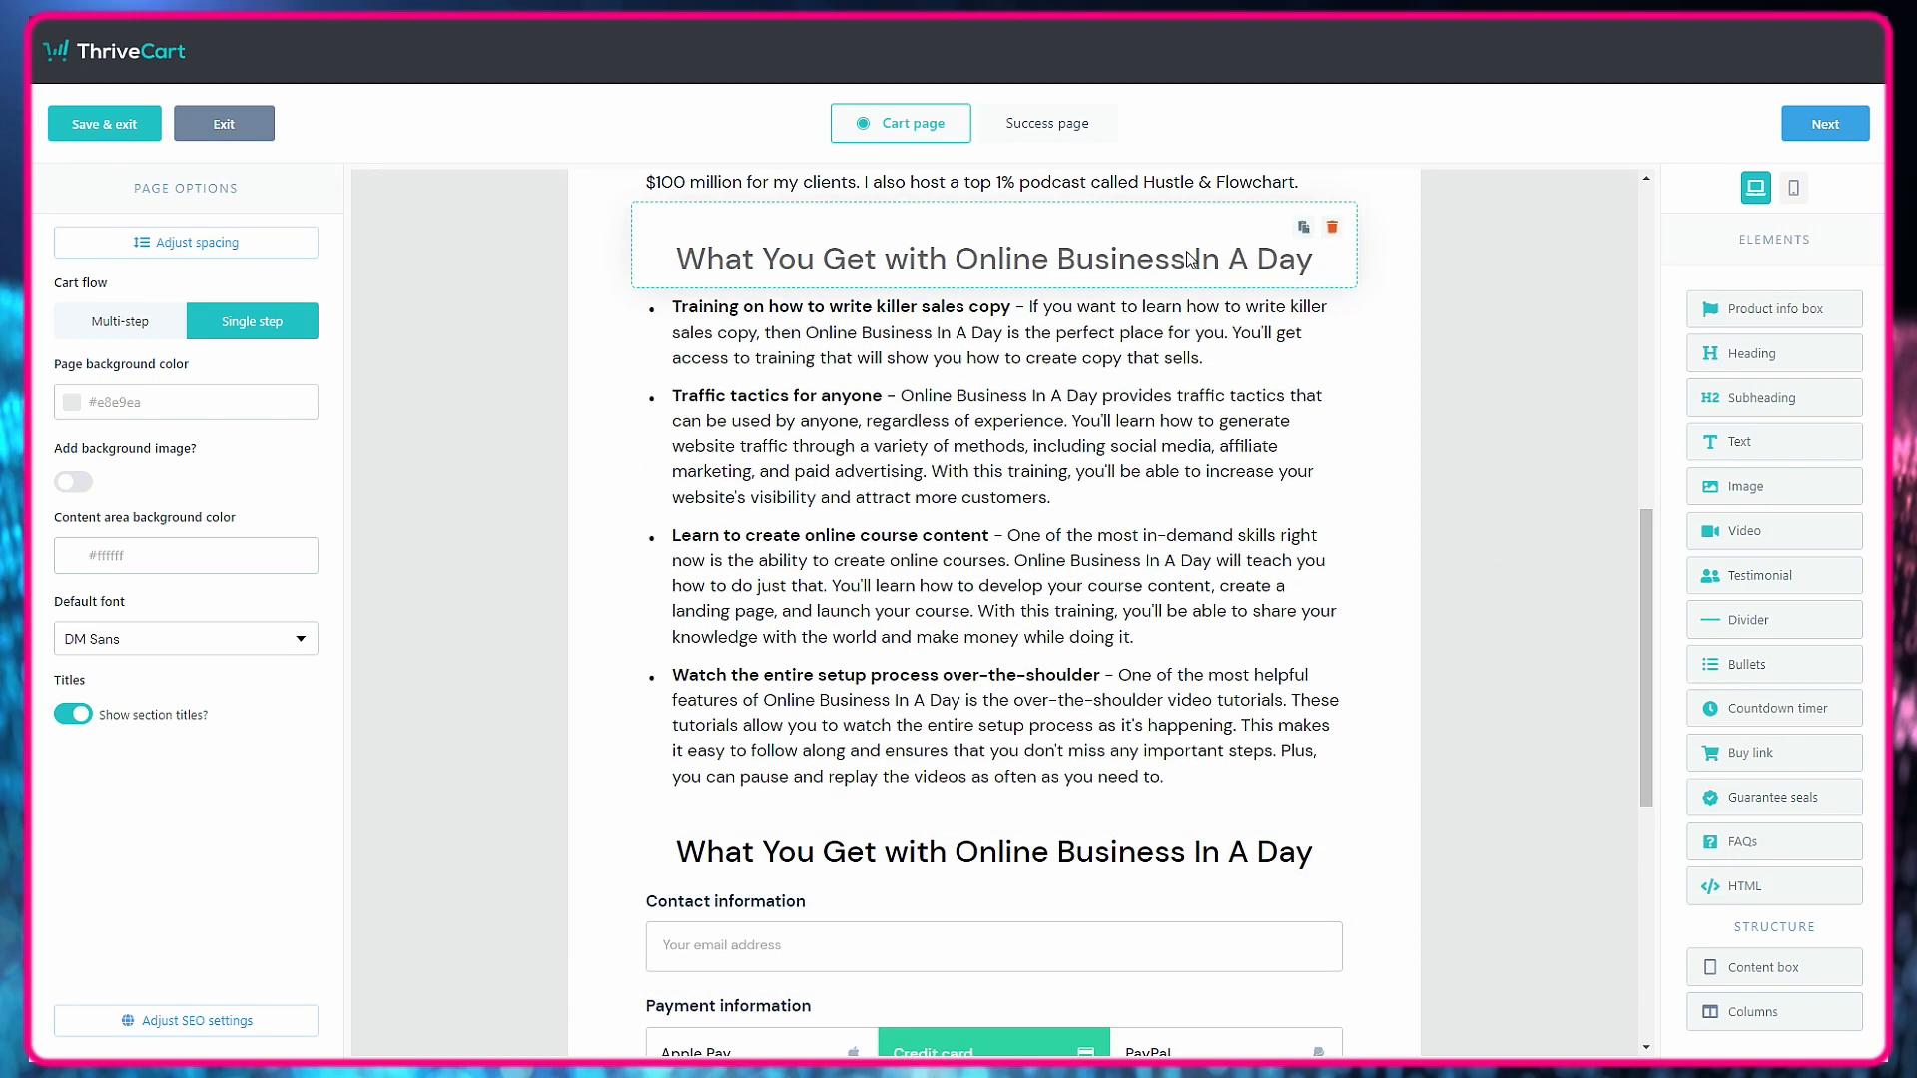
click(1303, 228)
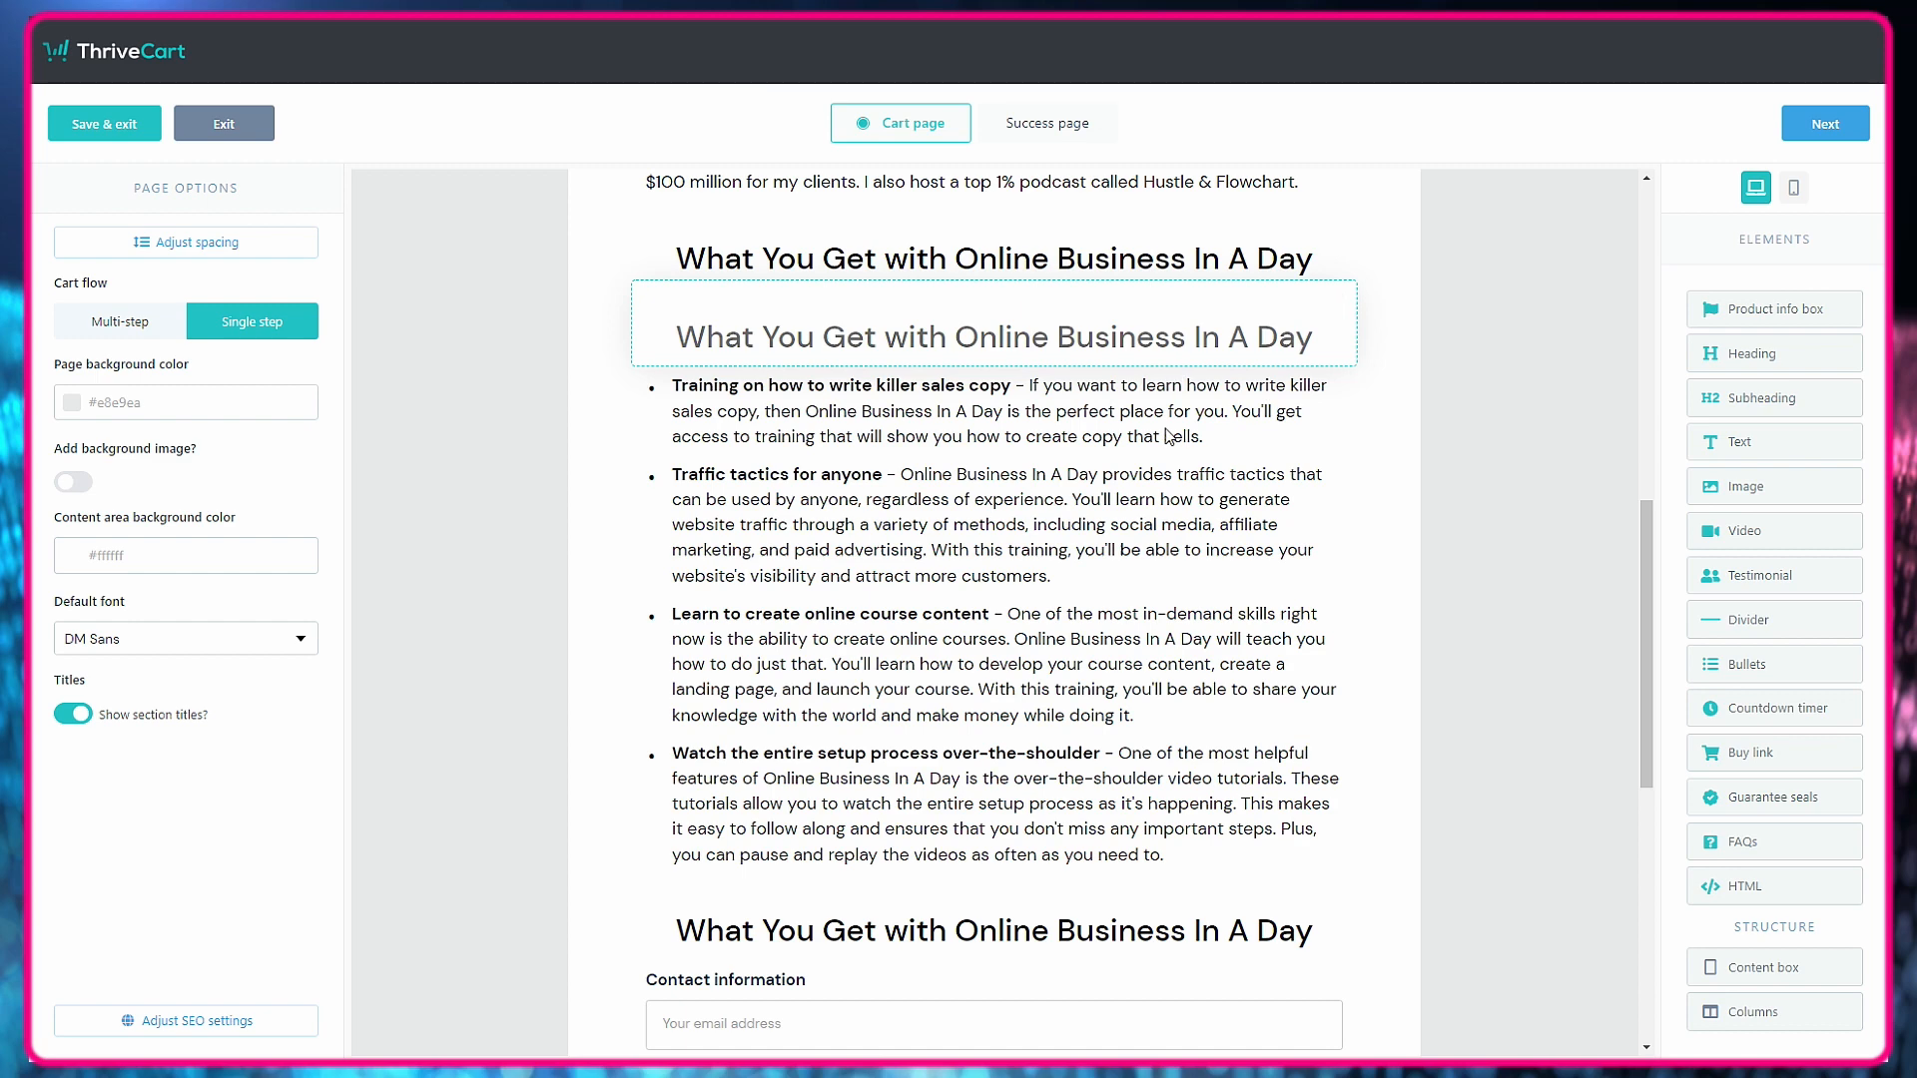
click(1332, 305)
click(1333, 305)
Replace the copied subheading's text with "Who is Online Business In A Day for?" from the sales letter and center it.
click(1139, 234)
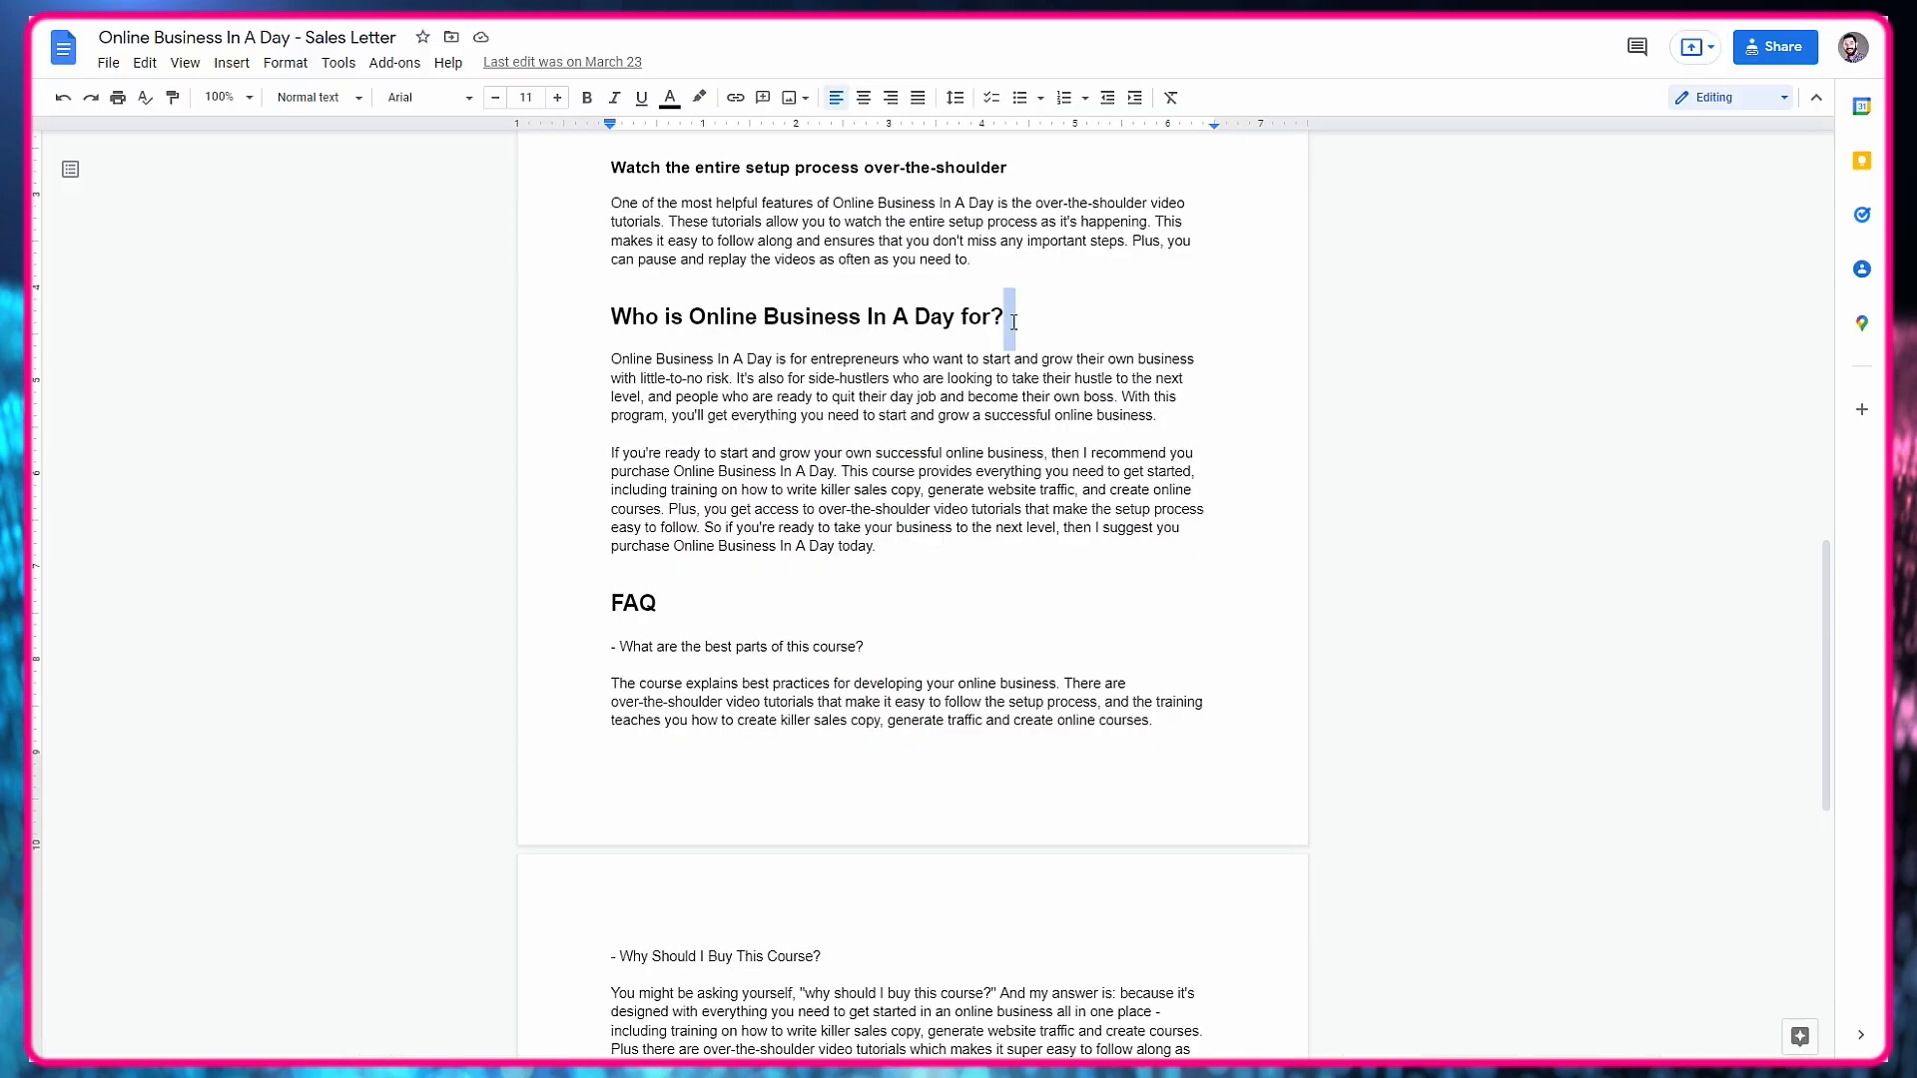
drag(1022, 326, 614, 321)
key(ctrl+c)
click(884, 838)
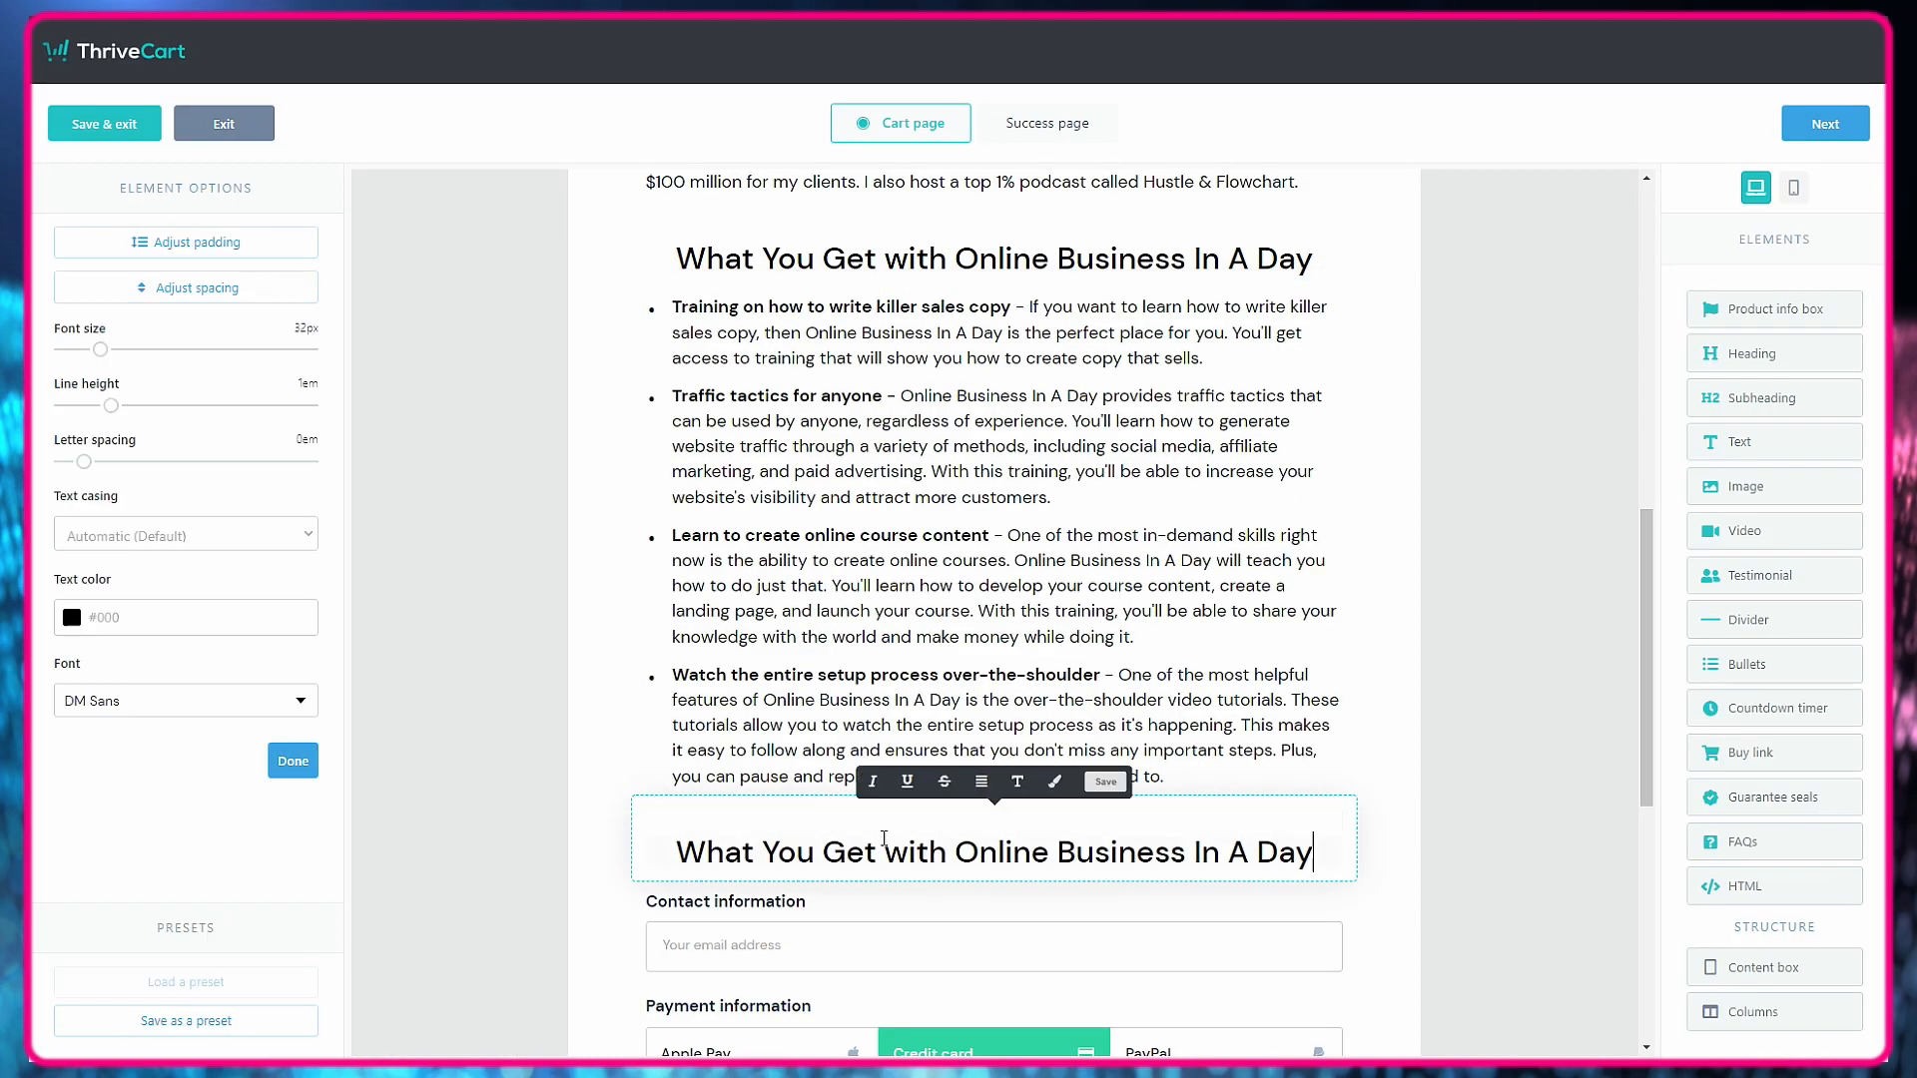
key(ctrl+a)
key(ctrl+v)
click(981, 781)
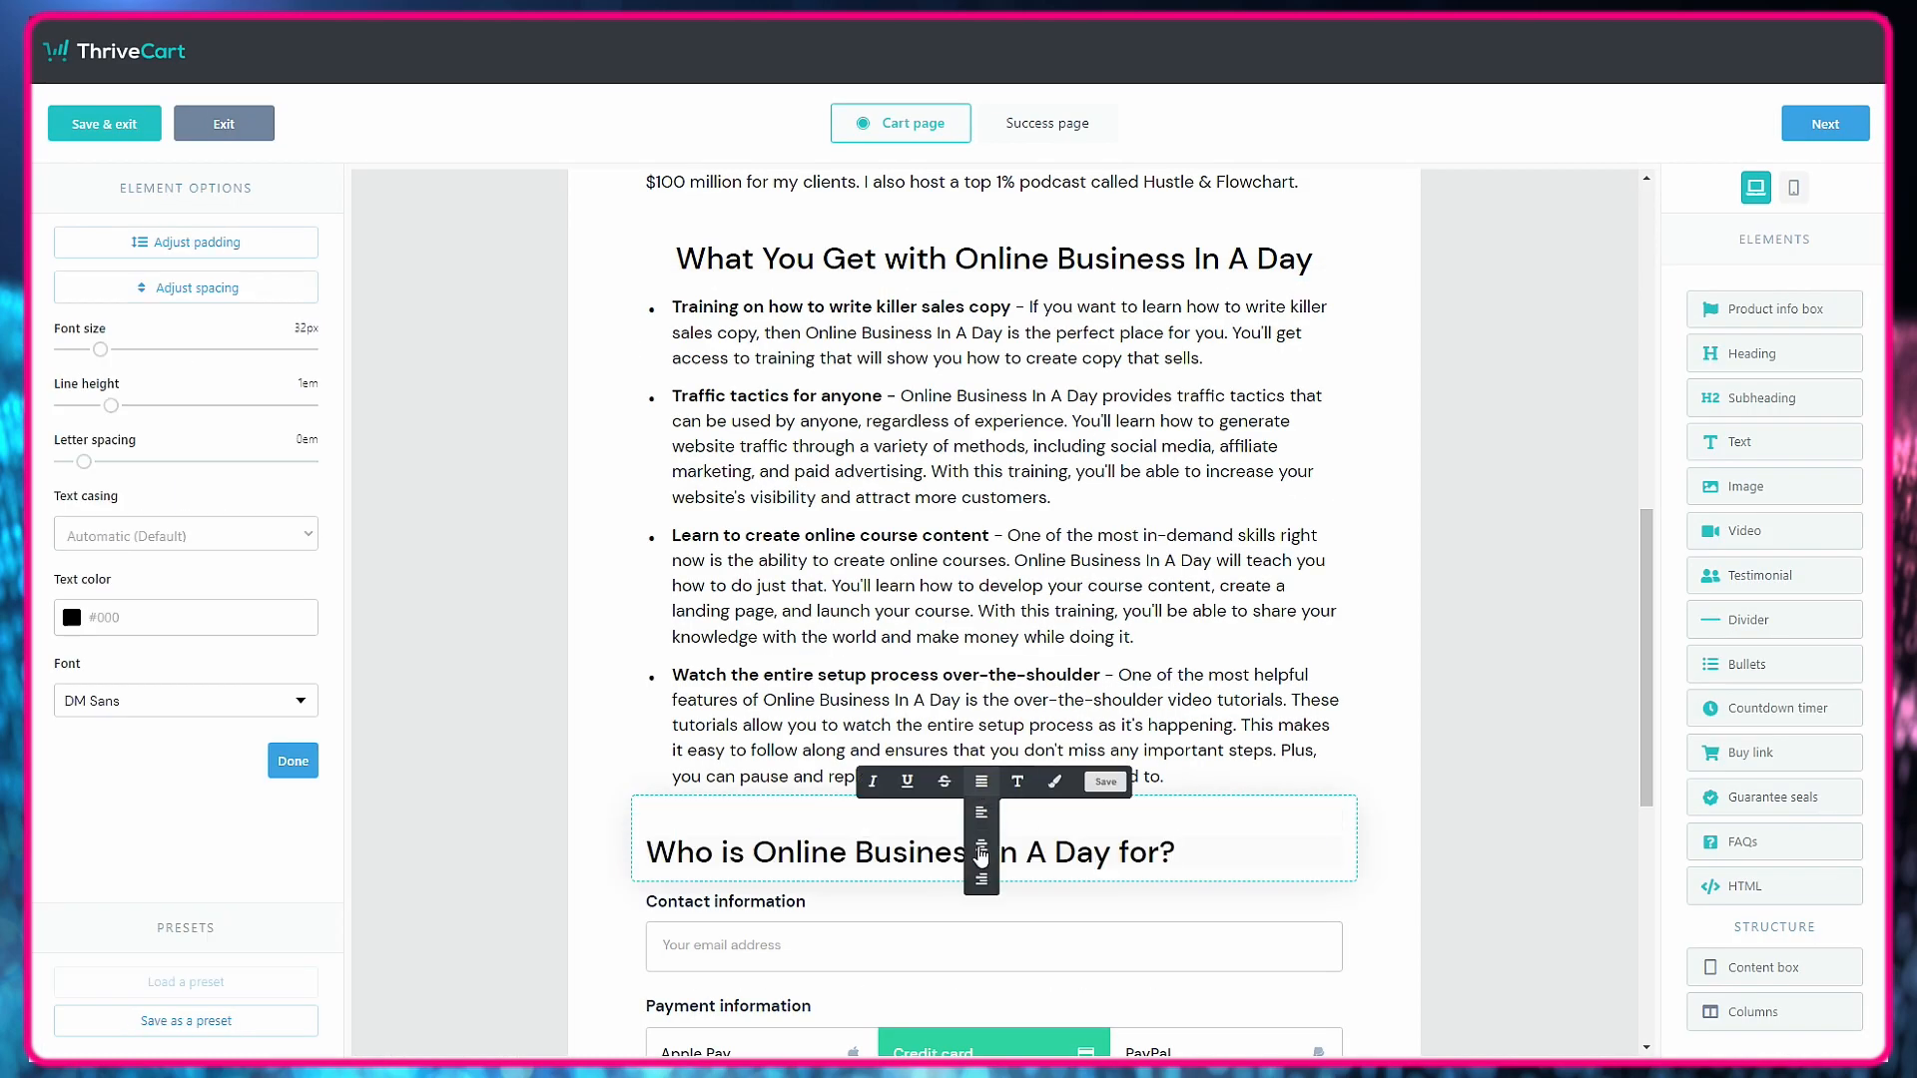
click(982, 845)
click(1510, 693)
Place a copy of a body paragraph under the "Who is" subheading and fill it with that section's first paragraph from the sales letter.
scroll(1511, 692, up, 3)
click(1304, 395)
drag(1281, 249, 992, 564)
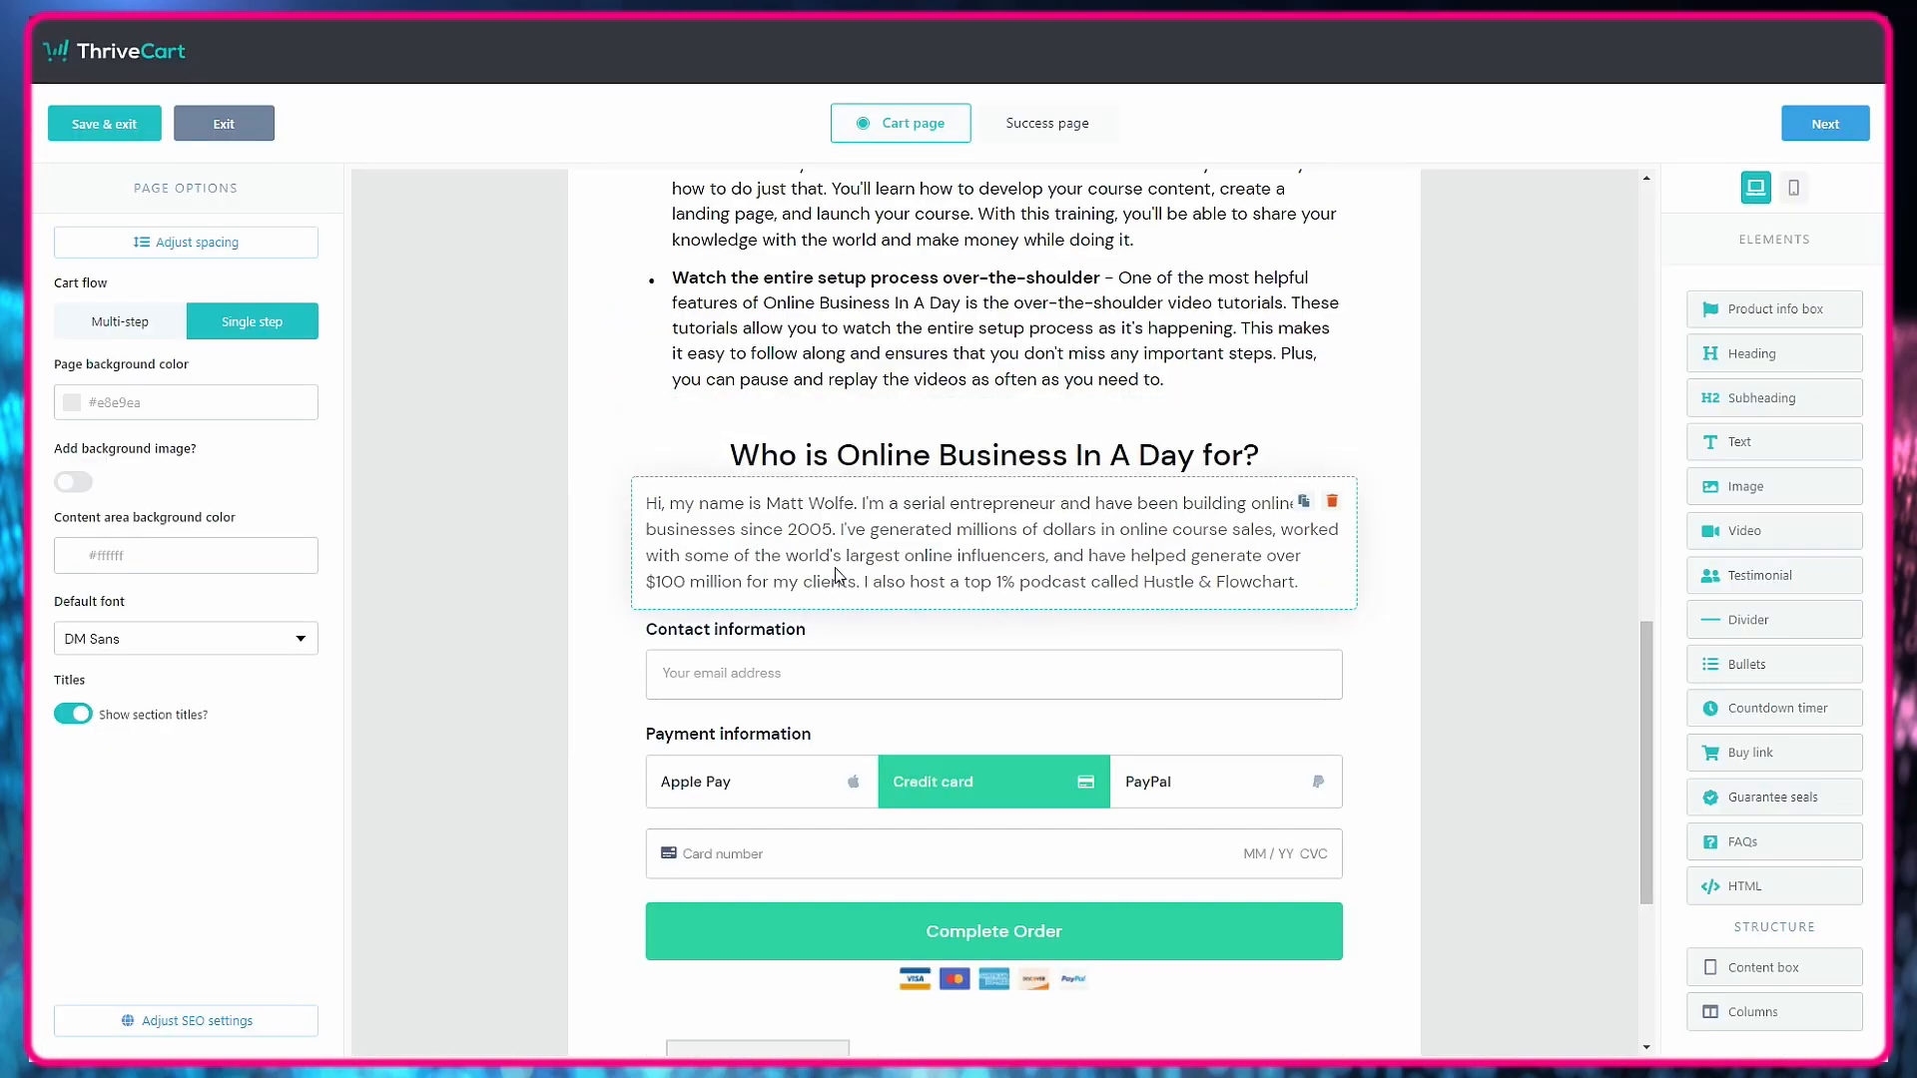
click(991, 564)
key(ctrl+a)
text(Online Business In A Day is for entrepreneurs who want to start and grow their own business with little-to-no risk. It's also for side-hustlers who are looking to take their hustle to the next level, and people who are ready to quit their day job and become their own boss. With this program, you'll get everything you need to start and grow a successful online business.)
Duplicate the new paragraph and replace the copy's text with the sales letter's "If you're ready to start and grow" paragraph.
click(1304, 500)
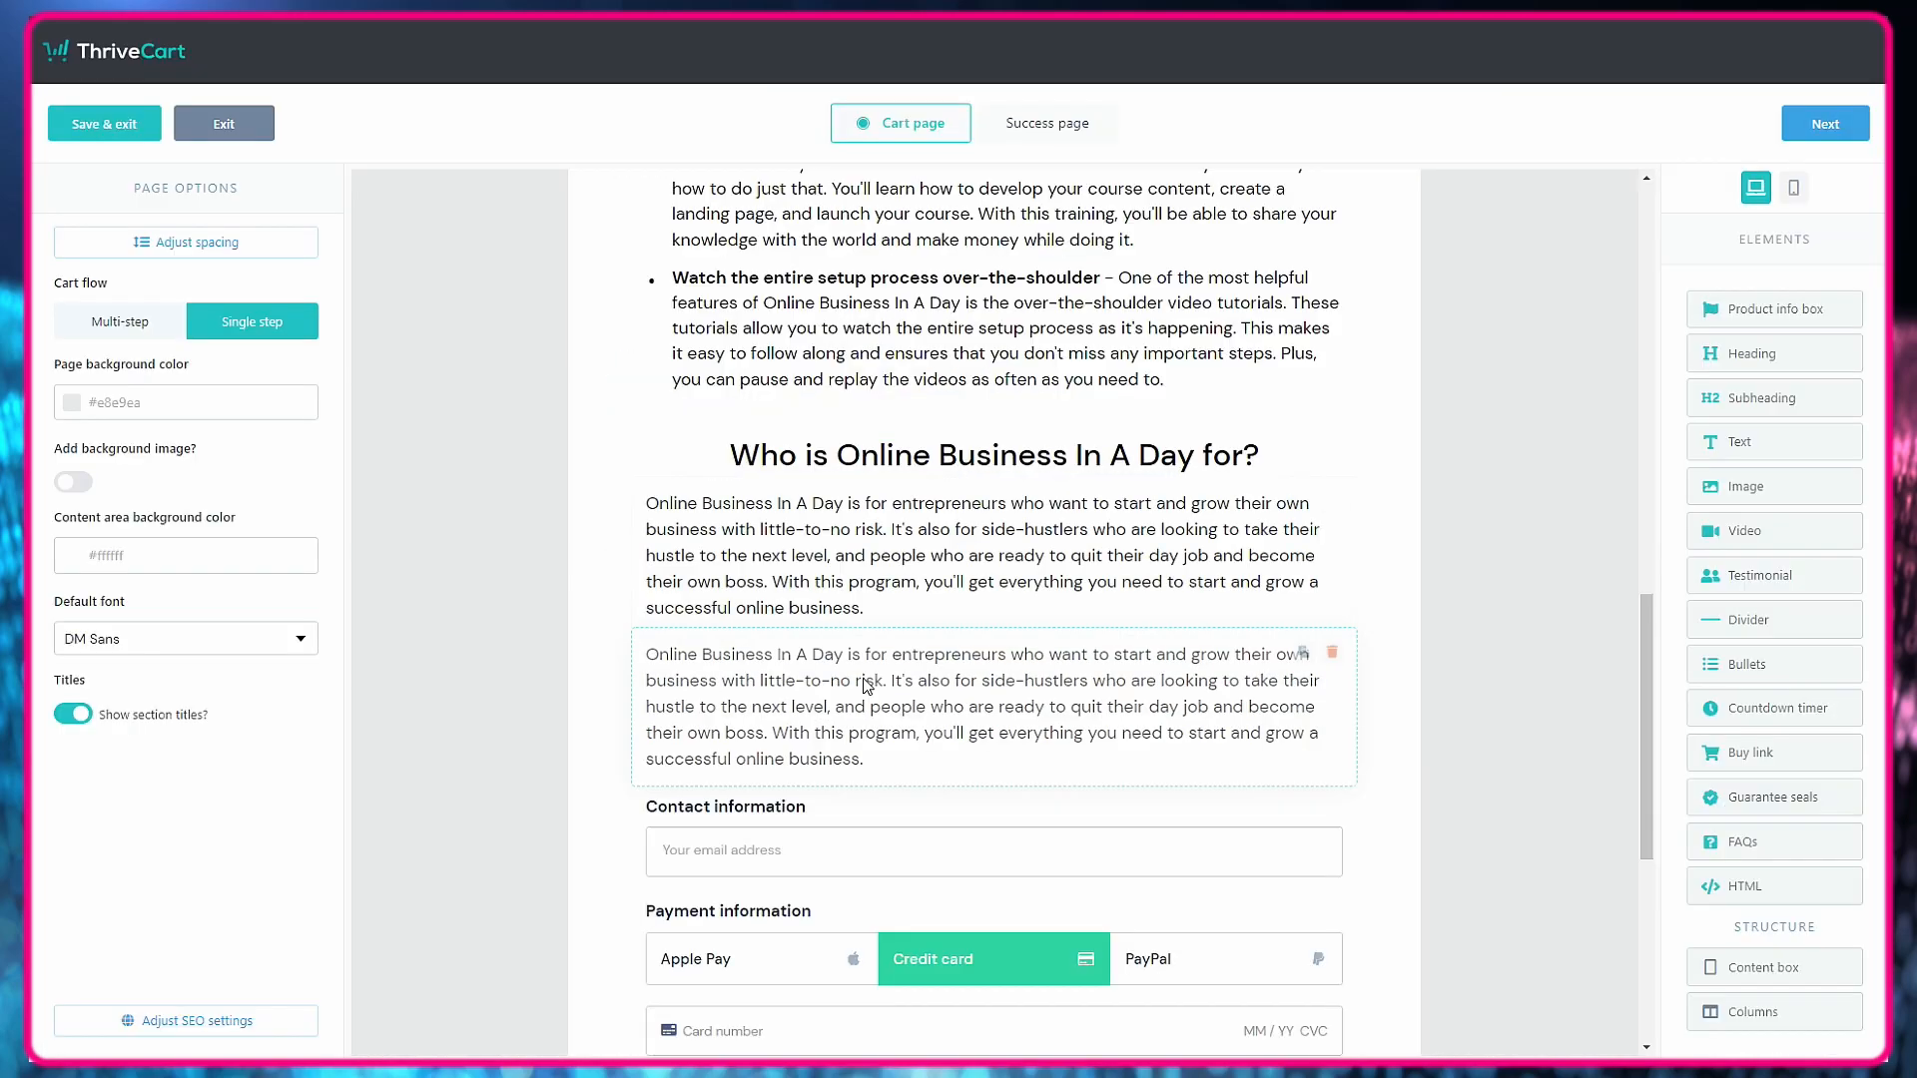
click(984, 704)
key(ctrl+a)
text(If you're ready to start and grow your own successful online business, then I recommend you purchase Online Business In A Day. This course provides everything you need to get started, including training on how to write killer sales copy, generate website traffic, and create online courses. Plus, you get access to over-the-shoulder video tutorials that make the setup process easy to follow. So if you're ready to take your business to the next level, then I suggest you purchase Online Business In A Day today.)
click(1470, 788)
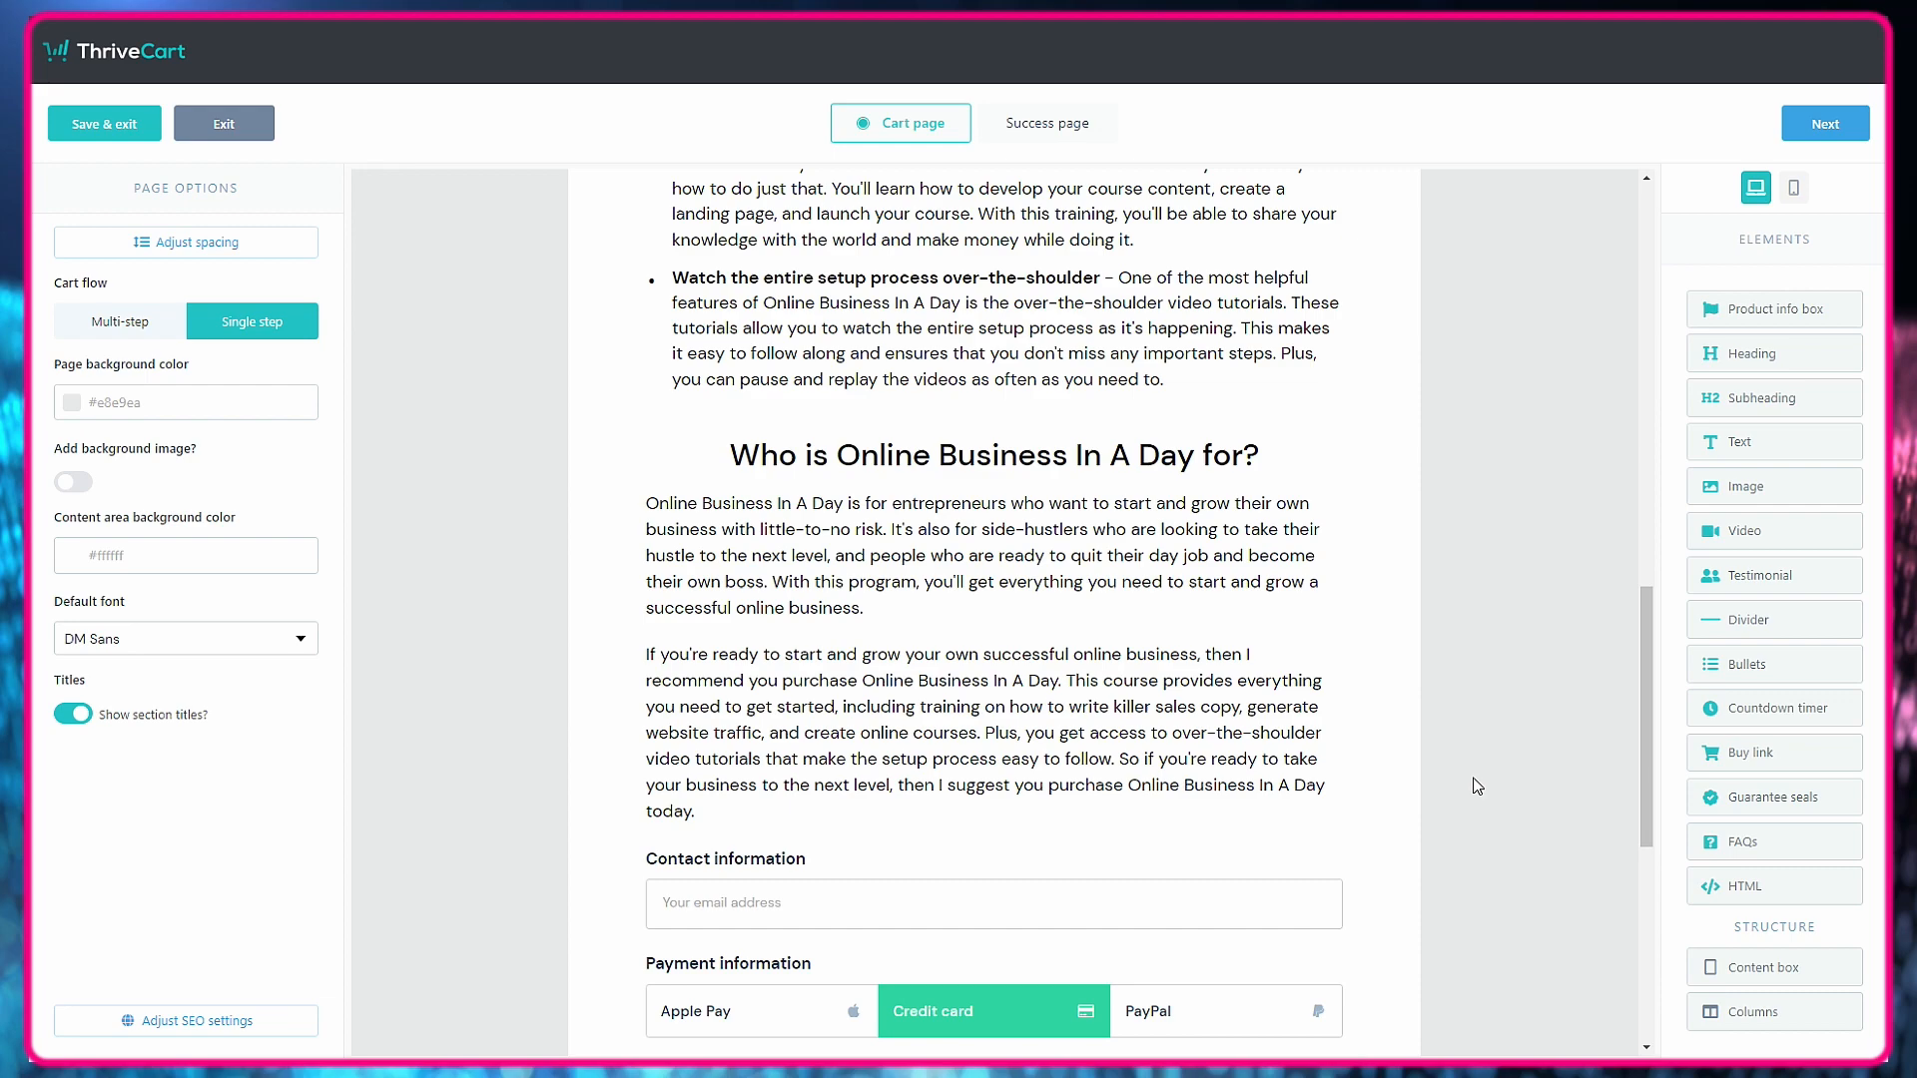
Change the subheading copy above the contact information to "Frequently Asked Questions".
scroll(1478, 786, down, 3)
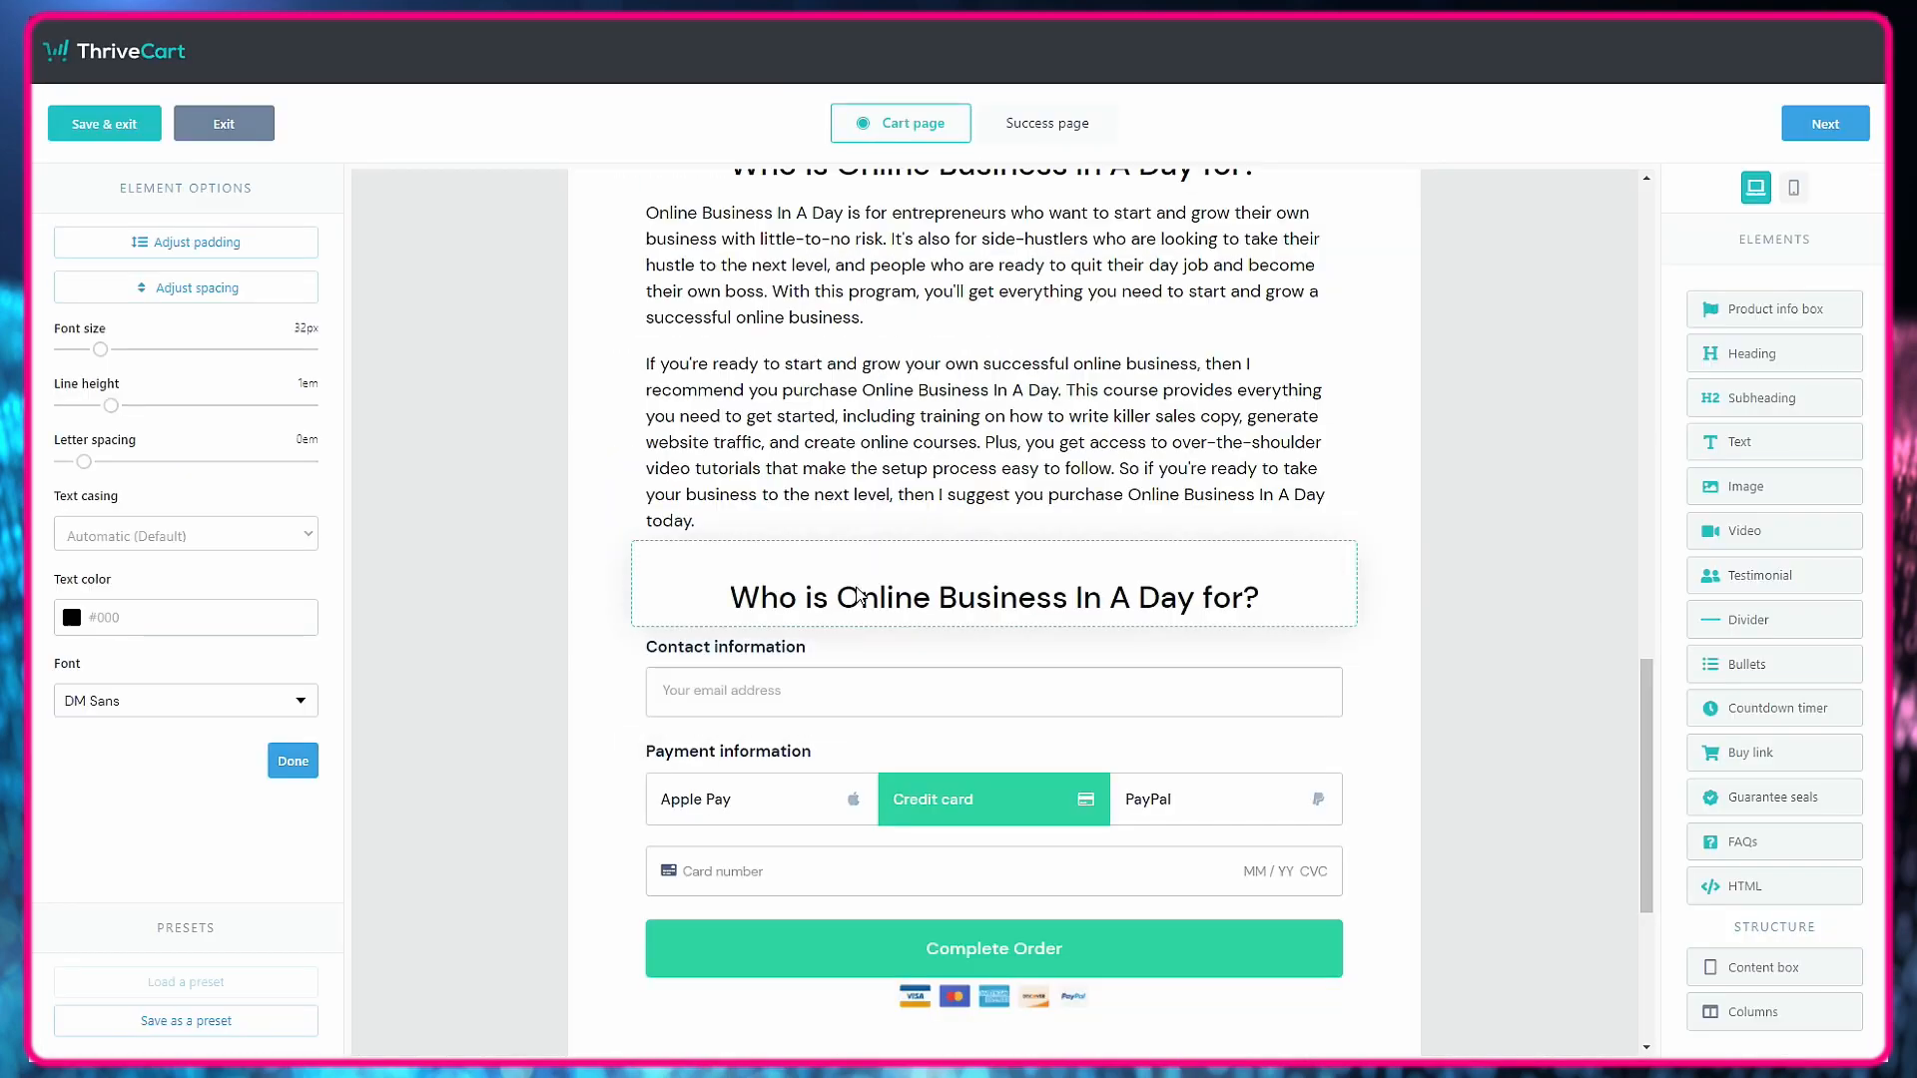
click(818, 582)
key(ctrl+a)
text(Frequently Asked Questions)
click(1438, 667)
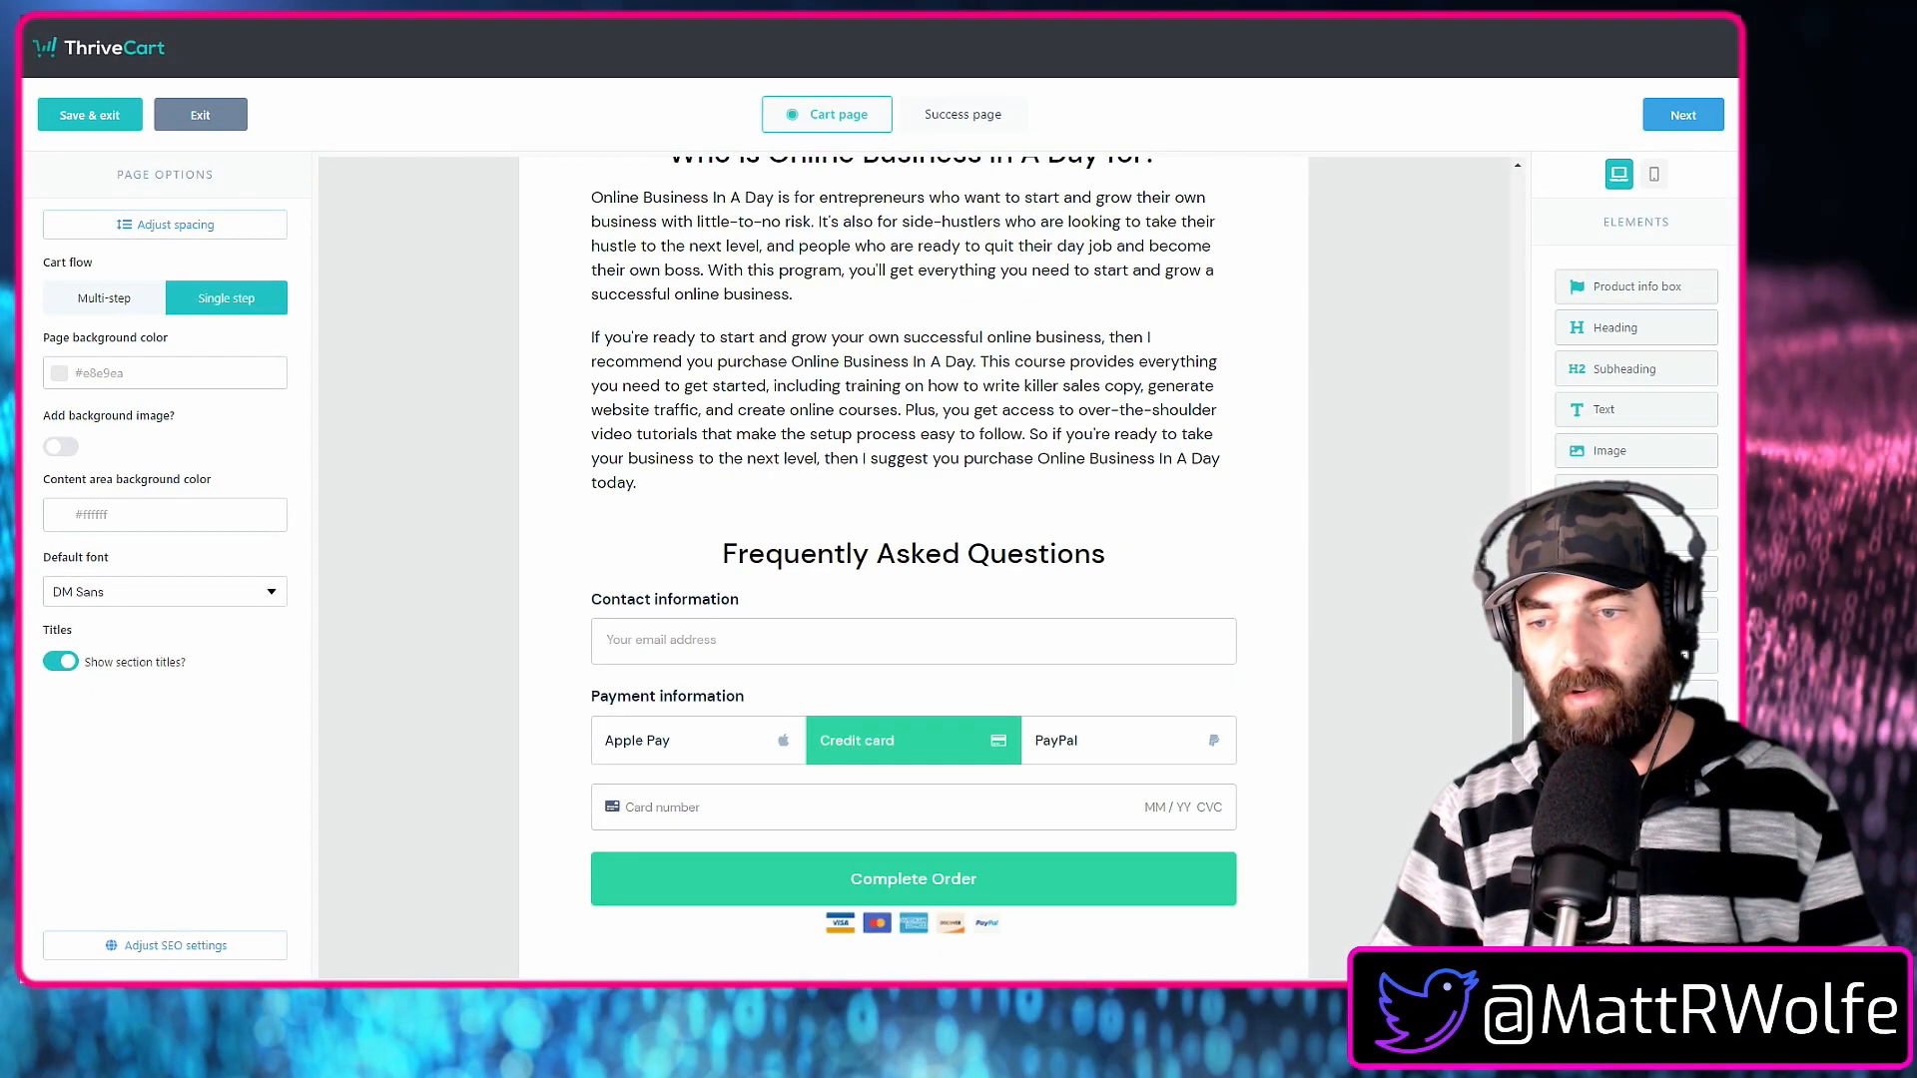
Add an FAQs element below the "Frequently Asked Questions" subheading and expand its placeholder question.
drag(1635, 655, 836, 594)
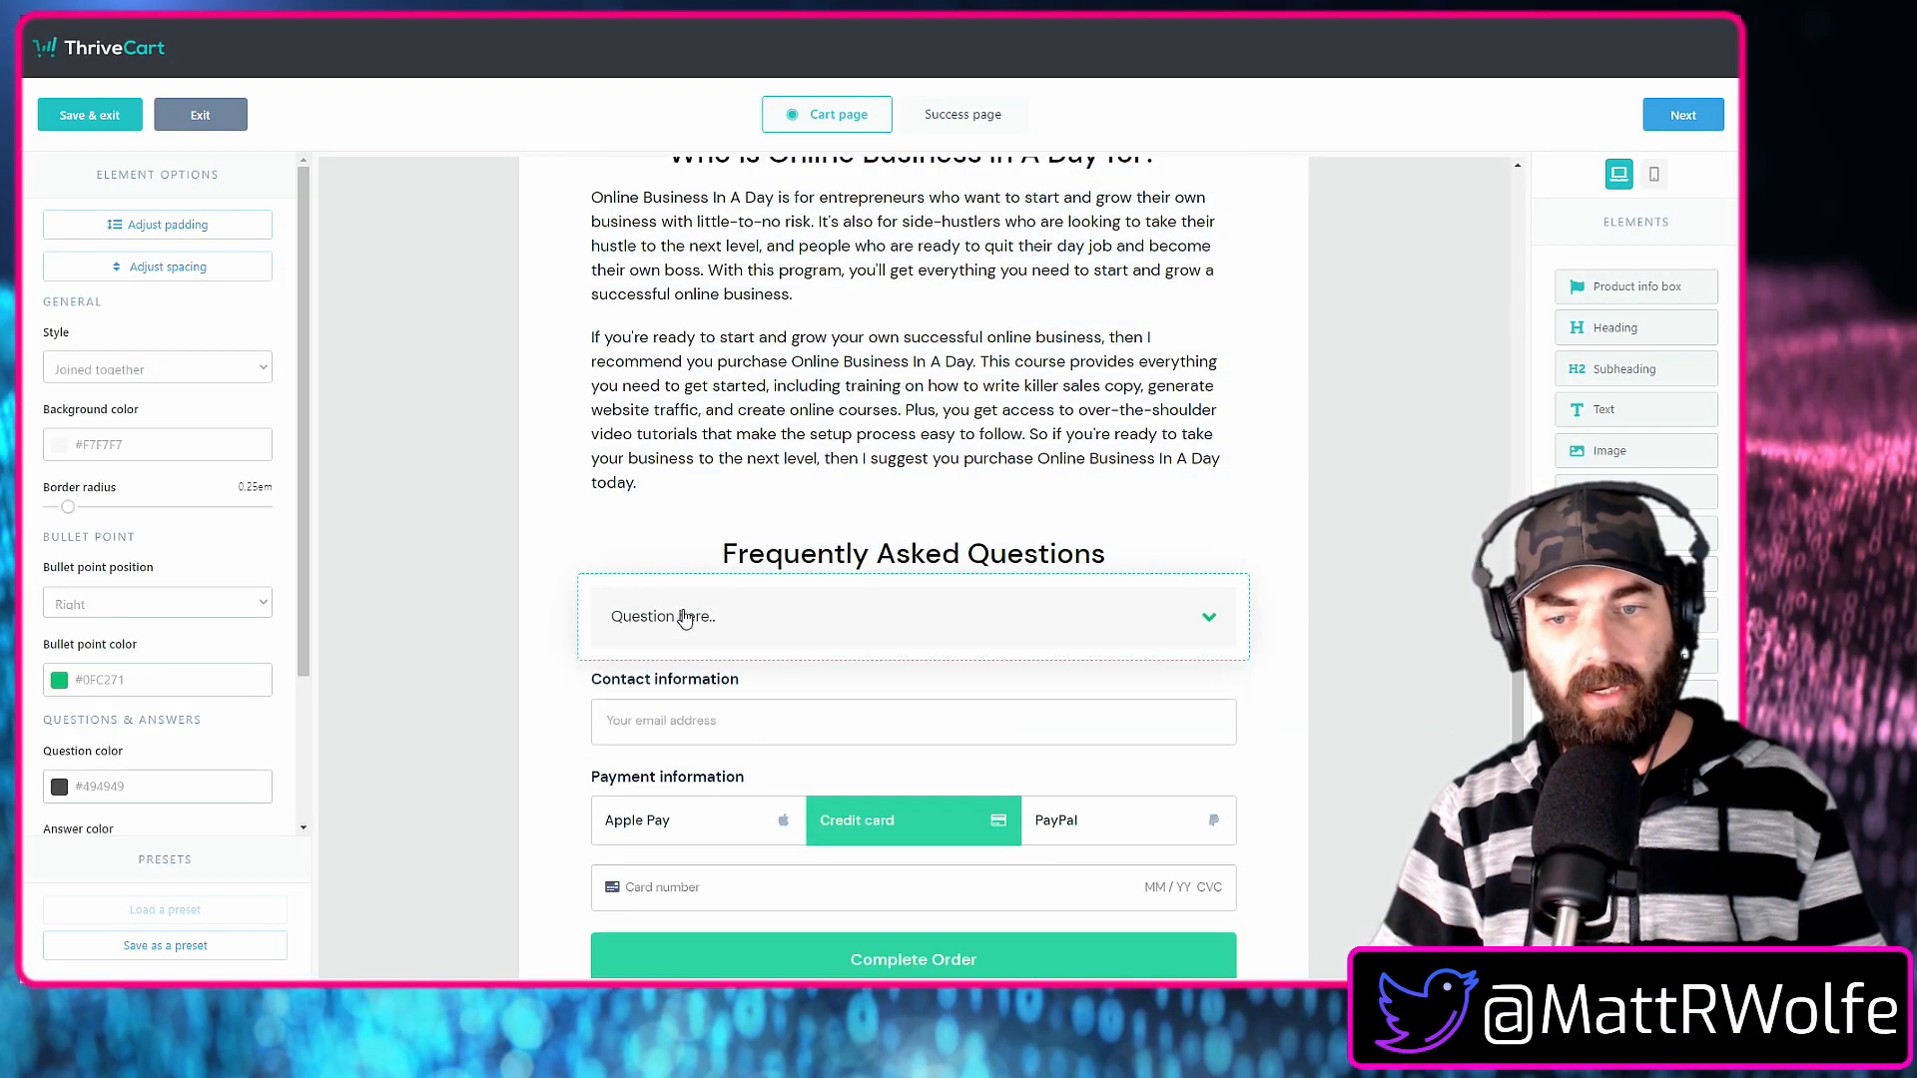
click(1208, 620)
click(1211, 618)
click(1211, 618)
click(1211, 618)
click(1212, 619)
click(1212, 619)
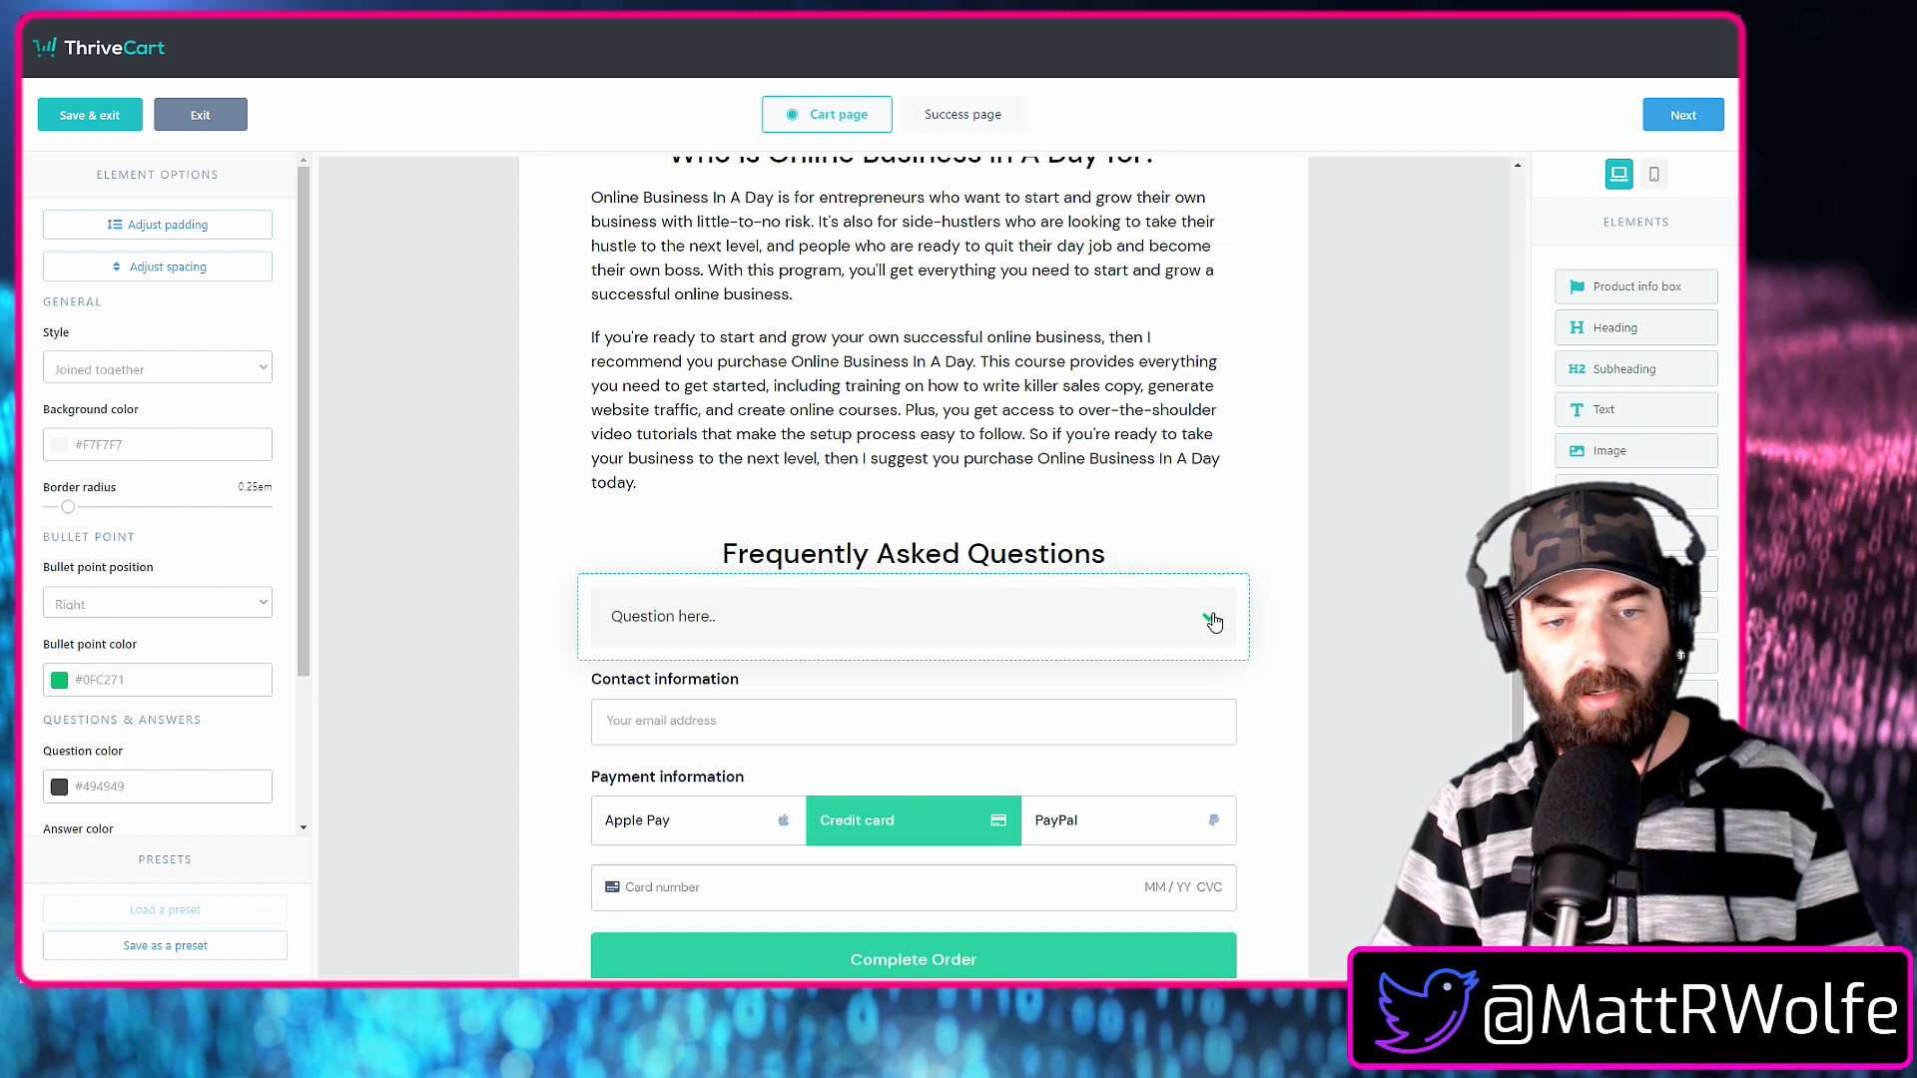
click(1211, 619)
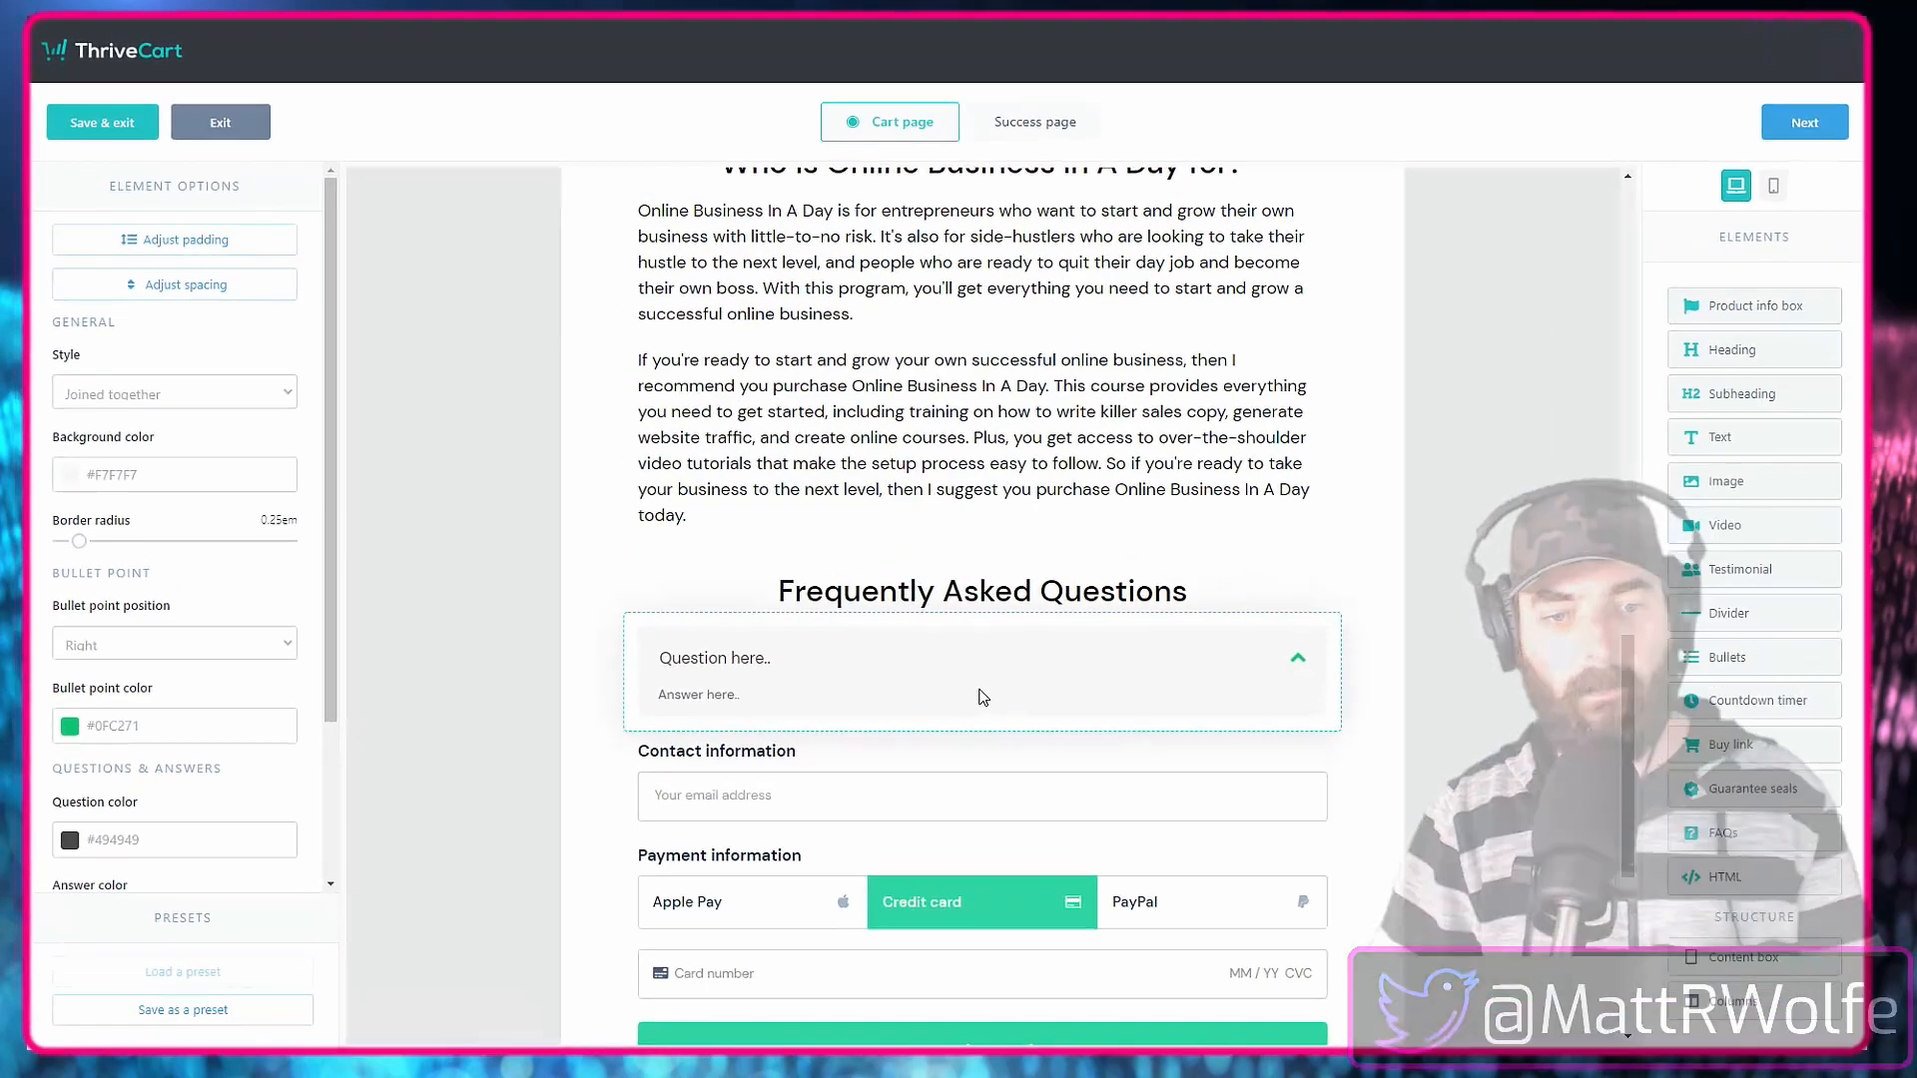
Open the question-and-answer setup of the new FAQs element.
scroll(984, 688, down, 1)
click(999, 565)
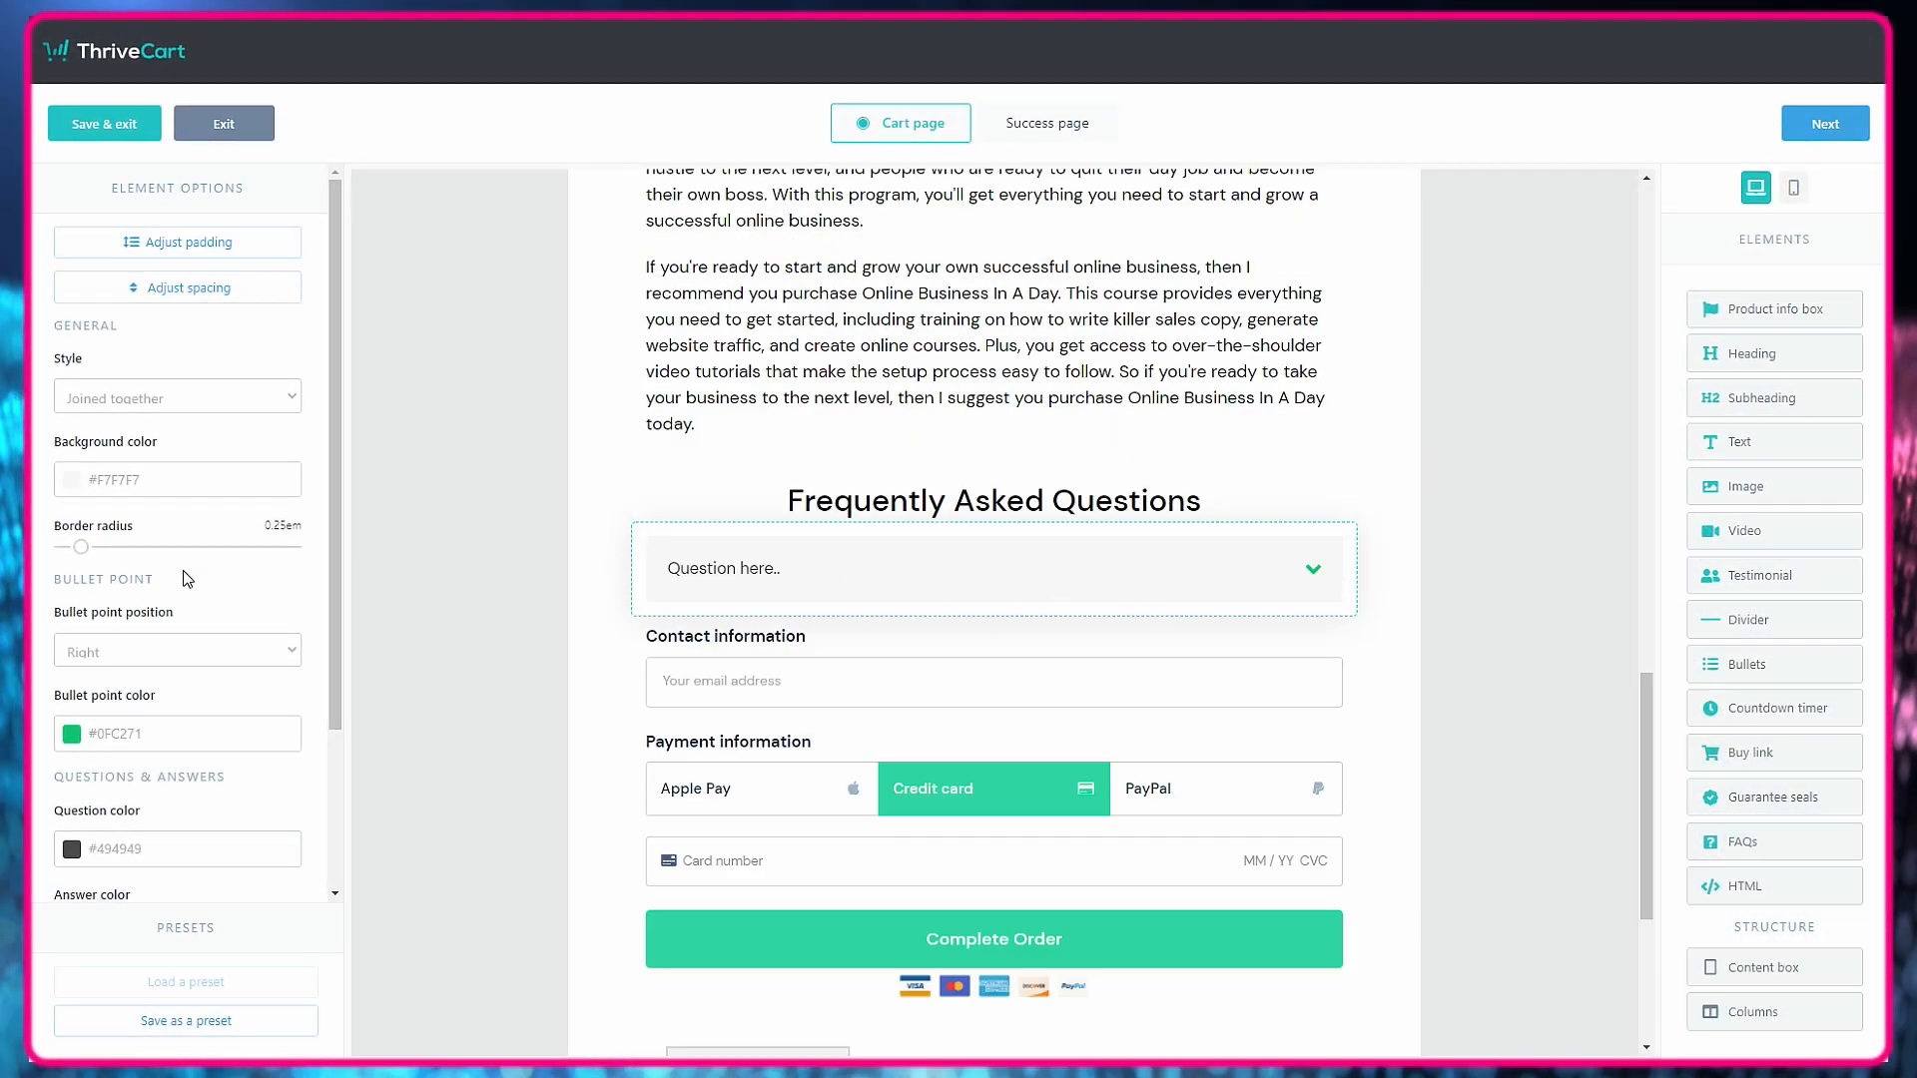
scroll(183, 577, down, 2)
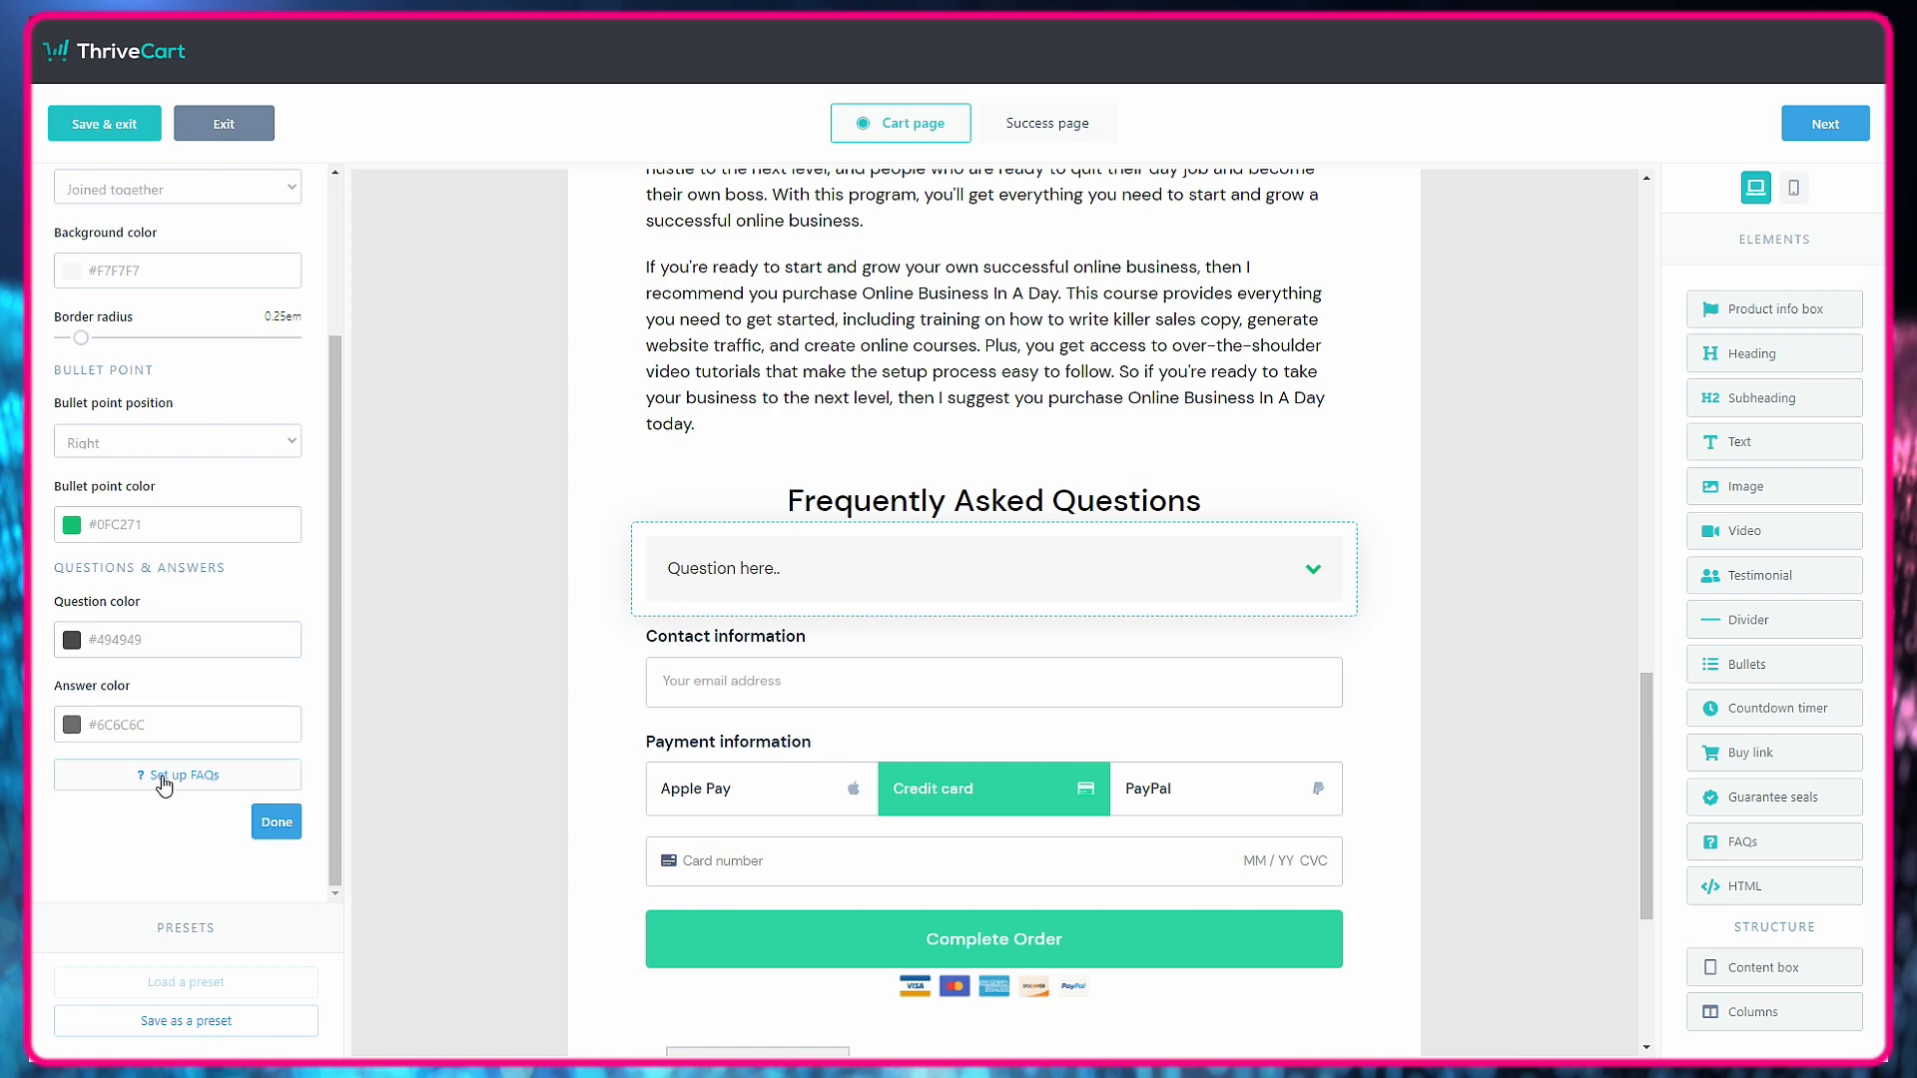
click(164, 780)
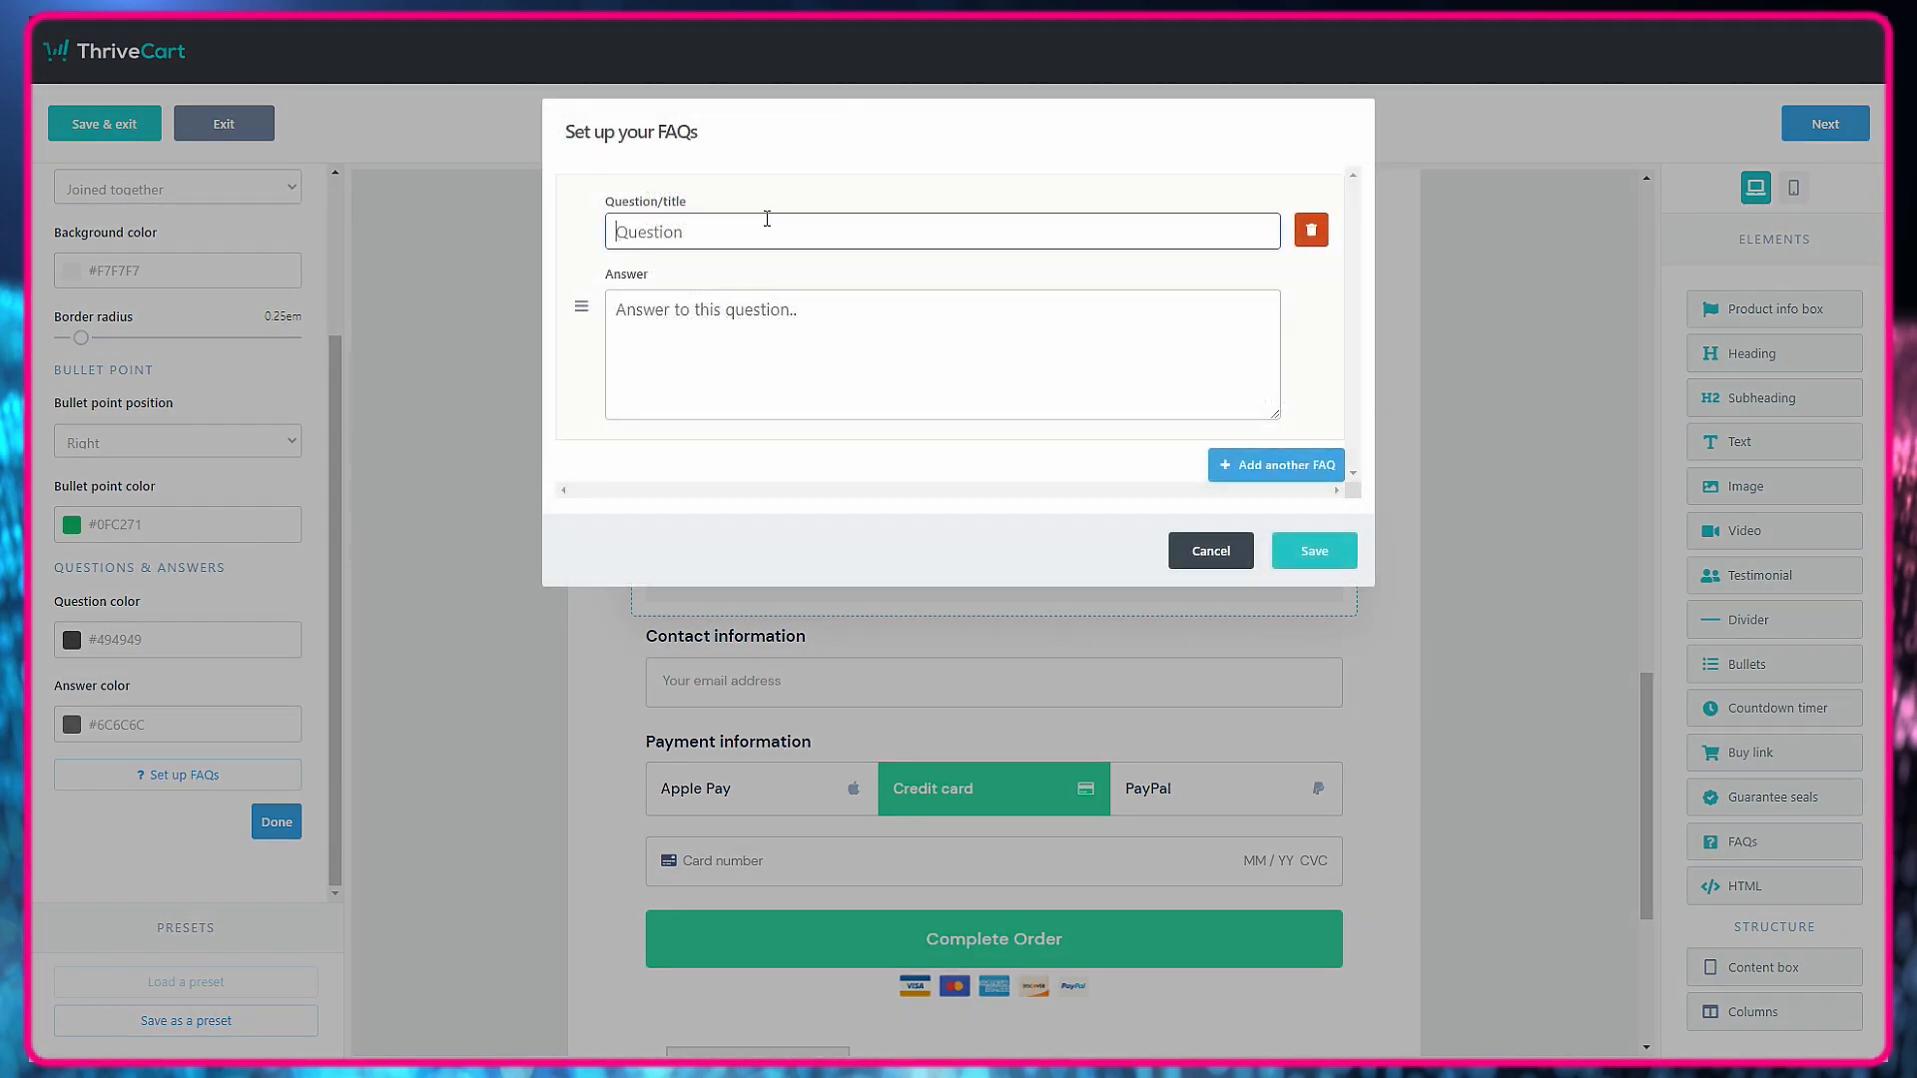
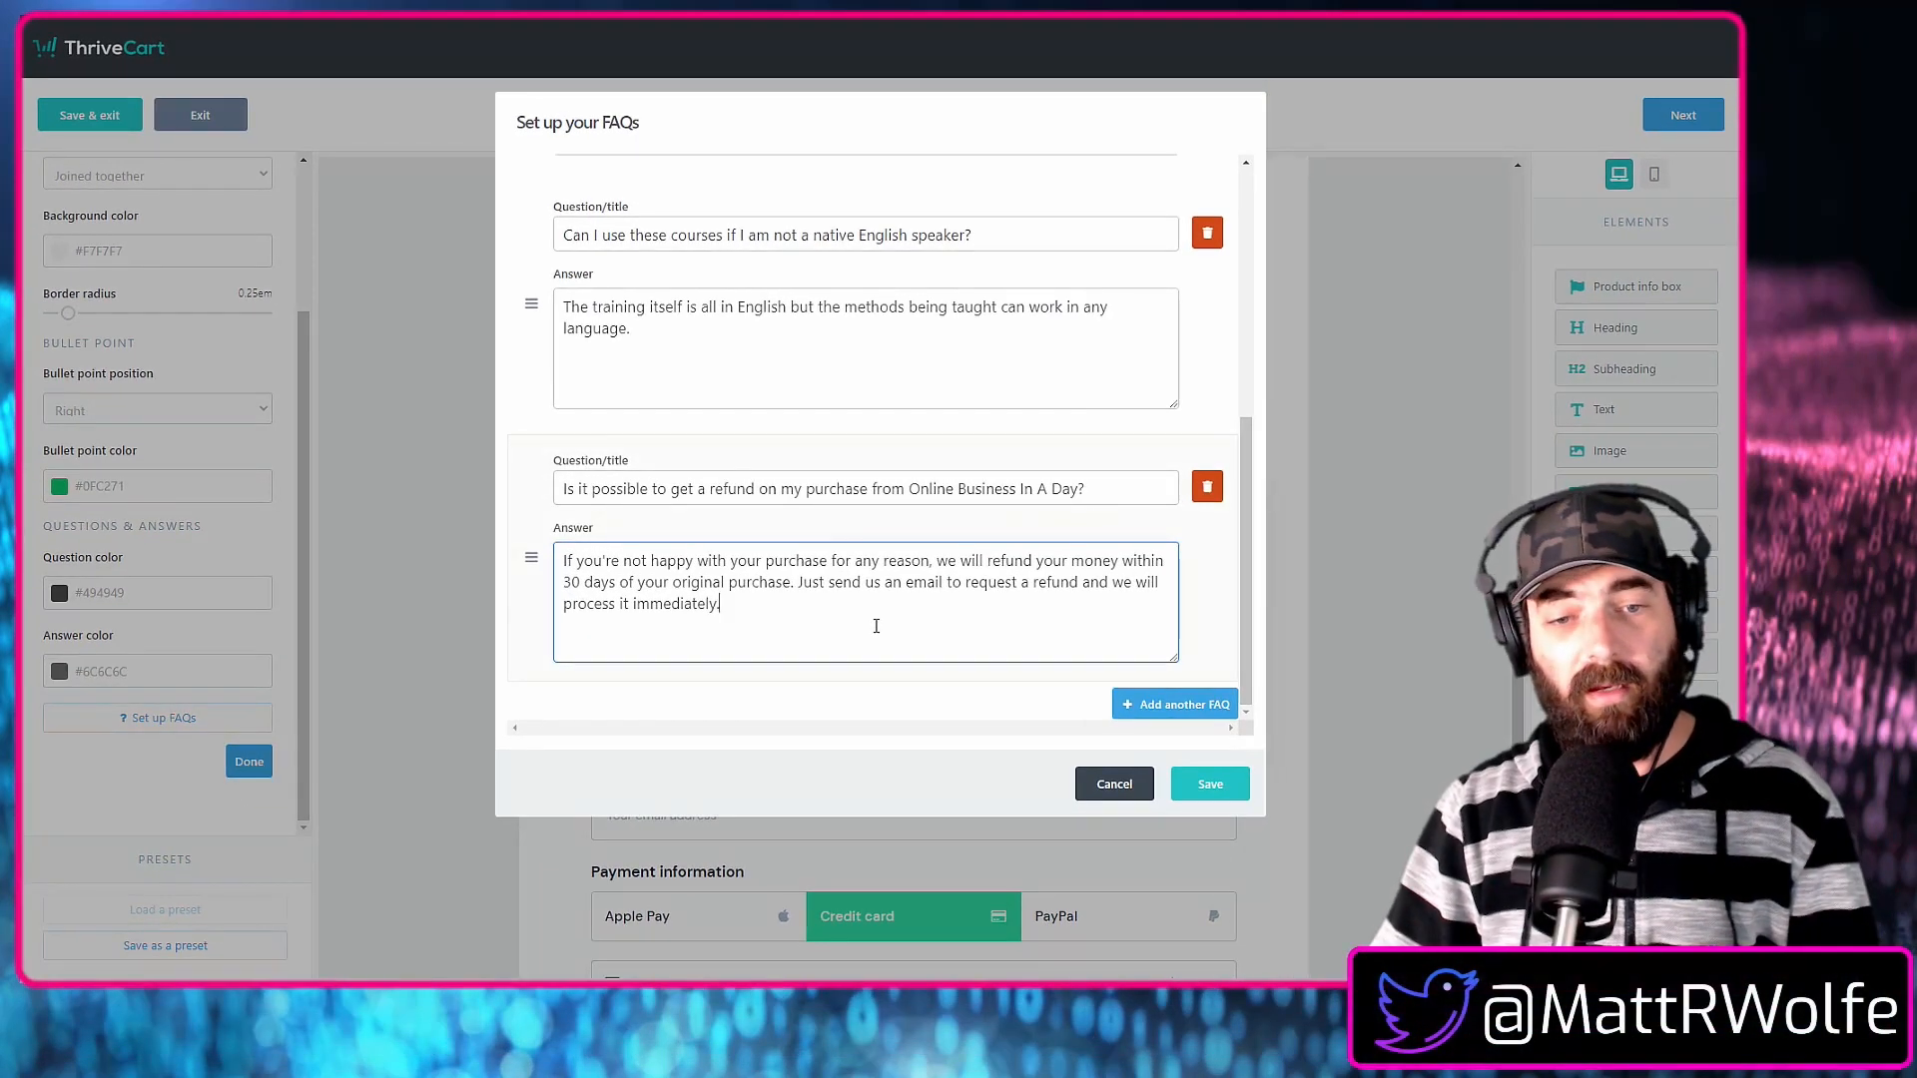
Save the question-and-answer setup of the FAQs element.
click(1208, 786)
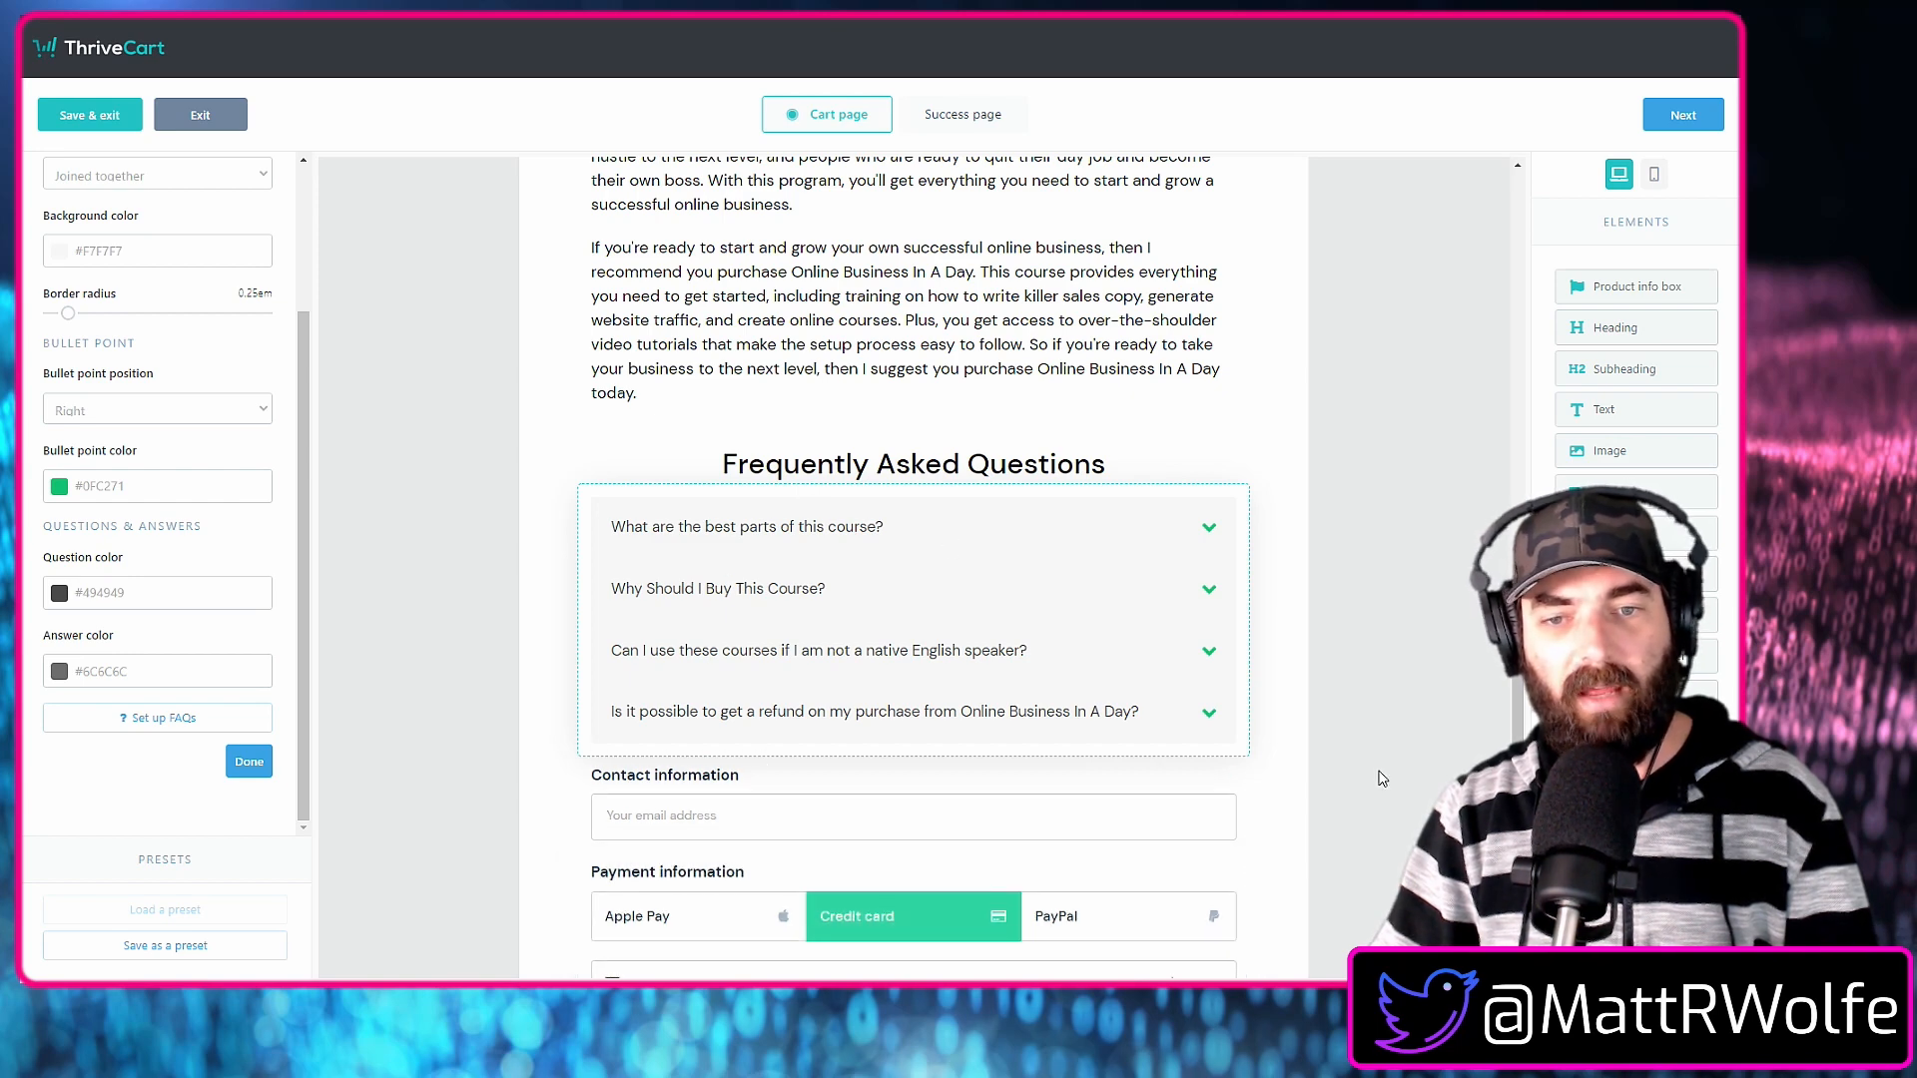
scroll(1375, 794, down, 3)
scroll(1366, 799, up, 2)
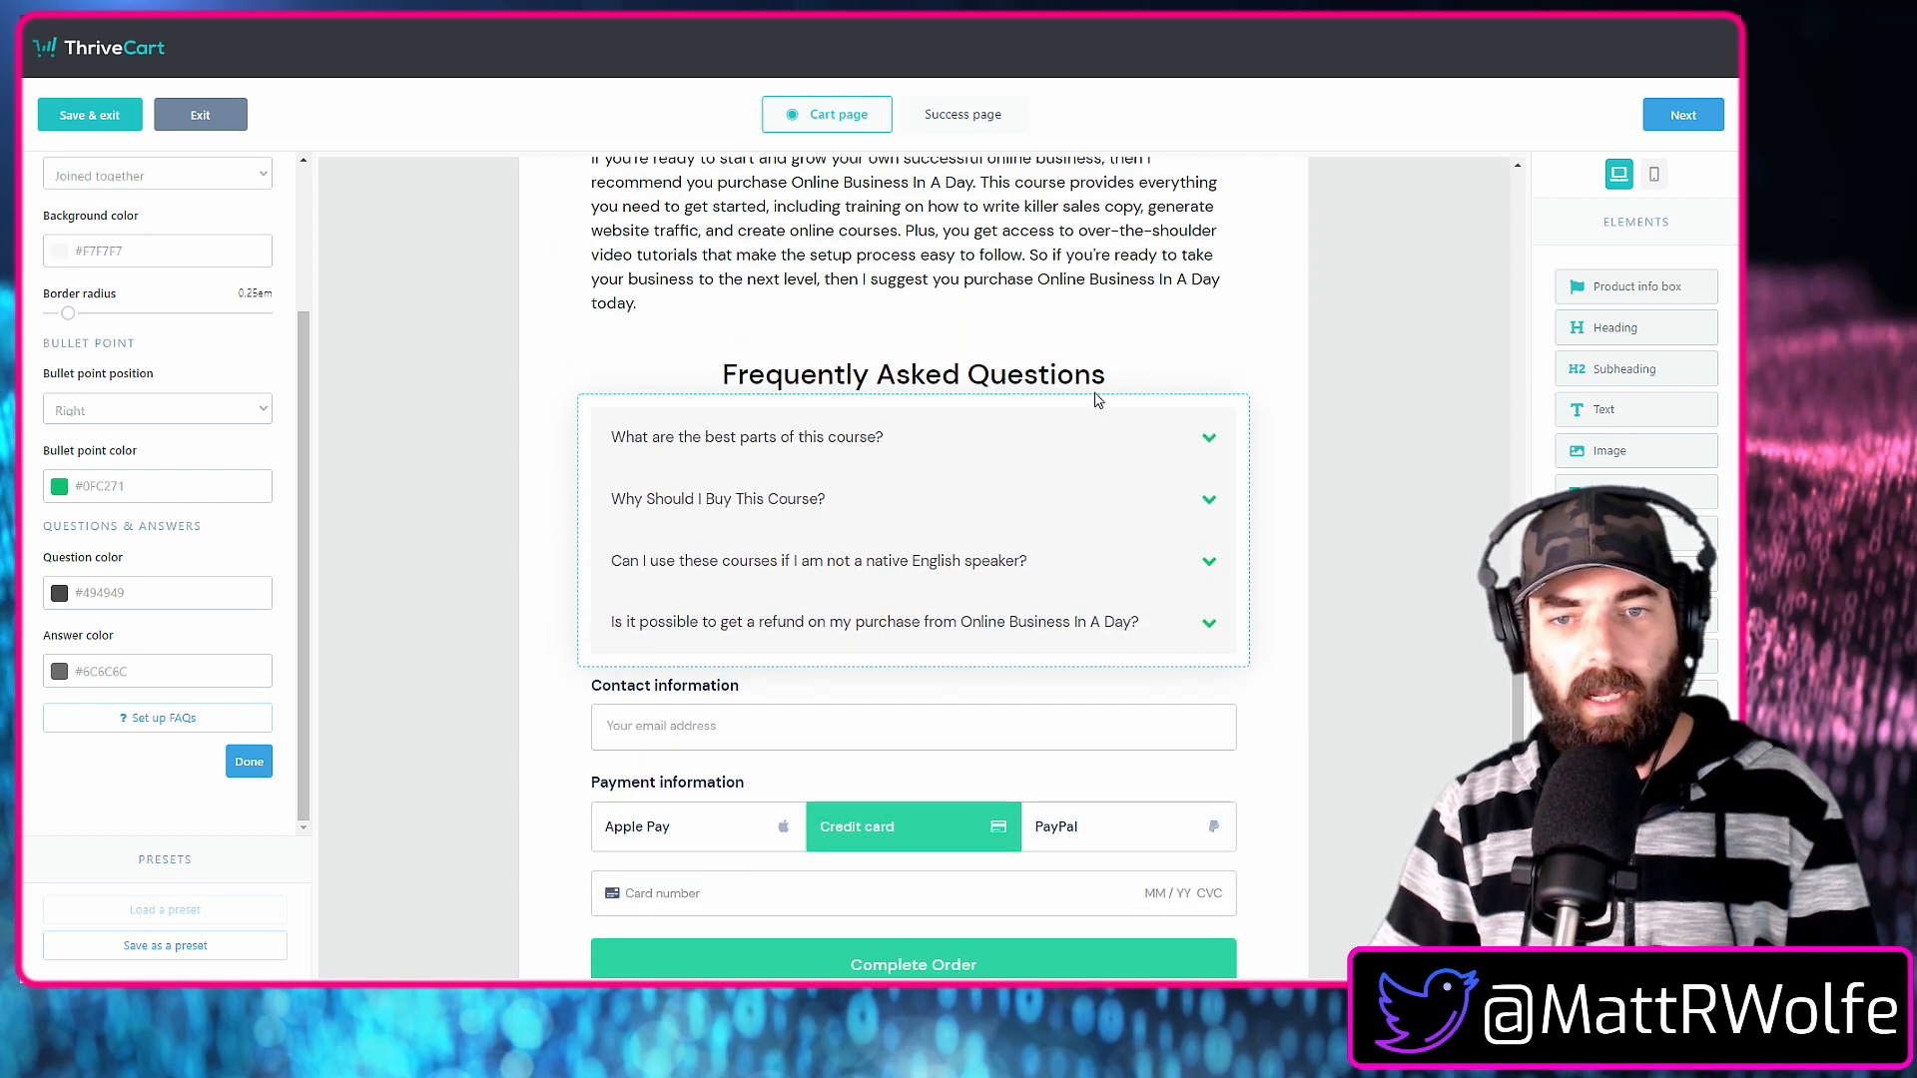
Duplicate the "Frequently Asked Questions" subheading and move the copy between the FAQs element and the contact information.
click(1102, 370)
click(1363, 372)
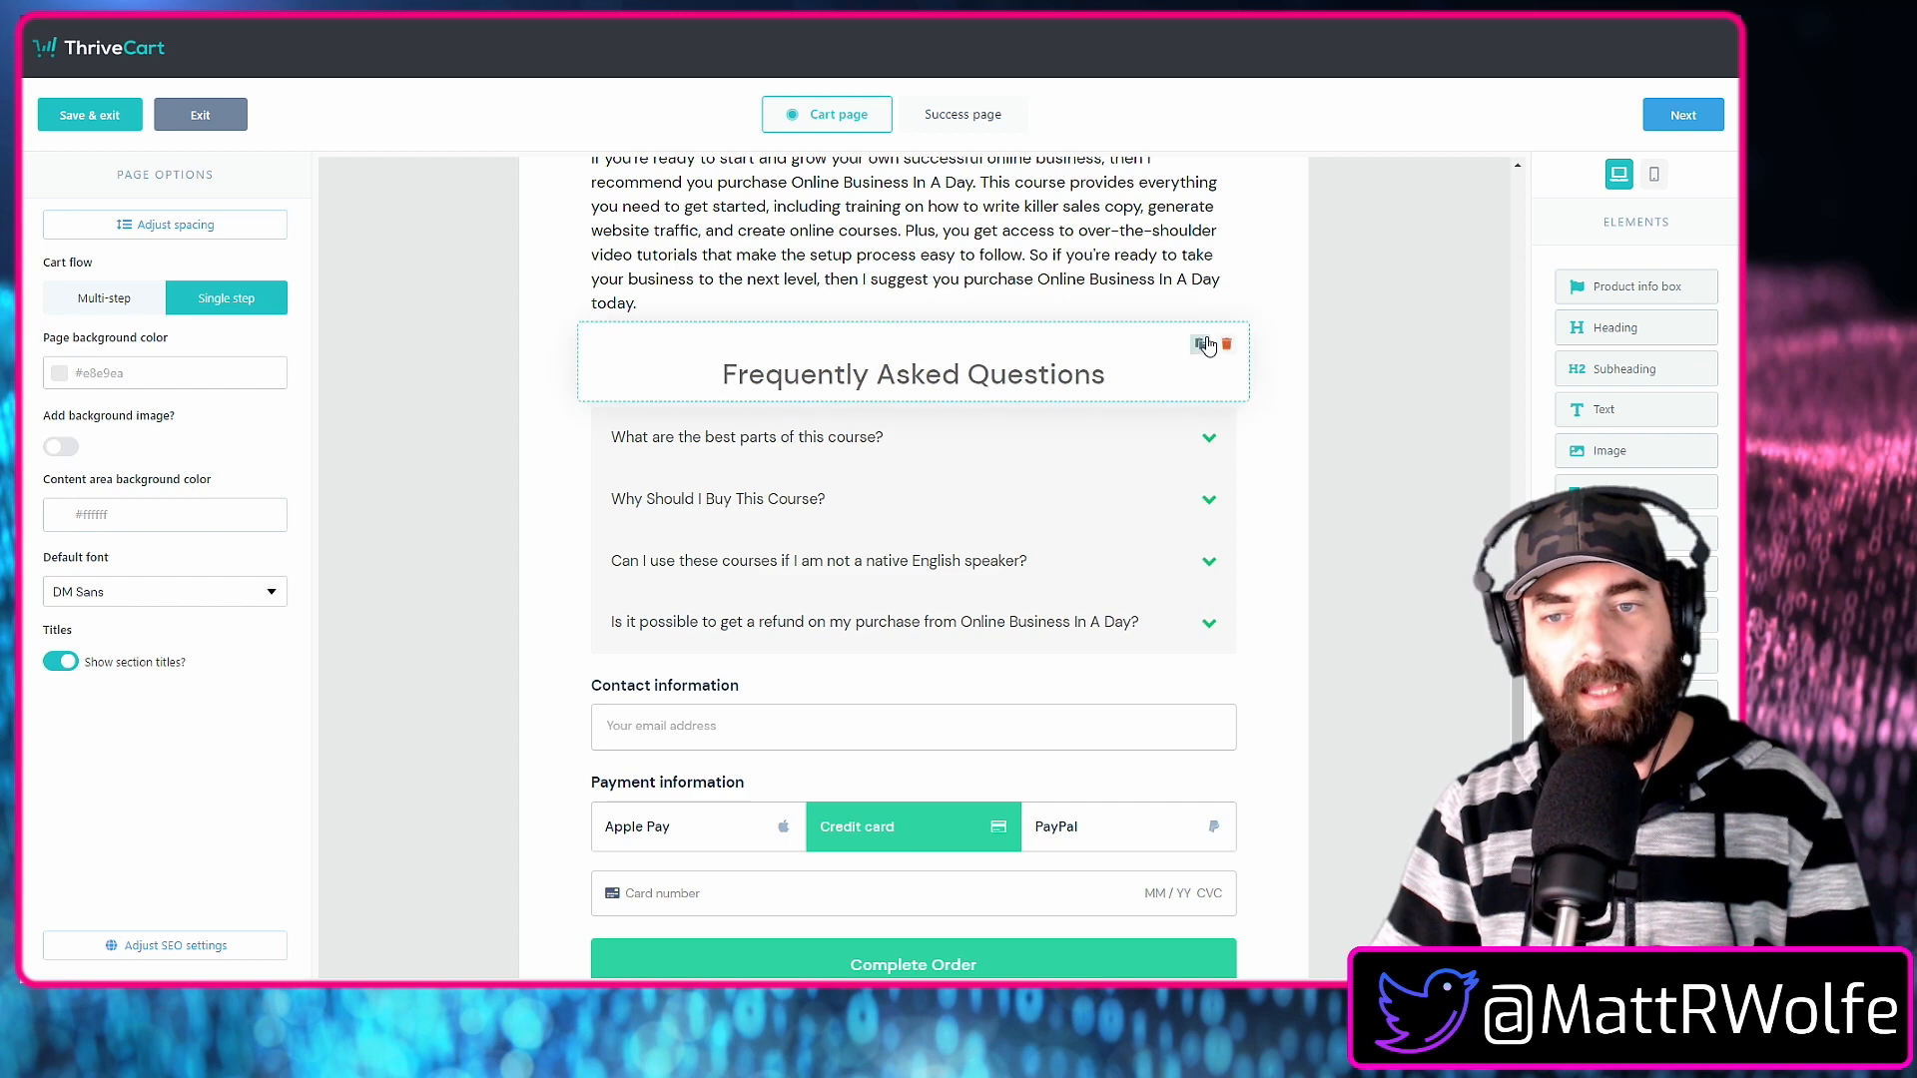
click(1200, 344)
drag(1140, 460, 1035, 804)
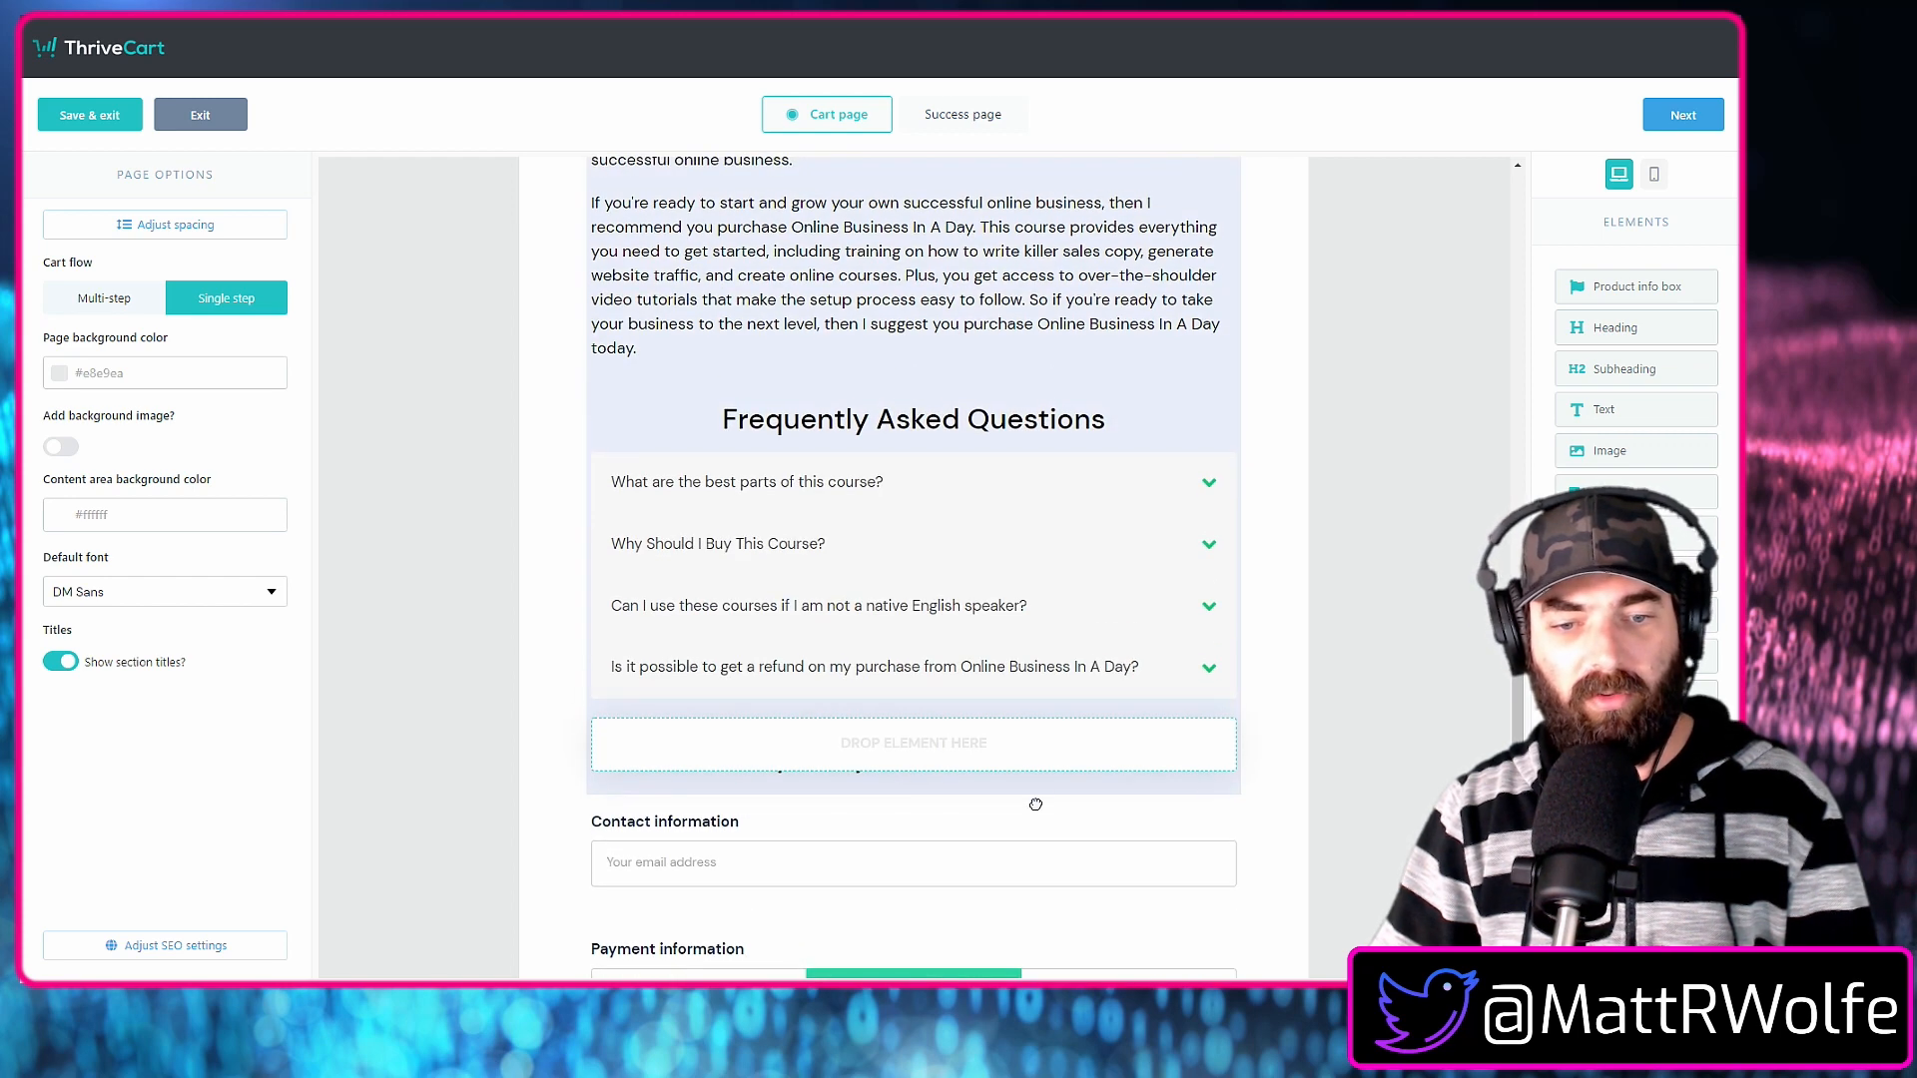
drag(1029, 872, 1028, 871)
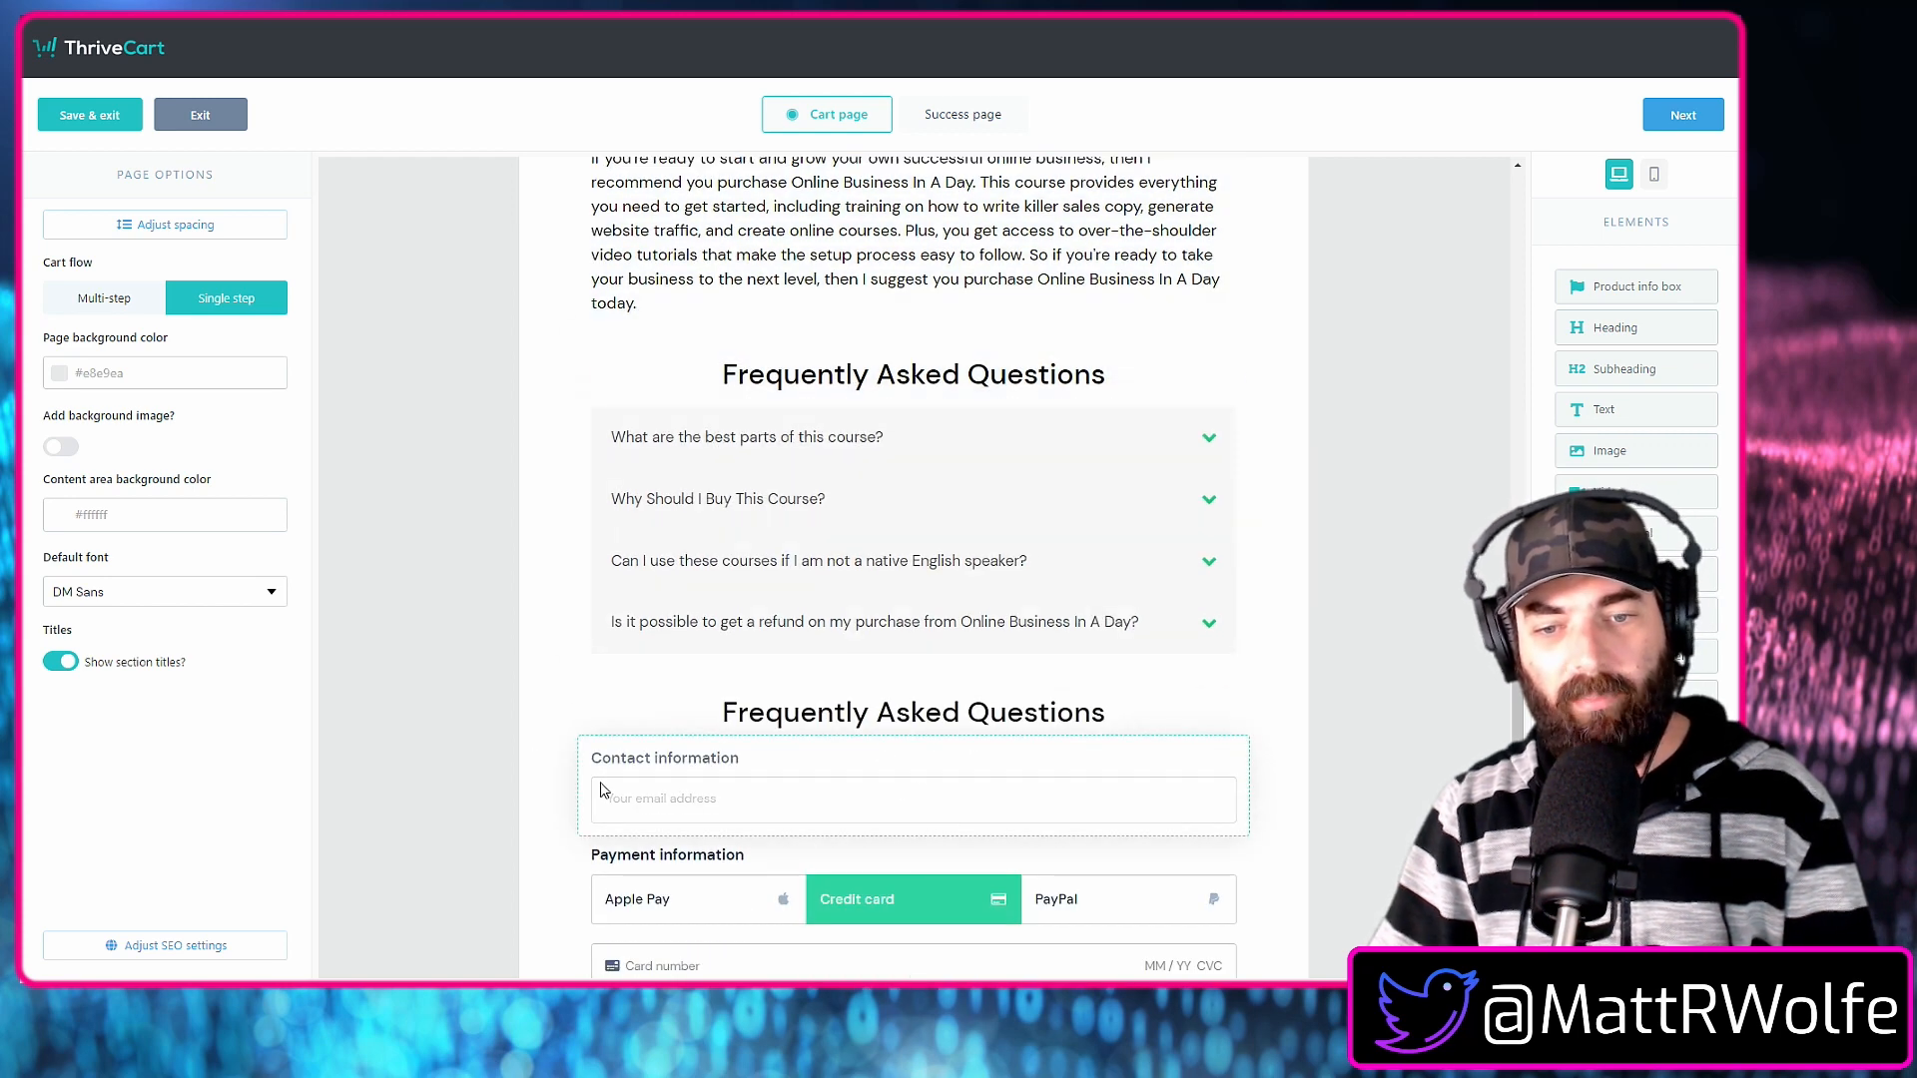
Replace the text of the subheading above the contact information with "Simply Enter Your Payment Info To Get Started!".
scroll(646, 795, down, 5)
scroll(1147, 769, up, 3)
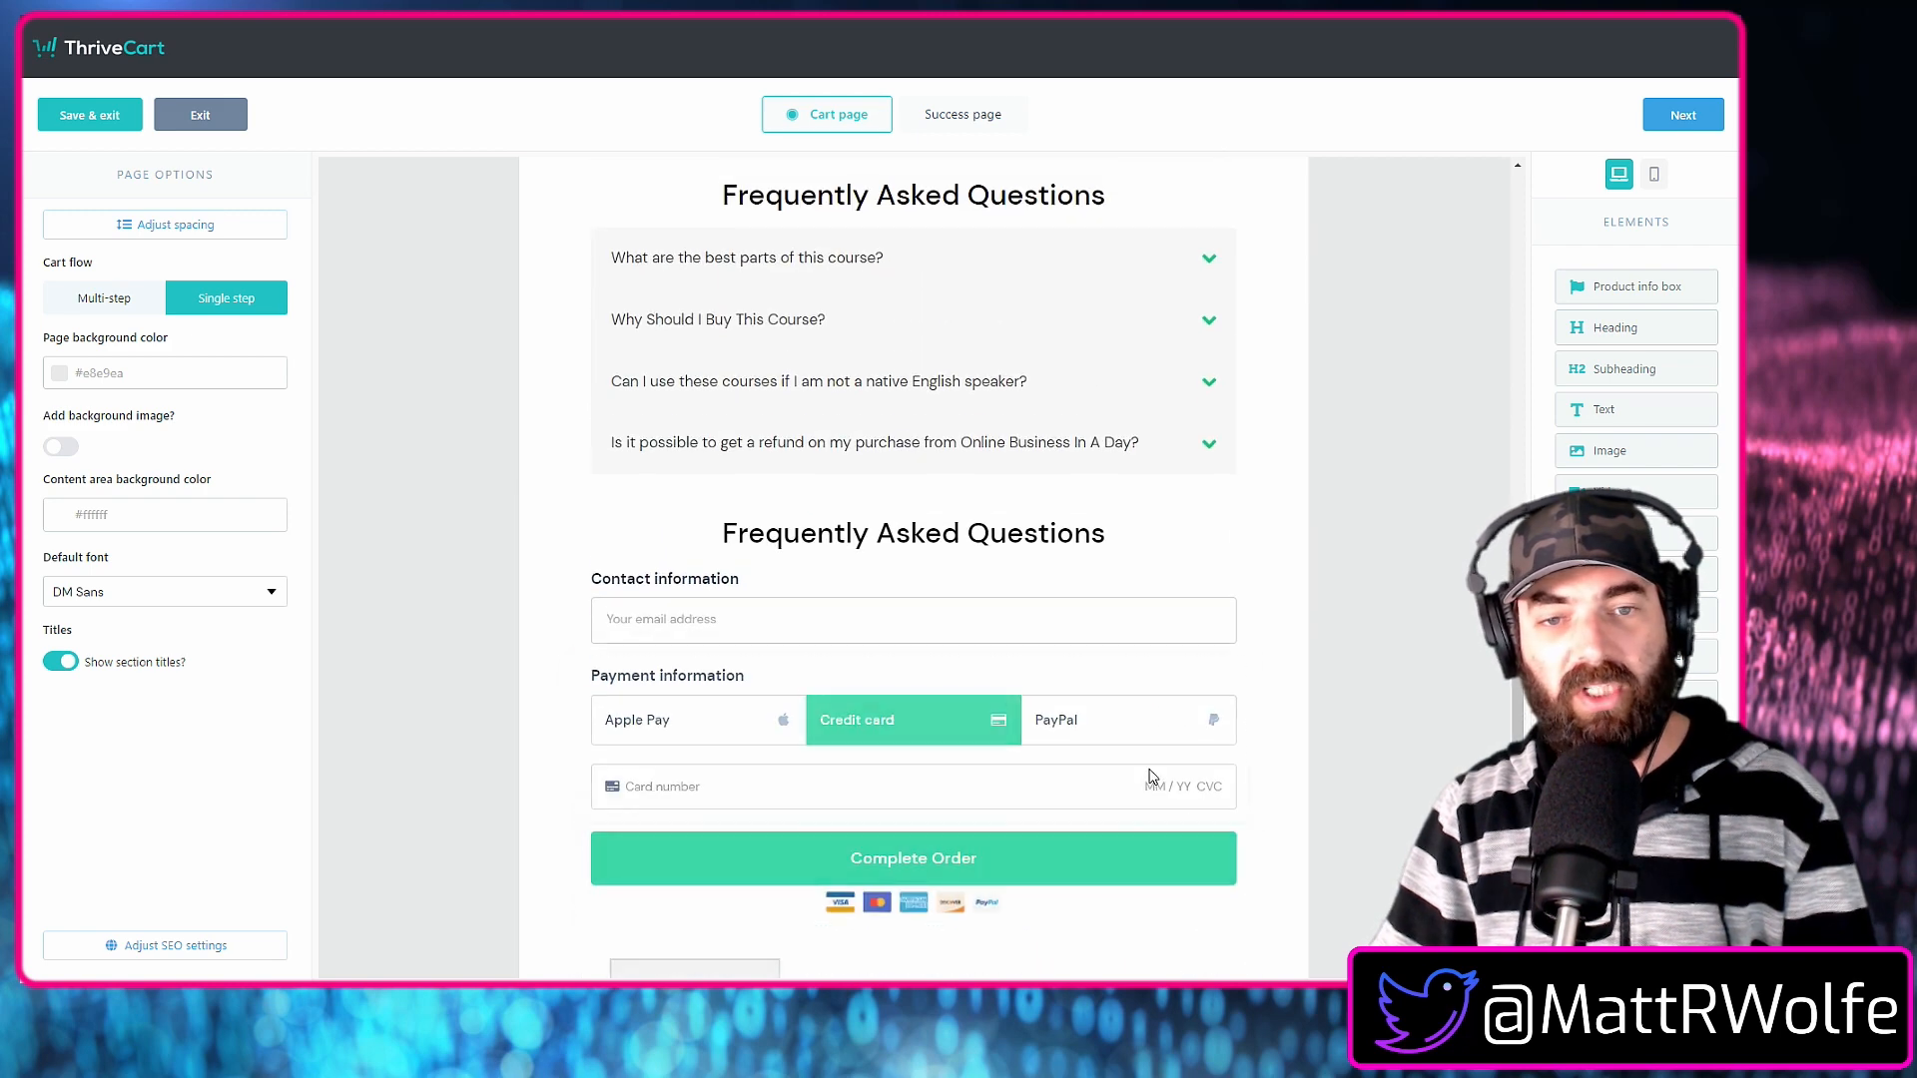
click(1047, 542)
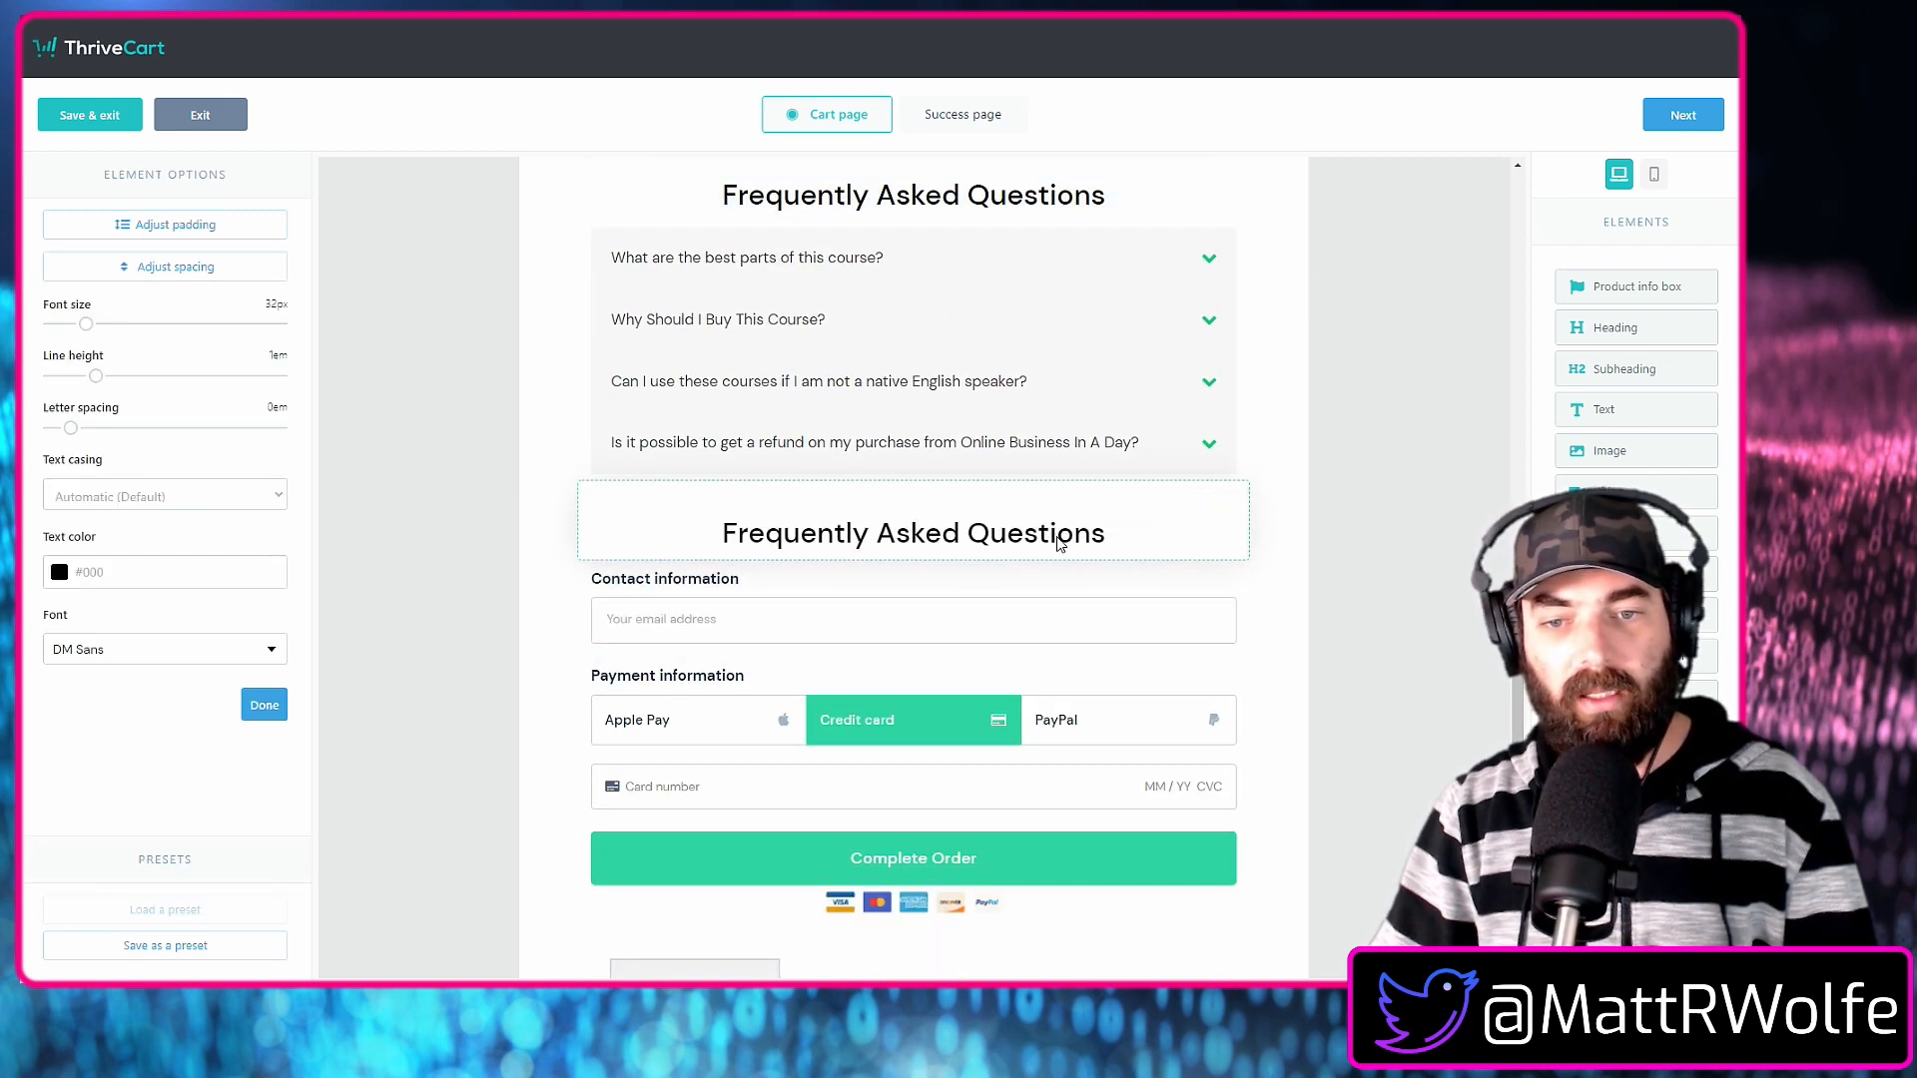
click(1125, 548)
drag(1108, 539, 699, 542)
text(Simply)
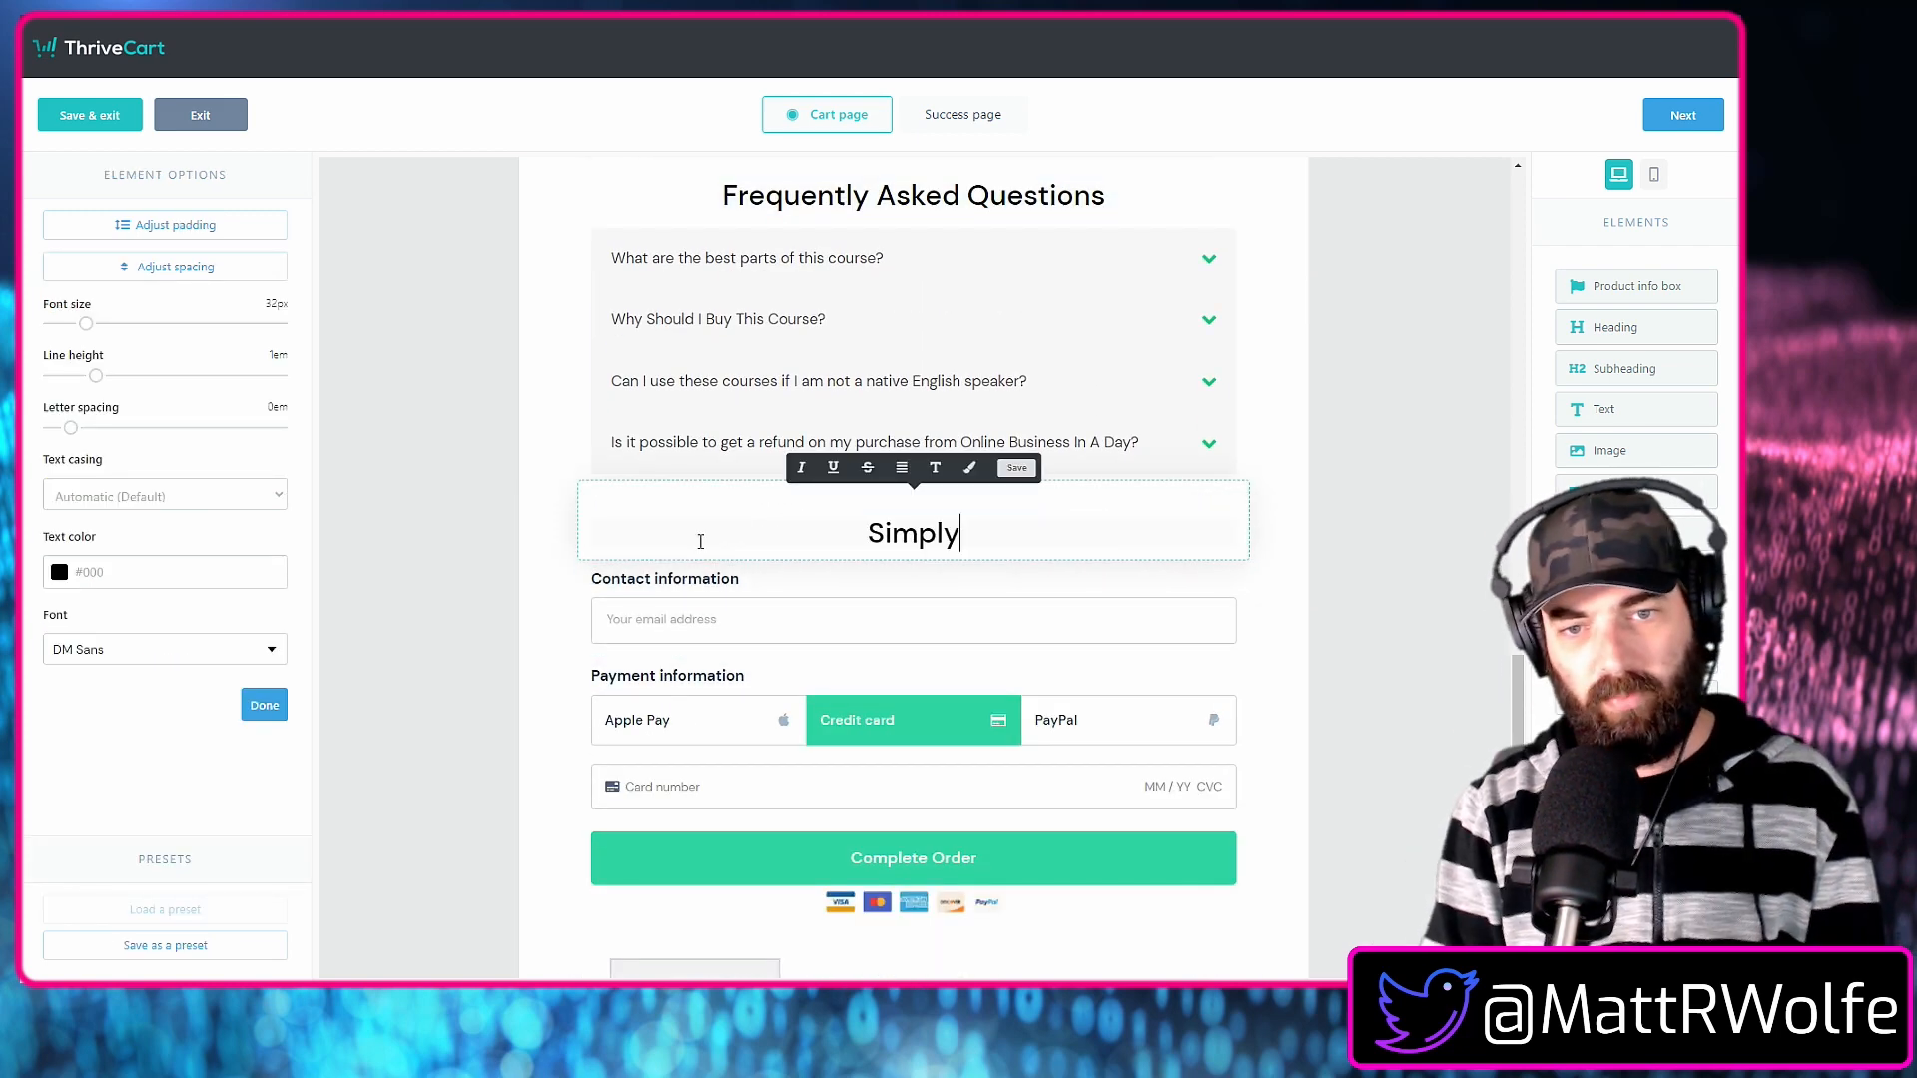
text( Enter Your Pa)
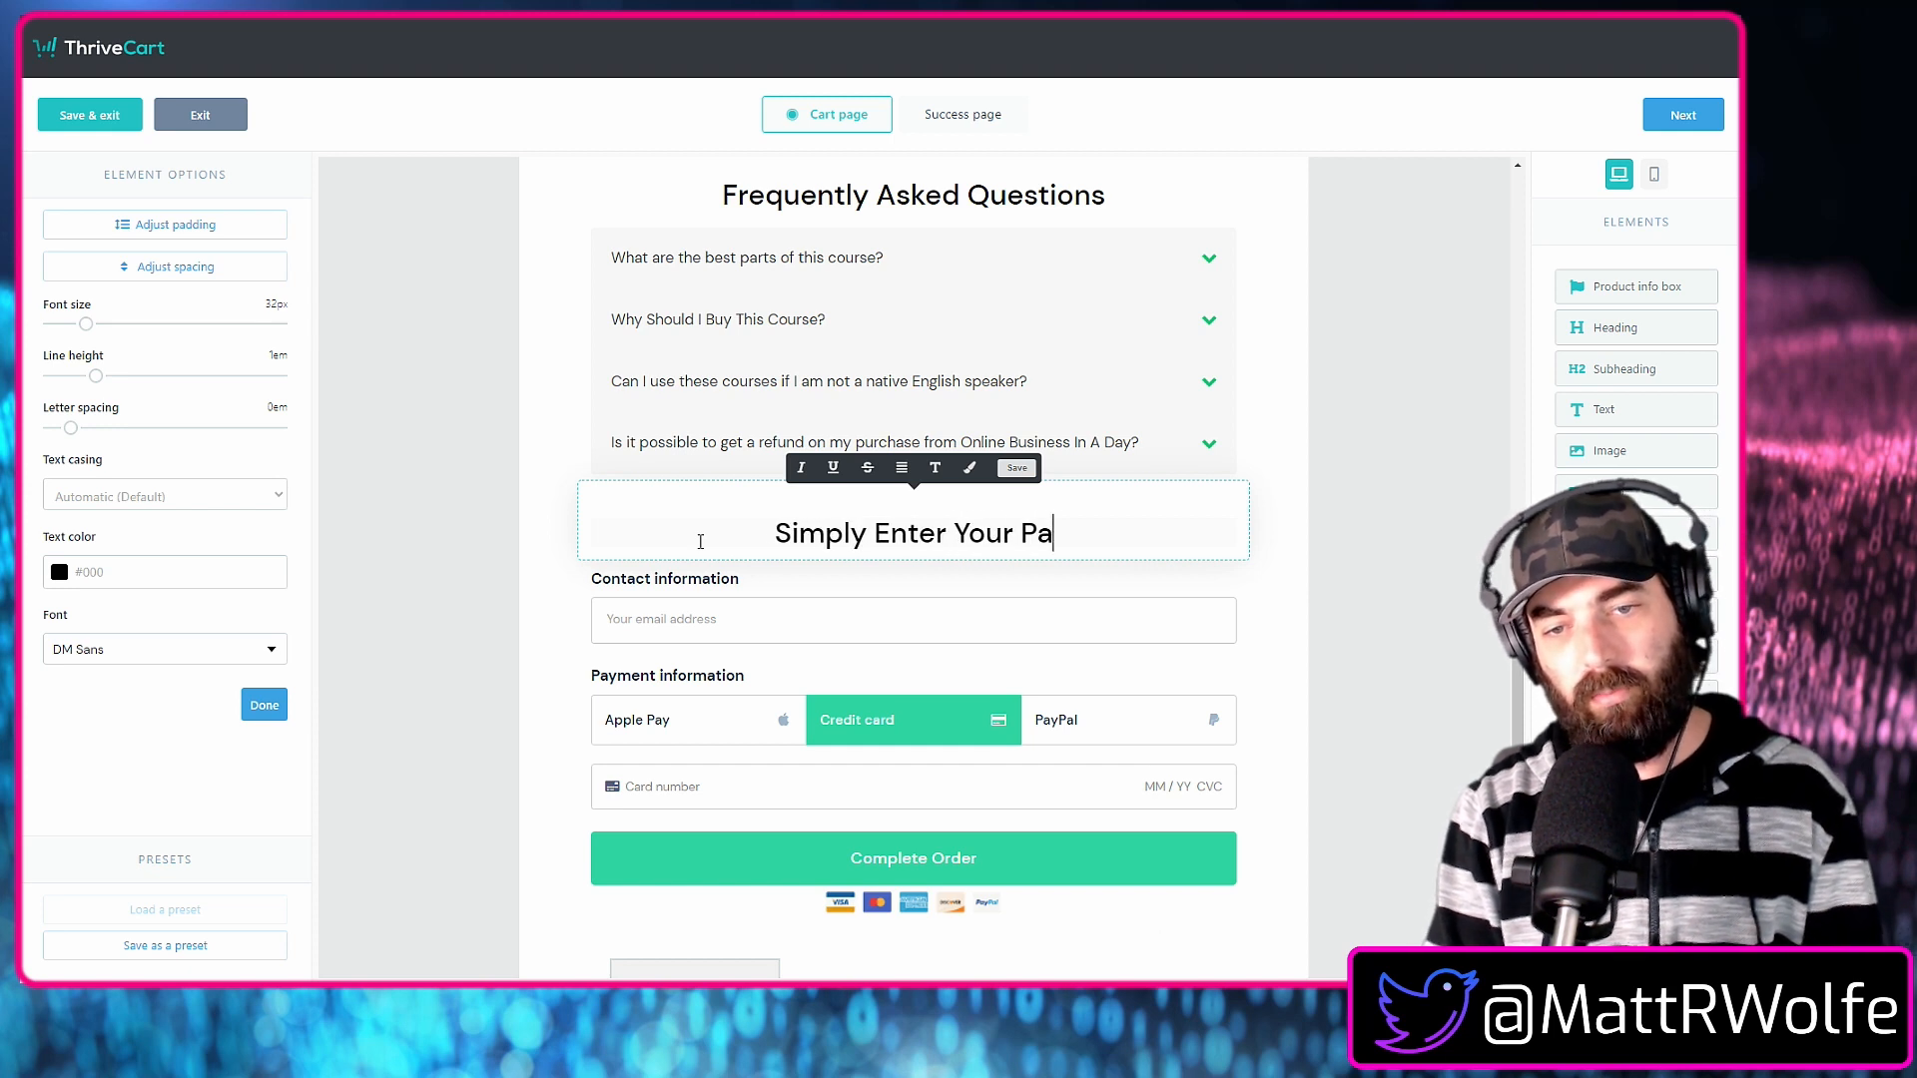
text(yment Info )
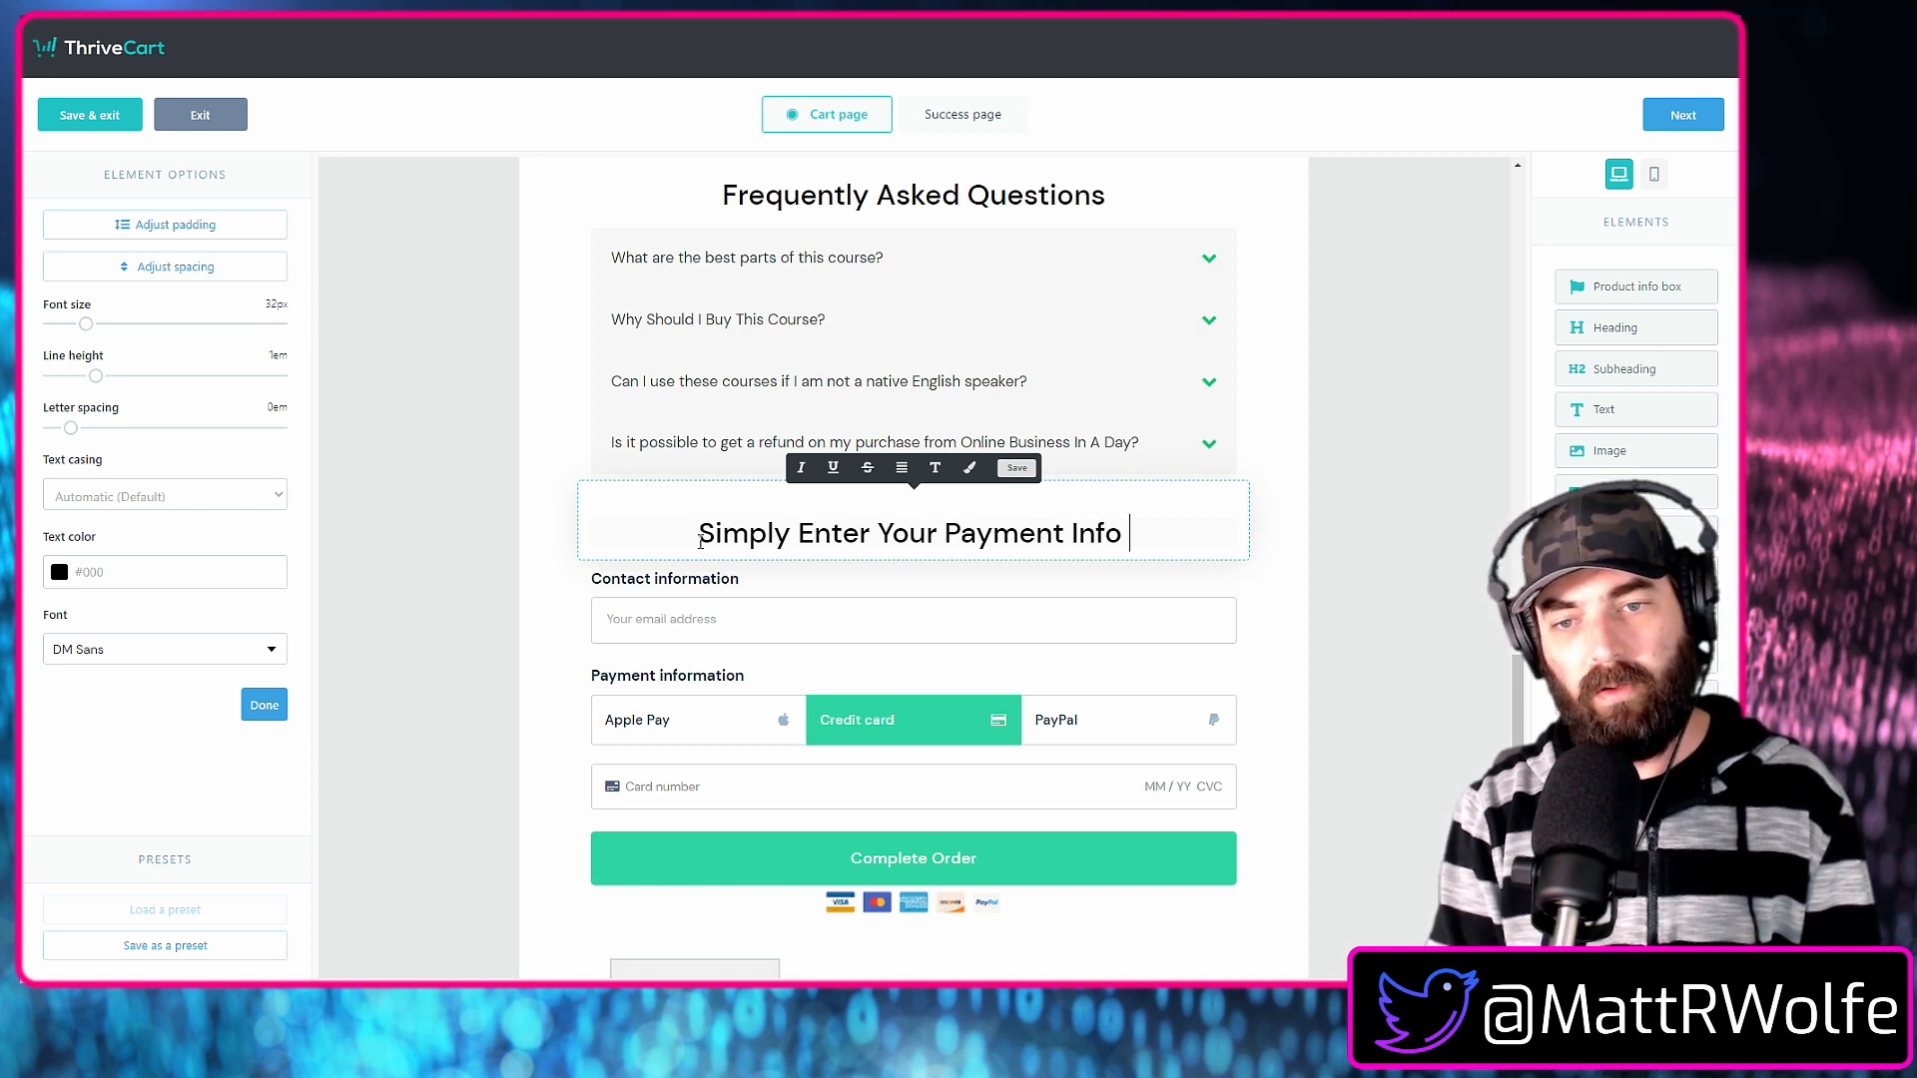
text(To Get Started!)
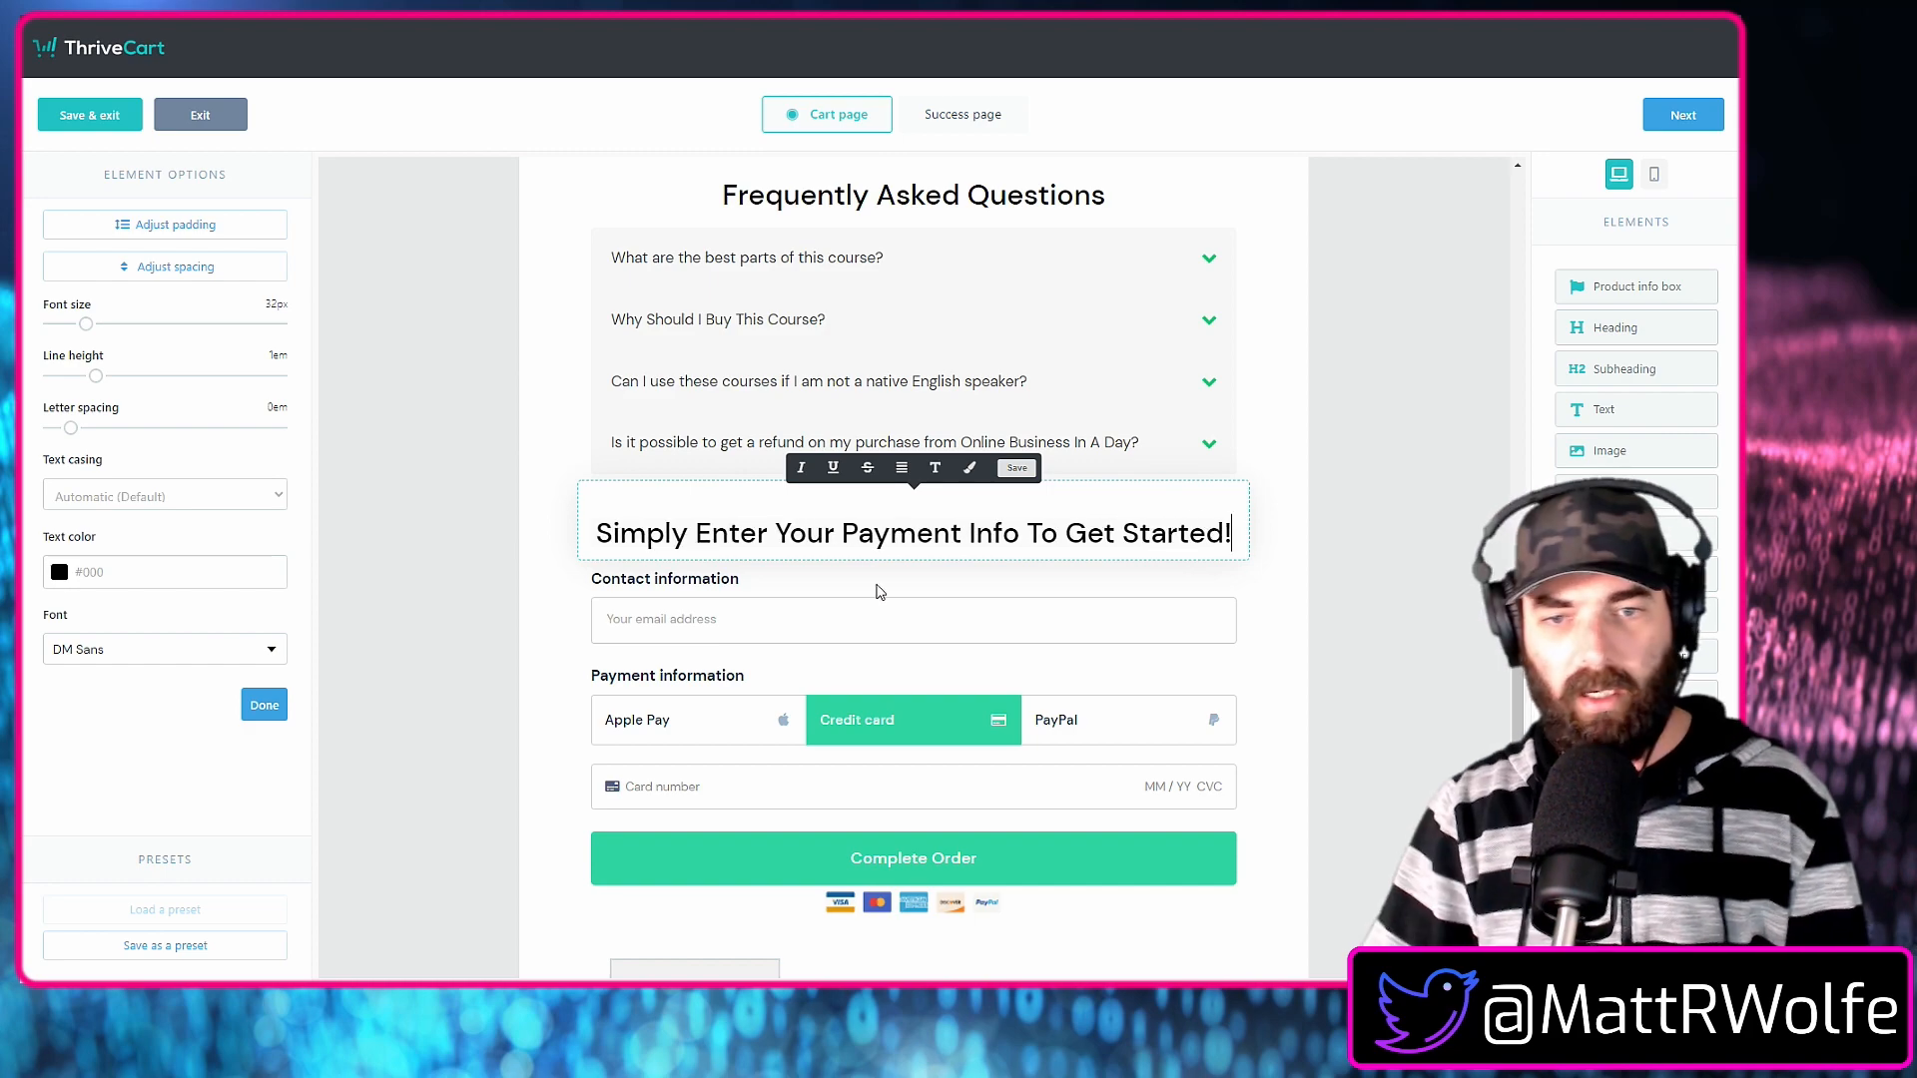
click(1297, 638)
Add a "Buy now" button between the "What You Get" bullet list and the "Who is Online Business In A Day for?" subheading.
scroll(1268, 647, up, 5)
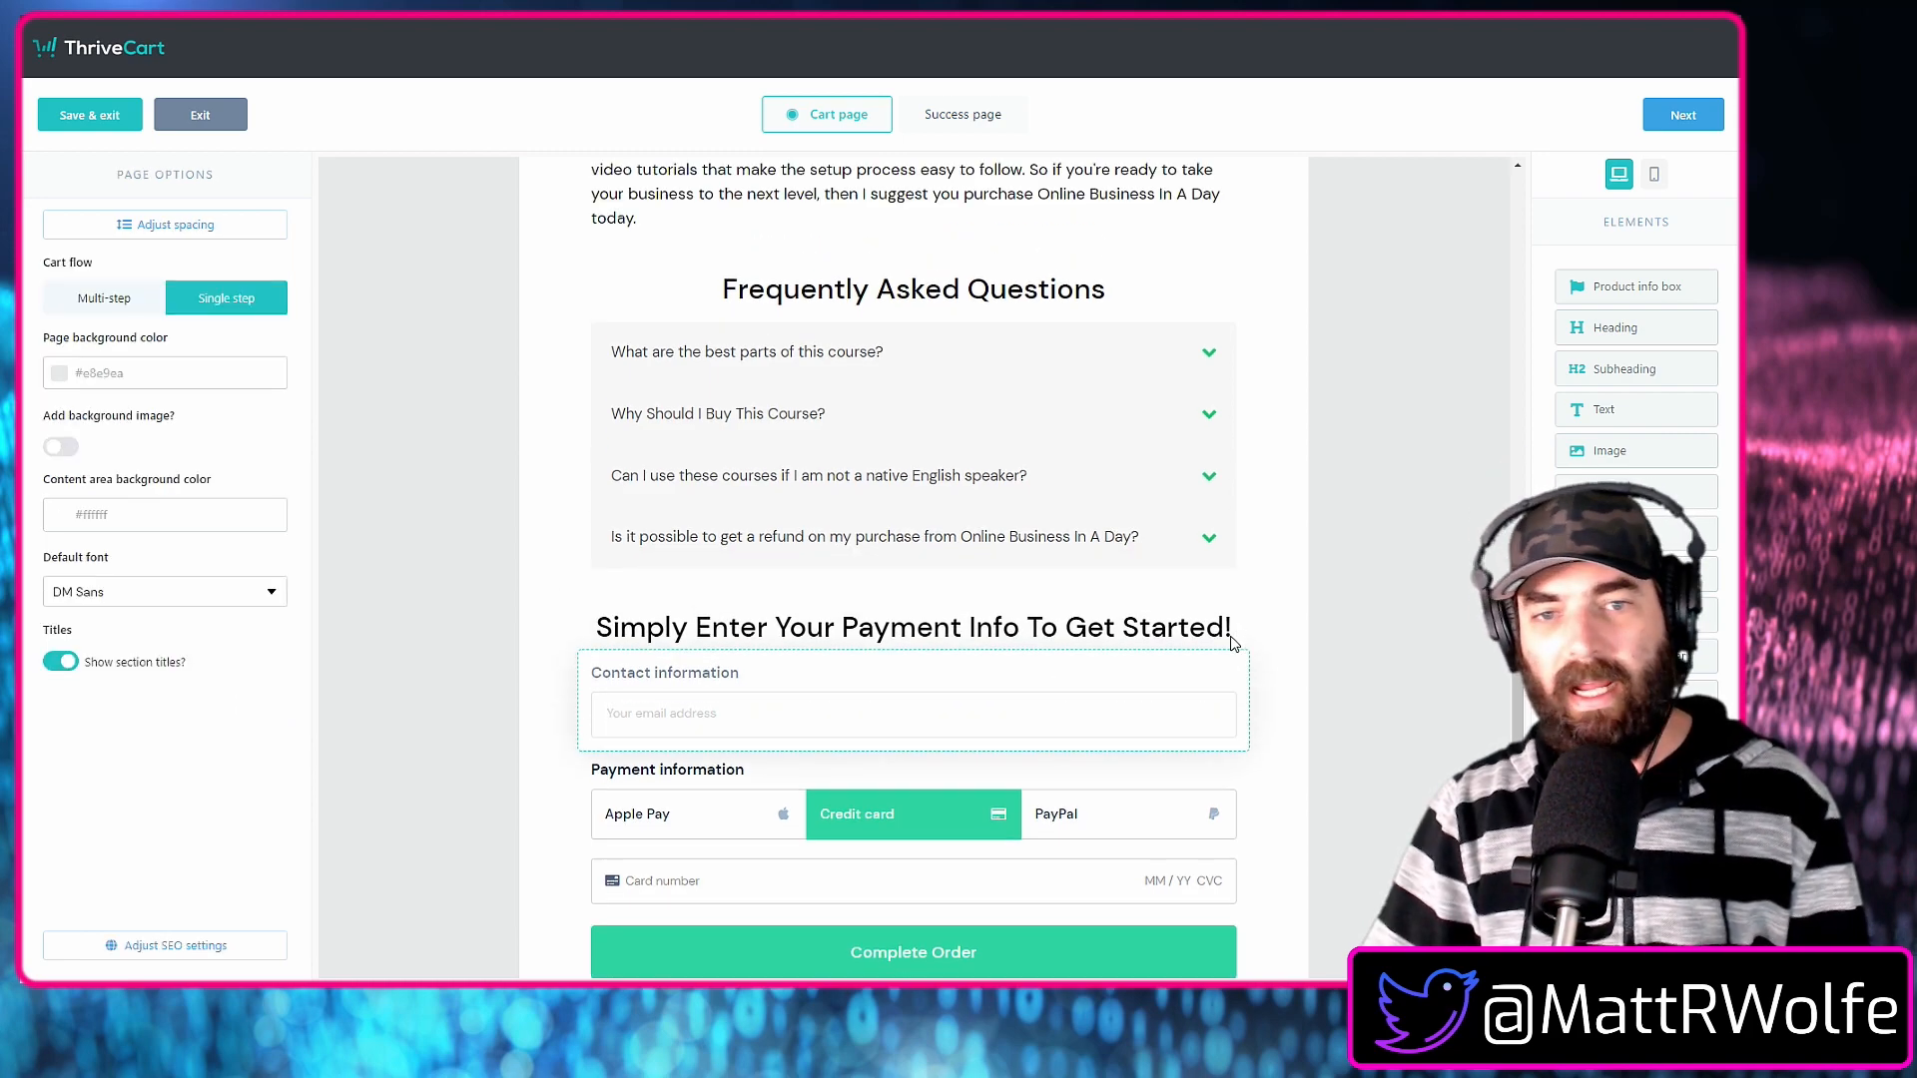
scroll(1243, 654, up, 15)
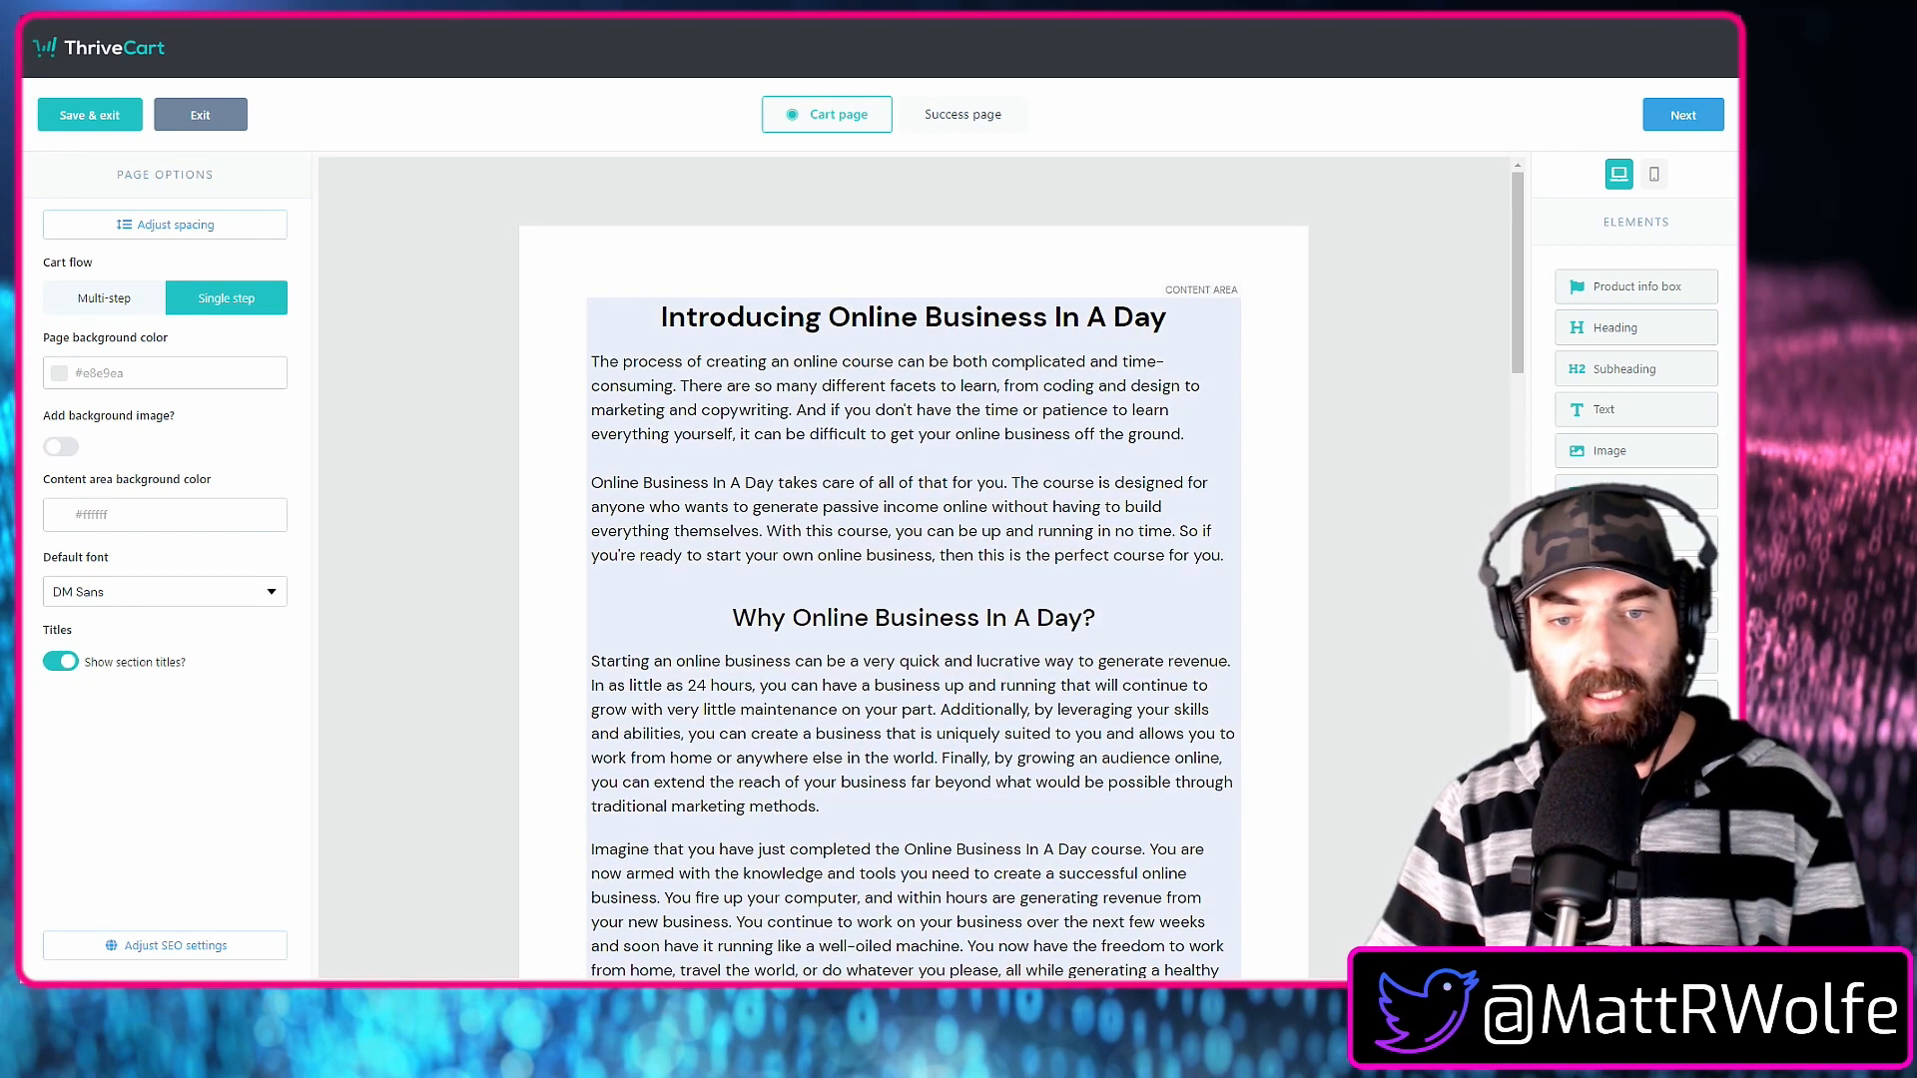
scroll(1494, 711, down, 5)
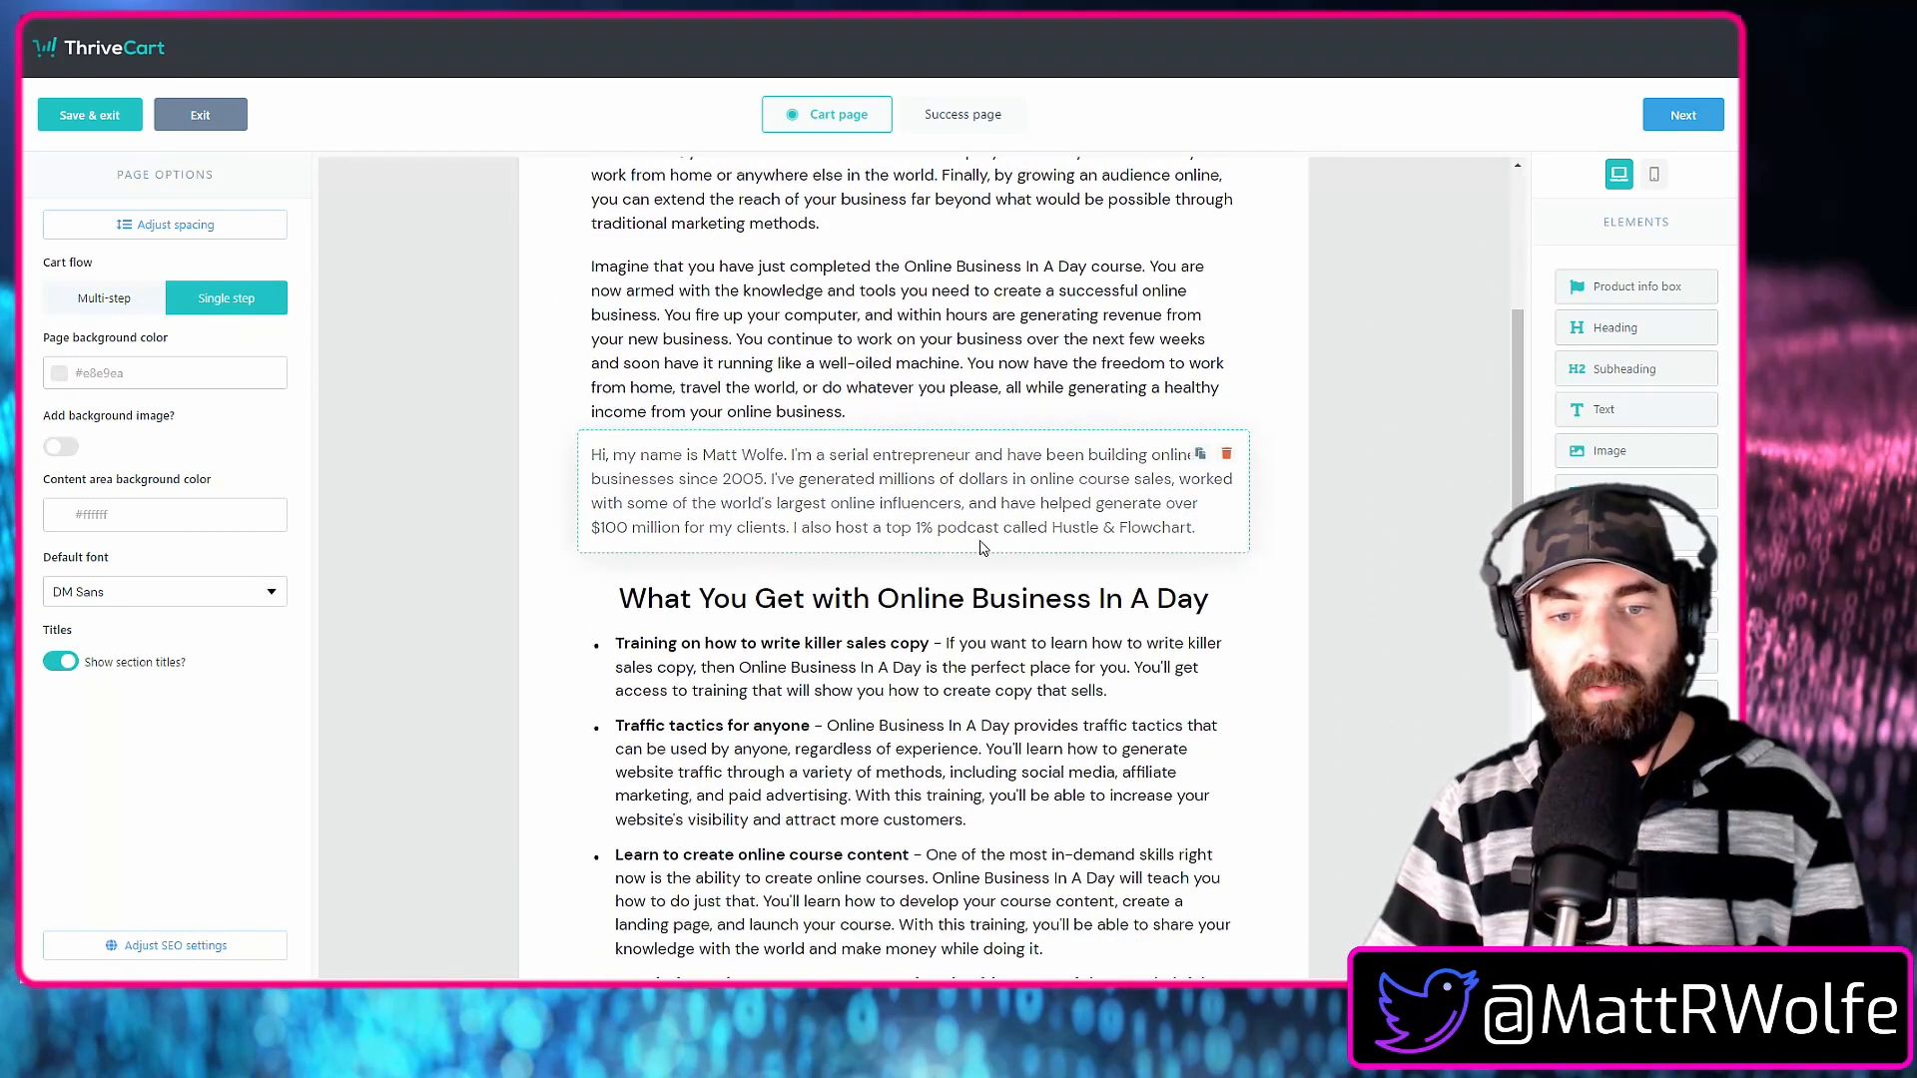
scroll(1001, 555, down, 4)
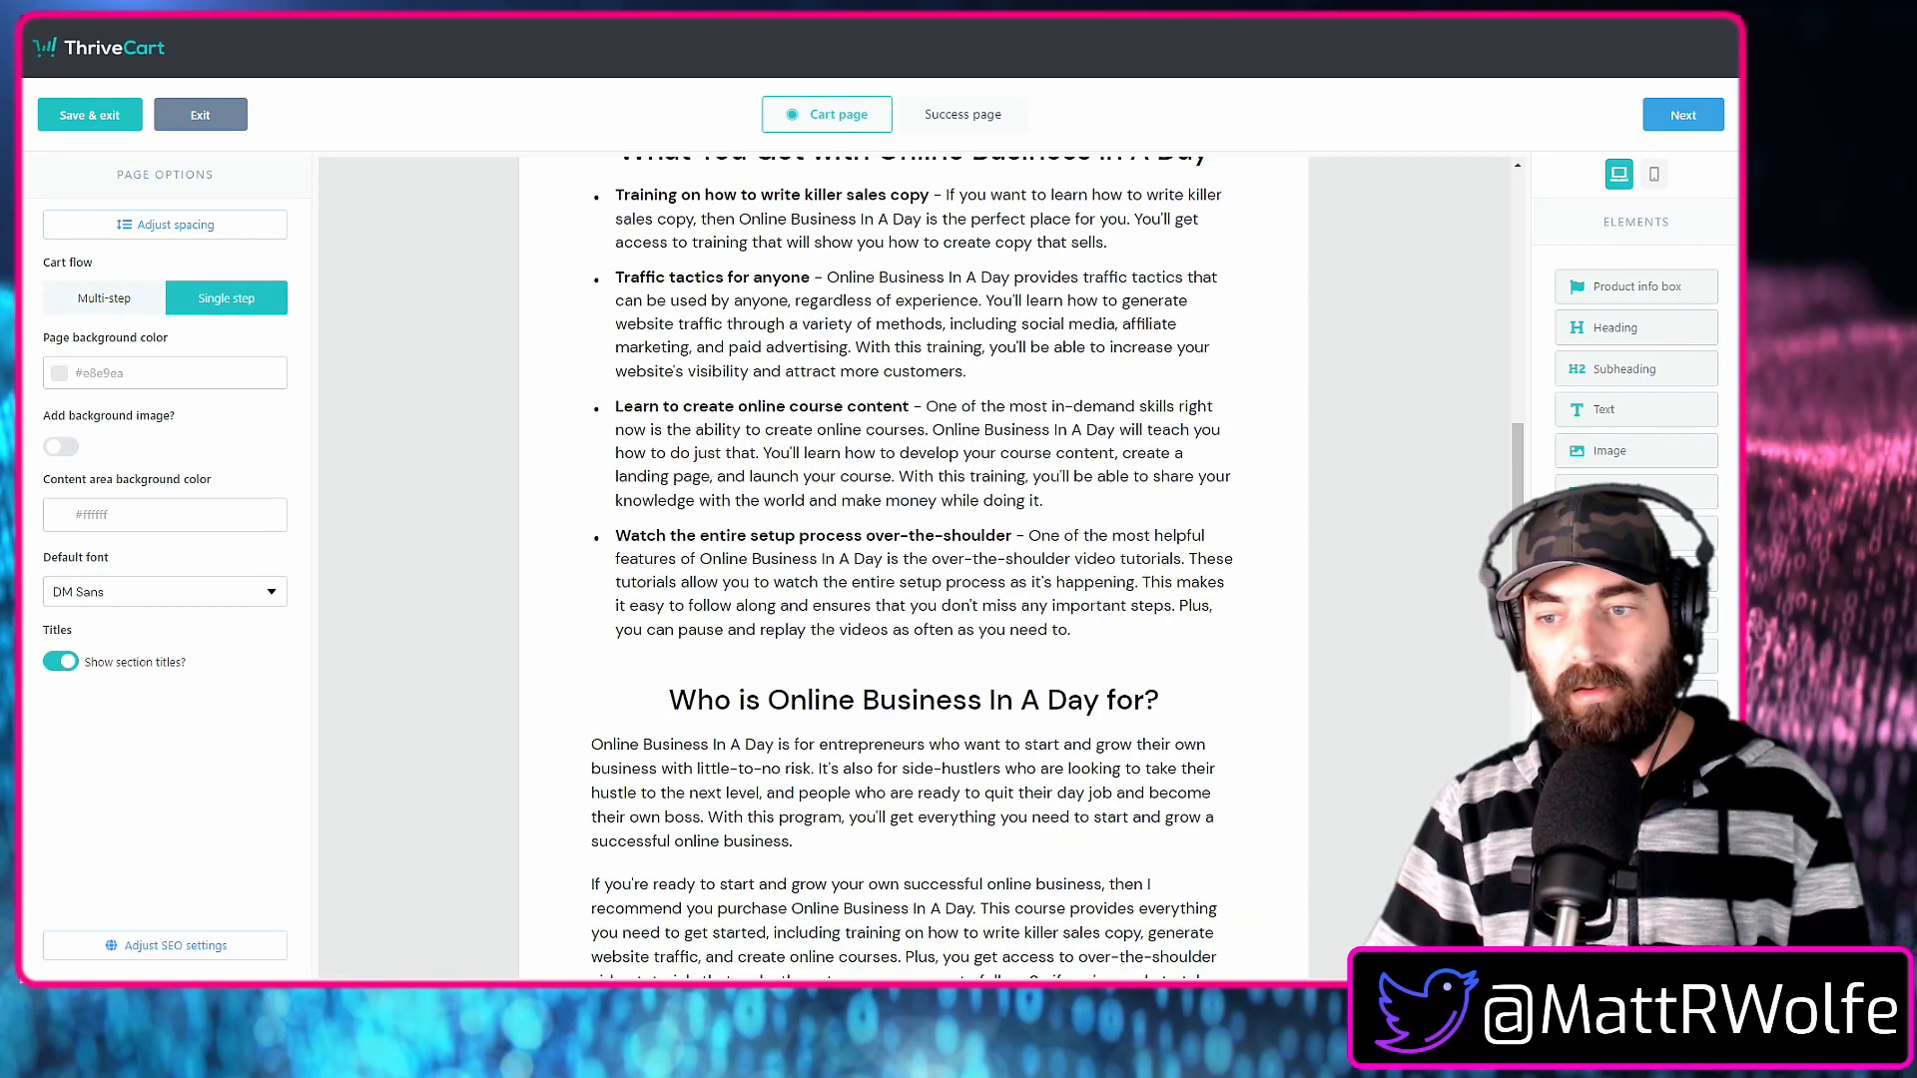
drag(1636, 574, 943, 723)
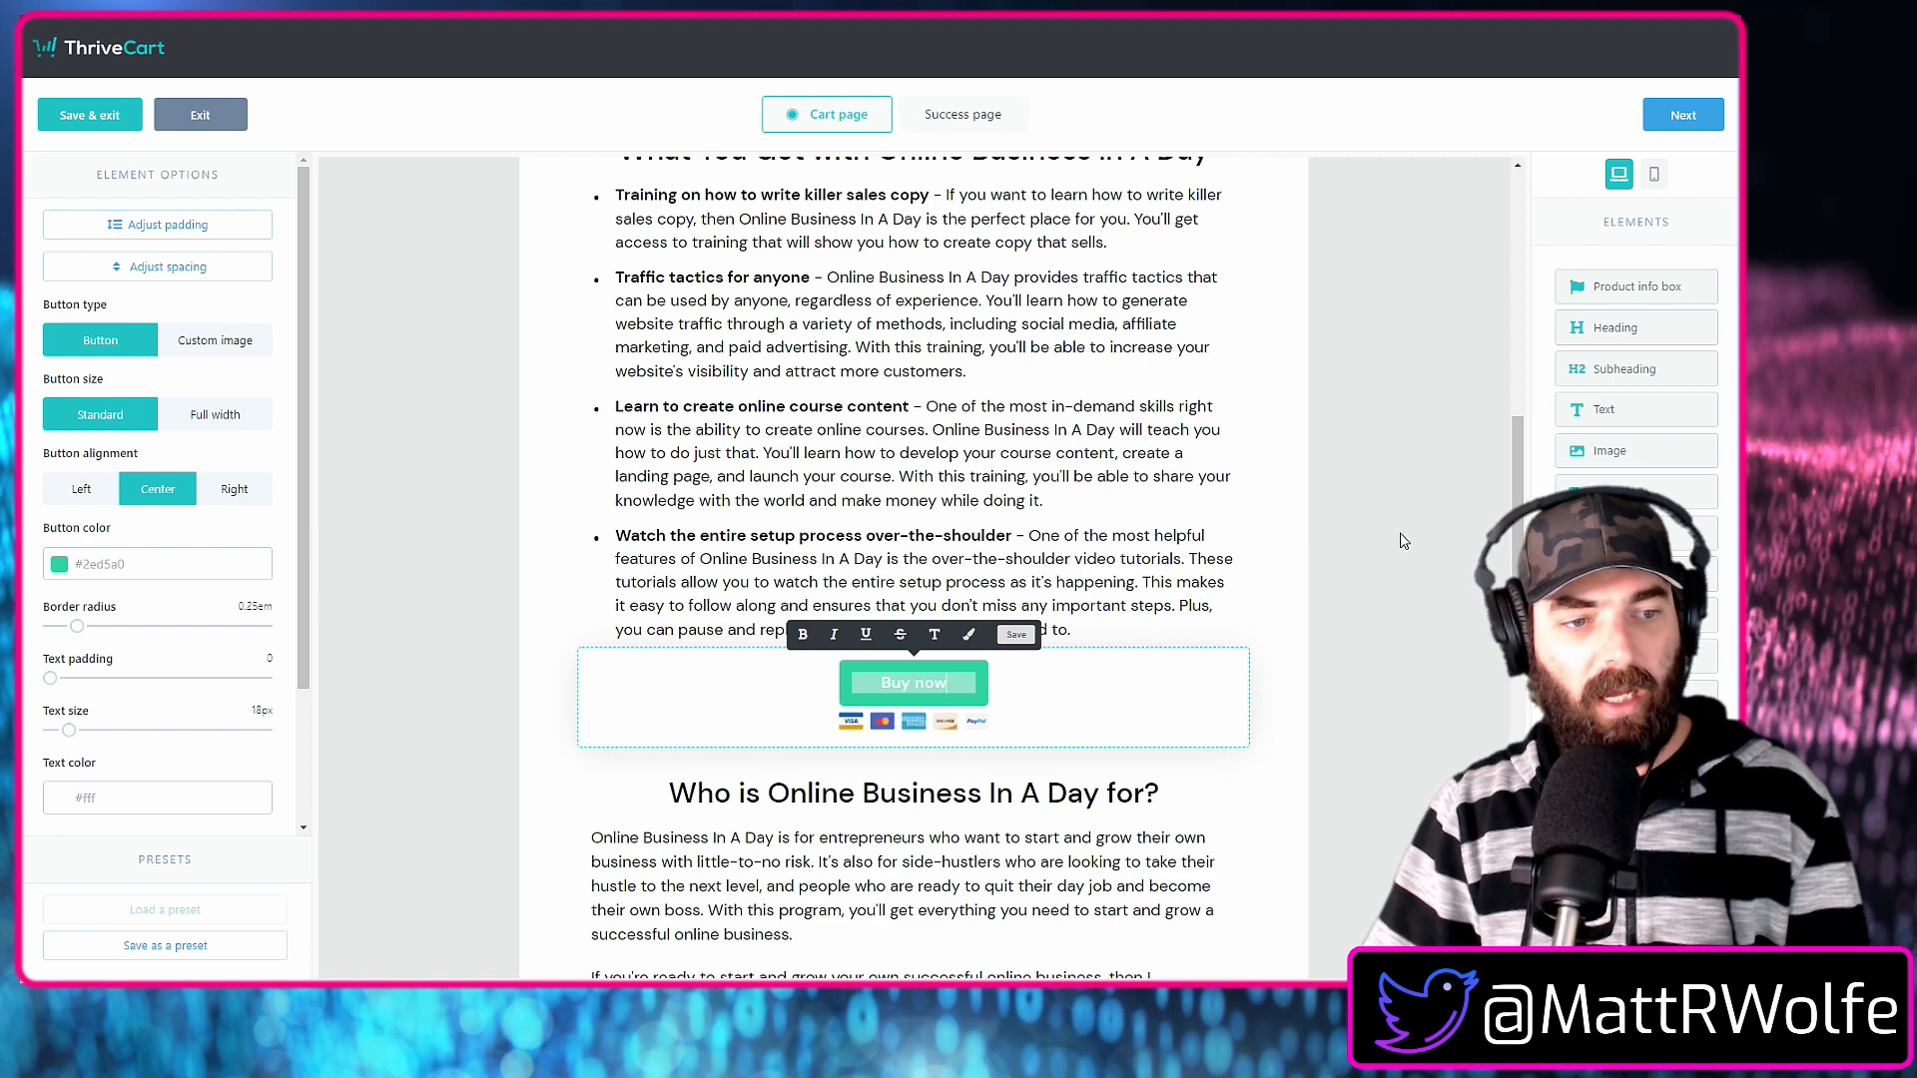
Make the new "Buy now" button full width and set its card icons to None.
click(216, 421)
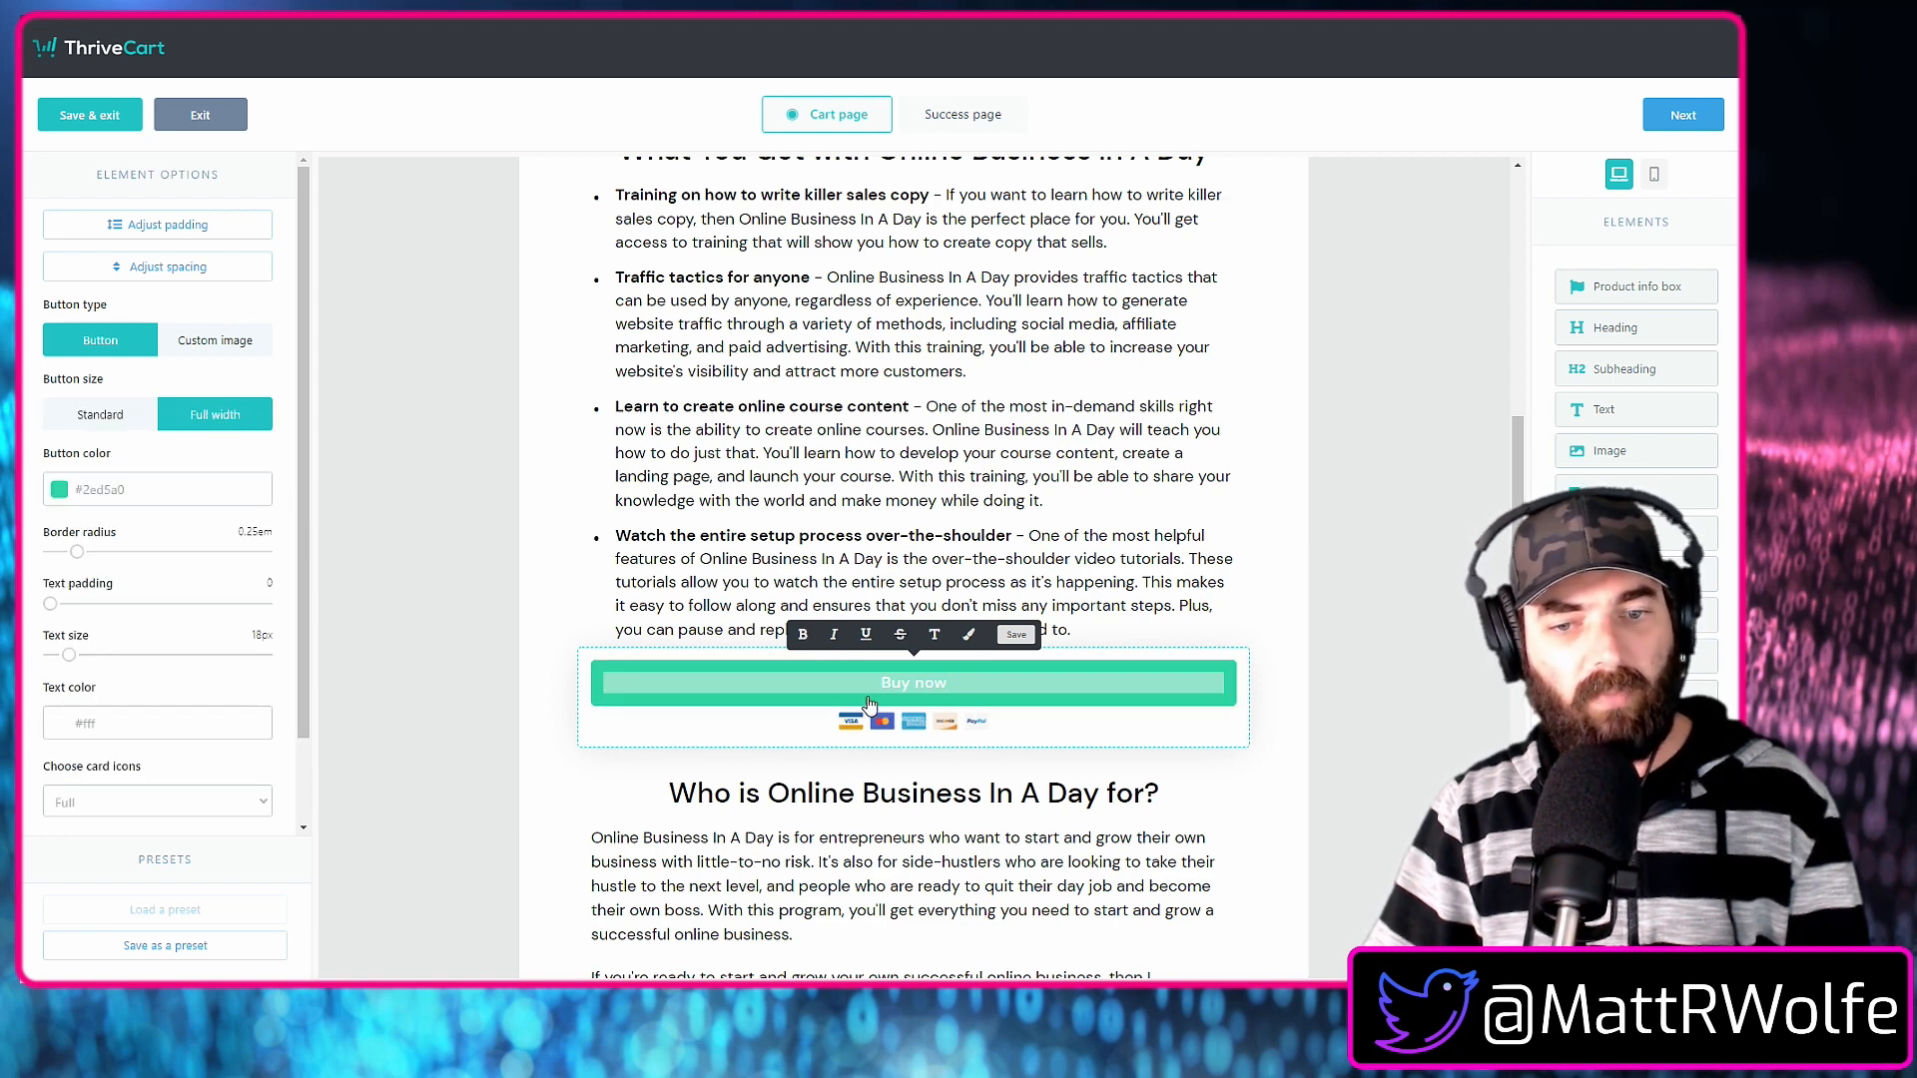
click(199, 802)
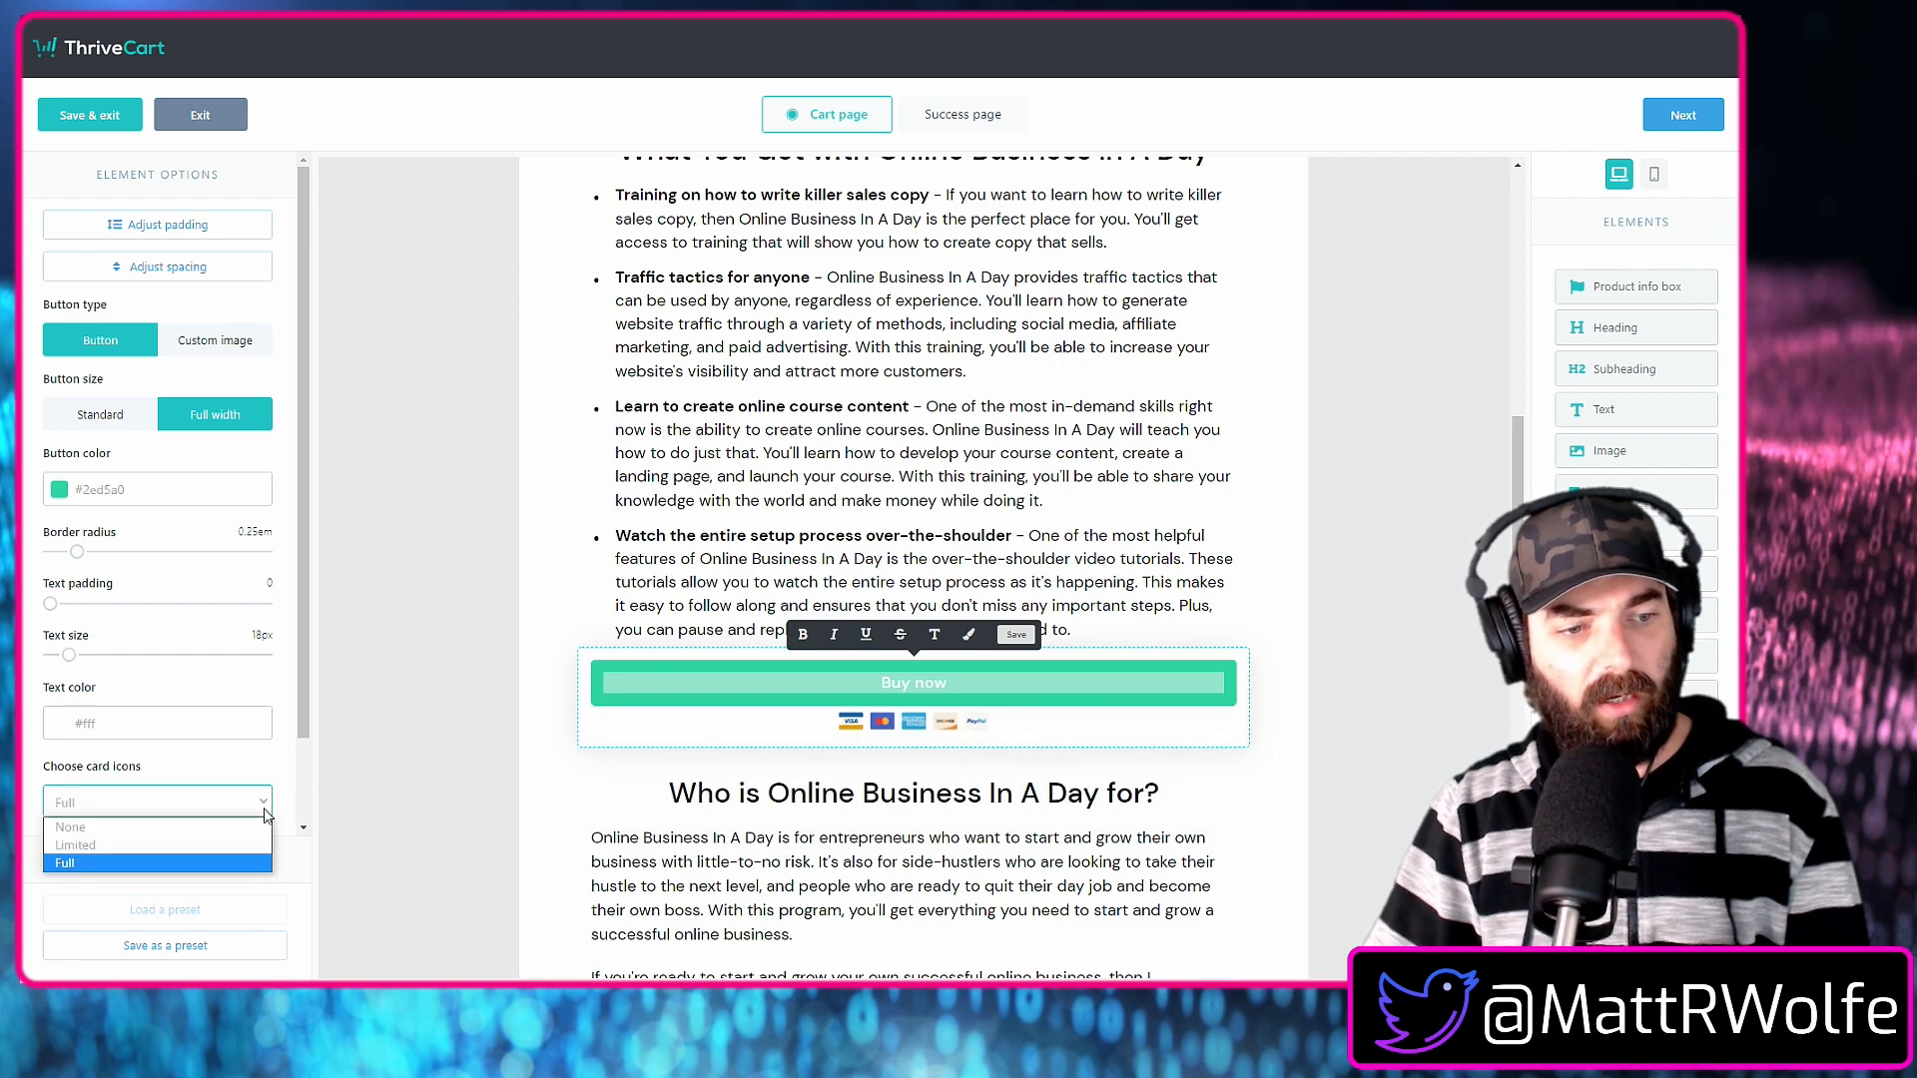
click(209, 830)
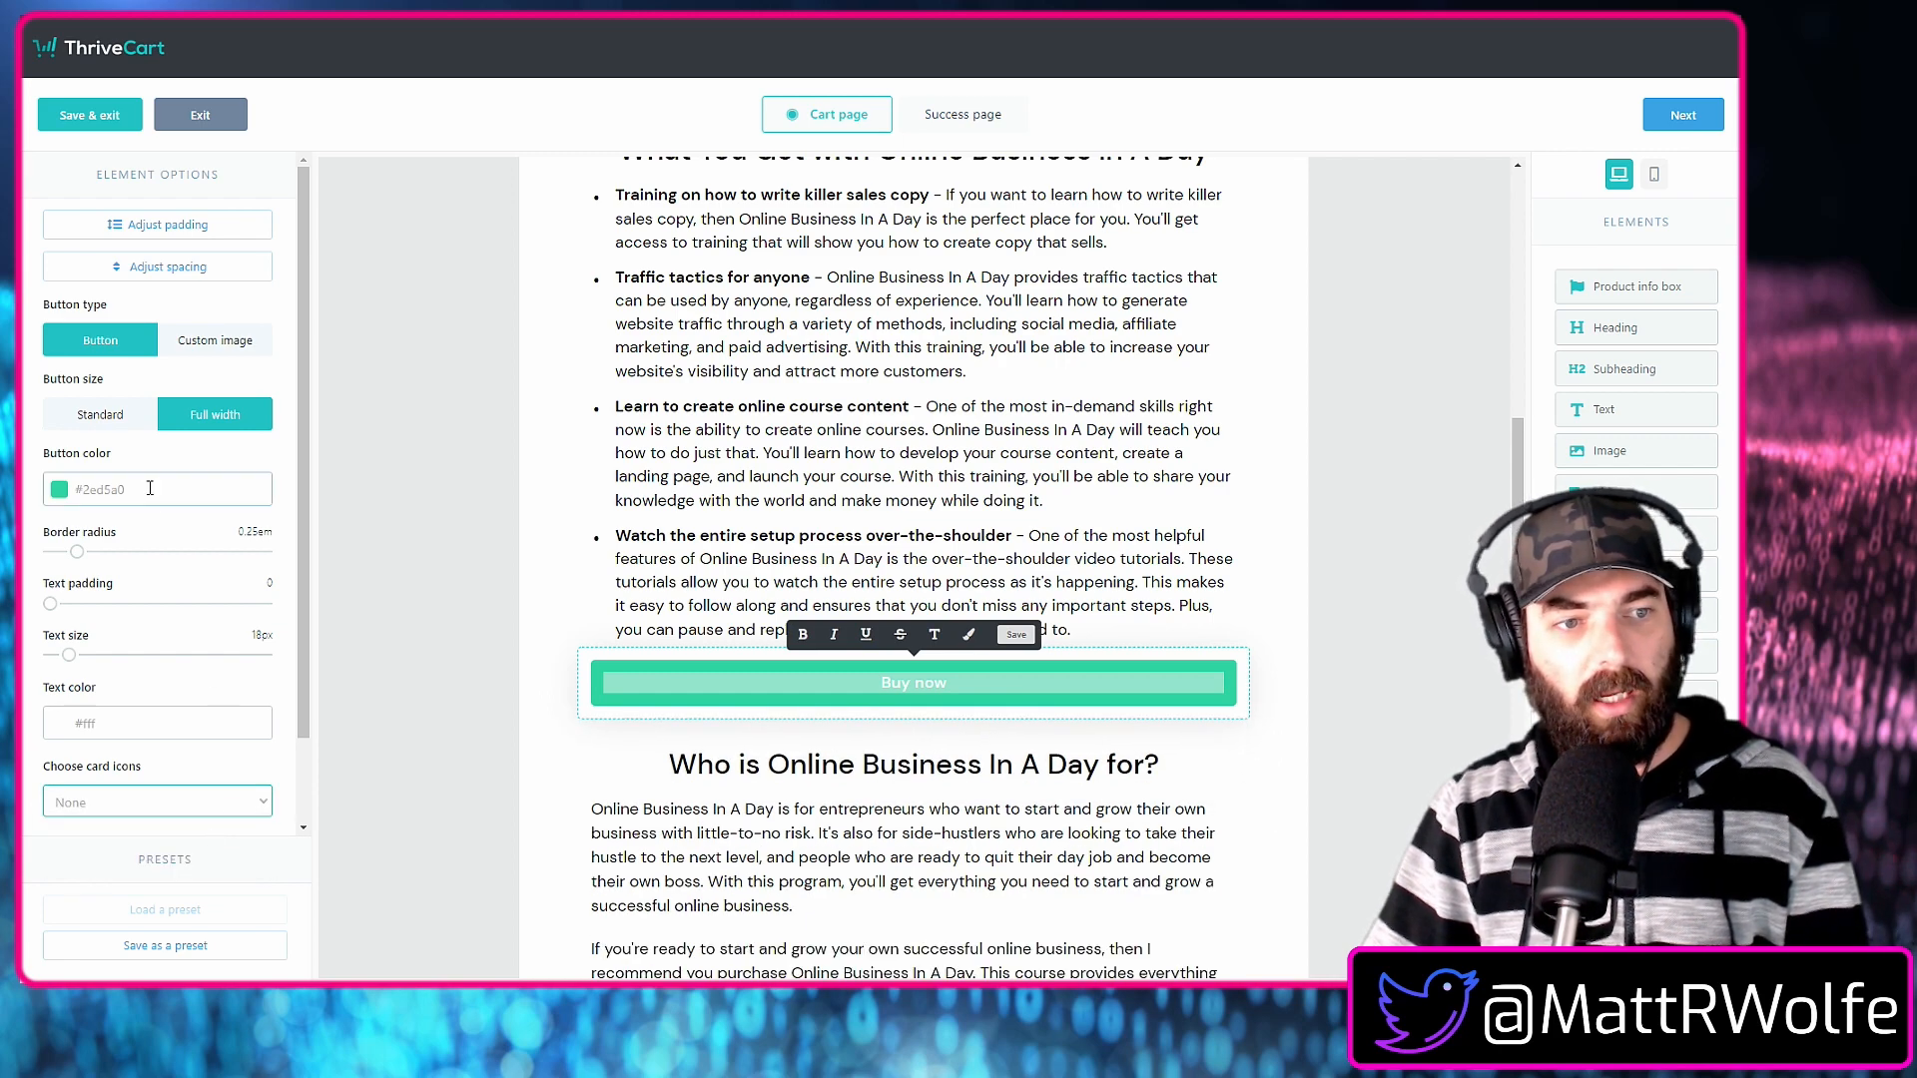
click(420, 680)
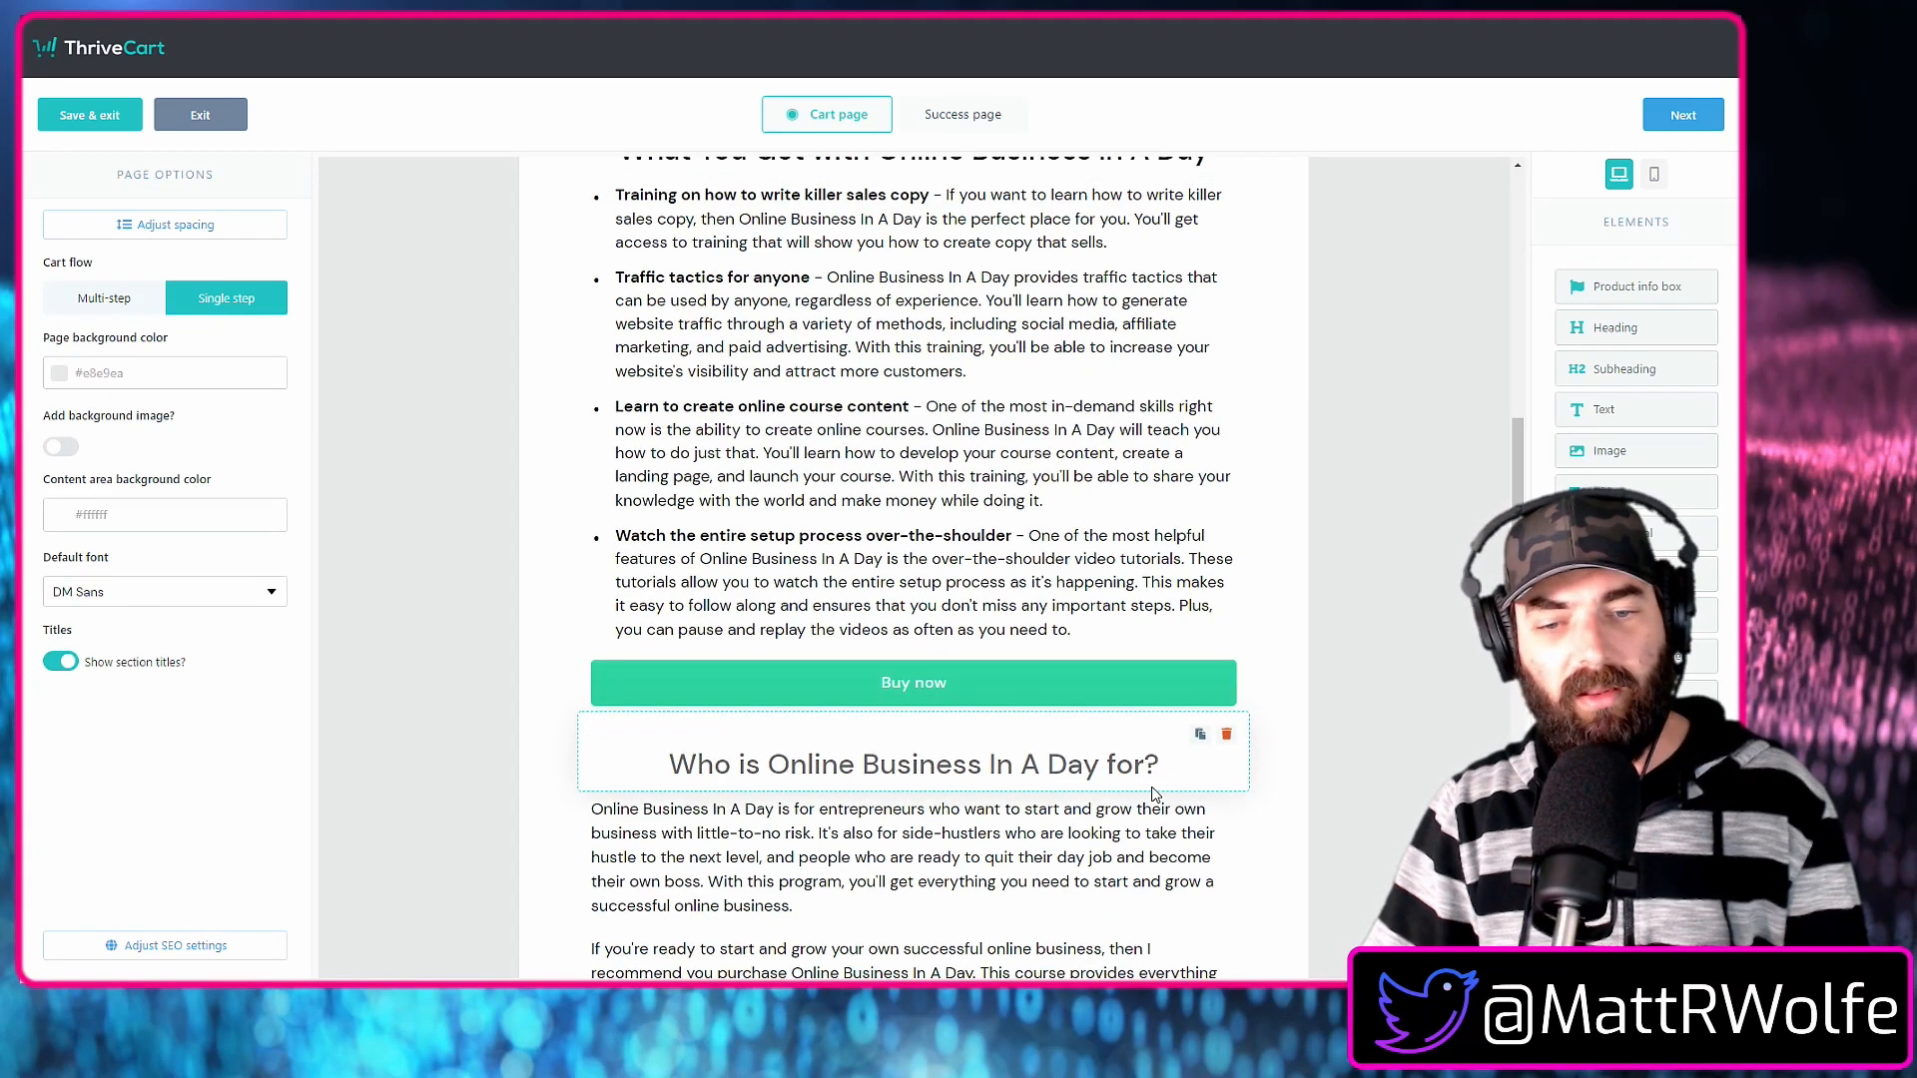
Move the product box with the $99 price to directly below the "Simply Enter Your Payment Info To Get Started!" subheading.
scroll(1153, 789, down, 7)
scroll(1153, 789, down, 6)
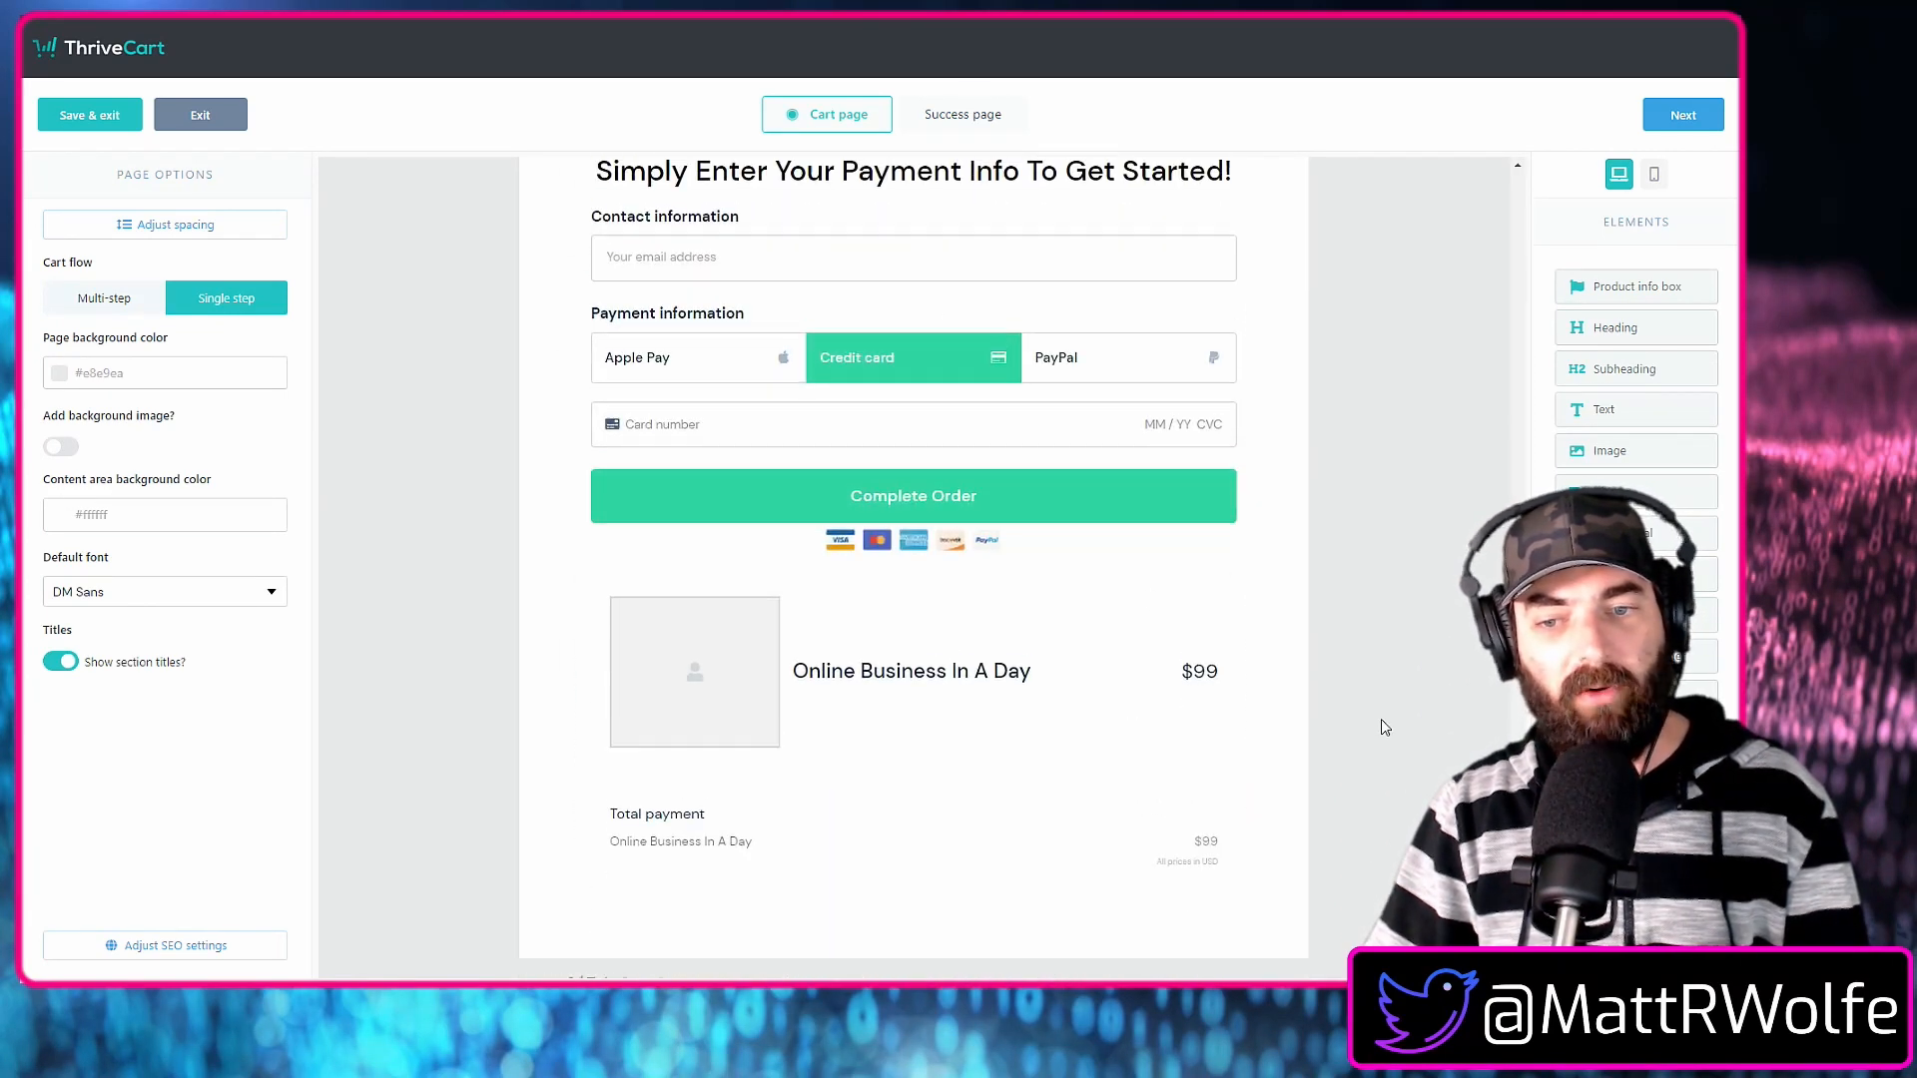
scroll(1383, 729, up, 2)
scroll(1385, 734, down, 1)
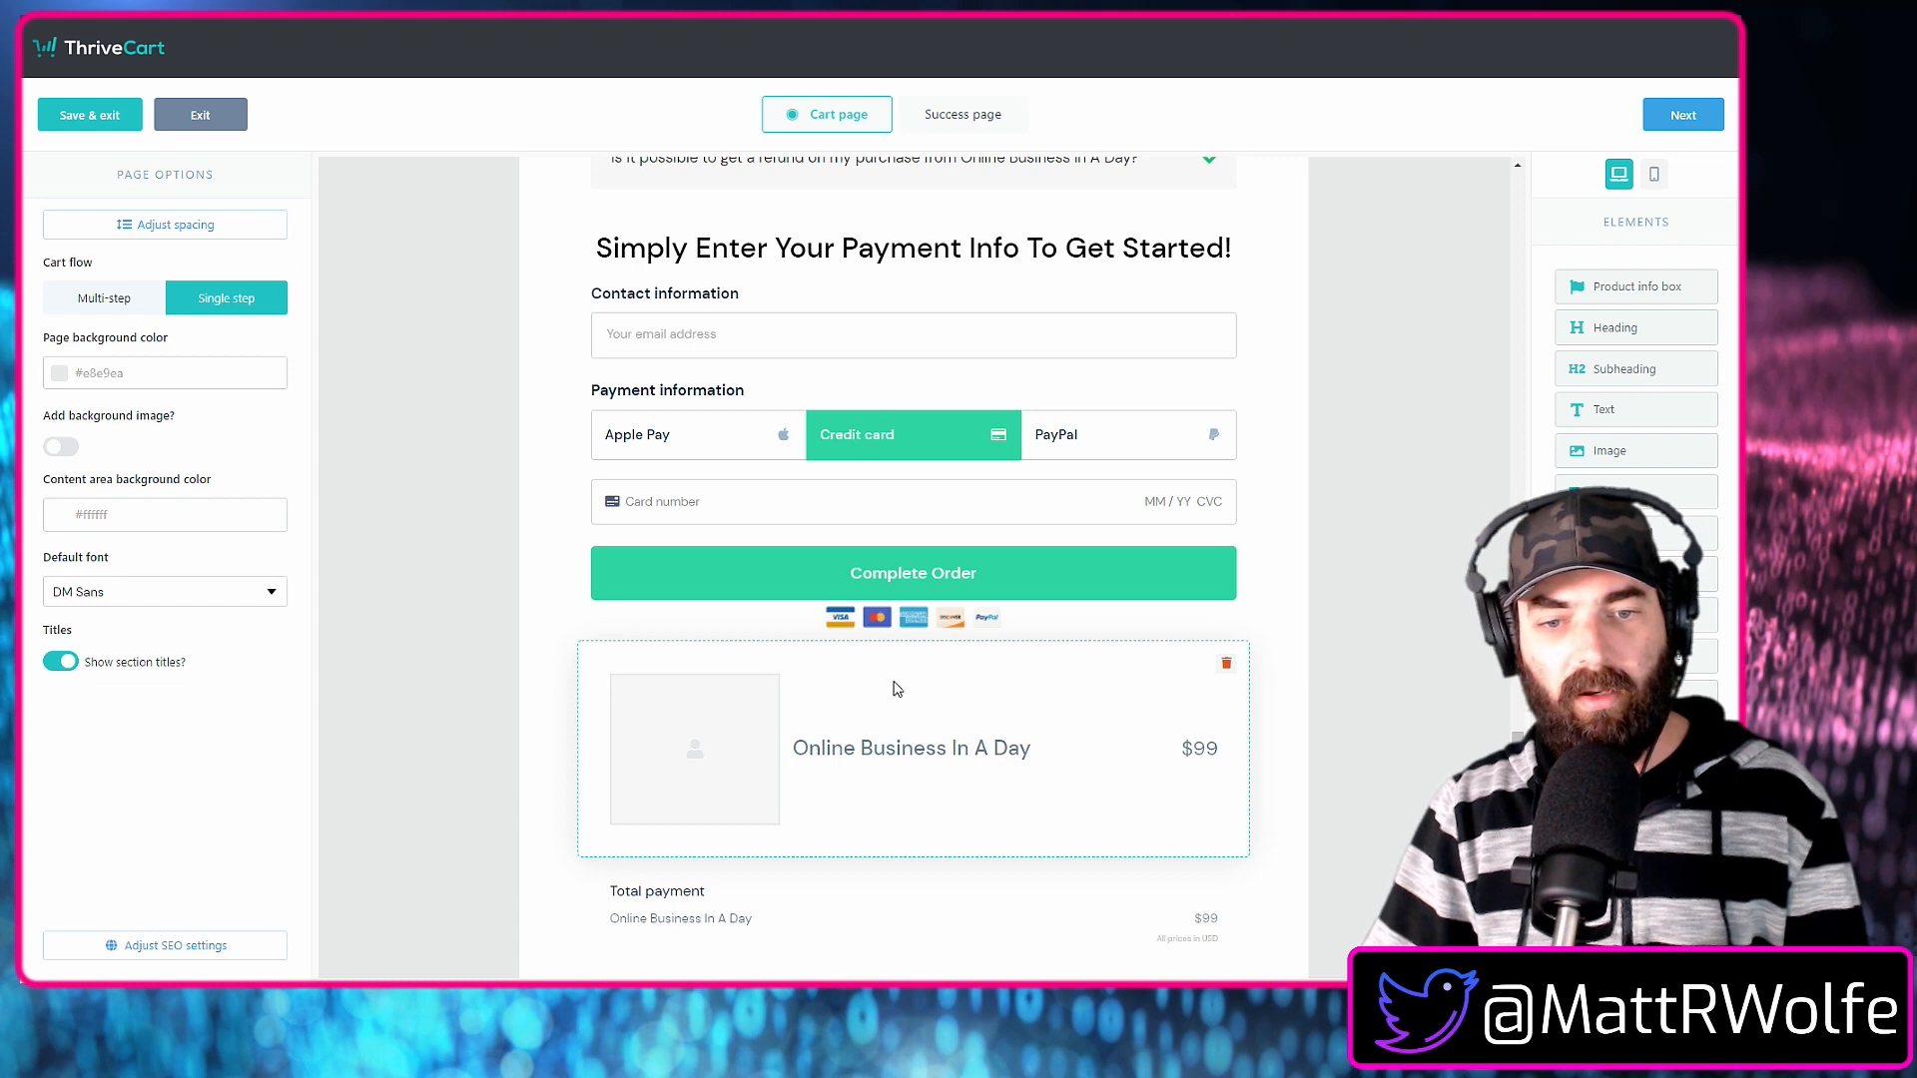
drag(694, 701, 744, 281)
drag(755, 485, 754, 504)
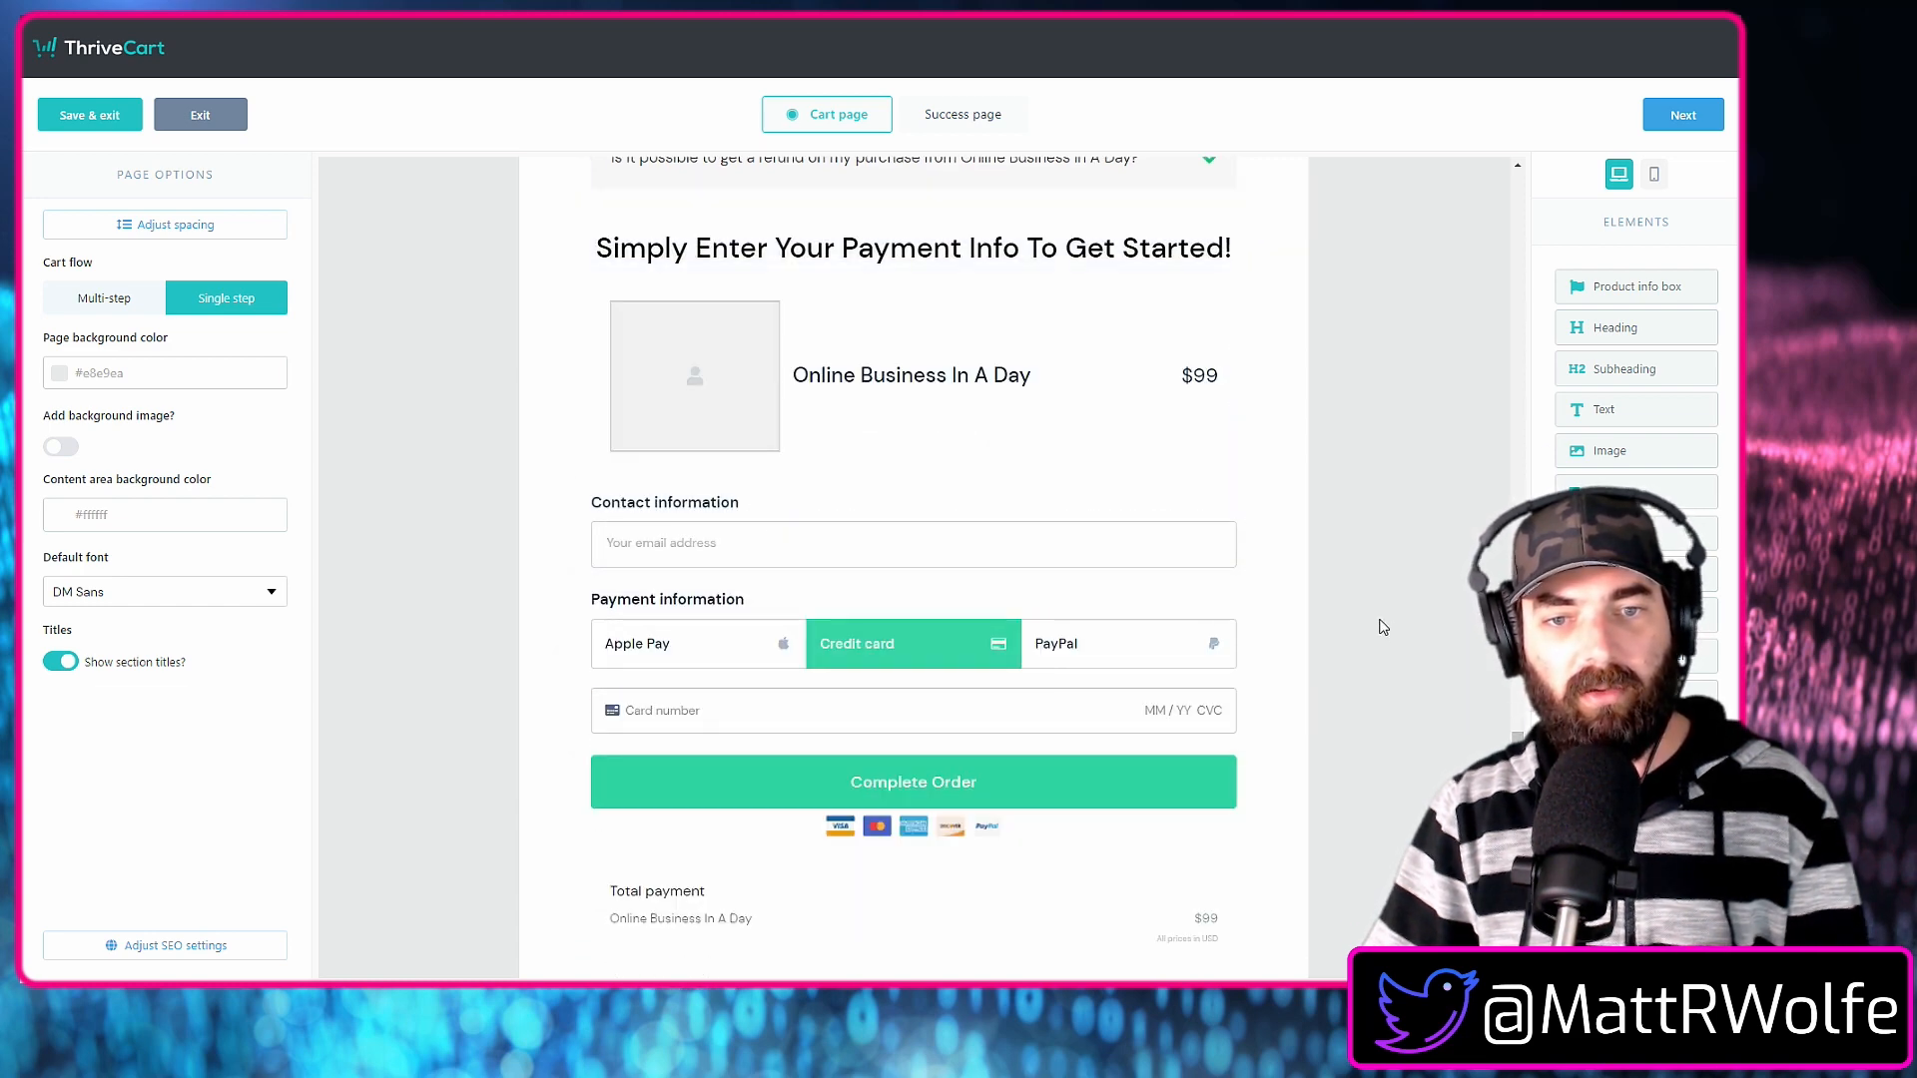
Move the "Total payment" summary between the product box and the contact information.
scroll(1301, 625, down, 1)
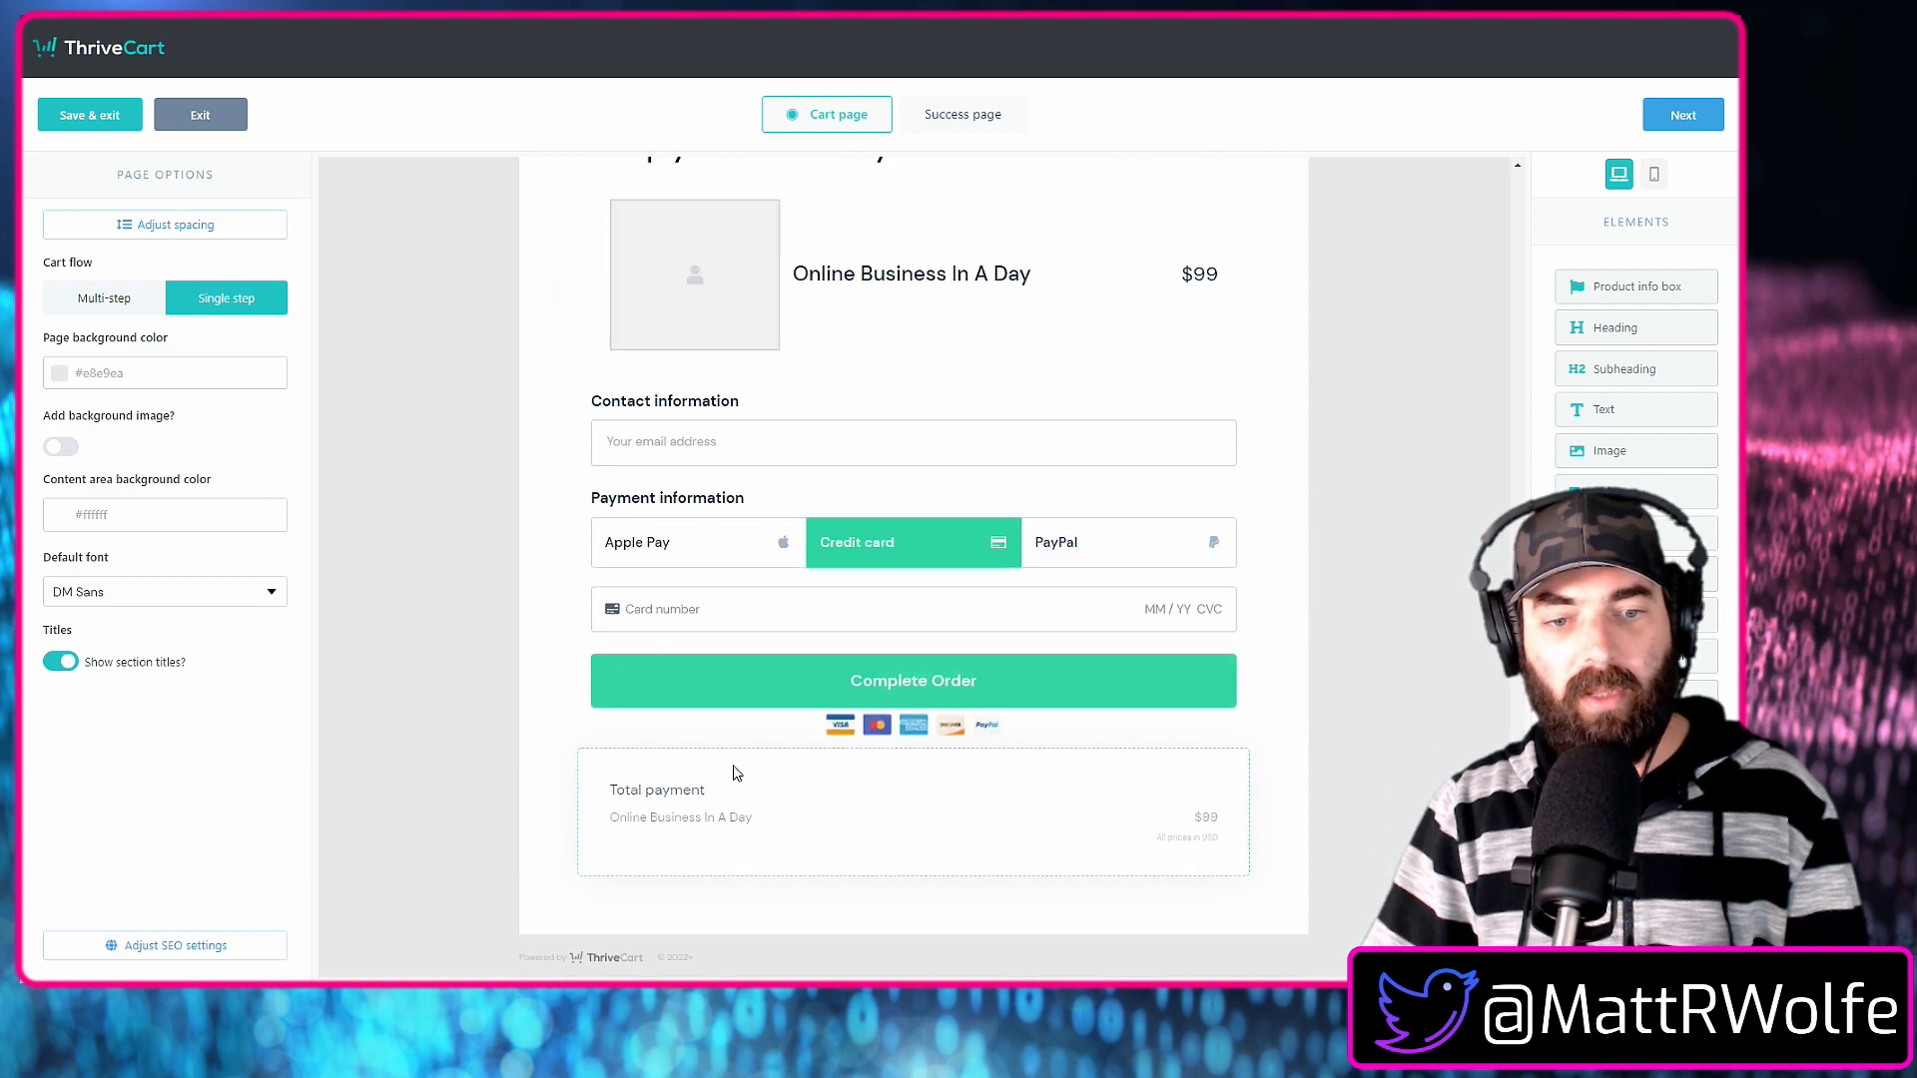
click(713, 324)
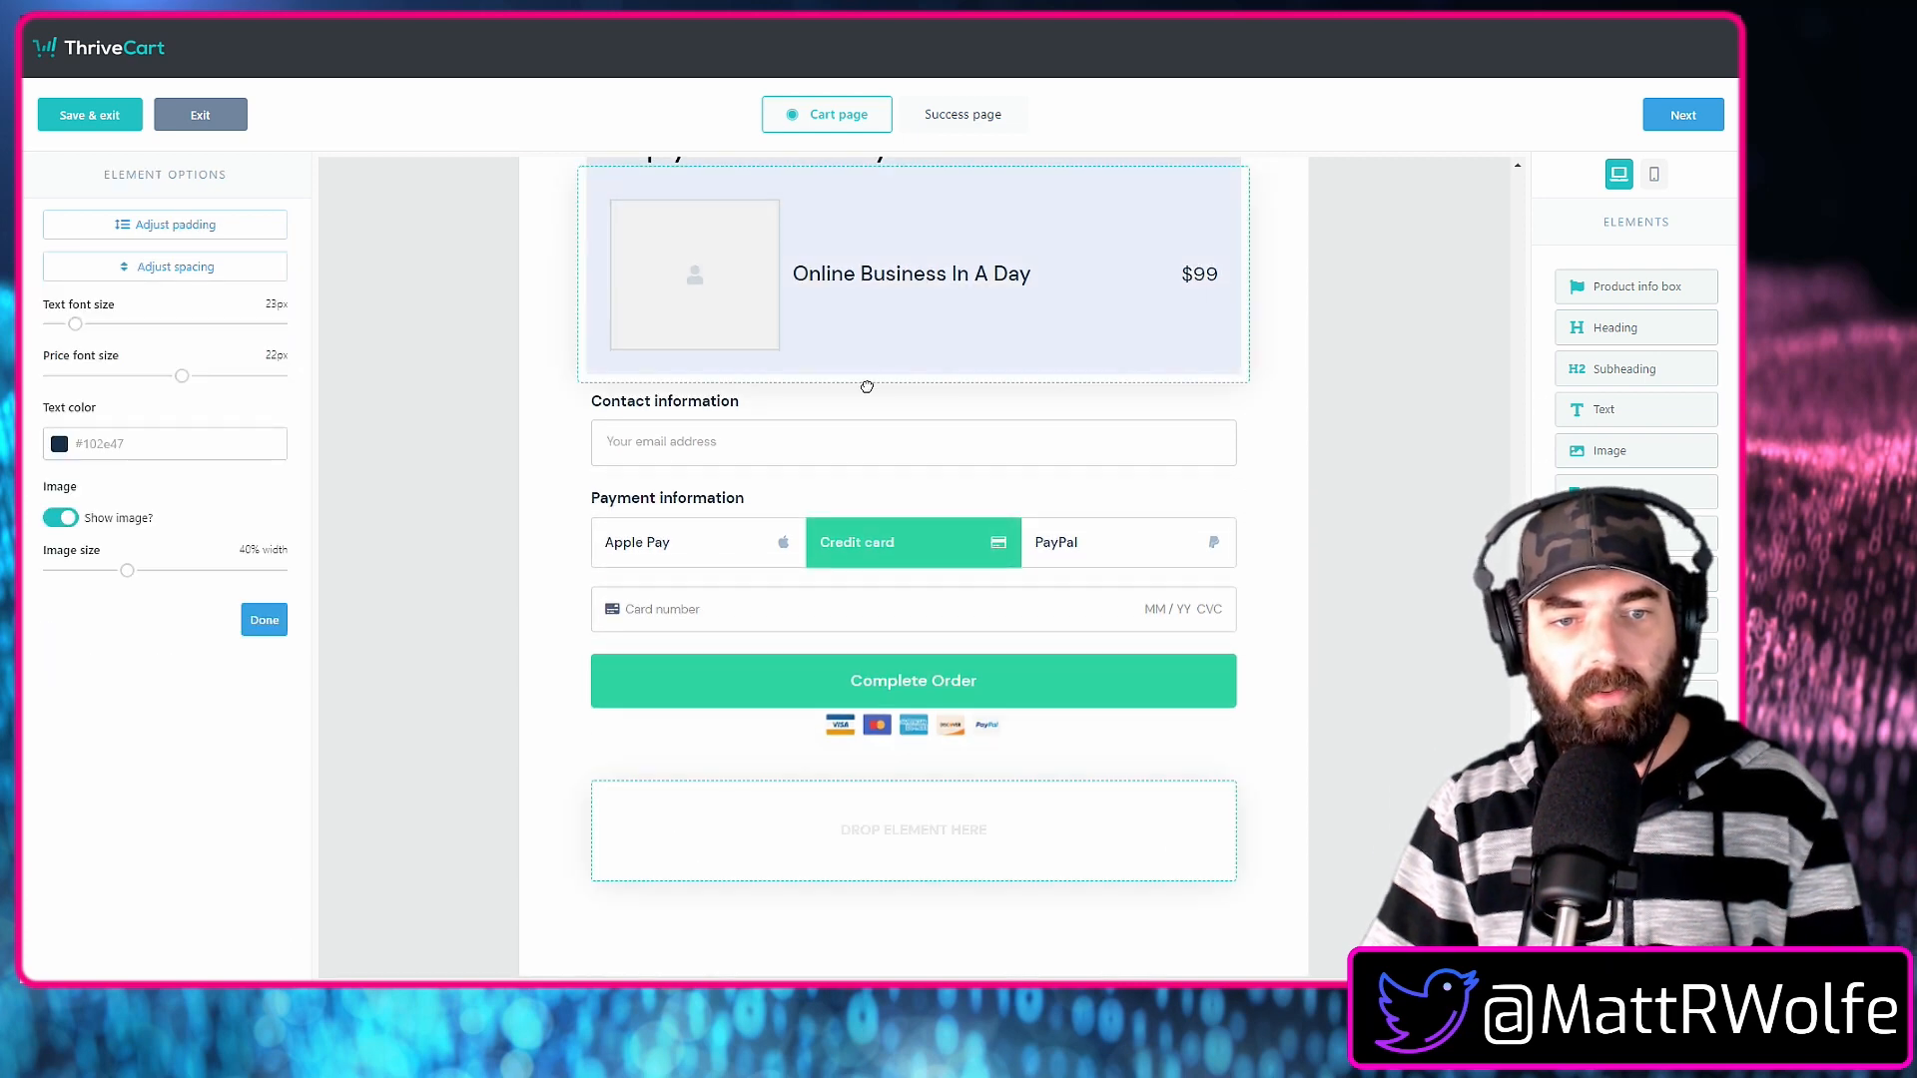
drag(866, 386, 828, 485)
click(1373, 602)
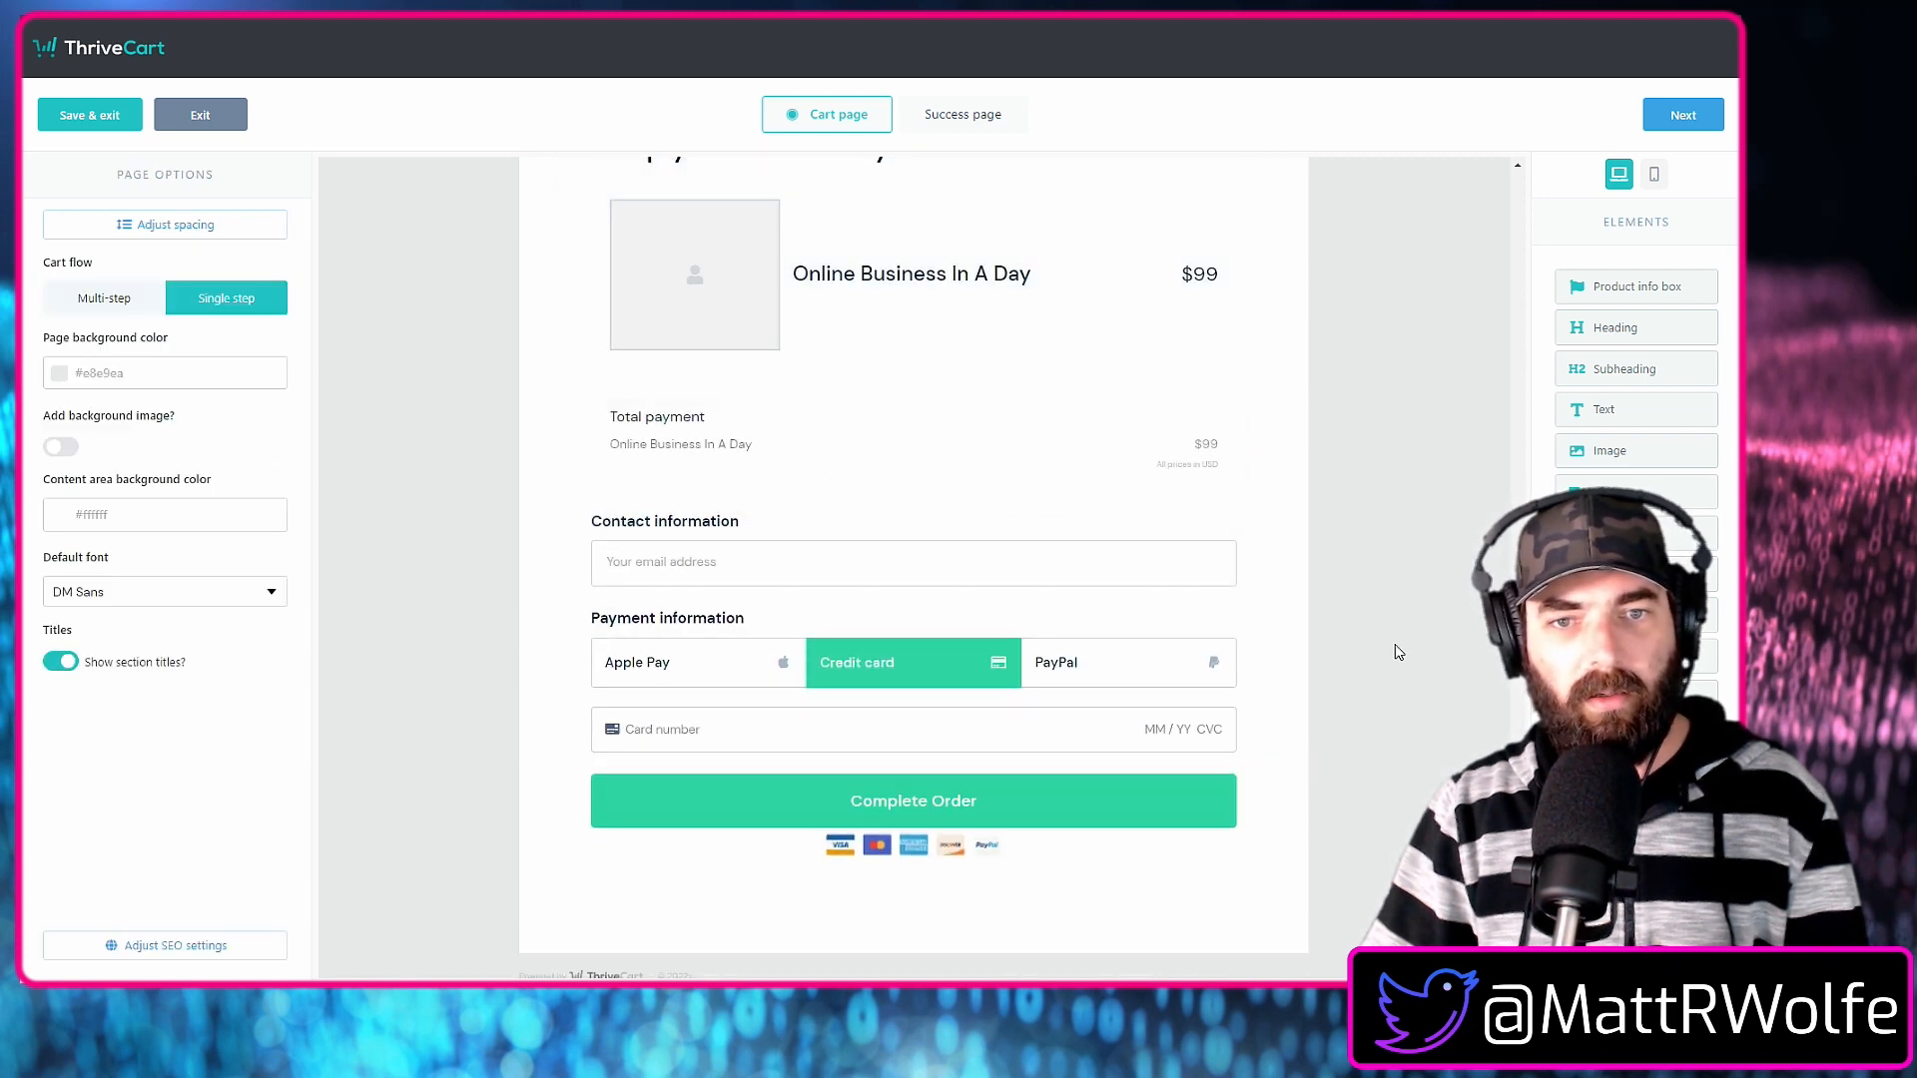
scroll(1387, 649, up, 3)
scroll(1298, 599, down, 3)
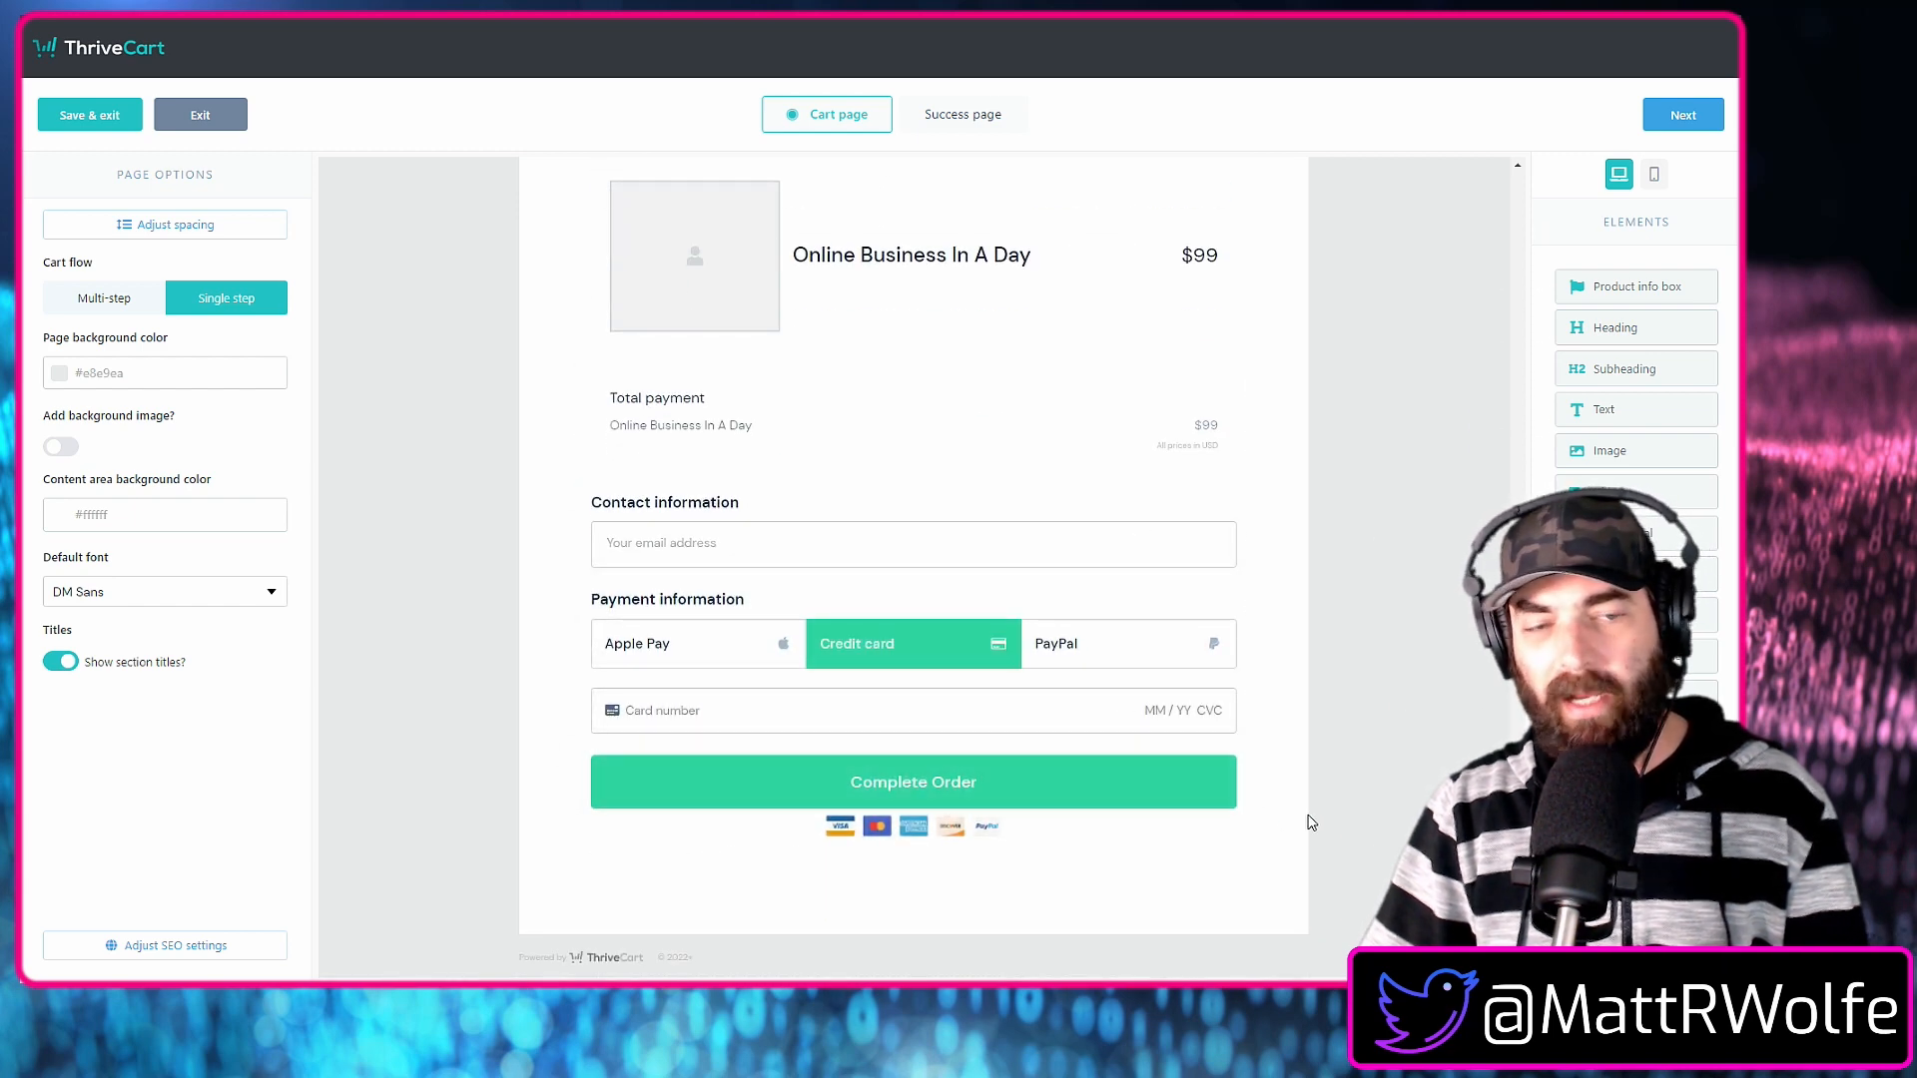
Try the image-left layout on the "Imagine that you have just completed" paragraph and switch it back to text only.
scroll(1293, 879, up, 10)
scroll(1294, 889, up, 12)
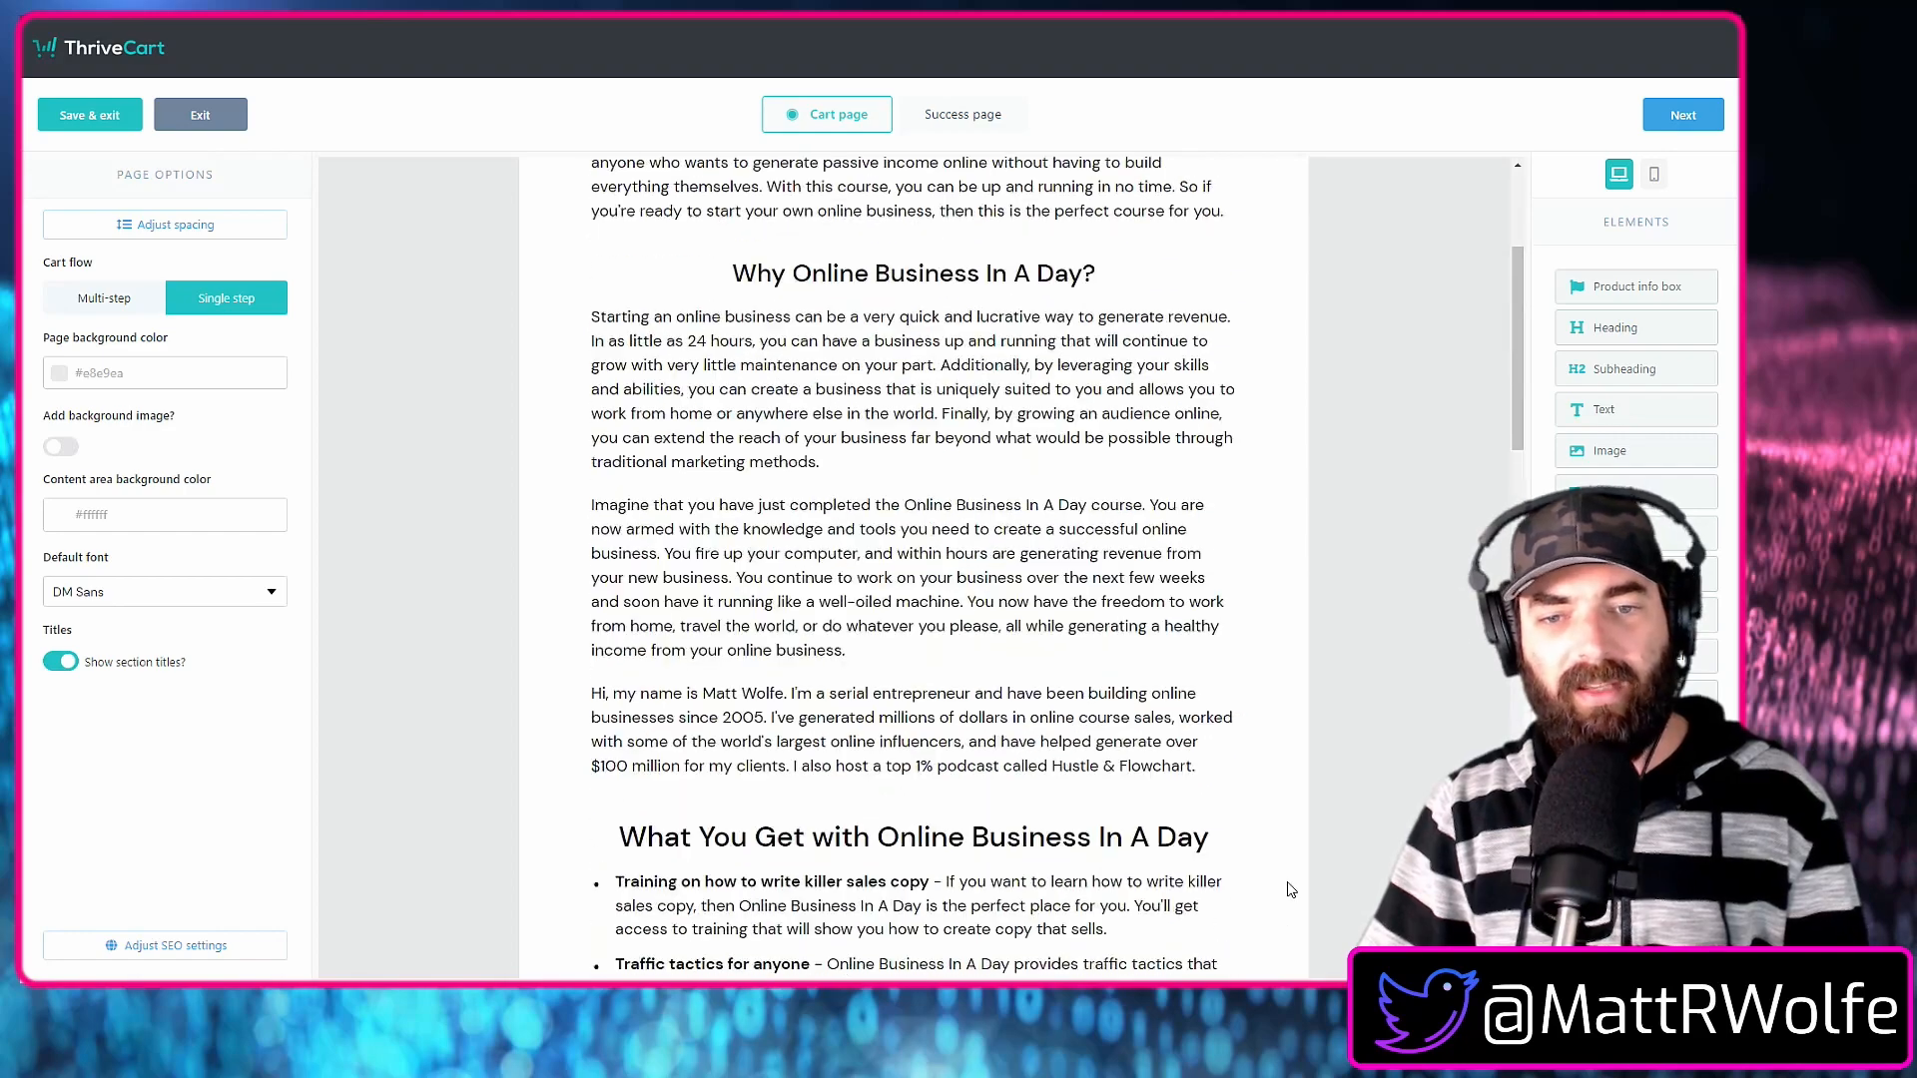
scroll(864, 411, down, 4)
click(864, 411)
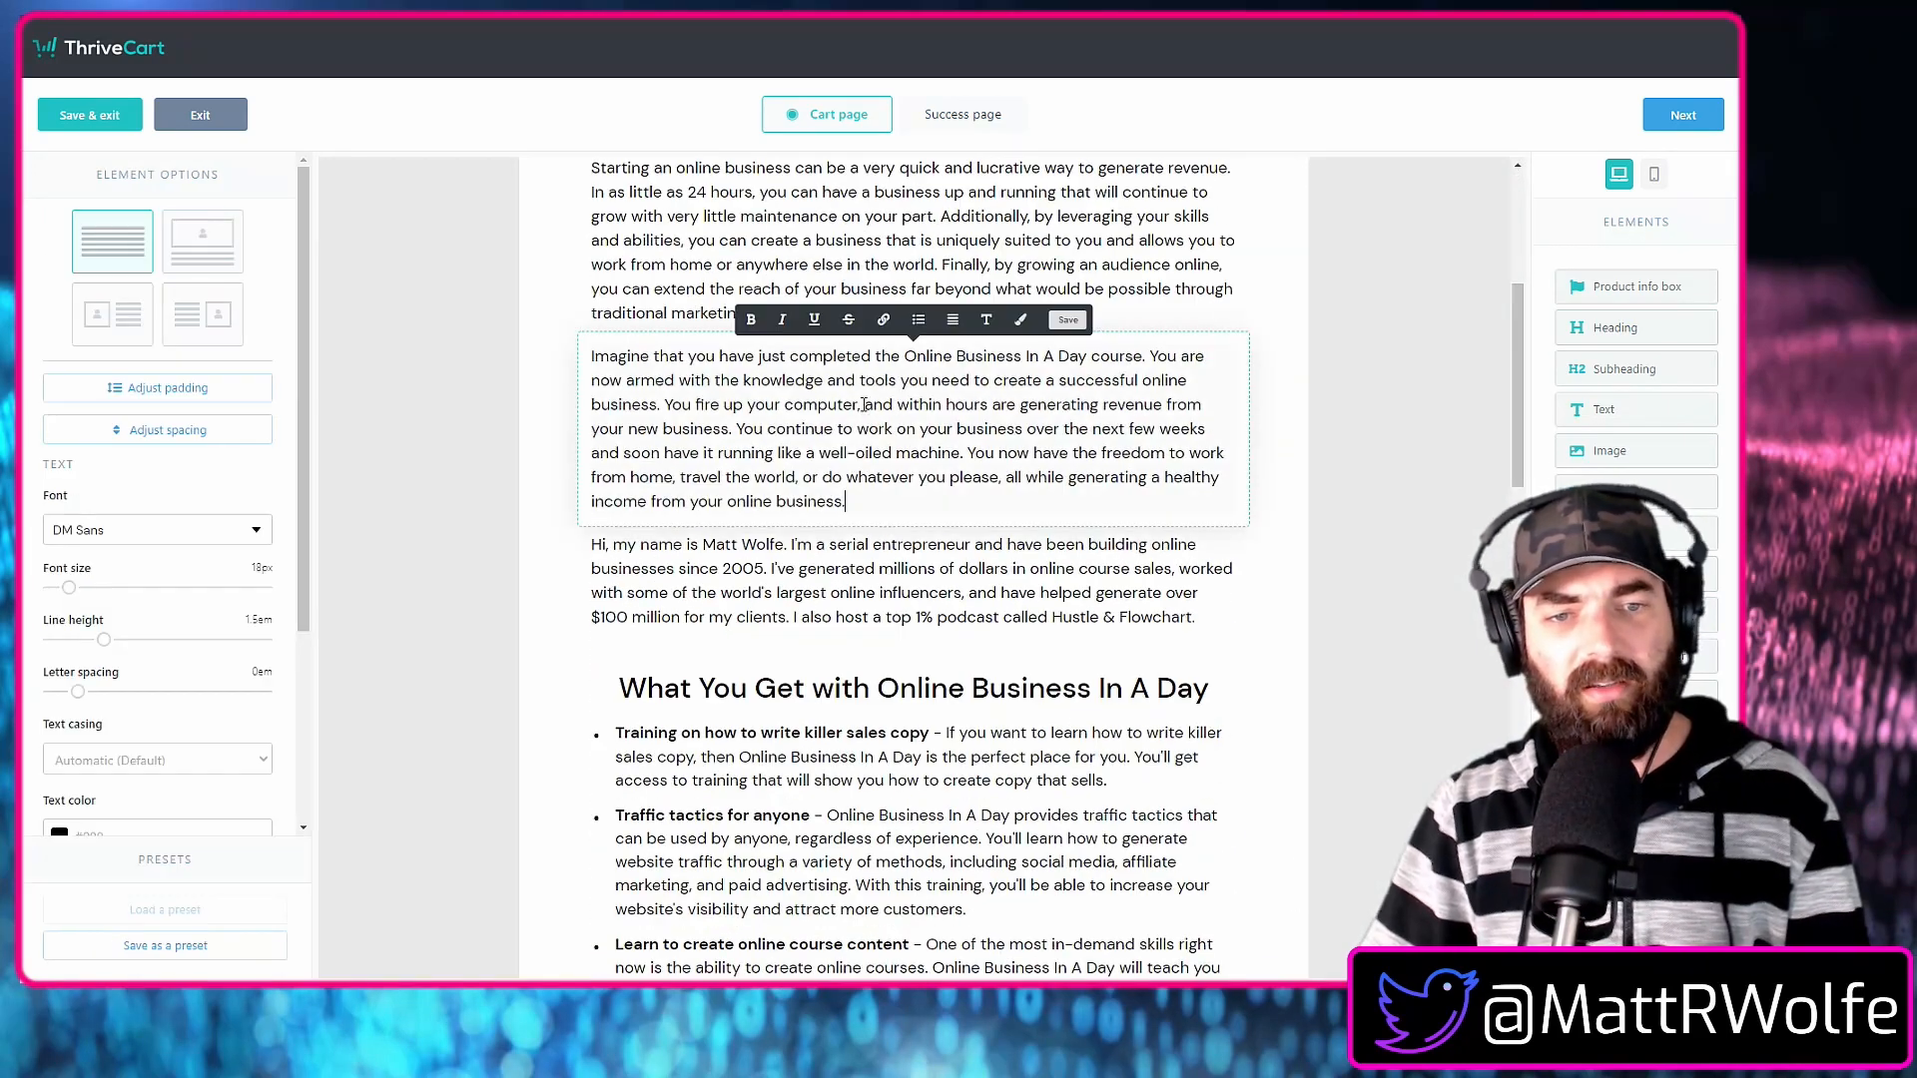
scroll(1435, 678, up, 4)
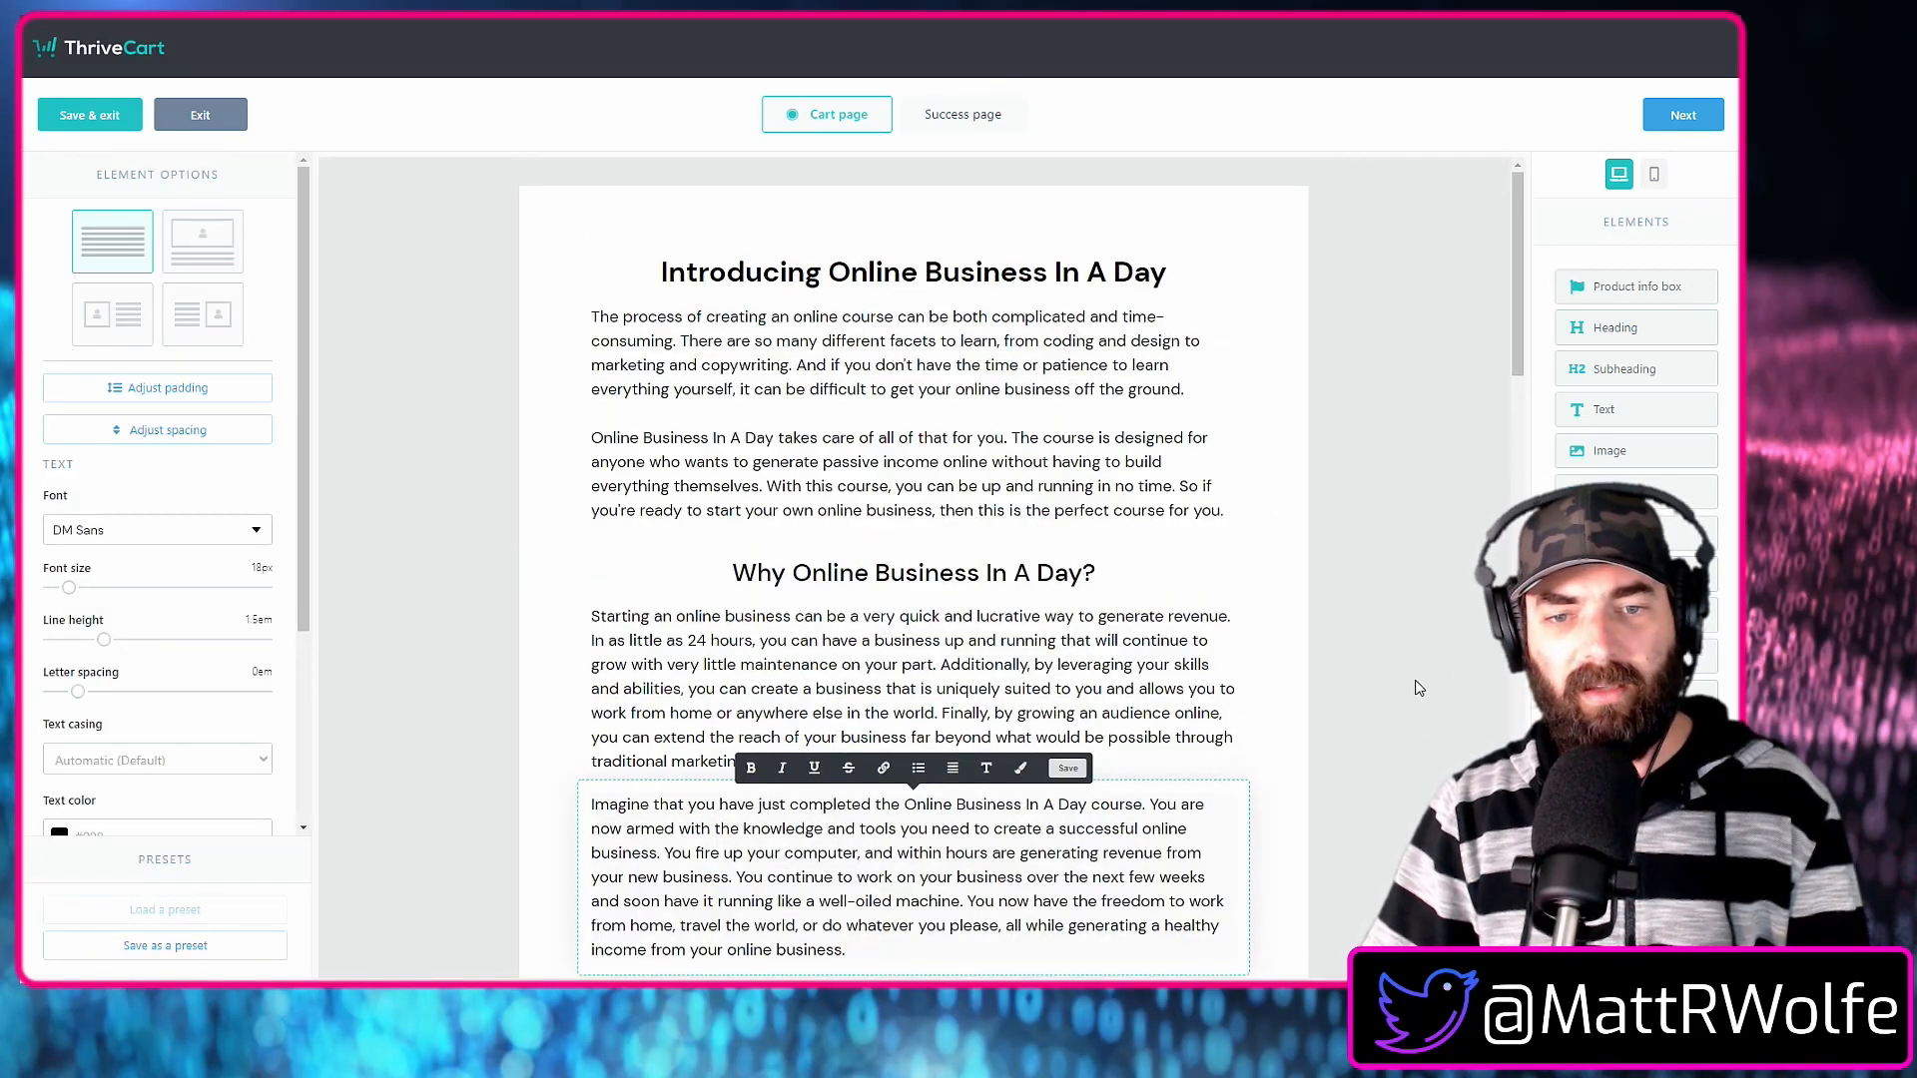
scroll(660, 499, down, 3)
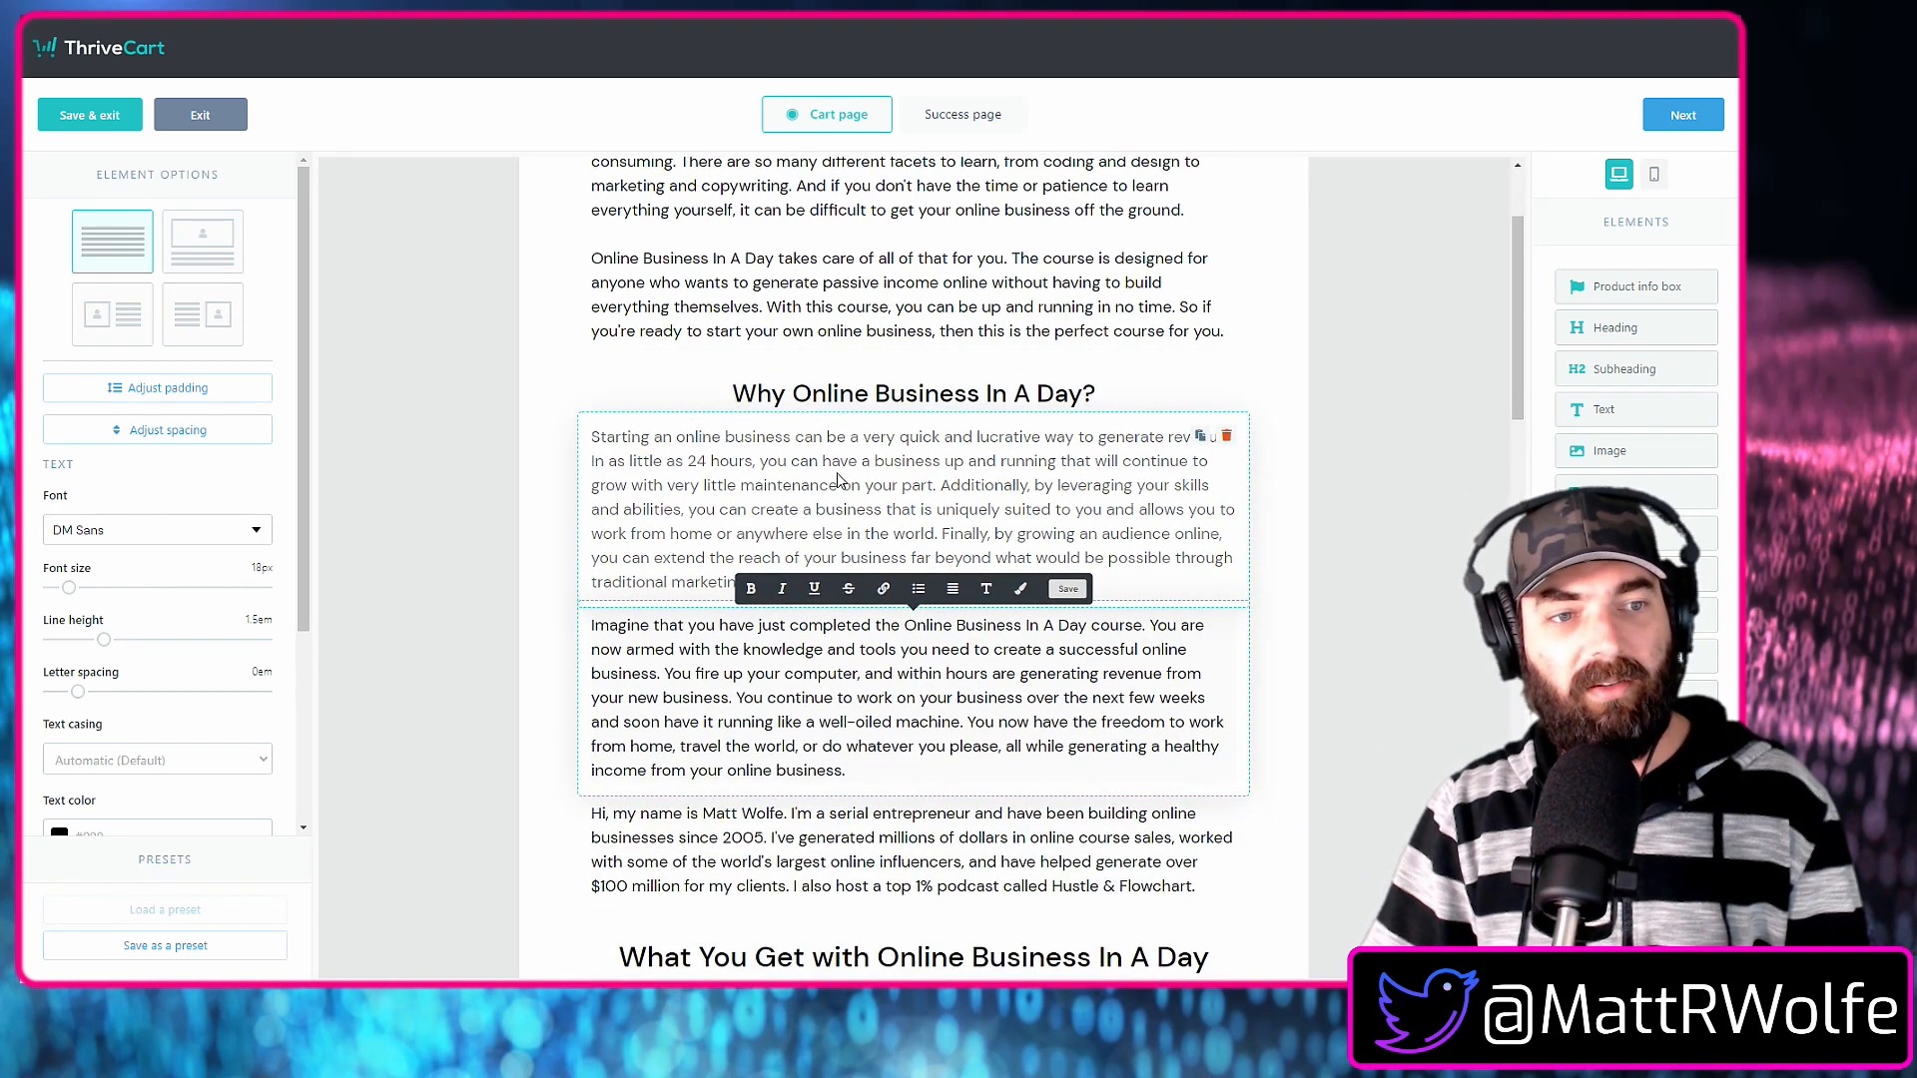
click(112, 317)
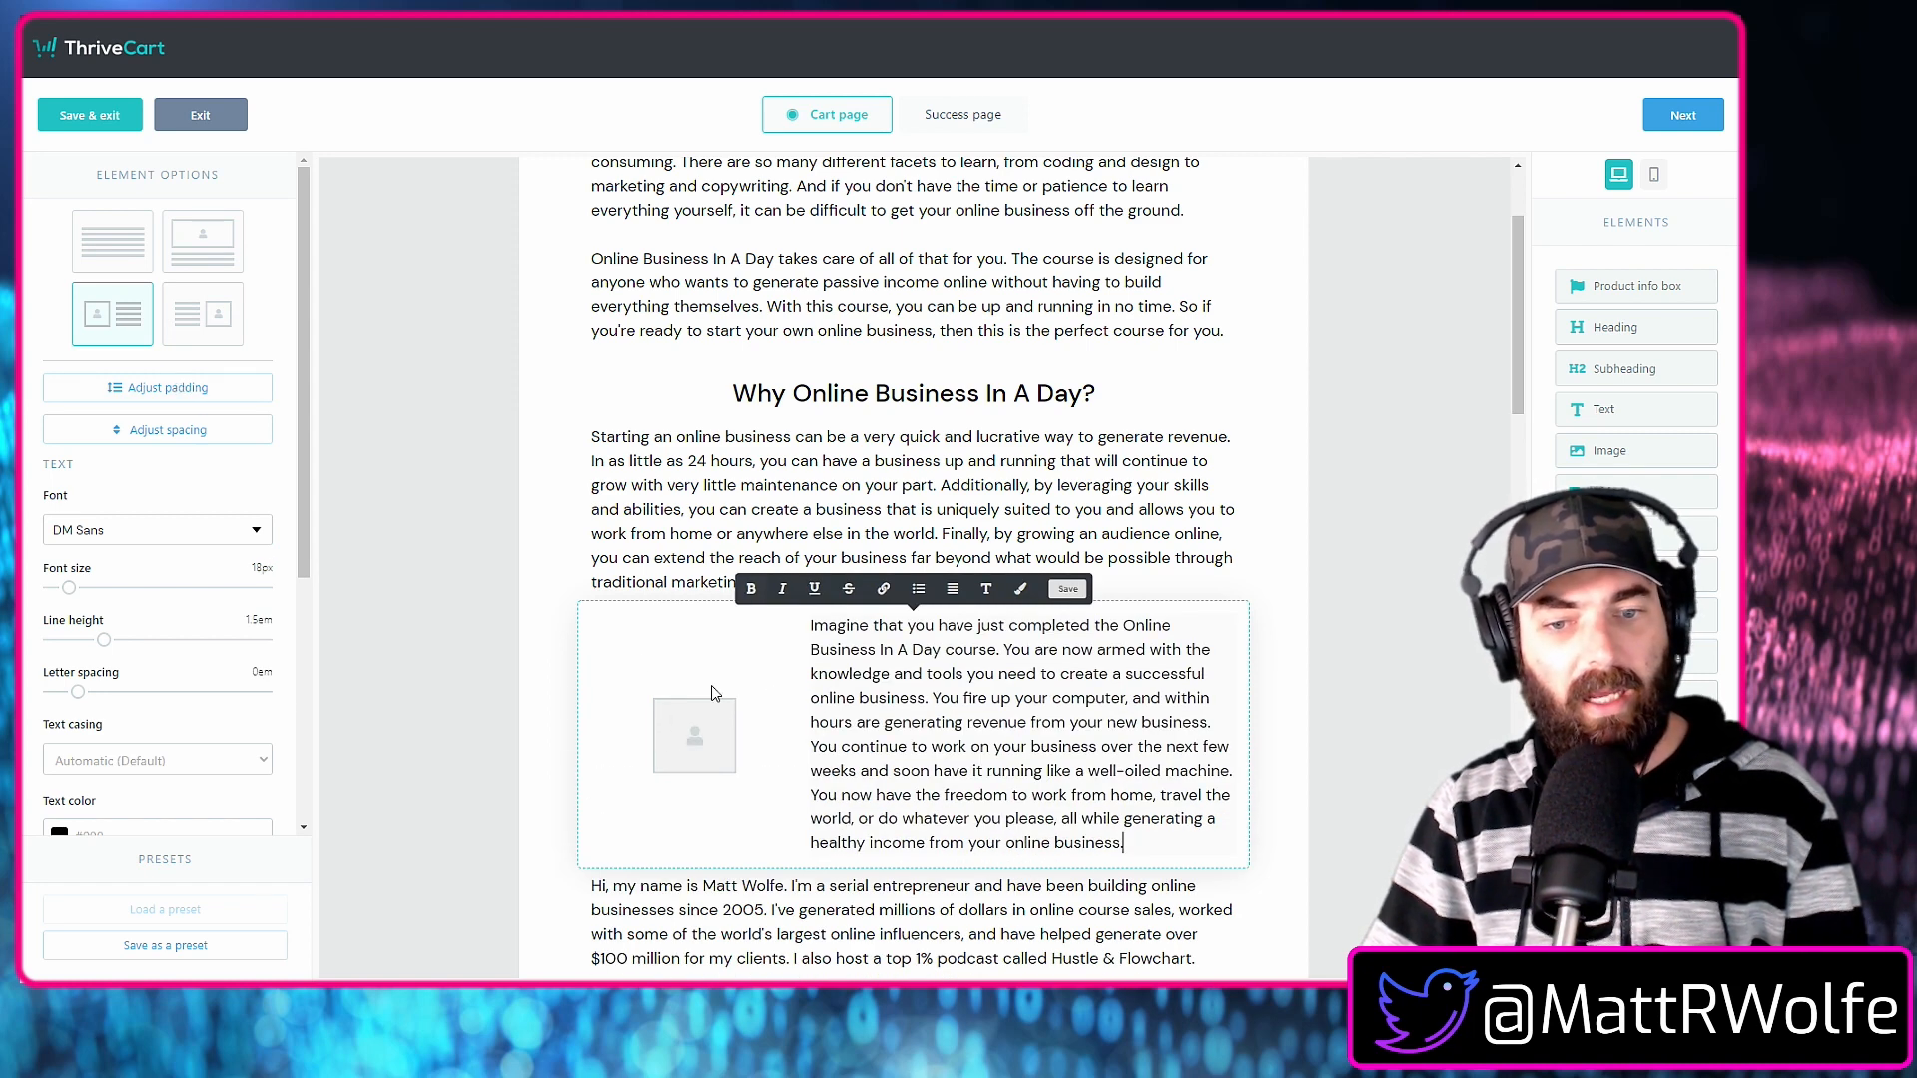
scroll(983, 599, up, 2)
scroll(958, 629, down, 5)
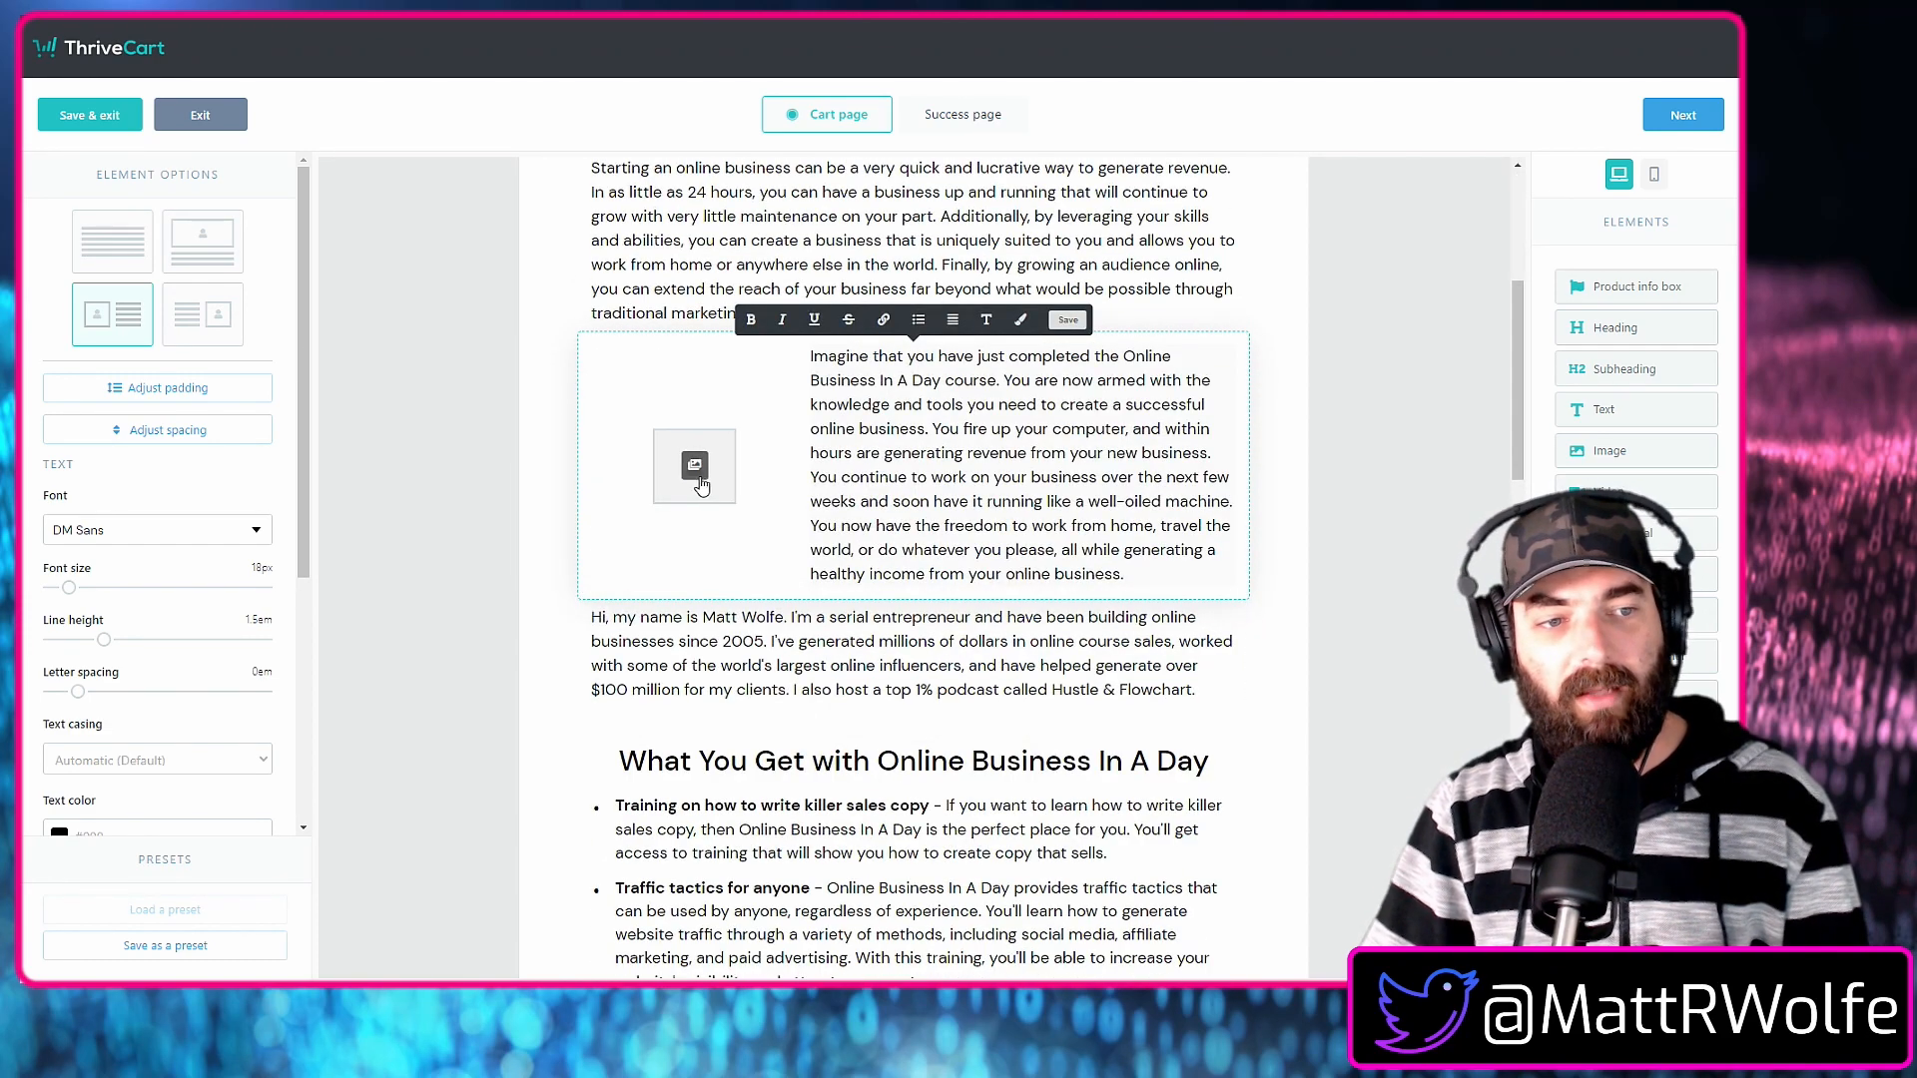
click(130, 267)
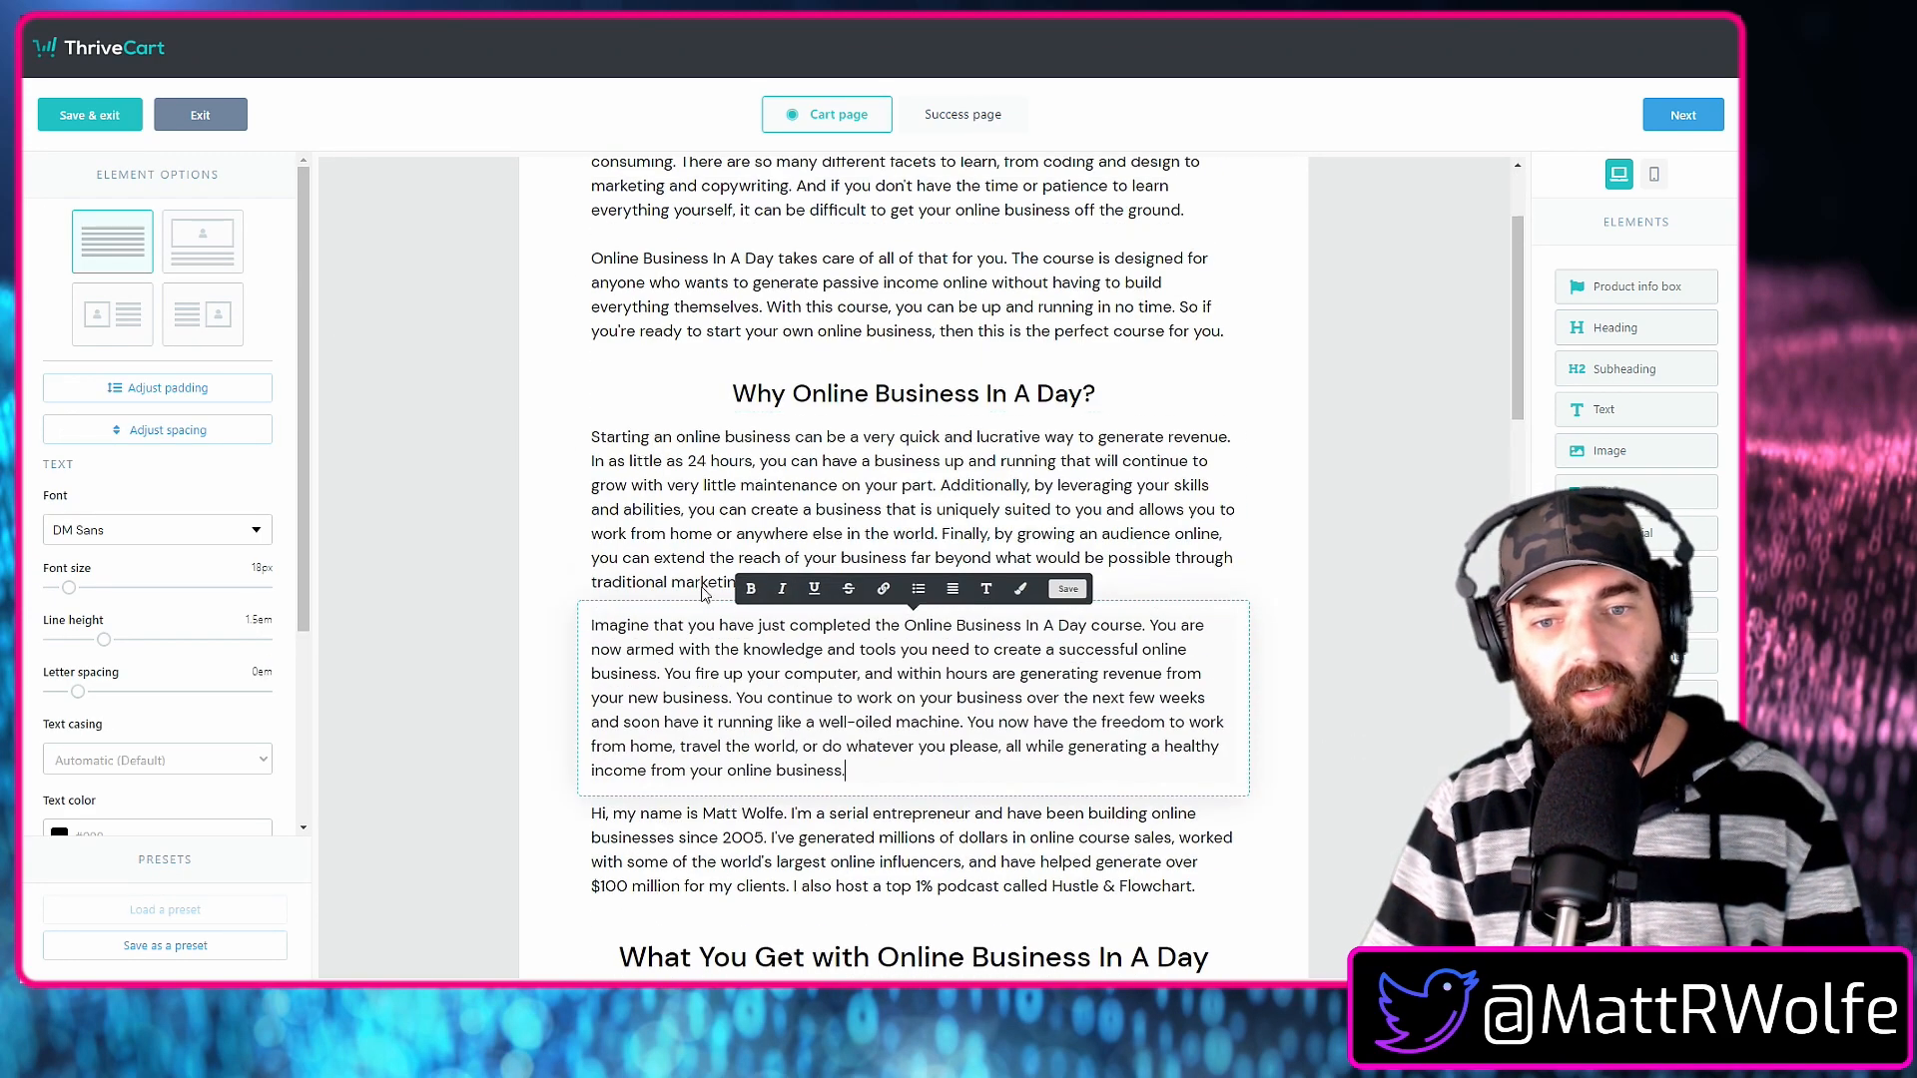
Try the image-right and image-left layouts on the "Starting an online business" paragraph and switch it back to text only.
scroll(707, 596, down, 2)
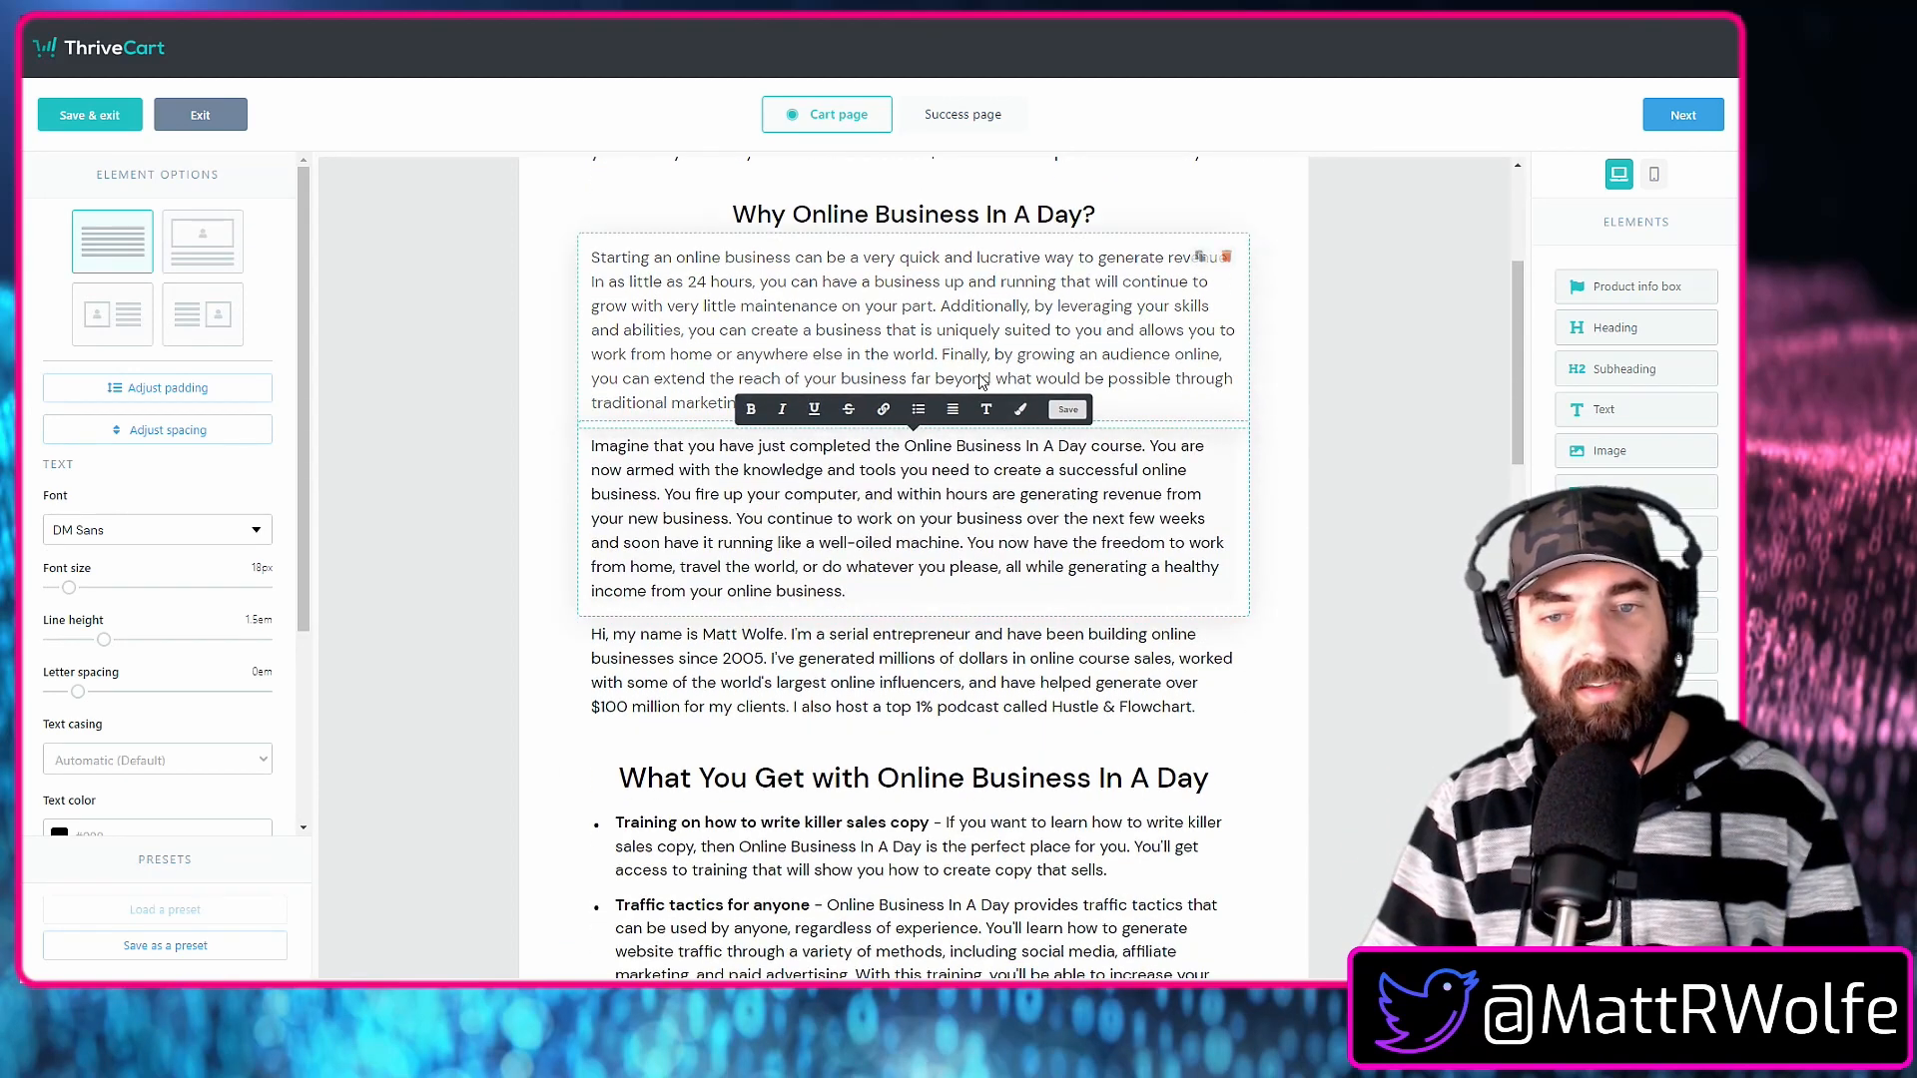
click(814, 354)
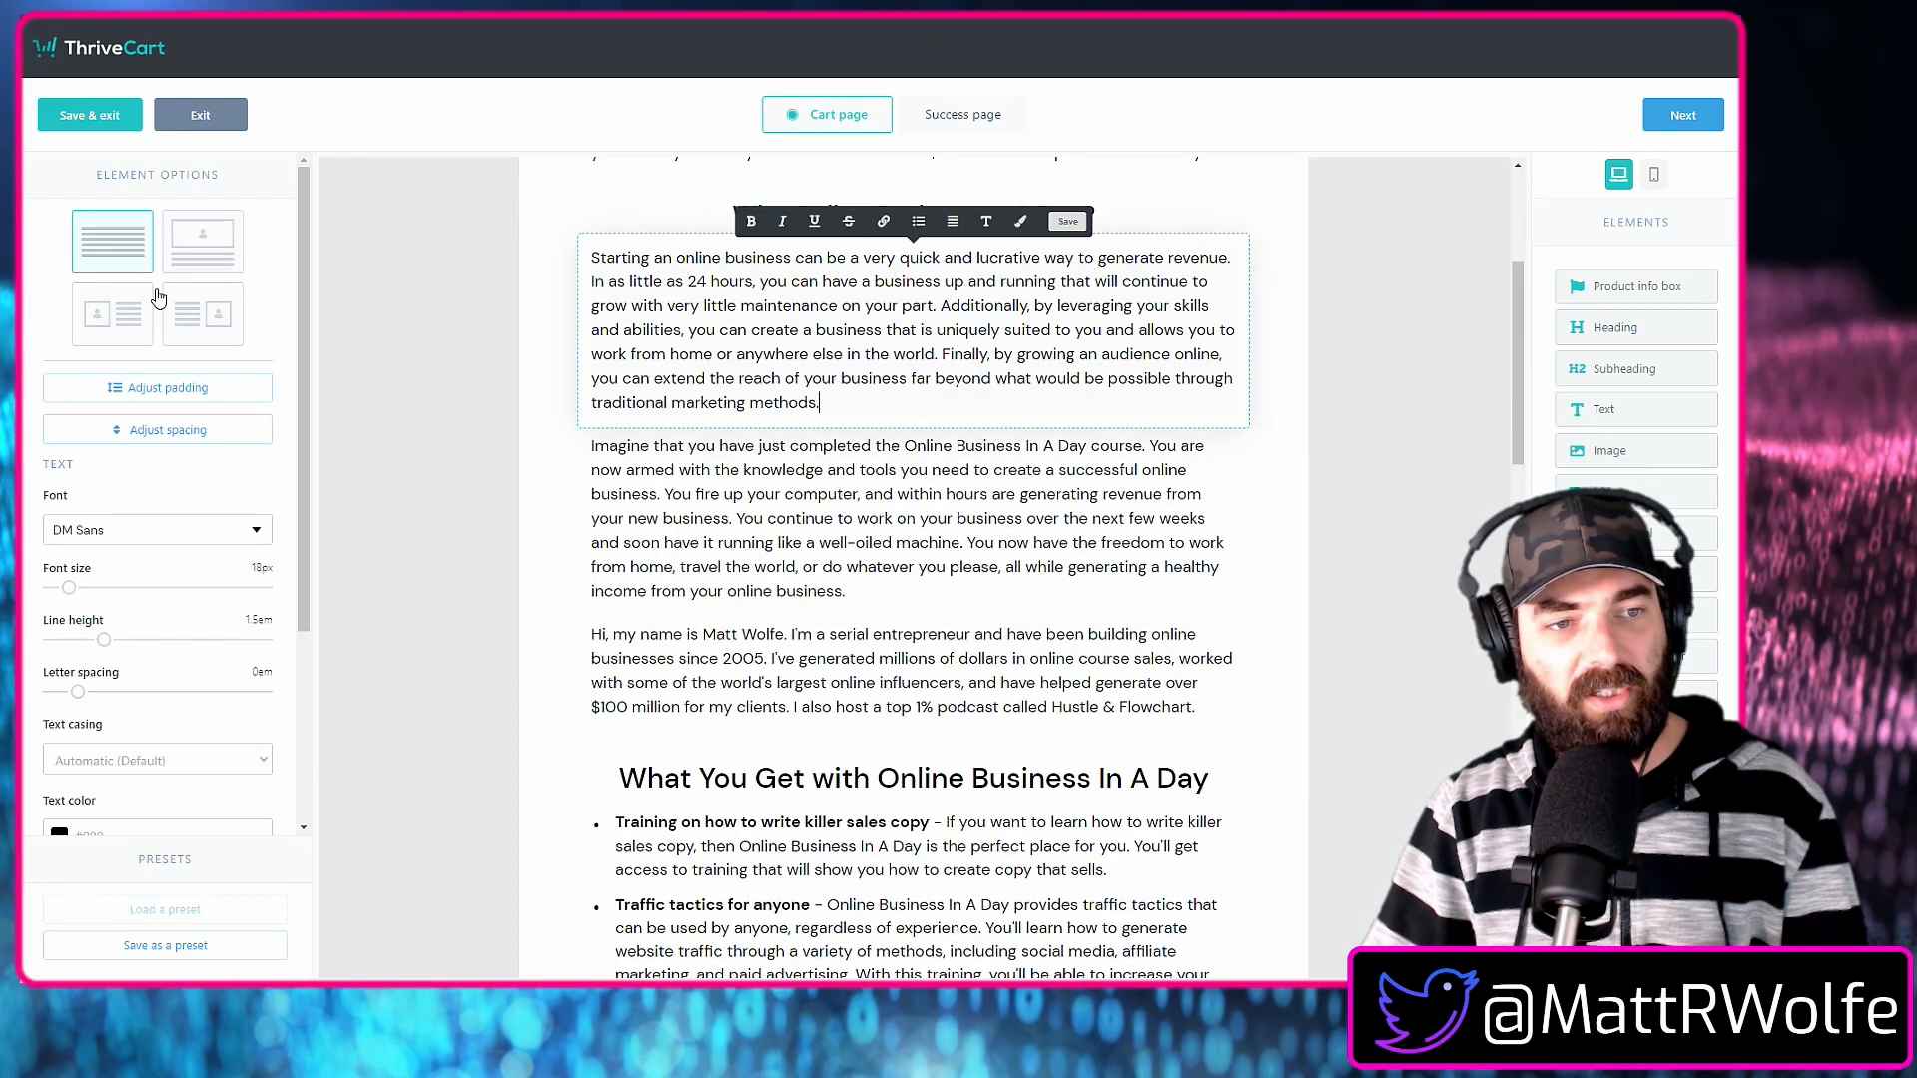
click(216, 327)
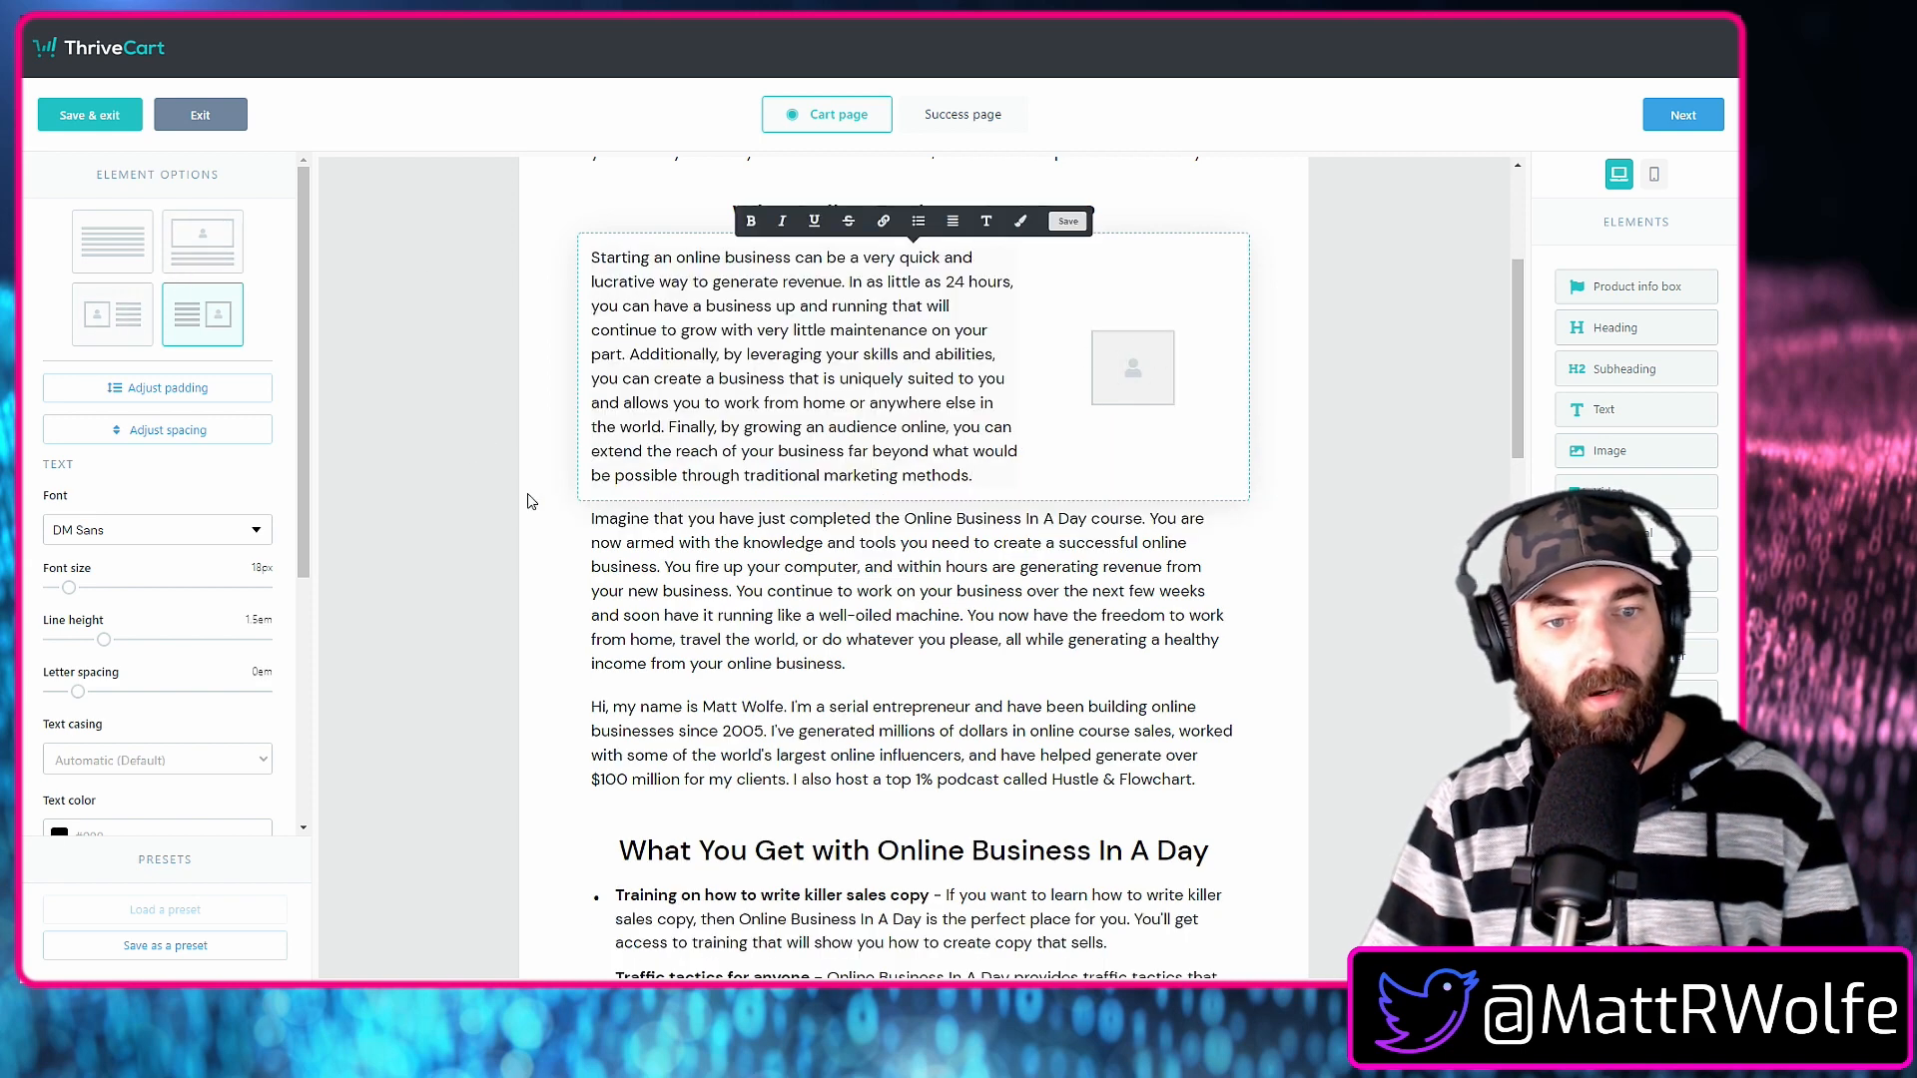
click(113, 332)
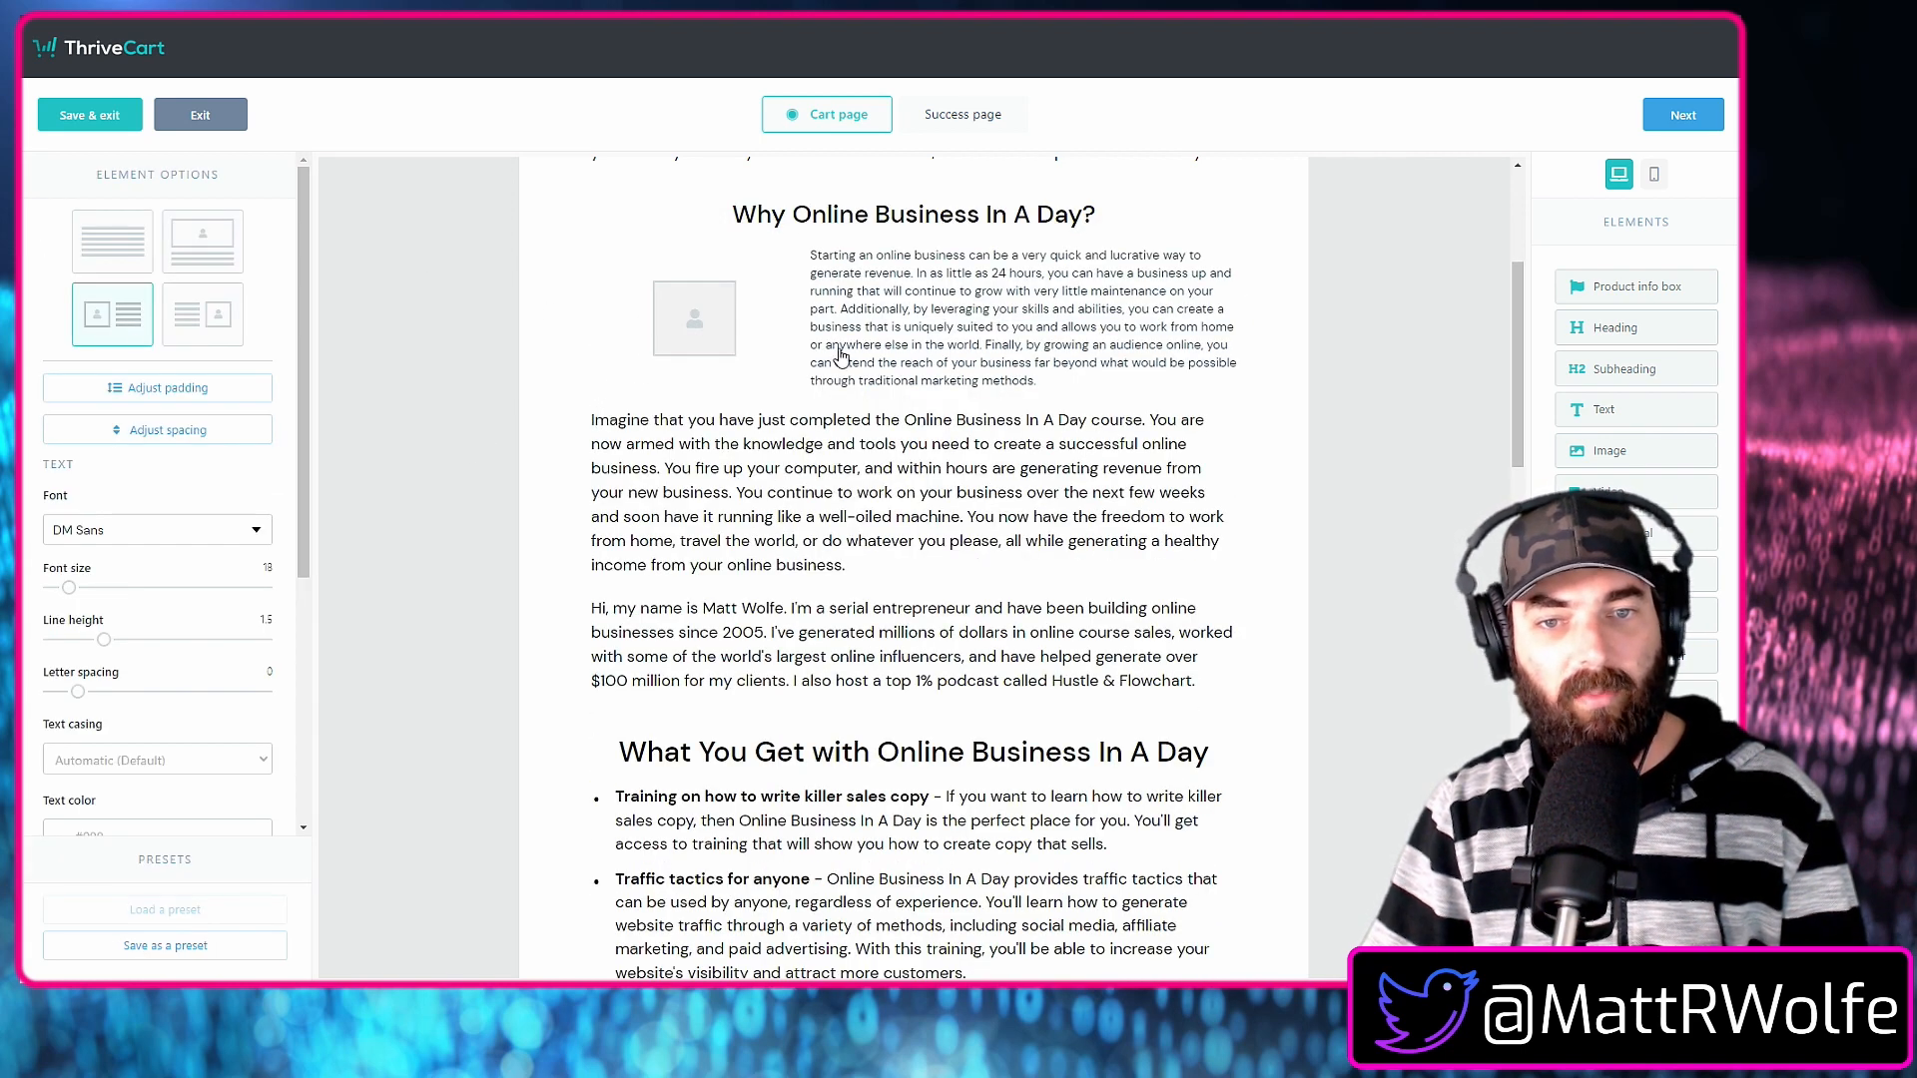
scroll(958, 618, down, 4)
scroll(1036, 798, up, 2)
scroll(1038, 798, up, 2)
click(152, 244)
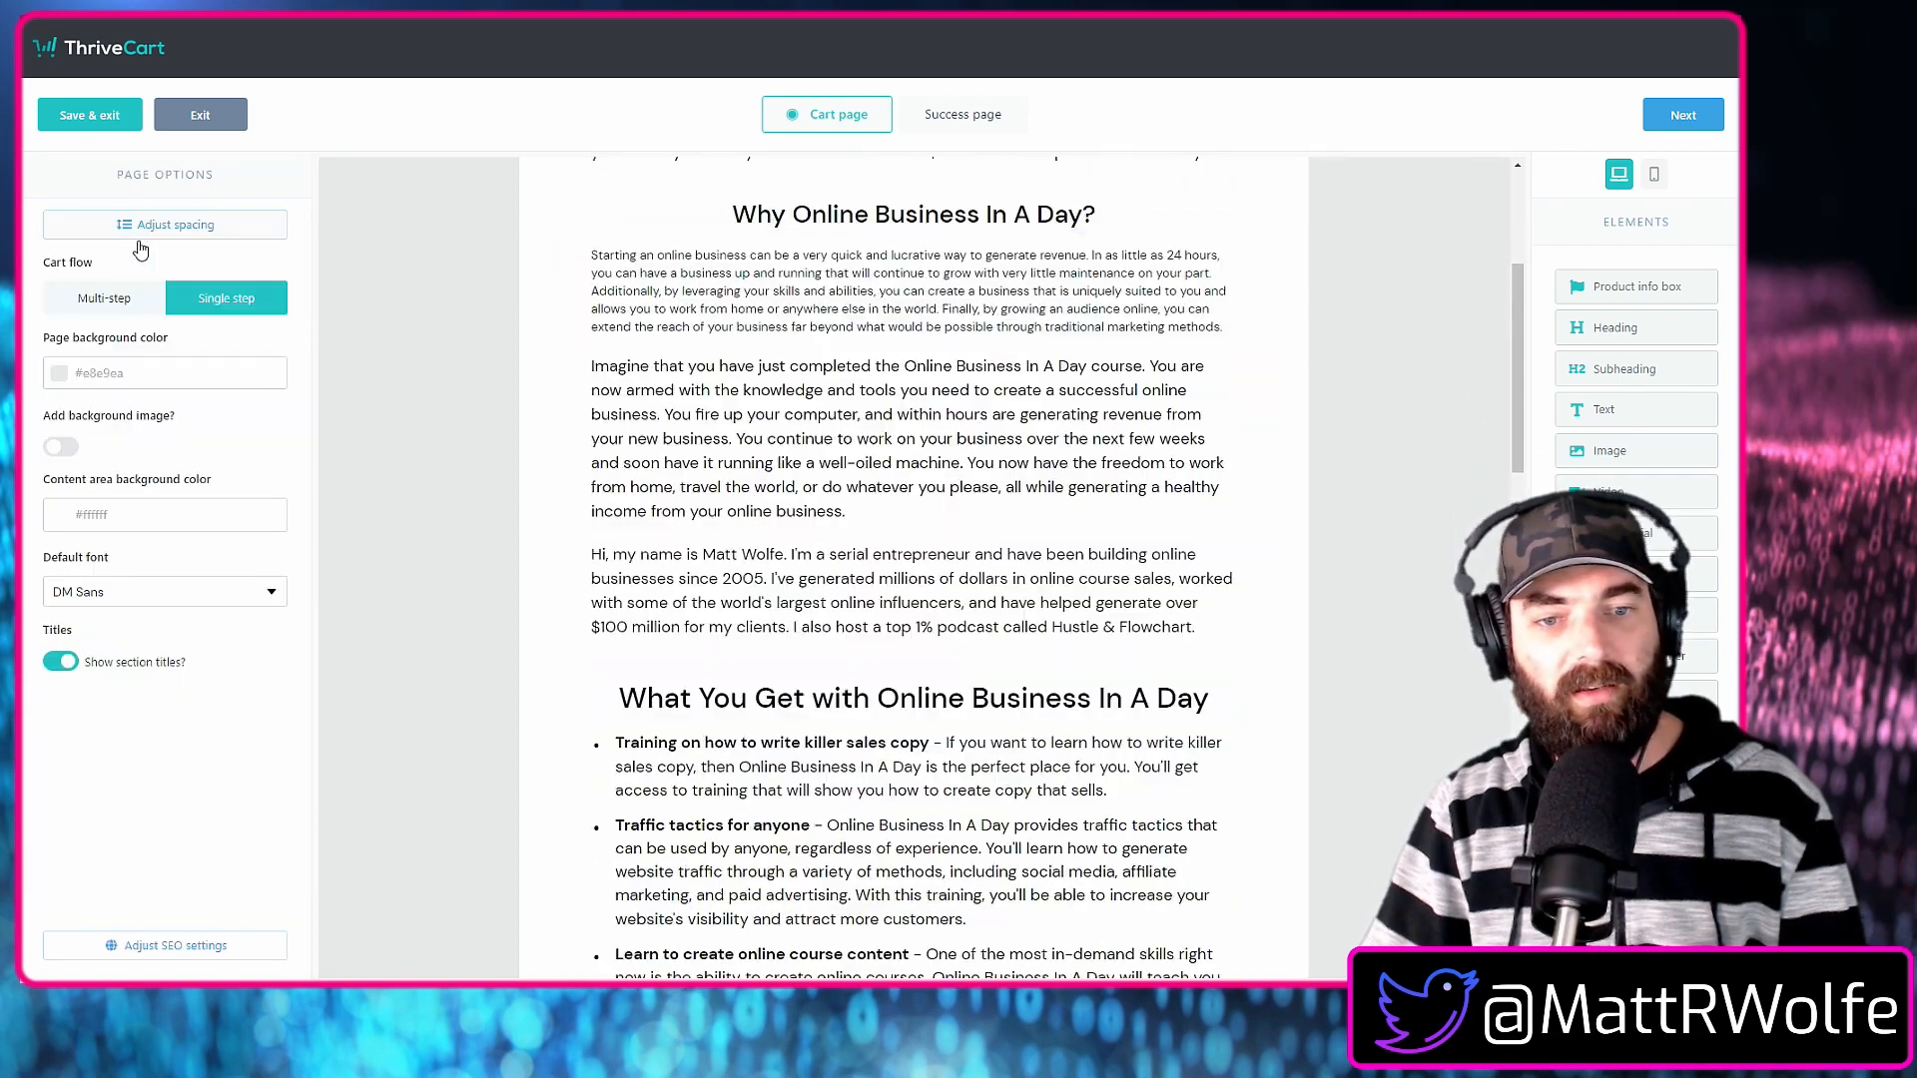
scroll(494, 651, up, 4)
scroll(509, 652, down, 5)
scroll(509, 651, down, 15)
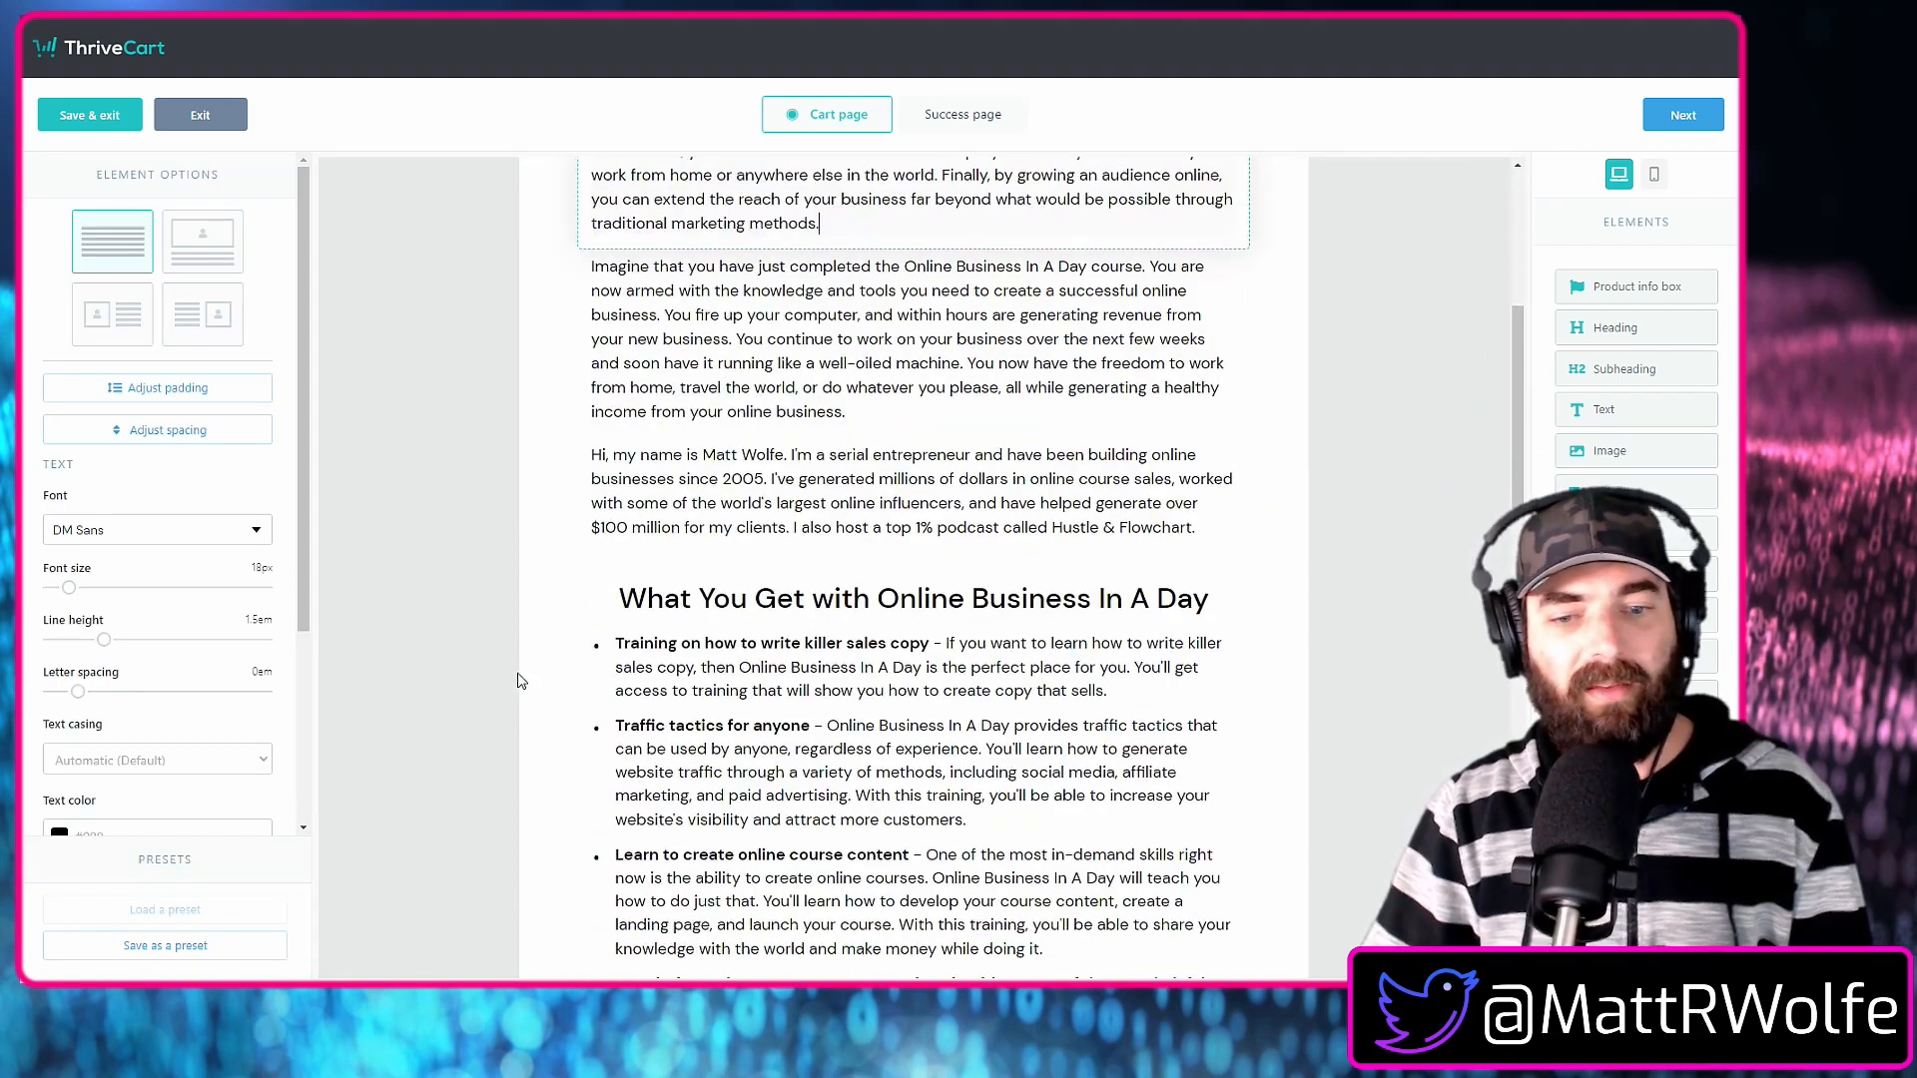
scroll(538, 689, up, 20)
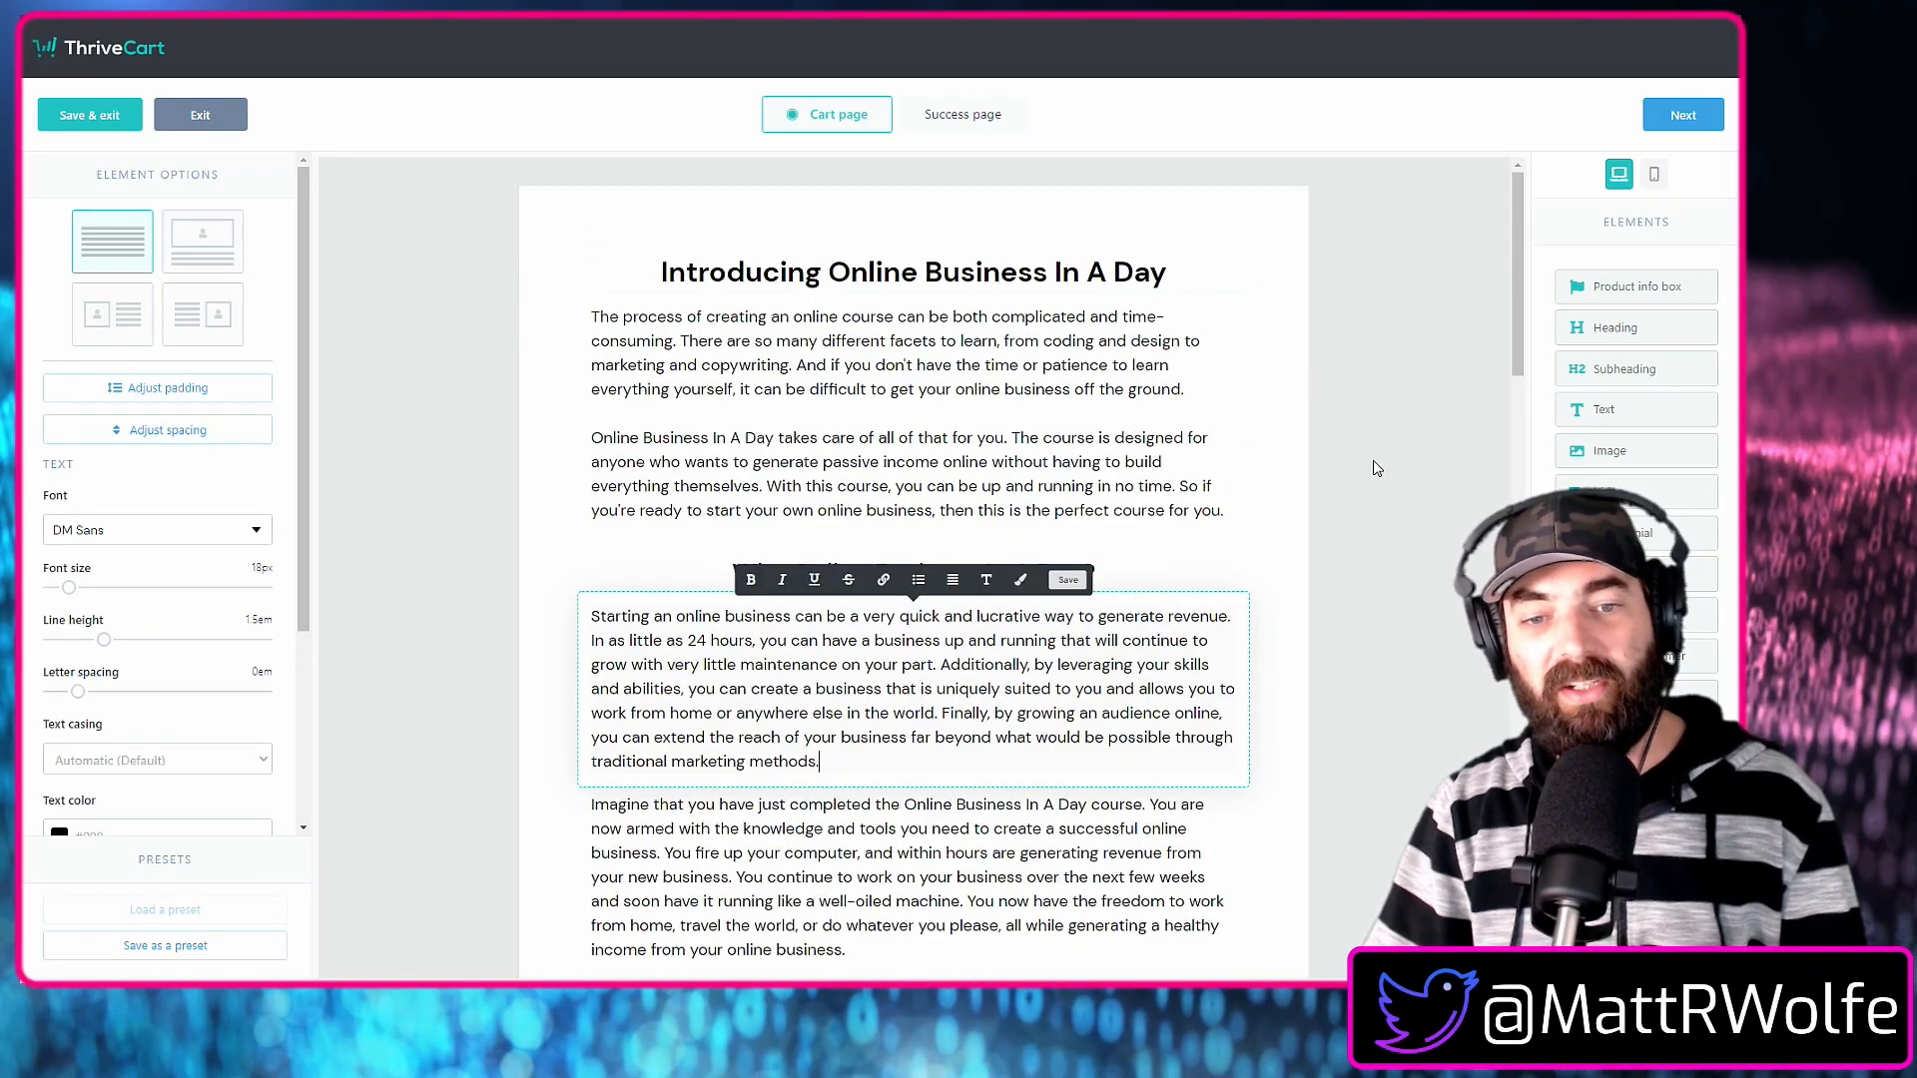
click(1355, 572)
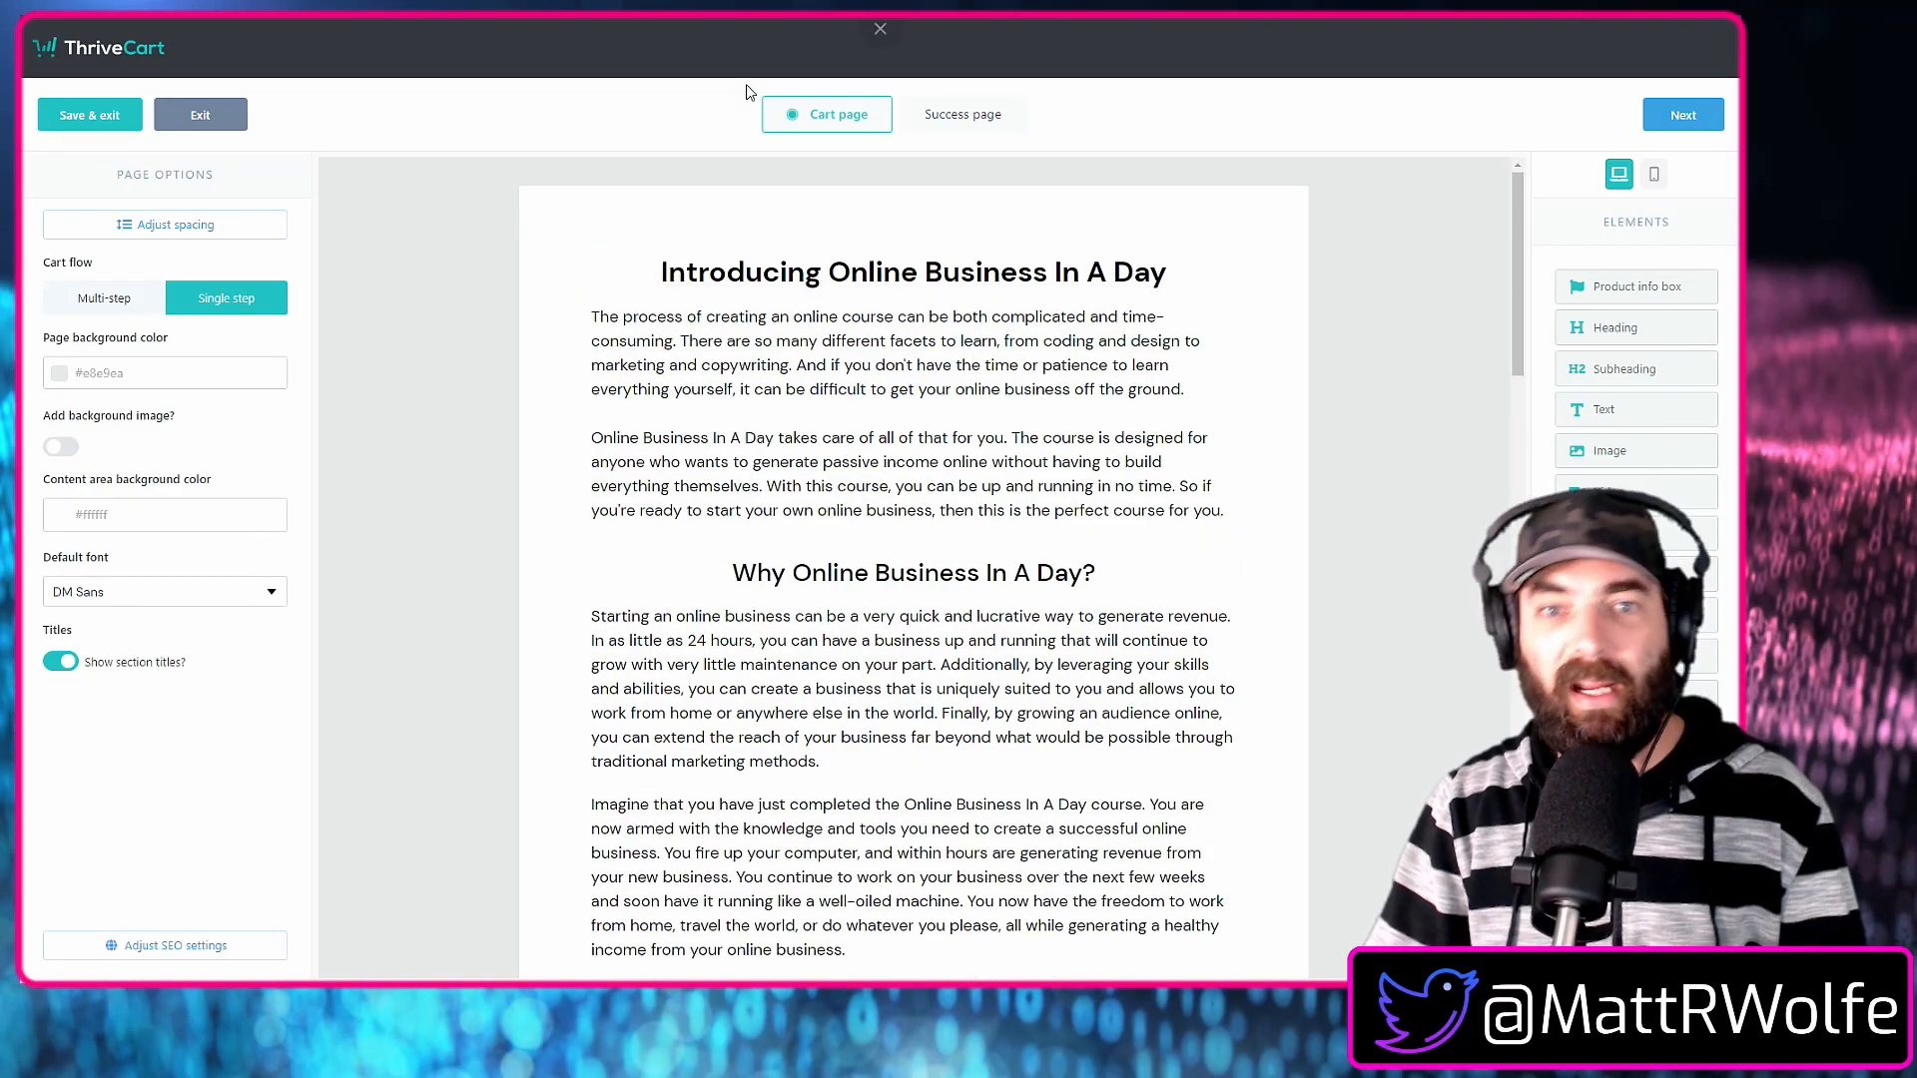
Add a heading reading "Congratulations! You're About To Build A Business In A Day!" above the $99 total on the success page.
click(1675, 118)
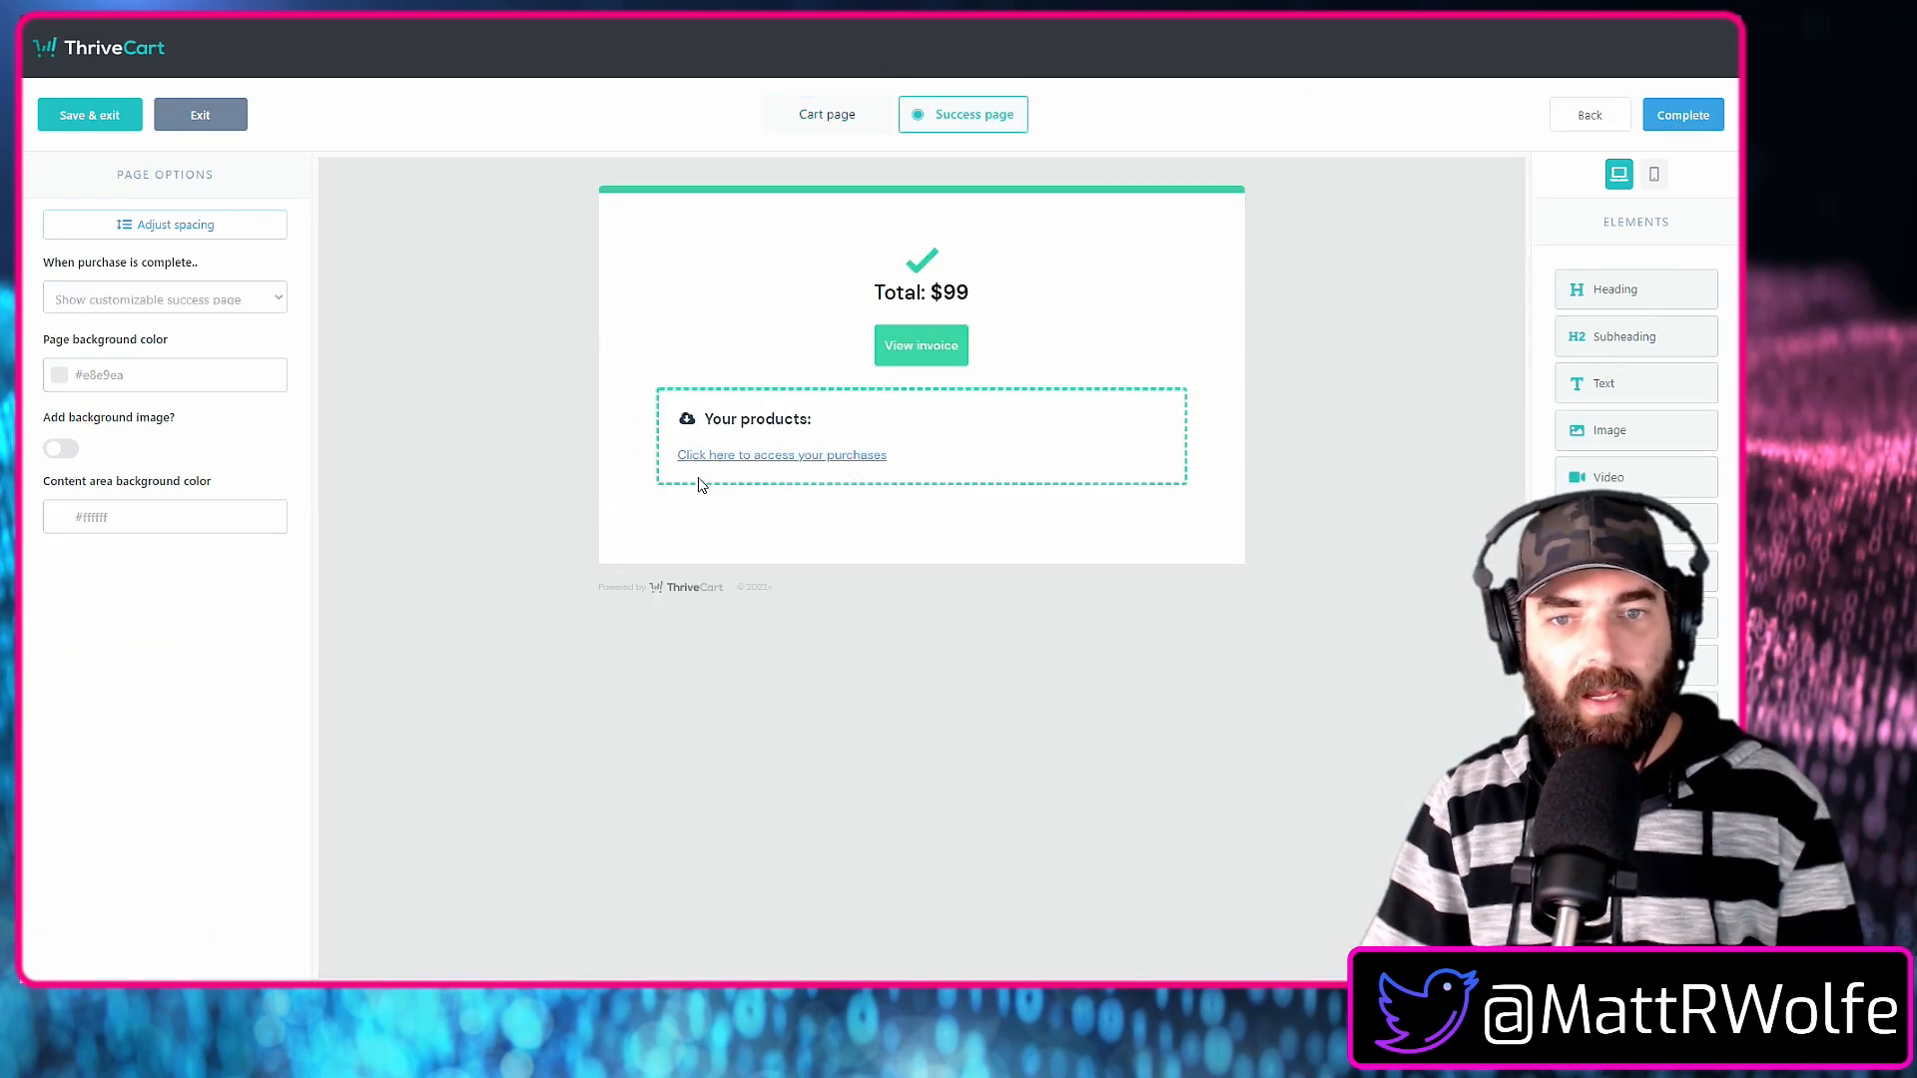
drag(1614, 294, 916, 281)
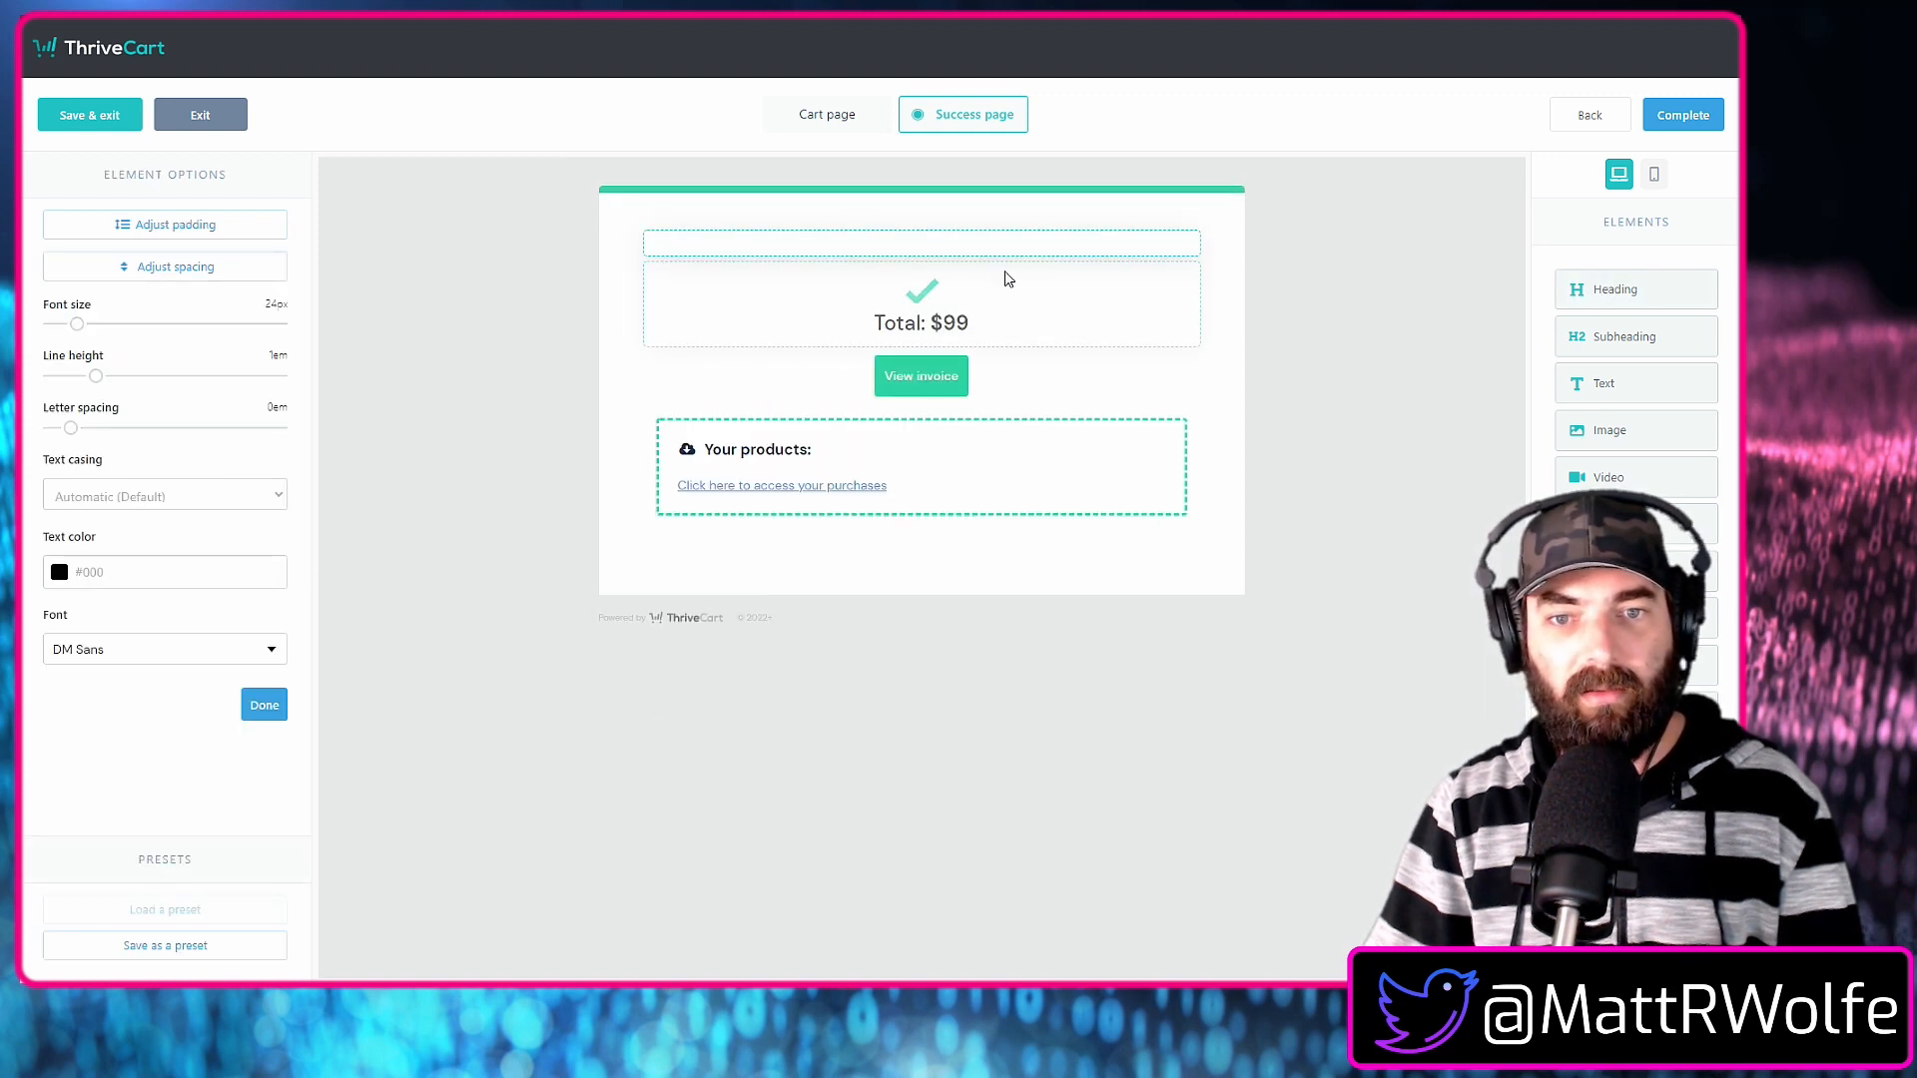
text(Congratulations! You're About To Buil)
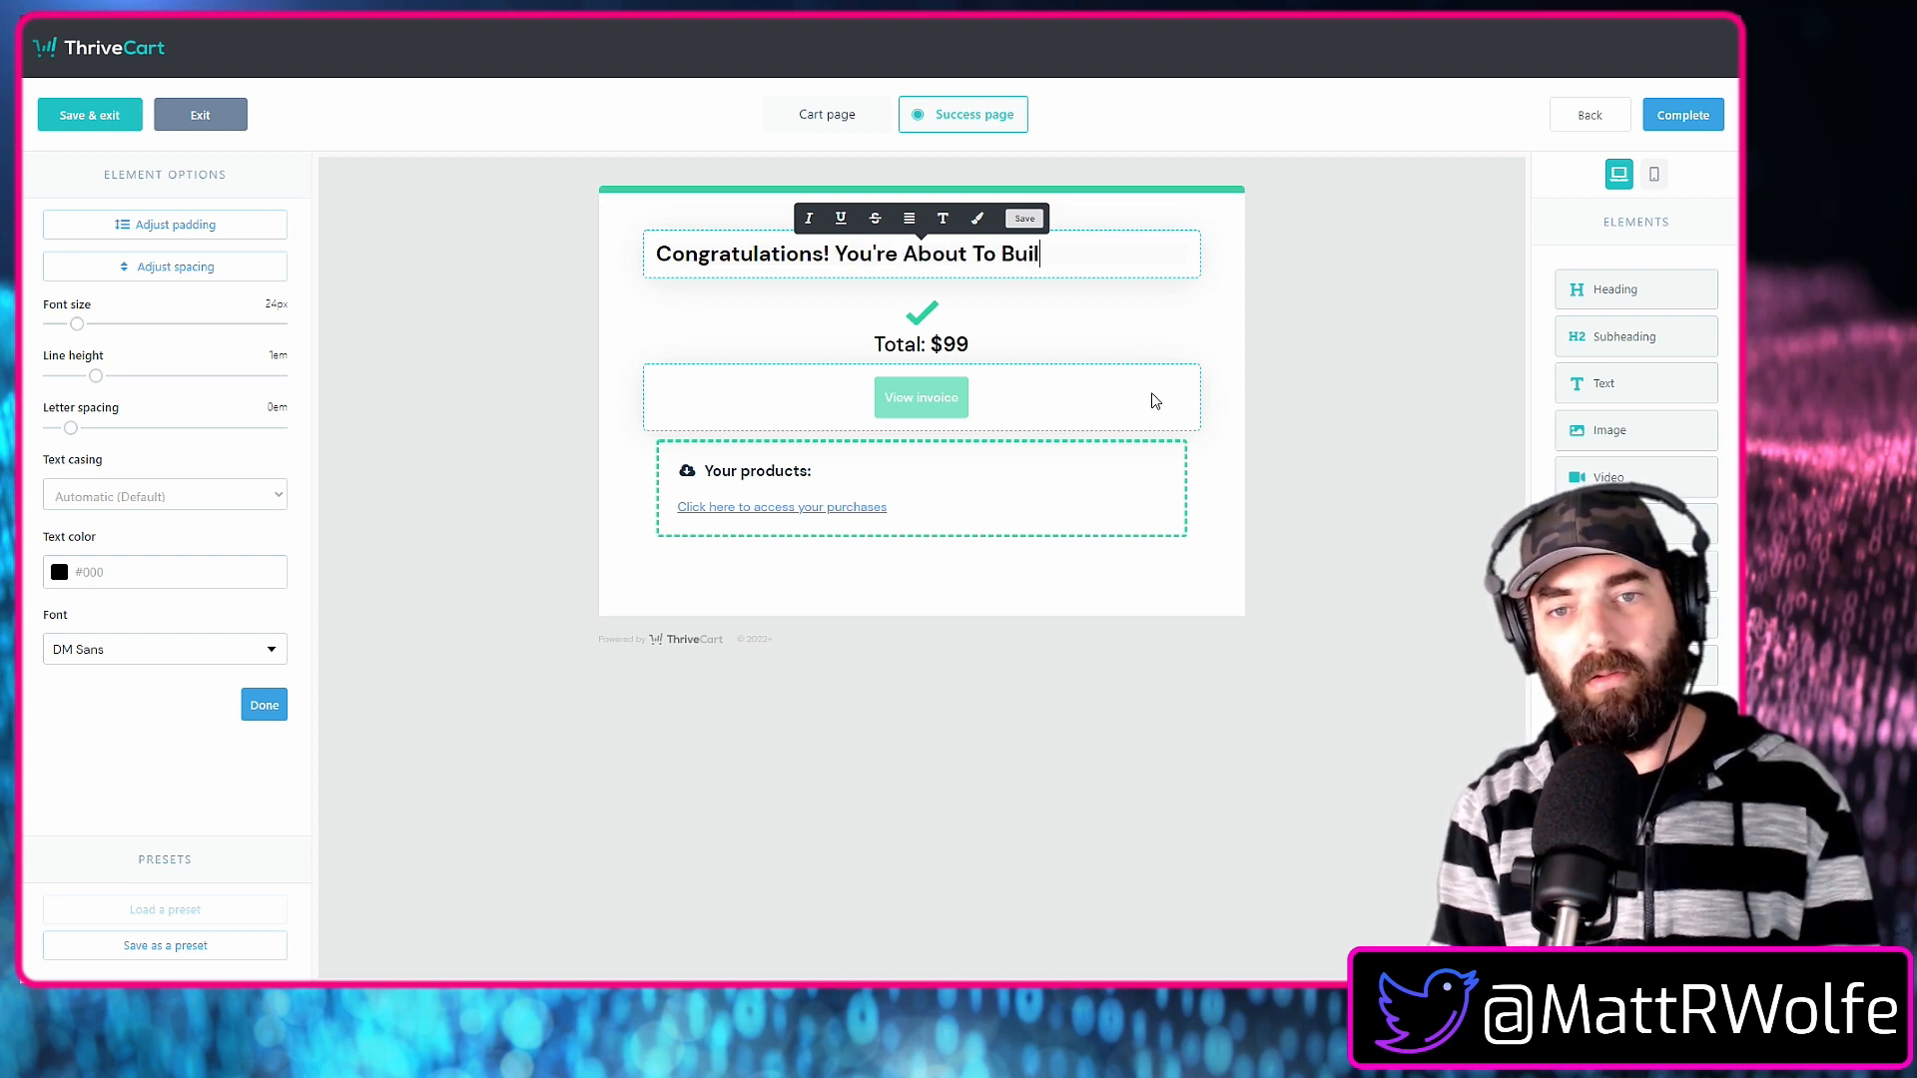
text(In)
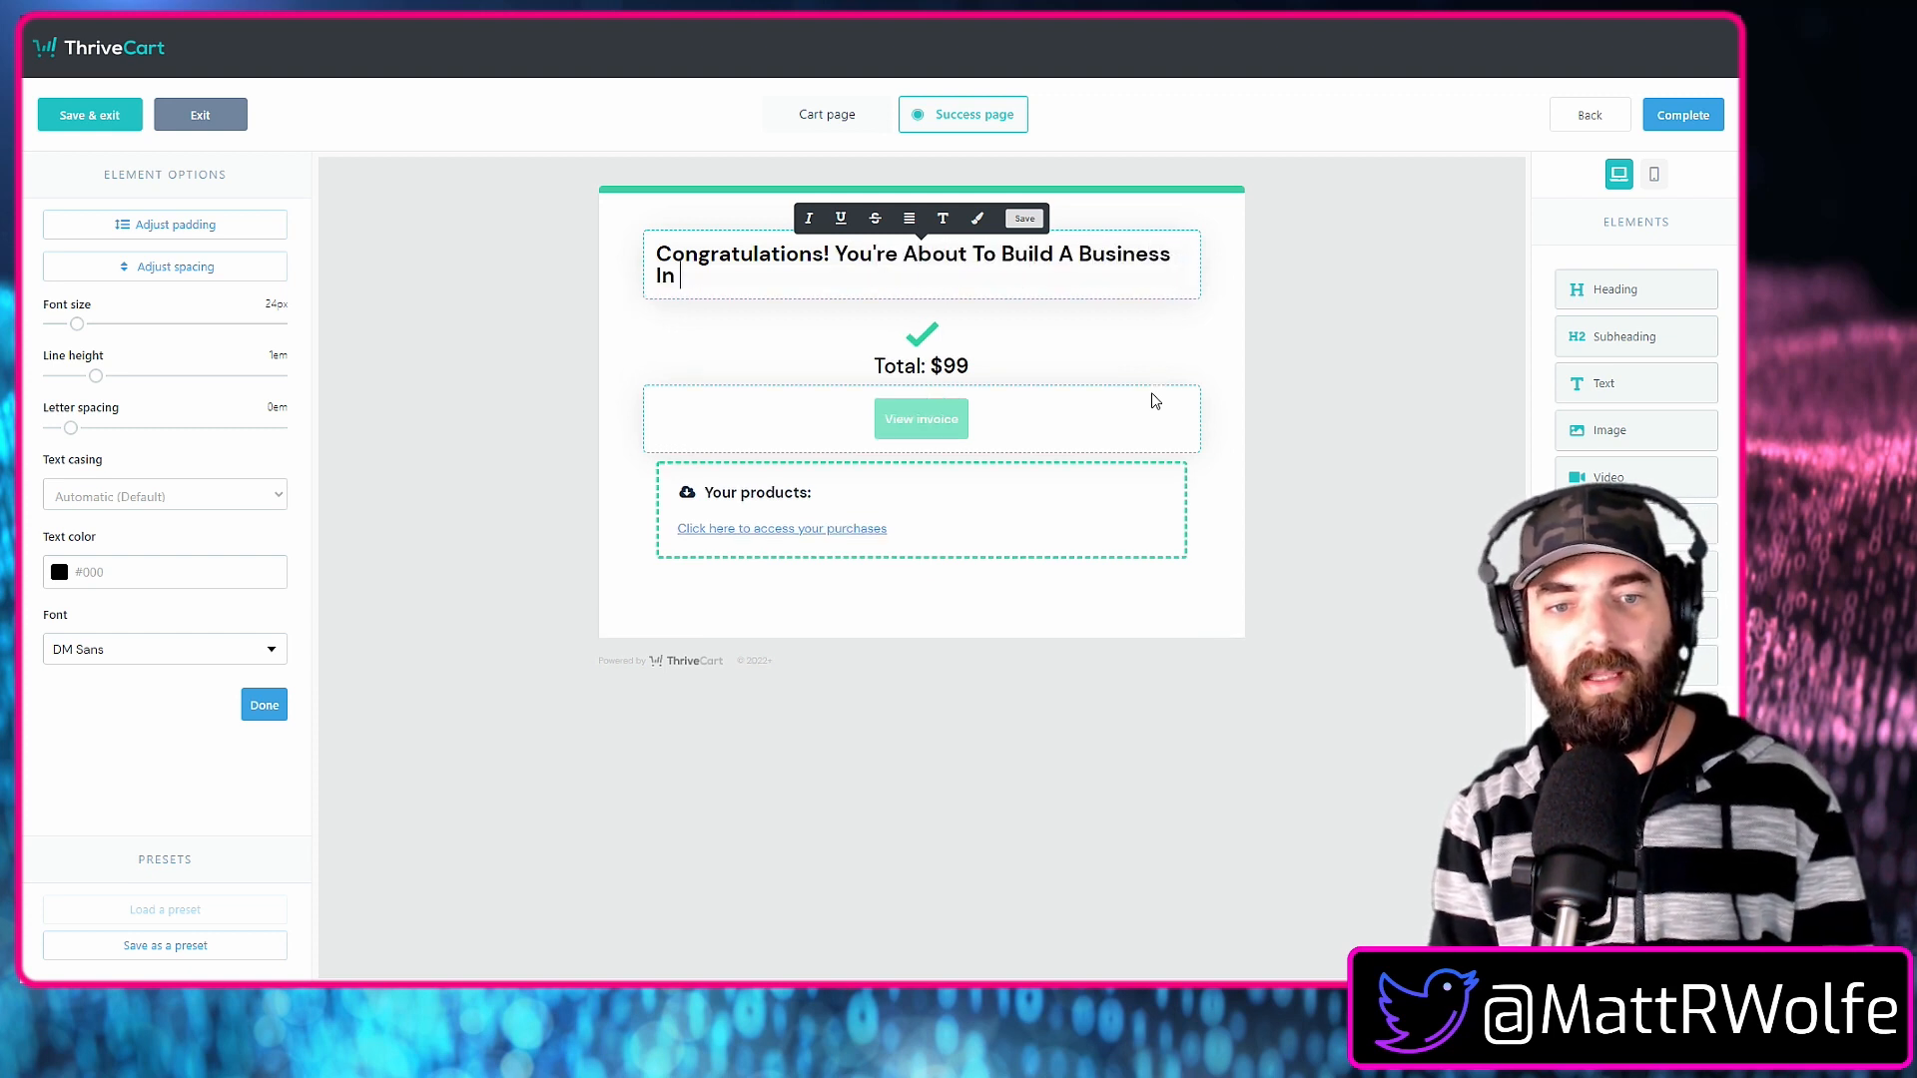
Enlarge the congratulations heading to about 38 px and center its text.
click(911, 276)
drag(78, 337, 96, 335)
triple_click(936, 335)
click(909, 220)
click(909, 279)
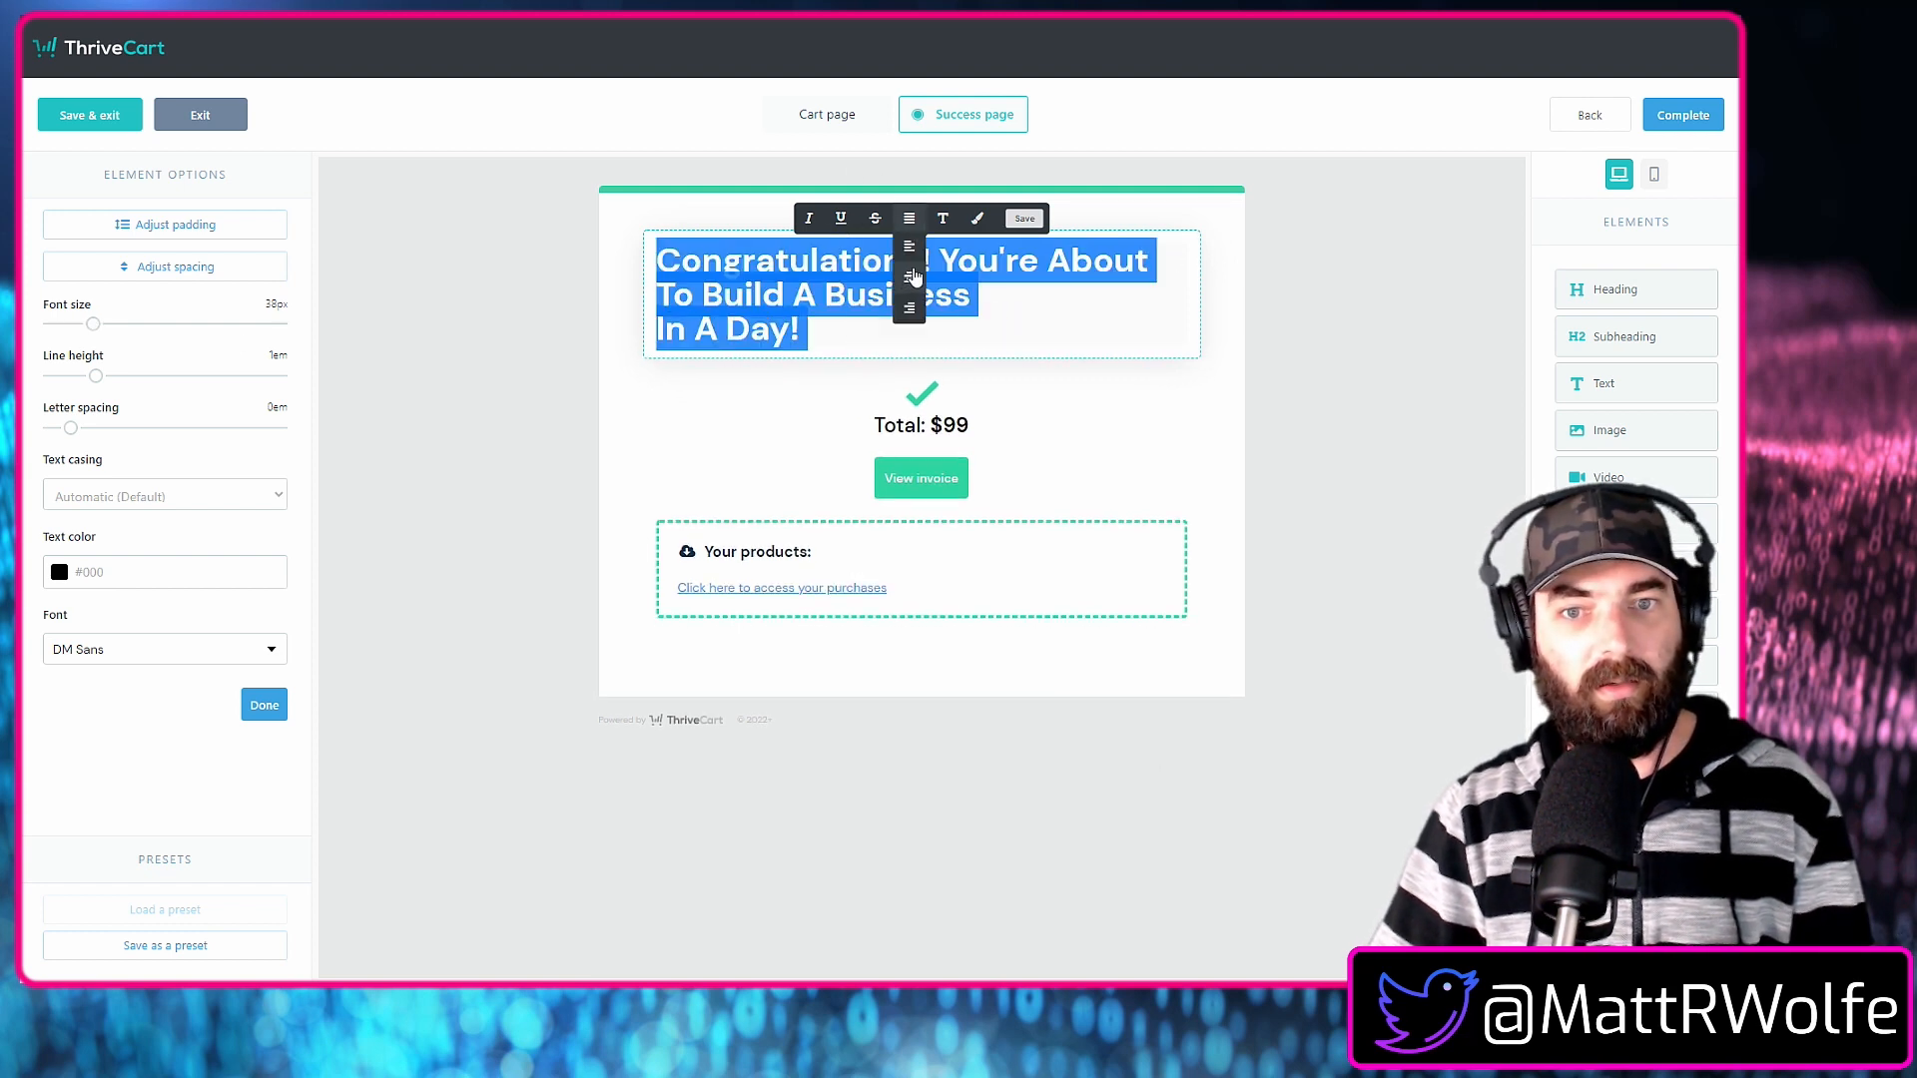
click(914, 278)
mouse_move(96, 332)
mouse_down()
mouse_move(124, 330)
mouse_move(98, 336)
mouse_up()
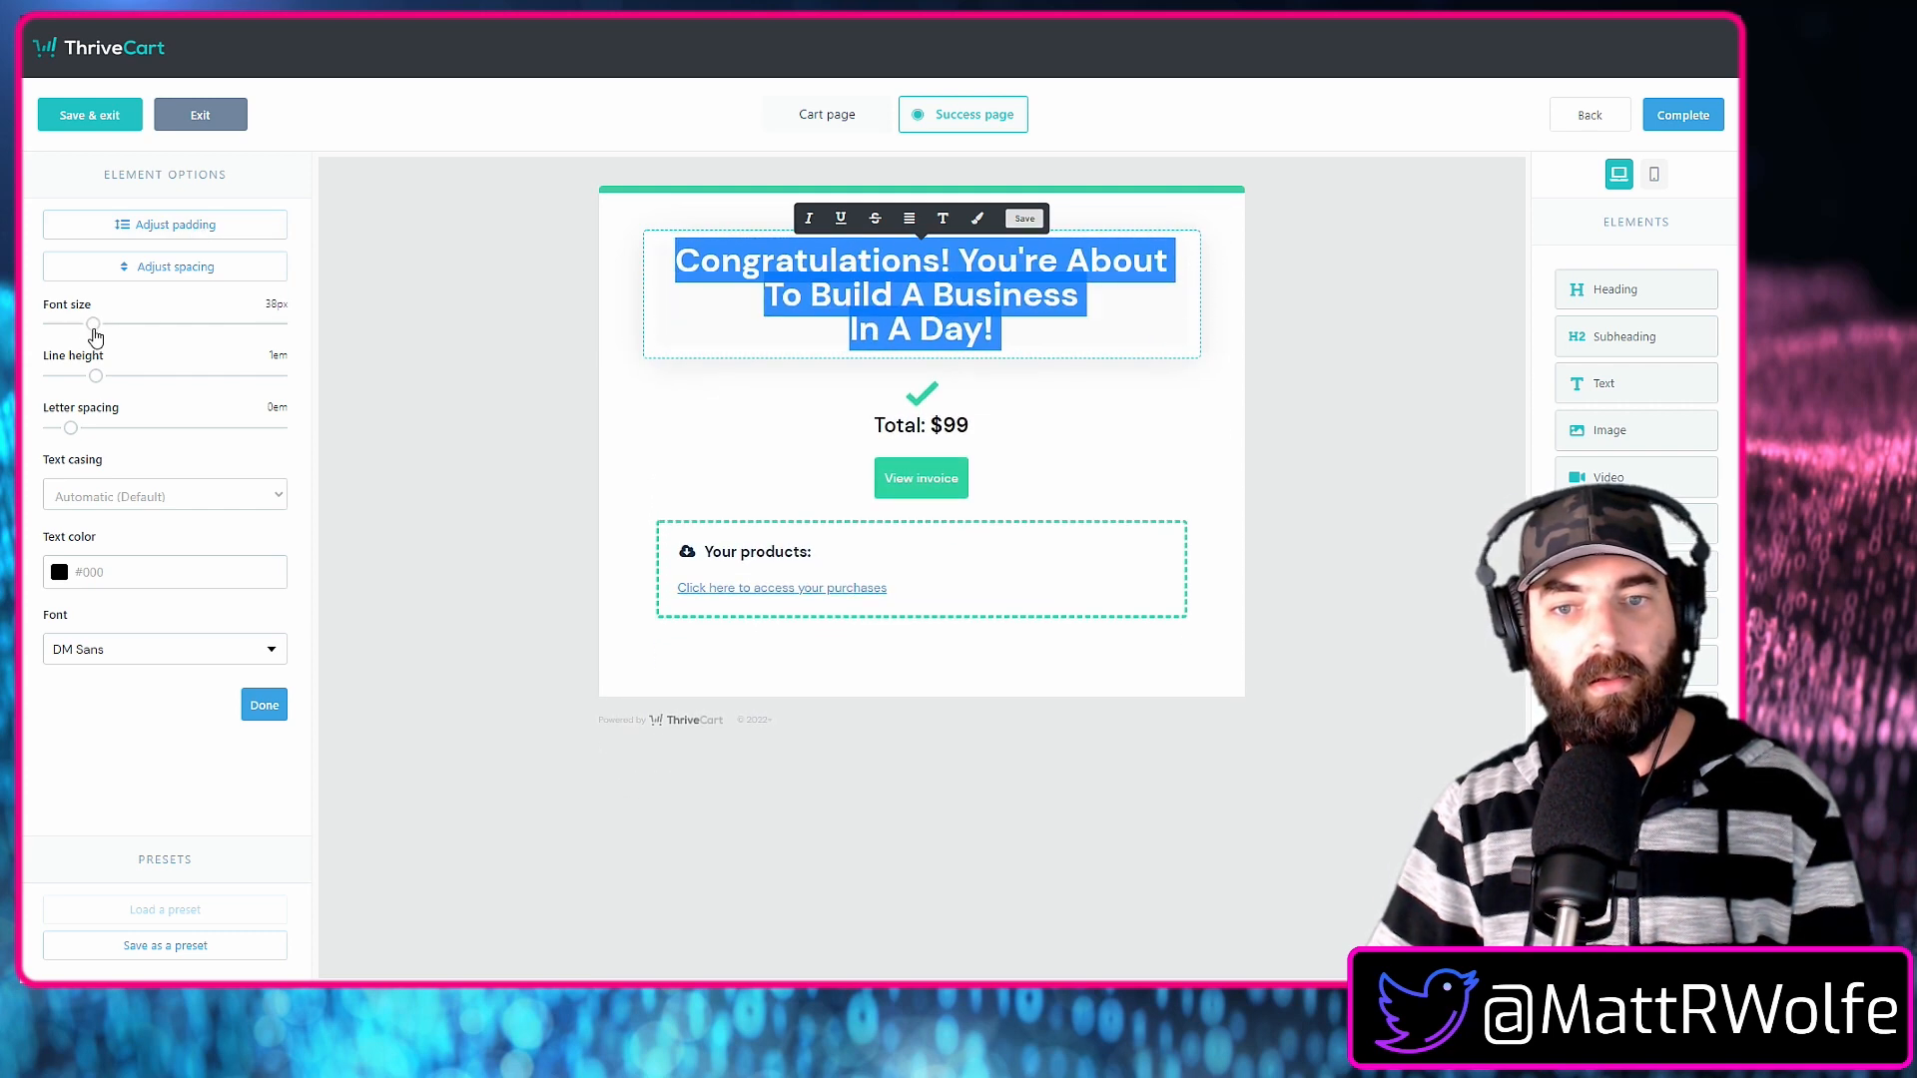
click(432, 395)
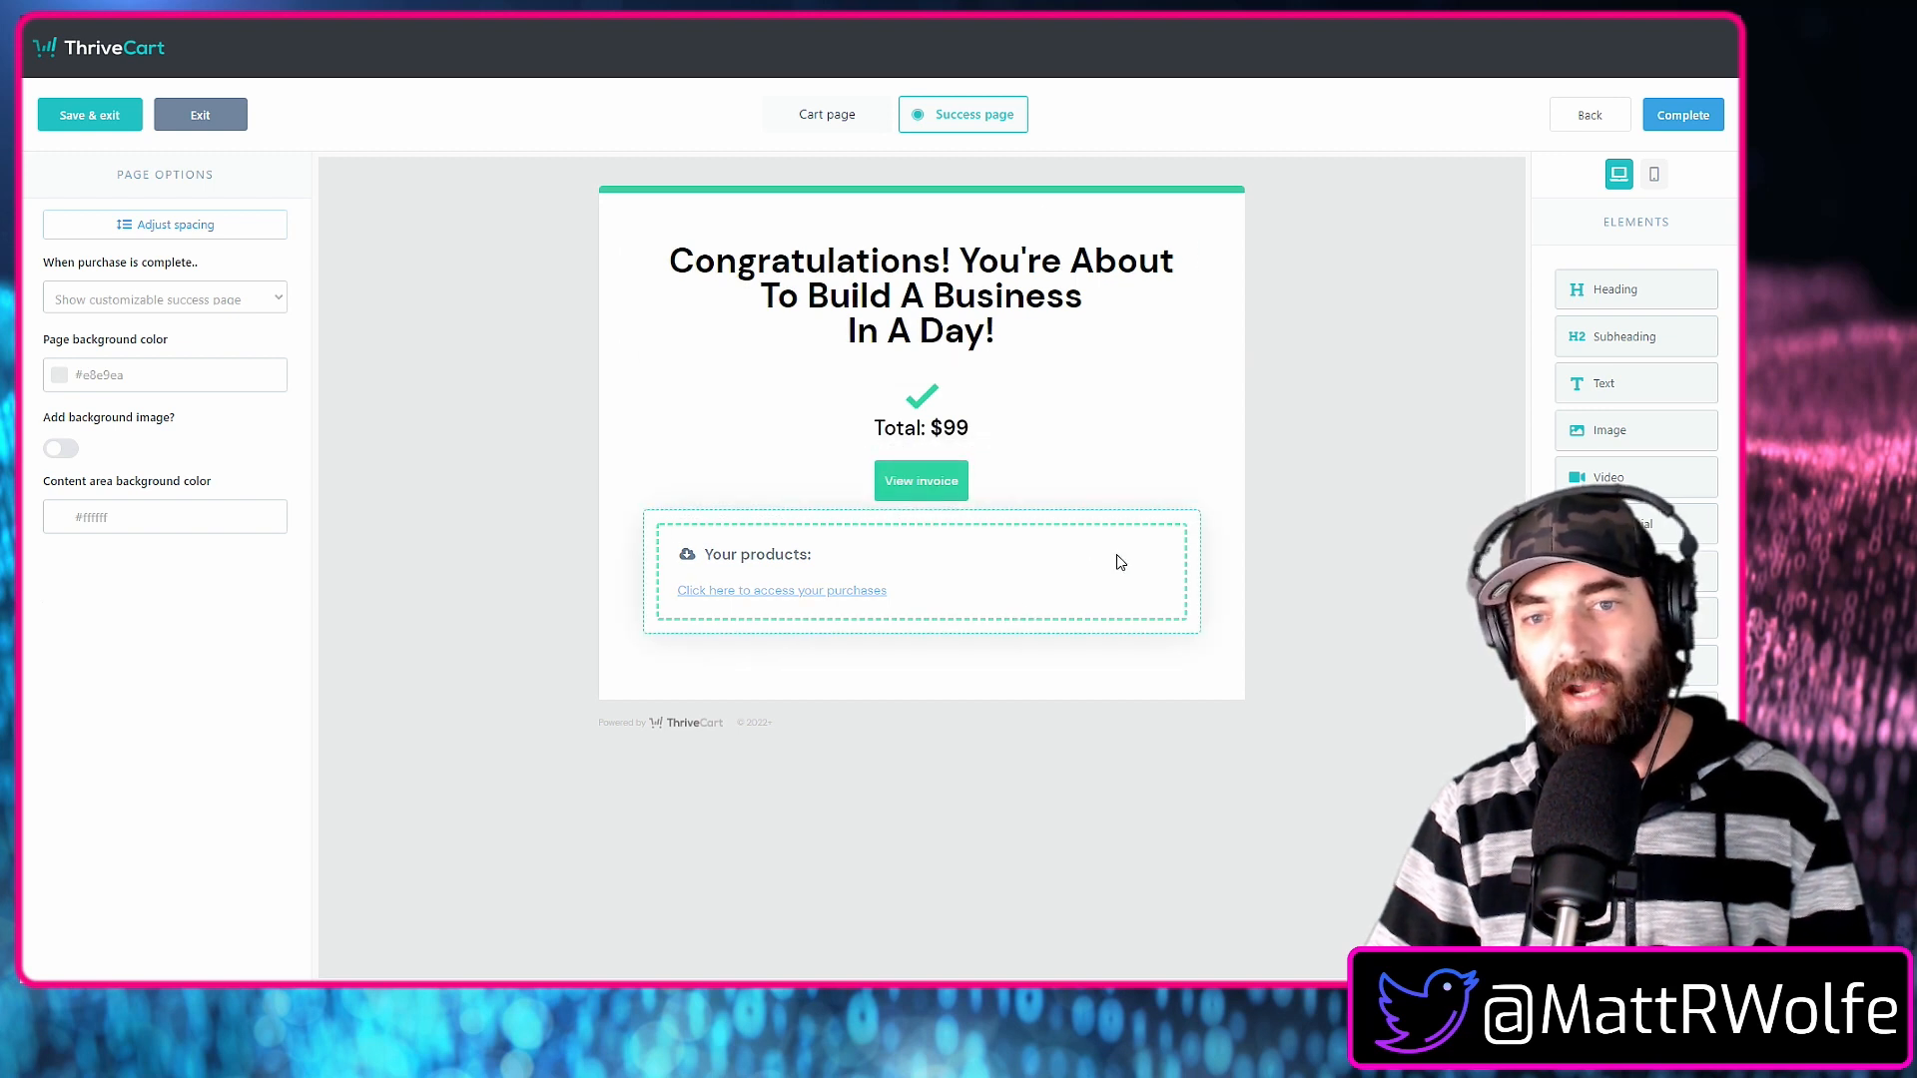
Try a video placeholder at size 100 below the congratulations heading and delete it from the success page.
drag(1635, 502, 988, 455)
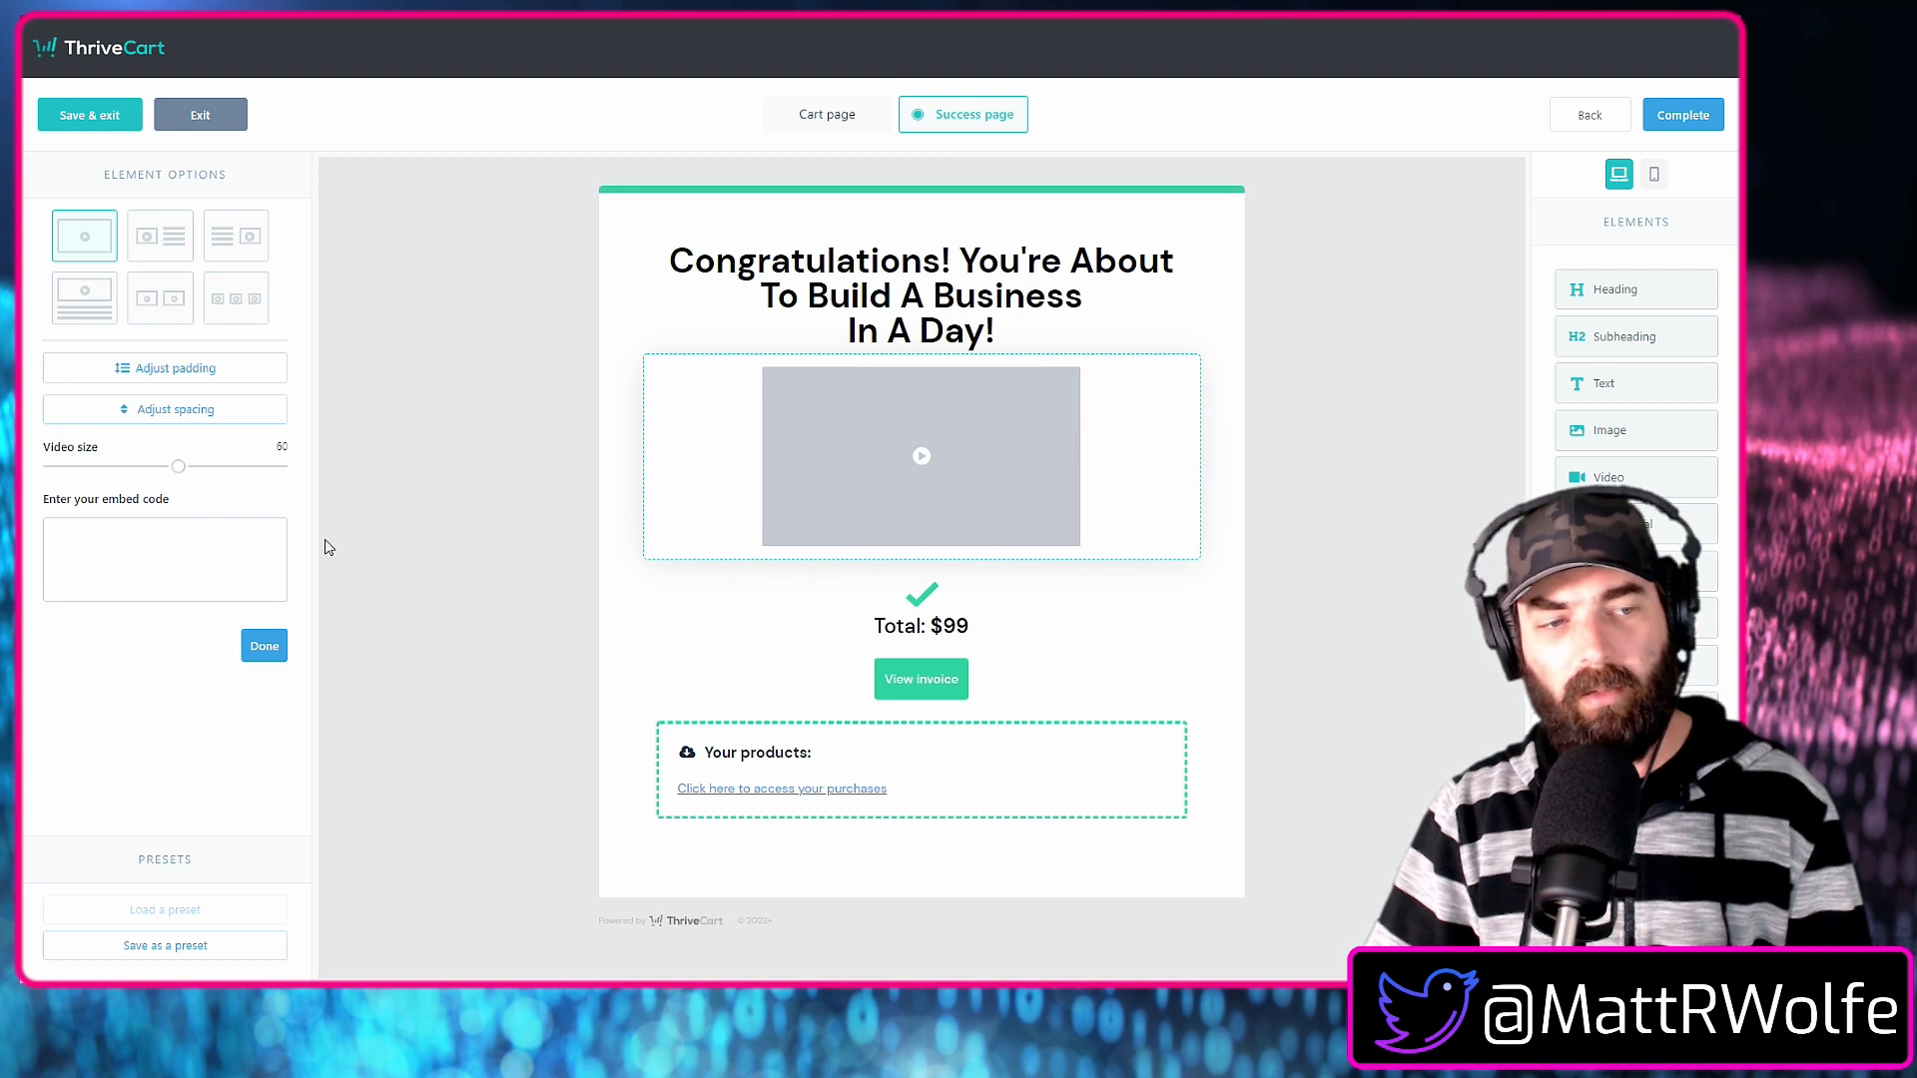
drag(180, 469, 332, 479)
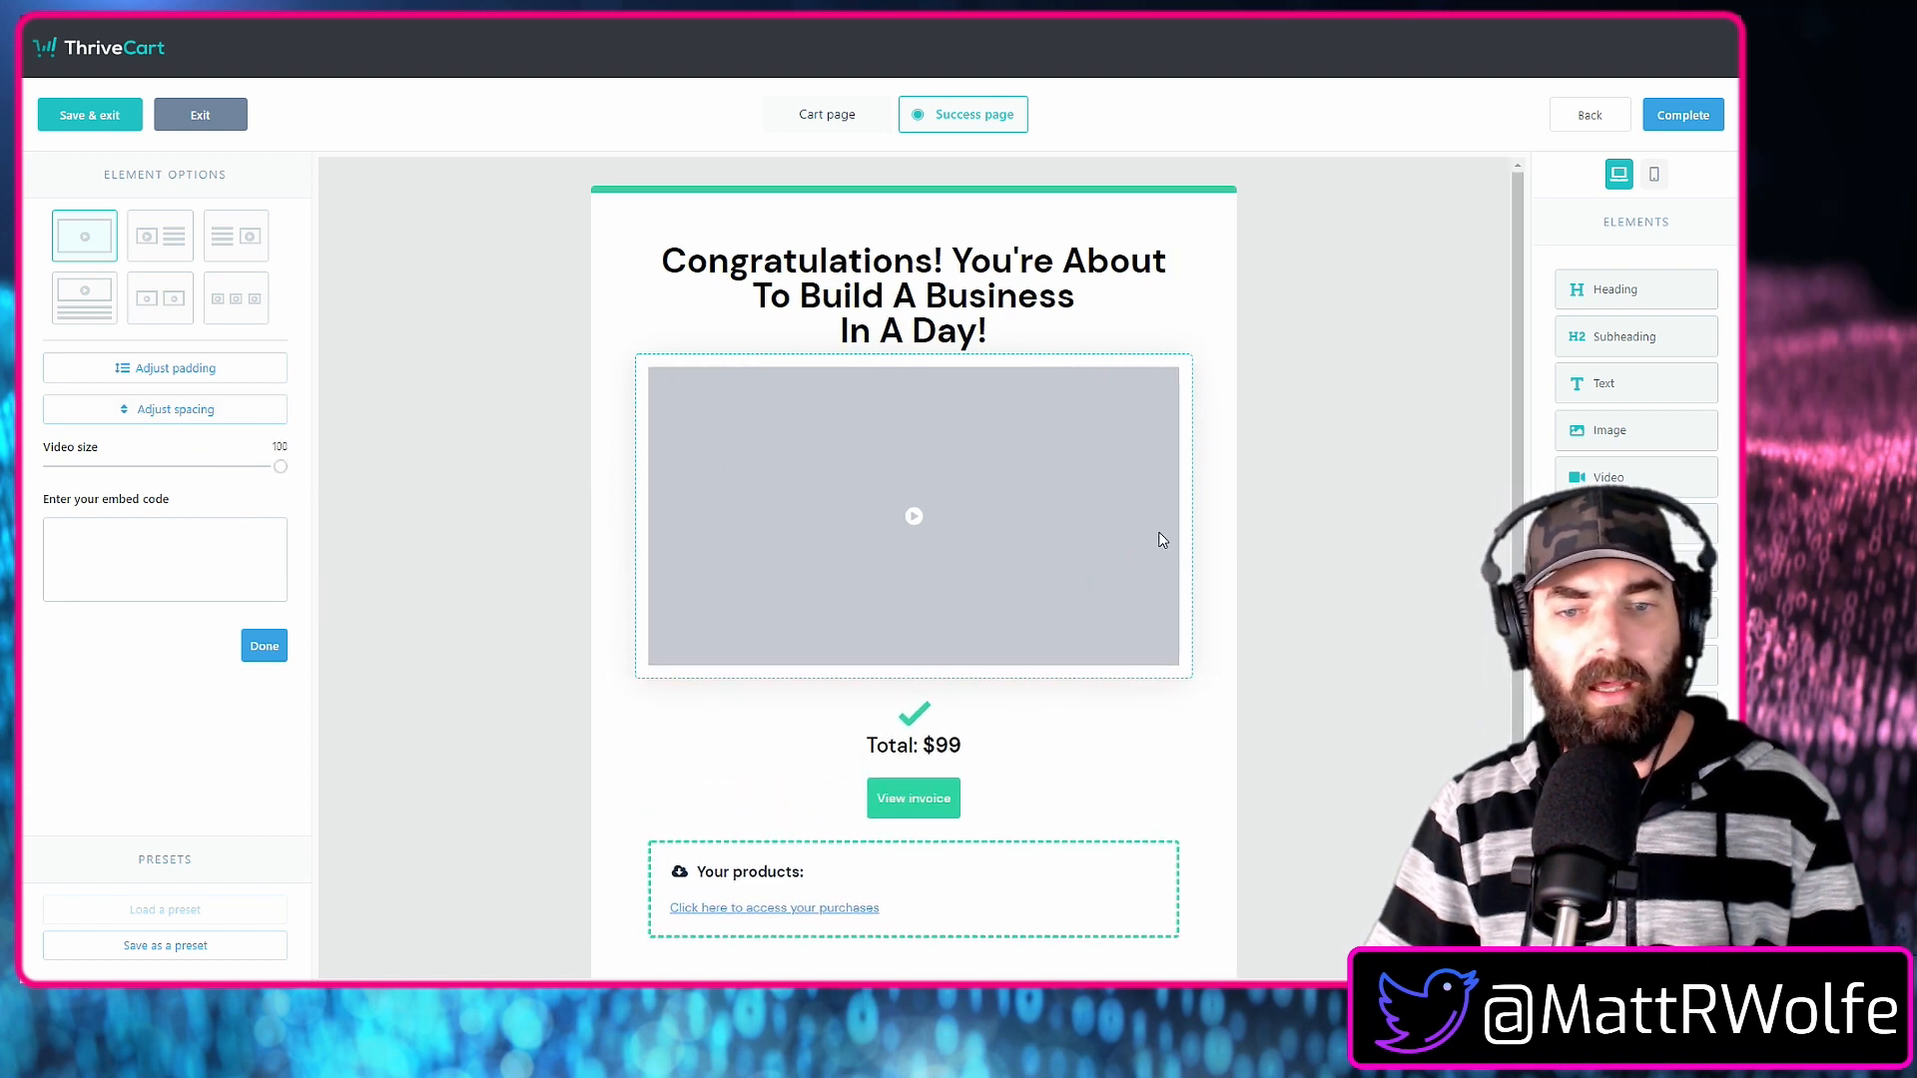
click(1248, 472)
click(1169, 377)
click(1050, 227)
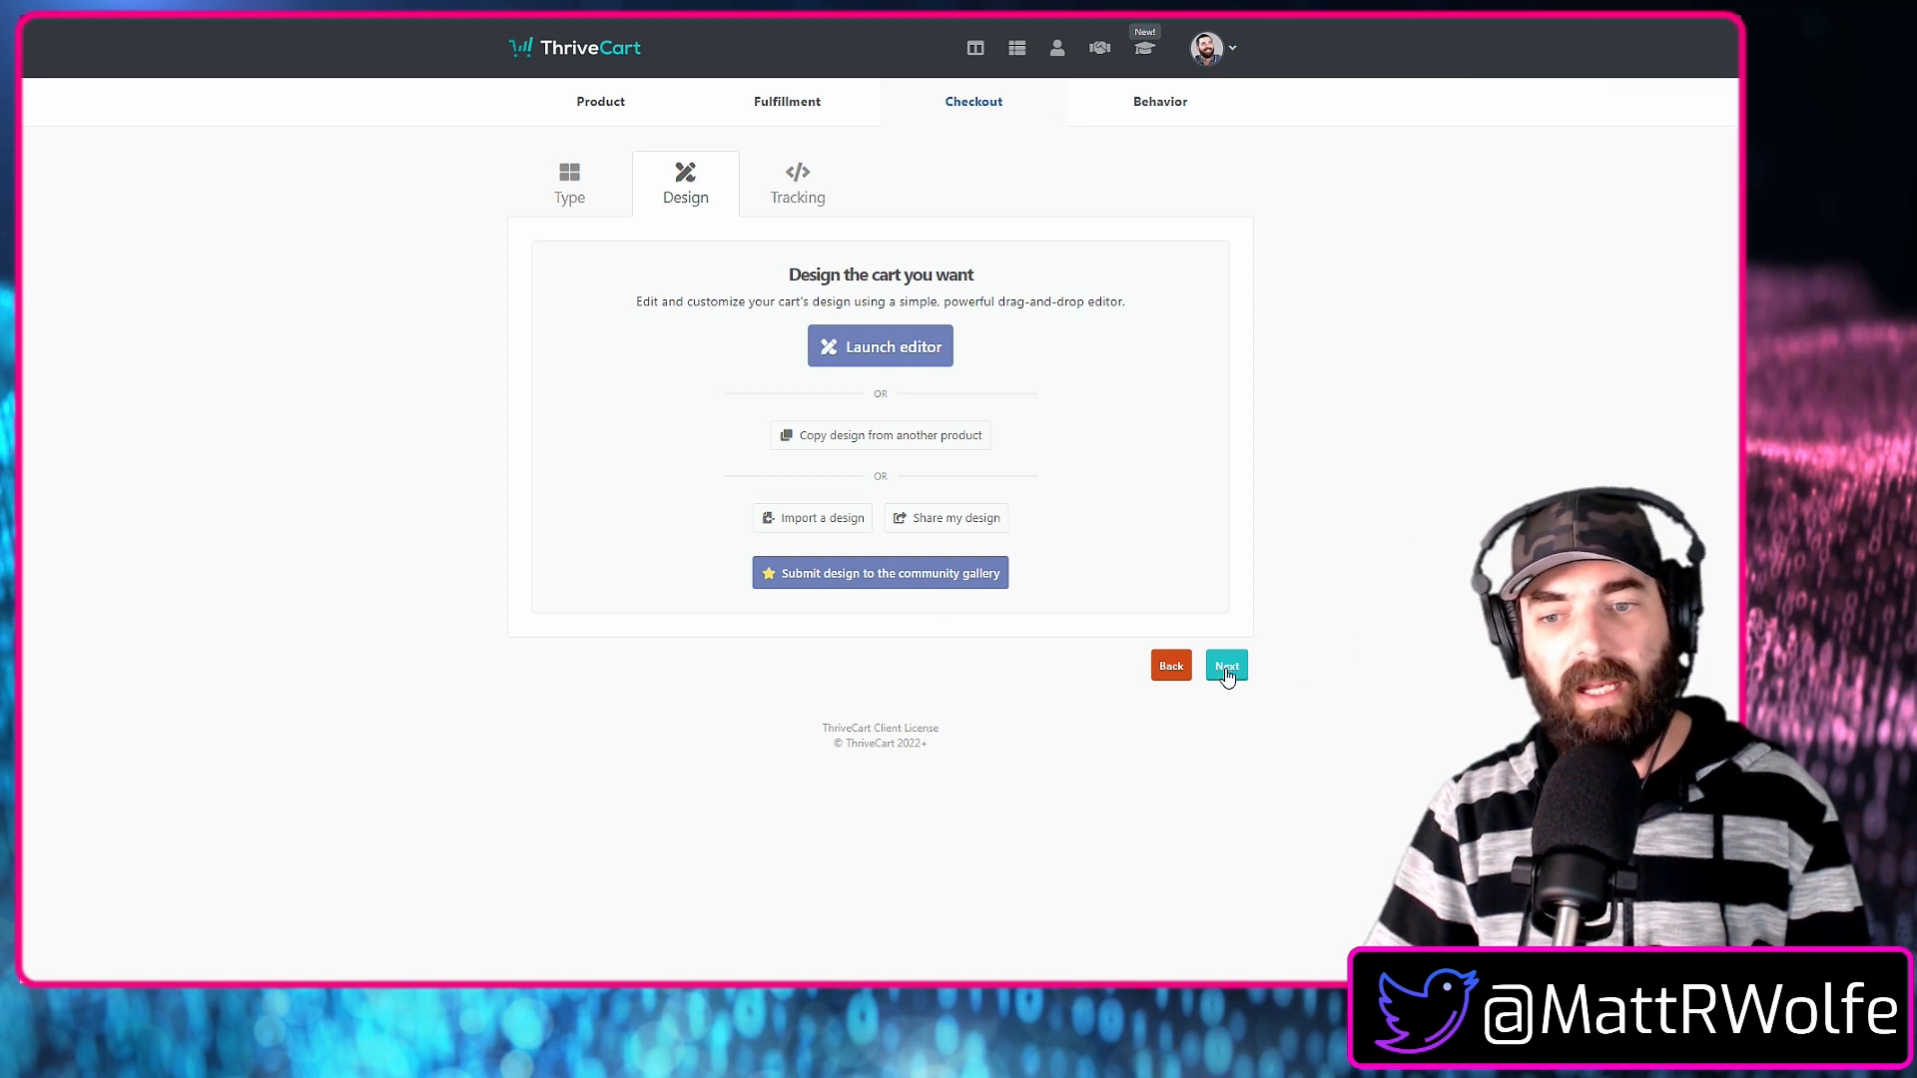
Try enabling the Google Analytics and Facebook Pixel tracking integrations for the product and turn both off again.
click(1227, 666)
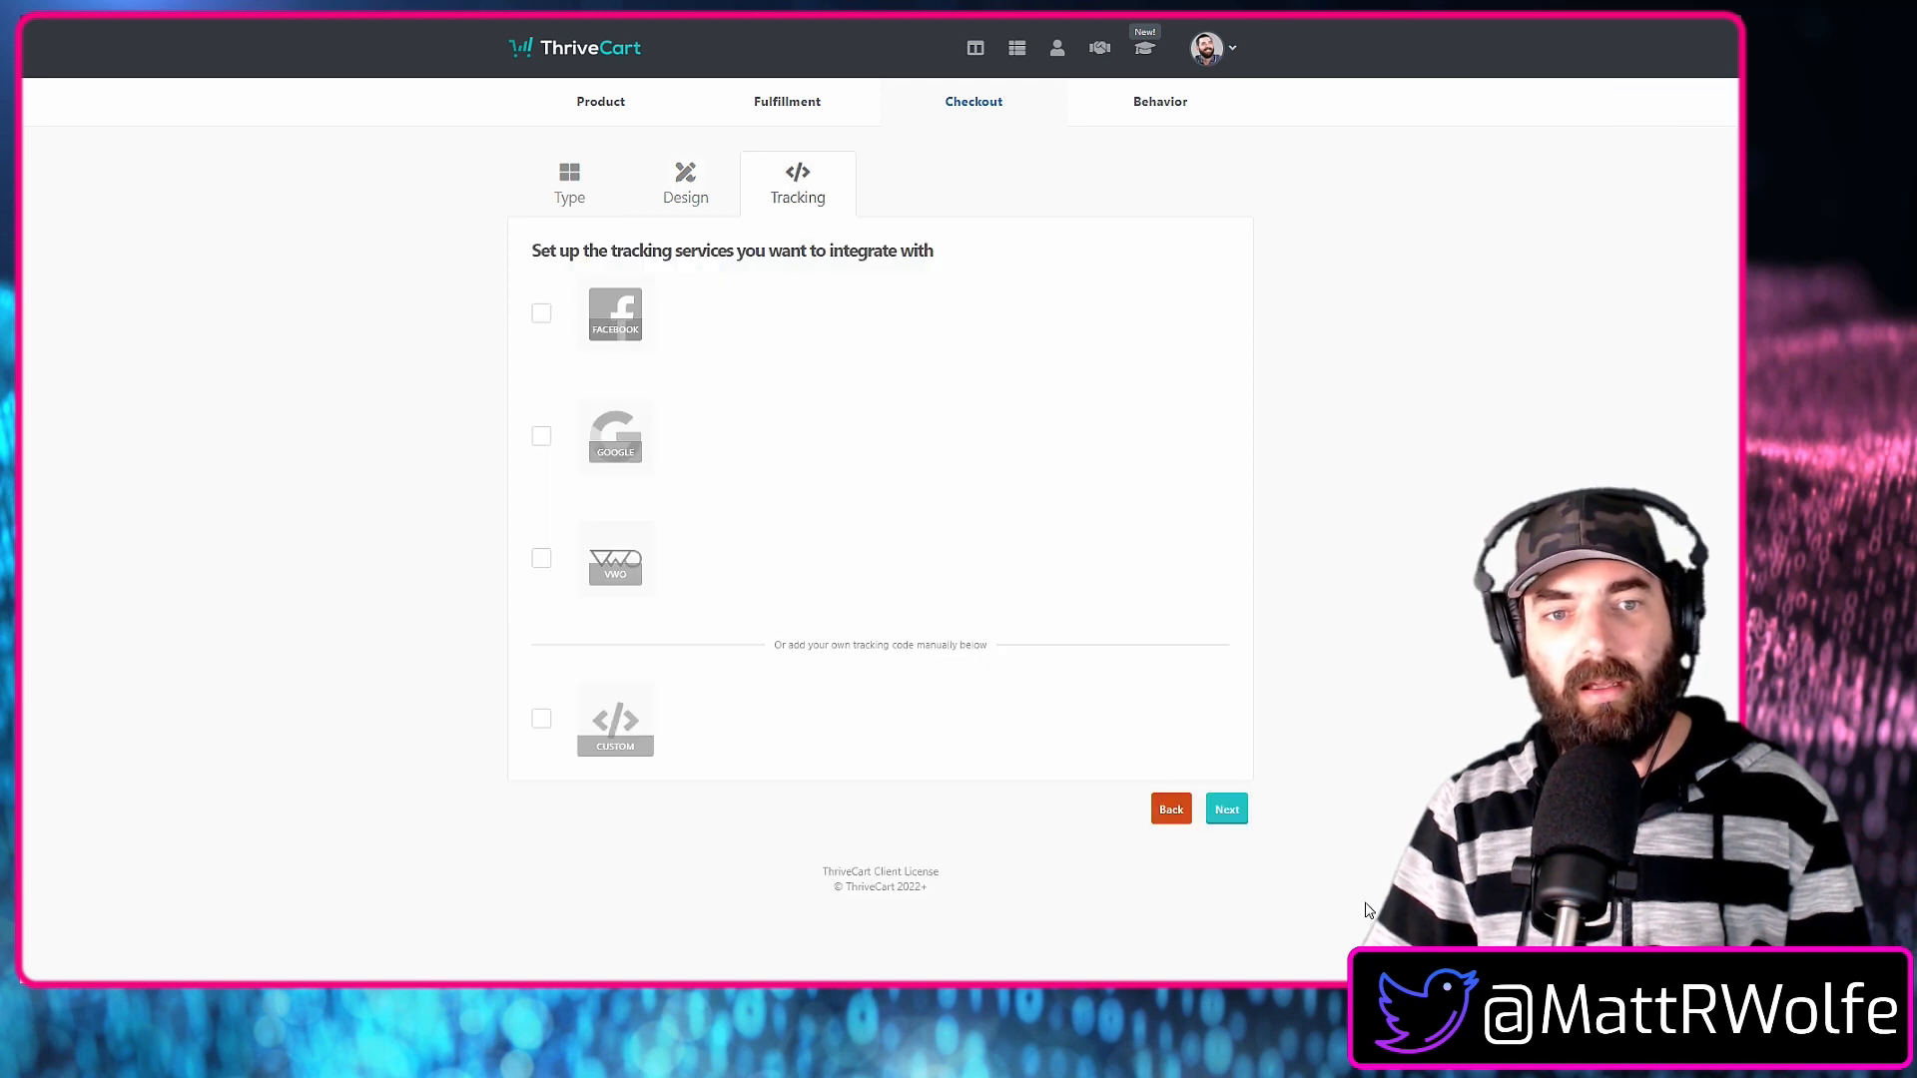
click(541, 437)
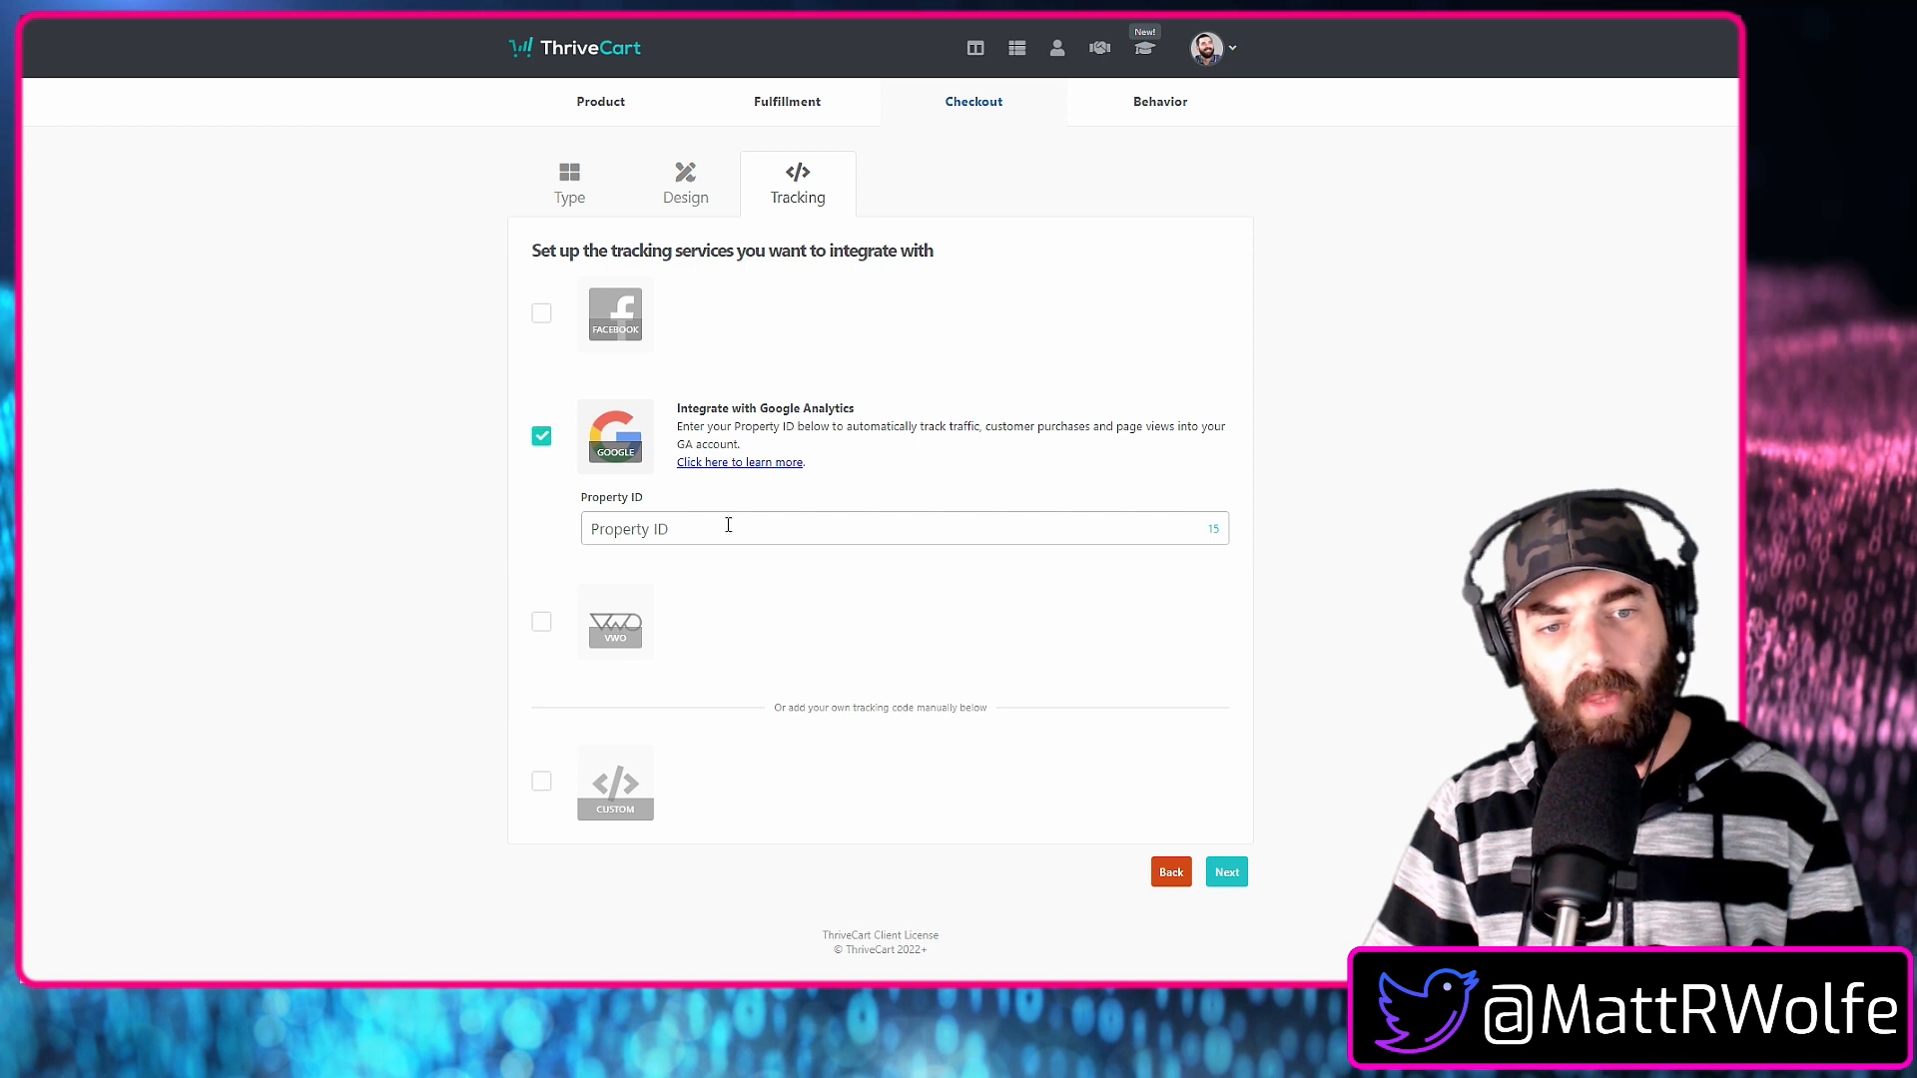
click(540, 314)
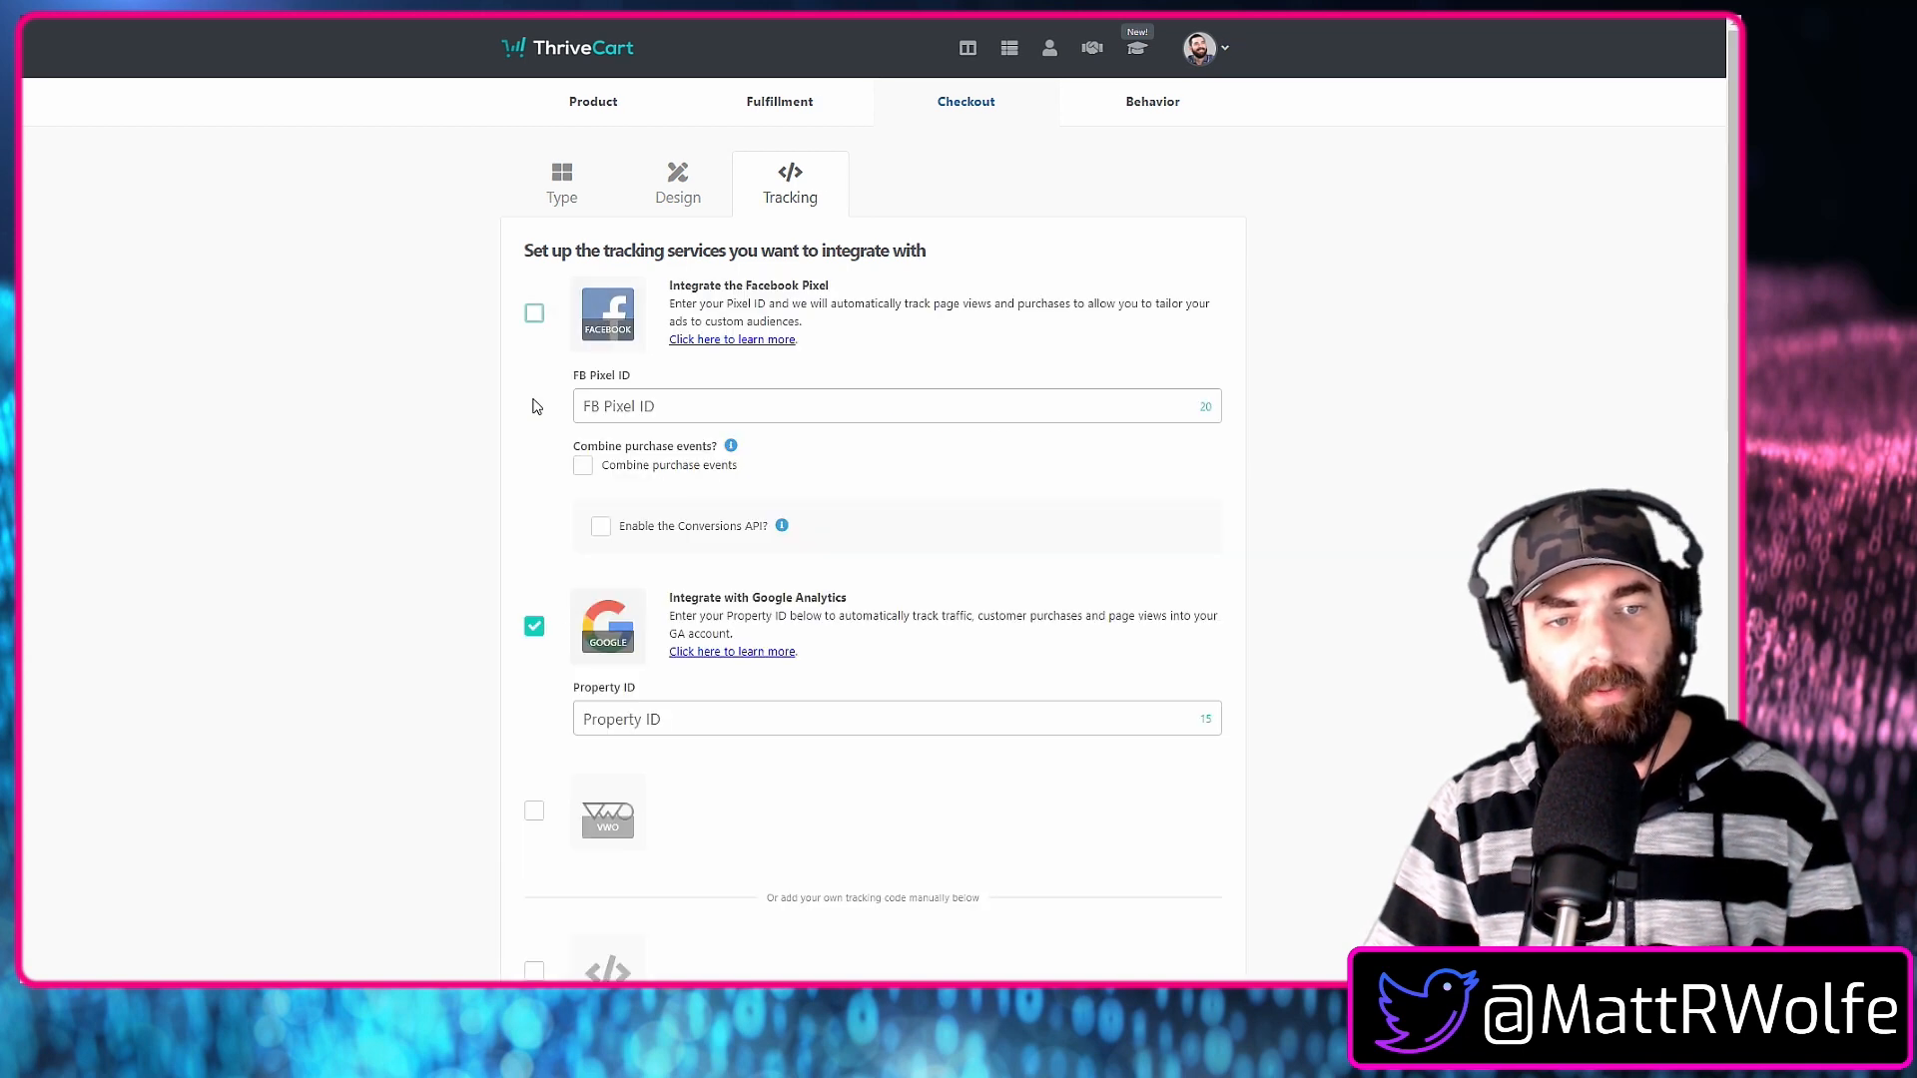
click(688, 404)
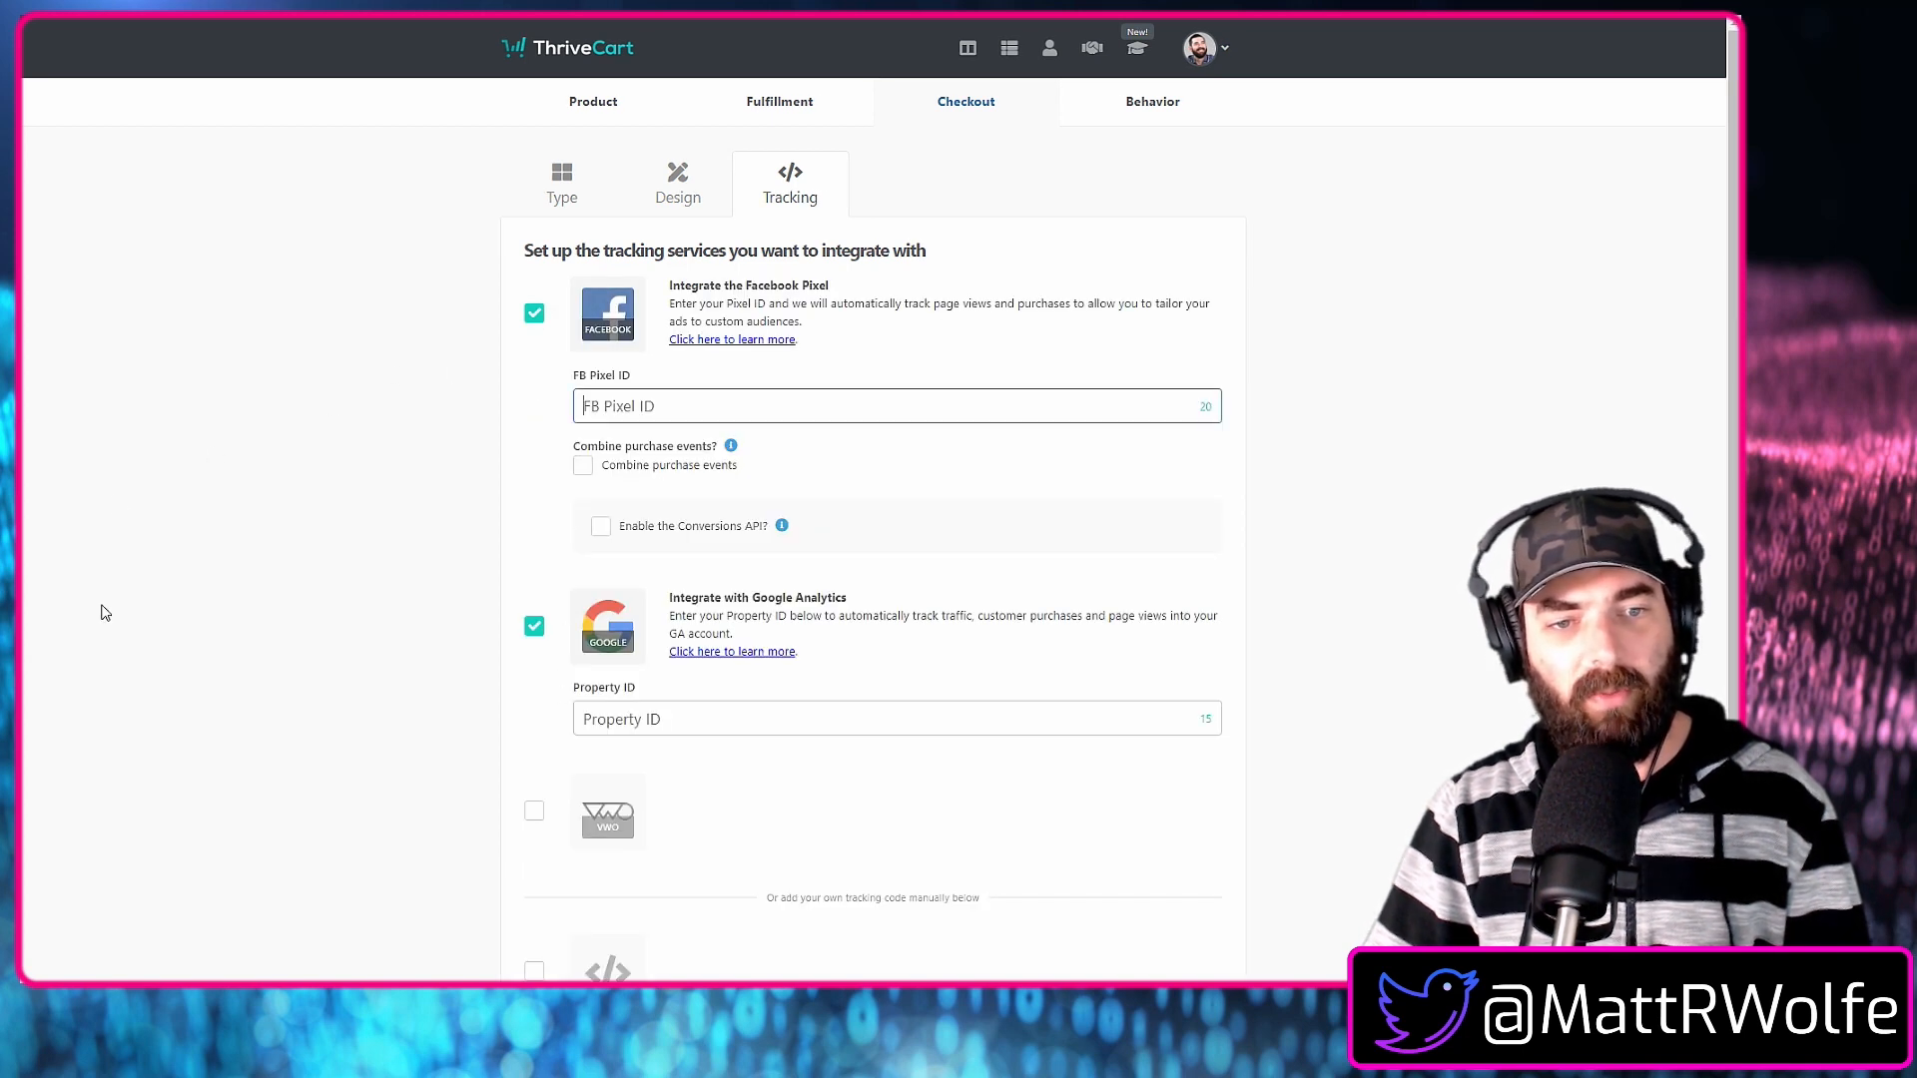
click(543, 315)
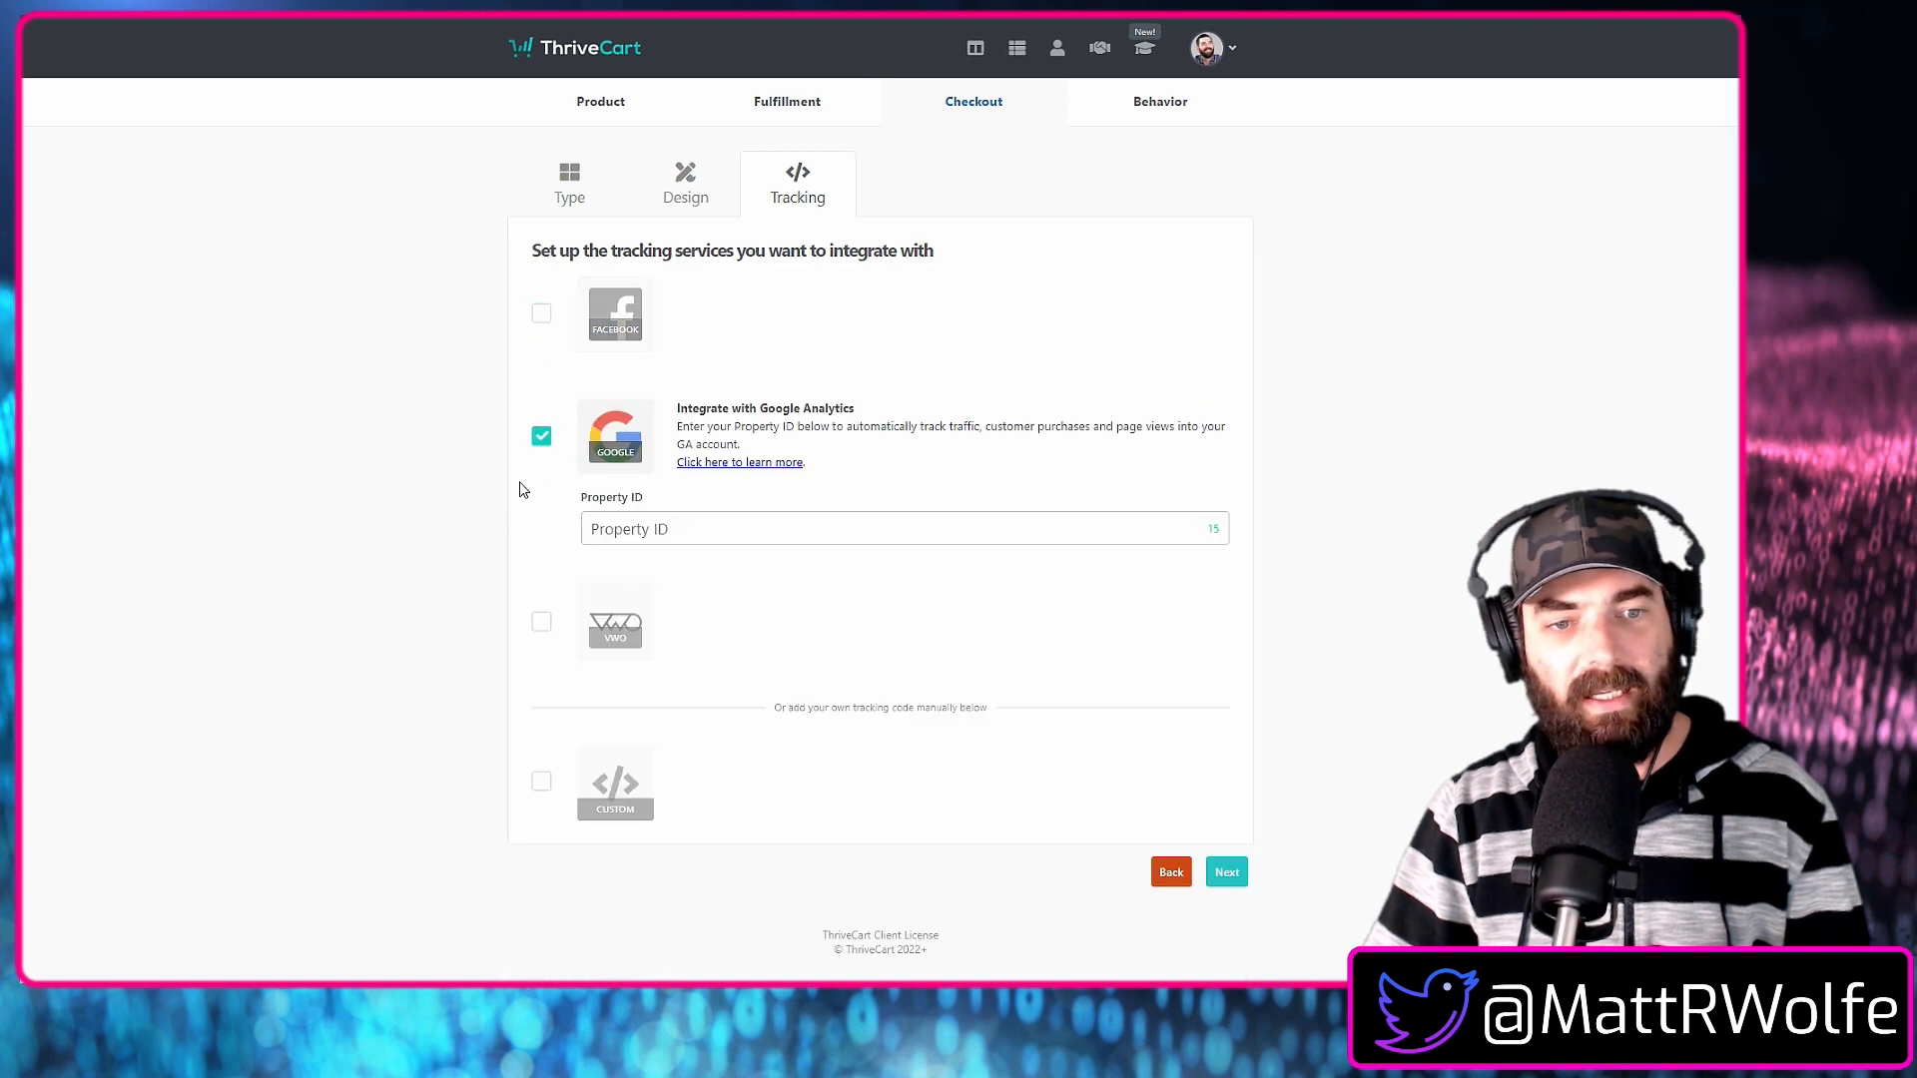
click(540, 436)
Start a behavior rule for the product that uses ActiveCampaign when the main product is purchased.
click(1226, 810)
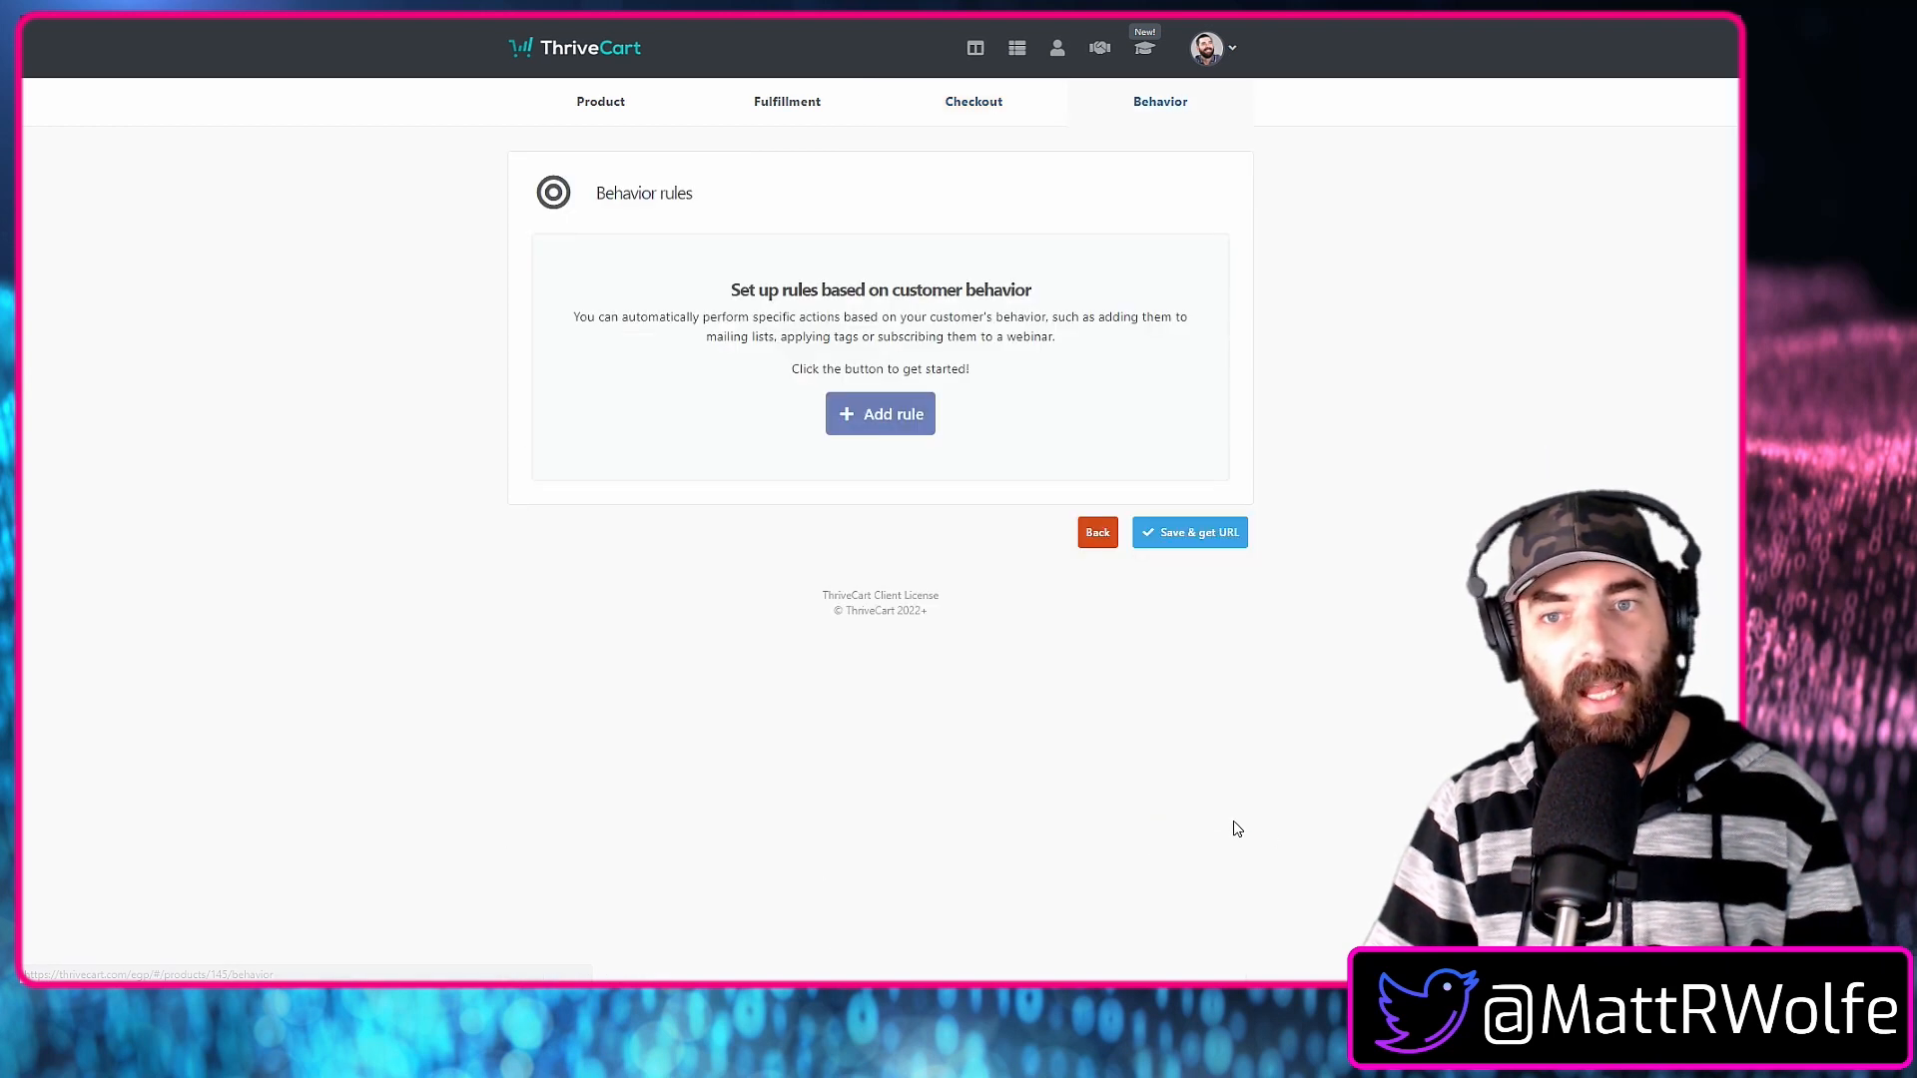
click(915, 438)
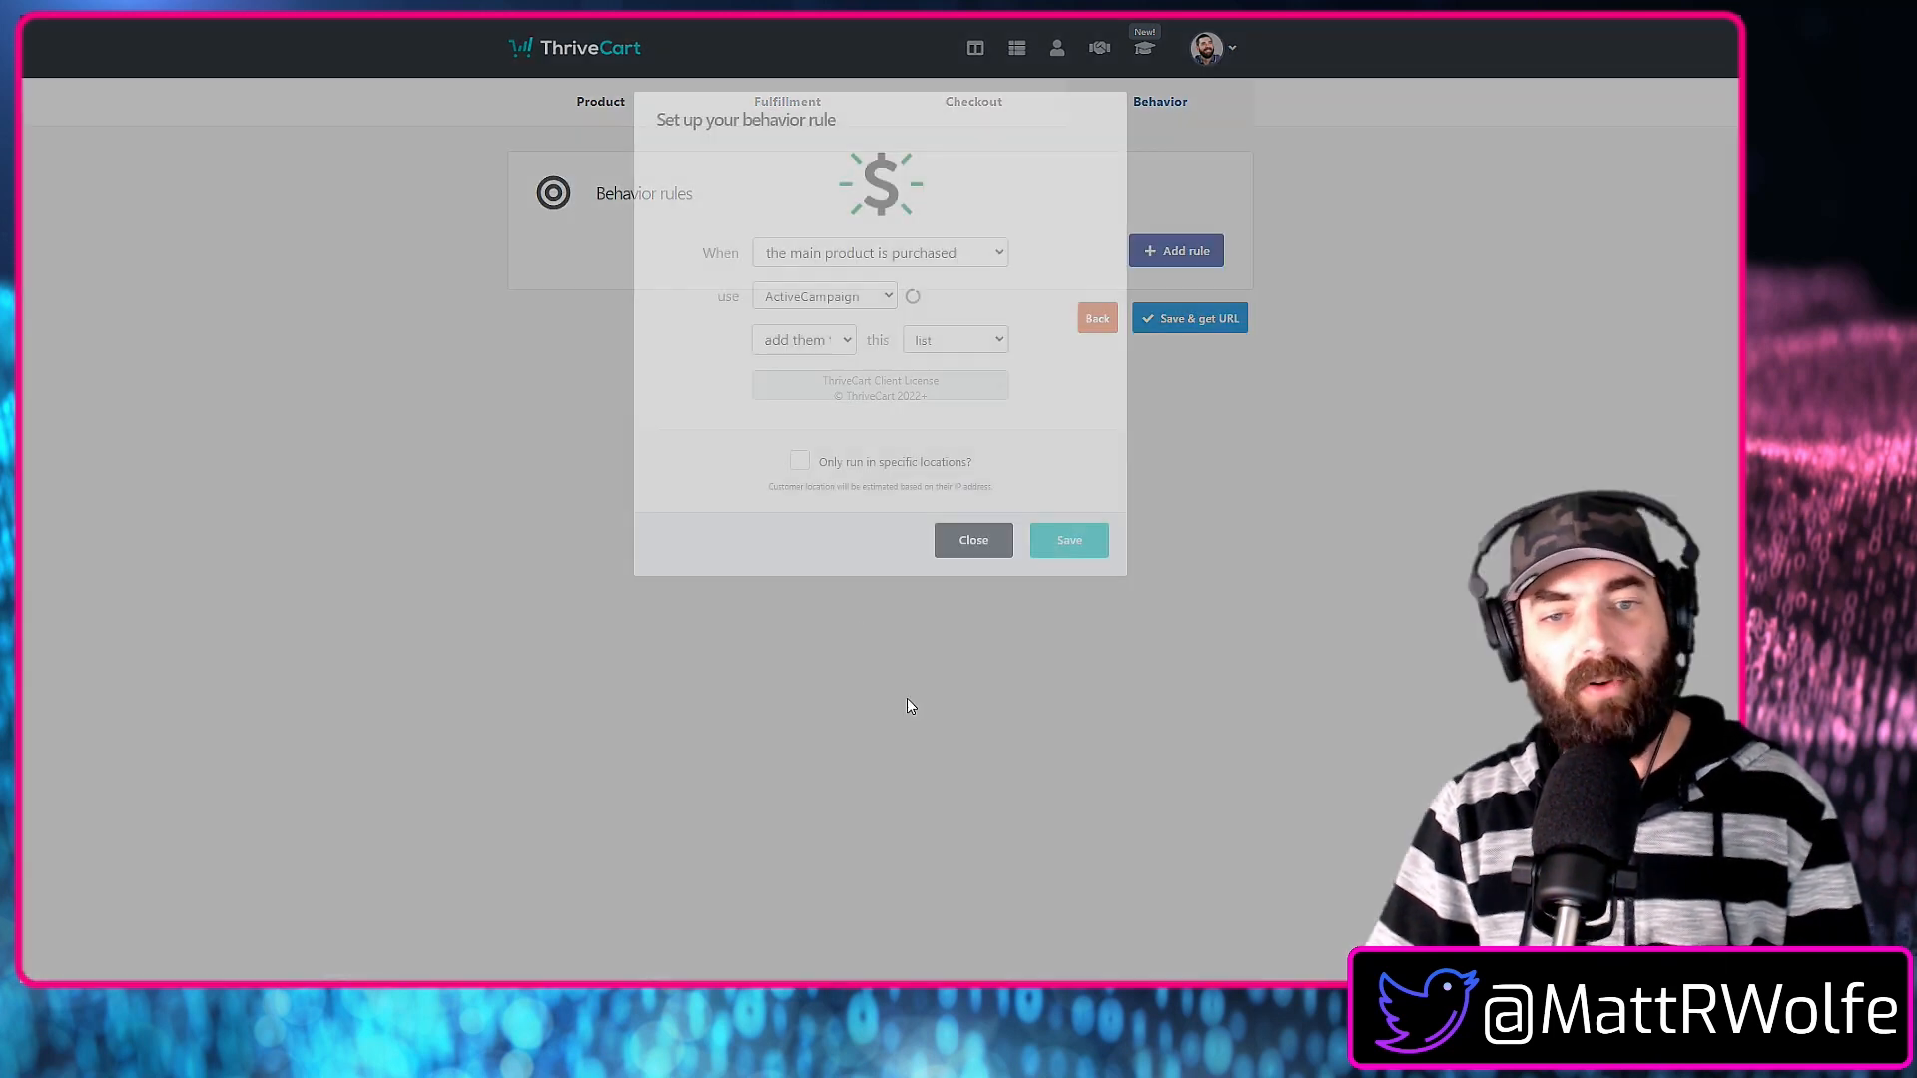
click(988, 256)
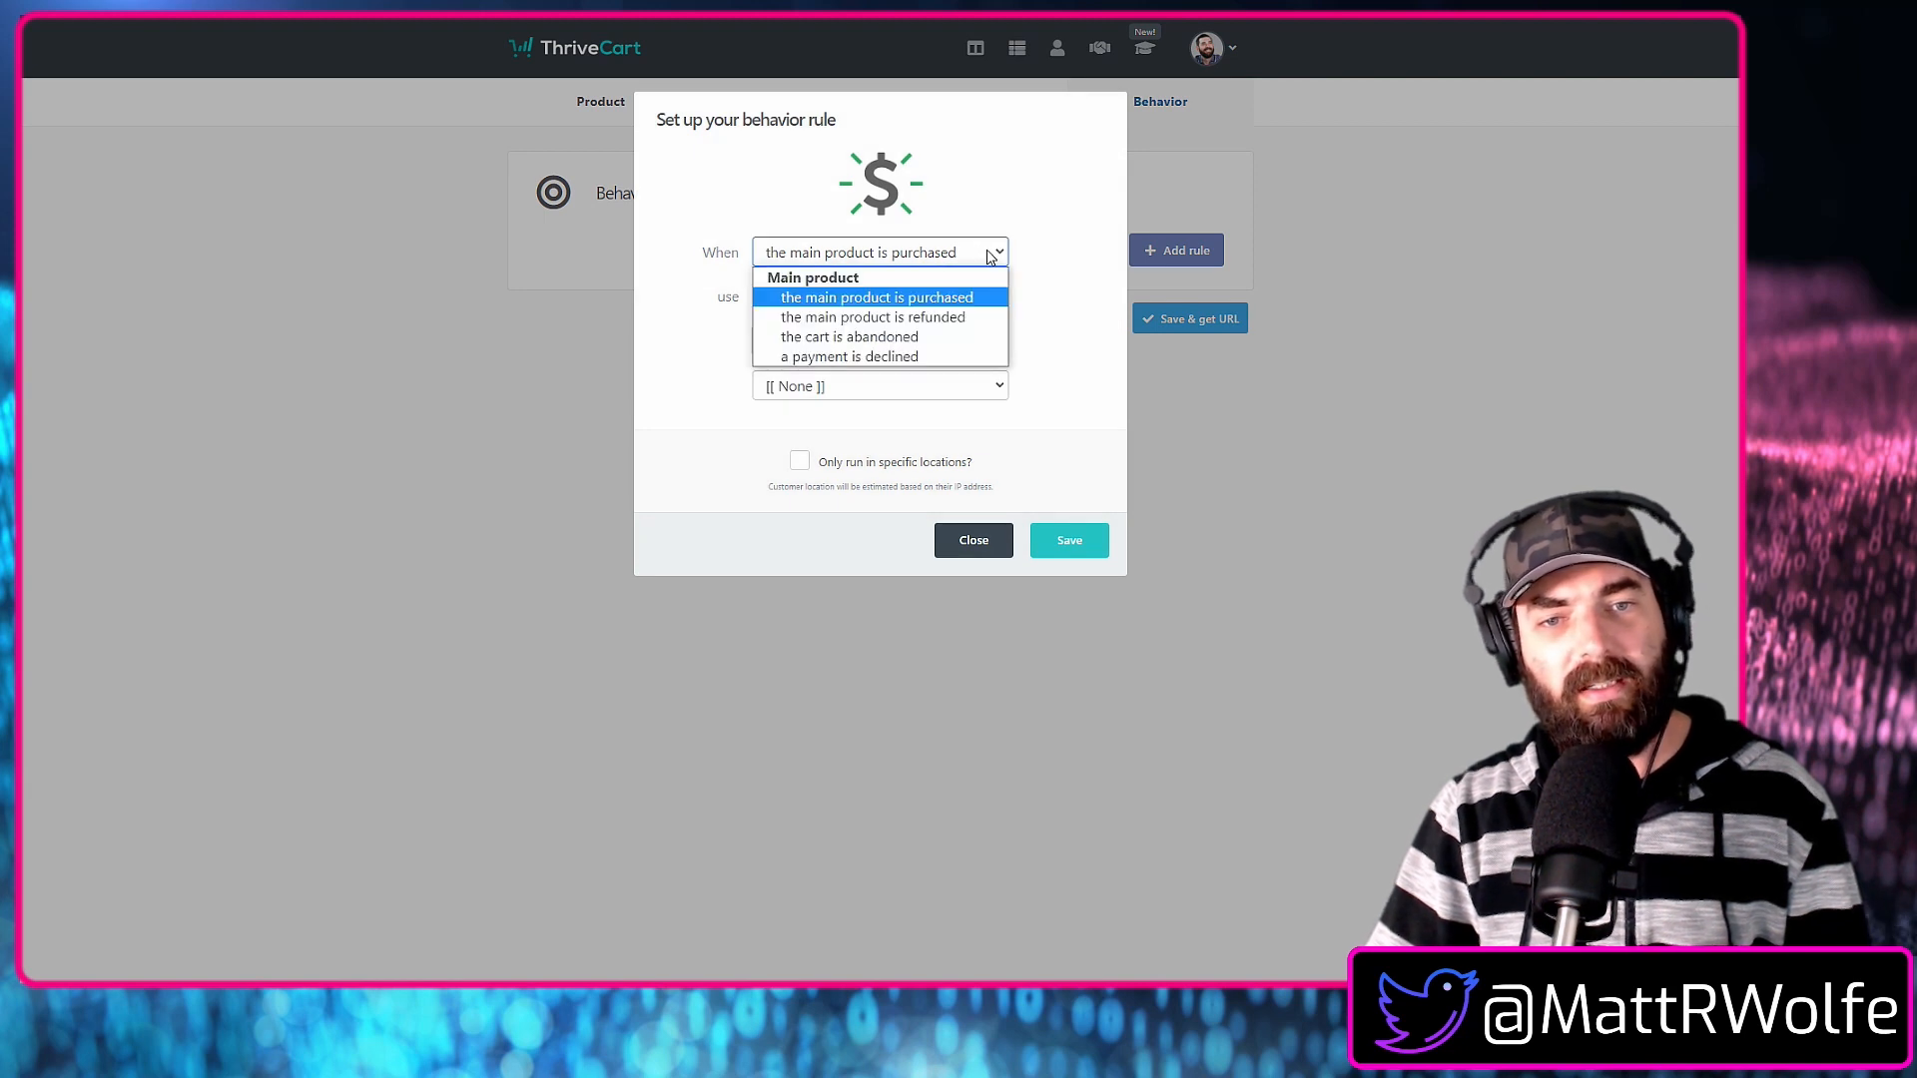
click(988, 256)
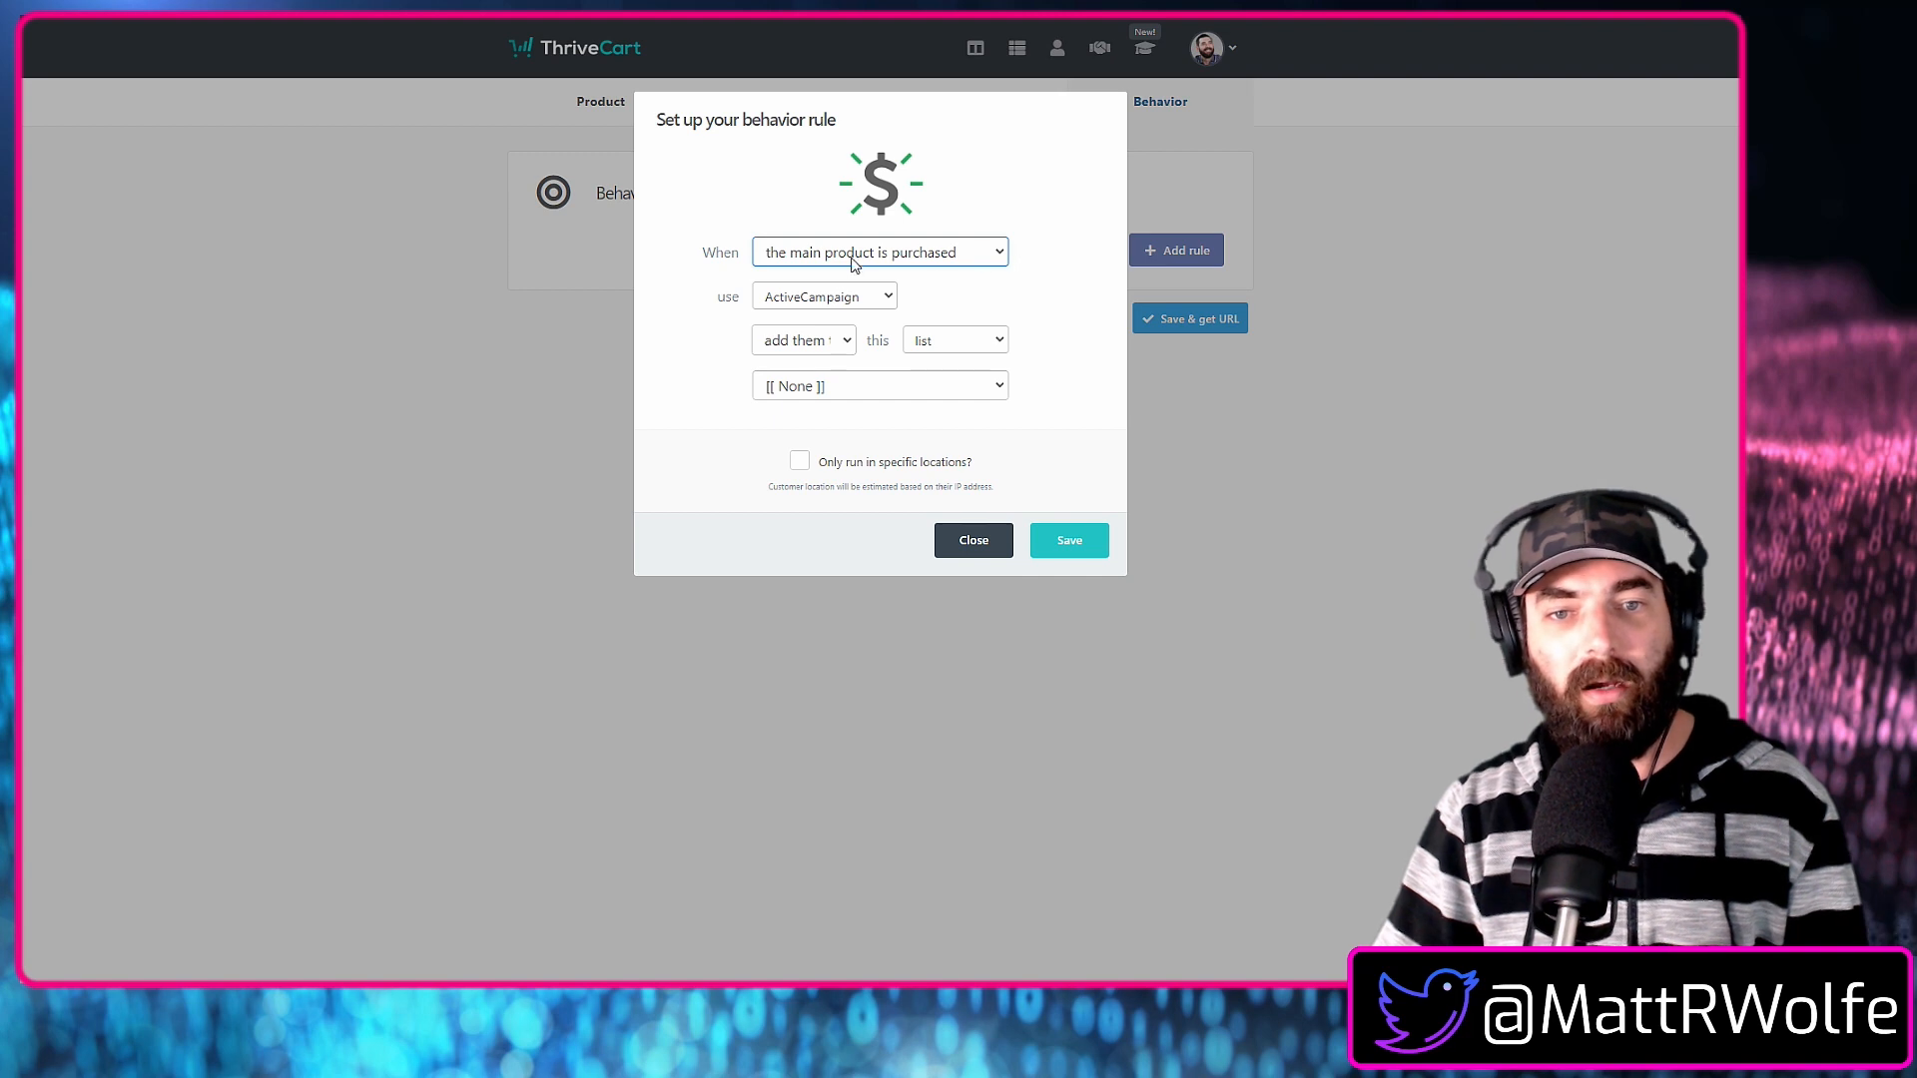
click(939, 262)
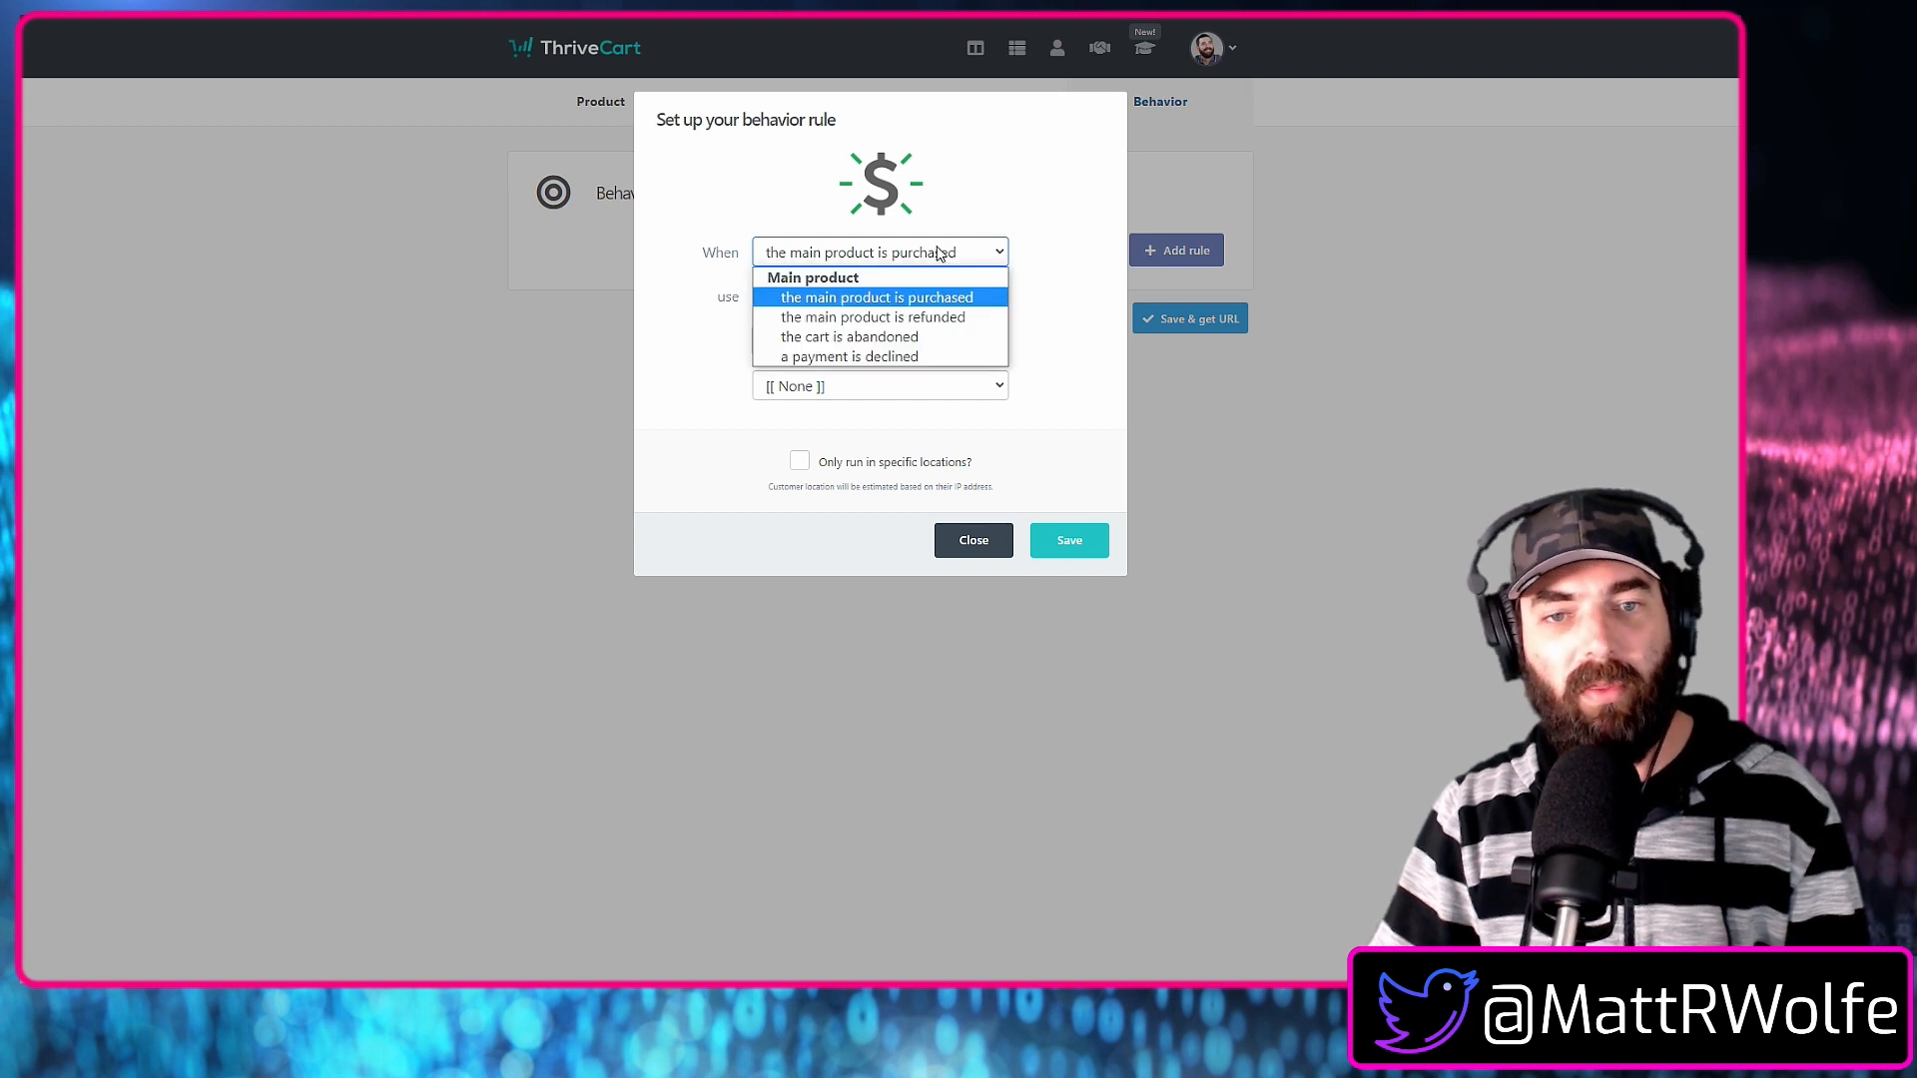
click(938, 297)
click(848, 300)
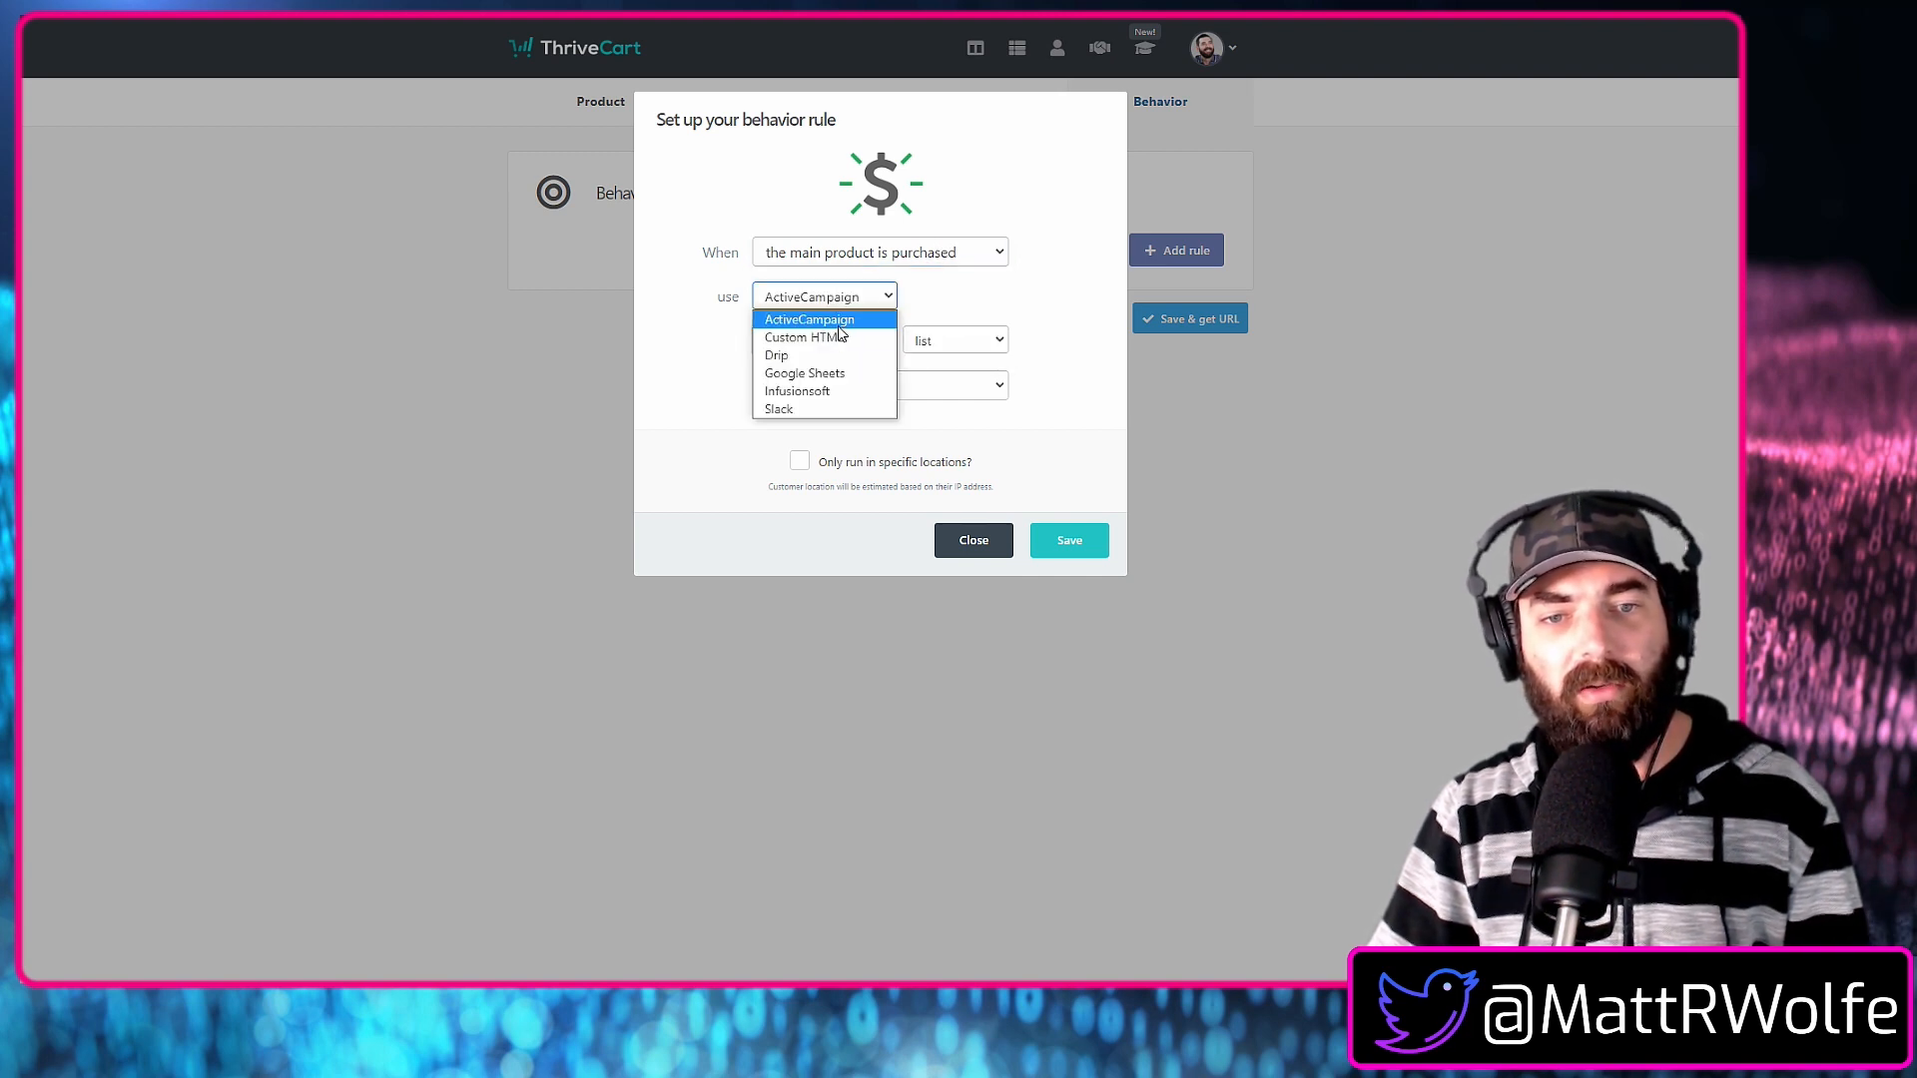
click(839, 327)
Have the purchase rule add buyers to the "All Customers" list and save it.
click(829, 343)
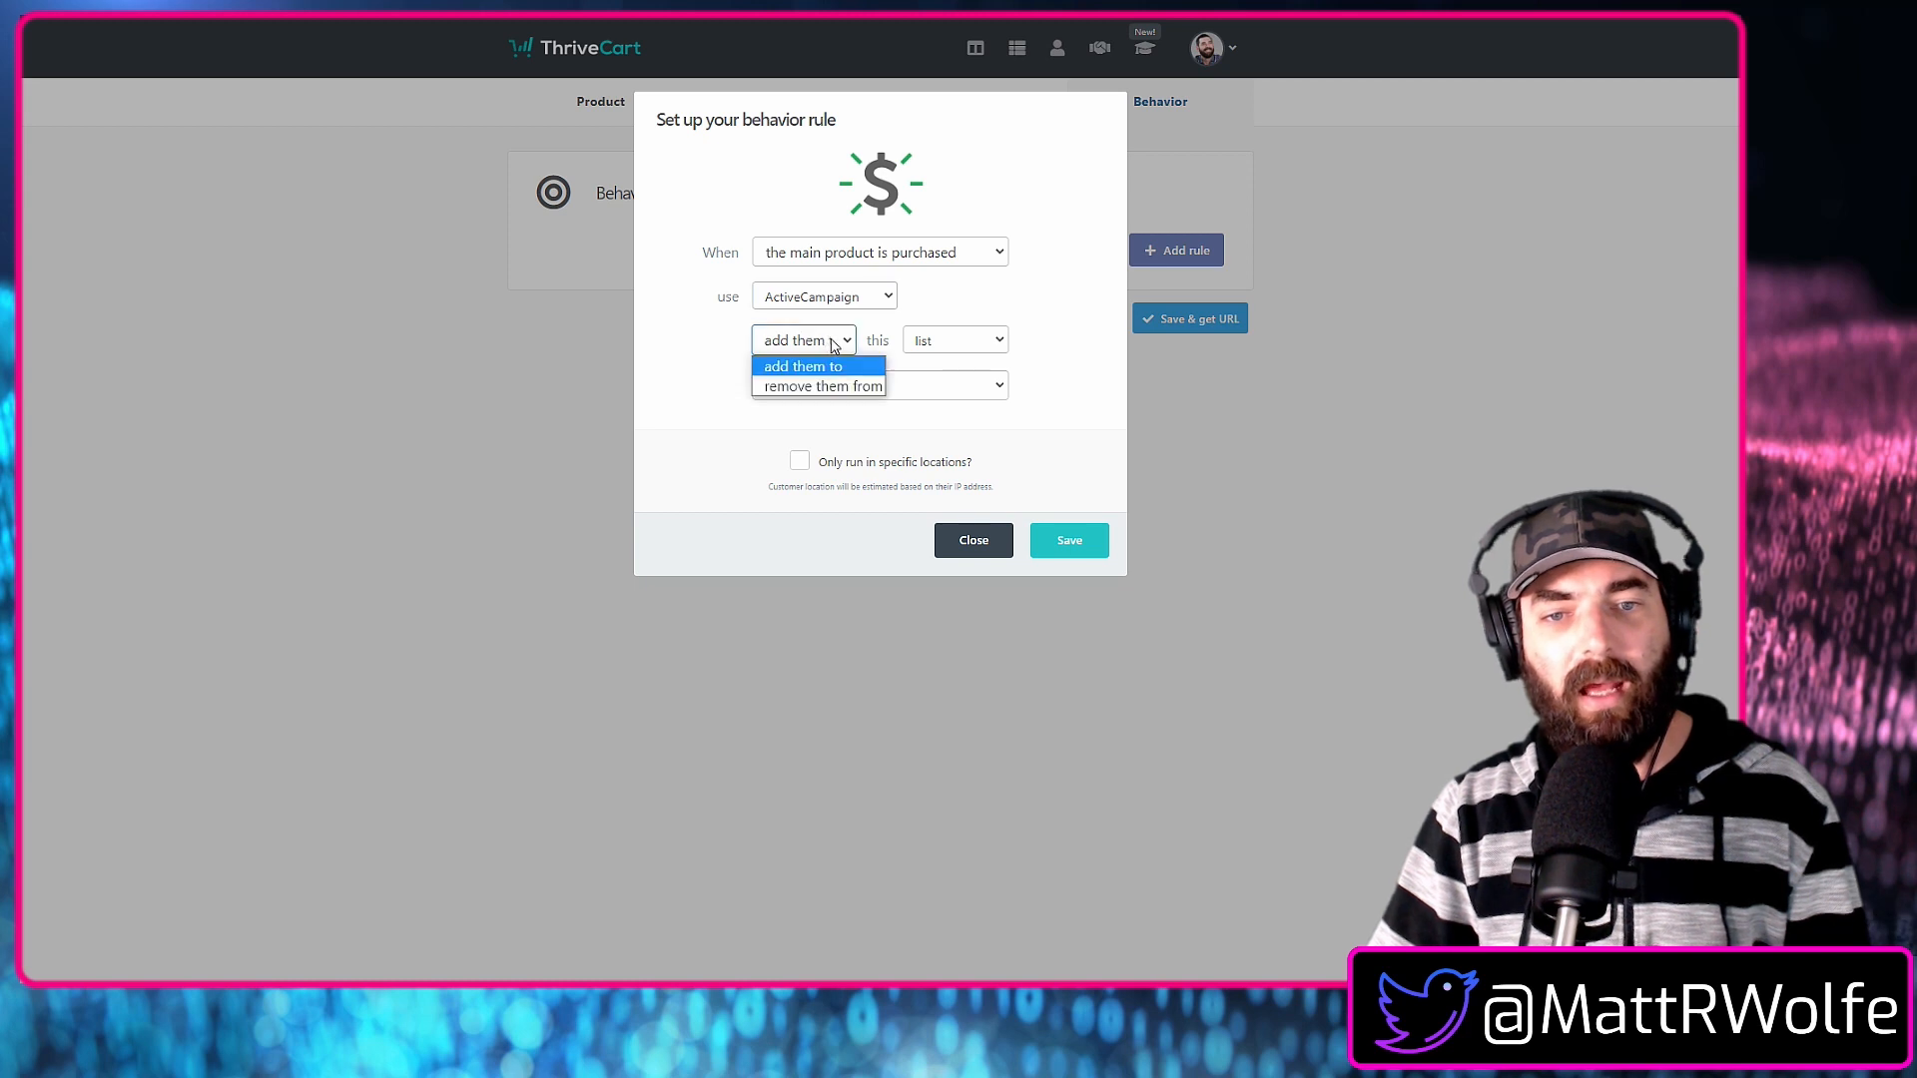
click(971, 351)
click(839, 376)
click(898, 386)
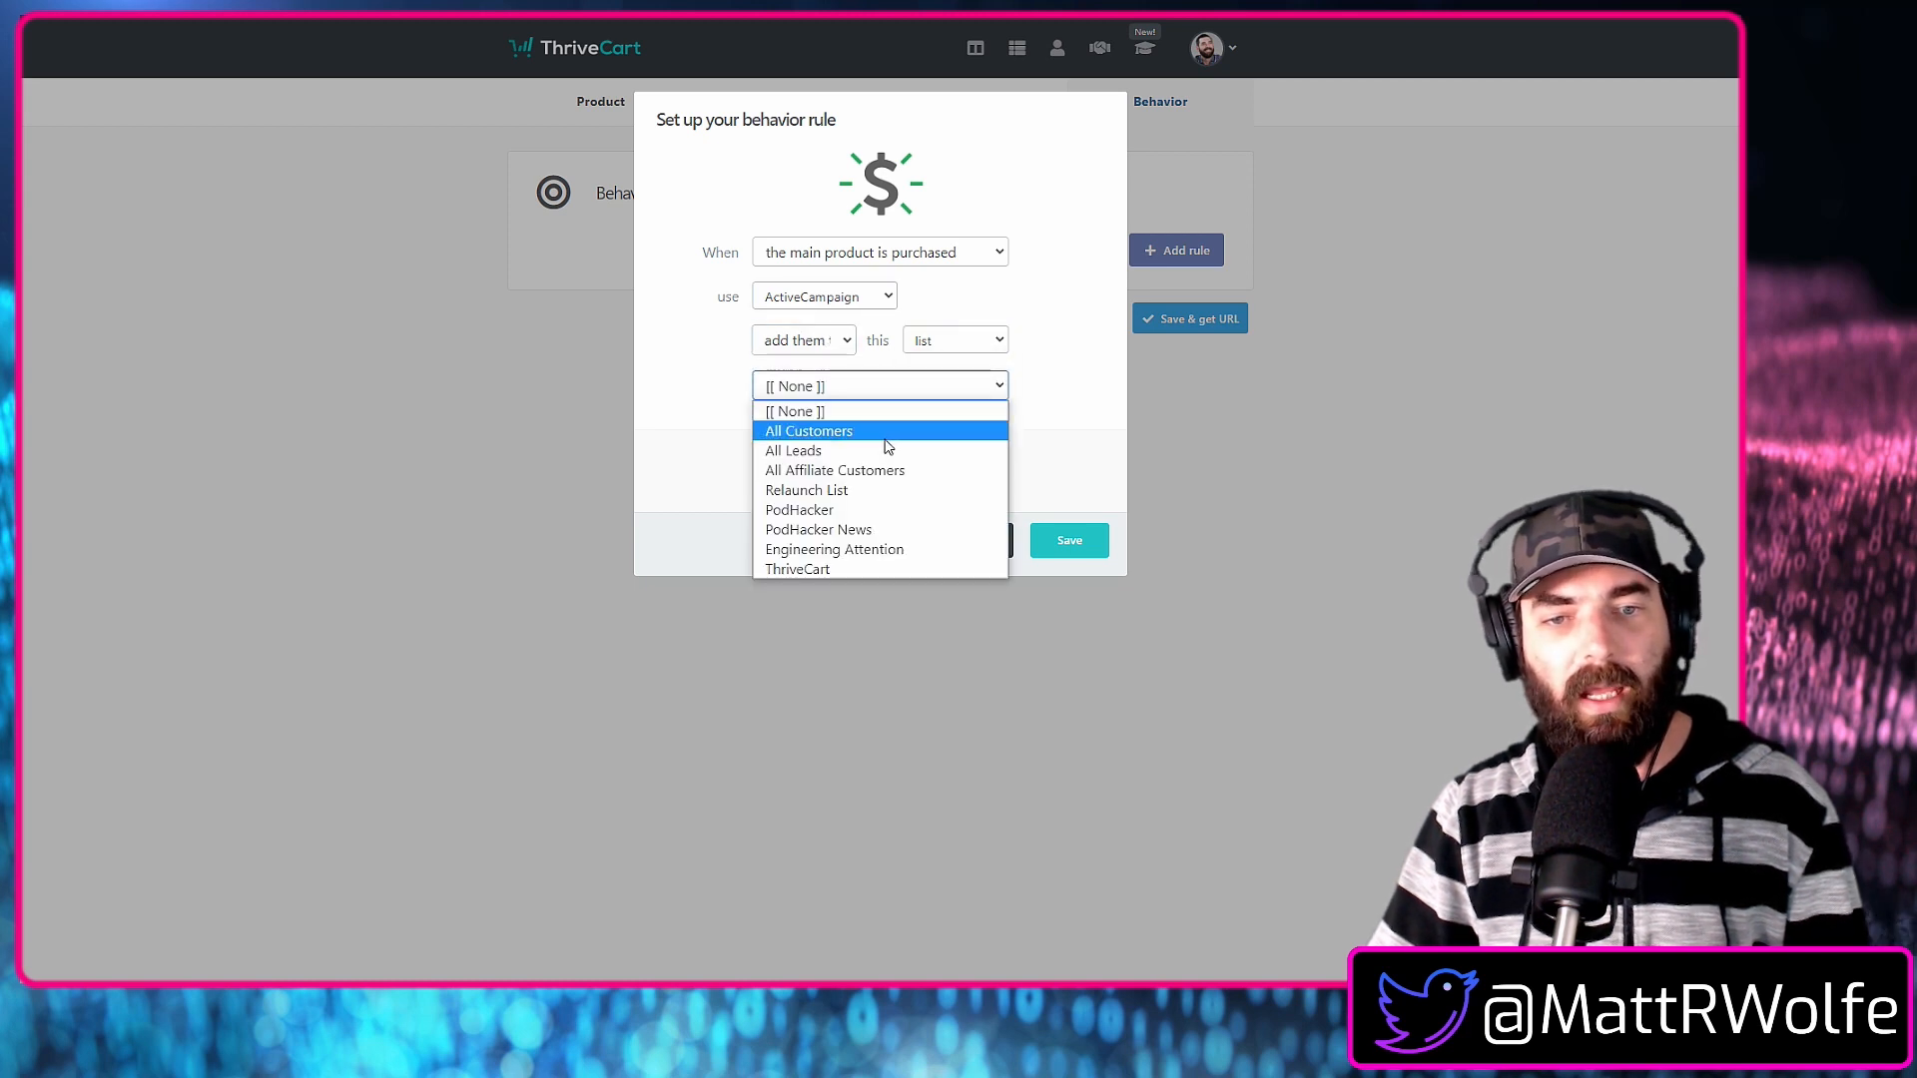
click(884, 435)
click(1080, 537)
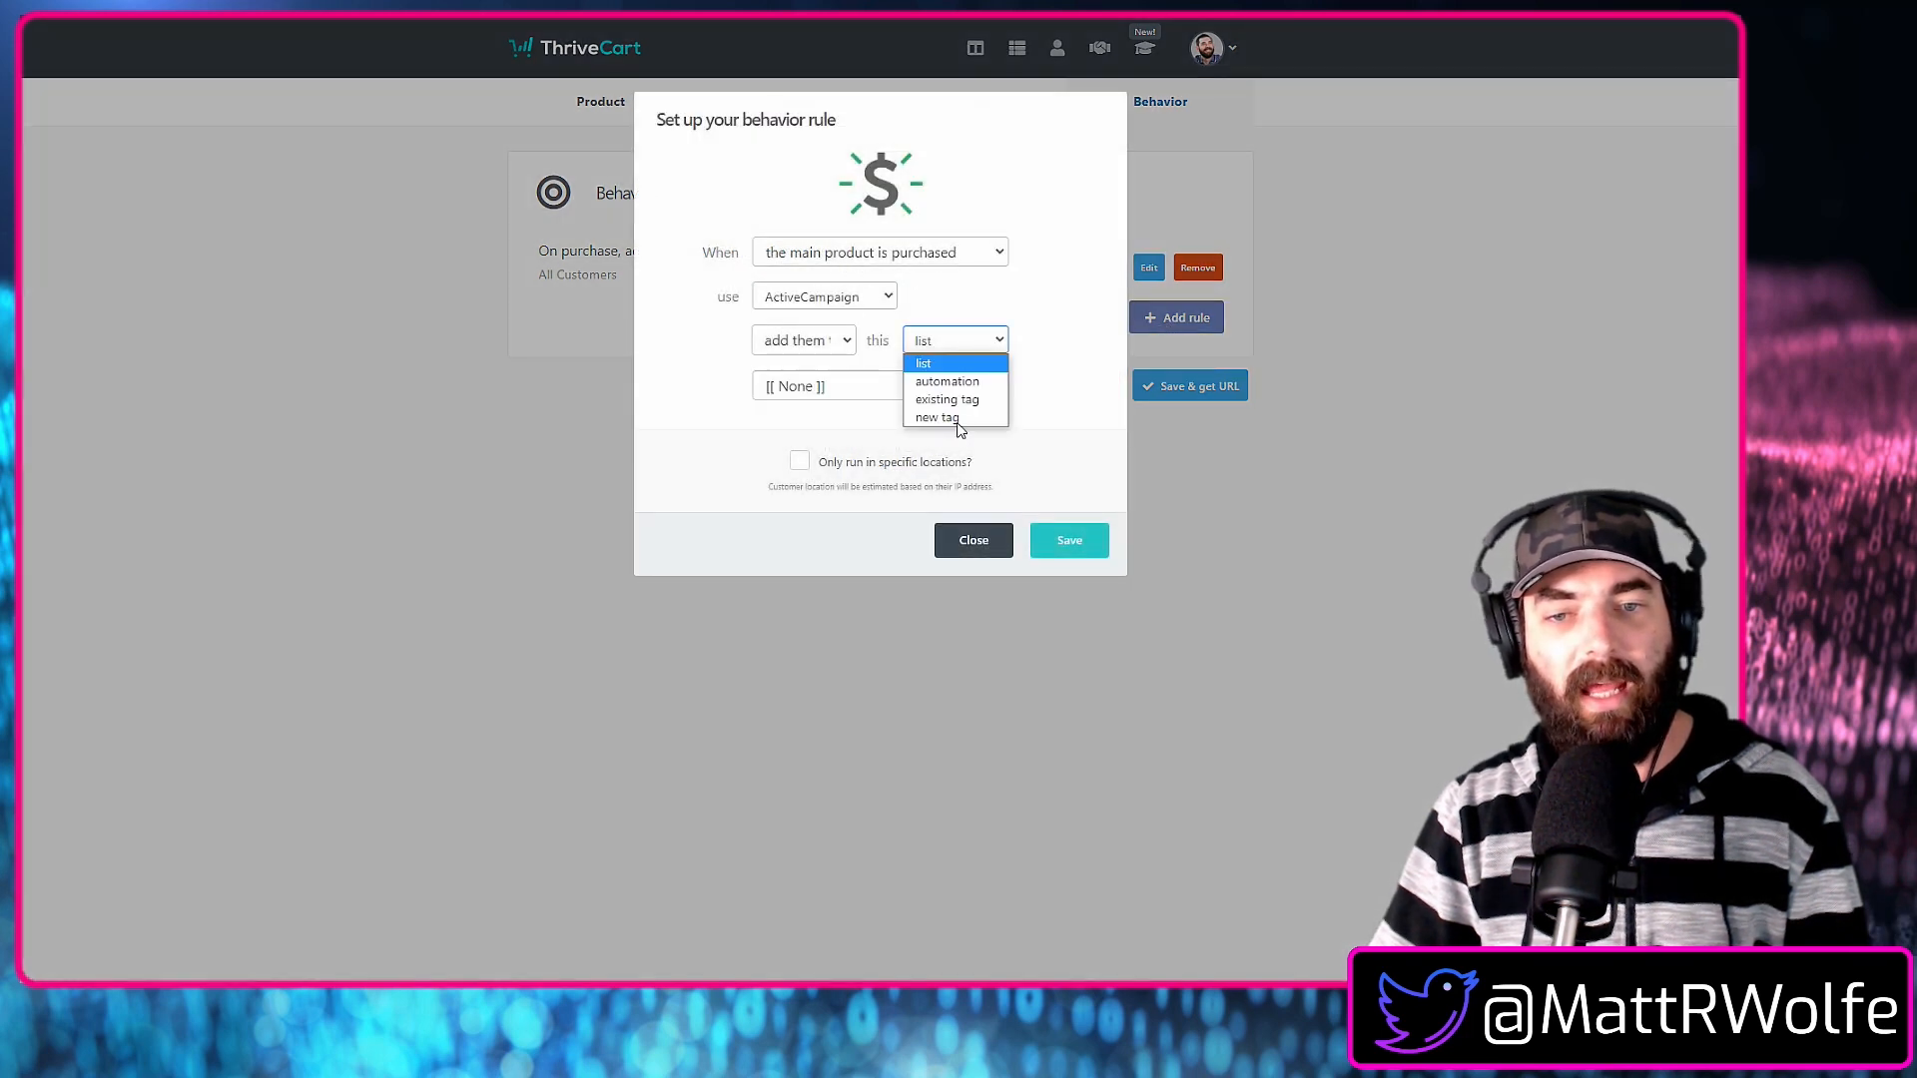
Save a second ActiveCampaign purchase rule that adds buyers to the new tag "(Customer) Online Business in a Day".
click(953, 419)
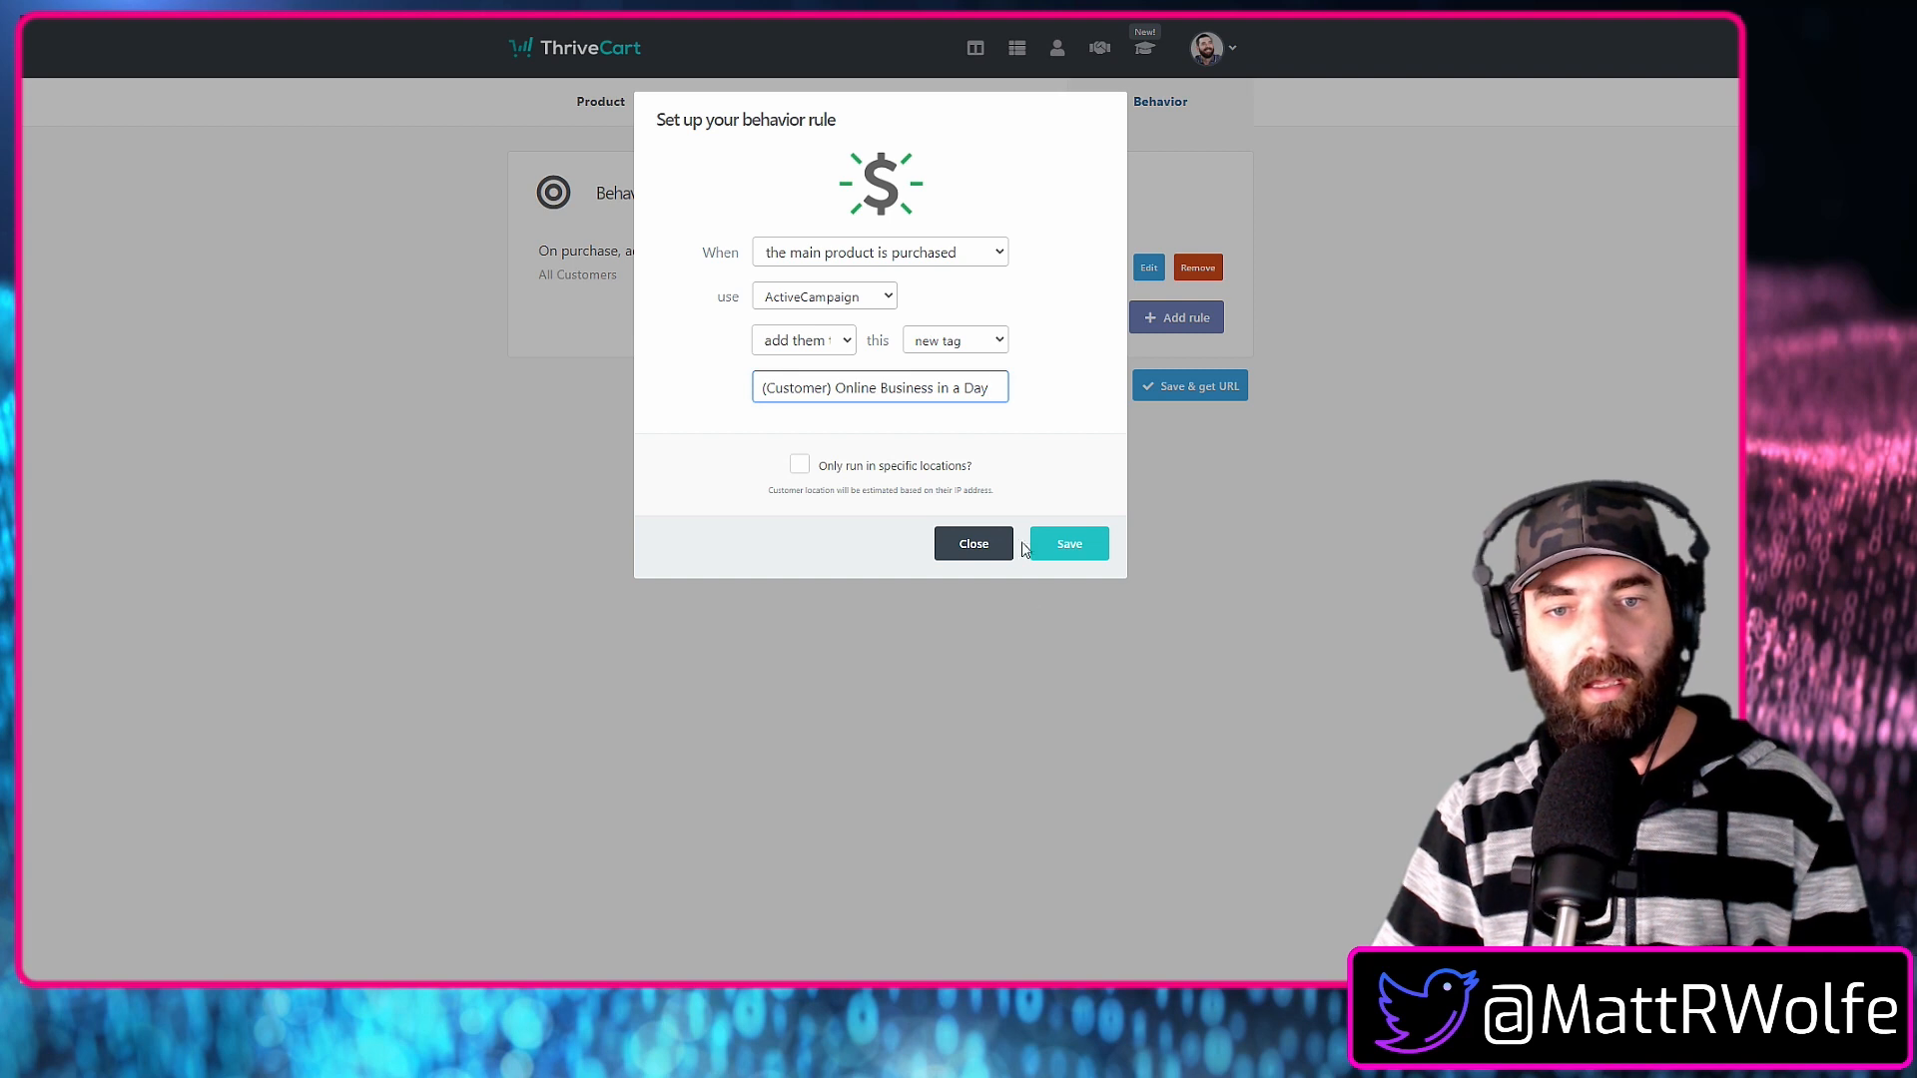
key(ctrl+a)
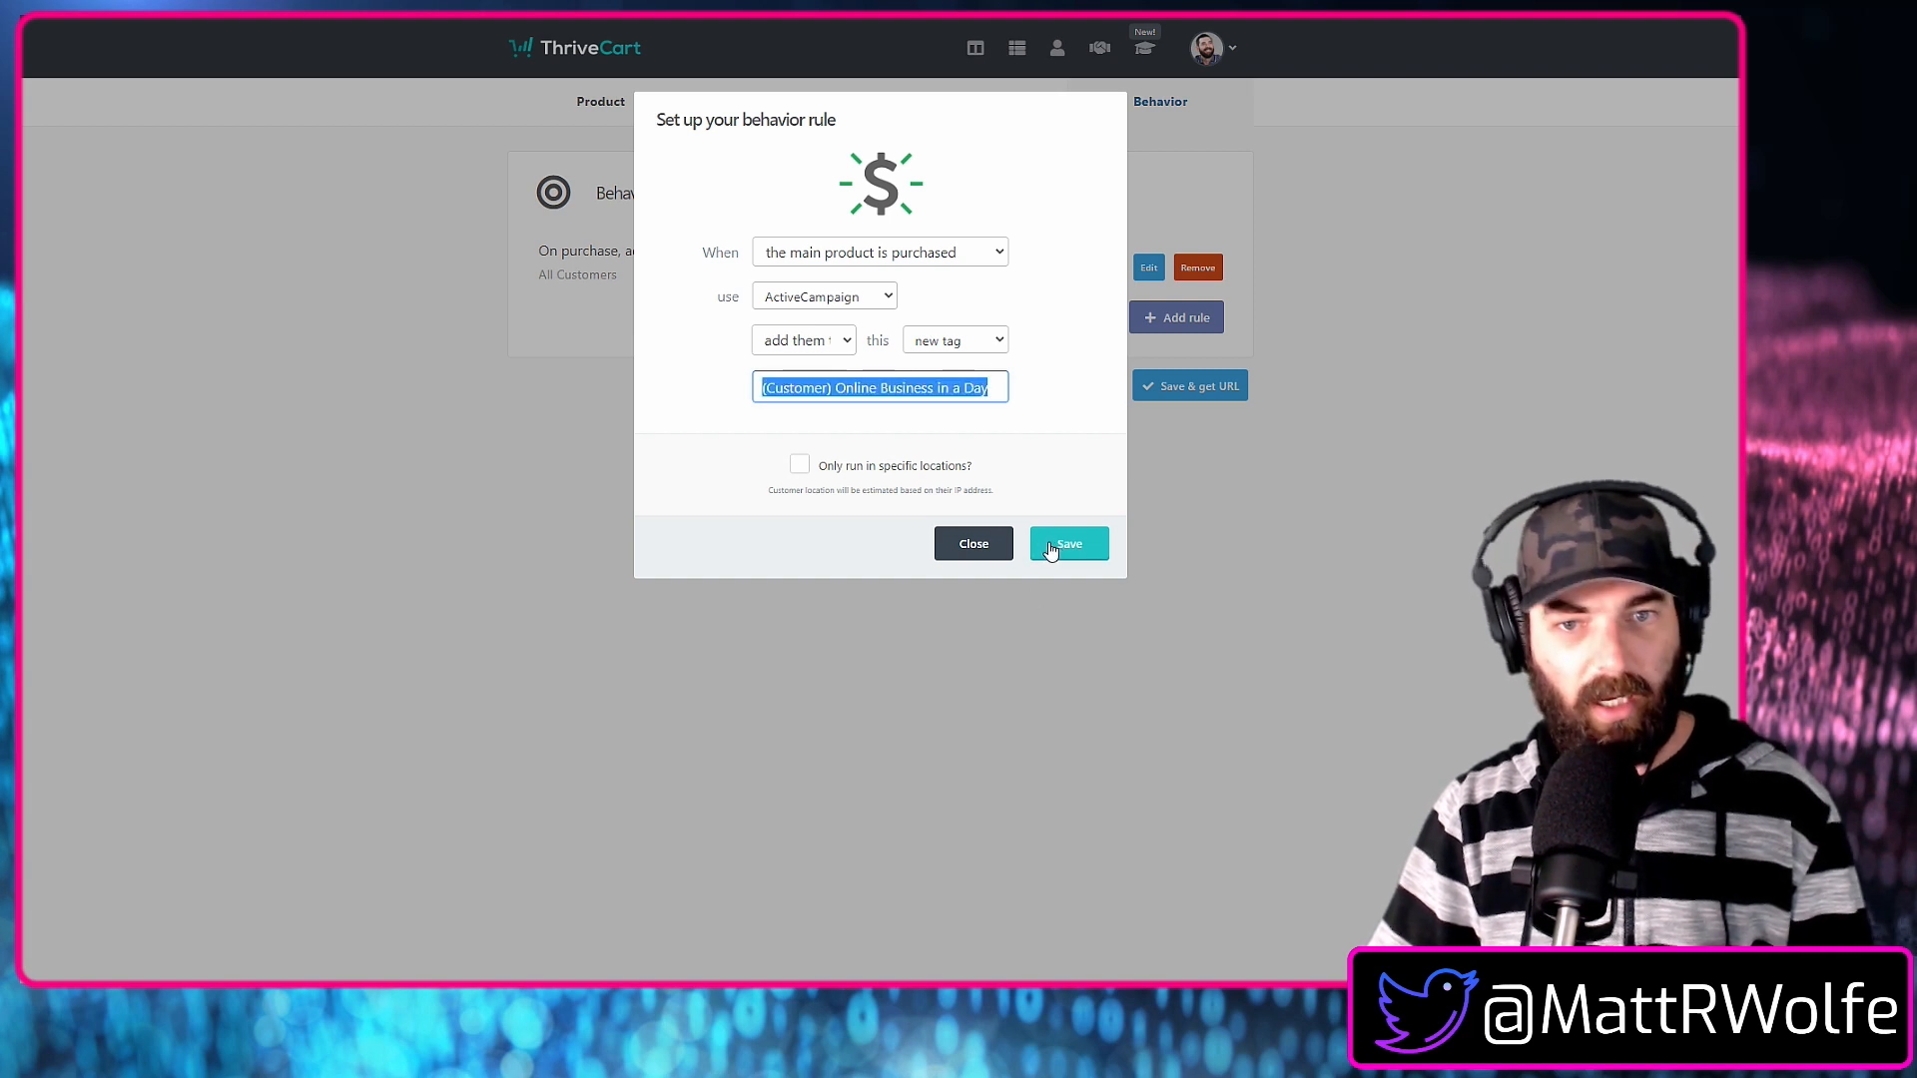
click(1087, 546)
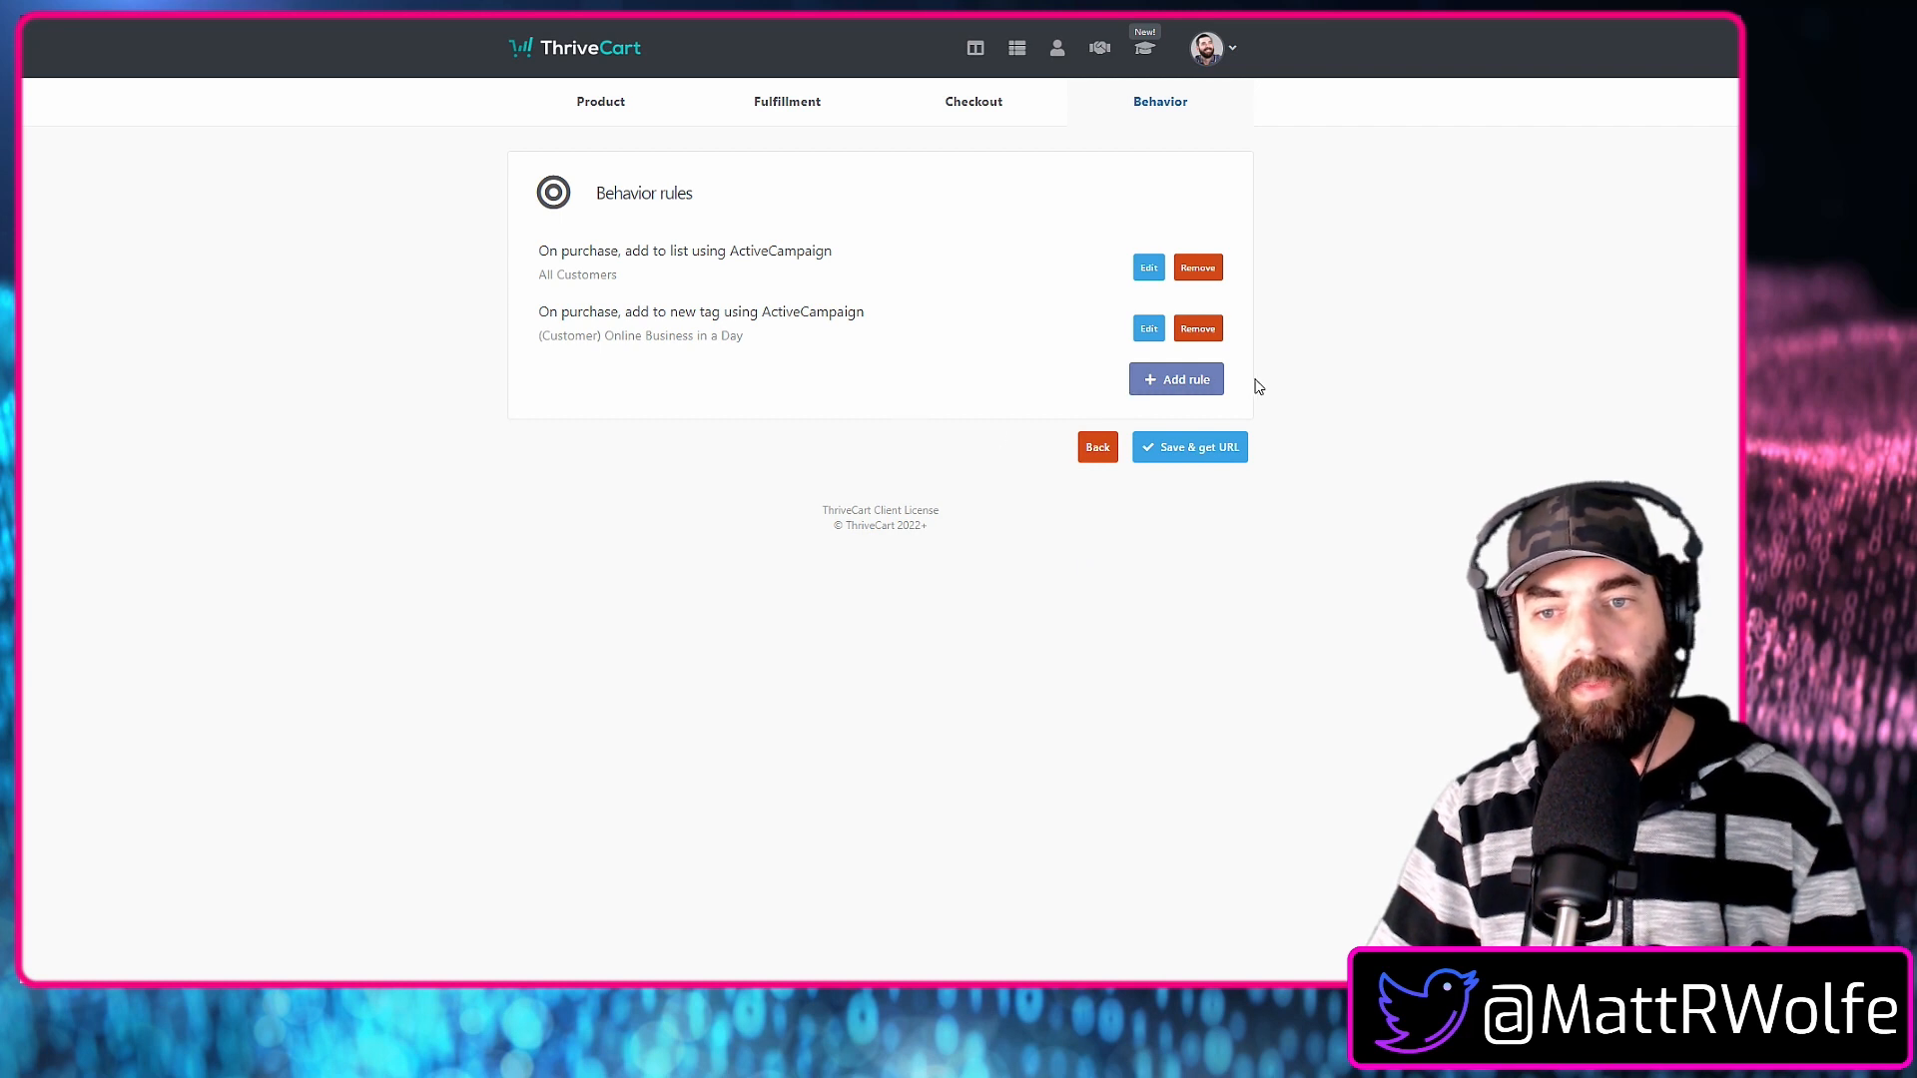
Add an ActiveCampaign rule that removes customers from the "All Customers" list when the main product is refunded, and save it.
click(1178, 387)
click(923, 257)
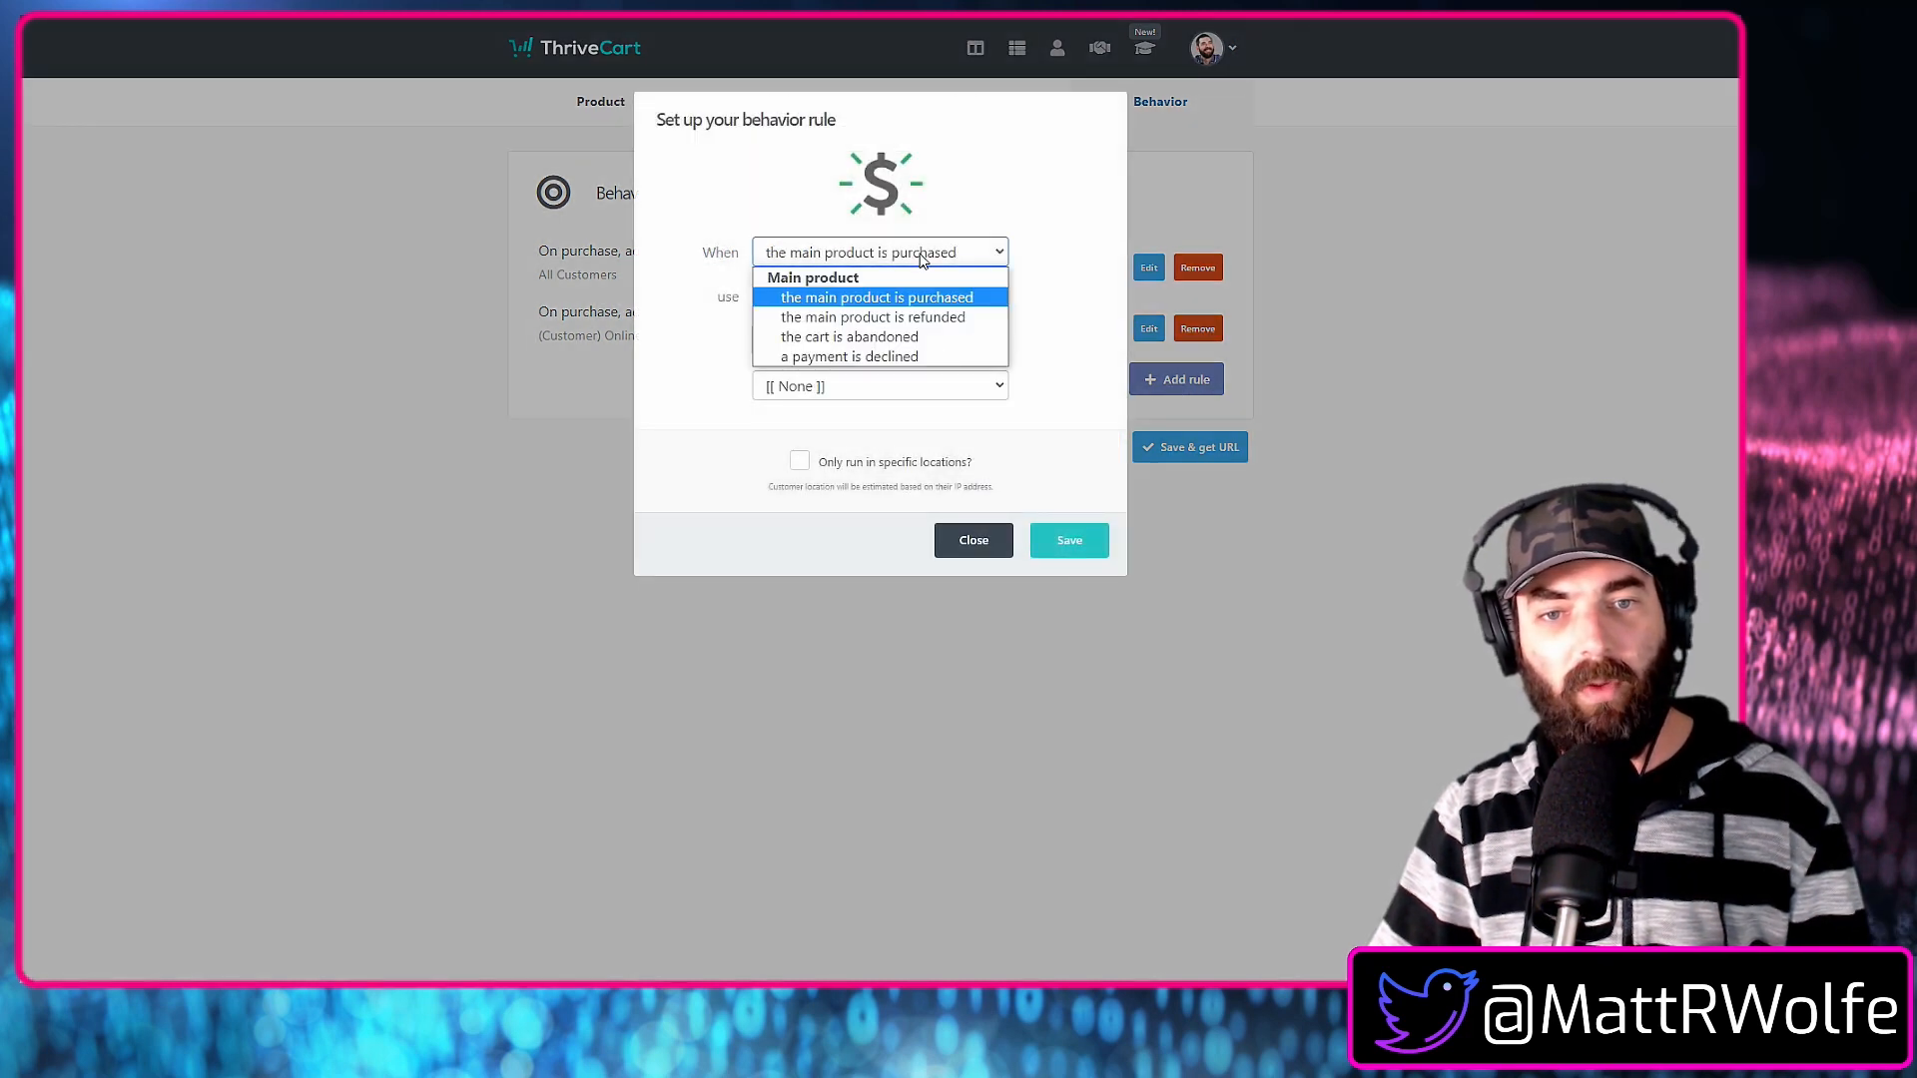
click(932, 319)
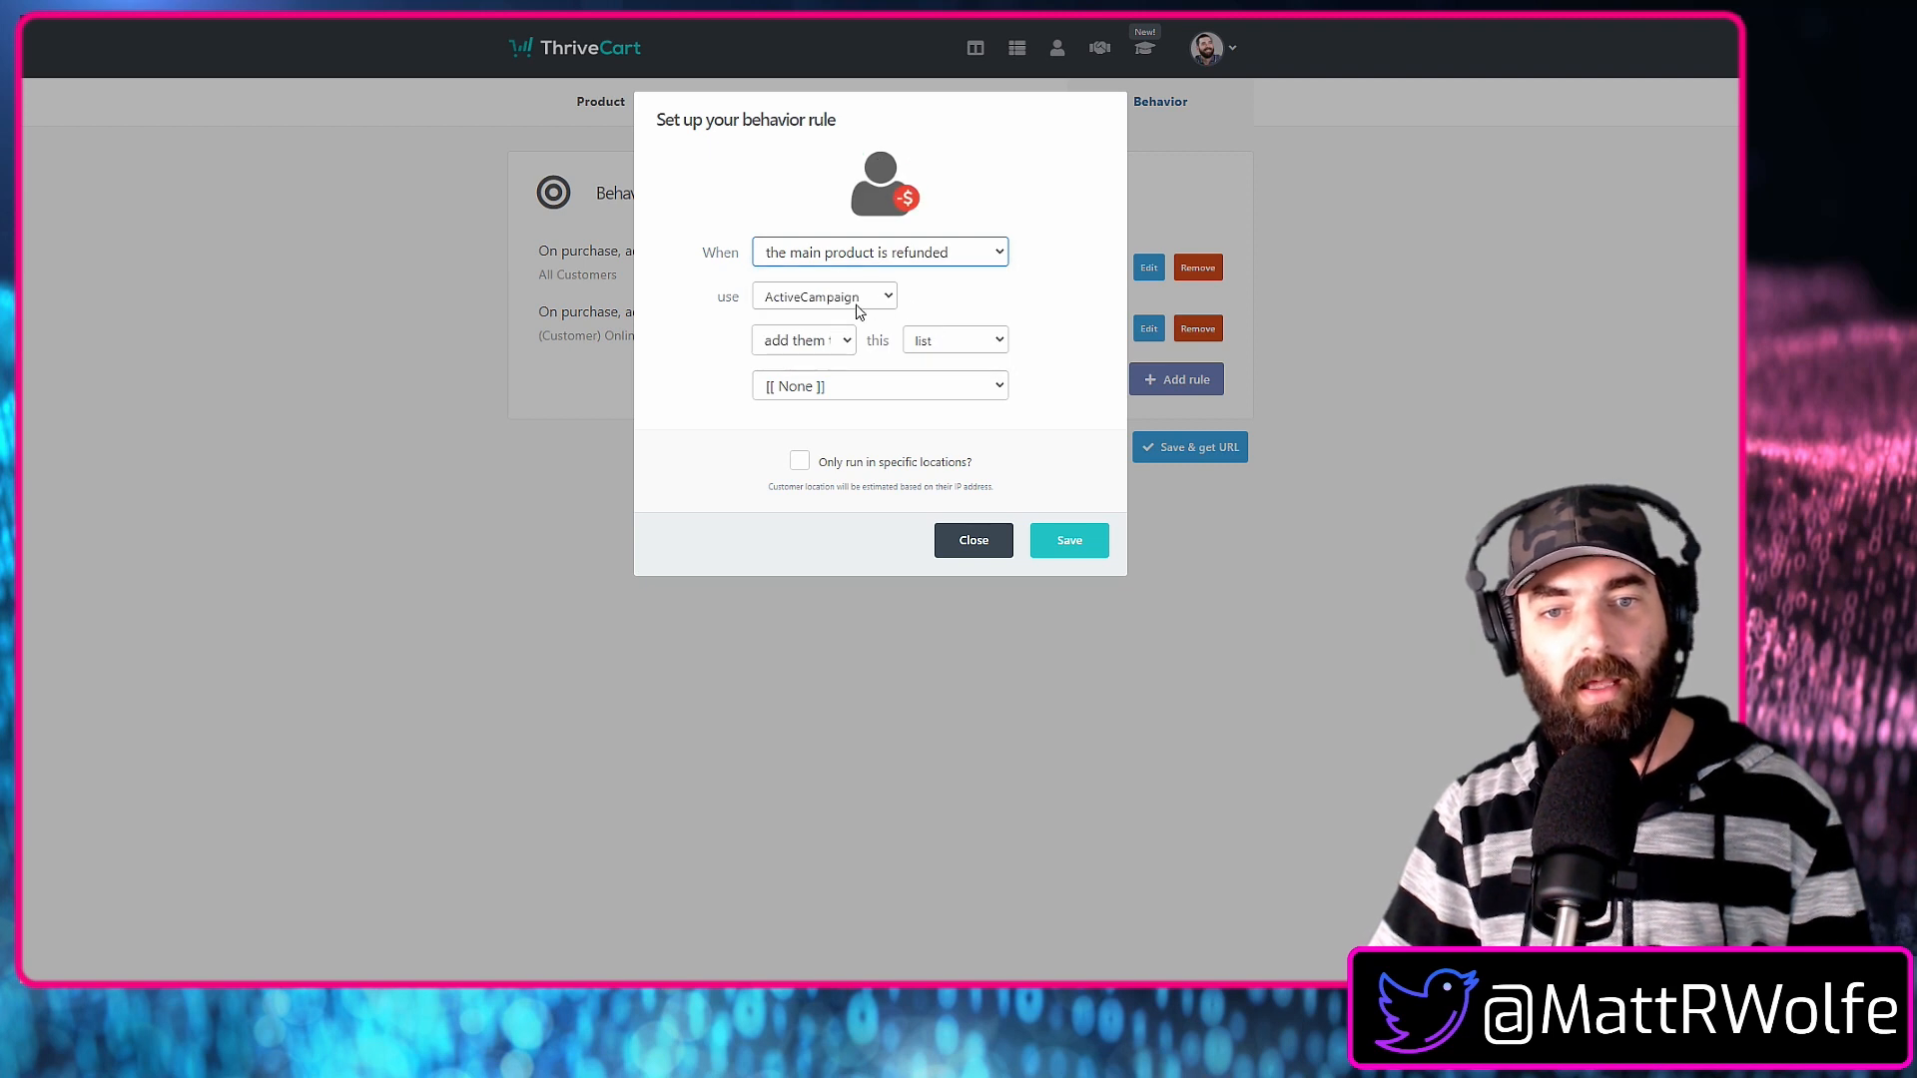
click(837, 348)
click(835, 378)
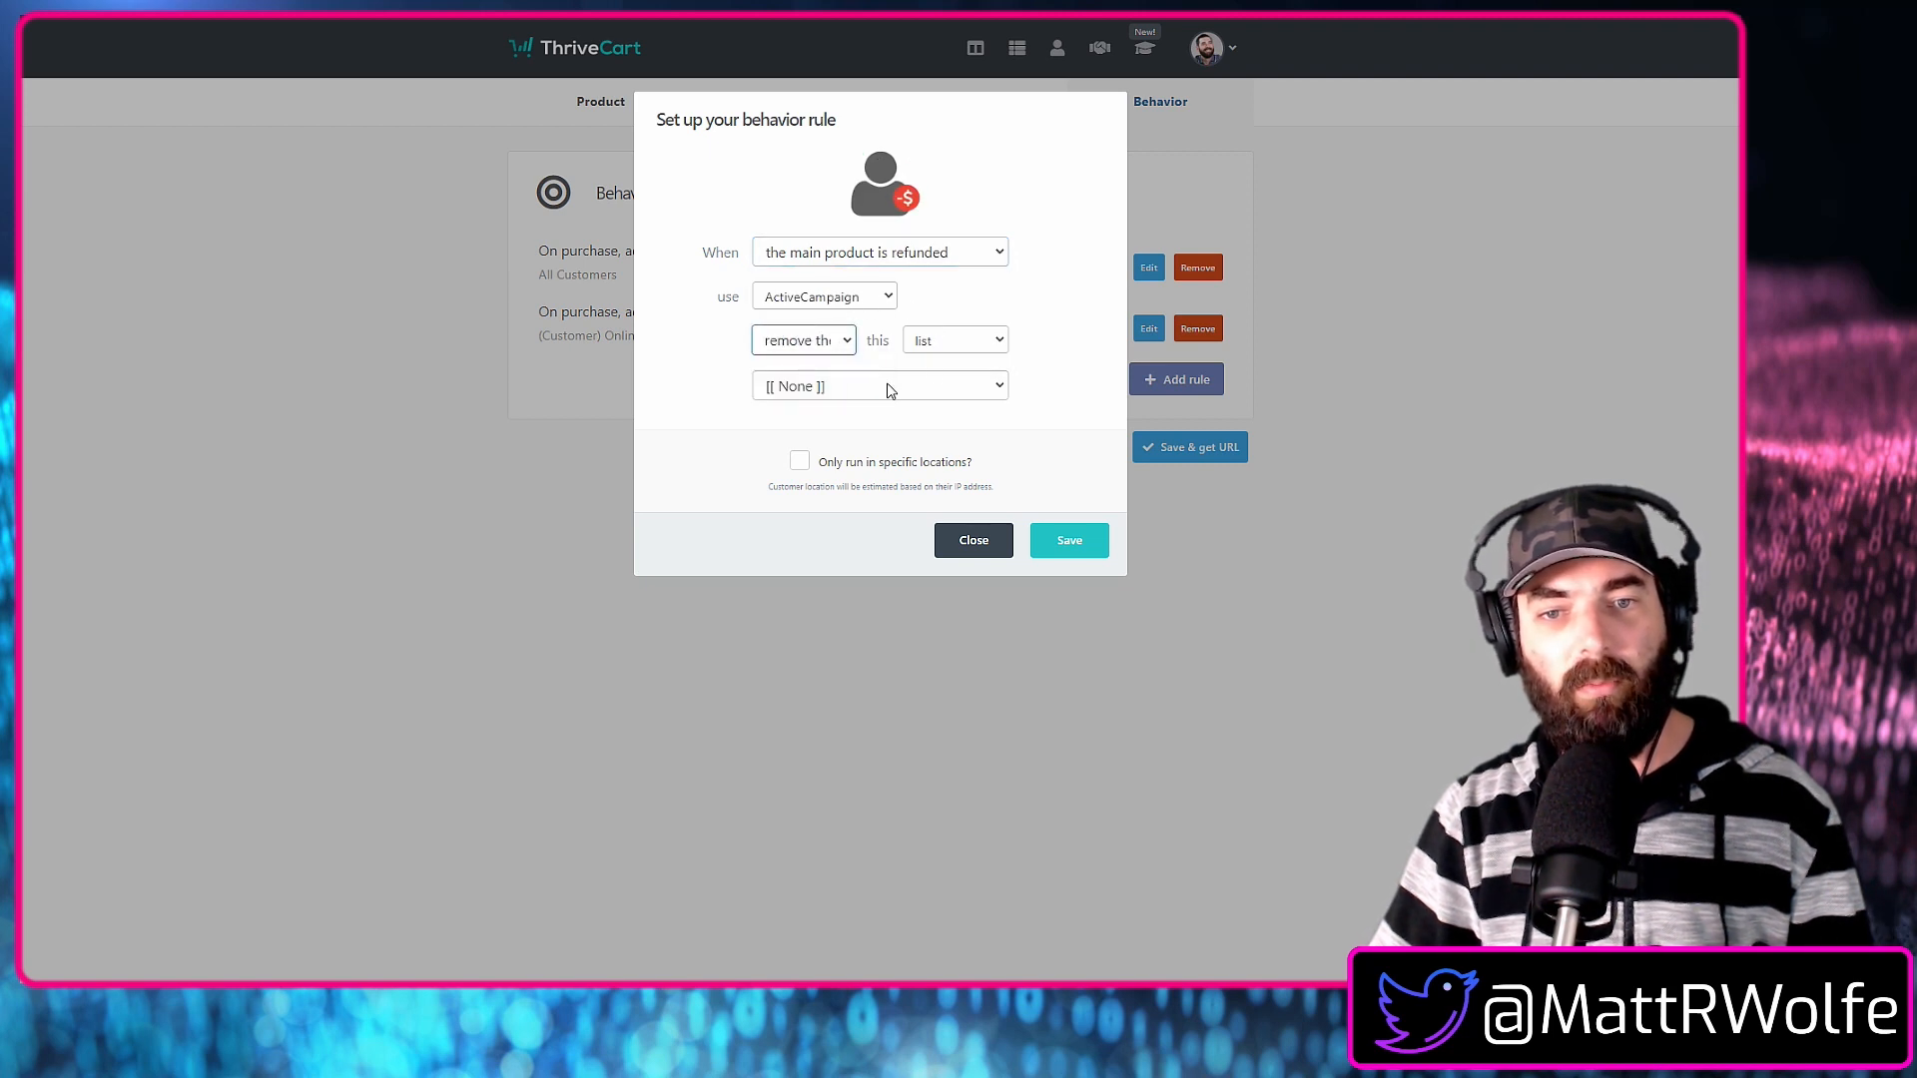
click(976, 343)
click(878, 386)
click(904, 424)
click(1040, 545)
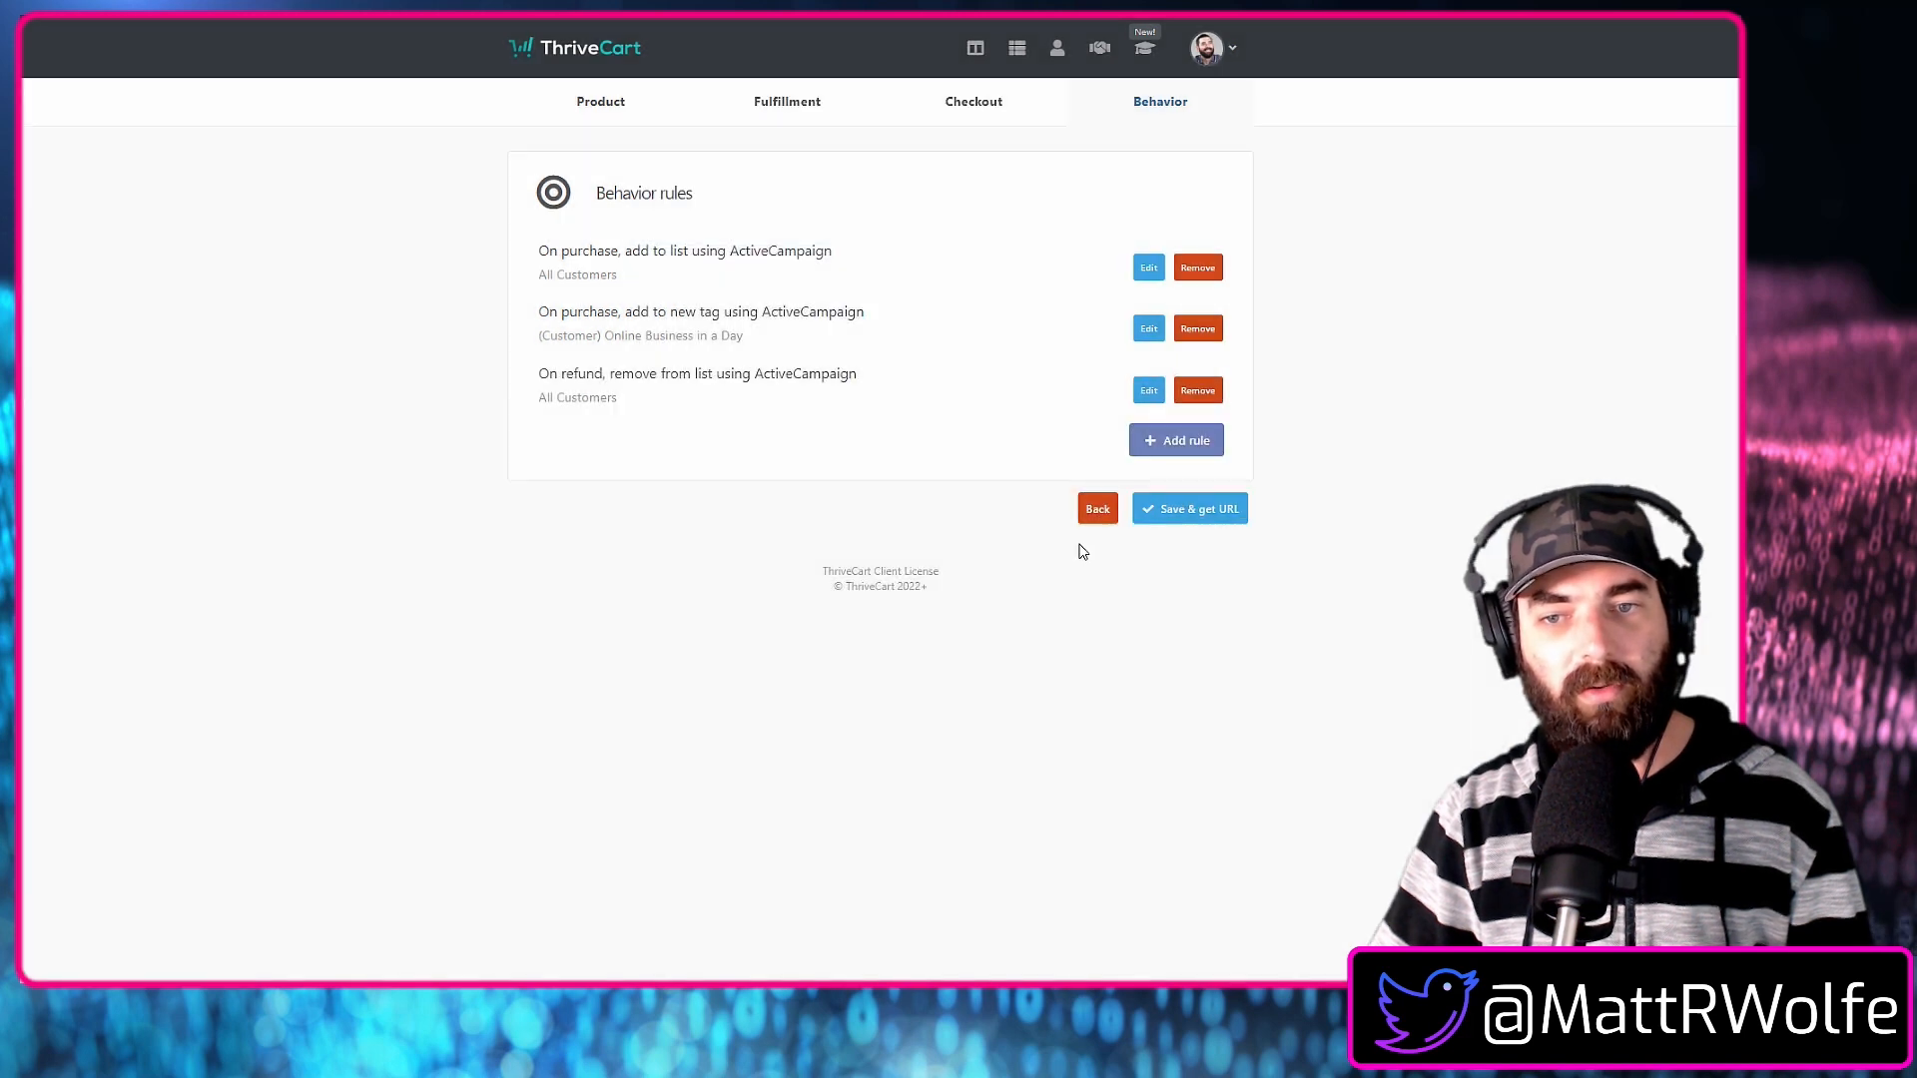
Add a refund rule that removes the new tag "(Customer) Online Business in a Day" through ActiveCampaign, and save the product.
click(1179, 452)
click(902, 255)
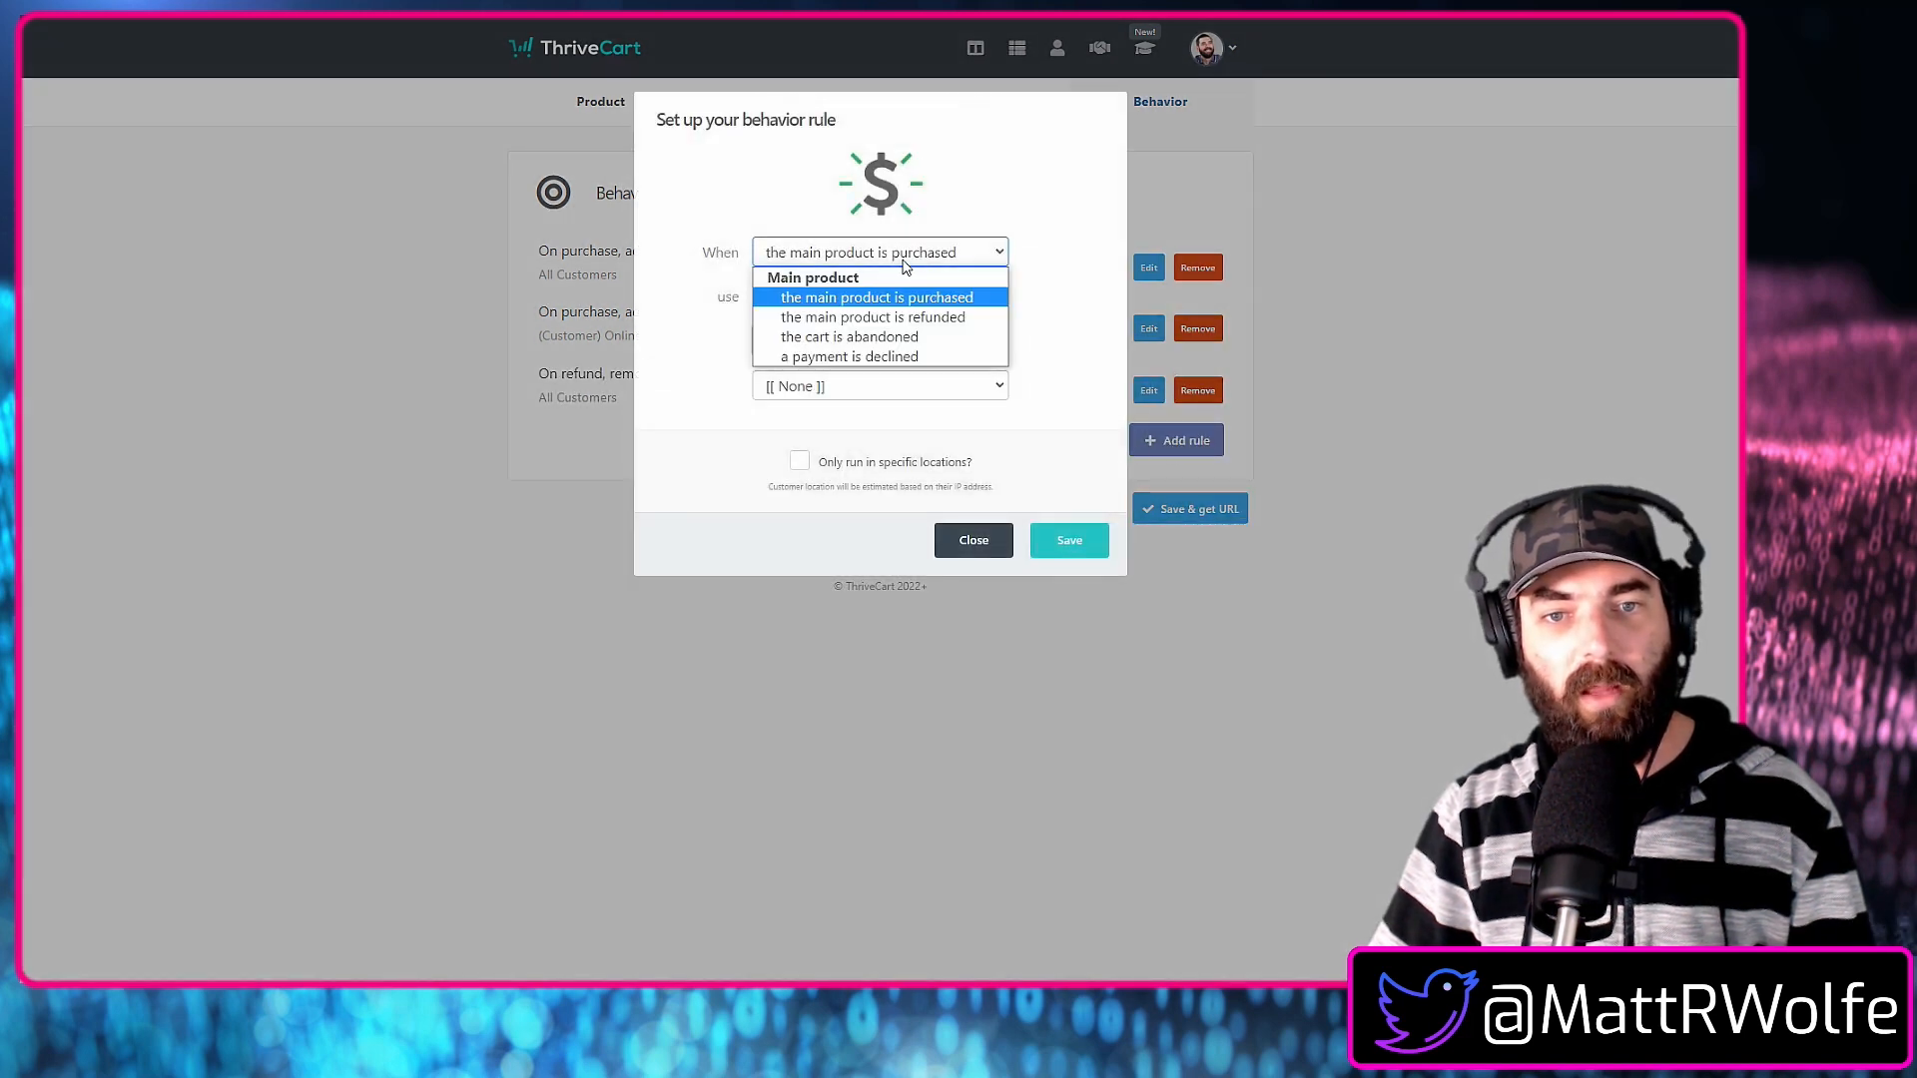
click(974, 311)
click(833, 343)
click(841, 382)
click(971, 342)
click(944, 417)
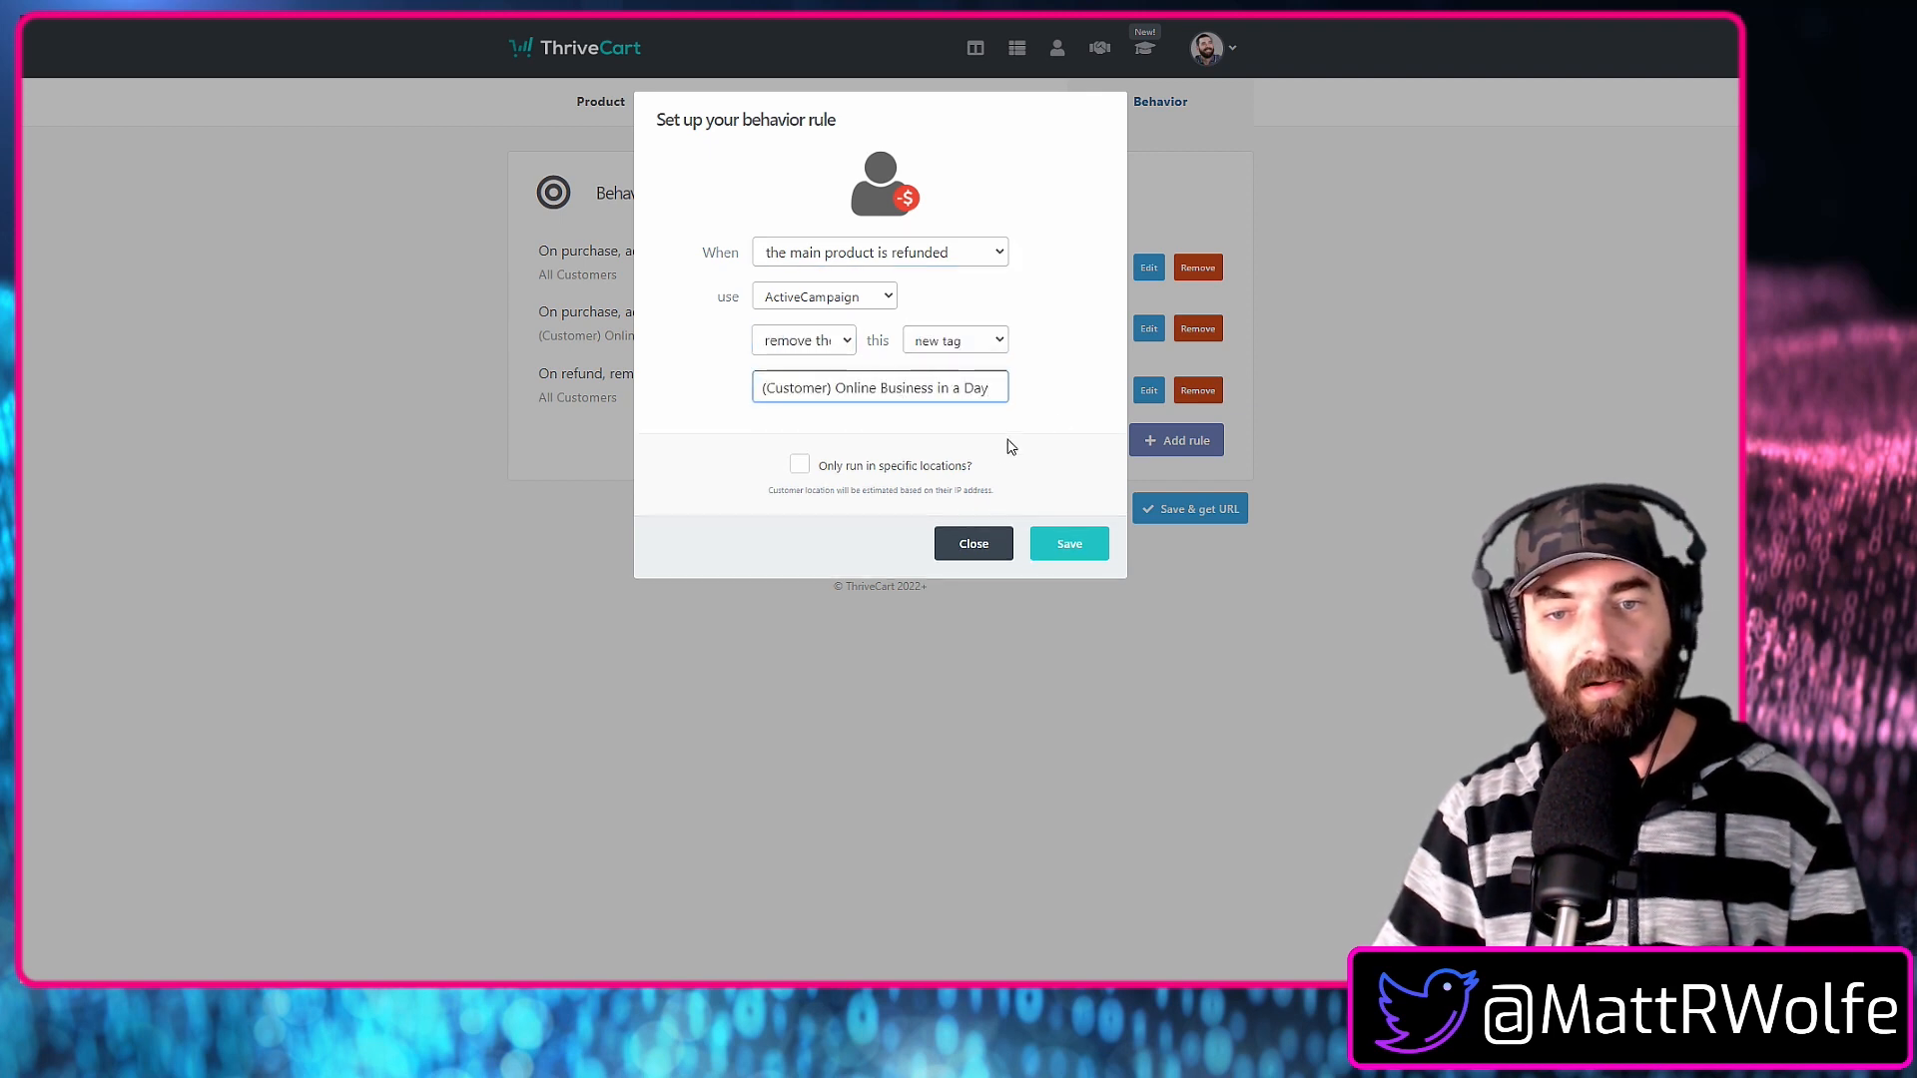
click(1079, 529)
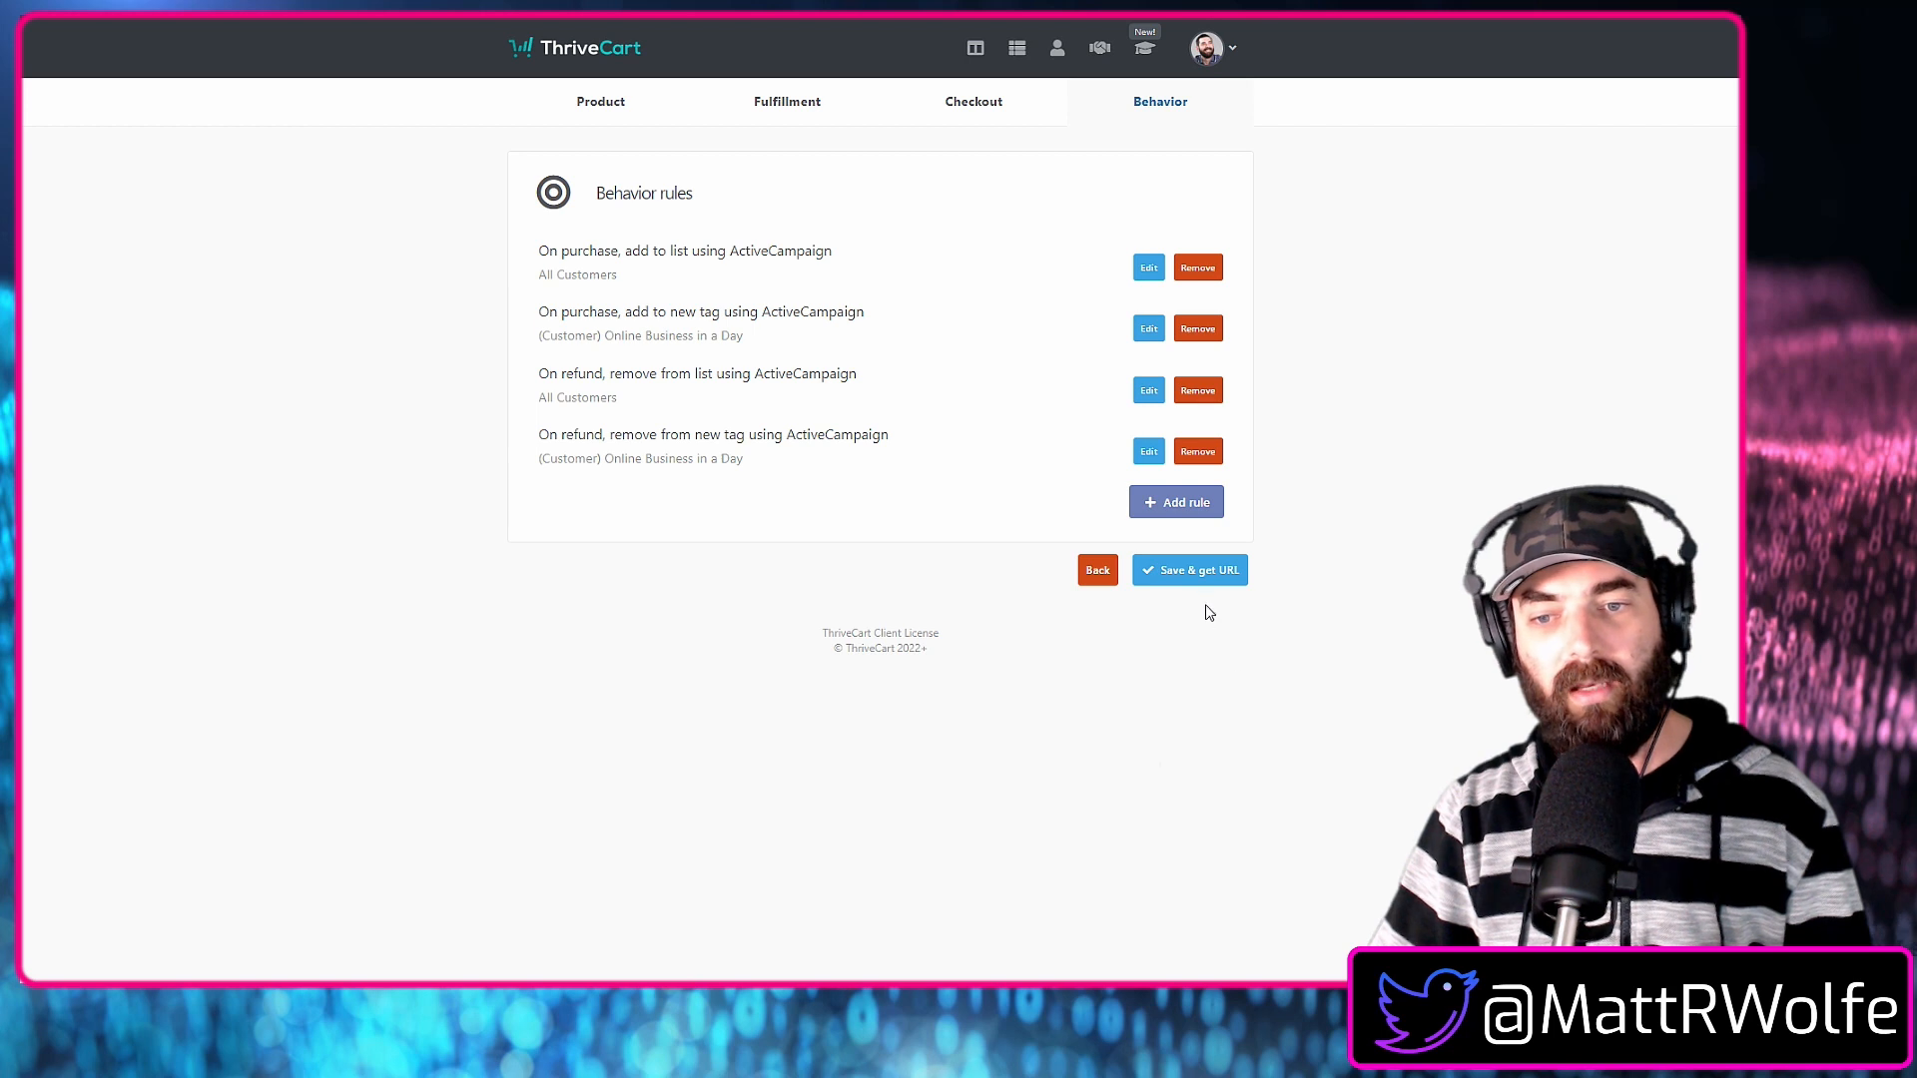
click(1198, 579)
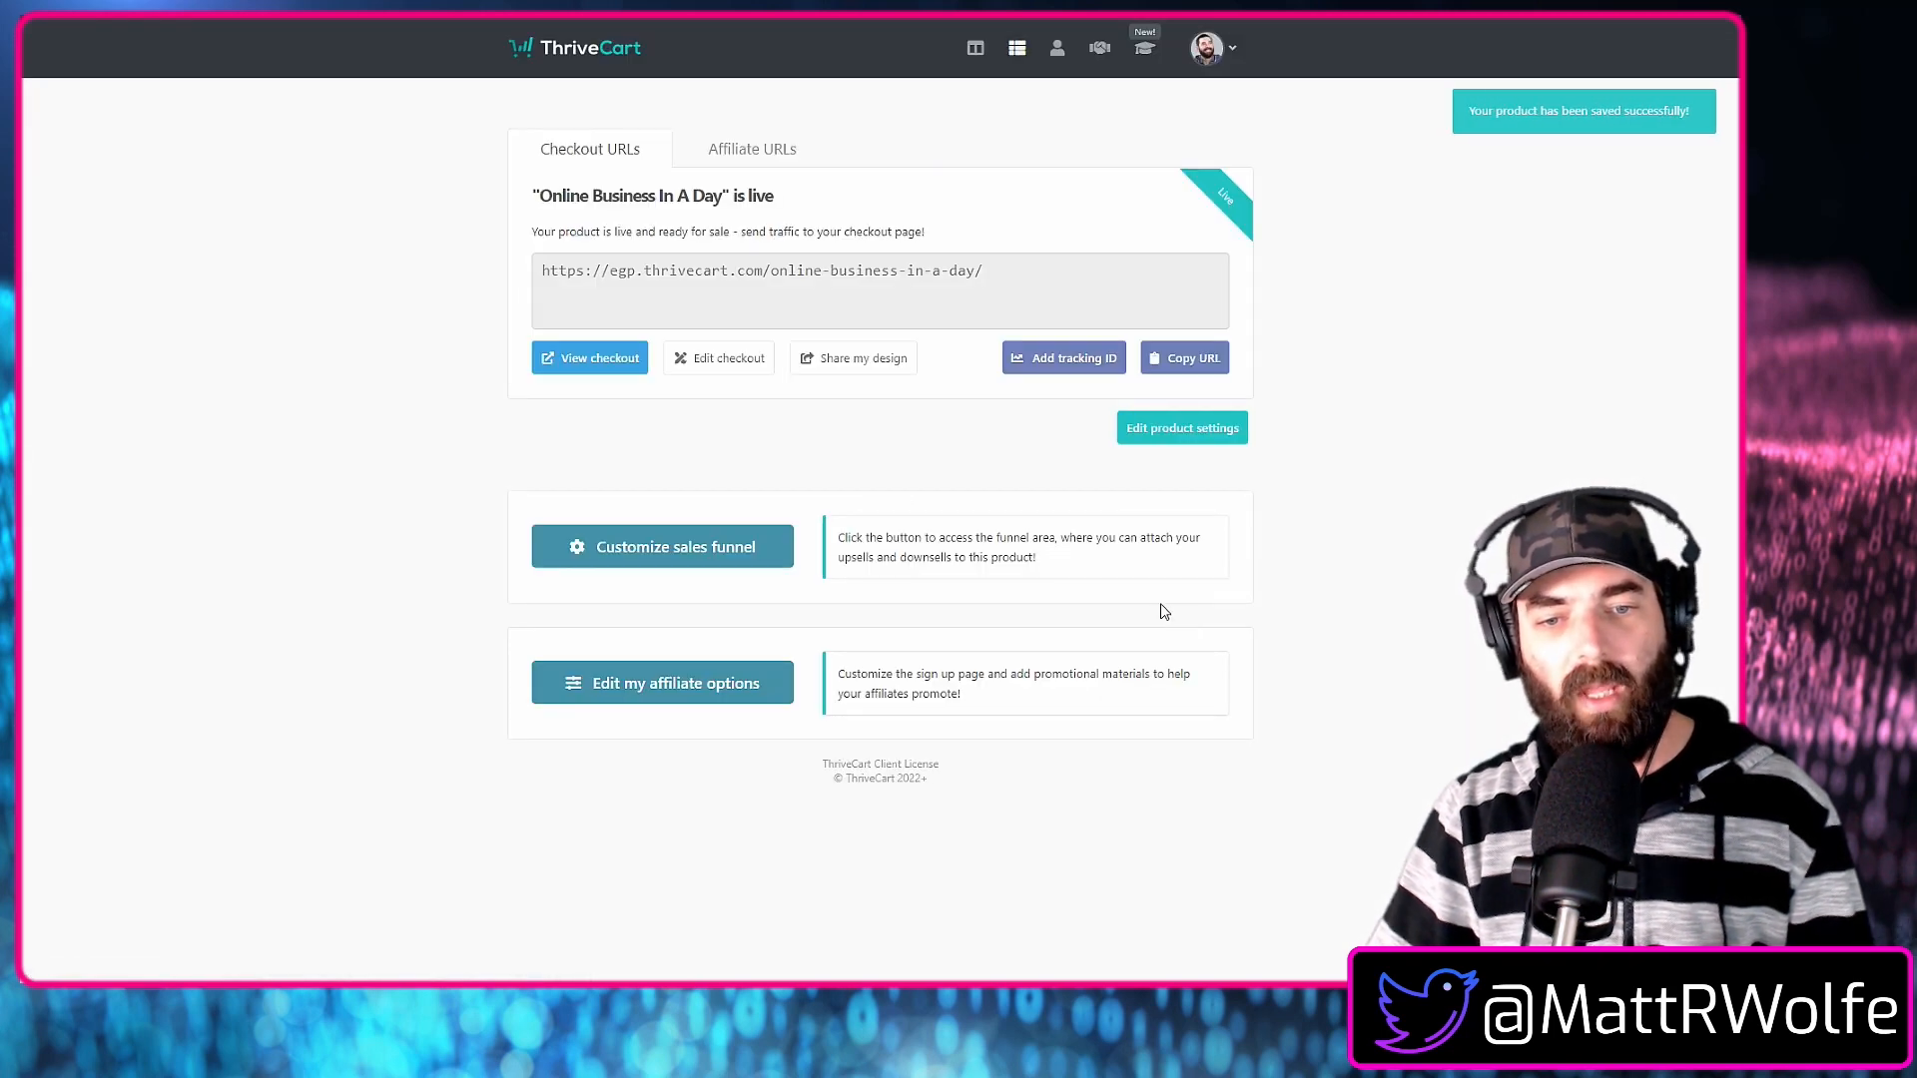
View the live checkout page and examine its sales copy from the introduction down to the order form.
click(573, 362)
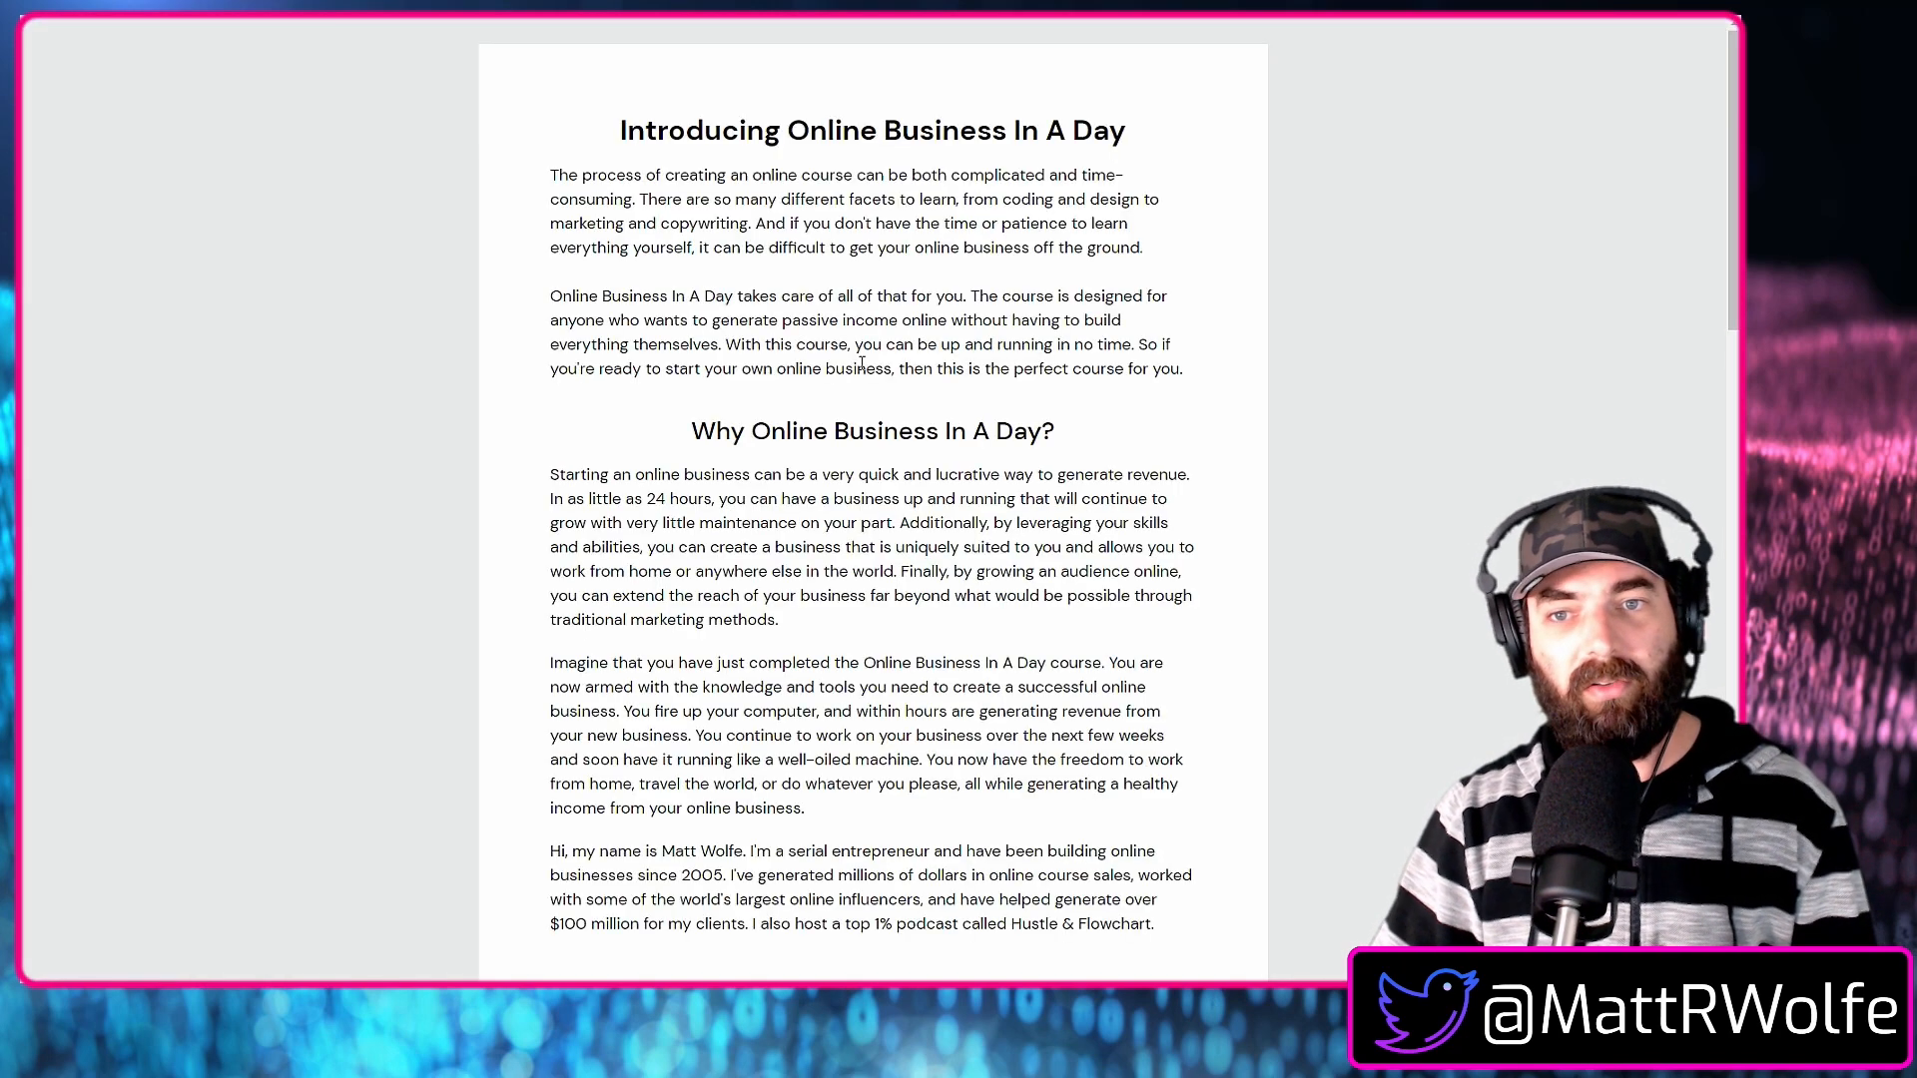
scroll(861, 364, down, 20)
scroll(928, 787, up, 20)
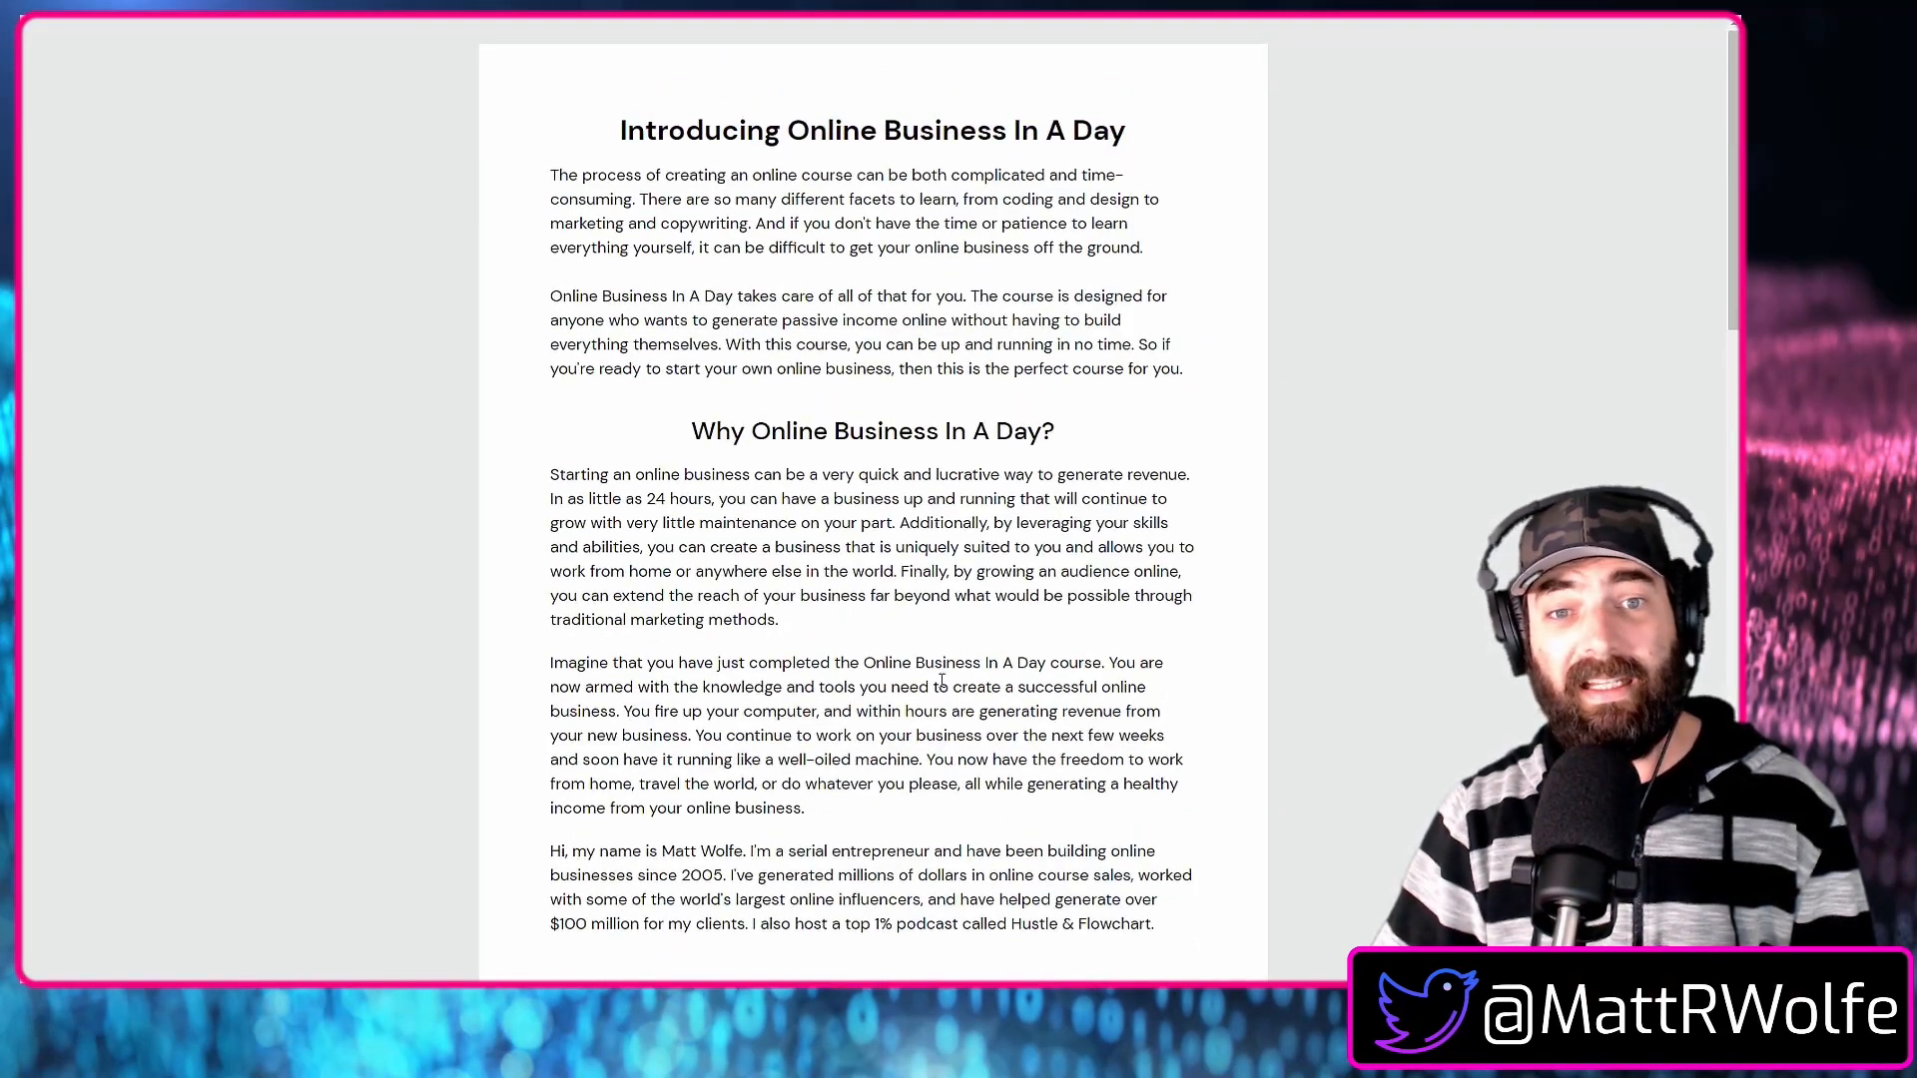
scroll(857, 664, down, 2)
scroll(857, 664, up, 2)
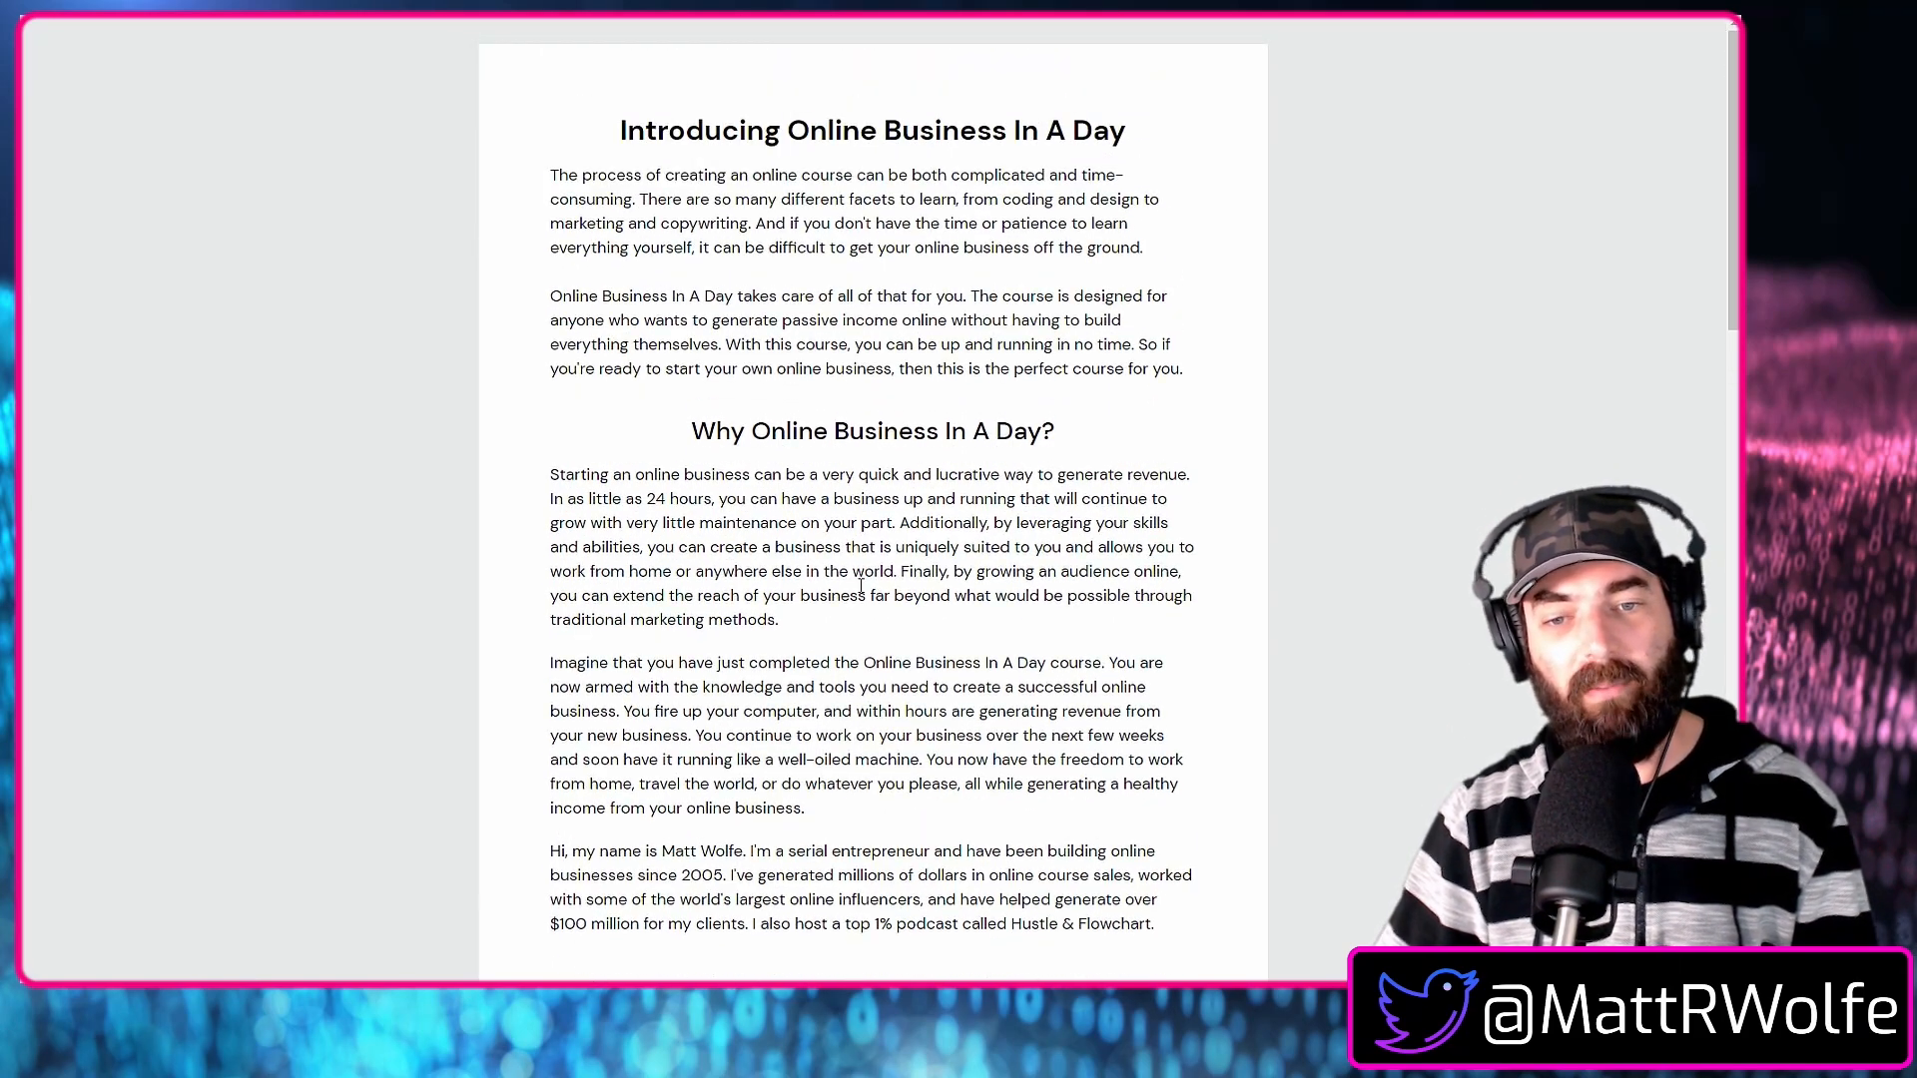
scroll(861, 586, down, 10)
scroll(902, 614, up, 1)
scroll(899, 629, down, 1)
Check the credit card and PayPal payment options in the checkout form and close the checkout page.
click(901, 578)
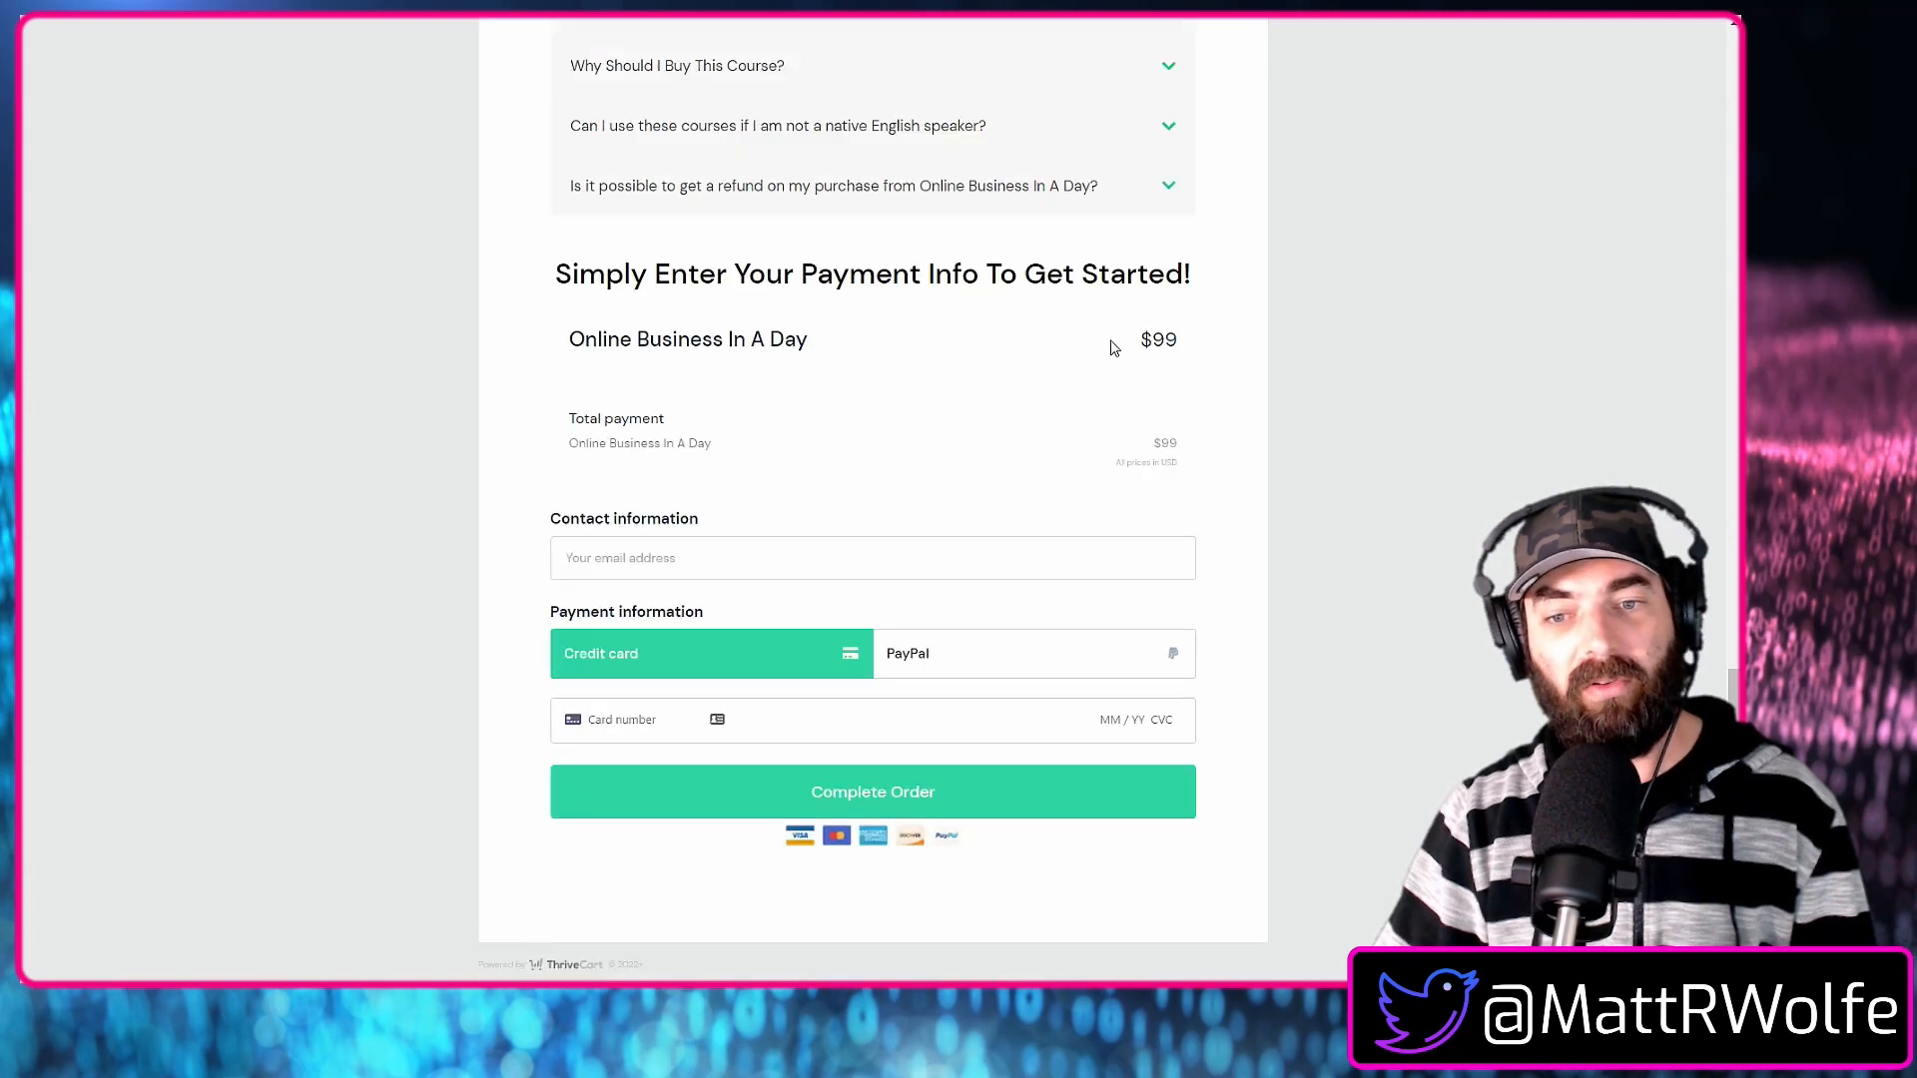
click(889, 647)
click(781, 671)
click(965, 664)
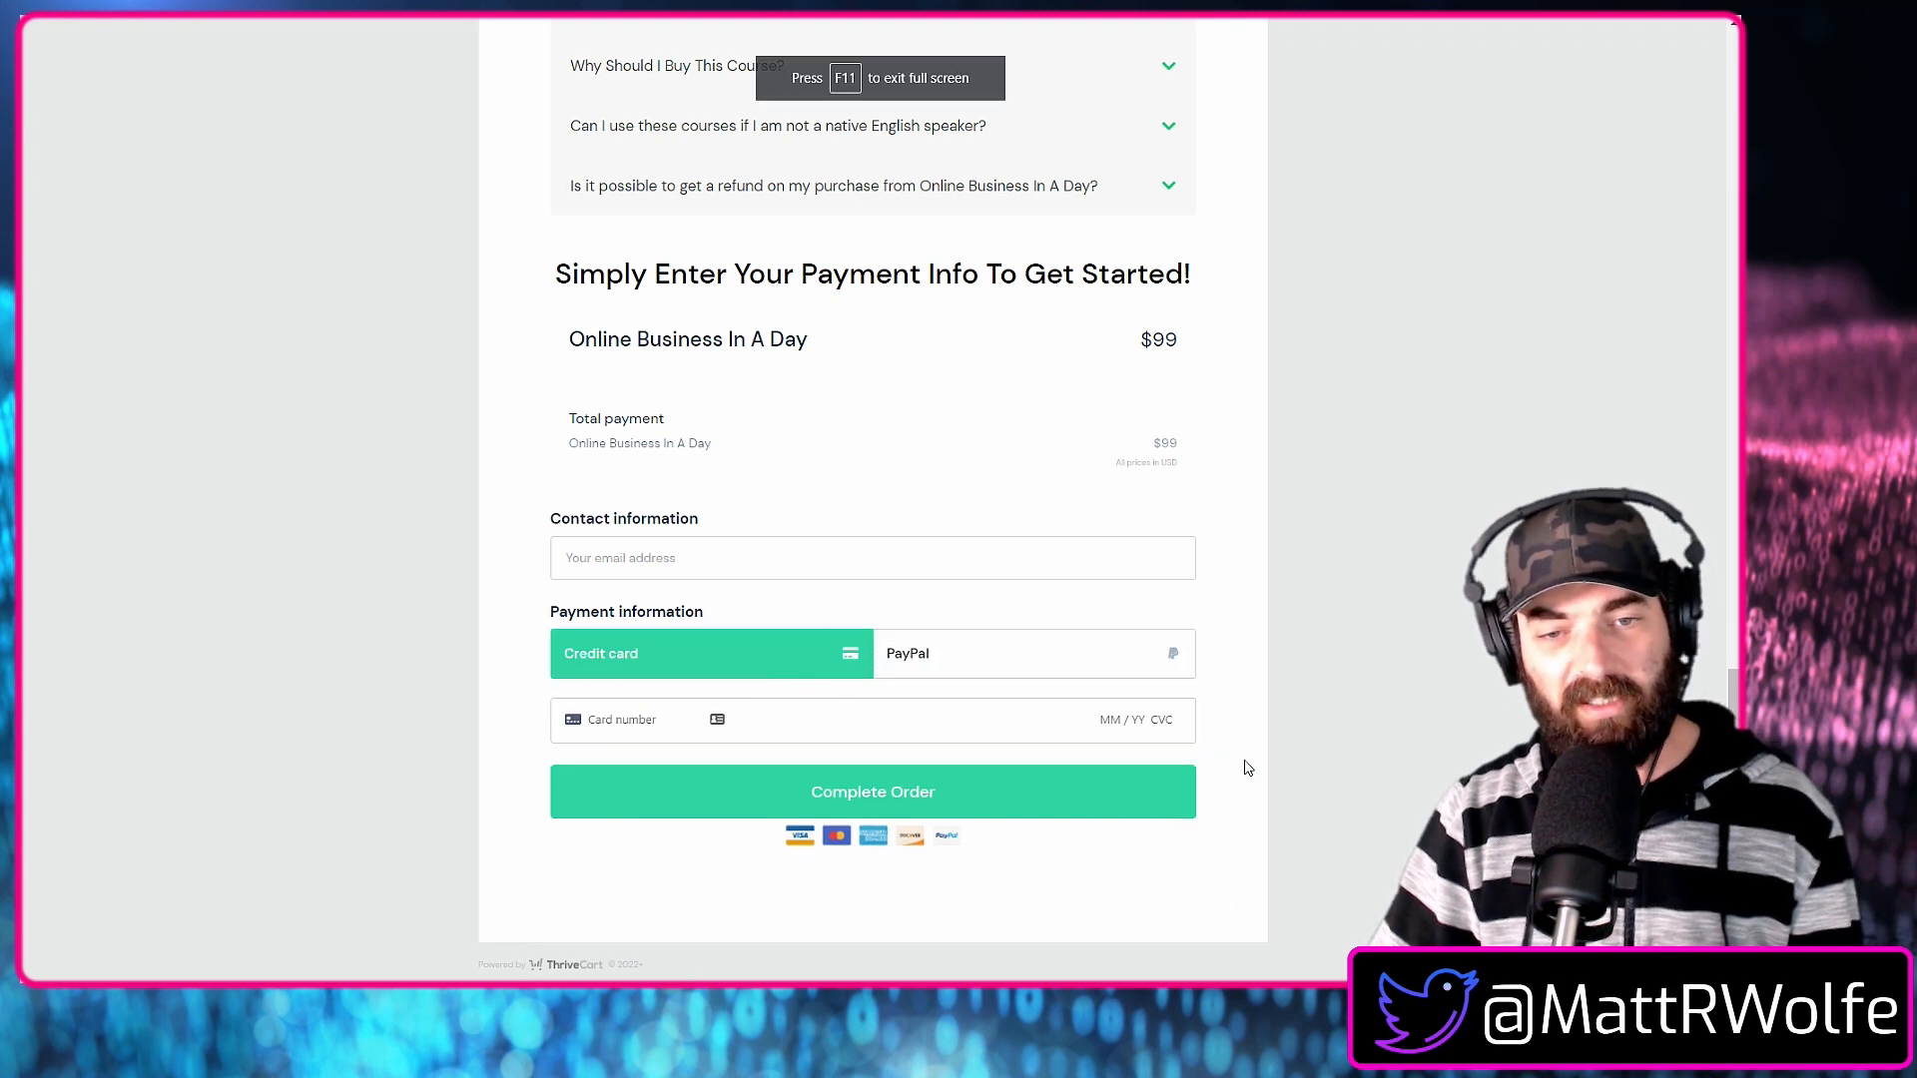
key(ctrl+w)
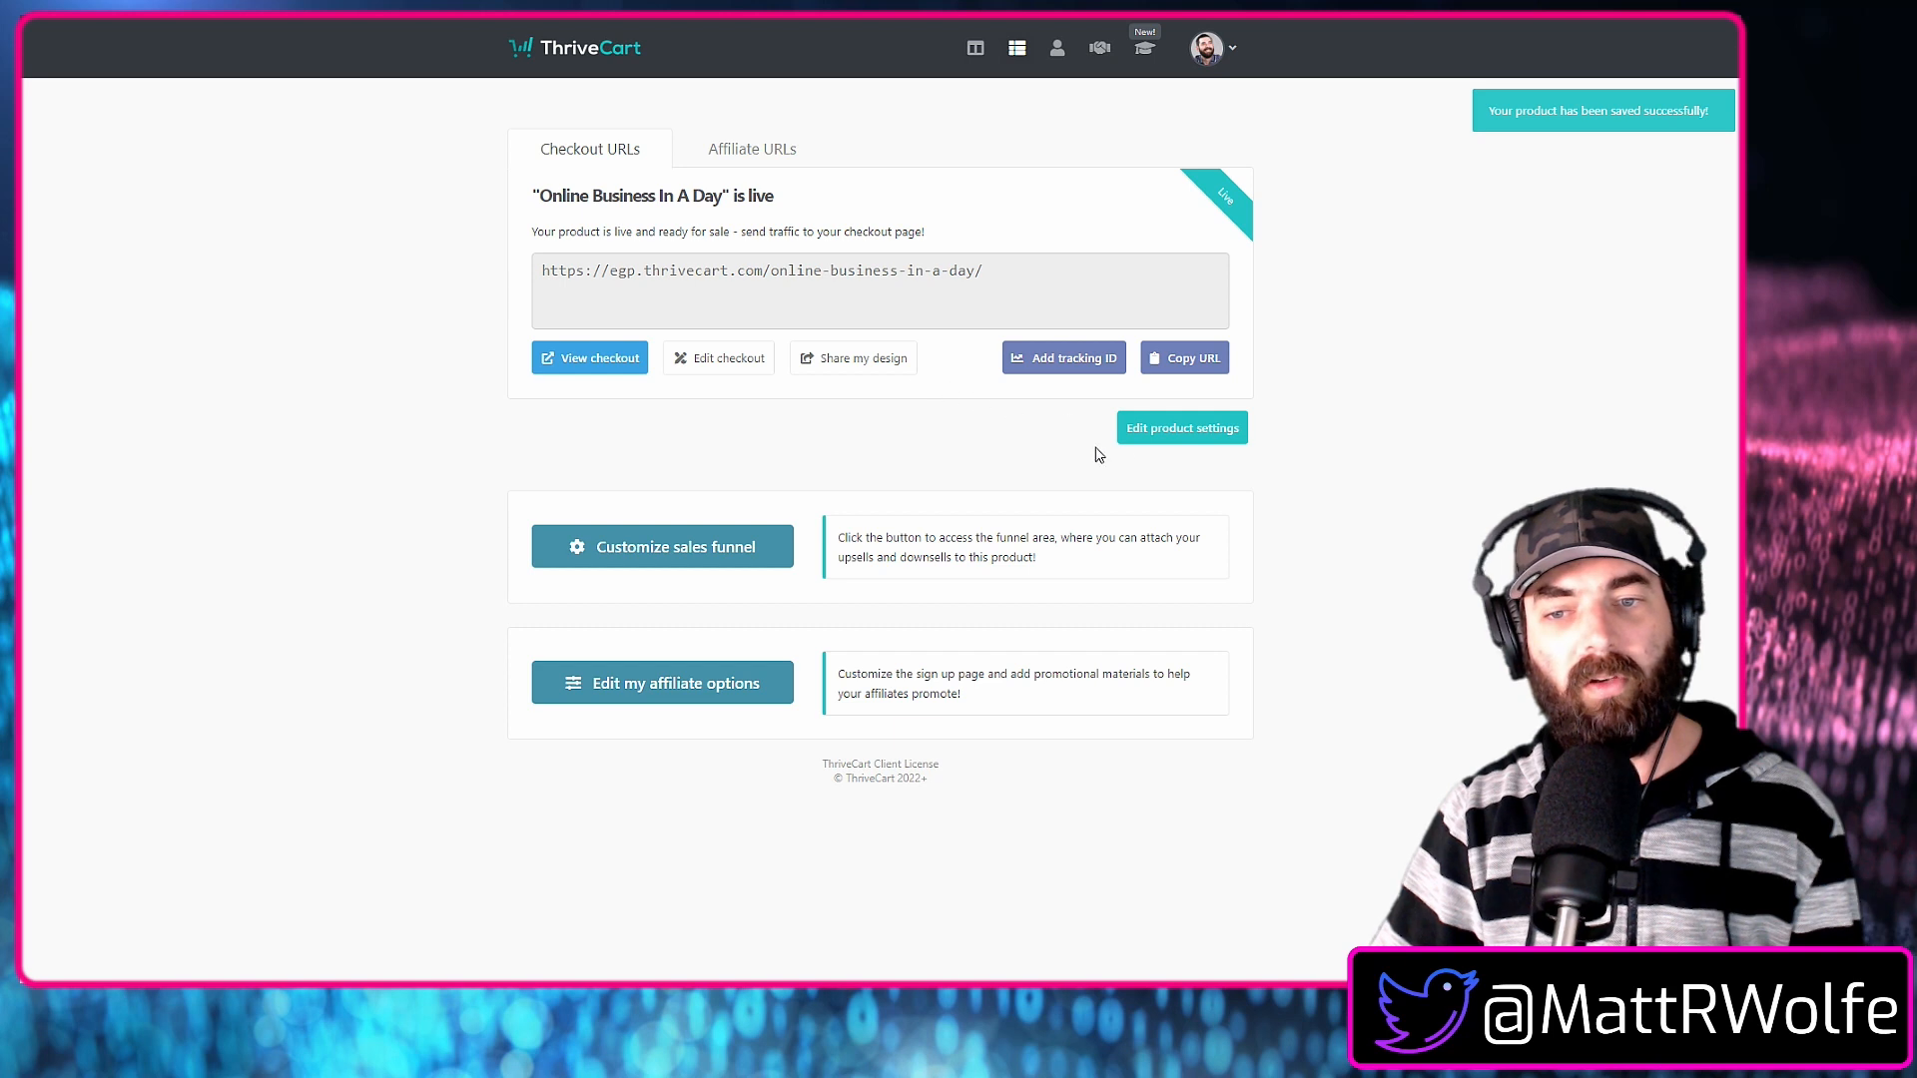
Reopen the product settings, set the product status to Test mode and save the product.
click(1216, 428)
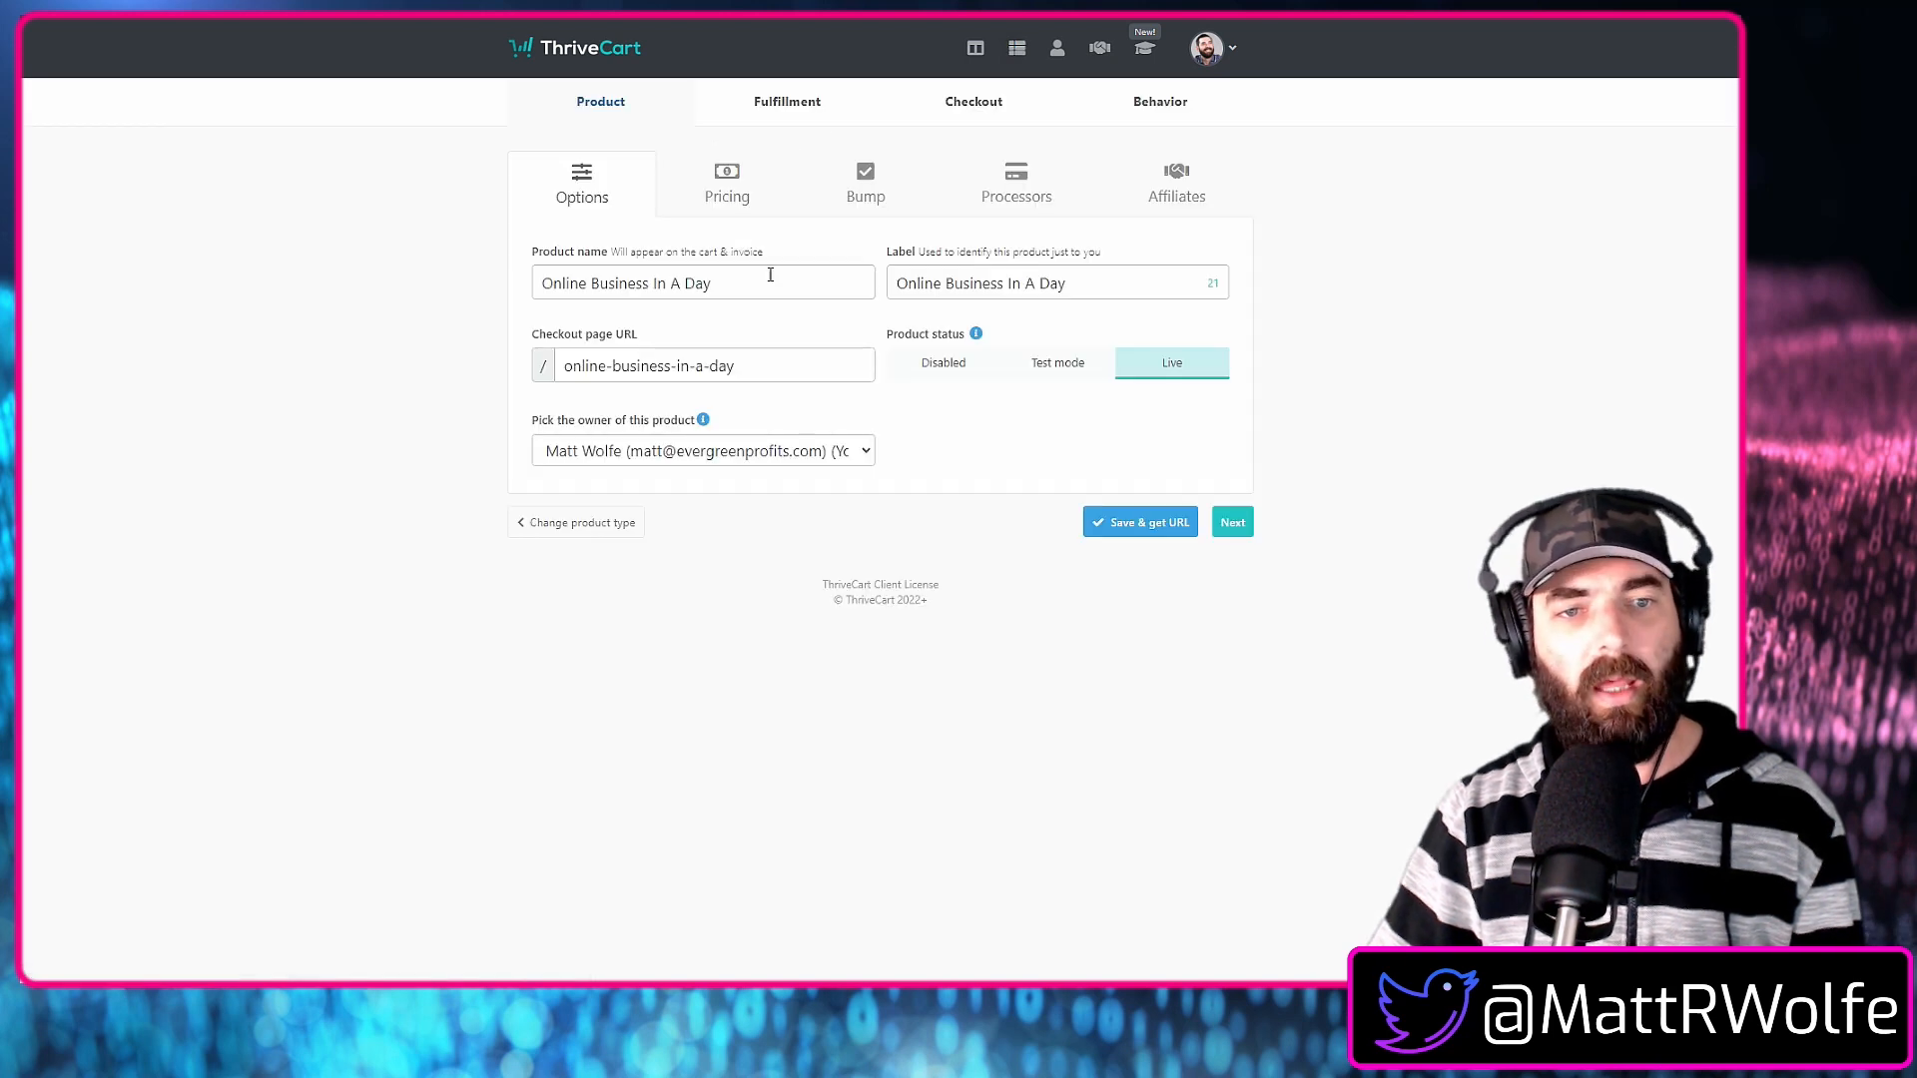
click(1095, 375)
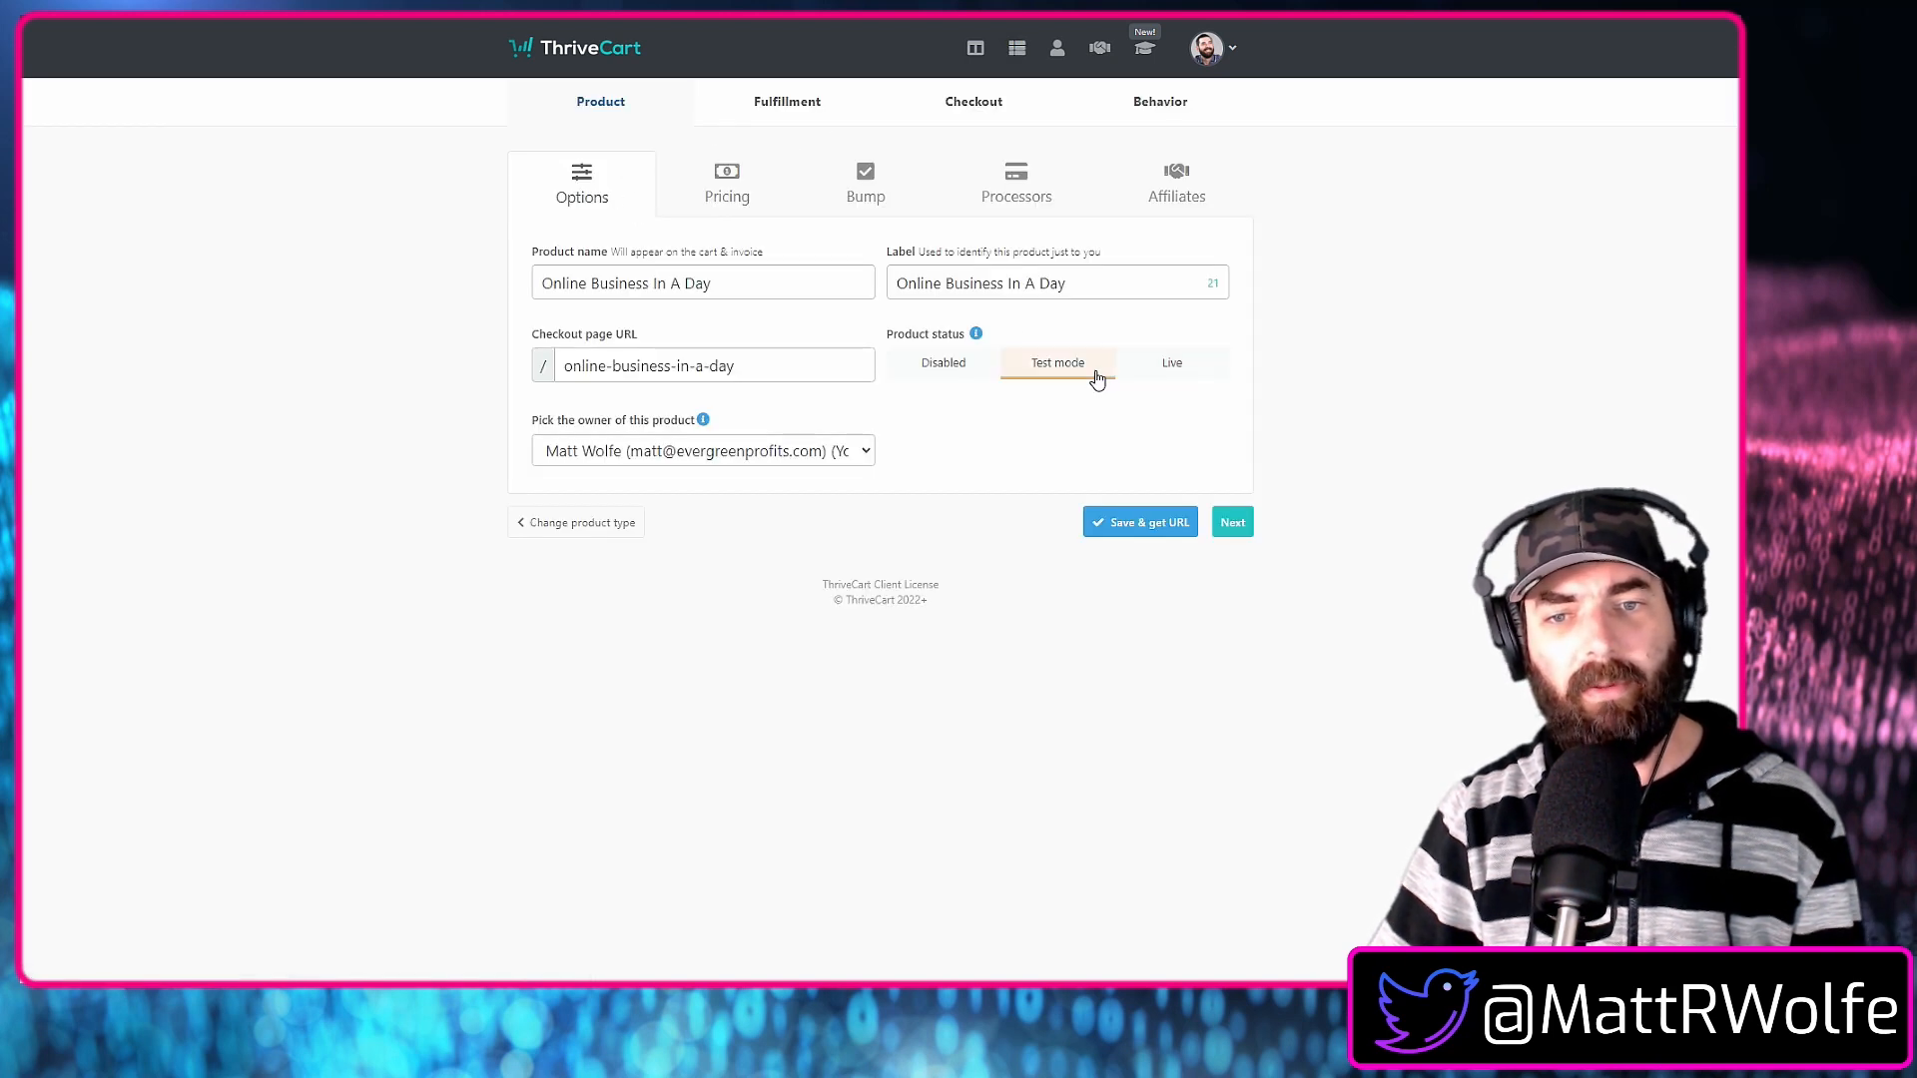
click(1125, 527)
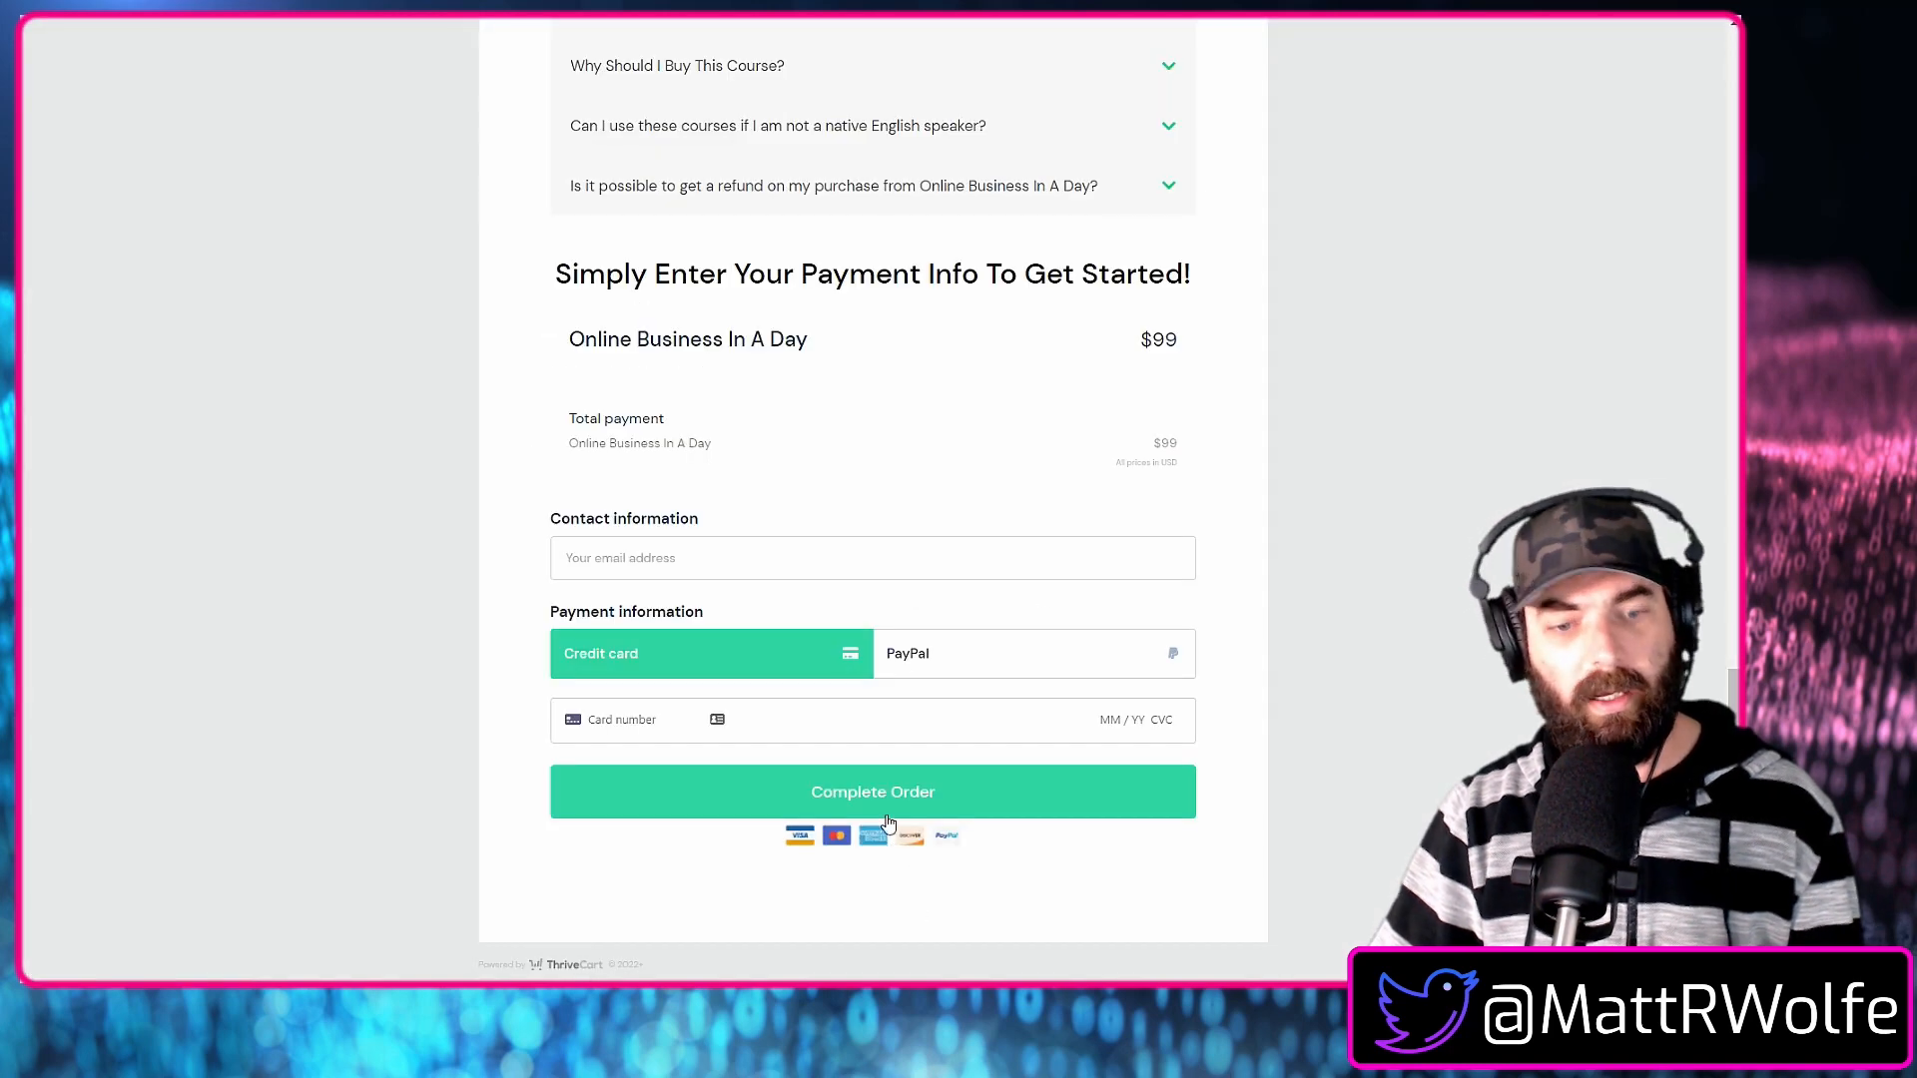
Reload the checkout page to apply test mode and review it down to the payment form.
scroll(1327, 496, up, 5)
right_click(1350, 611)
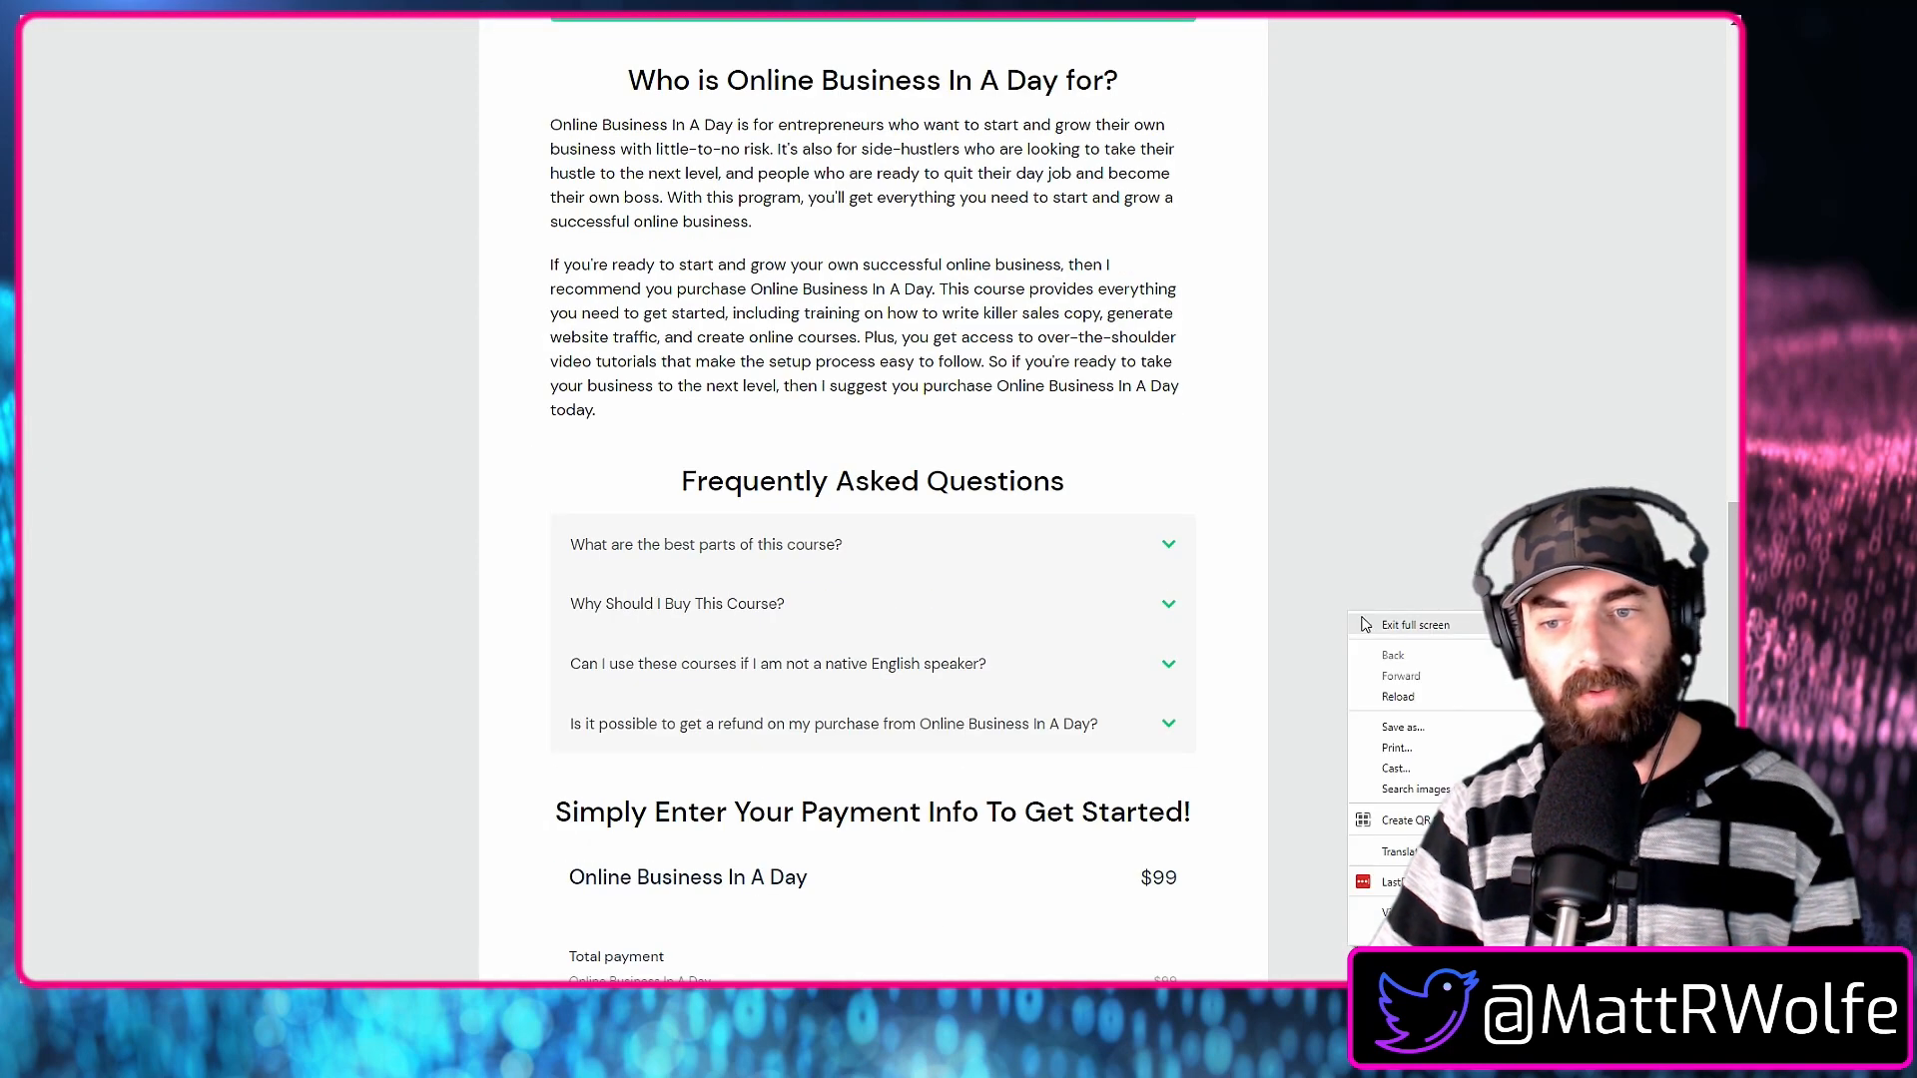
click(1421, 708)
scroll(1398, 797, up, 10)
scroll(1409, 829, down, 5)
scroll(1409, 847, up, 5)
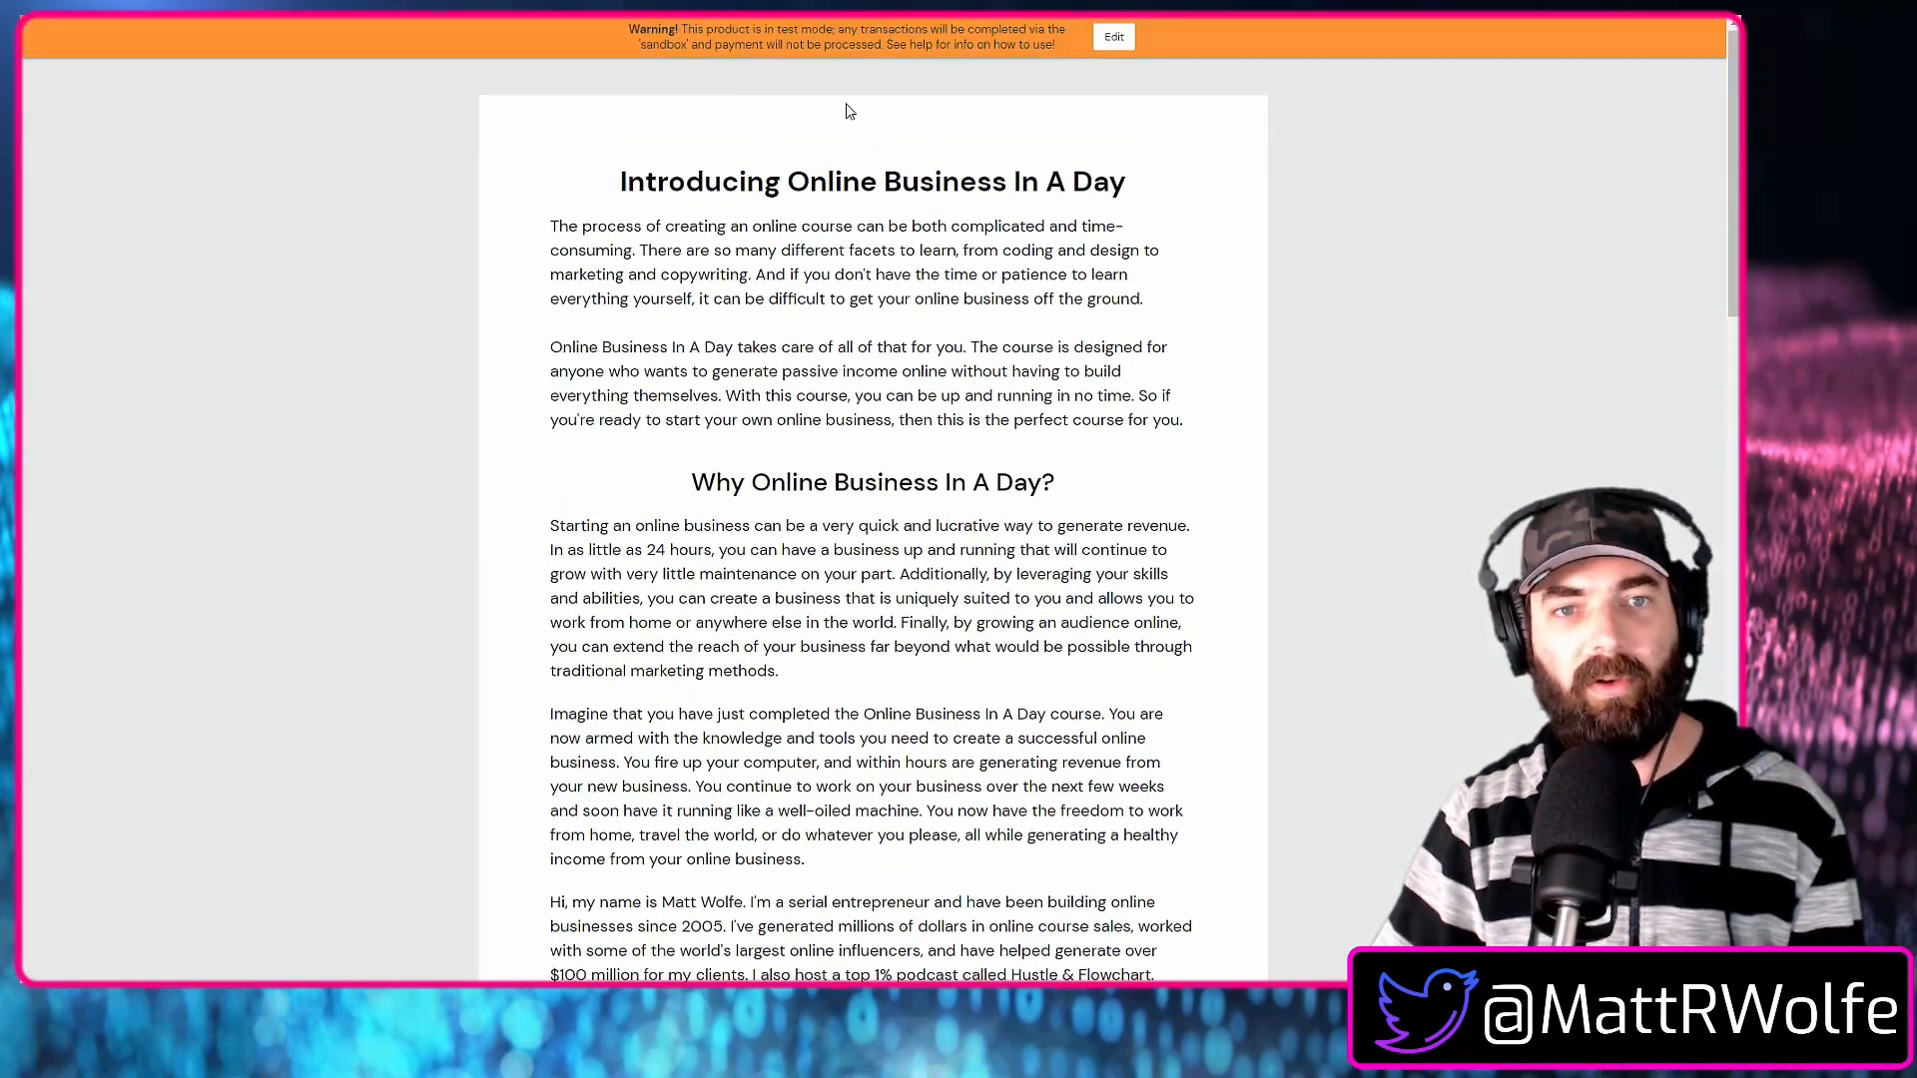
scroll(1331, 721, down, 10)
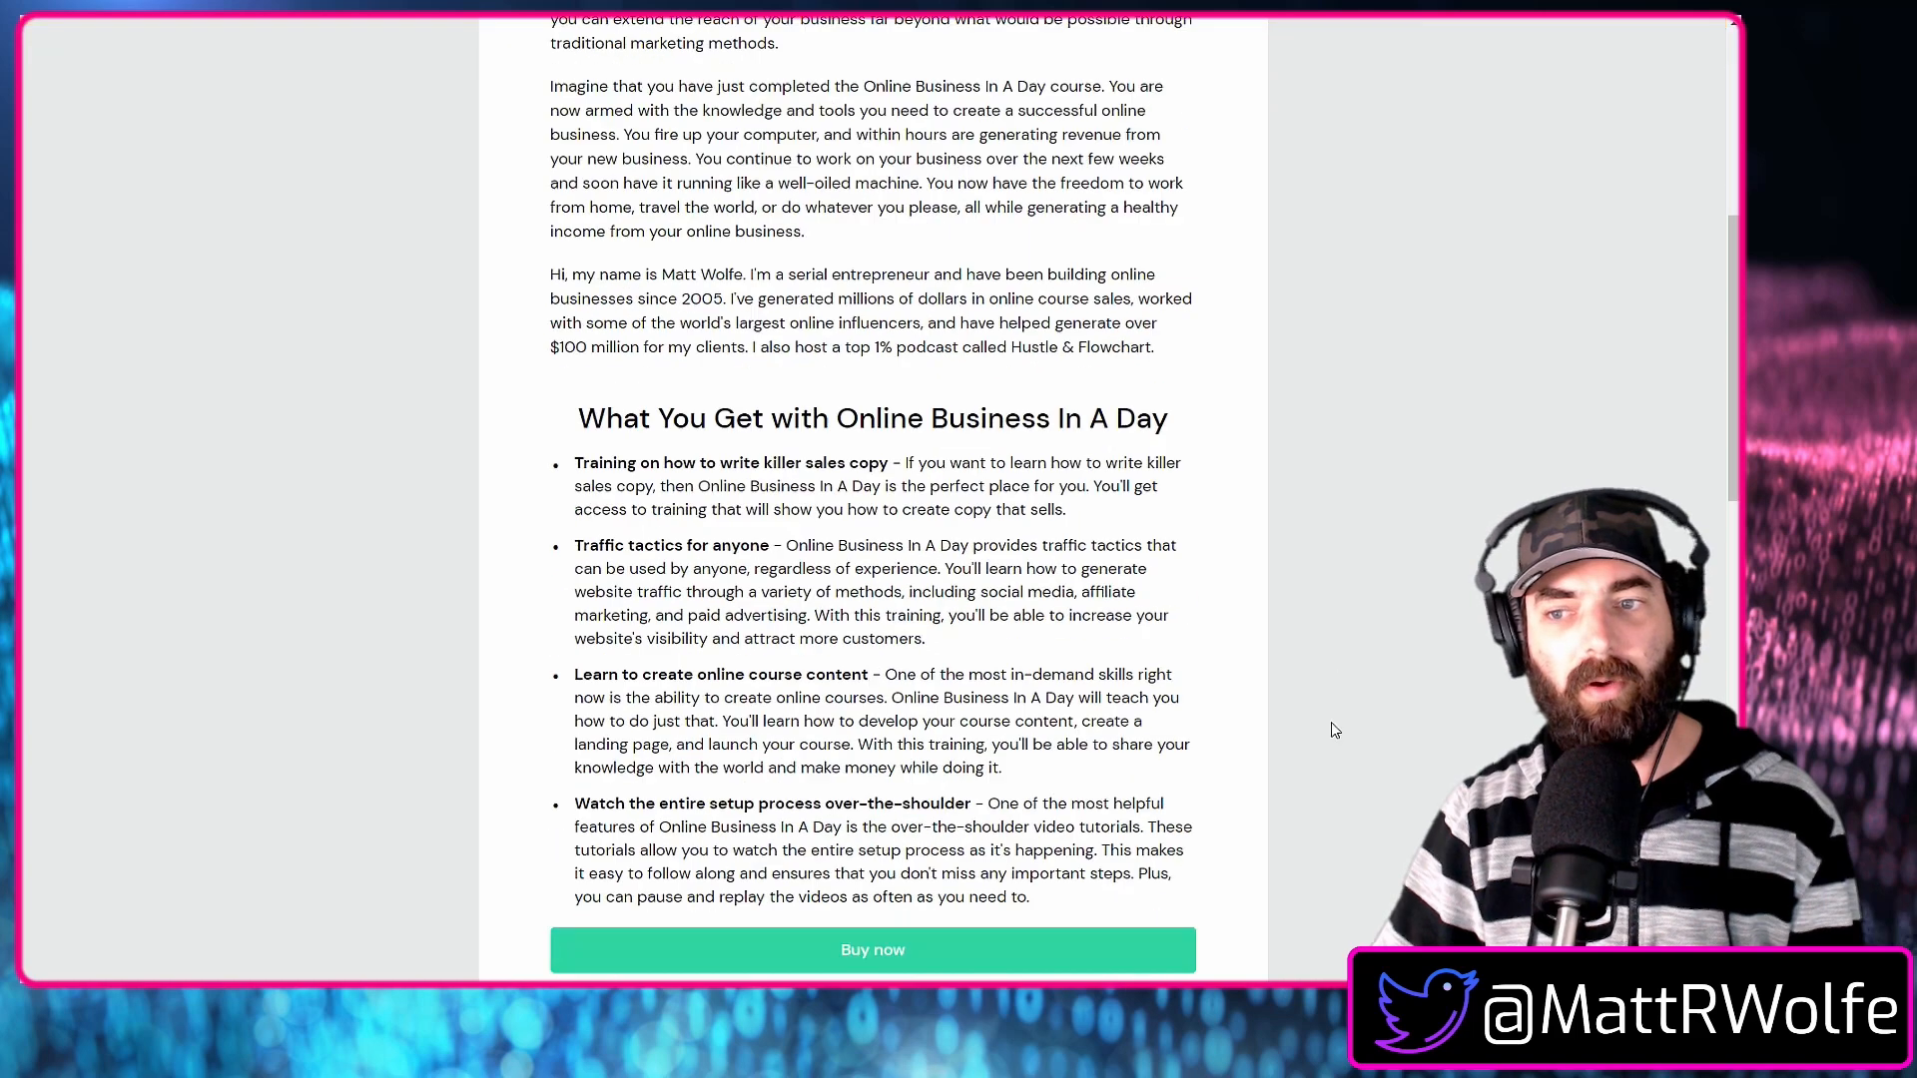
scroll(1038, 300, up, 3)
click(996, 423)
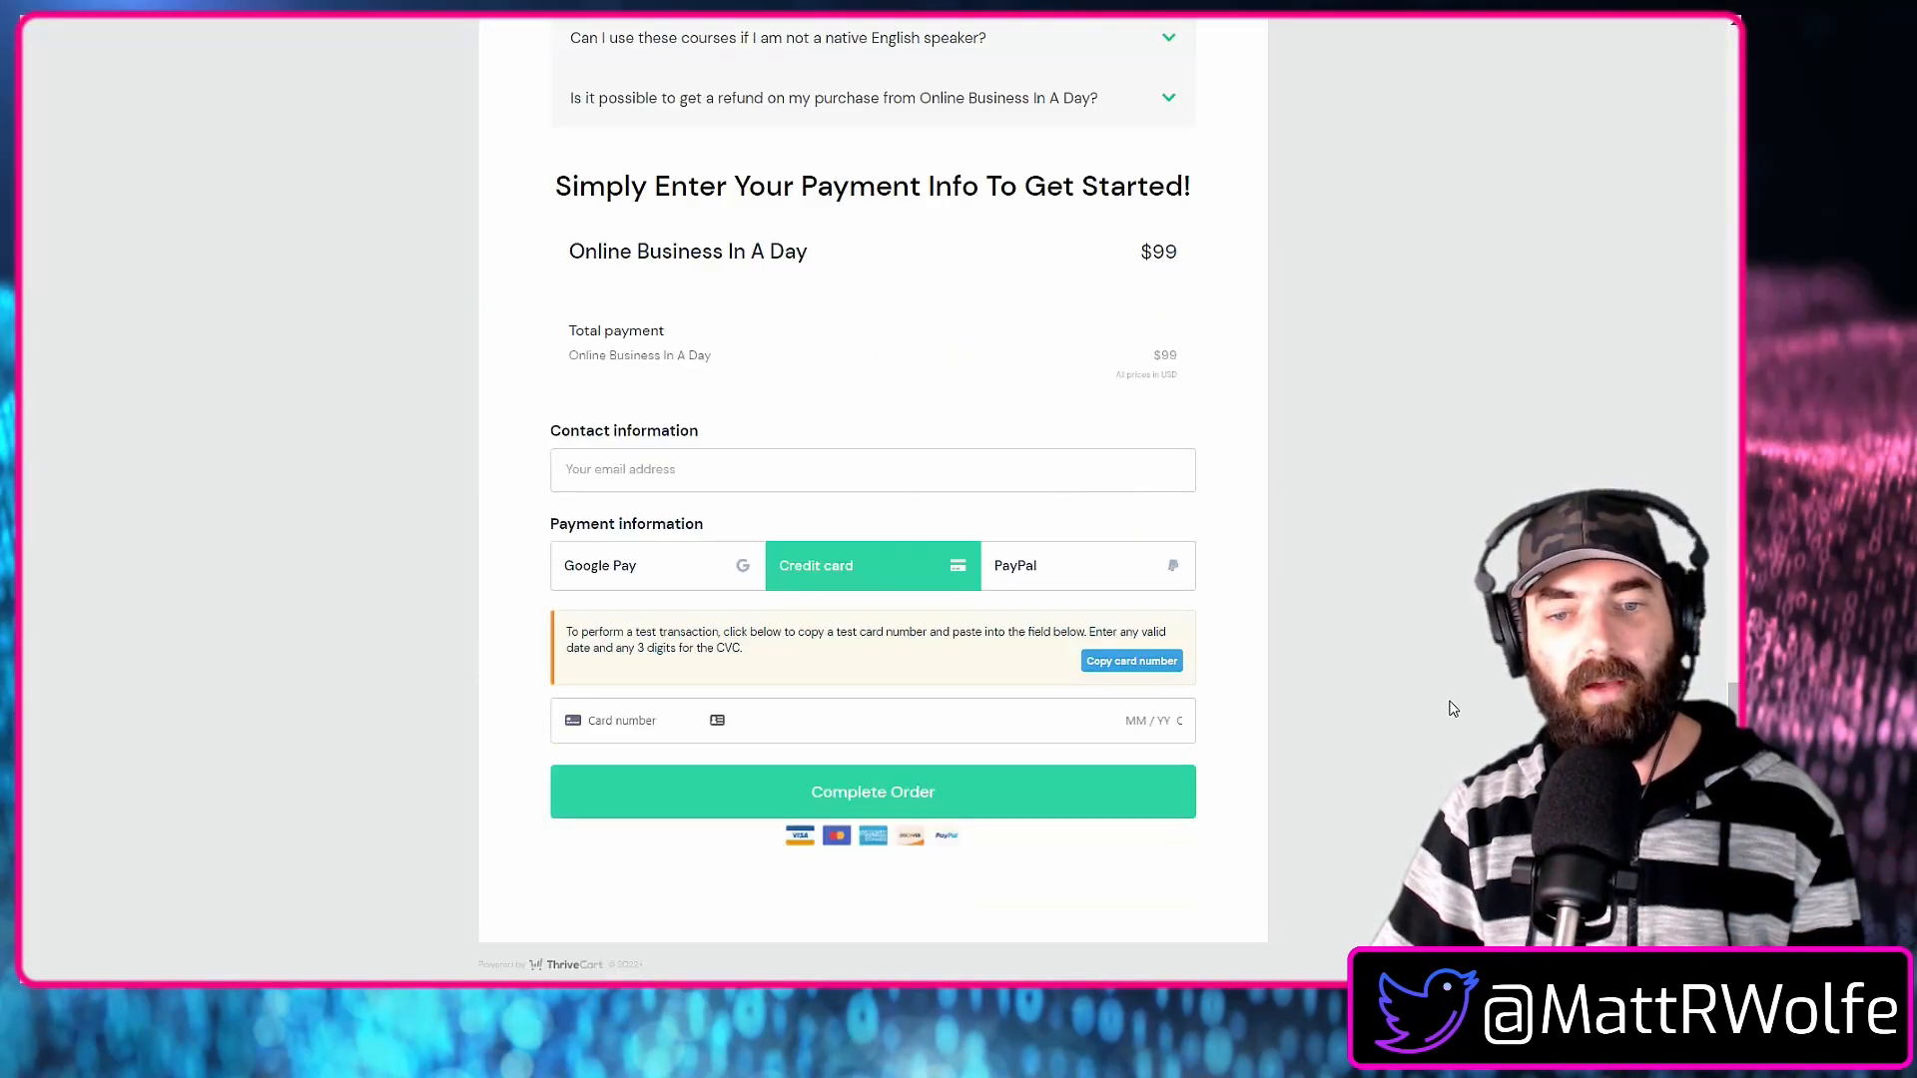
Enter the buyer's email address in the contact information of the test order.
click(655, 484)
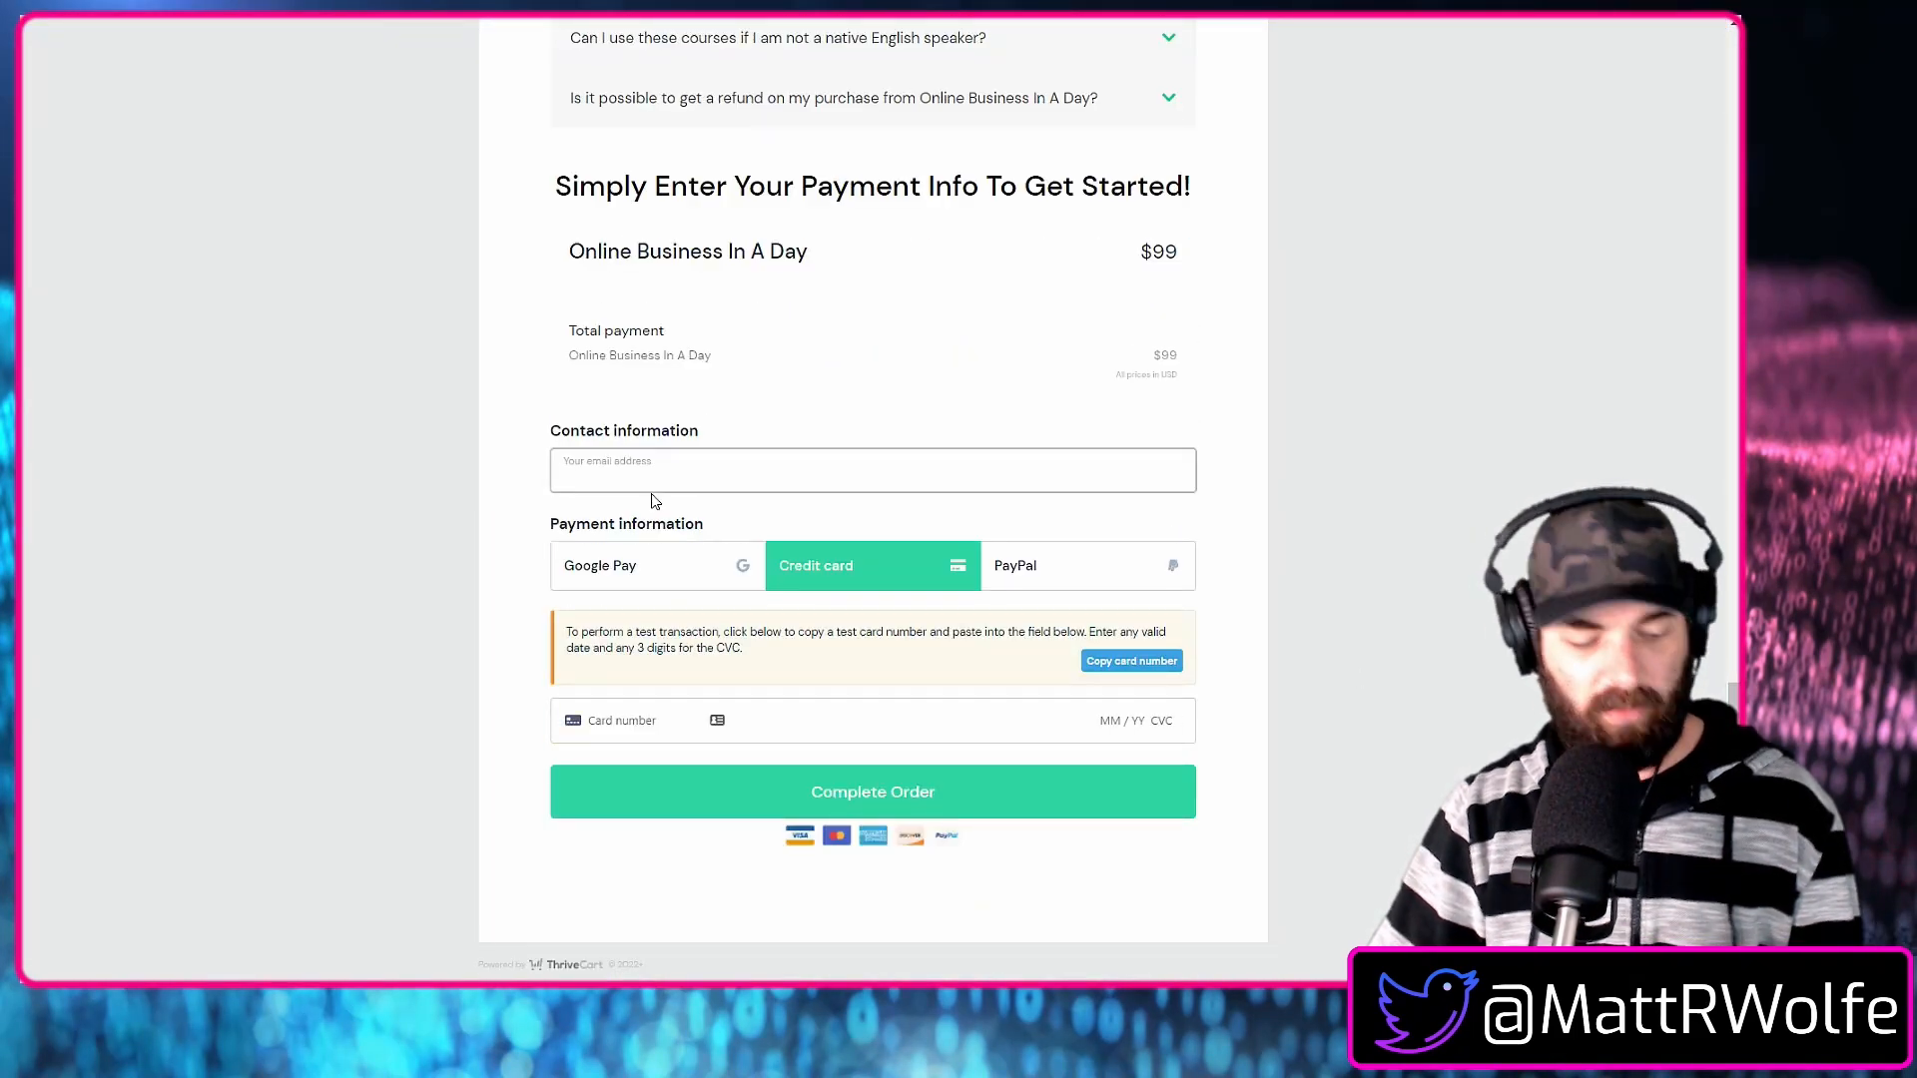
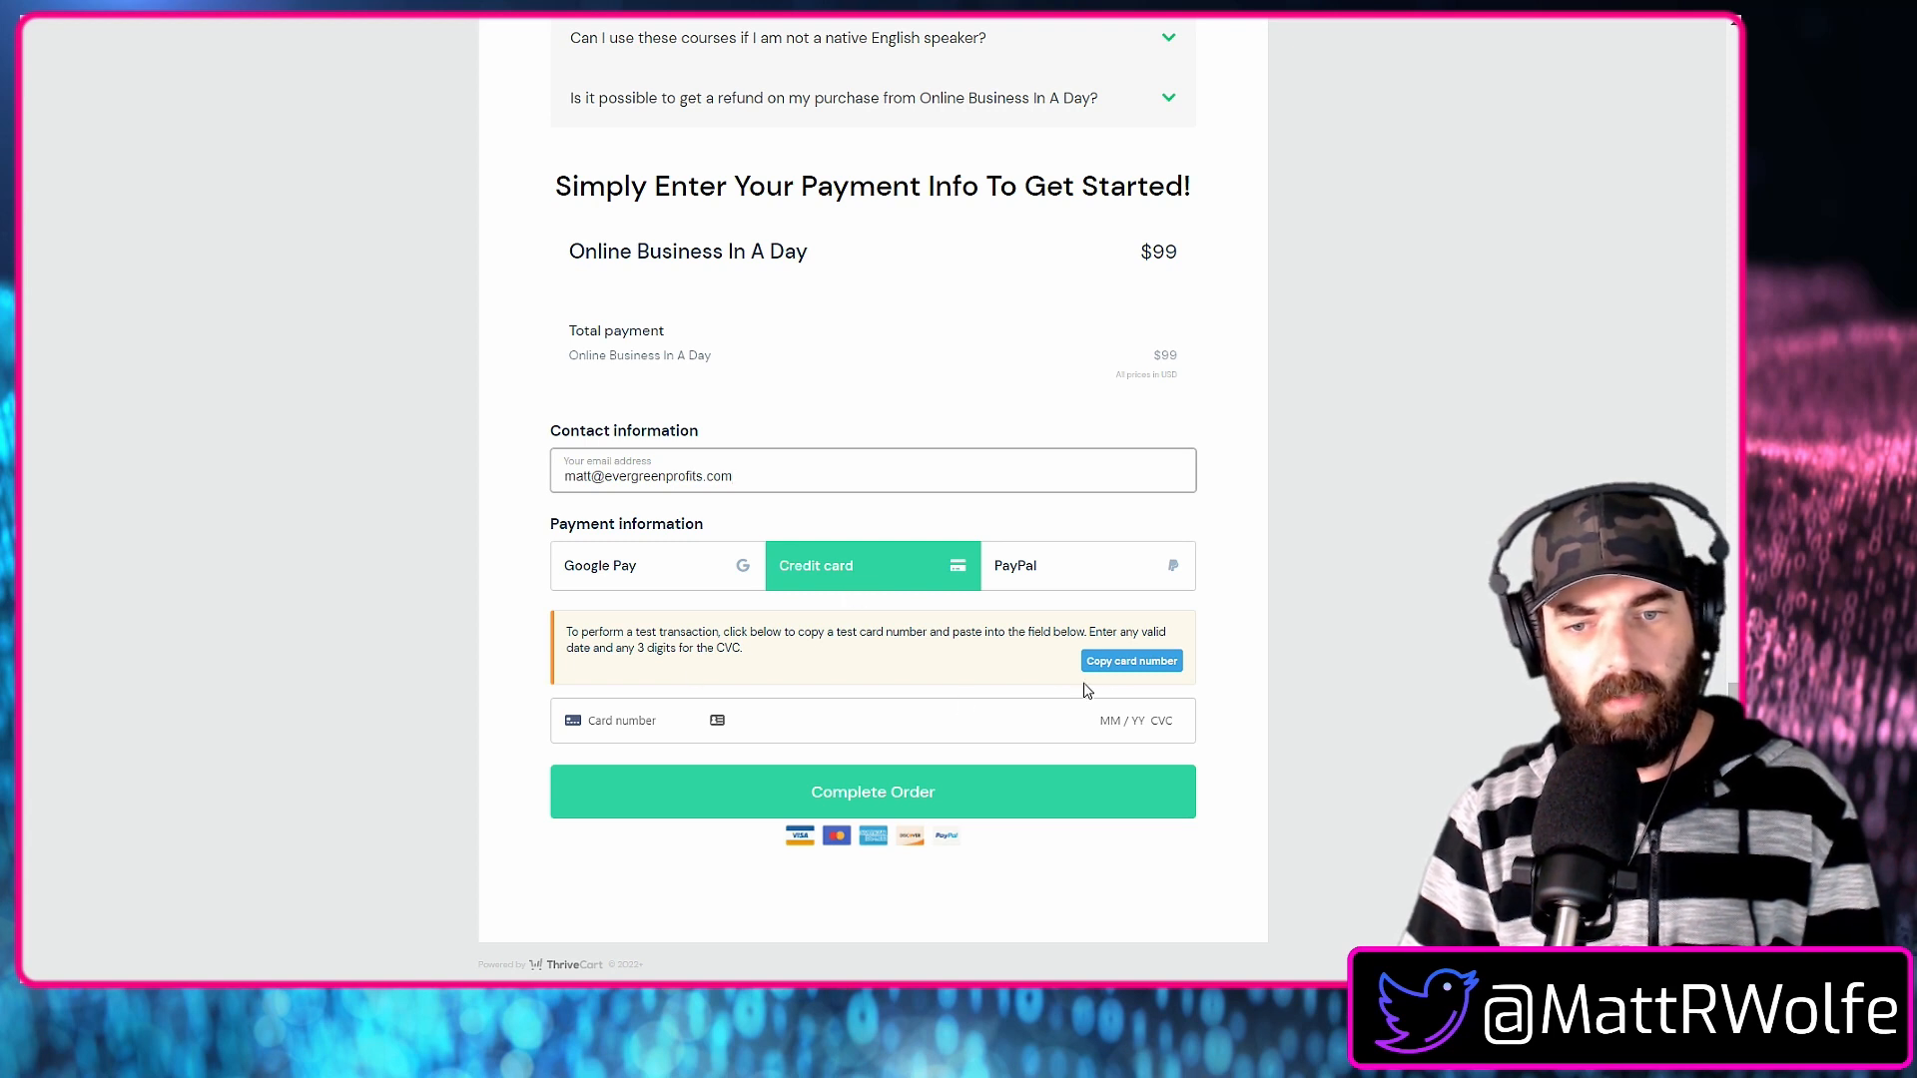
Paste the supplied test card number, fill in the card's expiry date and CVC, and complete the test order.
click(1138, 662)
right_click(626, 723)
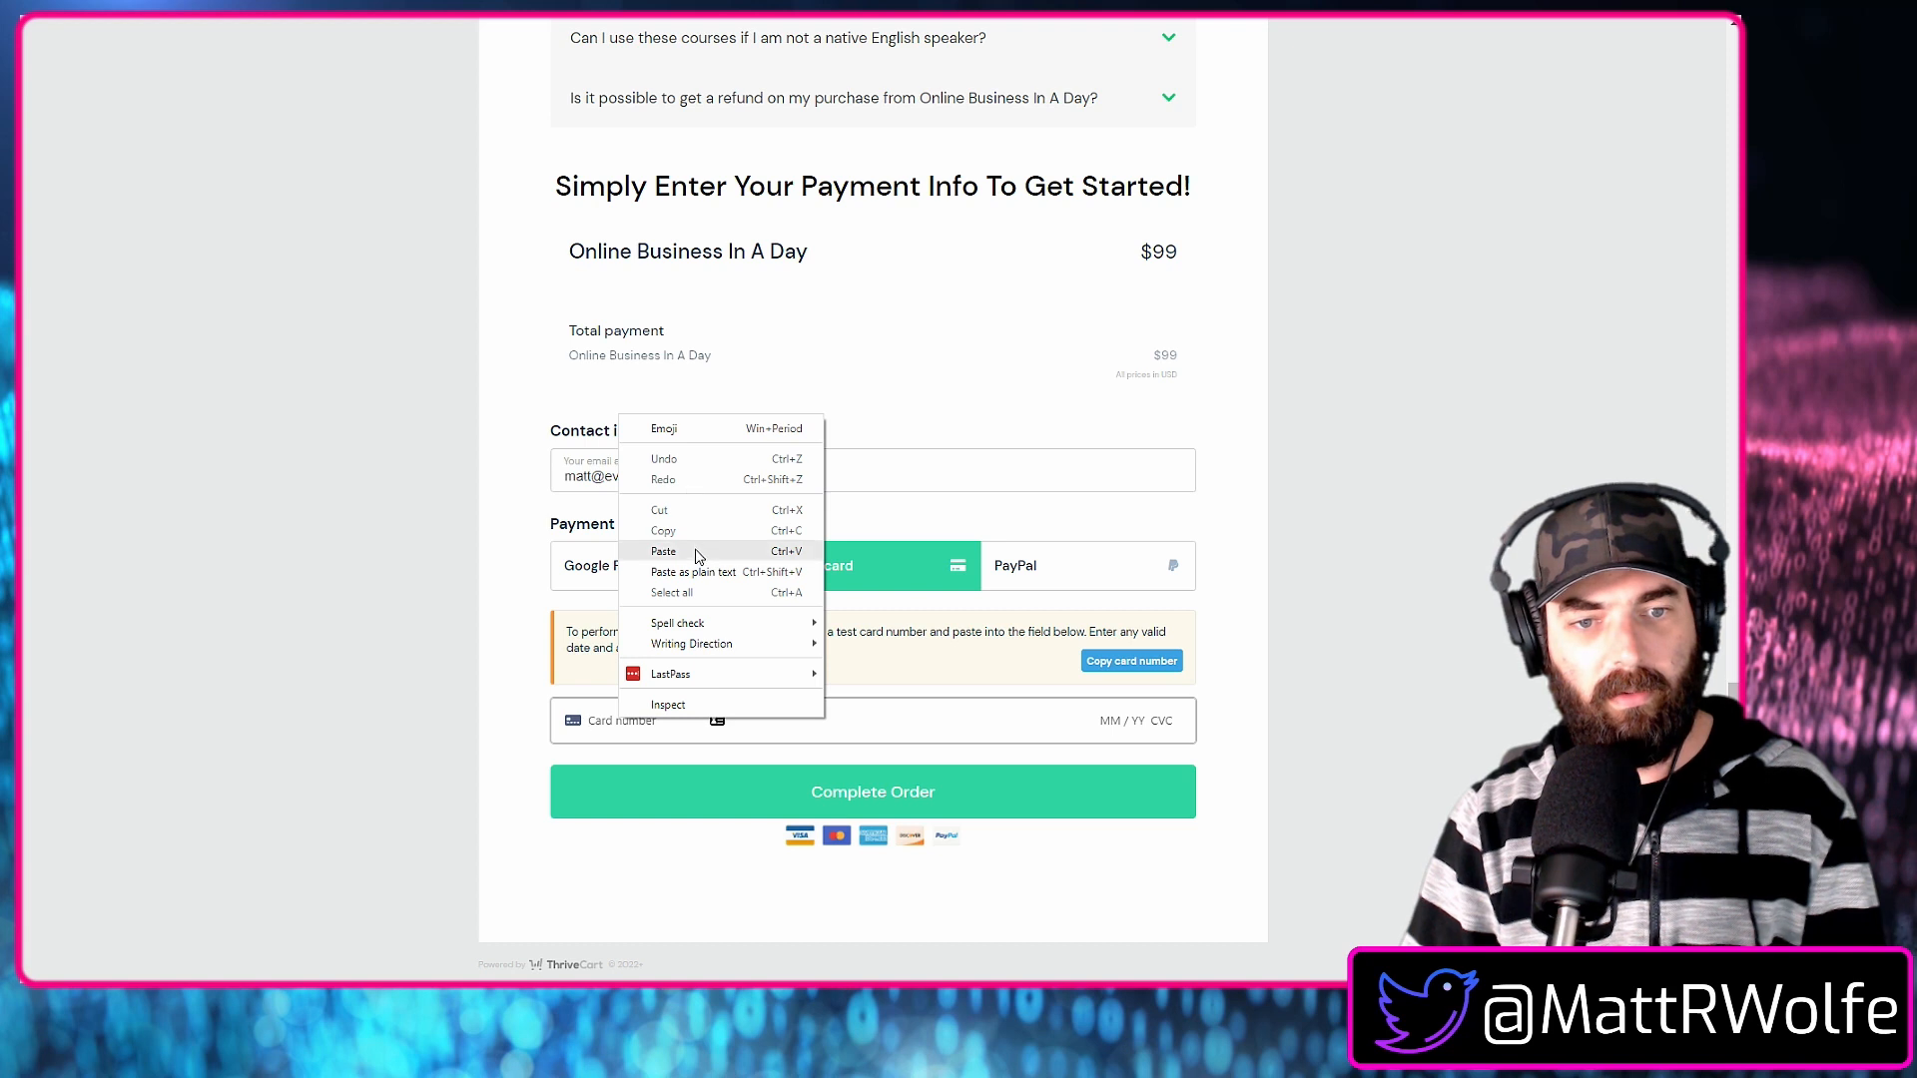
click(663, 551)
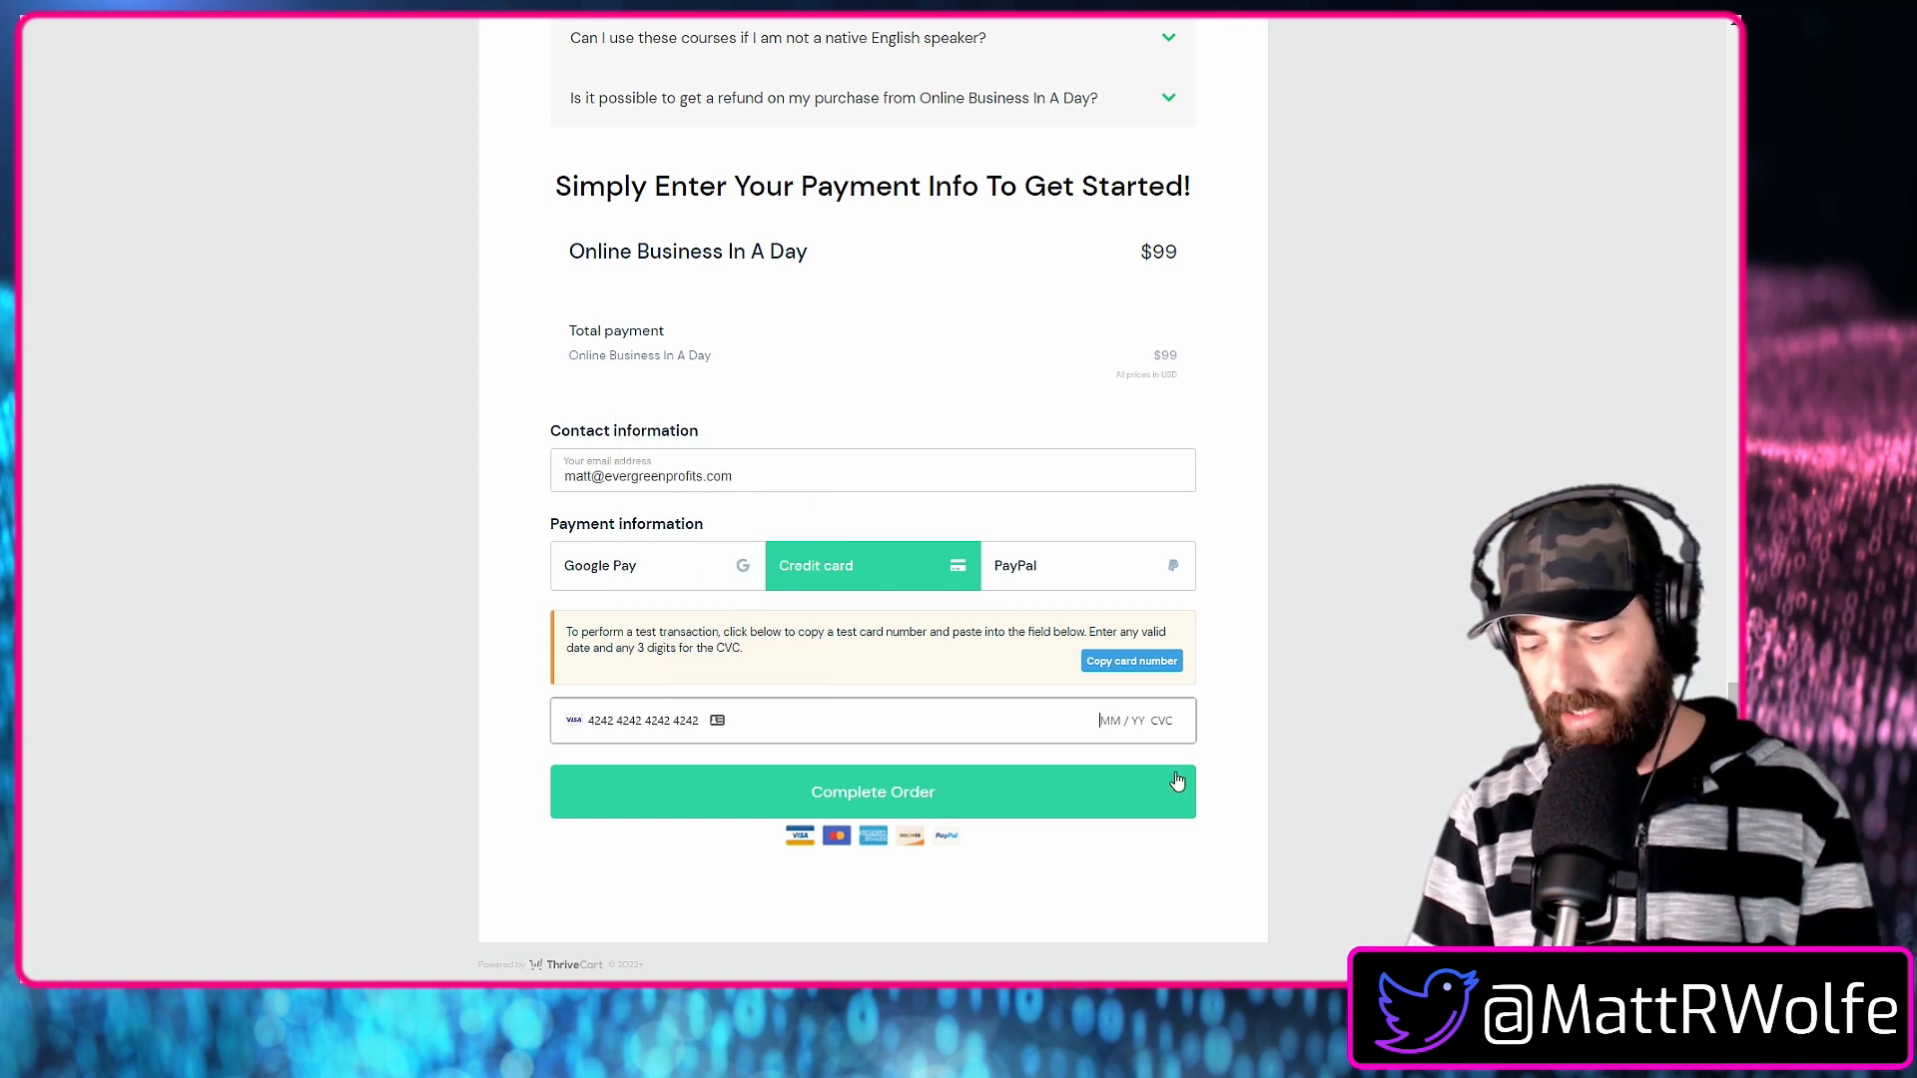
text(04 / 2)
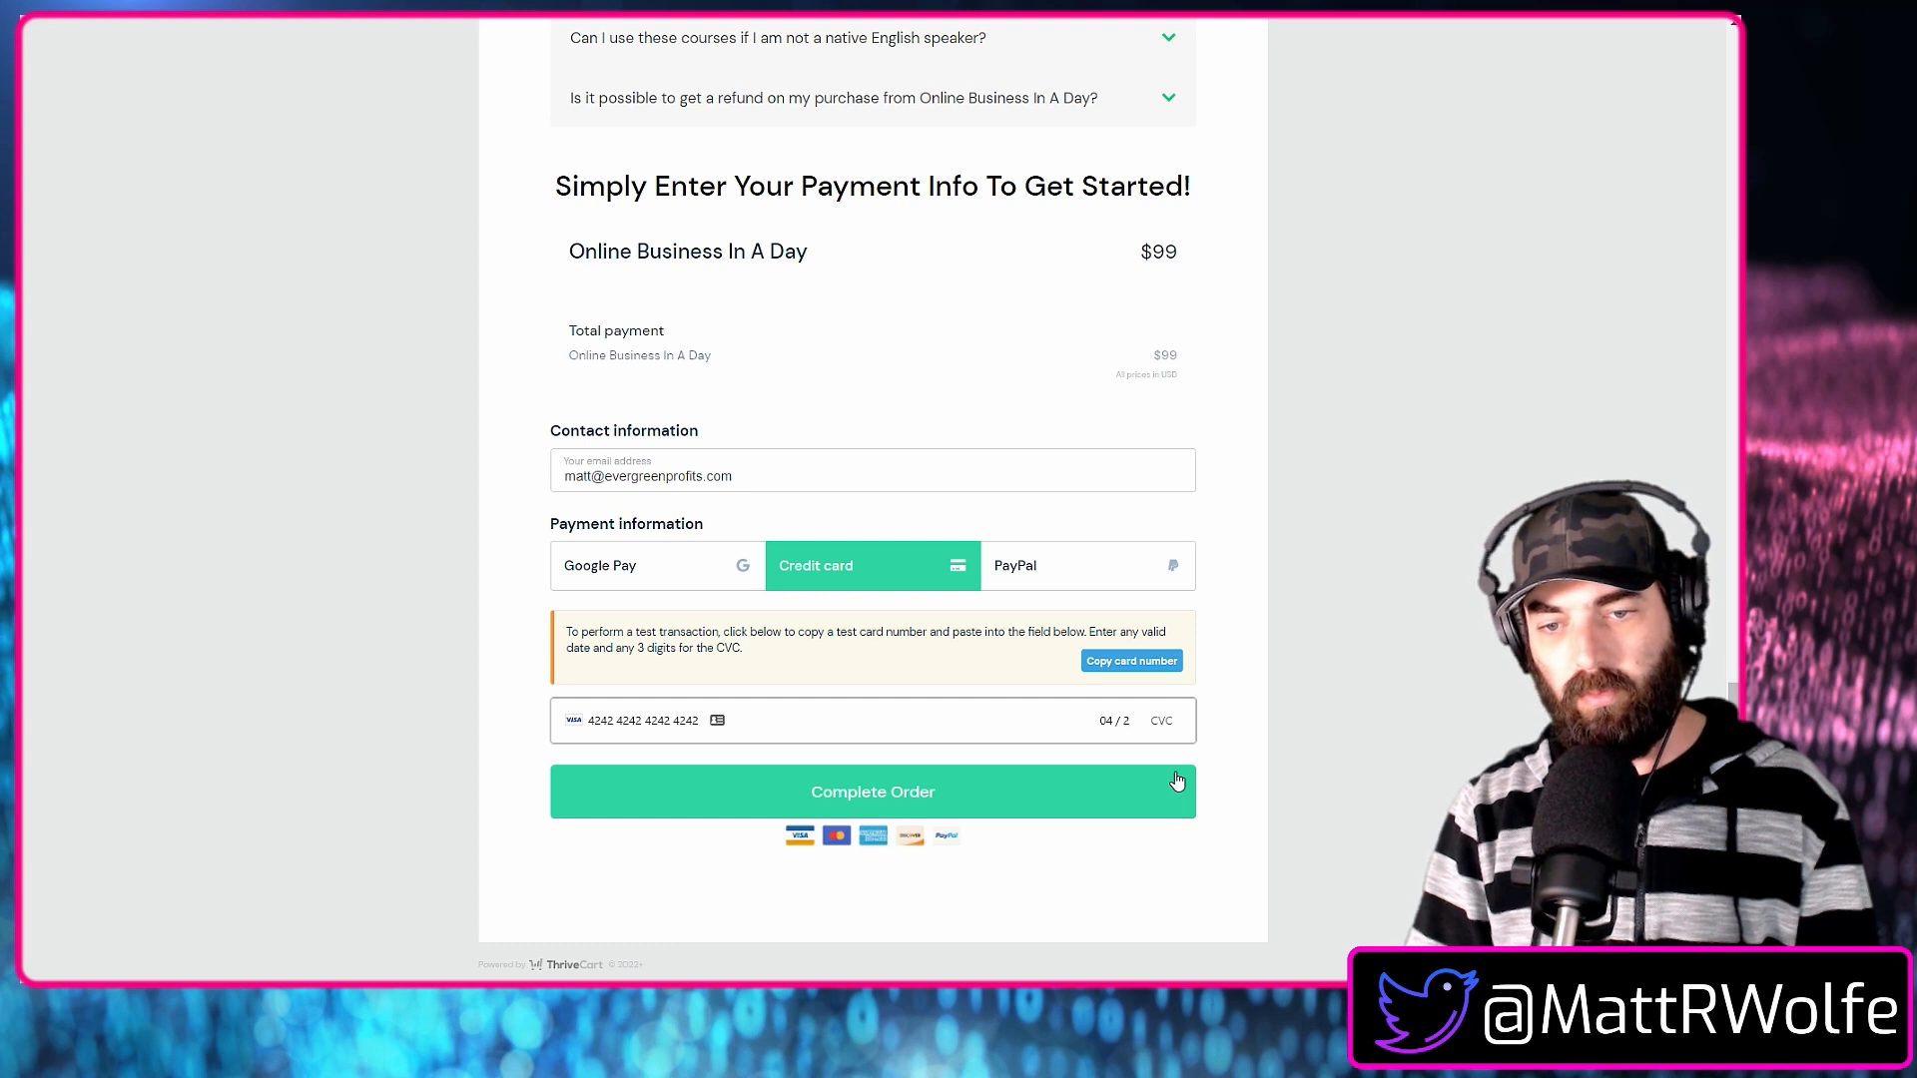
text(2 123)
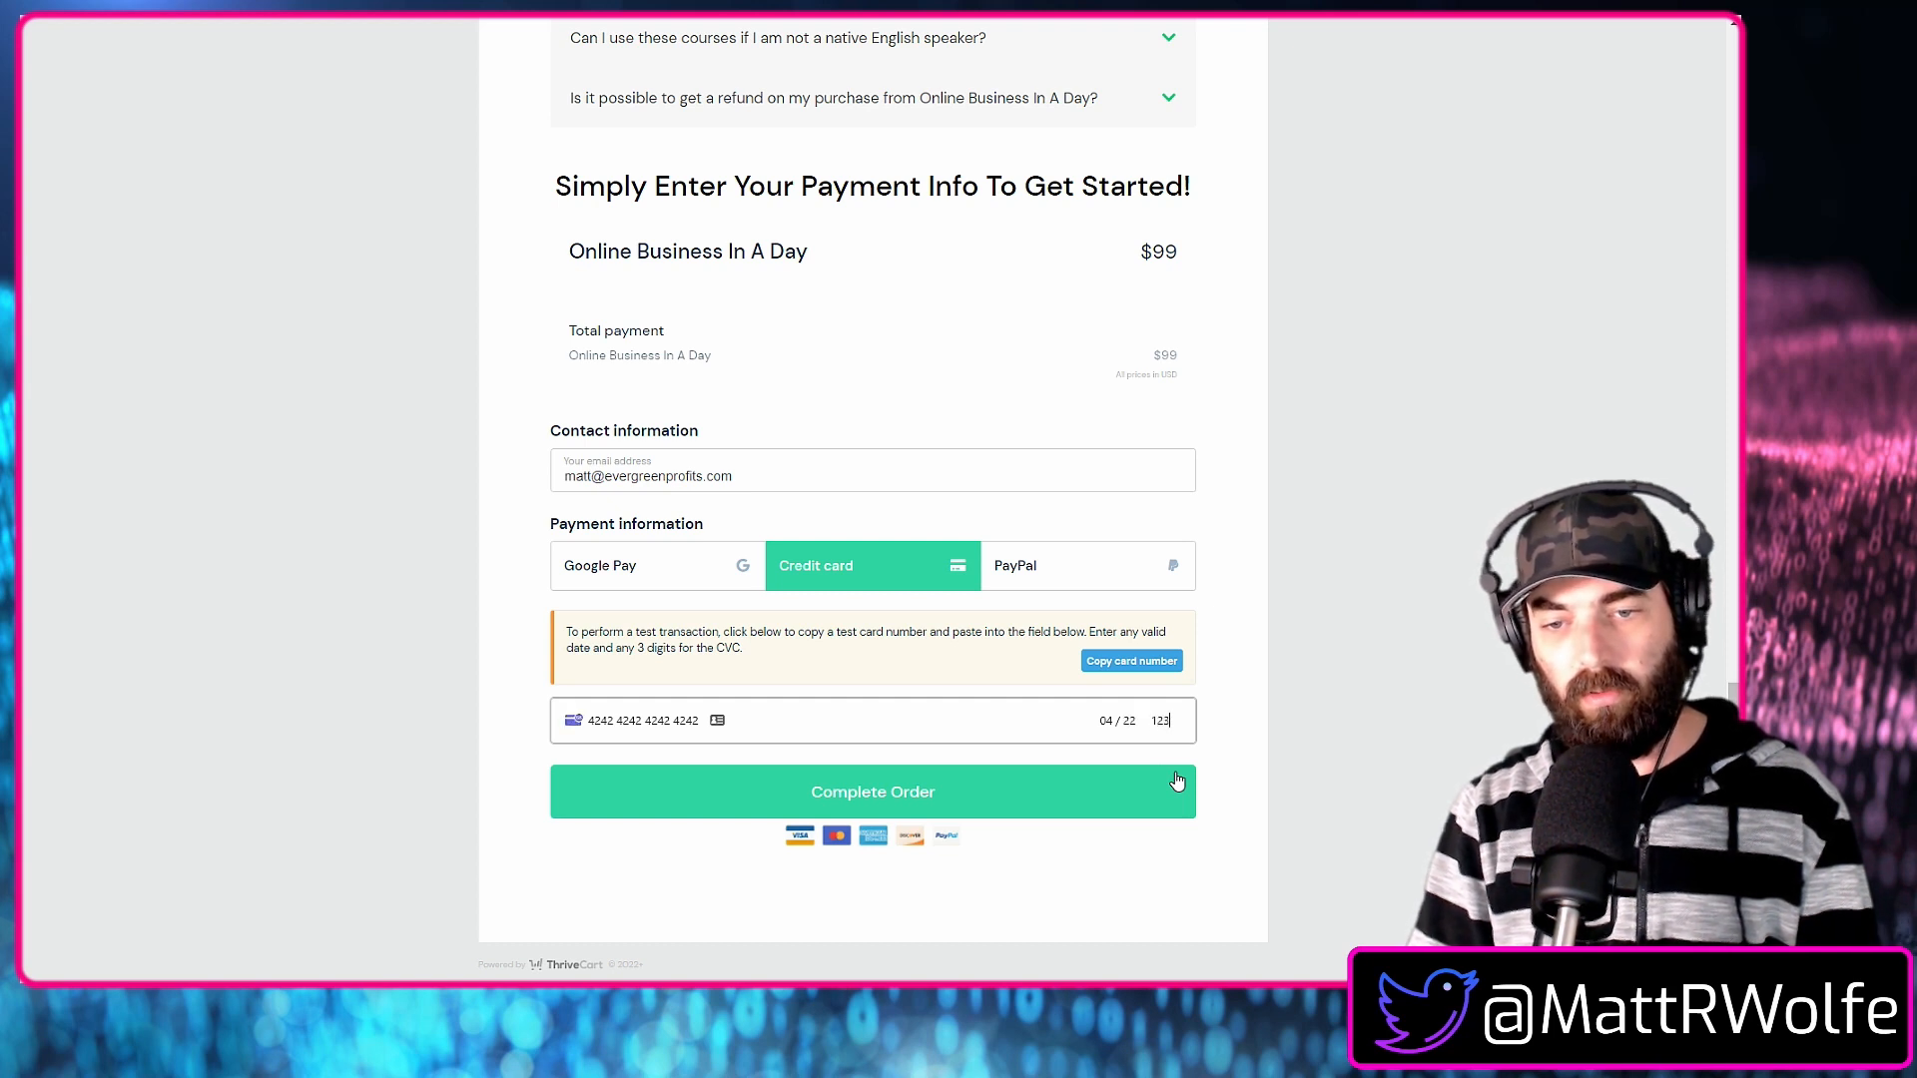
click(817, 808)
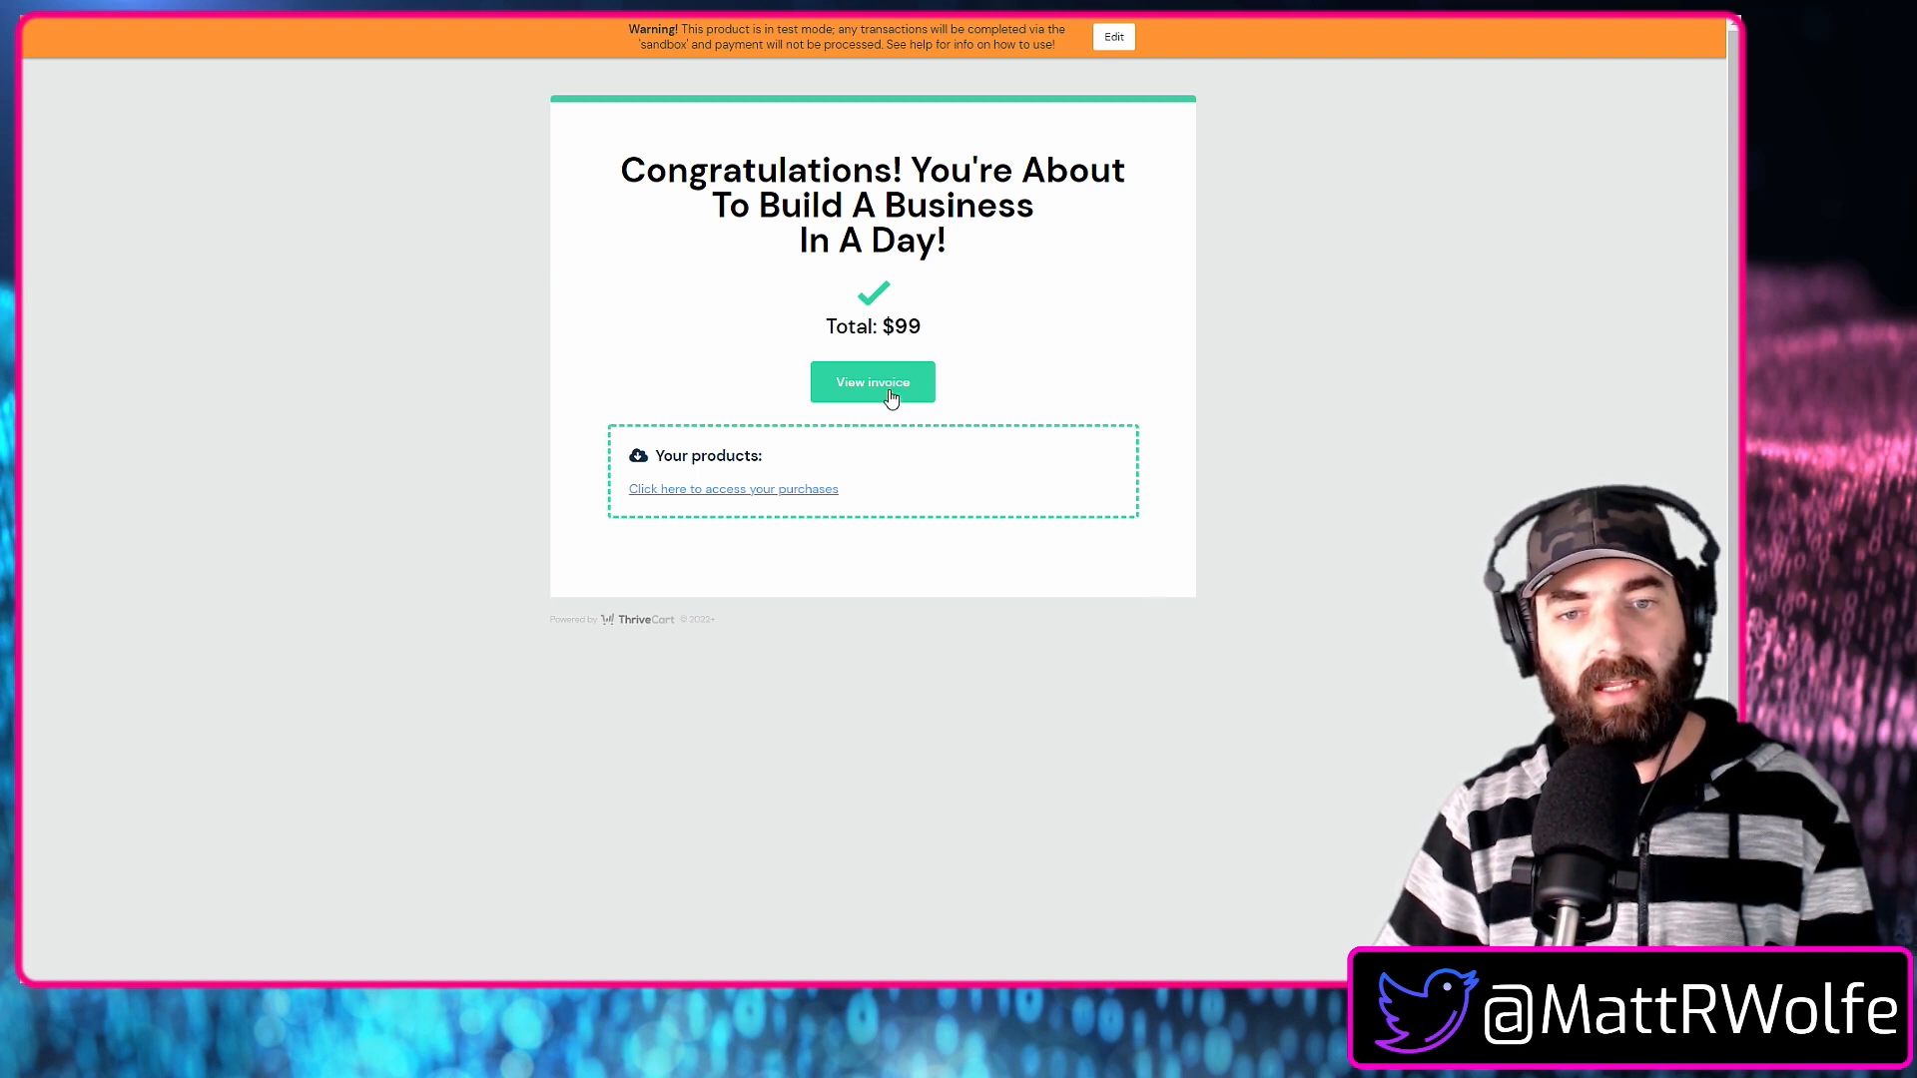
View the test order's invoice, close it and open the page with the buyer's purchased courses.
click(929, 382)
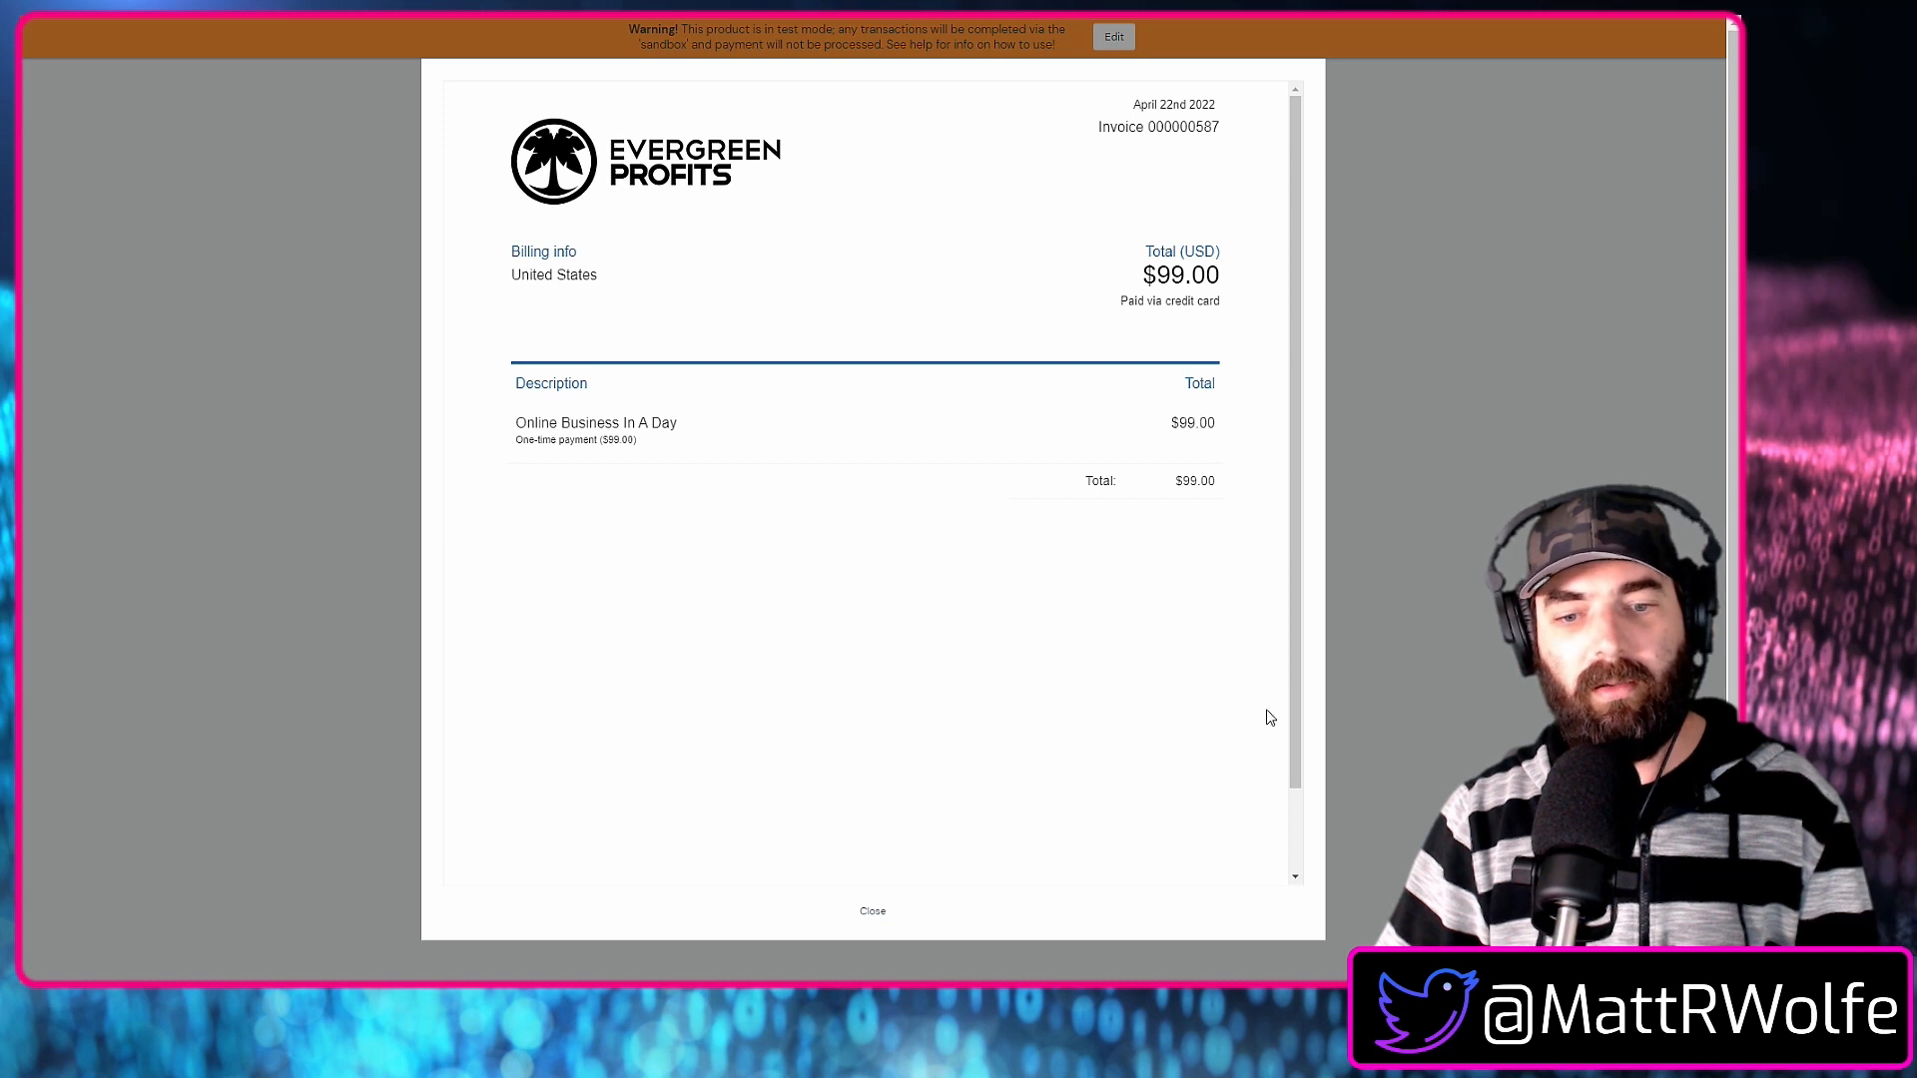
click(872, 911)
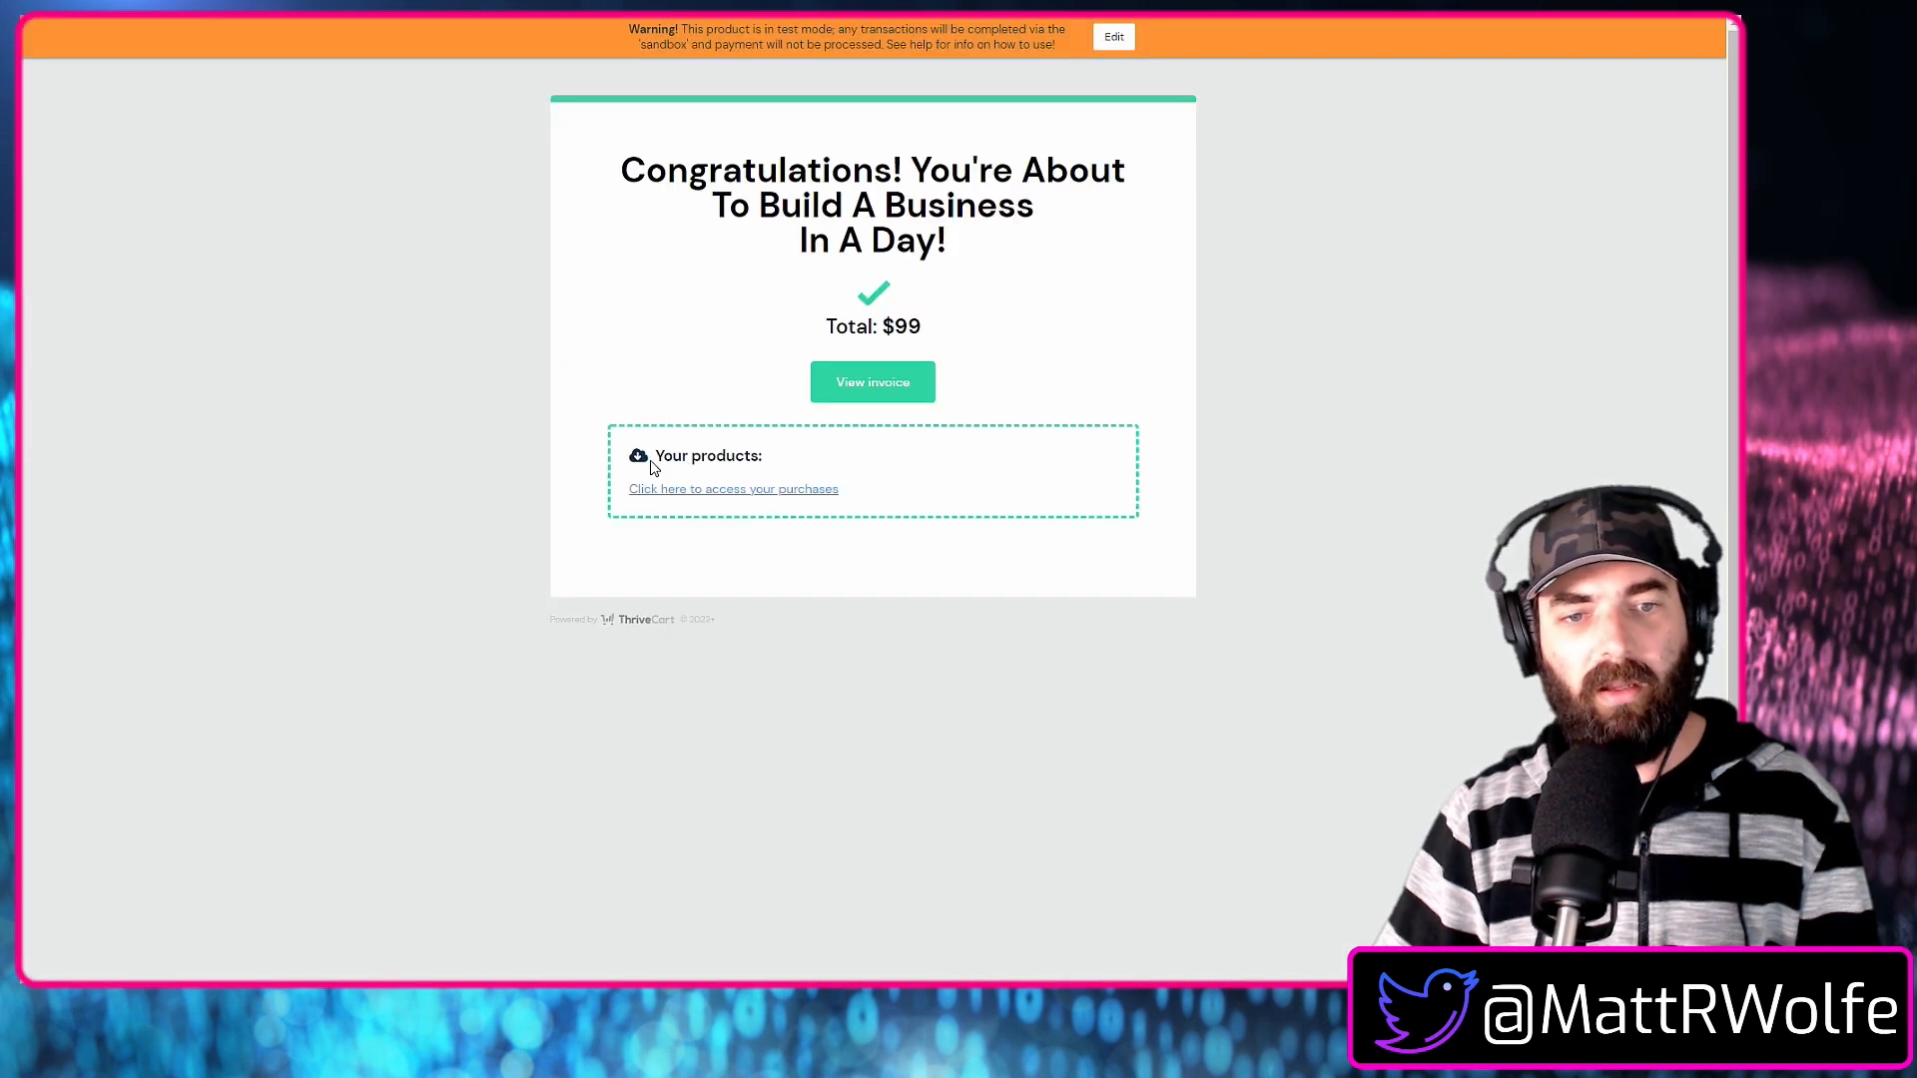
click(751, 489)
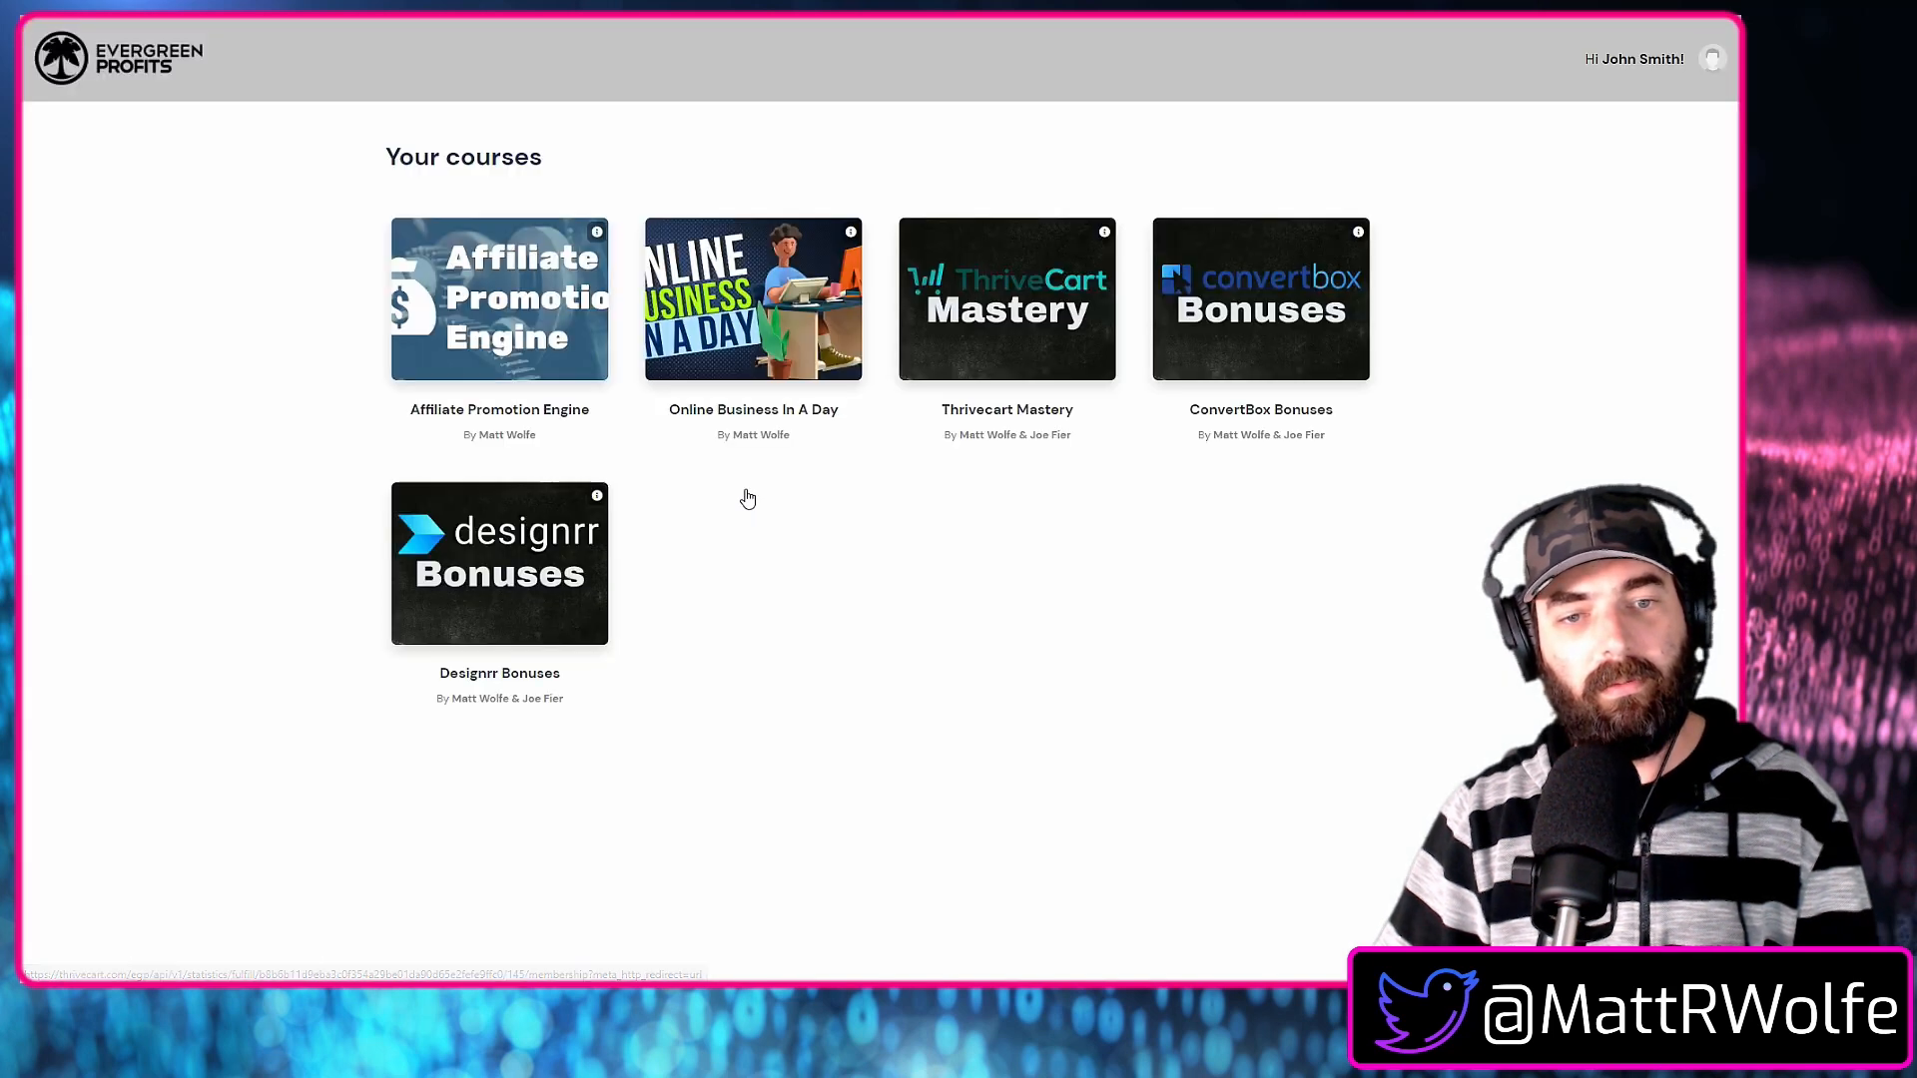
Open the "Online Business In A Day" course and look through its lessons in The Setup module.
click(799, 345)
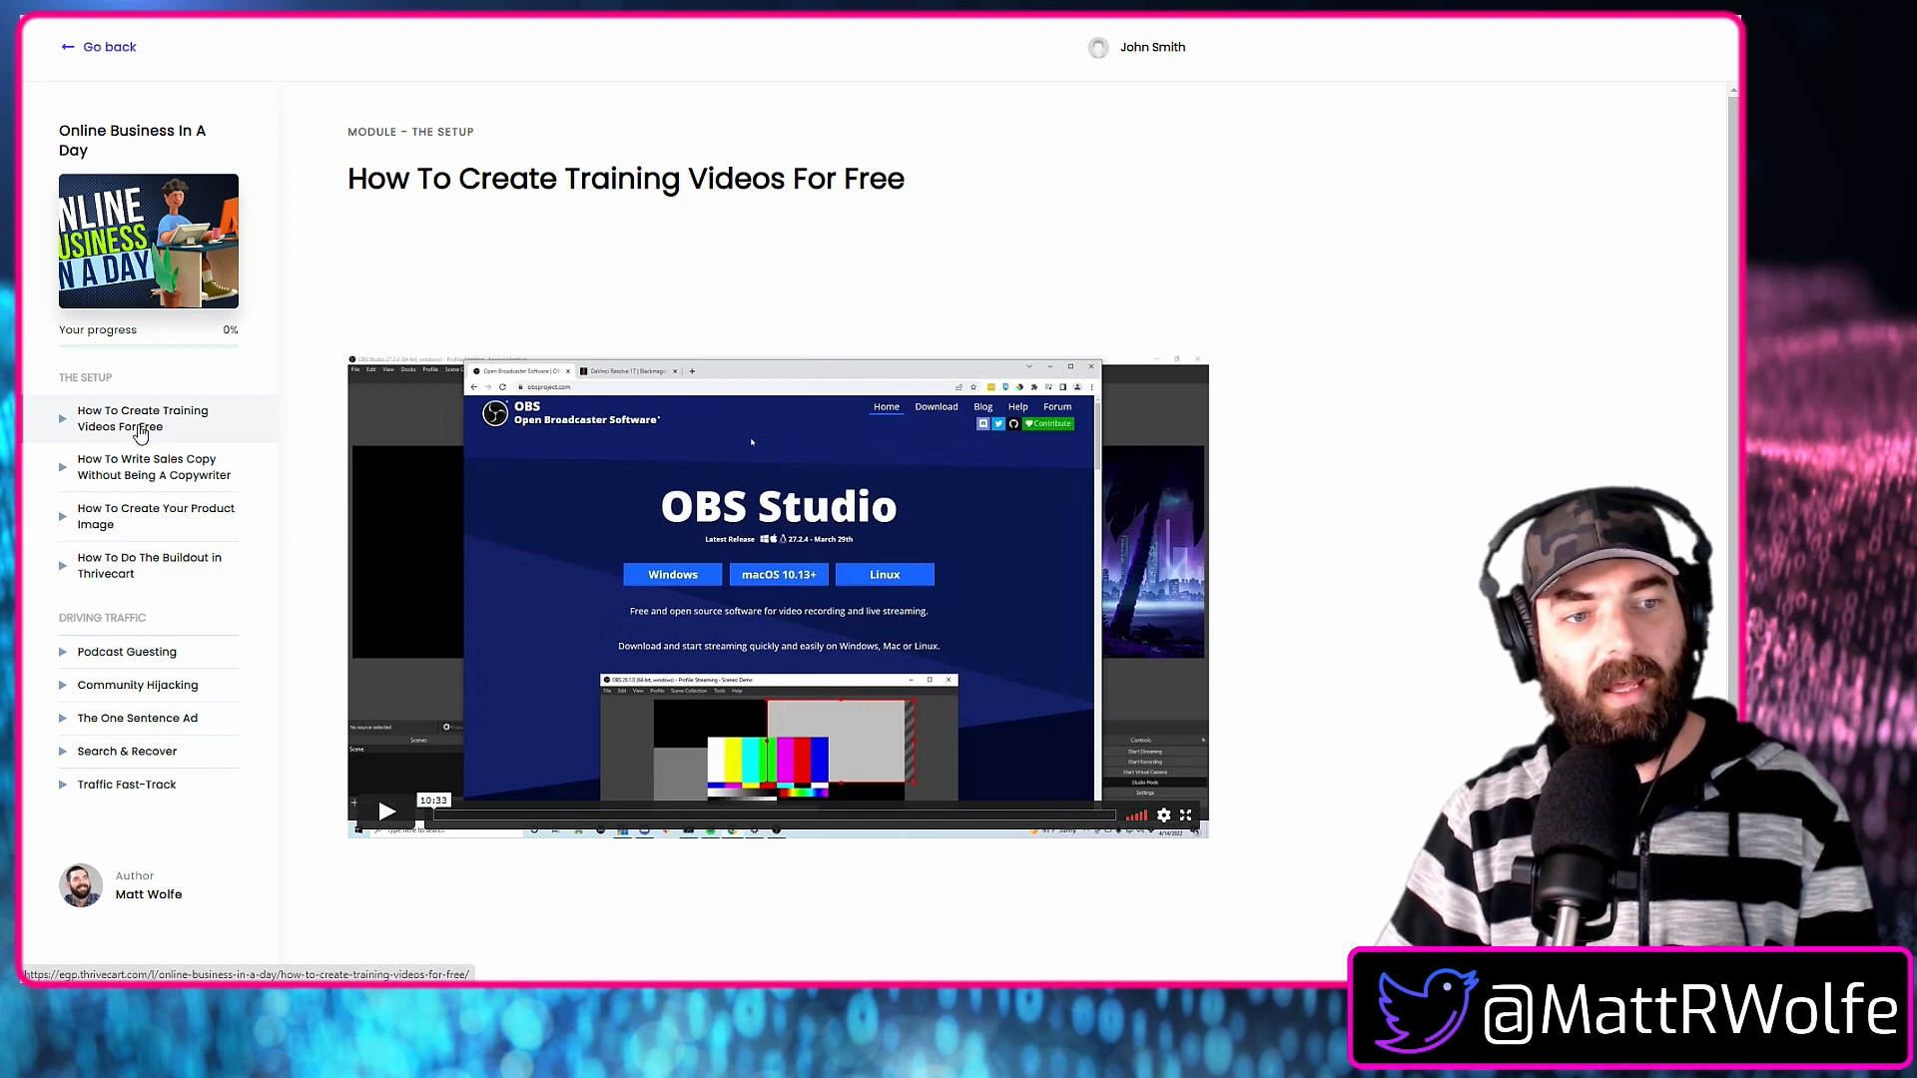
click(165, 481)
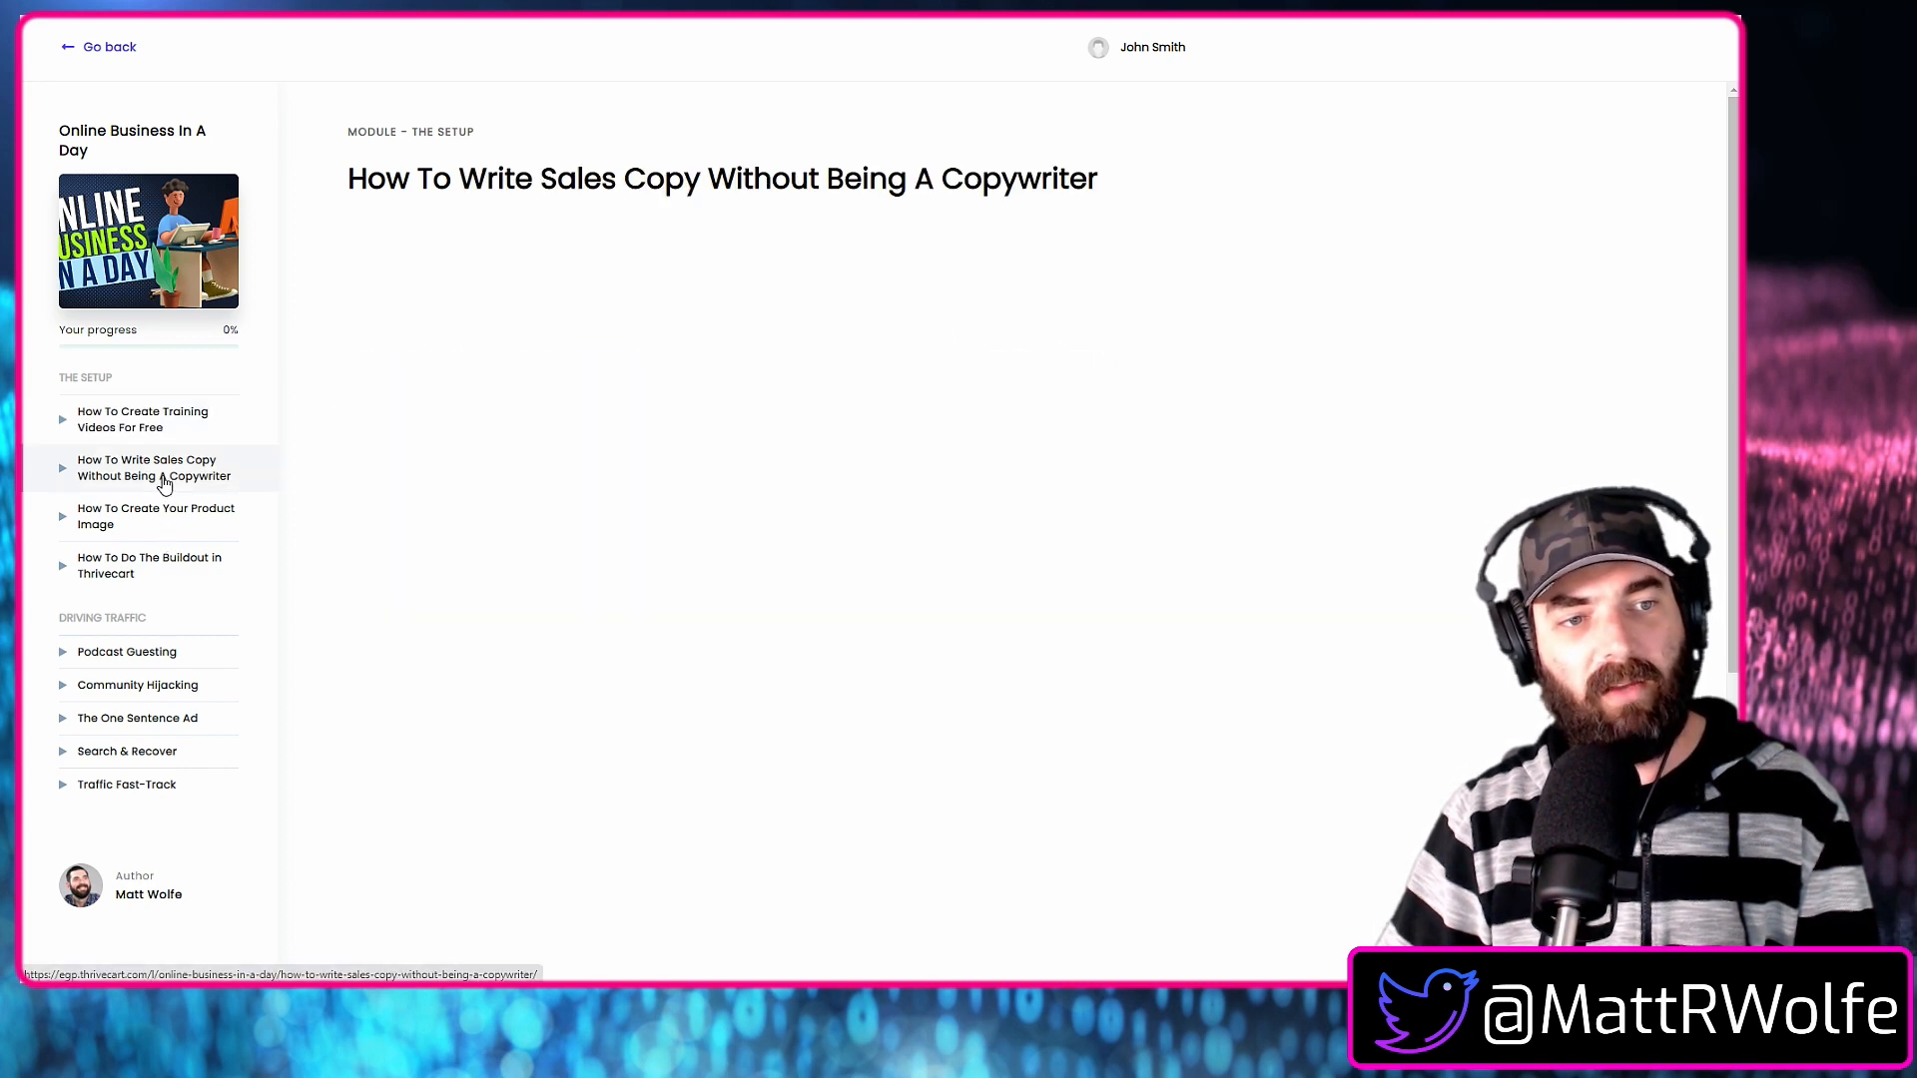
click(163, 519)
click(161, 571)
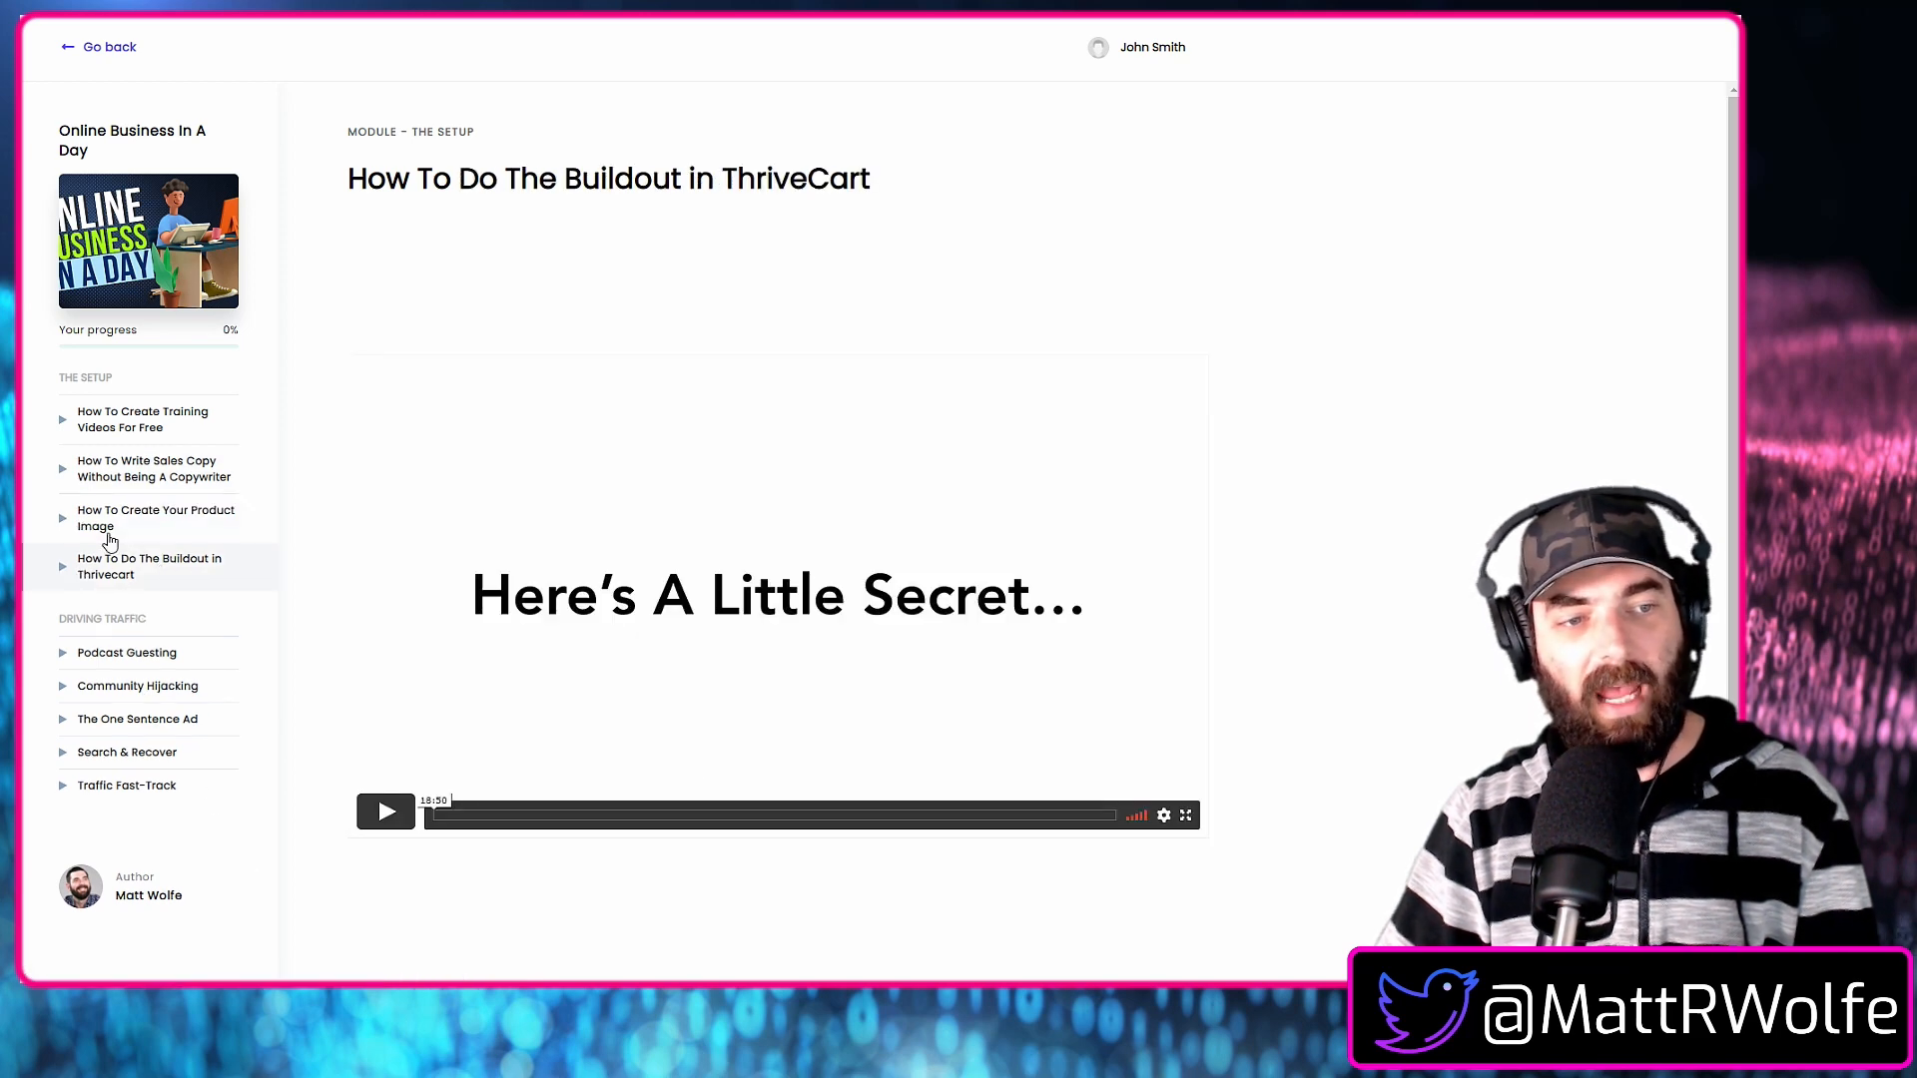
Open the "How To Create Training Videos For Free" lesson in The Setup module.
click(128, 425)
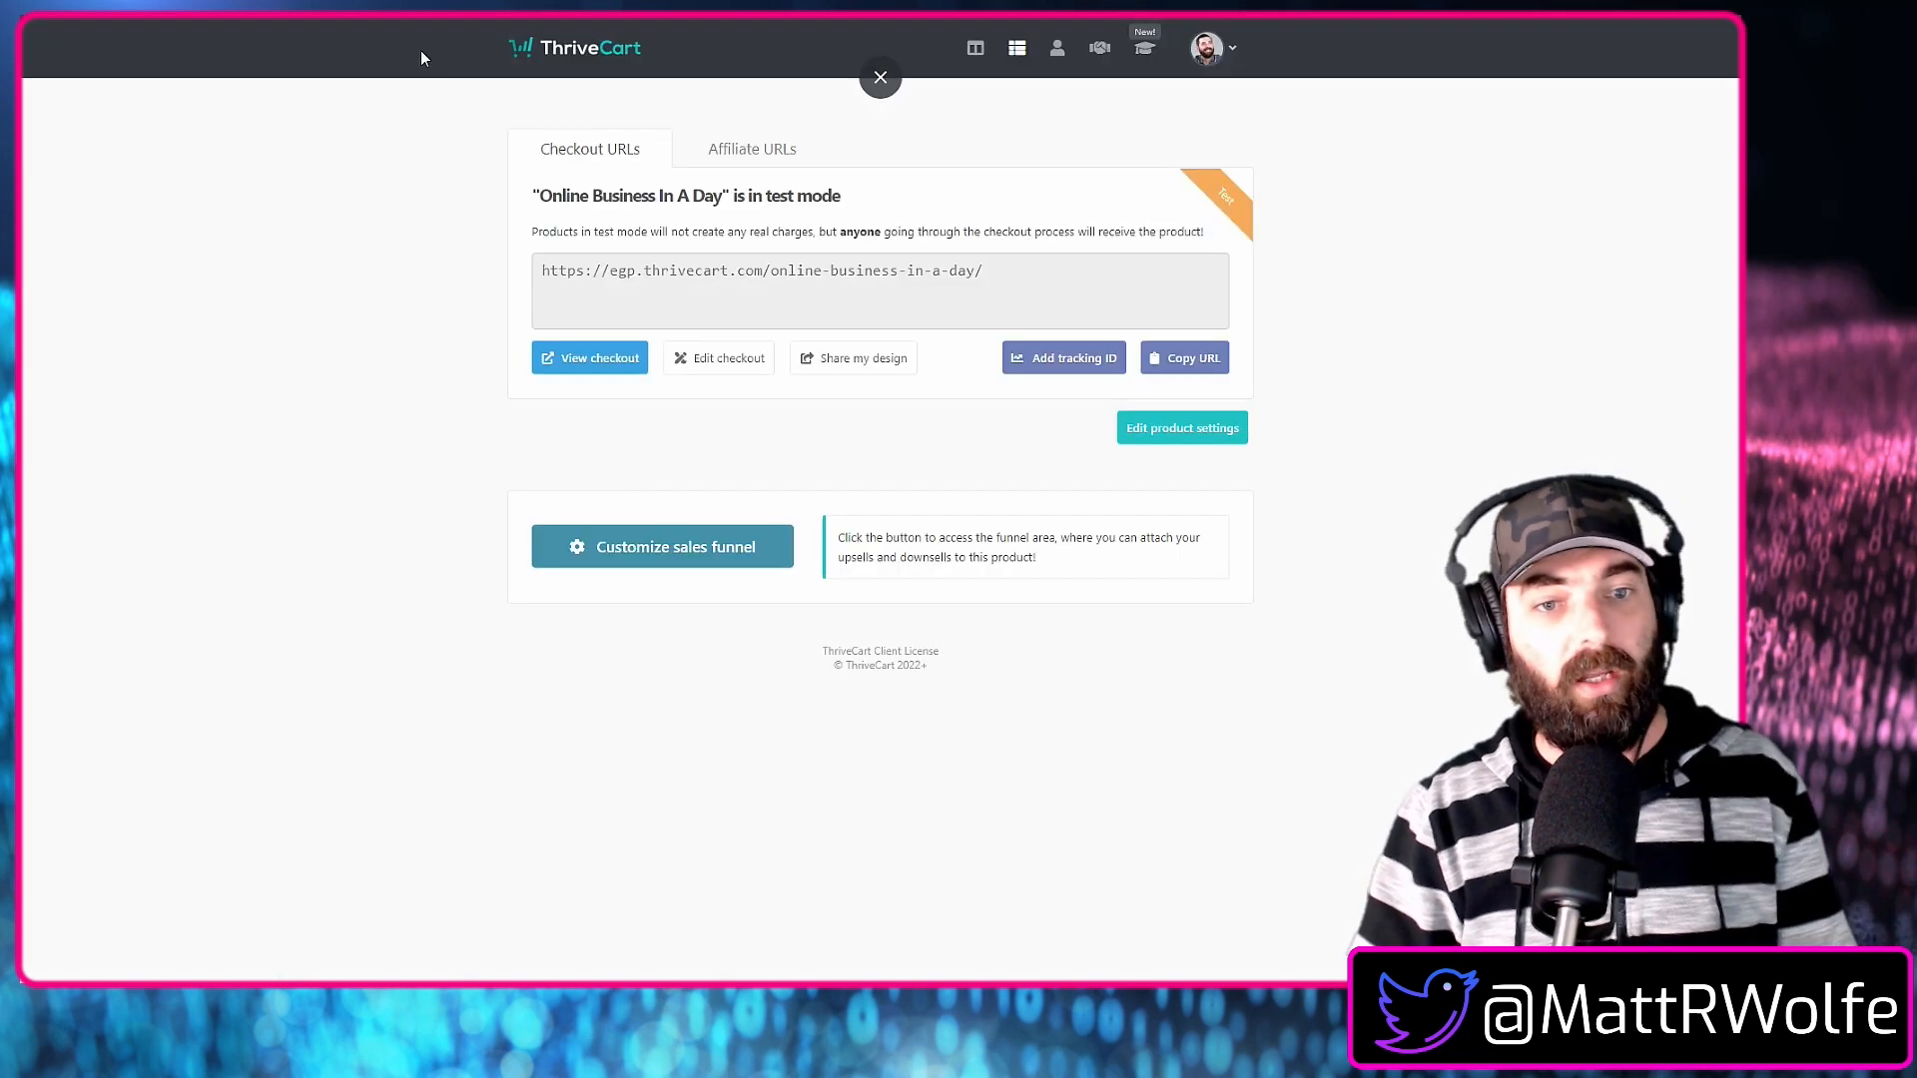
Copy the "Online Business In A Day" checkout URL and open the affiliate options in the product settings.
click(546, 271)
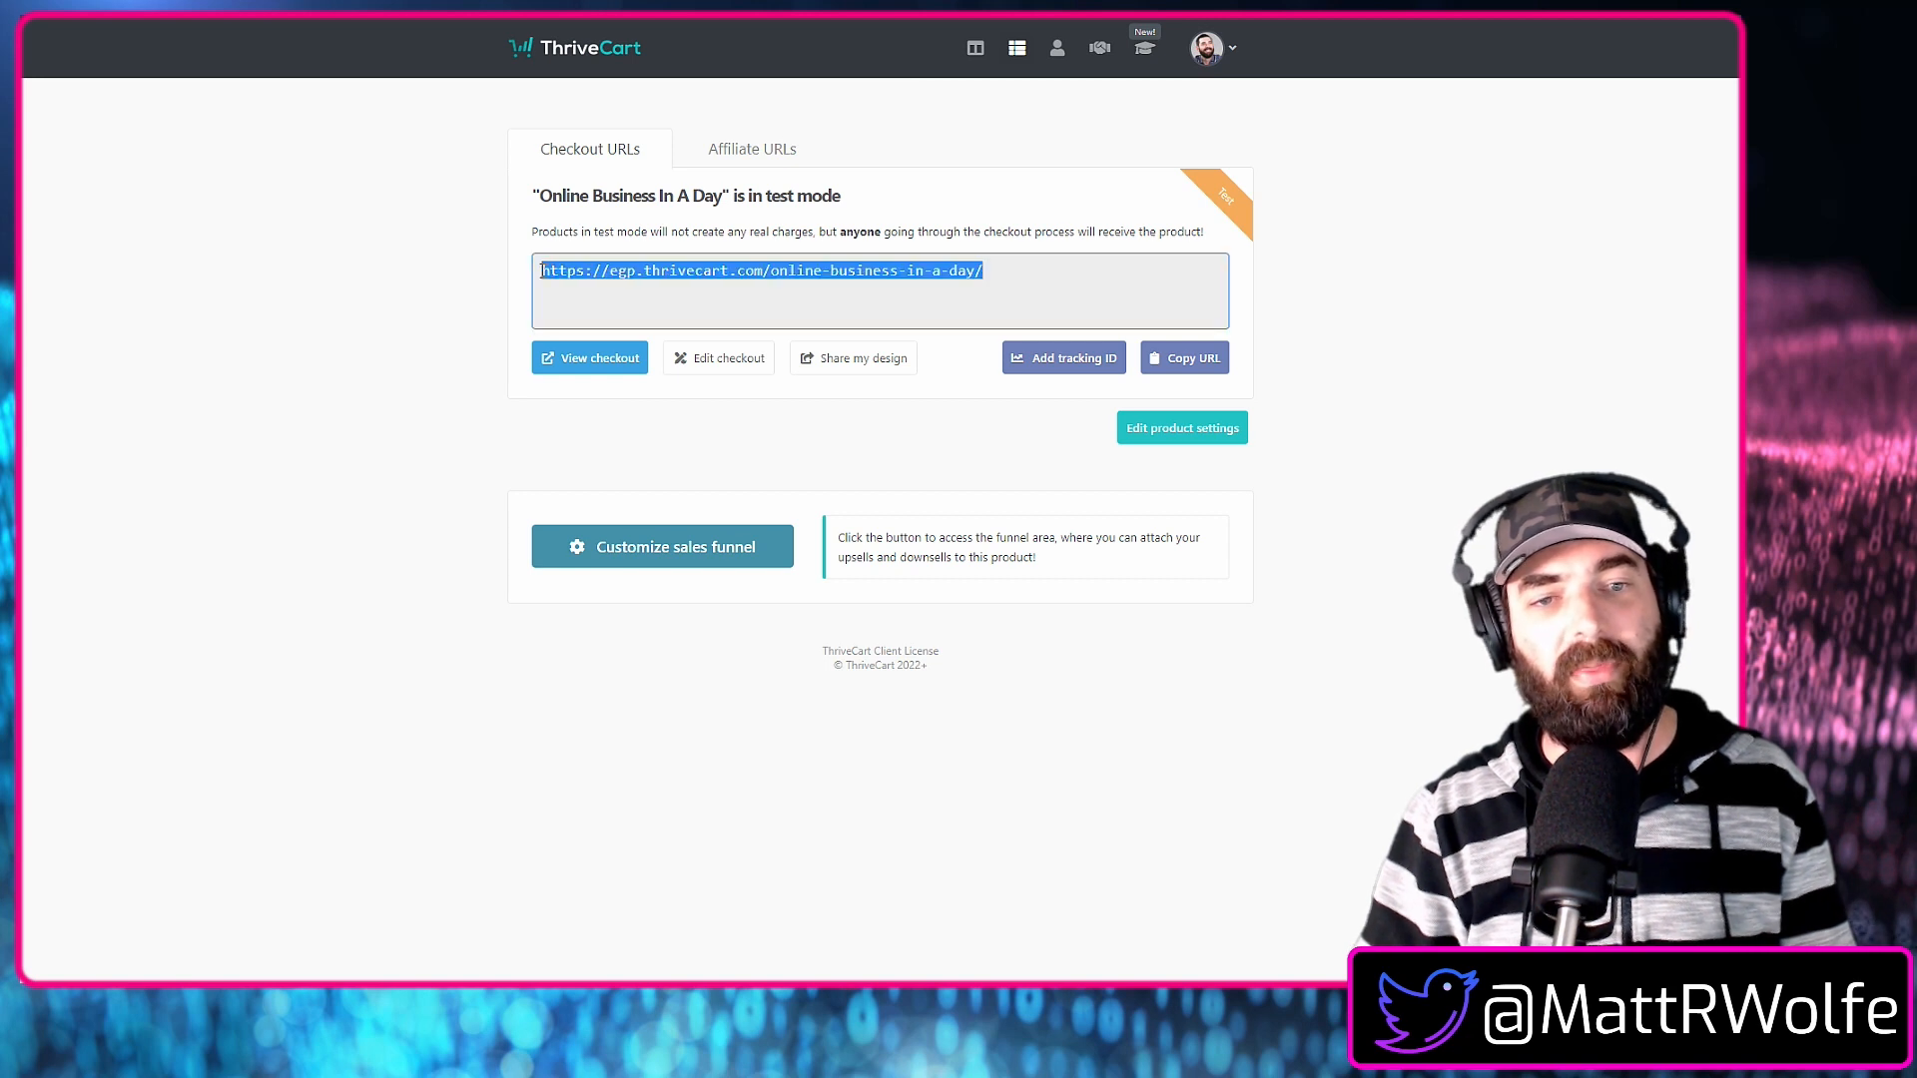
right_click(787, 271)
click(849, 291)
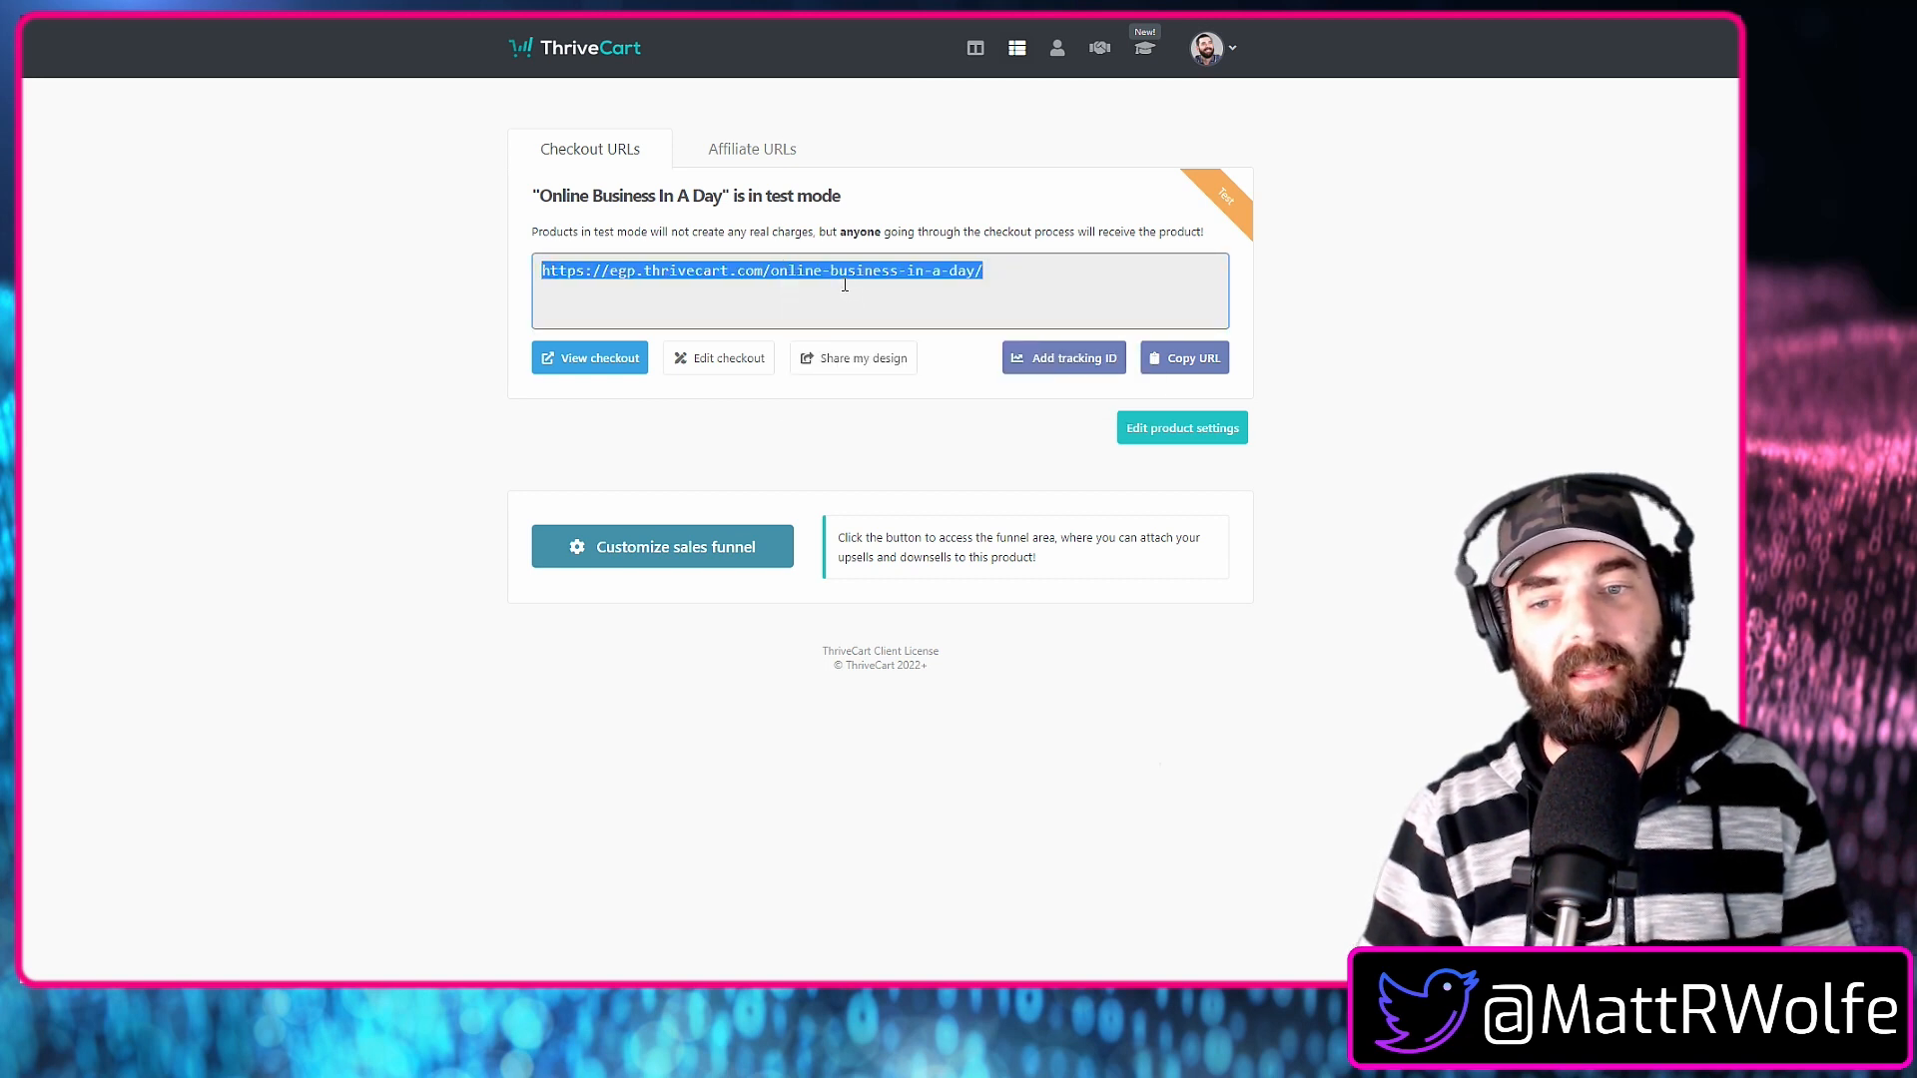
click(1192, 444)
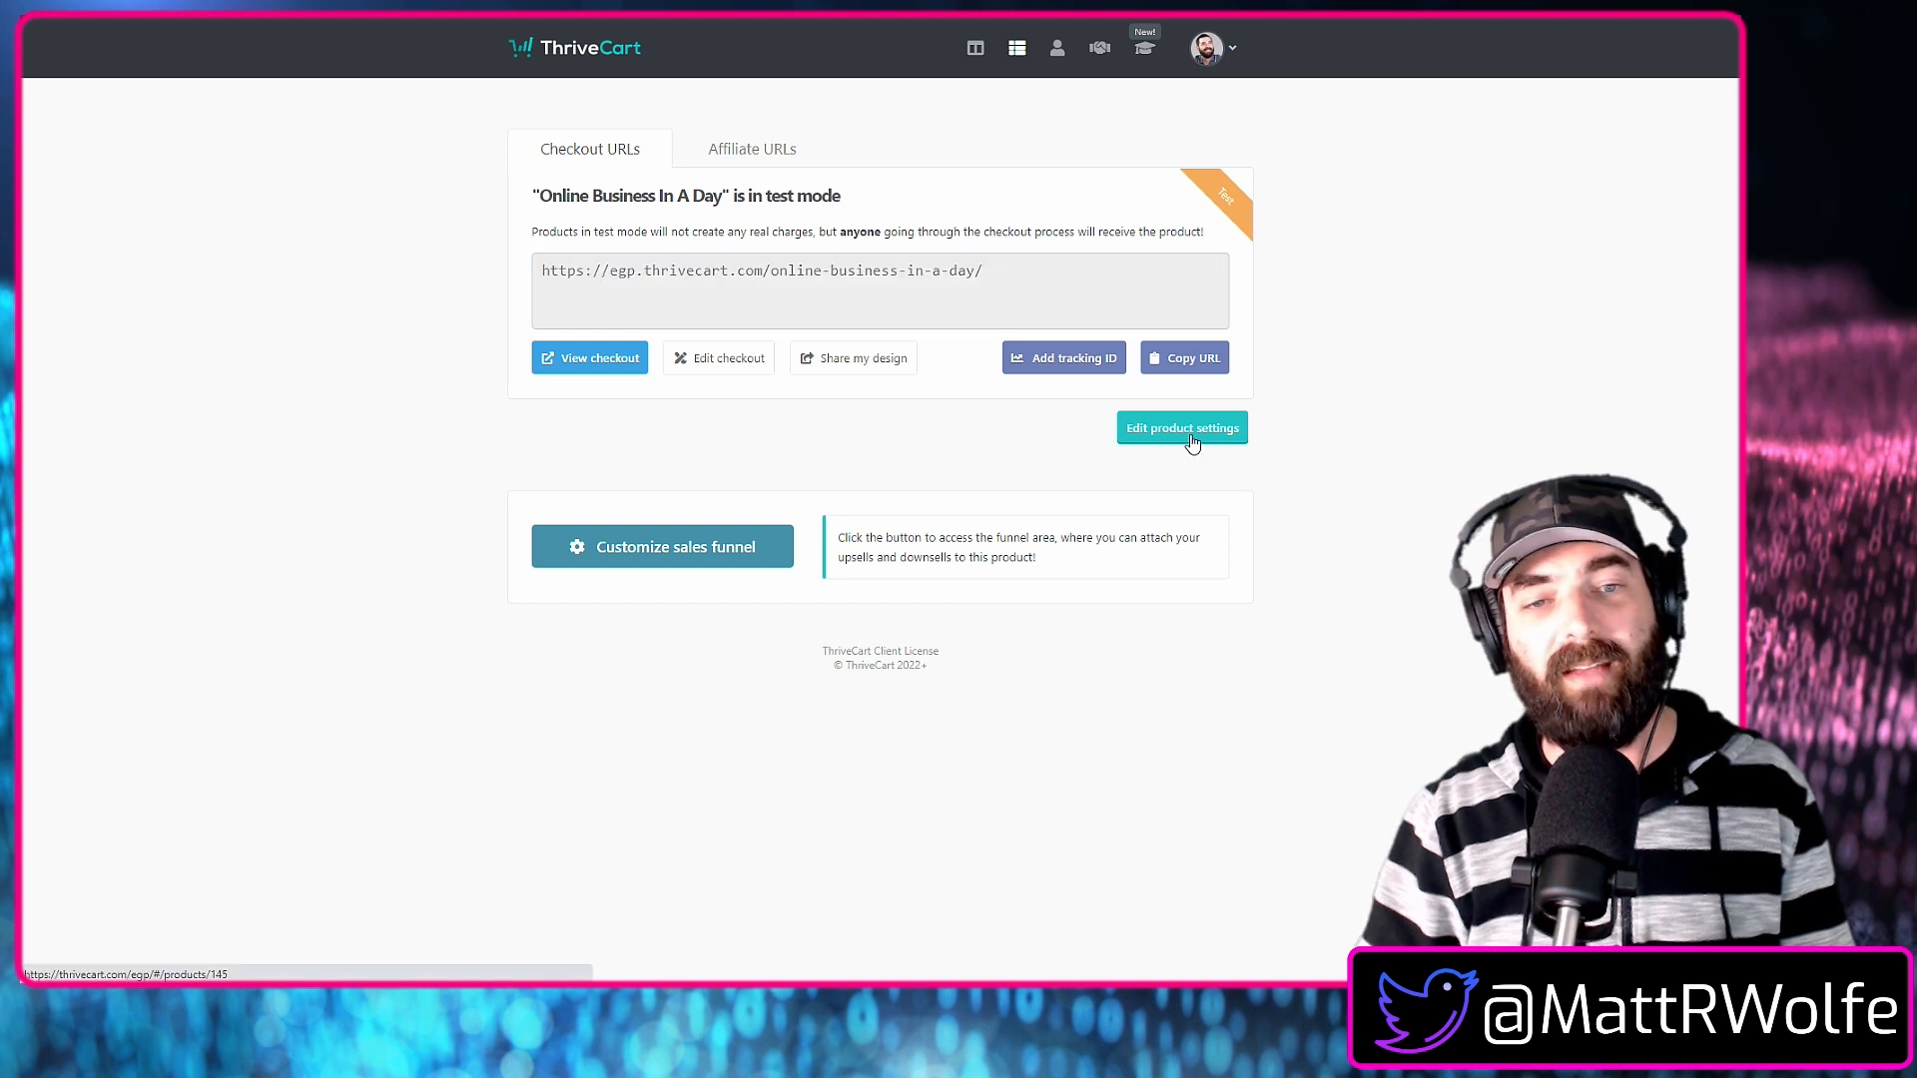
click(1194, 444)
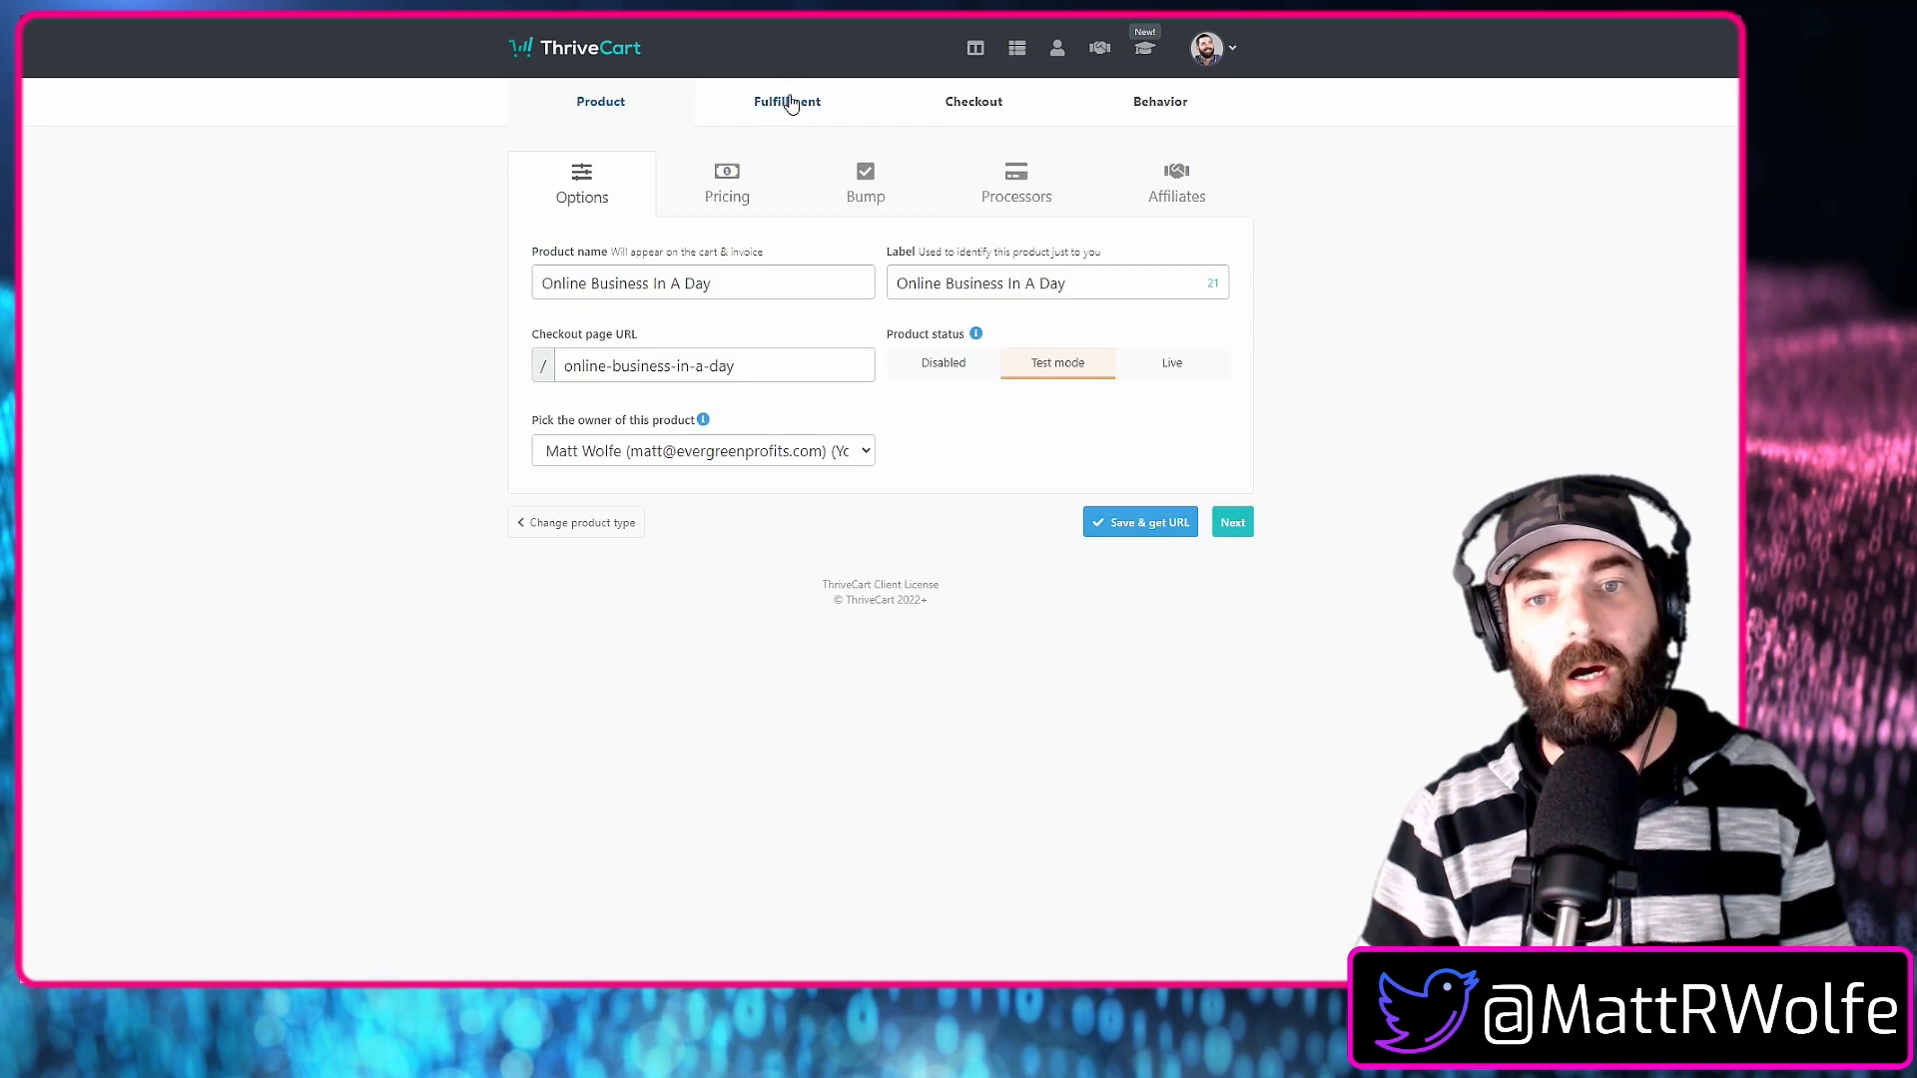
click(1202, 186)
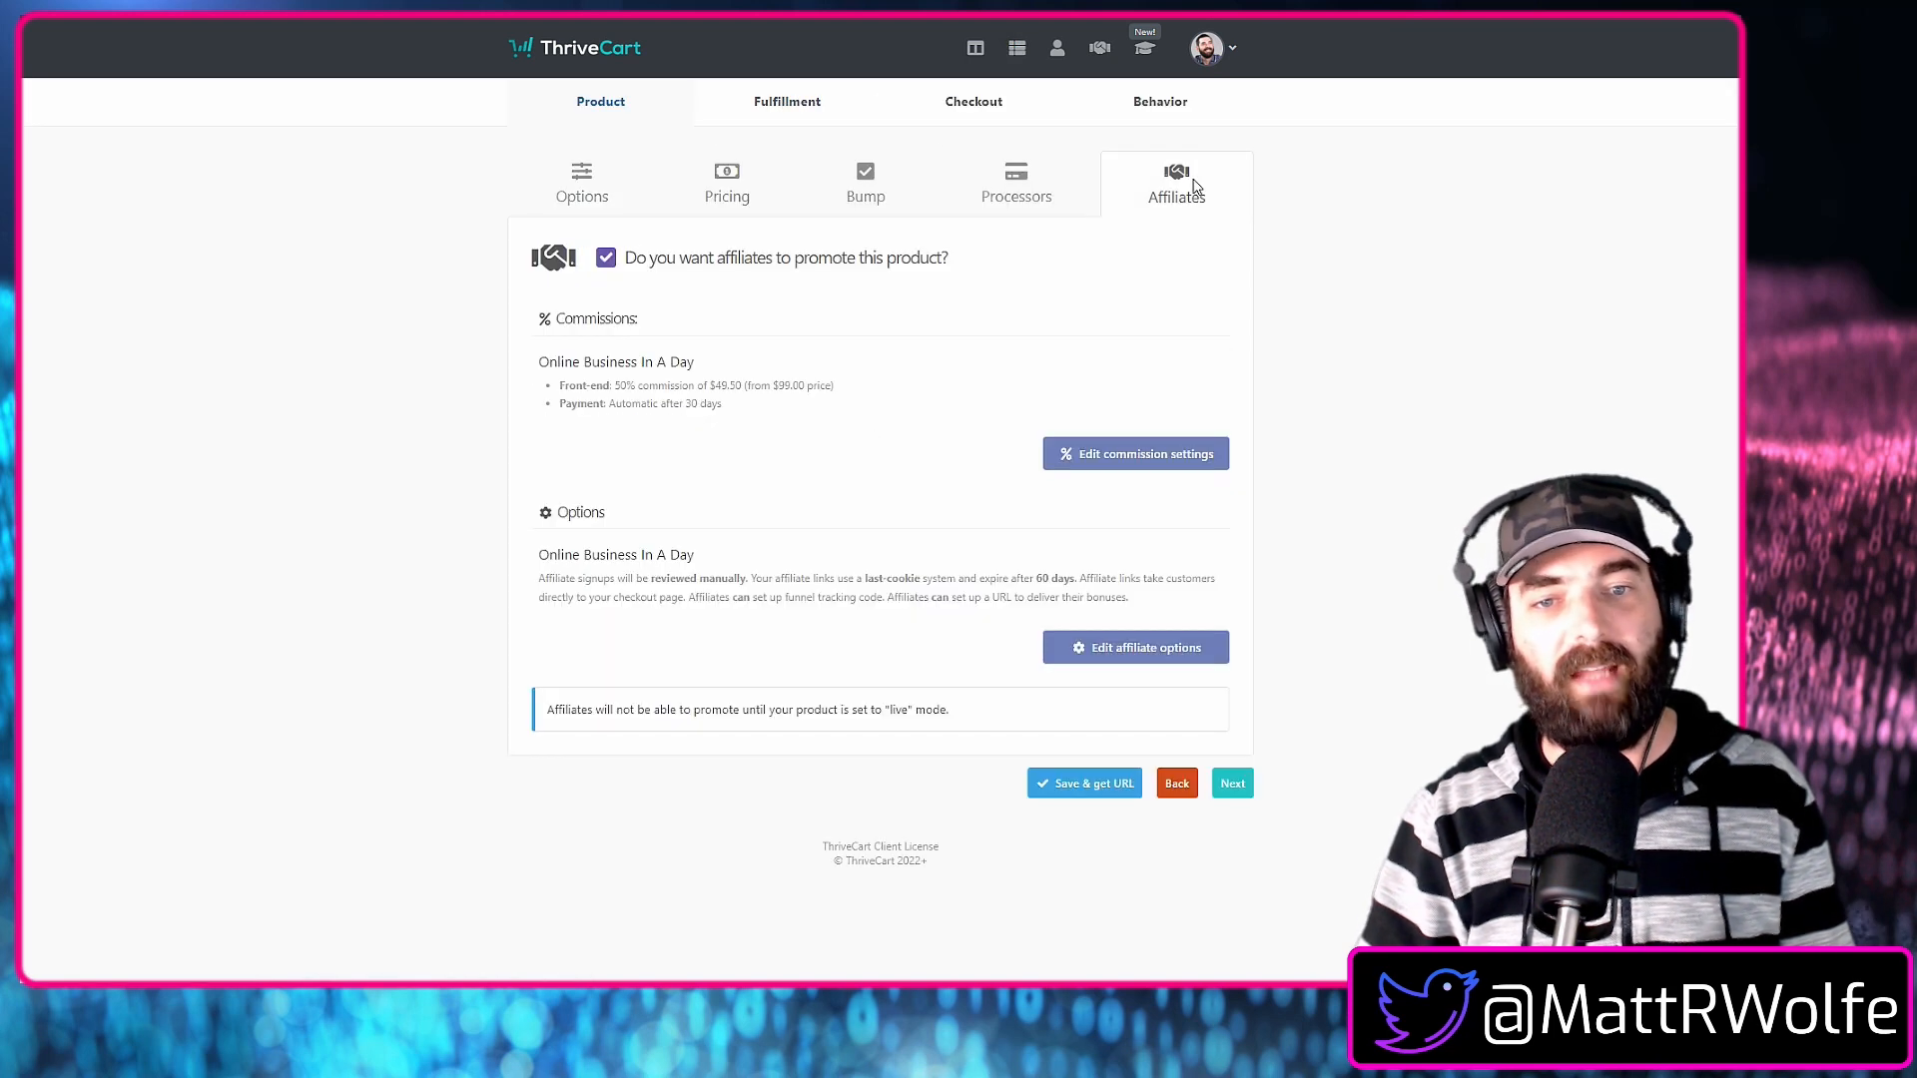
click(1165, 665)
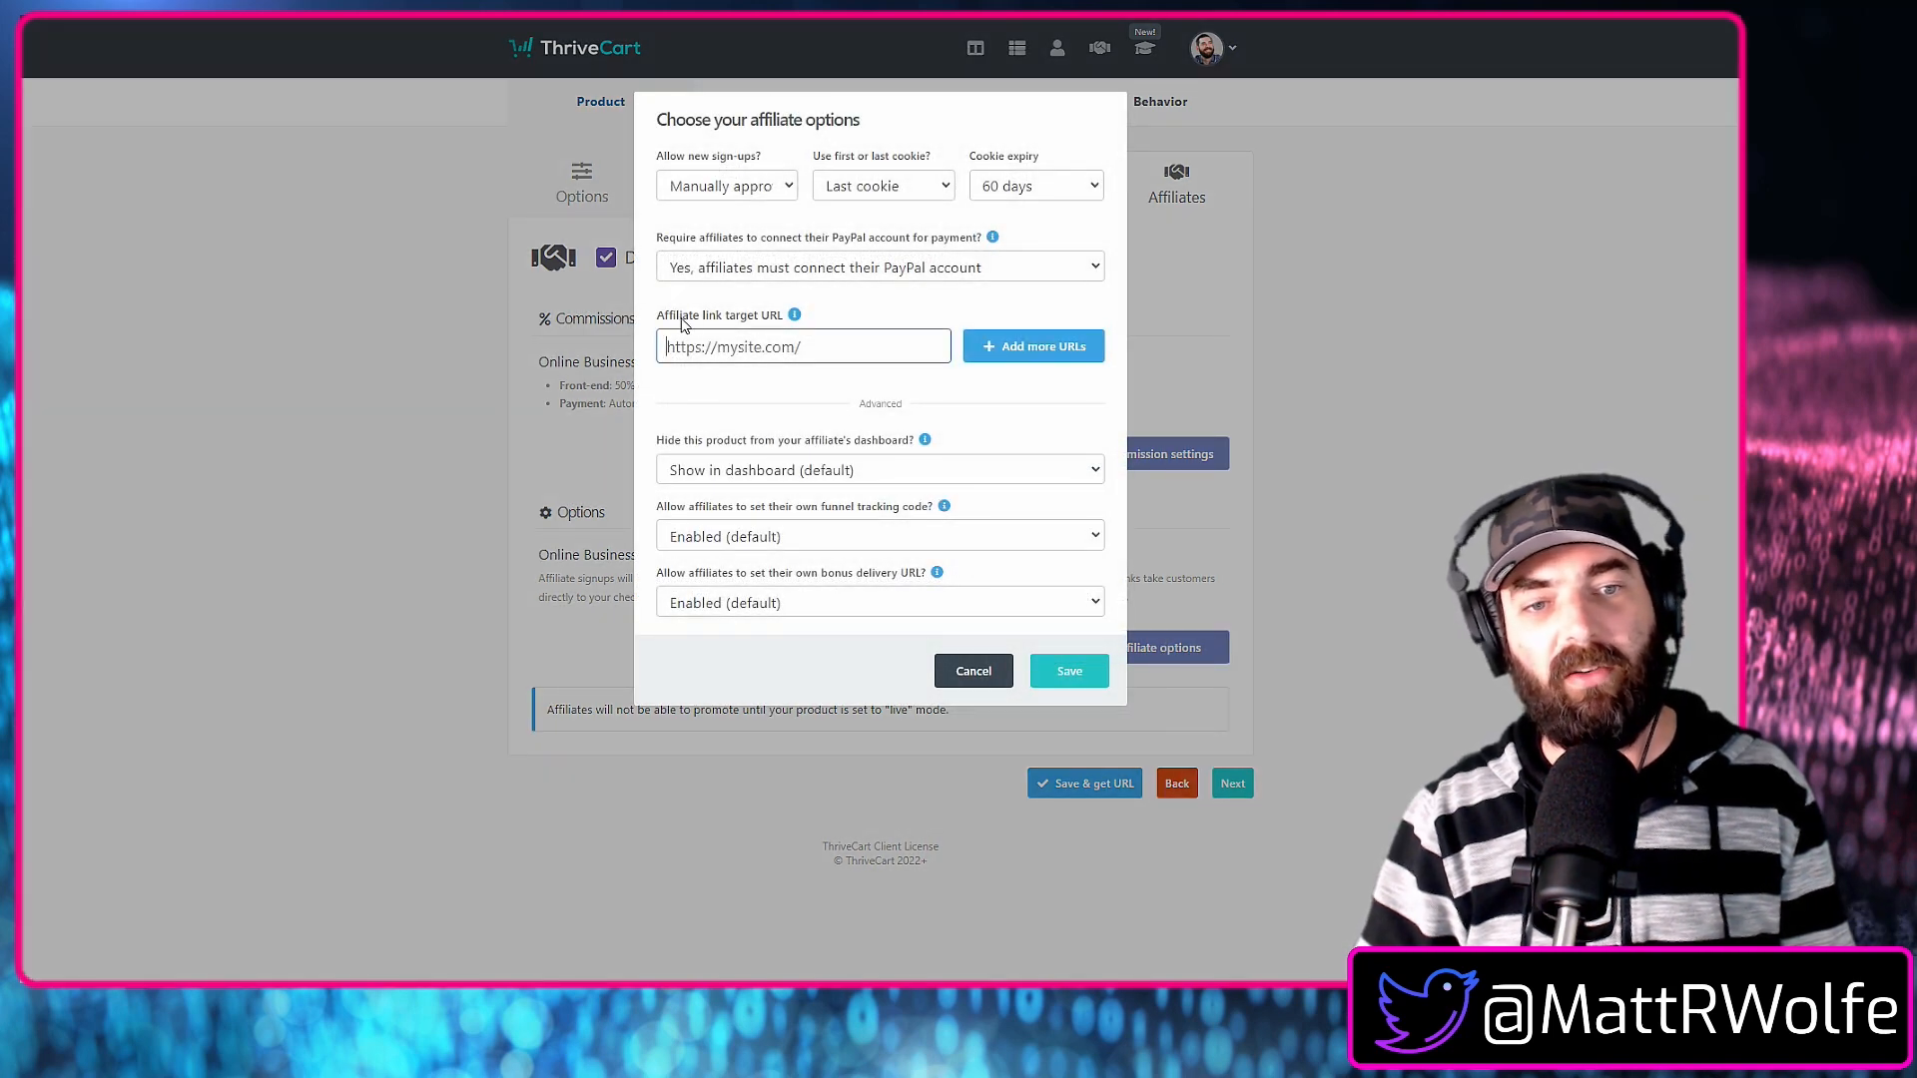
right_click(750, 340)
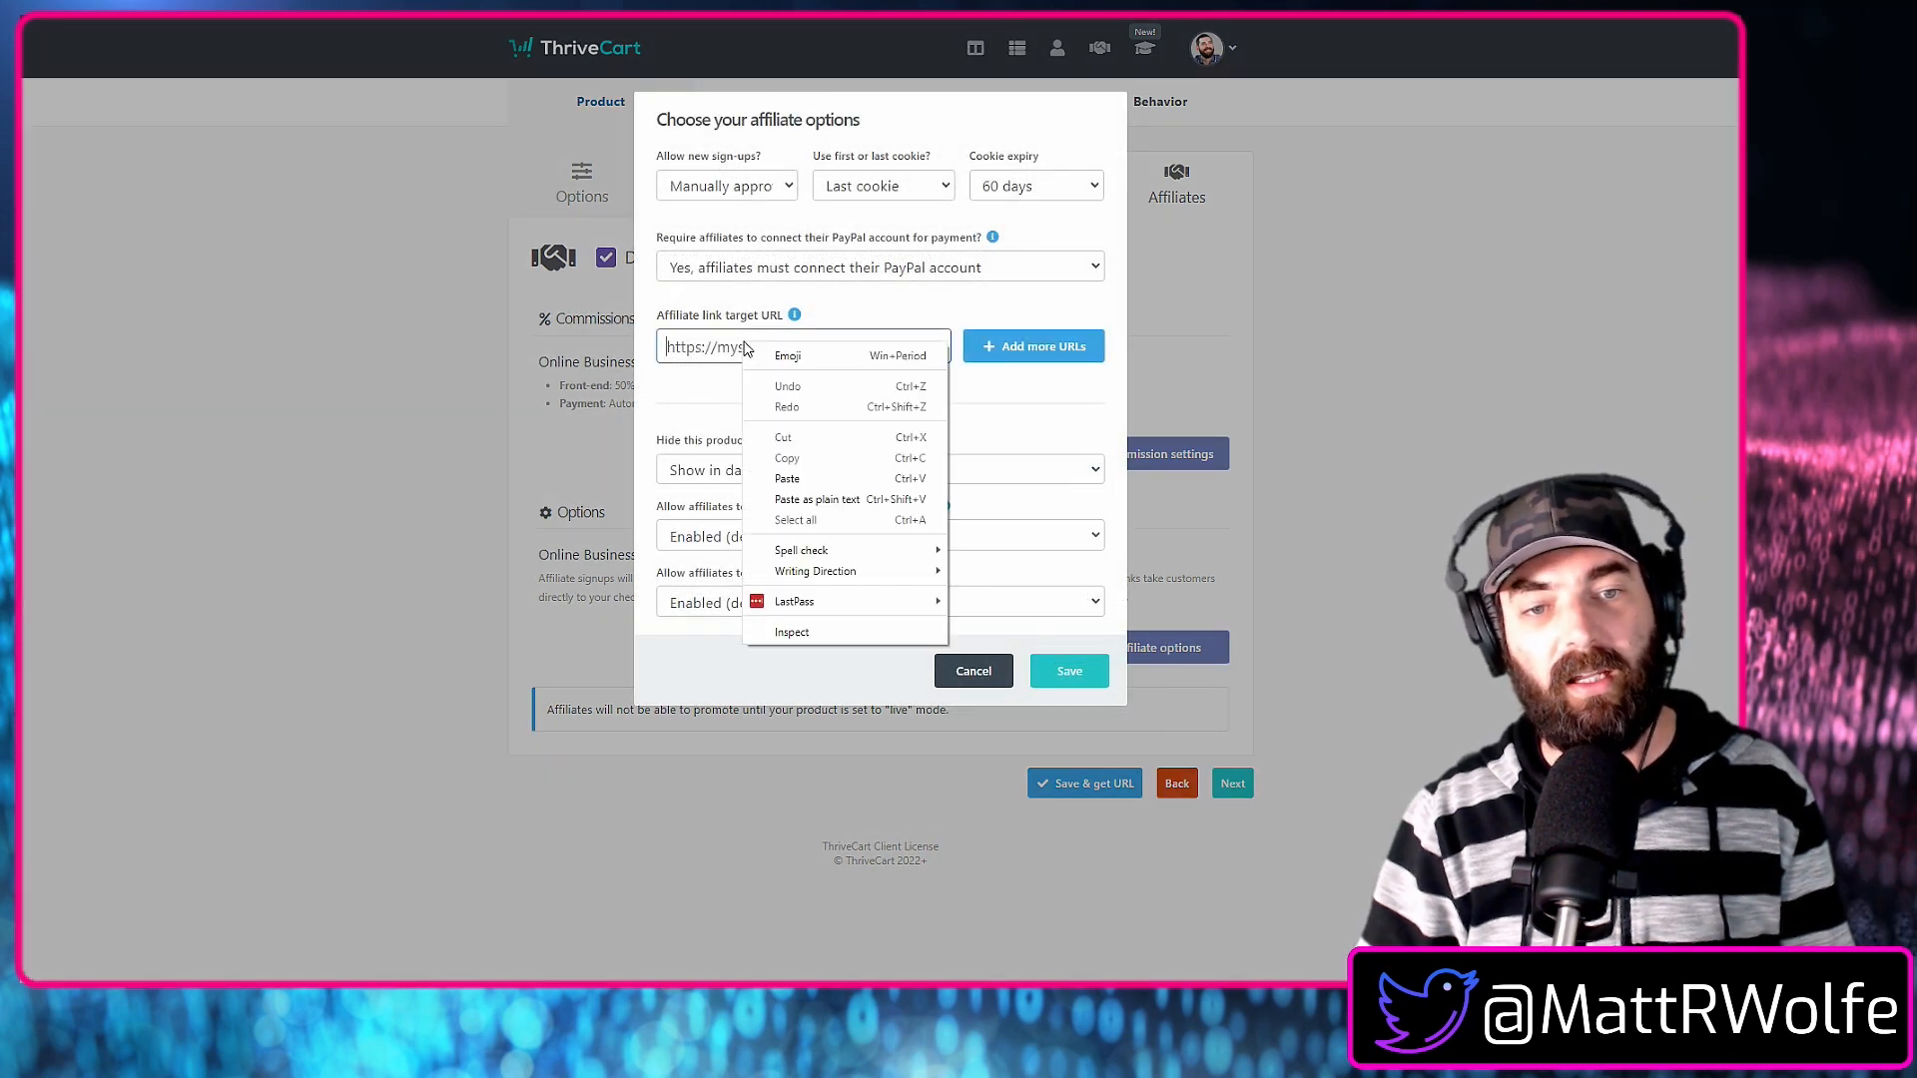
click(779, 481)
drag(756, 341, 601, 337)
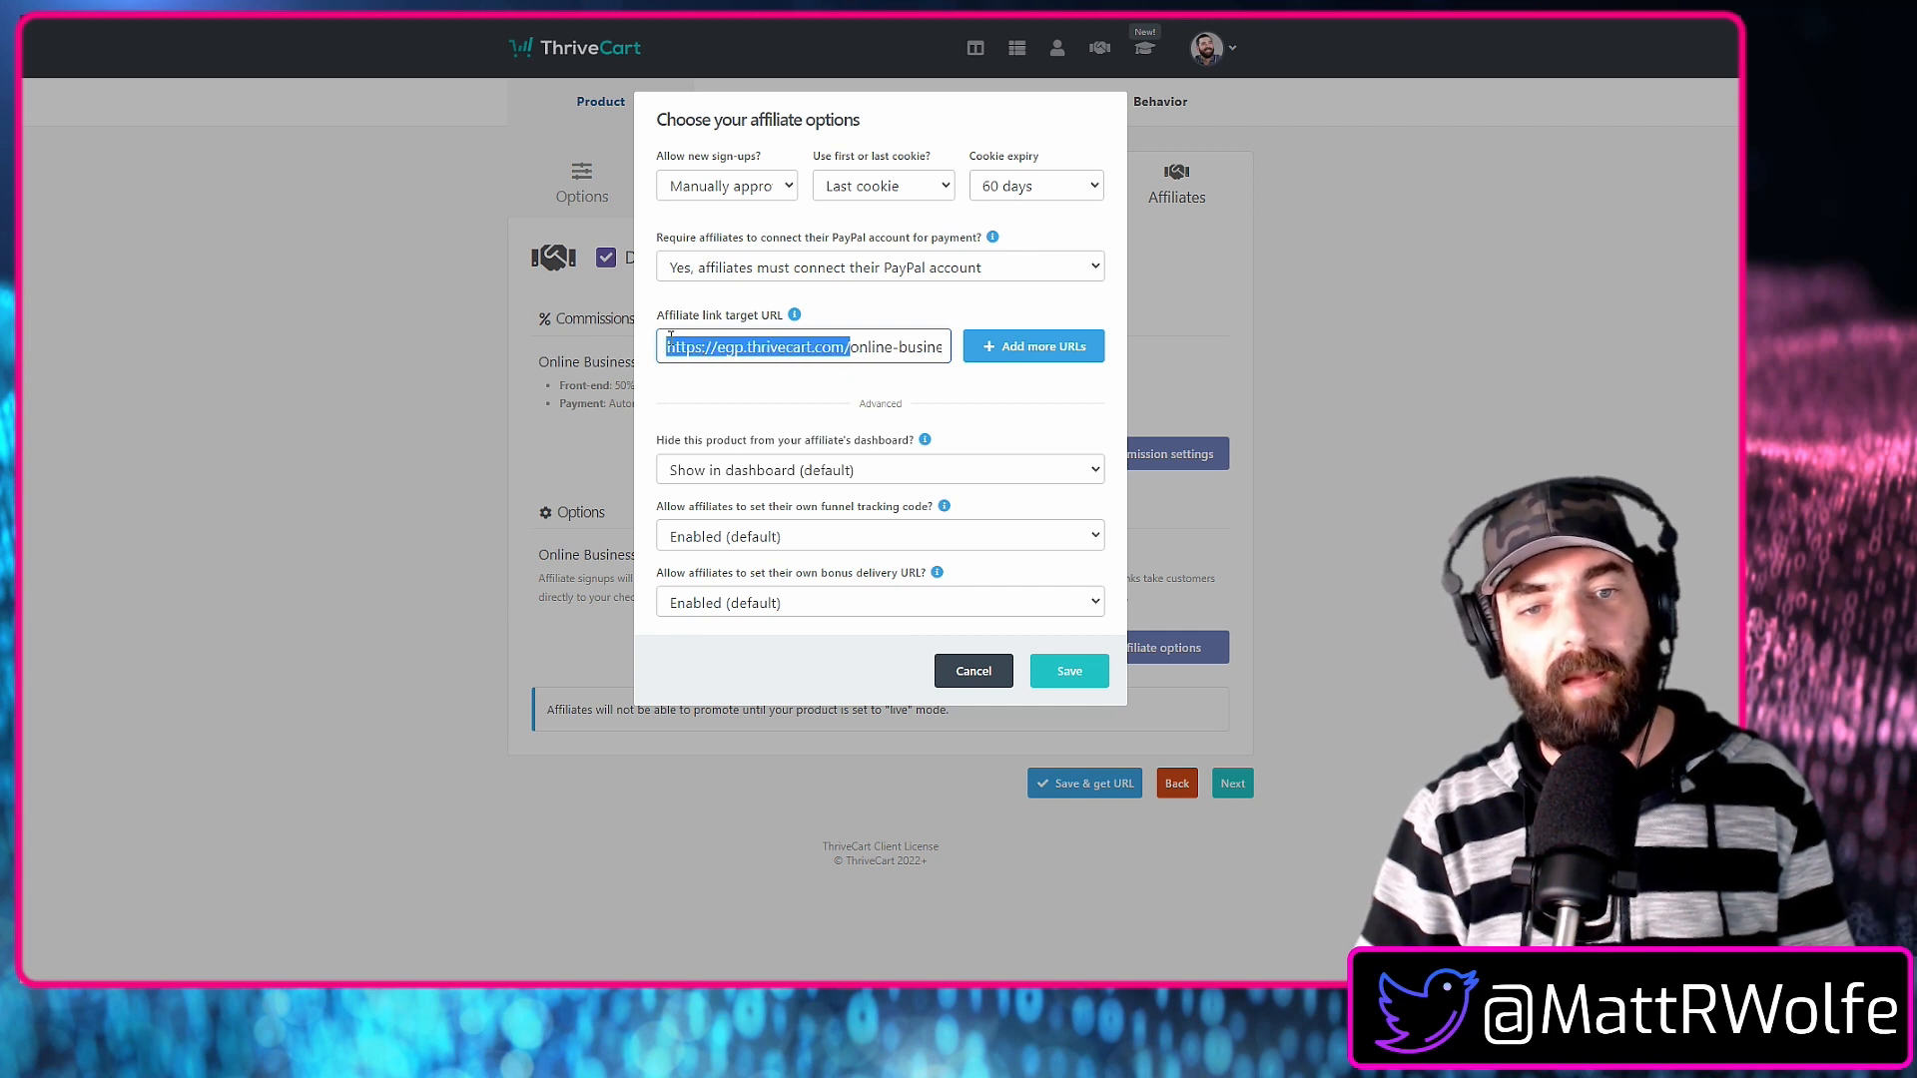
drag(666, 341, 985, 371)
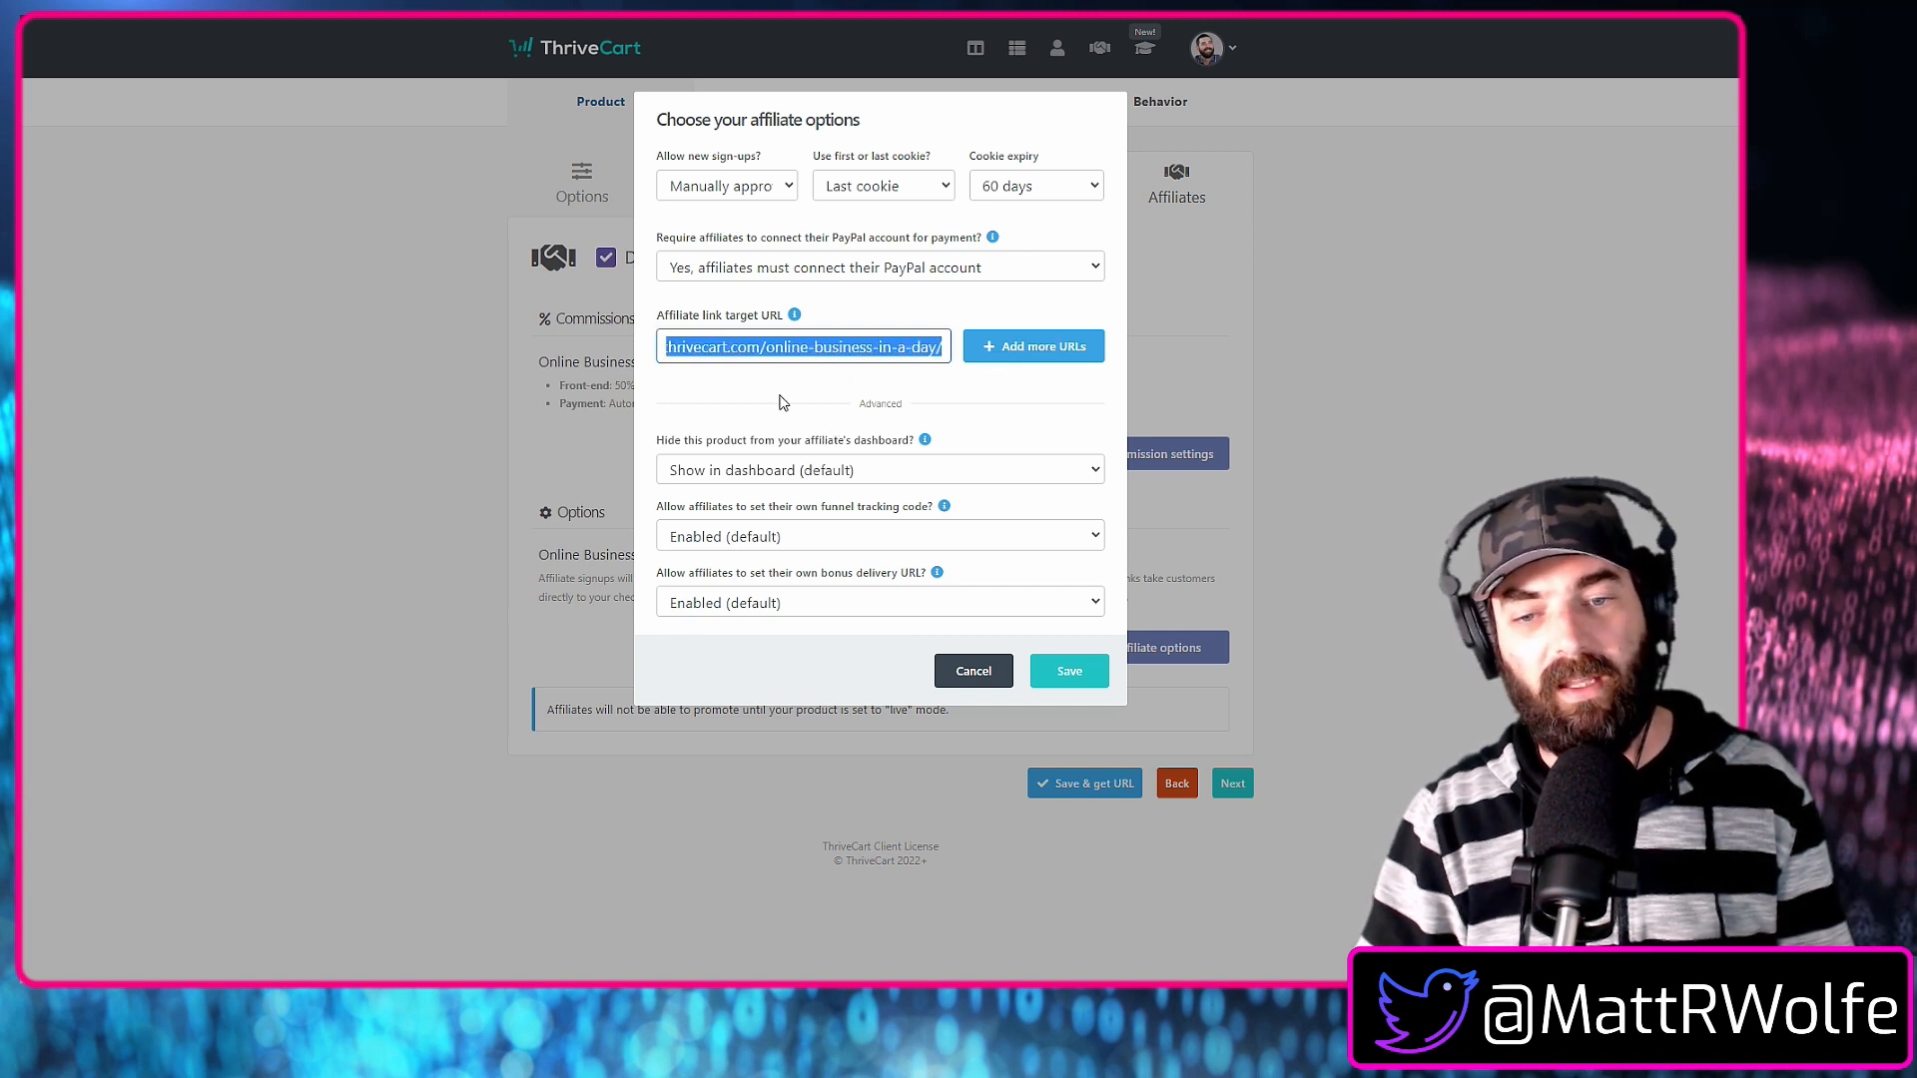
click(1085, 673)
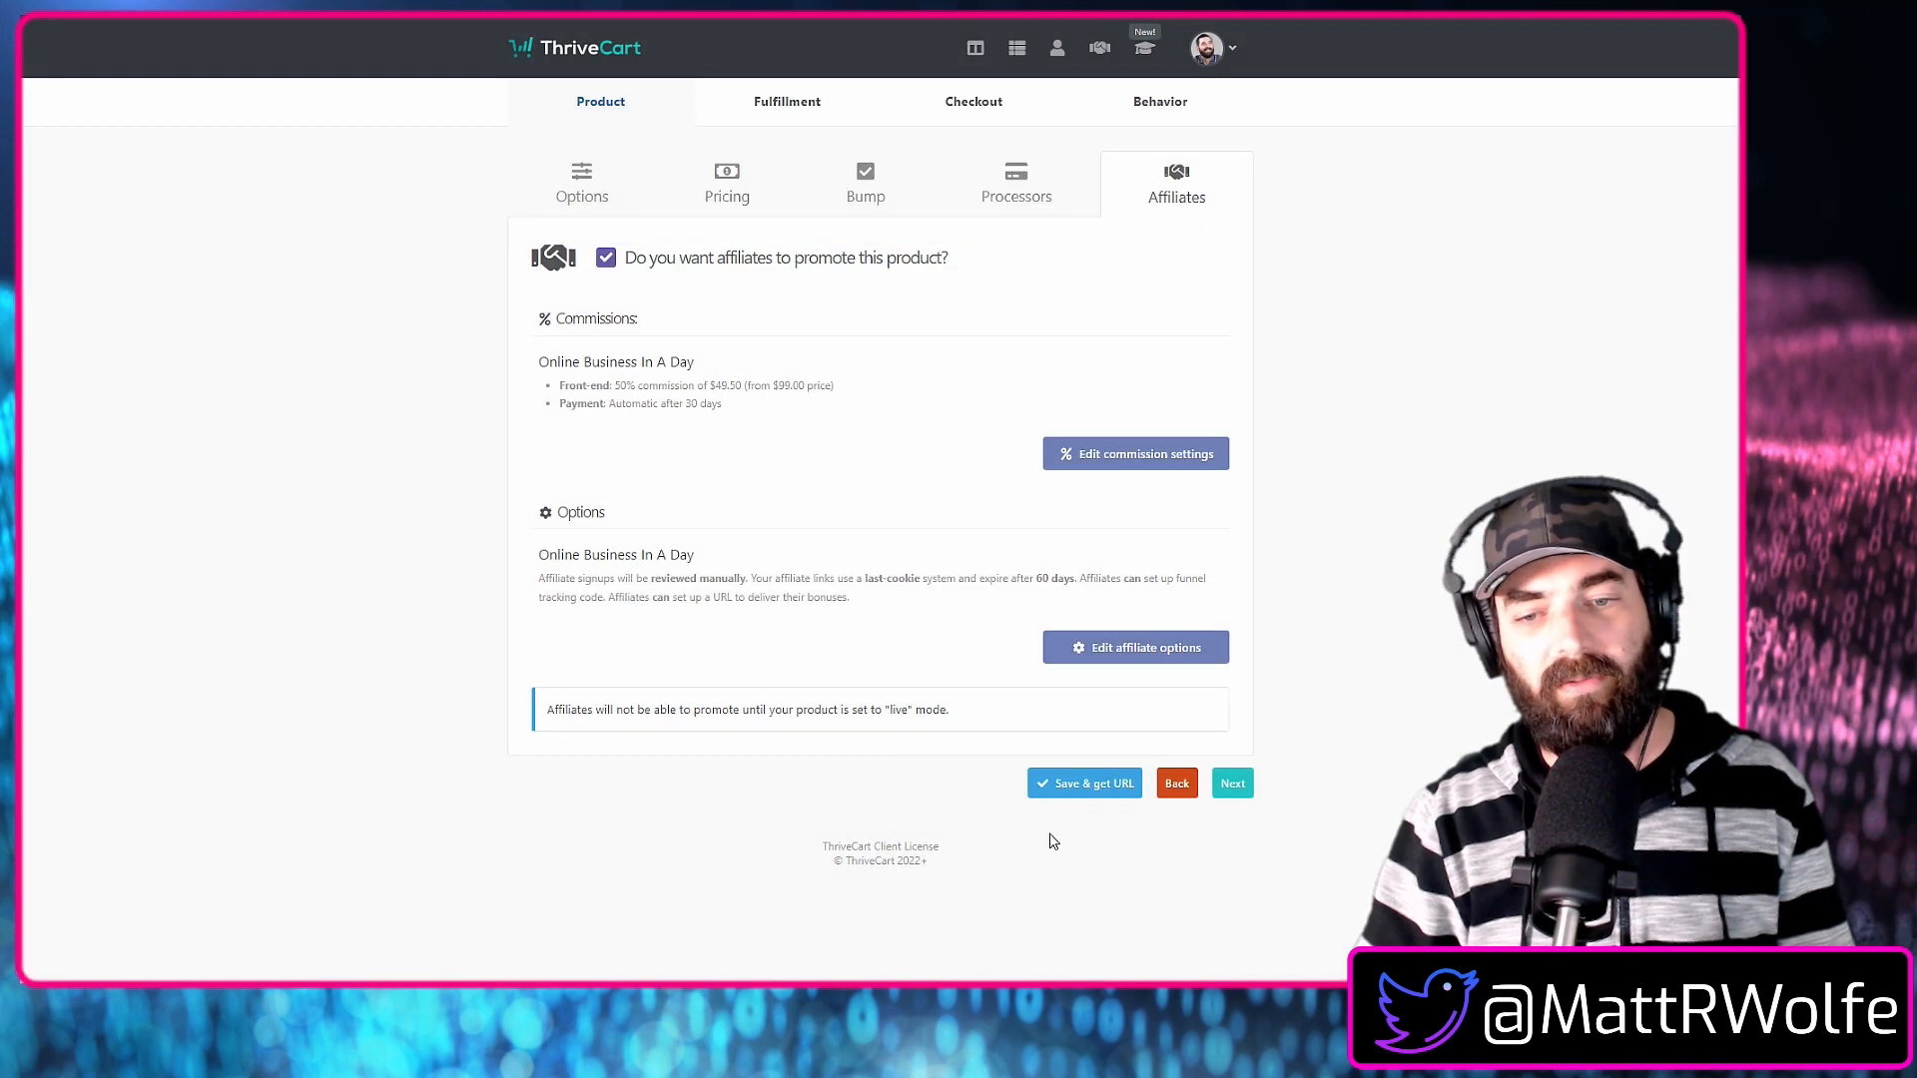
click(1084, 783)
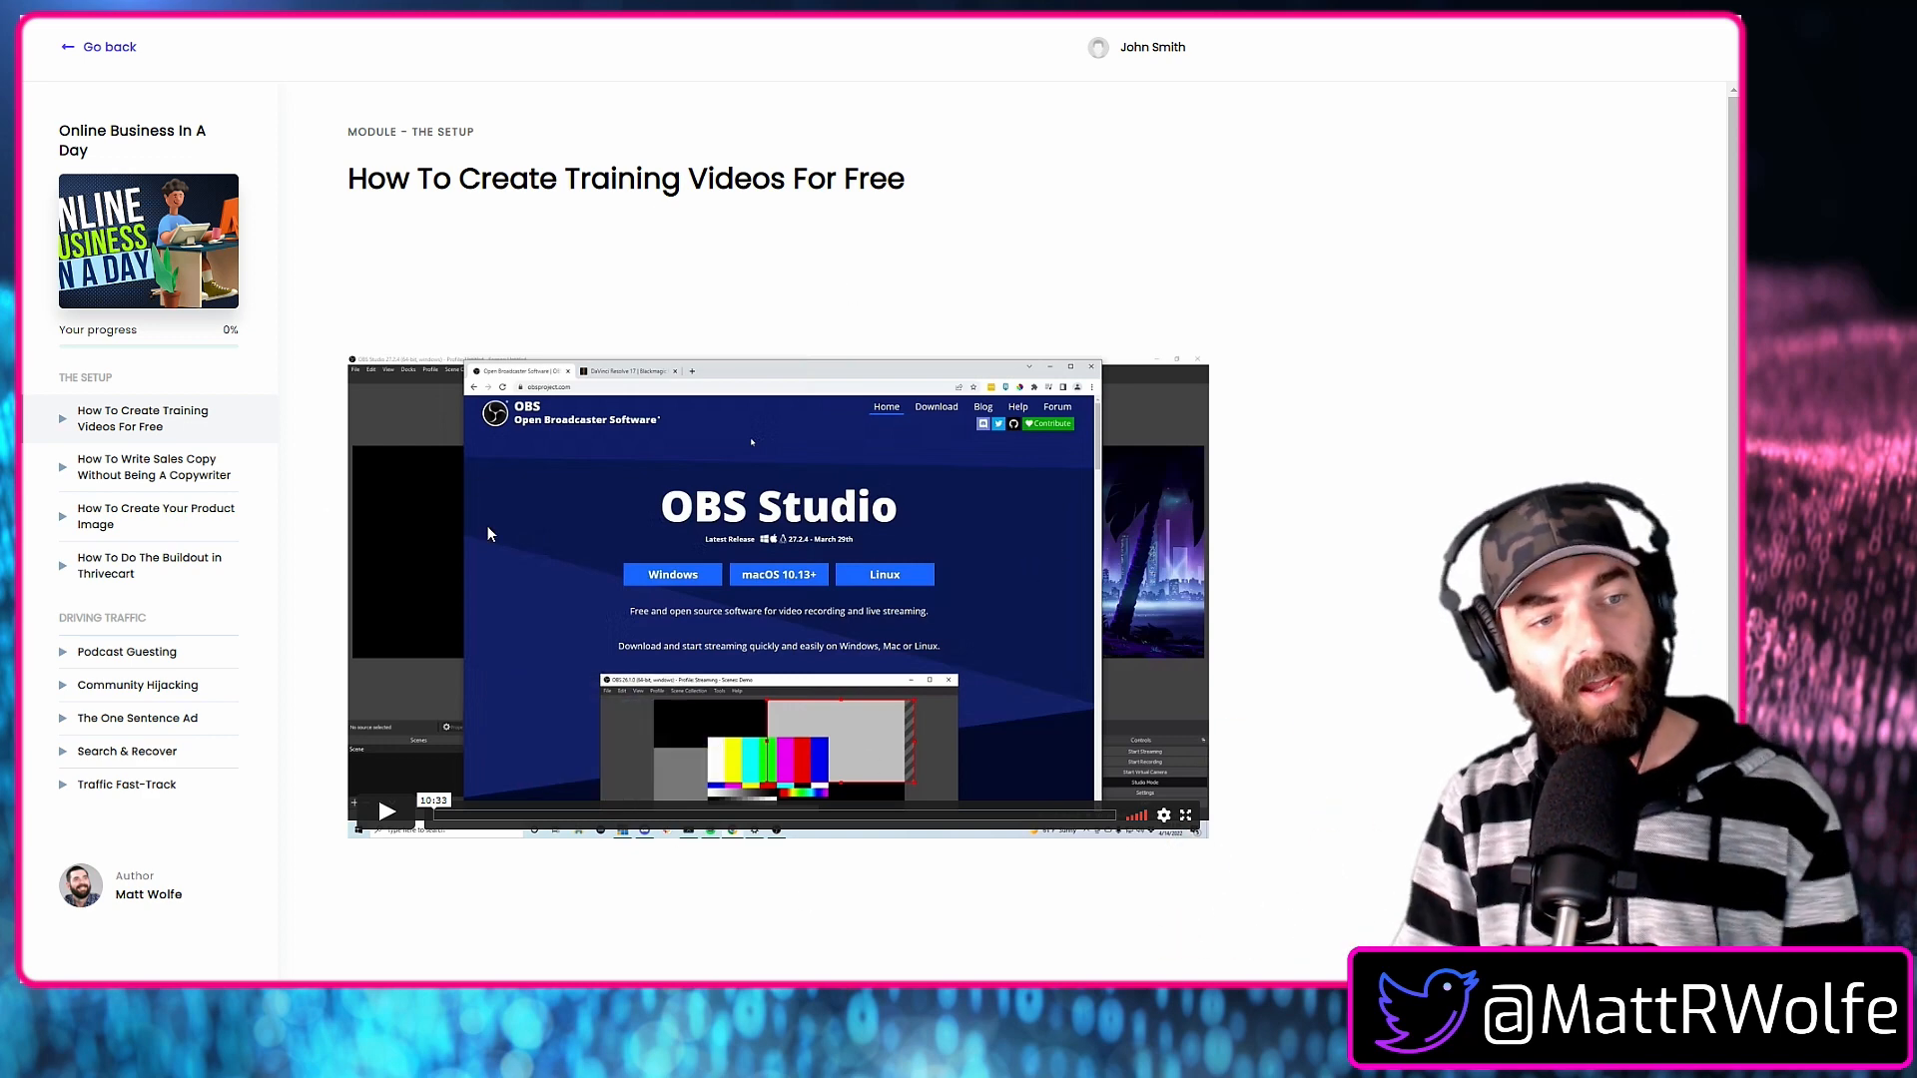
Look through the sales copy lesson and all Driving Traffic lessons, from Podcast Guesting to Traffic Fast-Track, and return to the sales copy lesson.
click(150, 485)
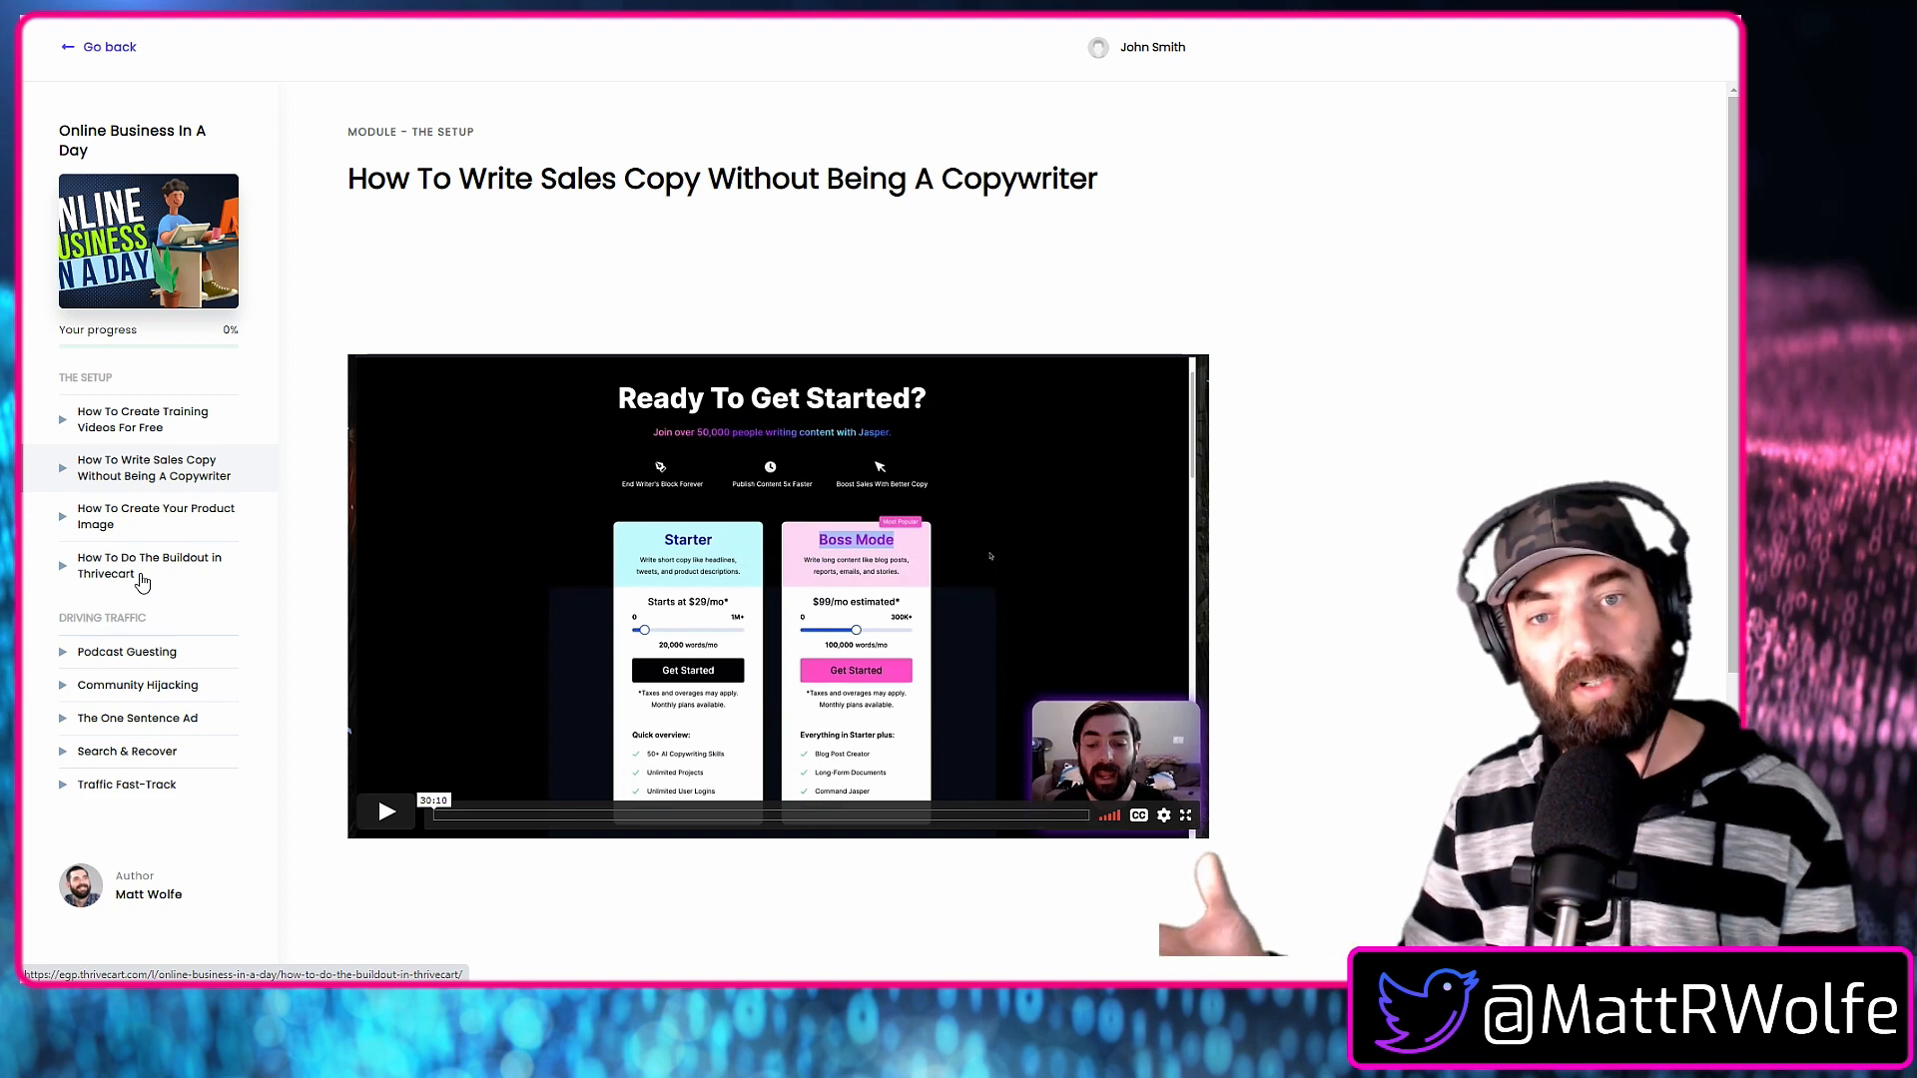
click(135, 652)
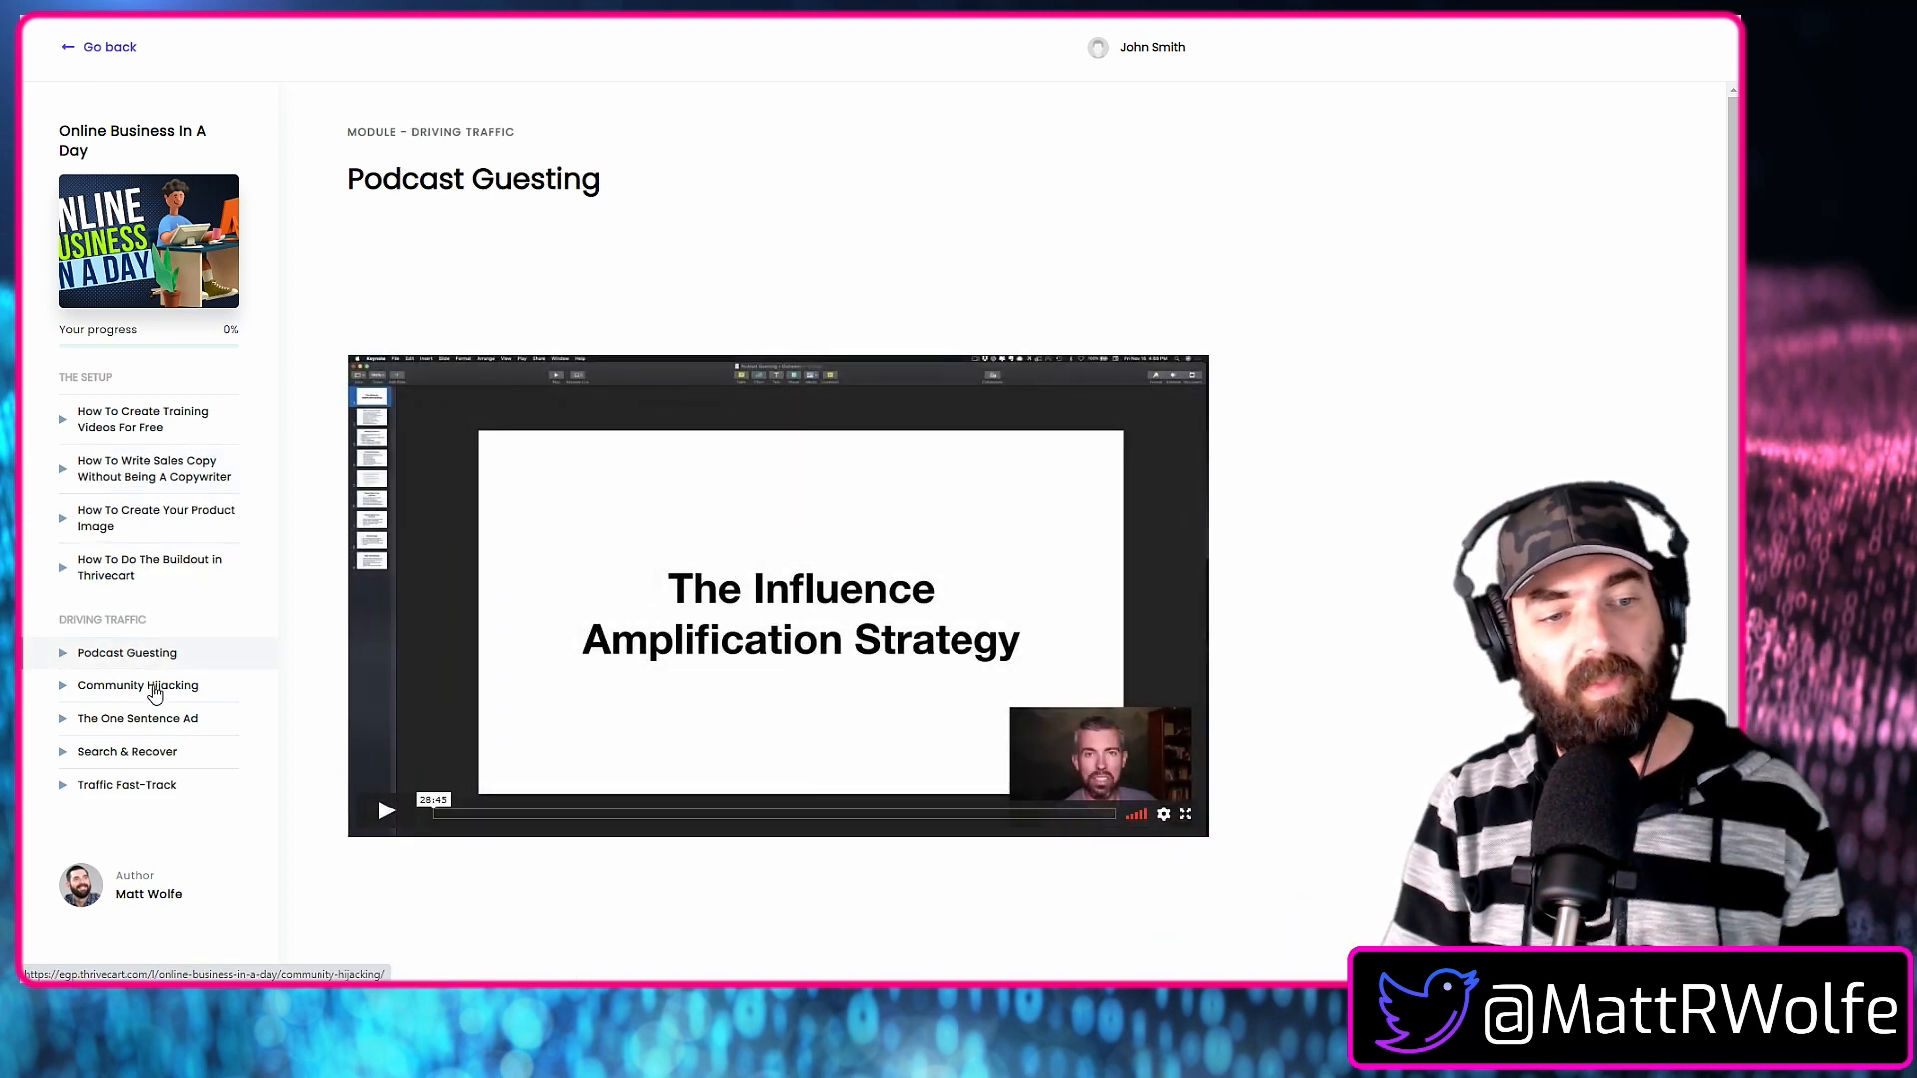
click(150, 686)
click(156, 717)
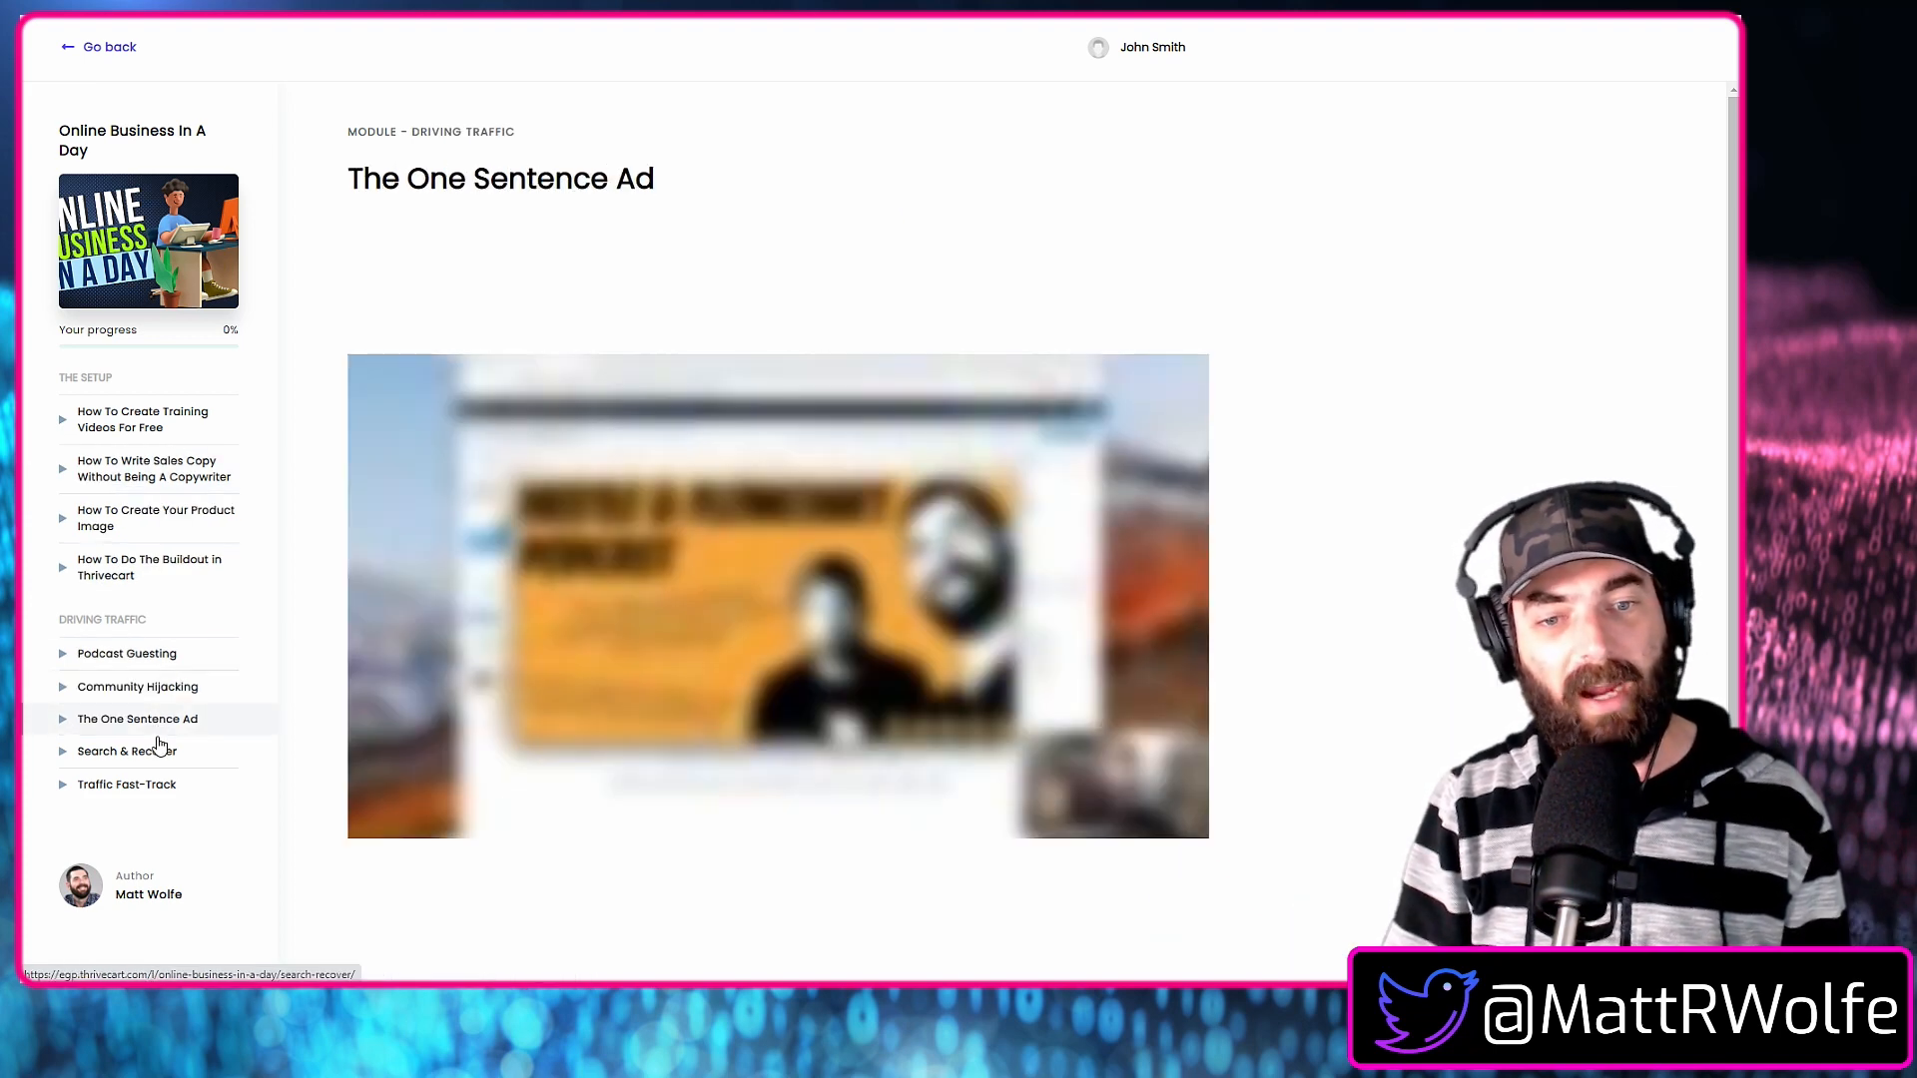
click(160, 749)
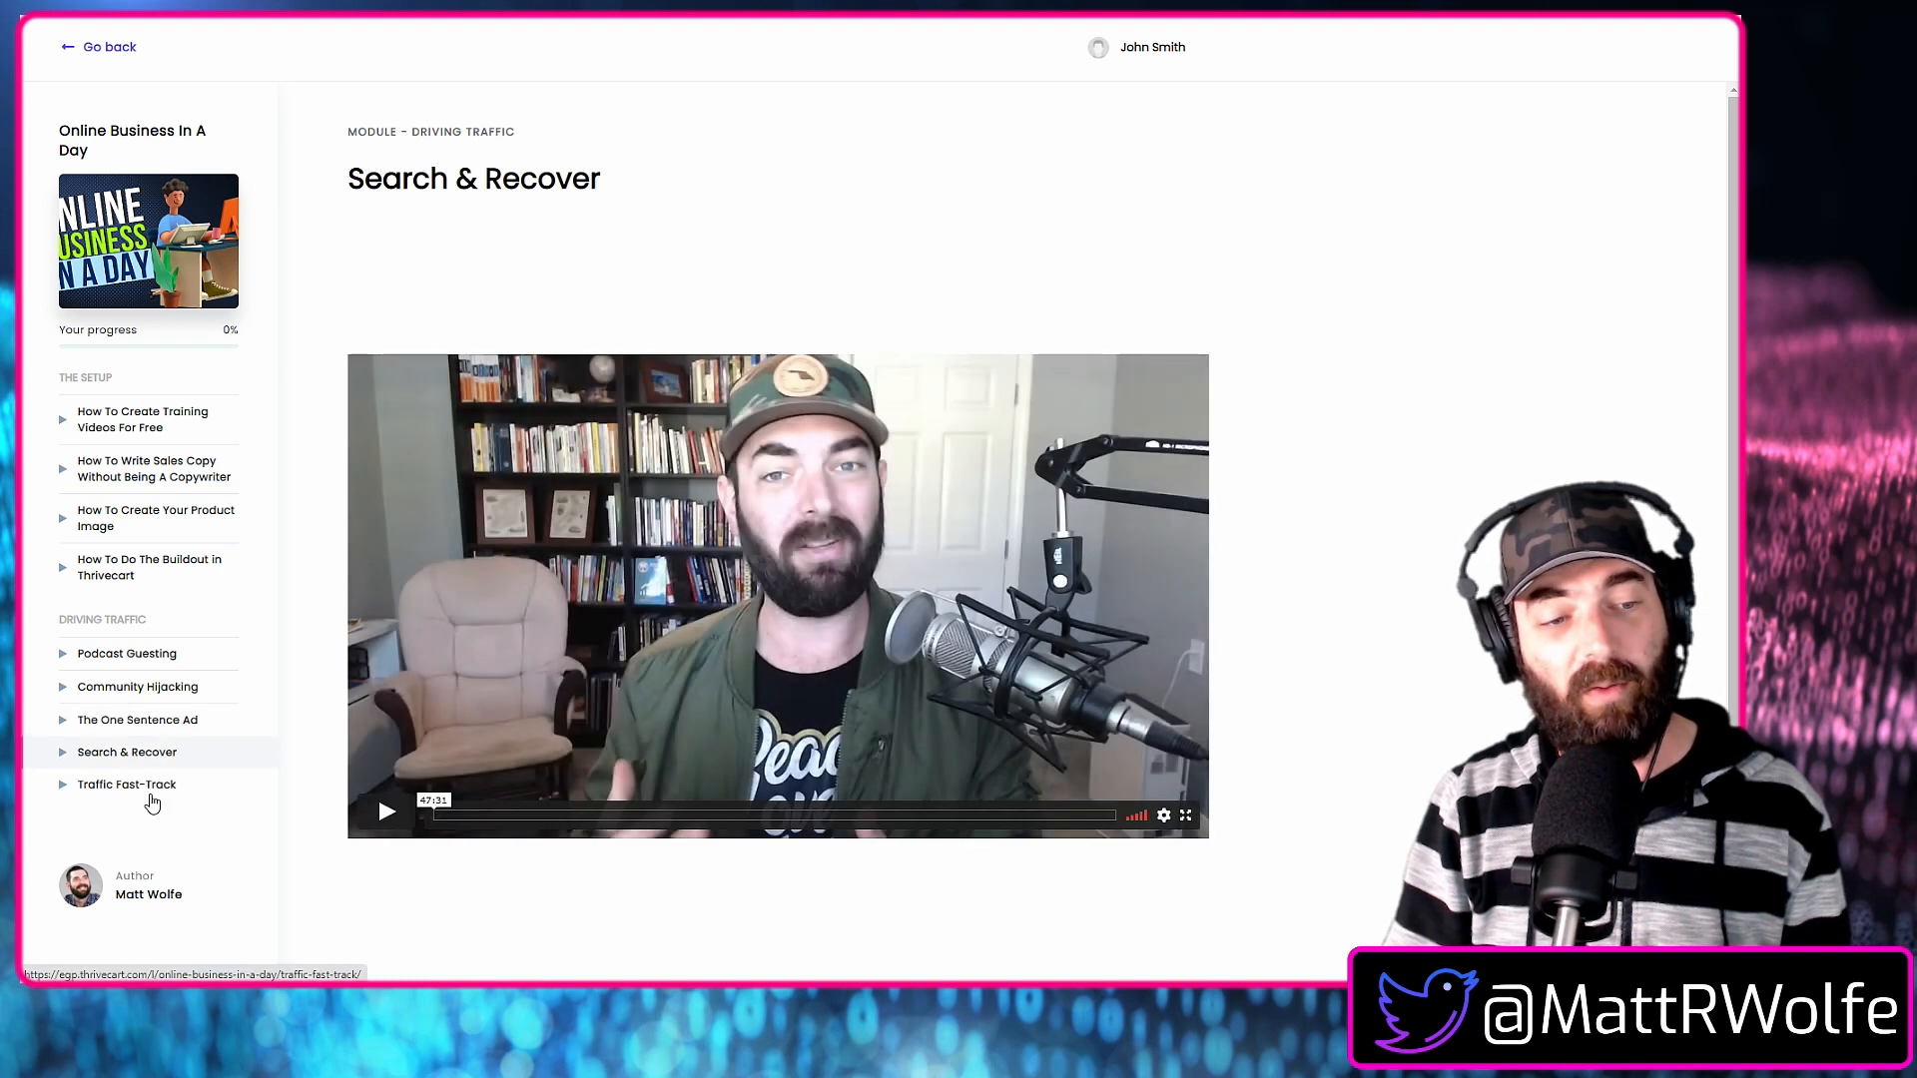
click(150, 794)
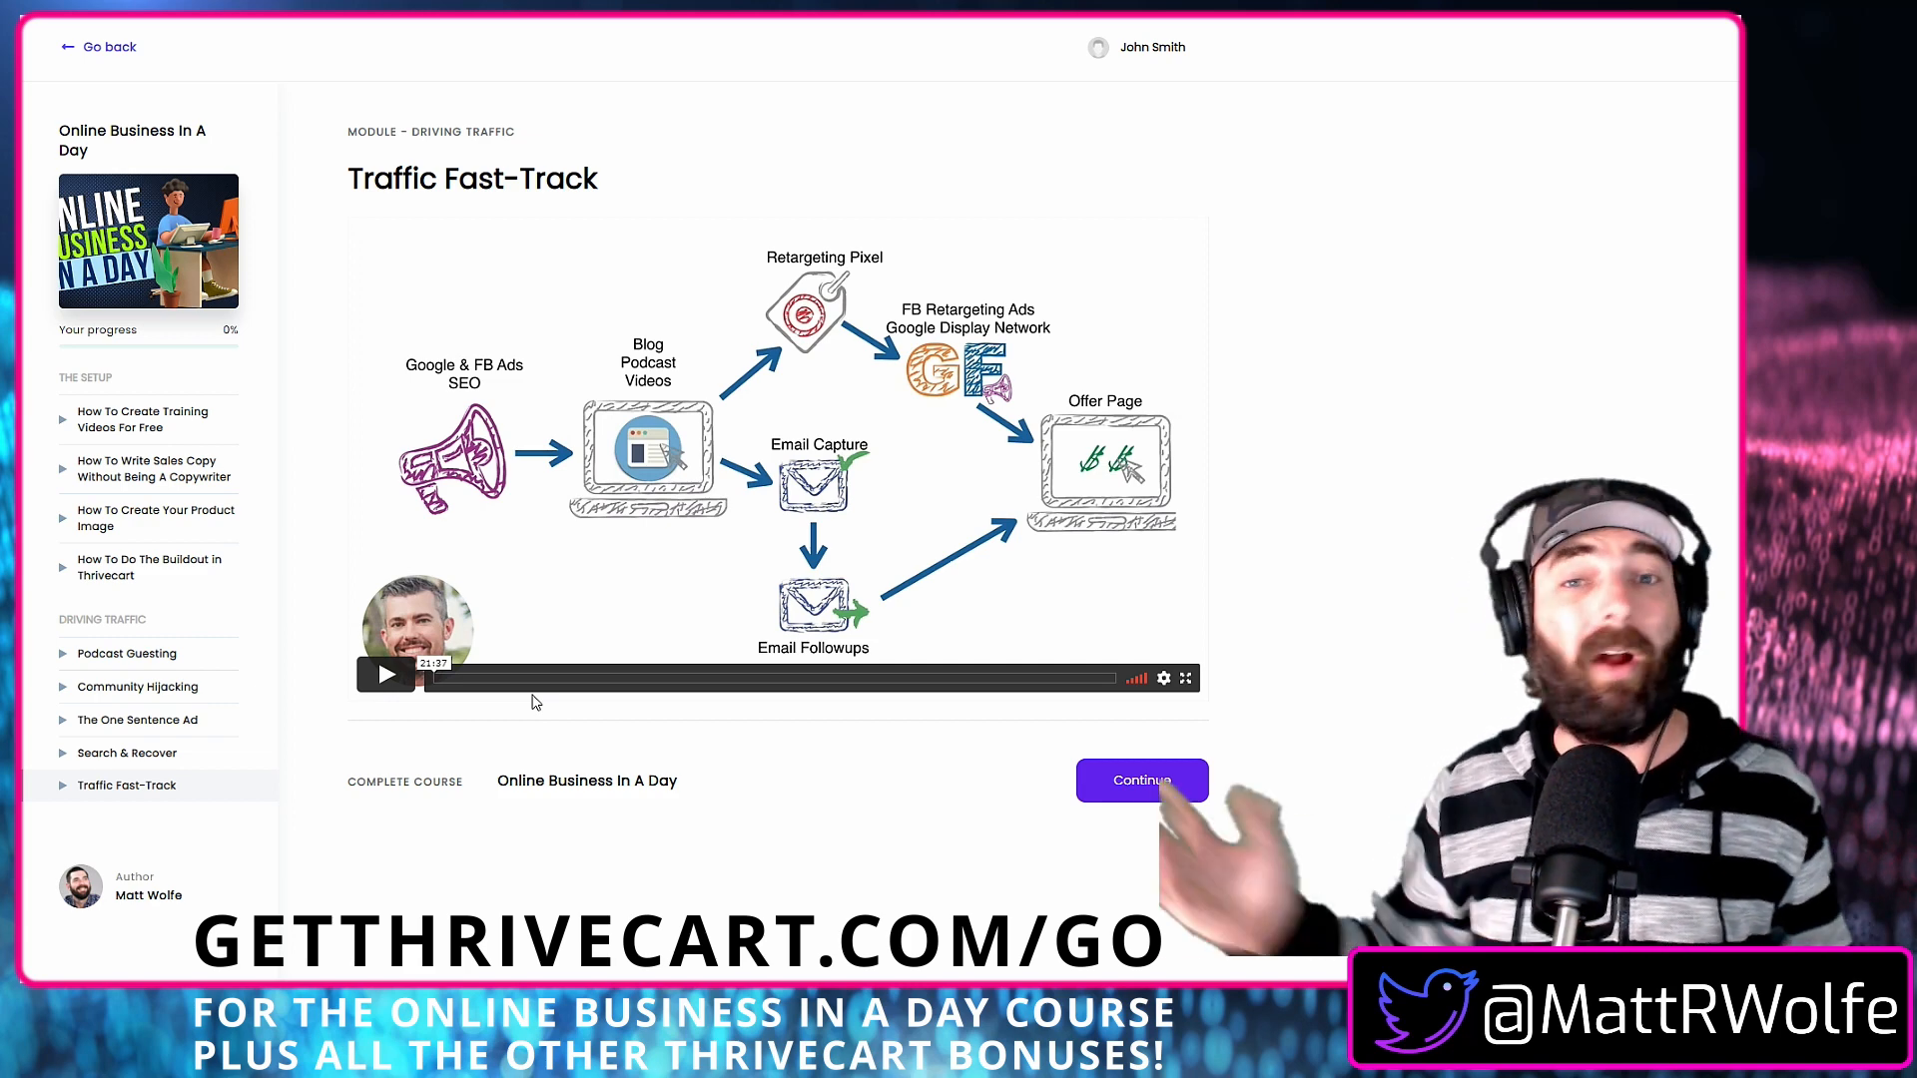
click(165, 479)
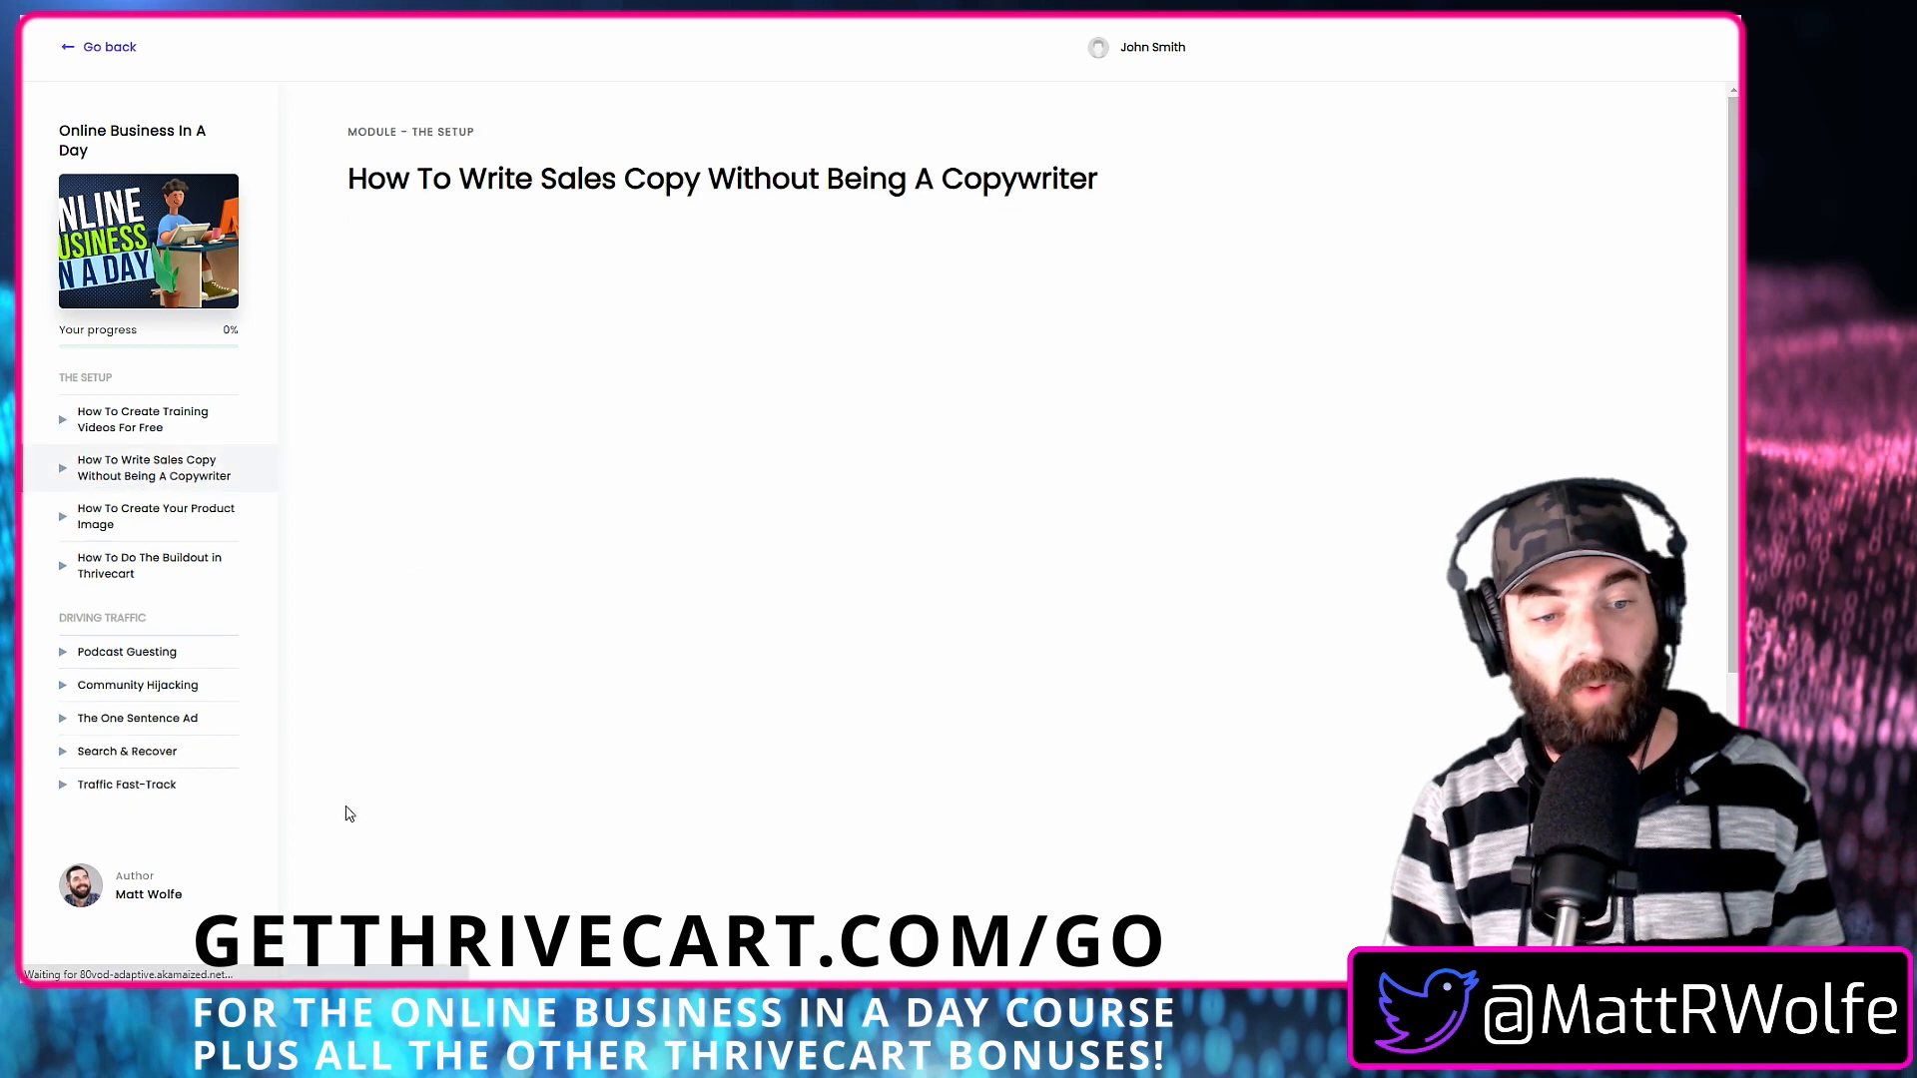